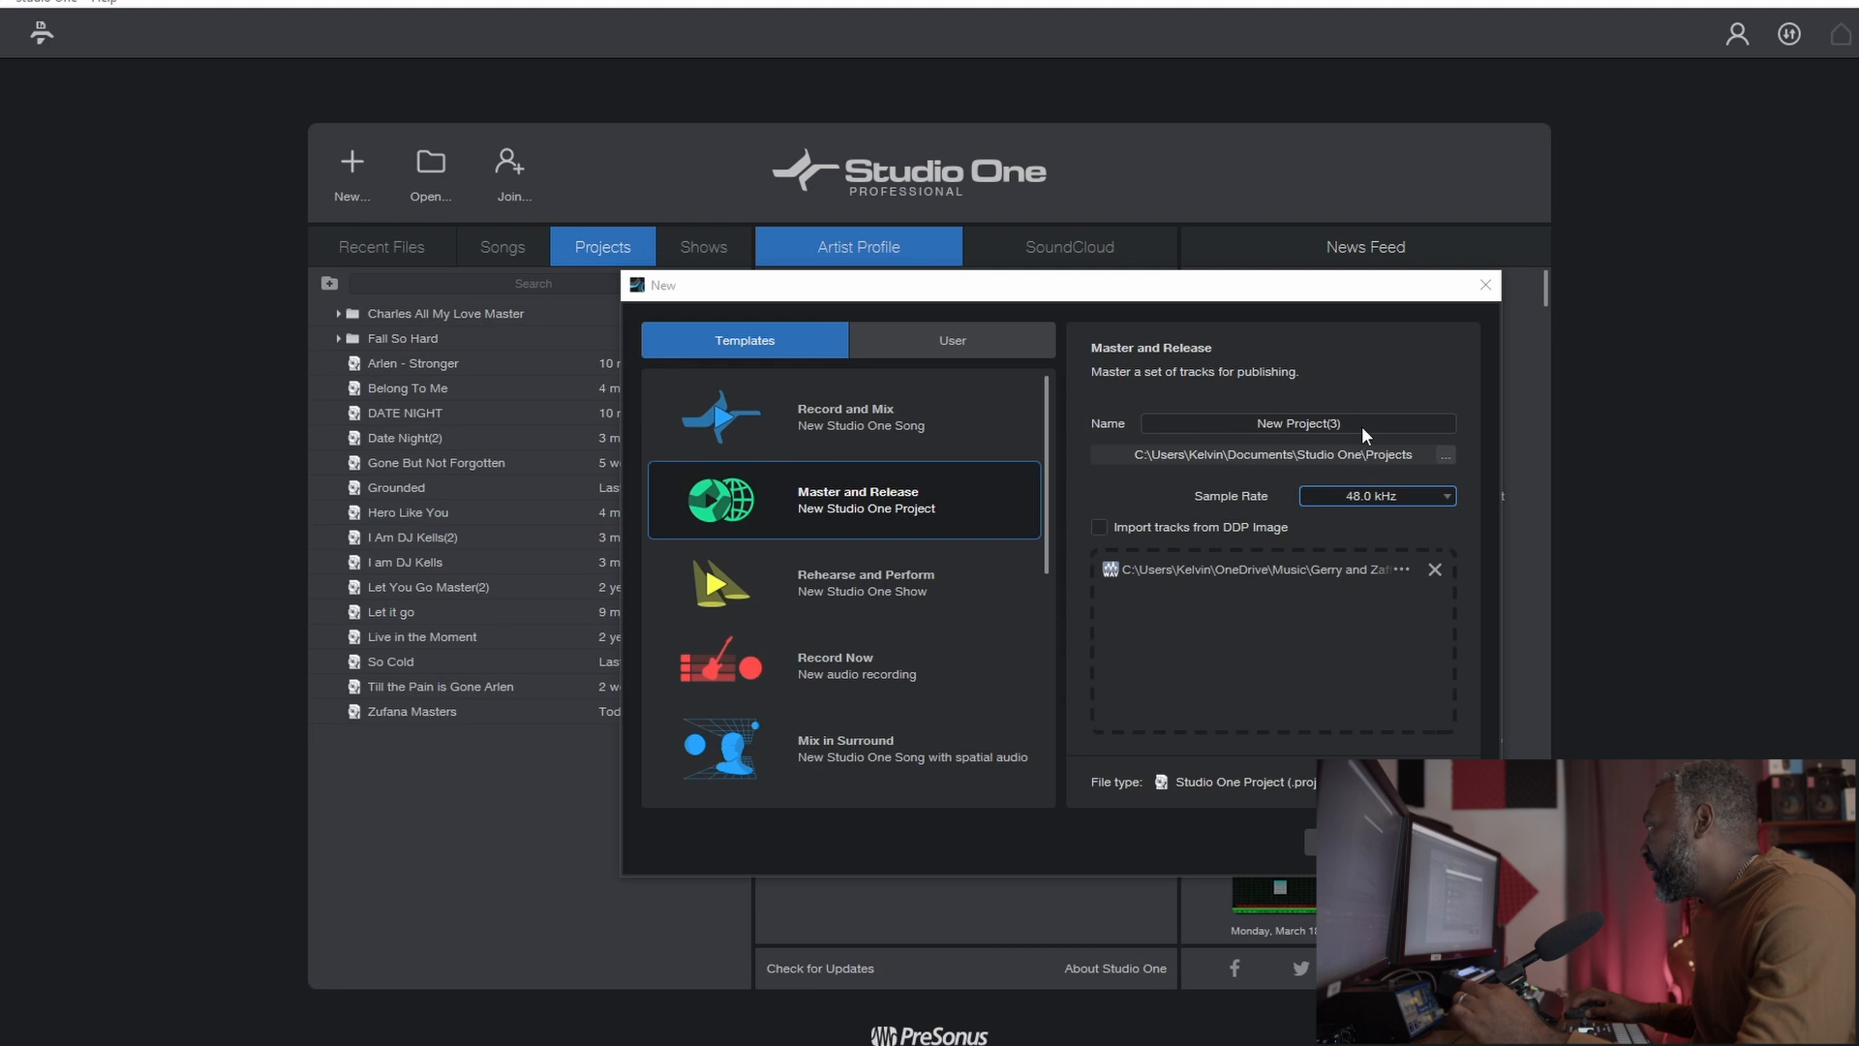
Step: Name the new Master and Release project "Still I Rise"
left_click(1366, 426)
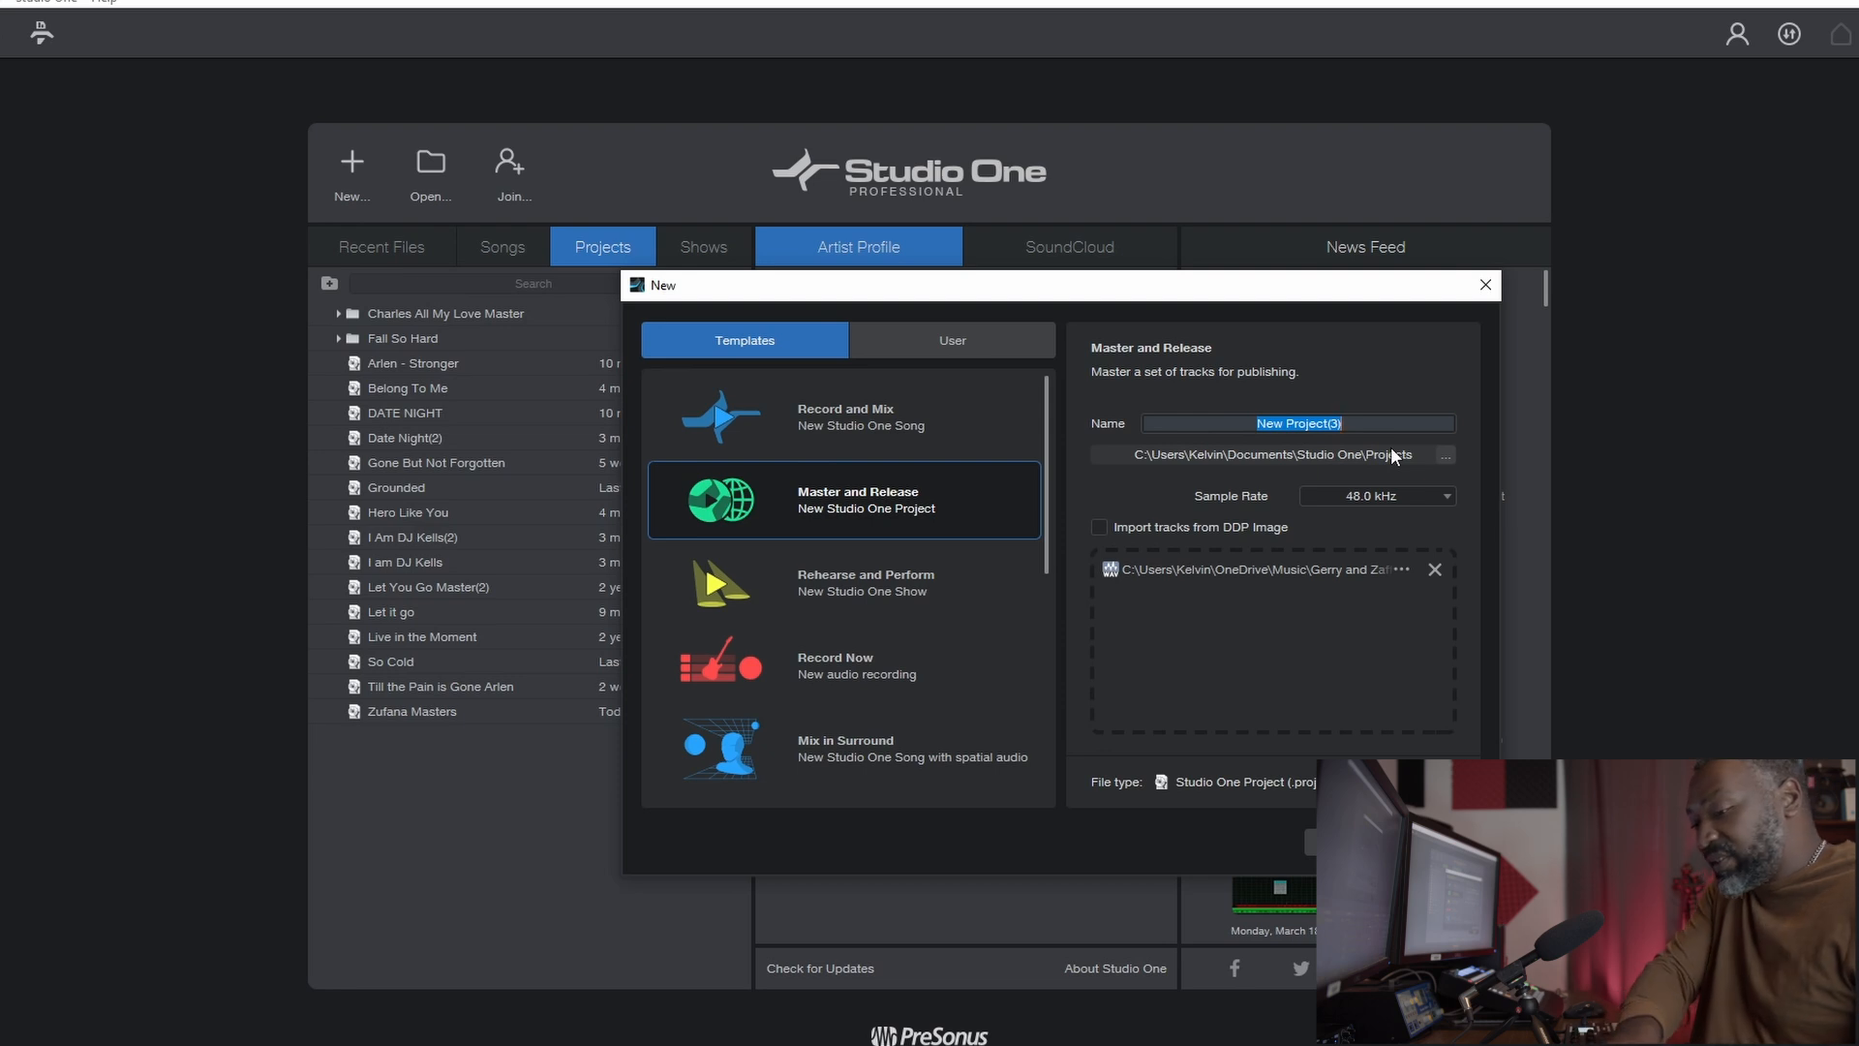
type("S")
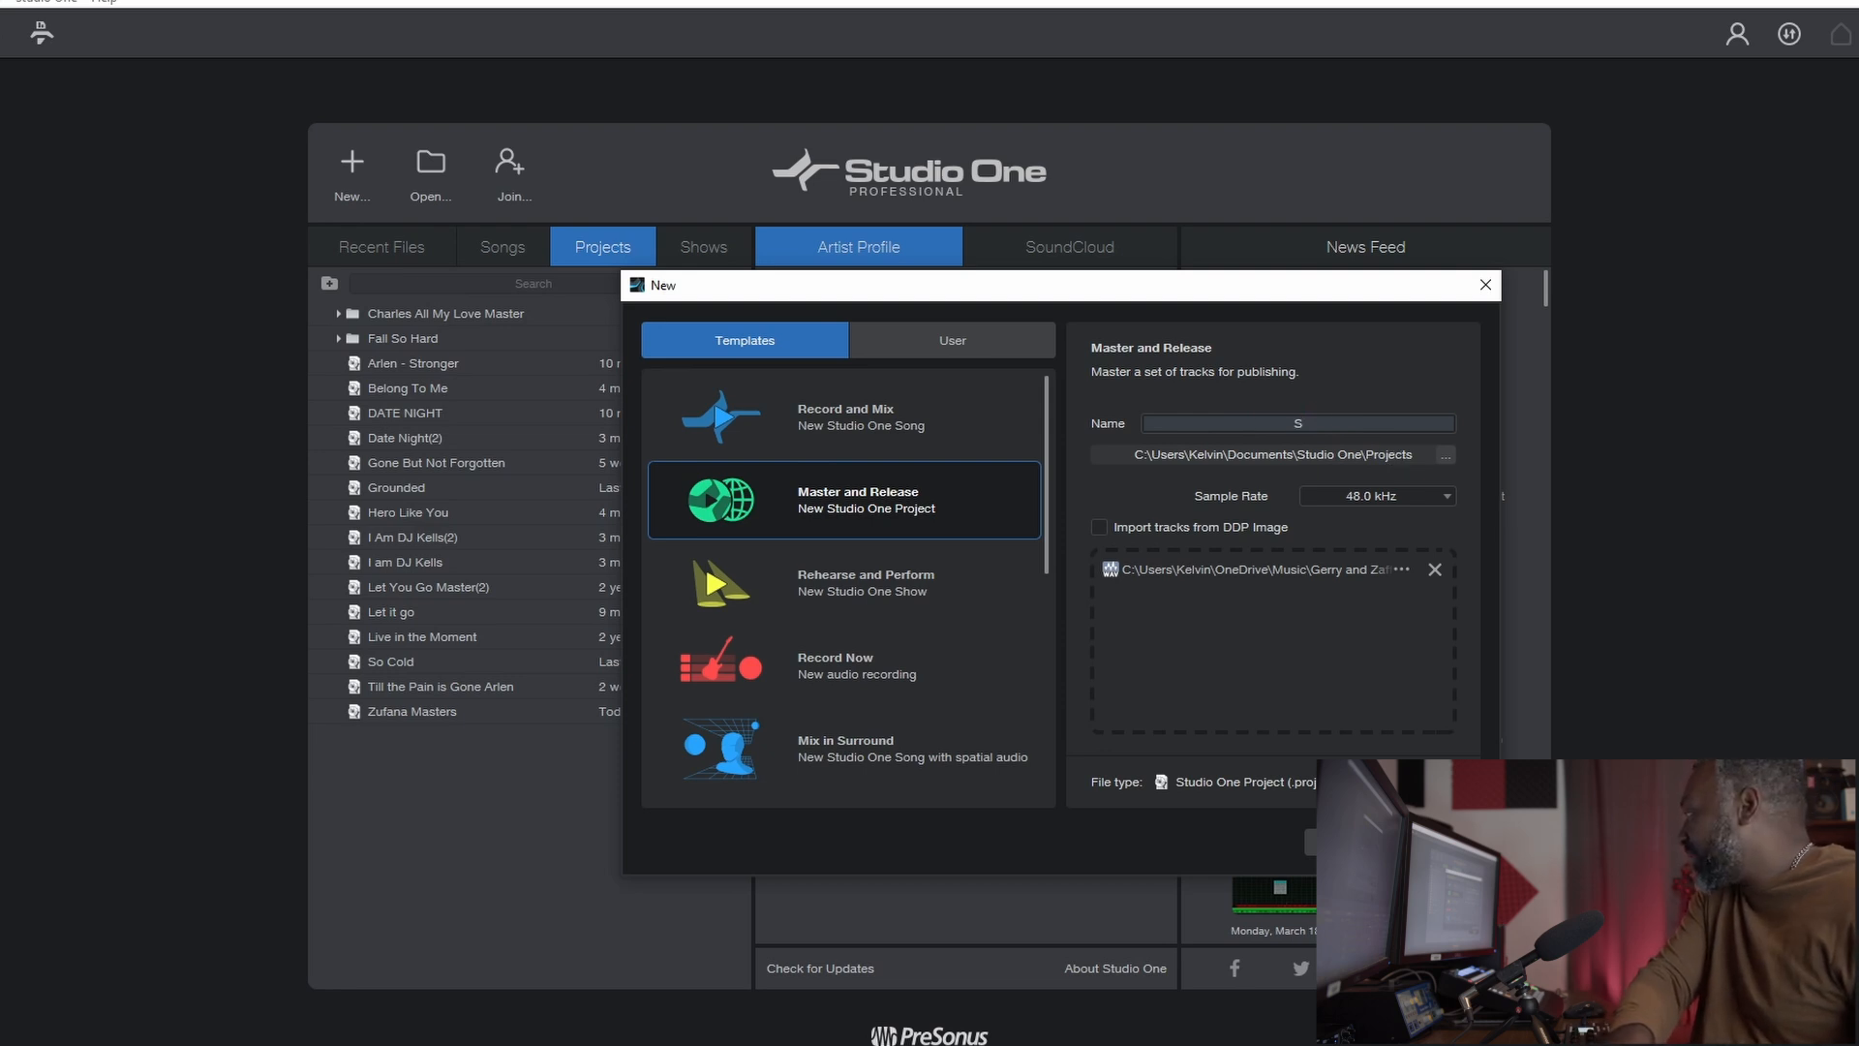
type("till I rise")
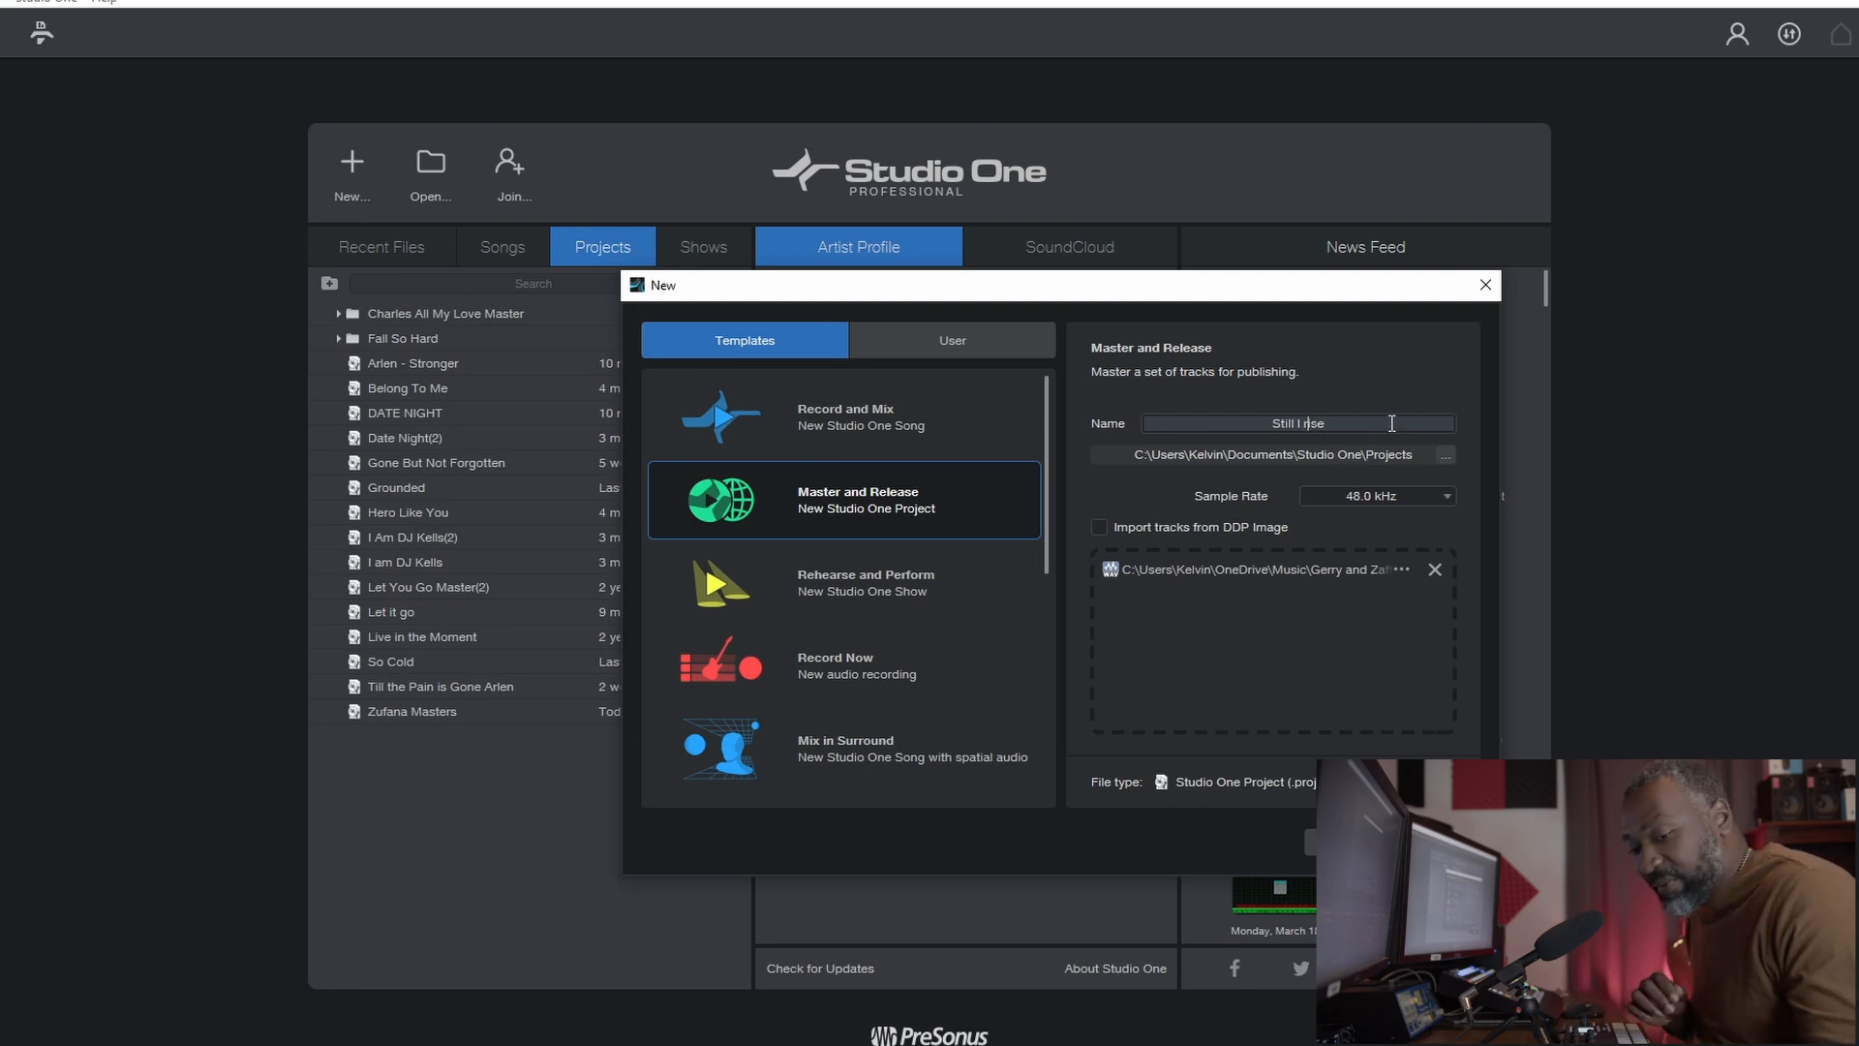
key("BackSpace")
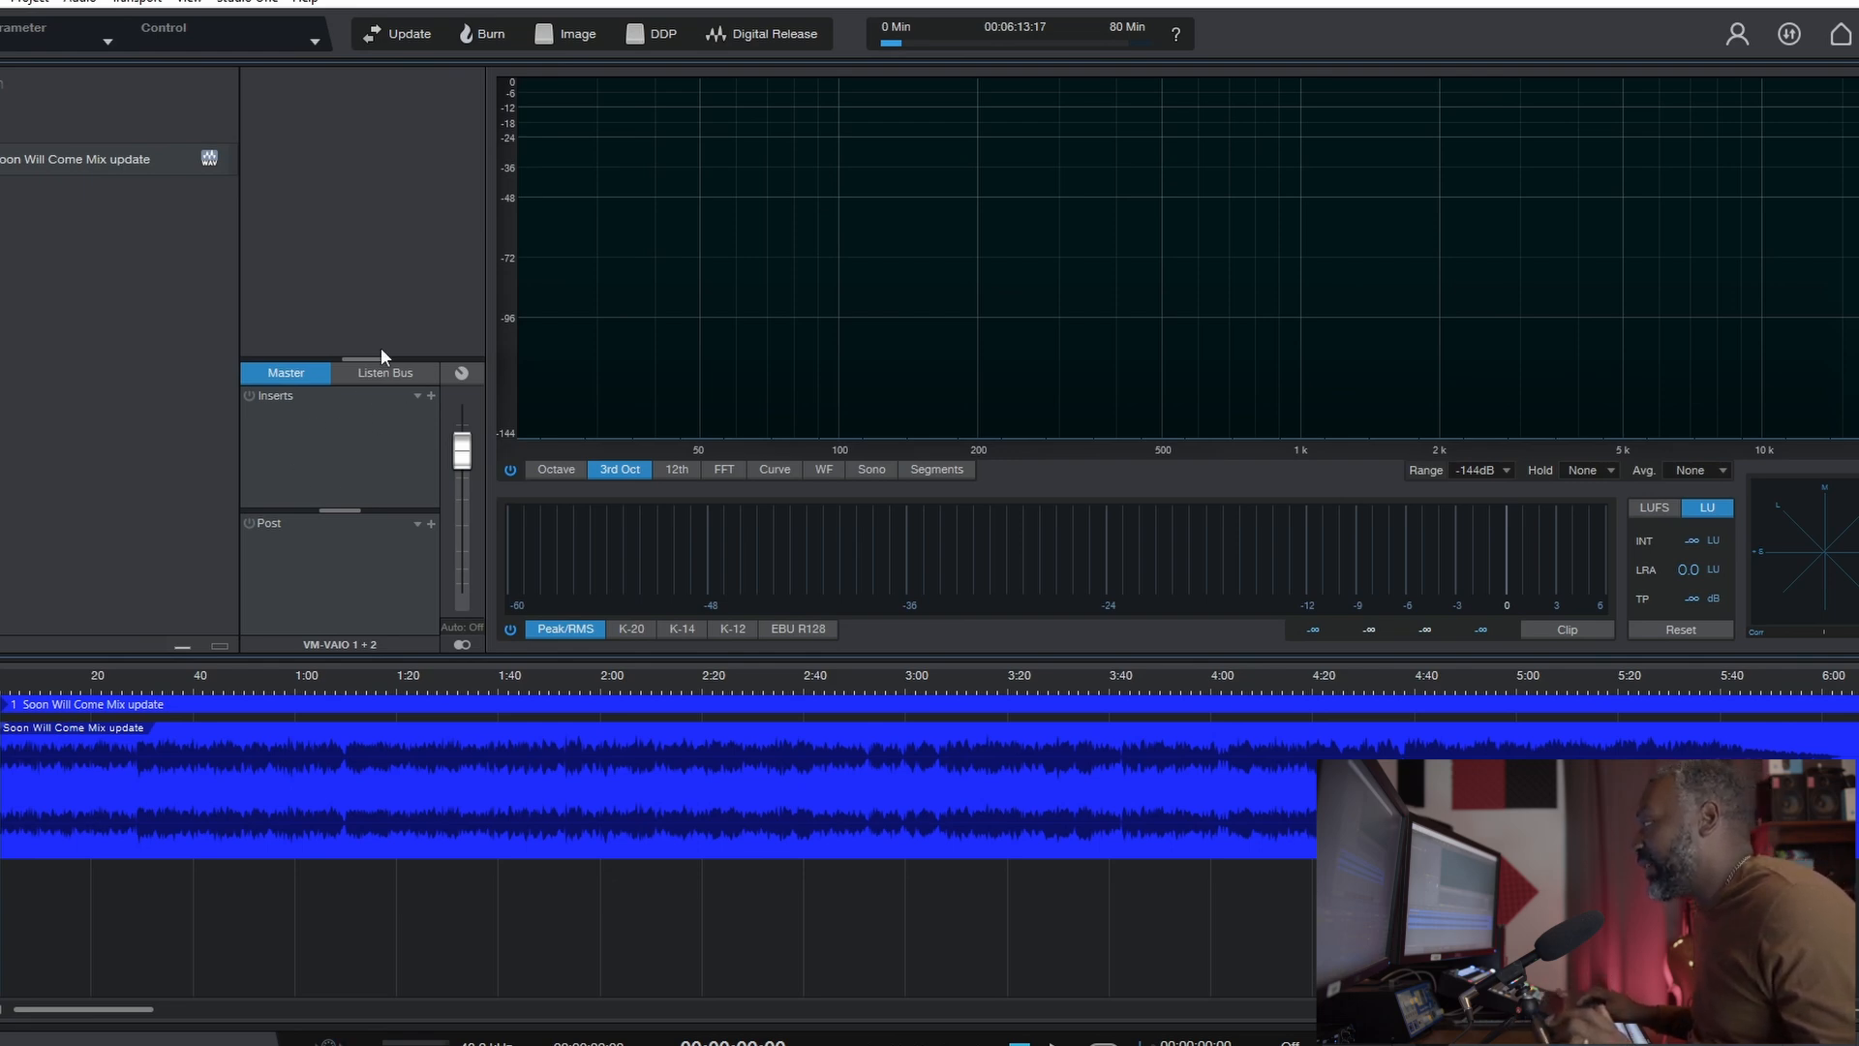
Step: Enlarge the Master section upward and adjust the divider between its Inserts and Post areas for more insert space
left_click_drag(398, 359, 412, 254)
left_click_drag(388, 458, 399, 488)
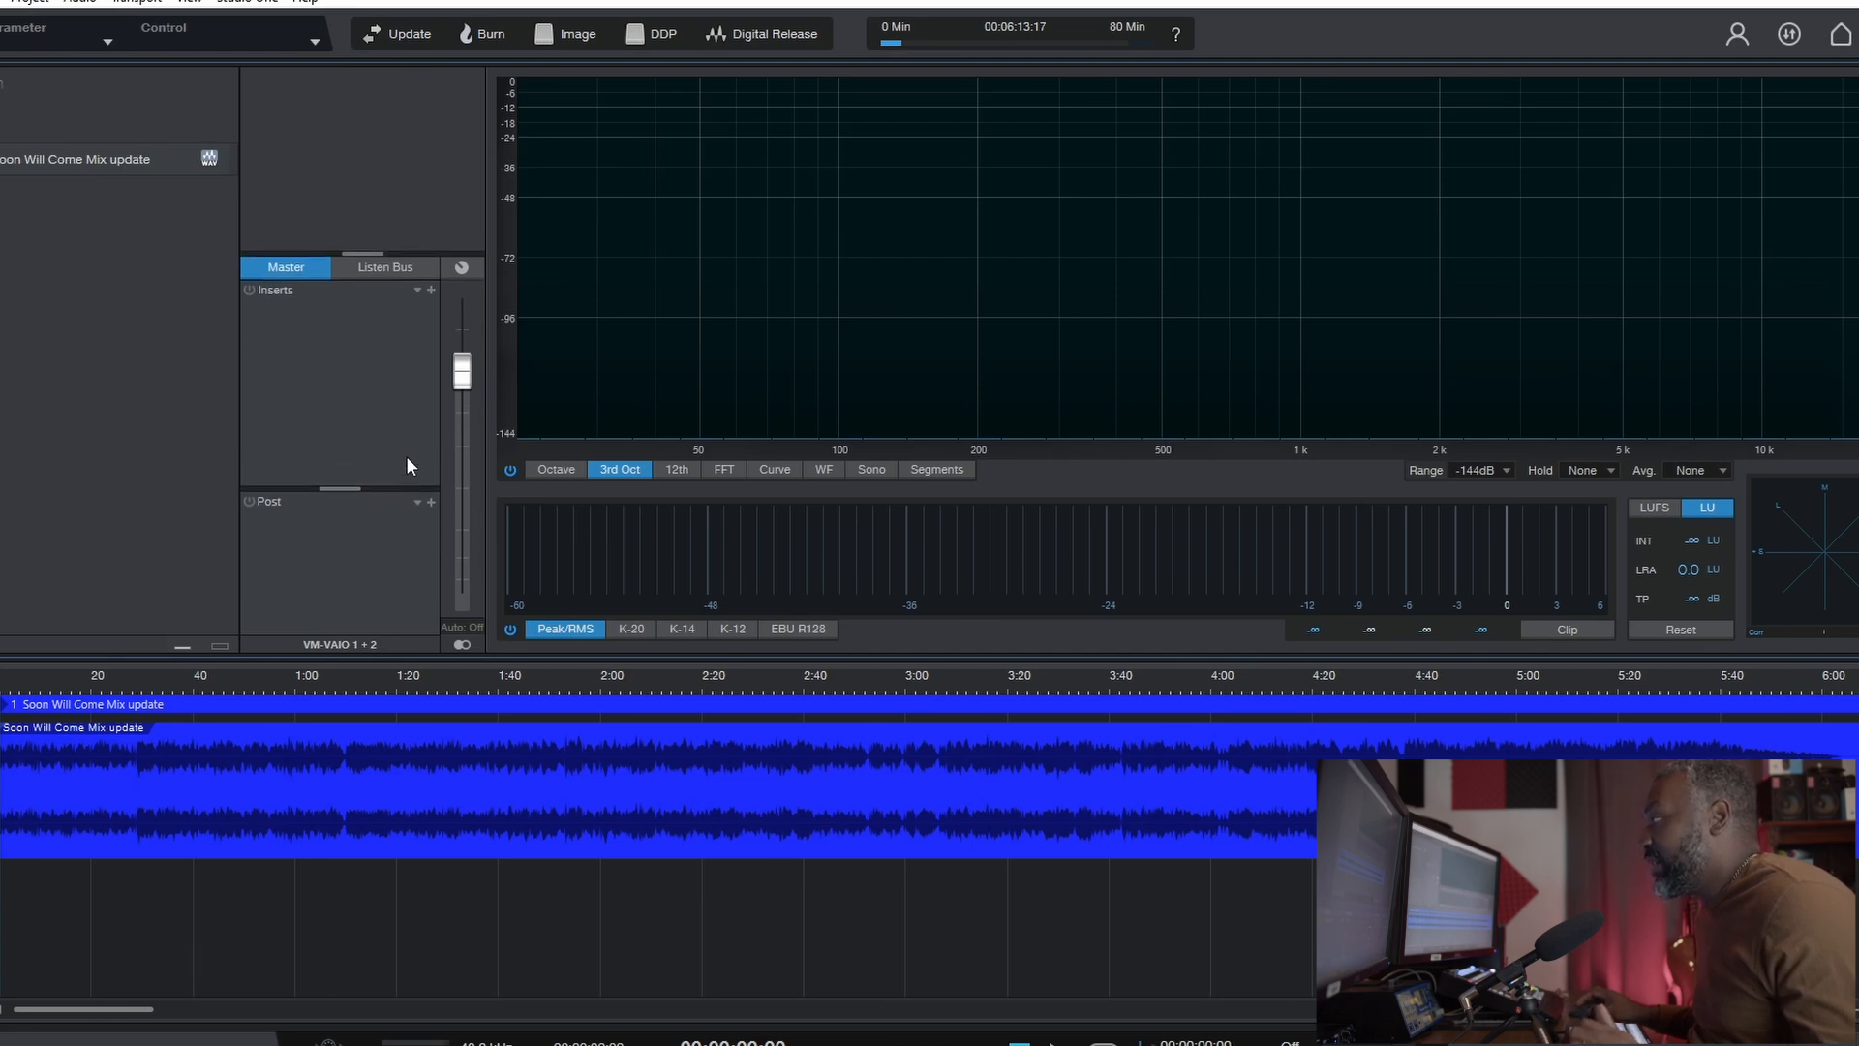
left_click_drag(430, 253, 434, 274)
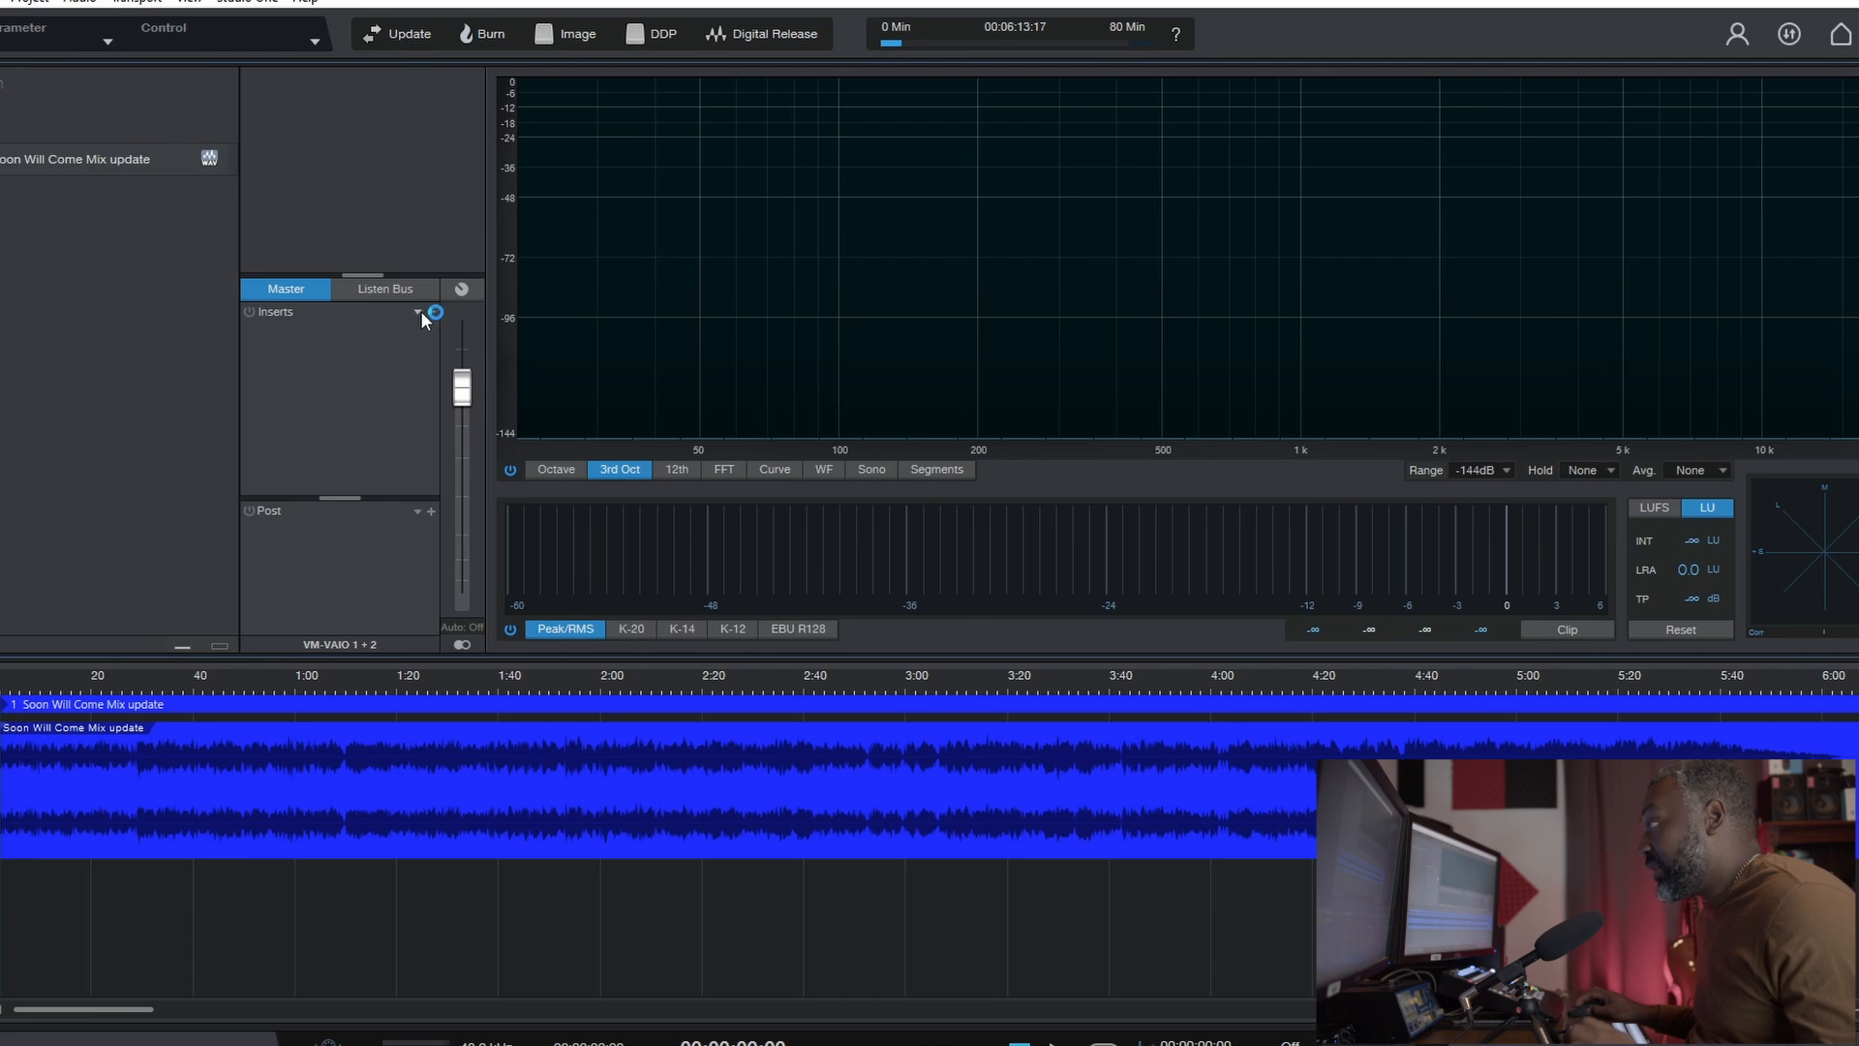
Step: Add the VEQ4 Stereo equalizer from the EQ folder to the Master inserts and move its window clear of the inserts
left_click(432, 312)
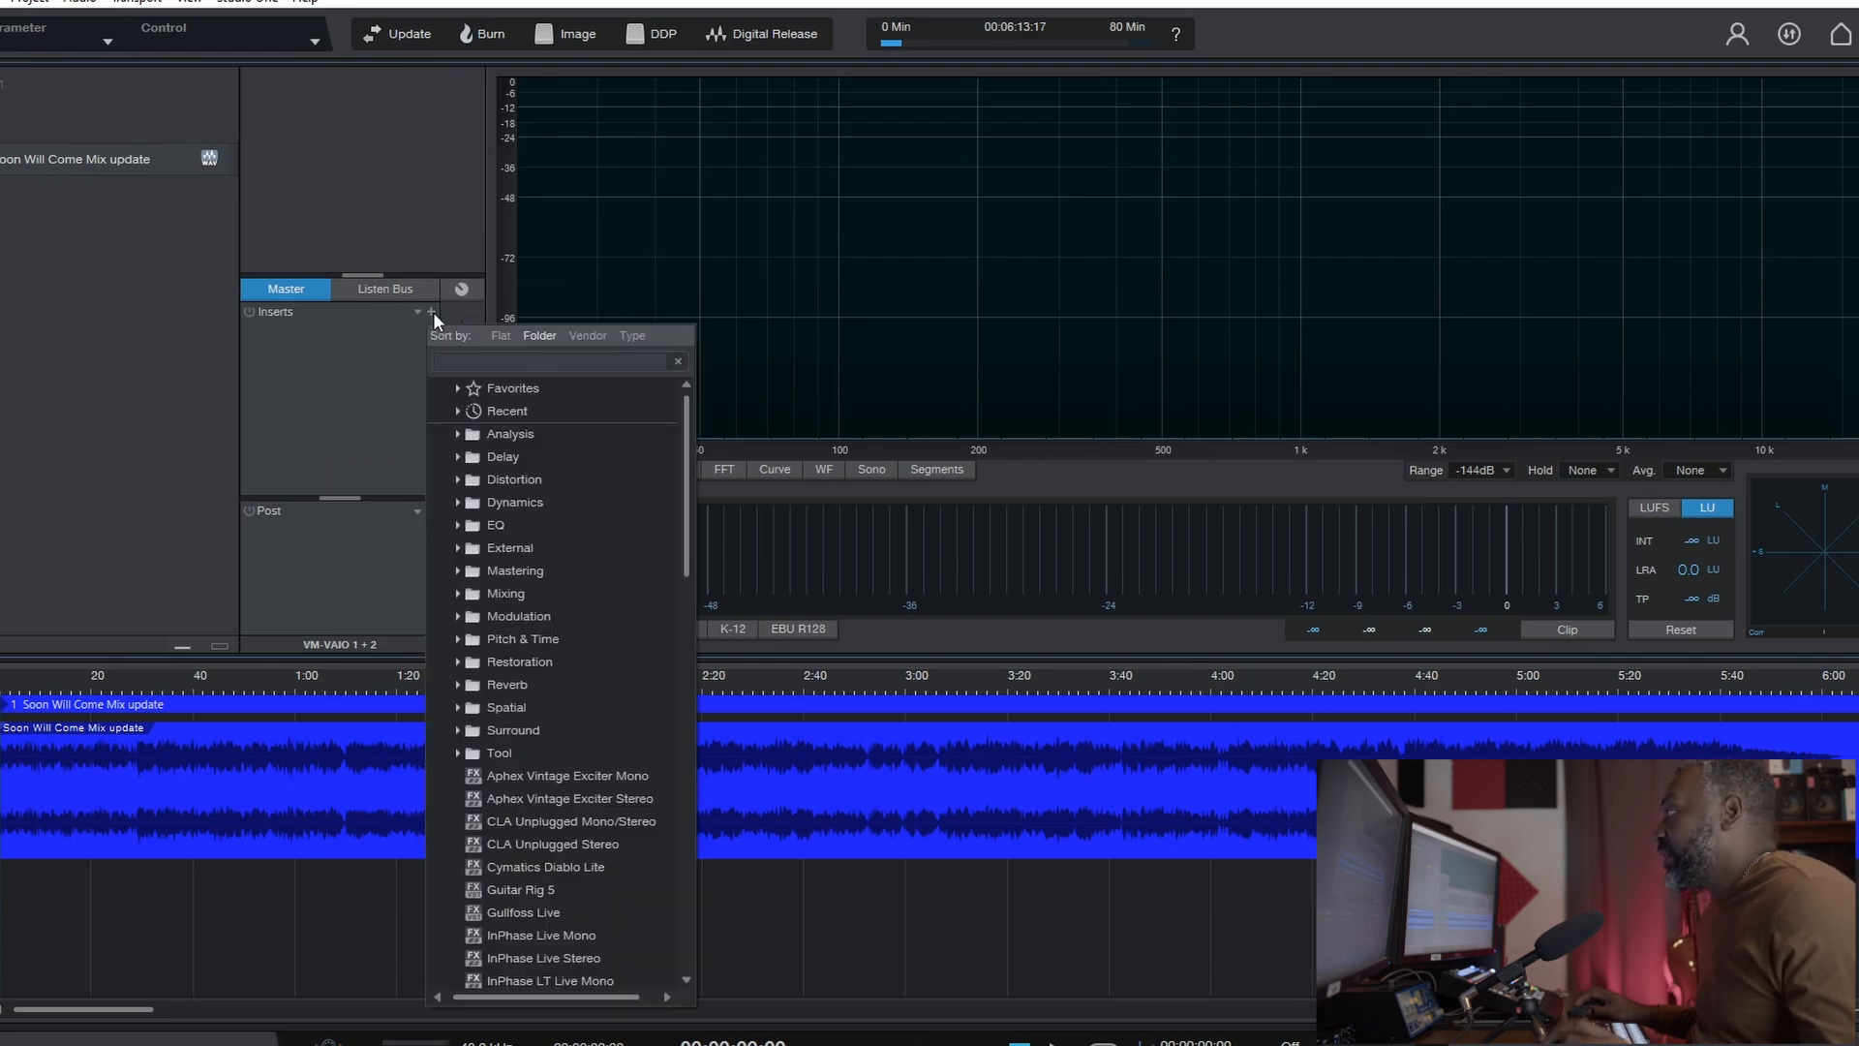
left_click(361, 357)
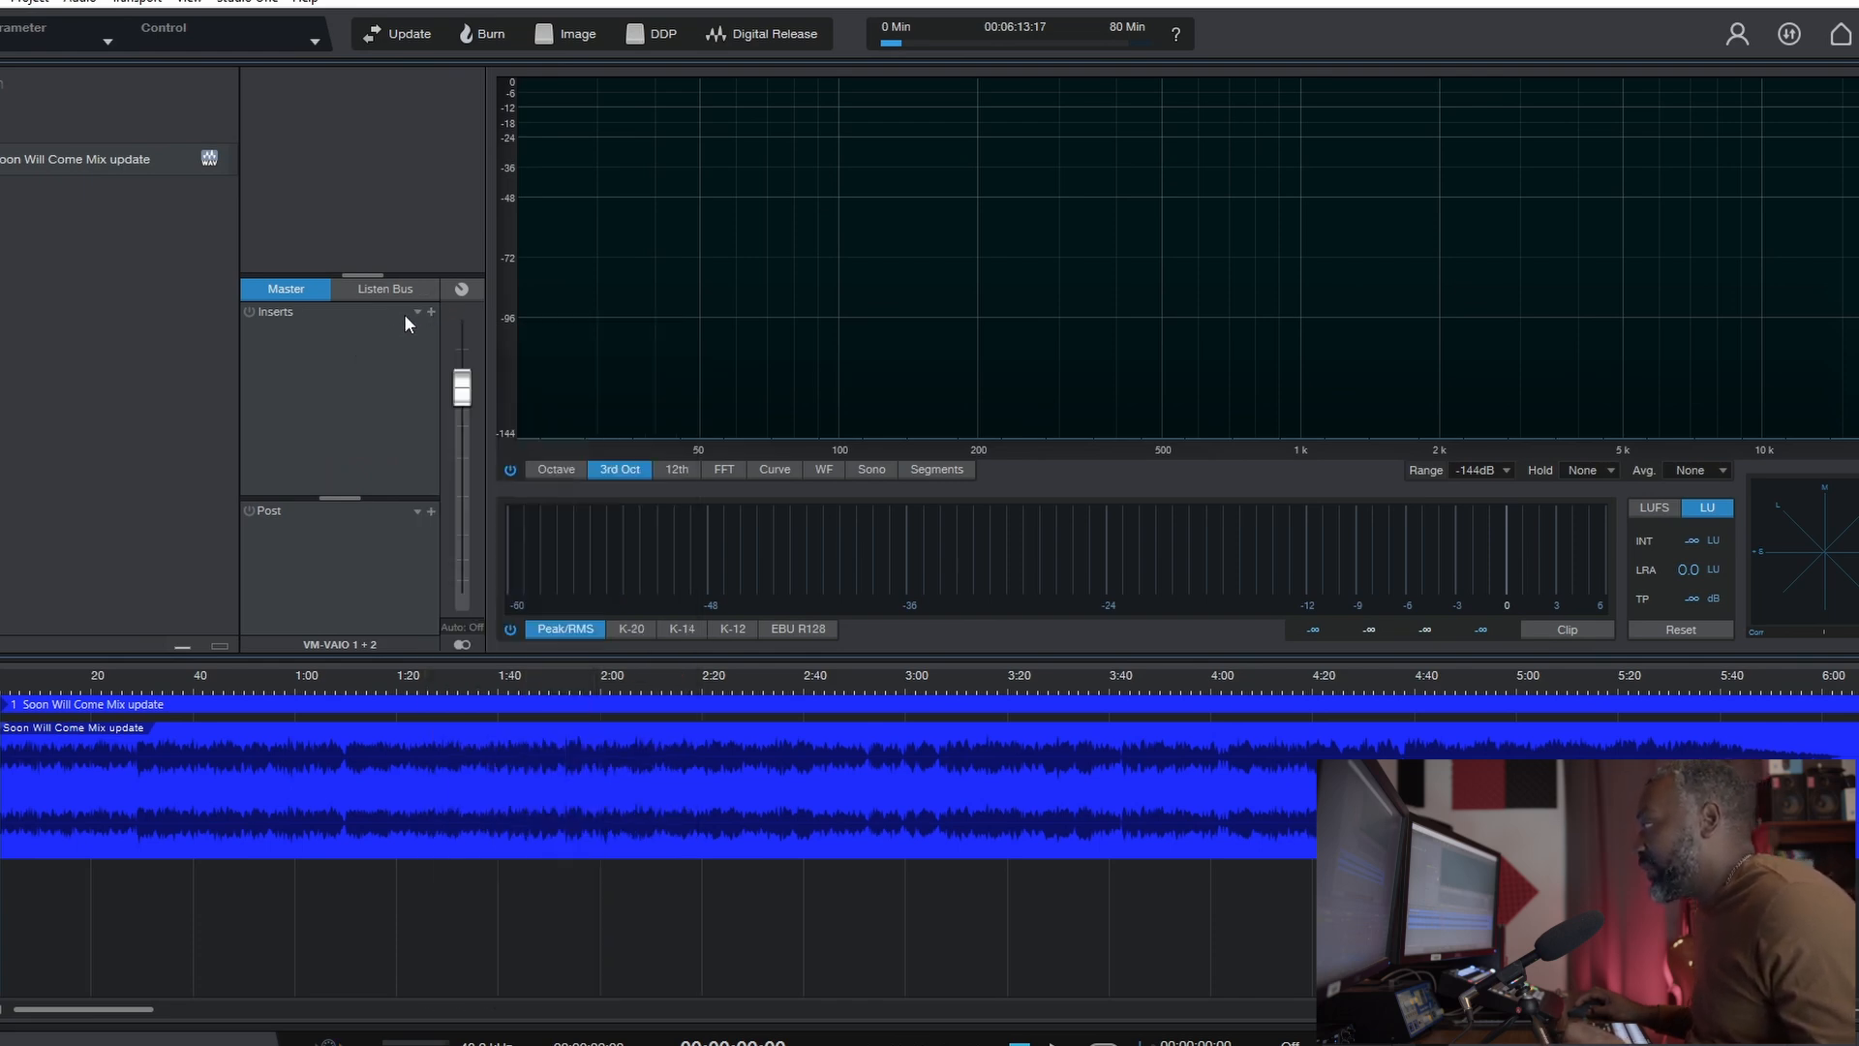
left_click(431, 312)
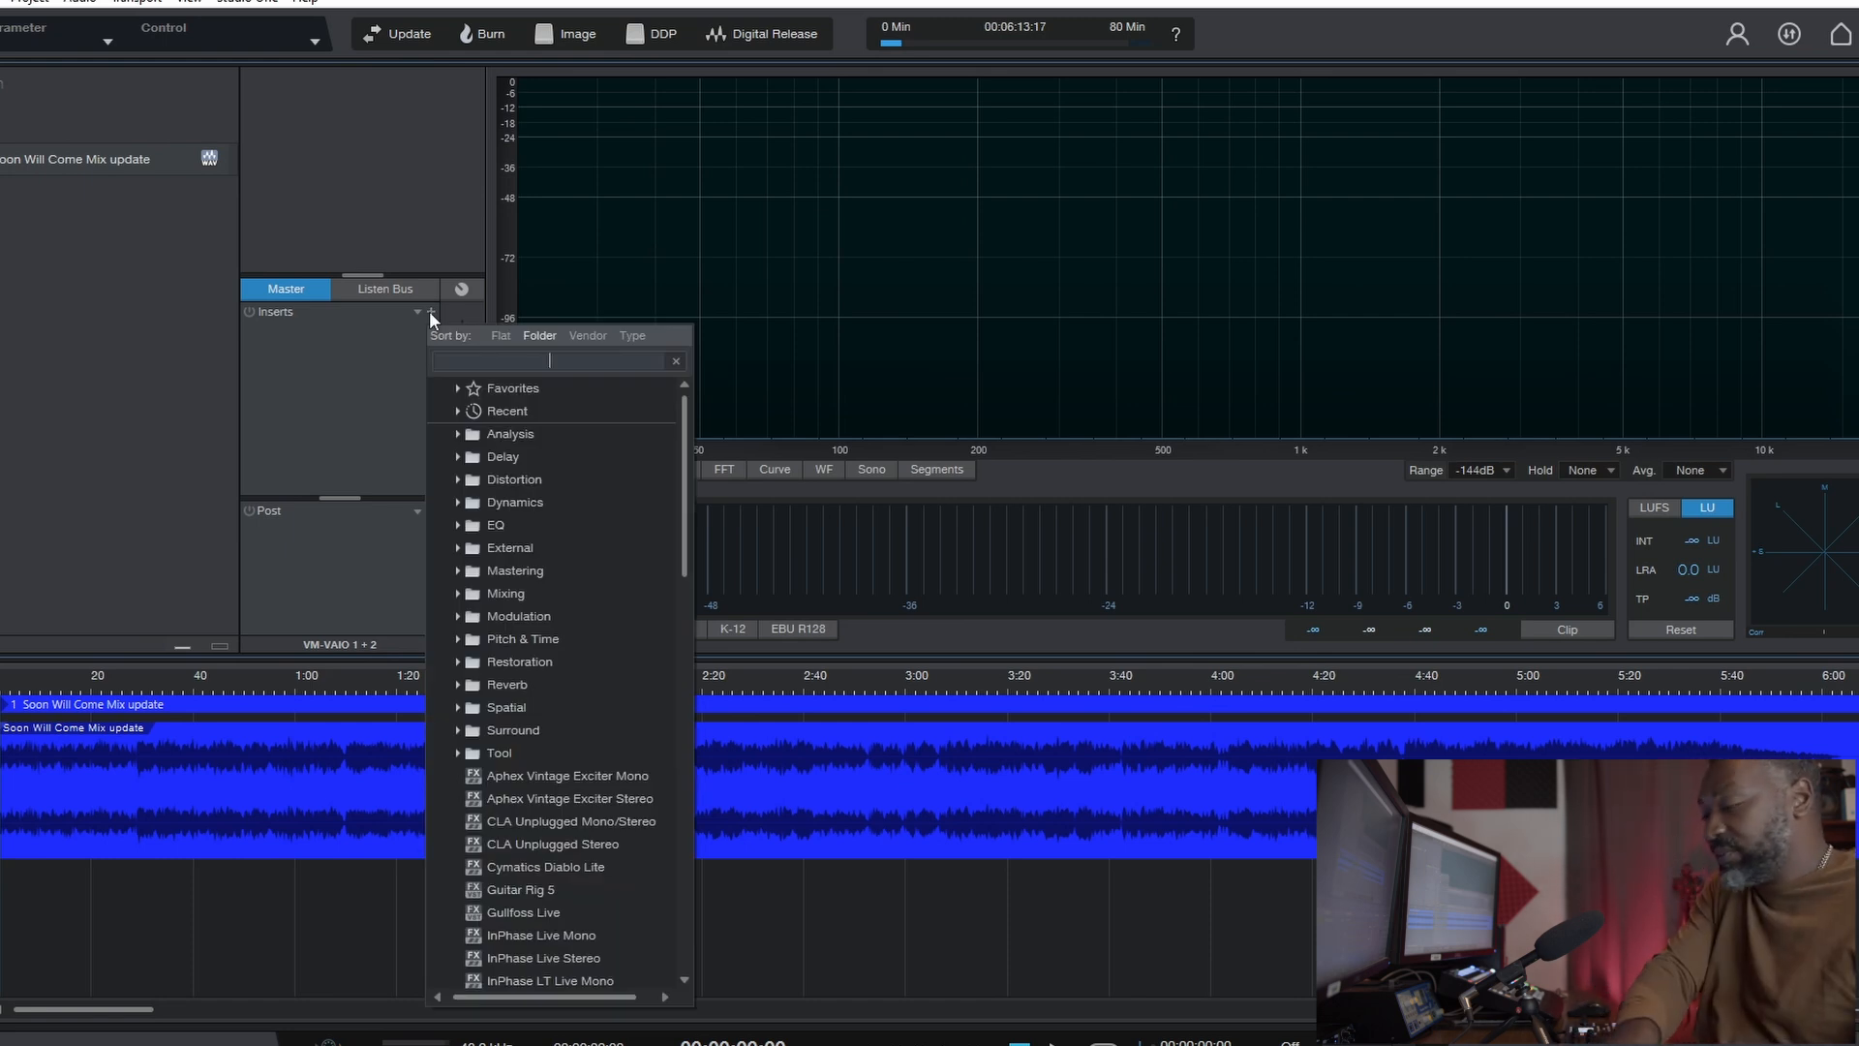
left_click(458, 525)
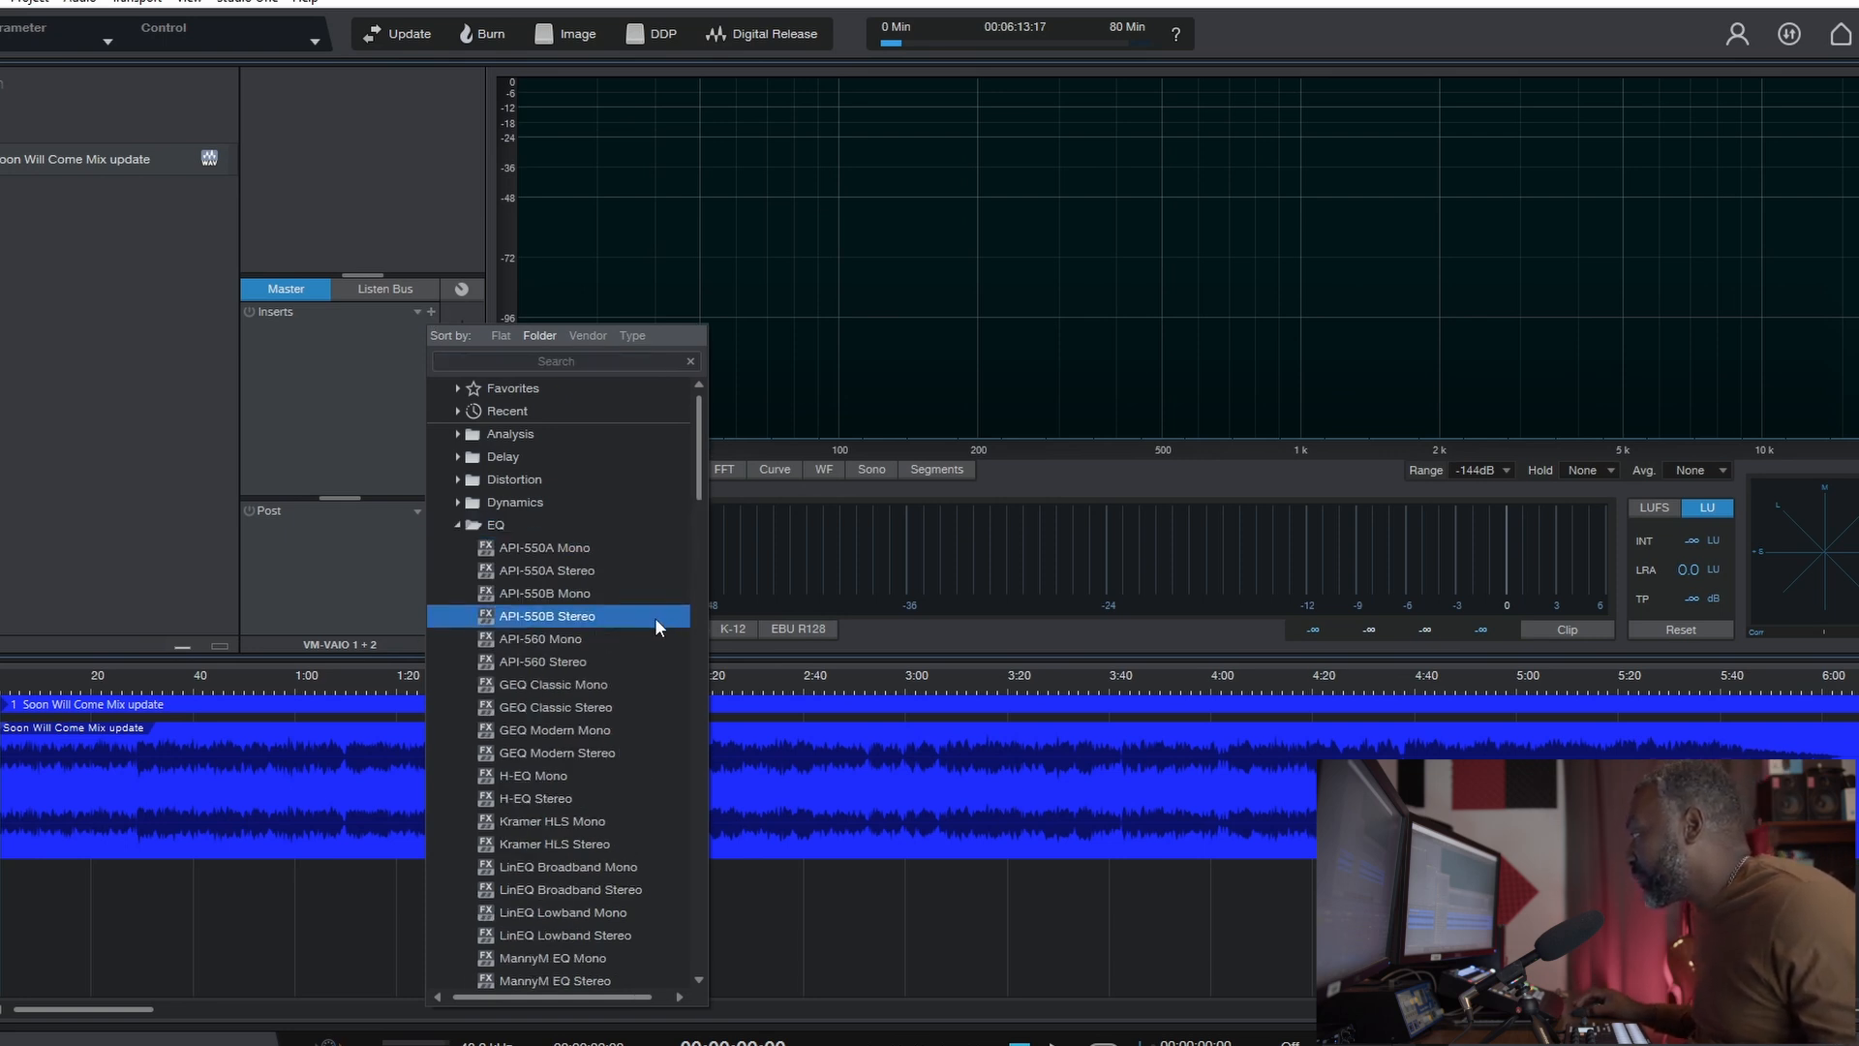
scroll(655, 618, "down", 6)
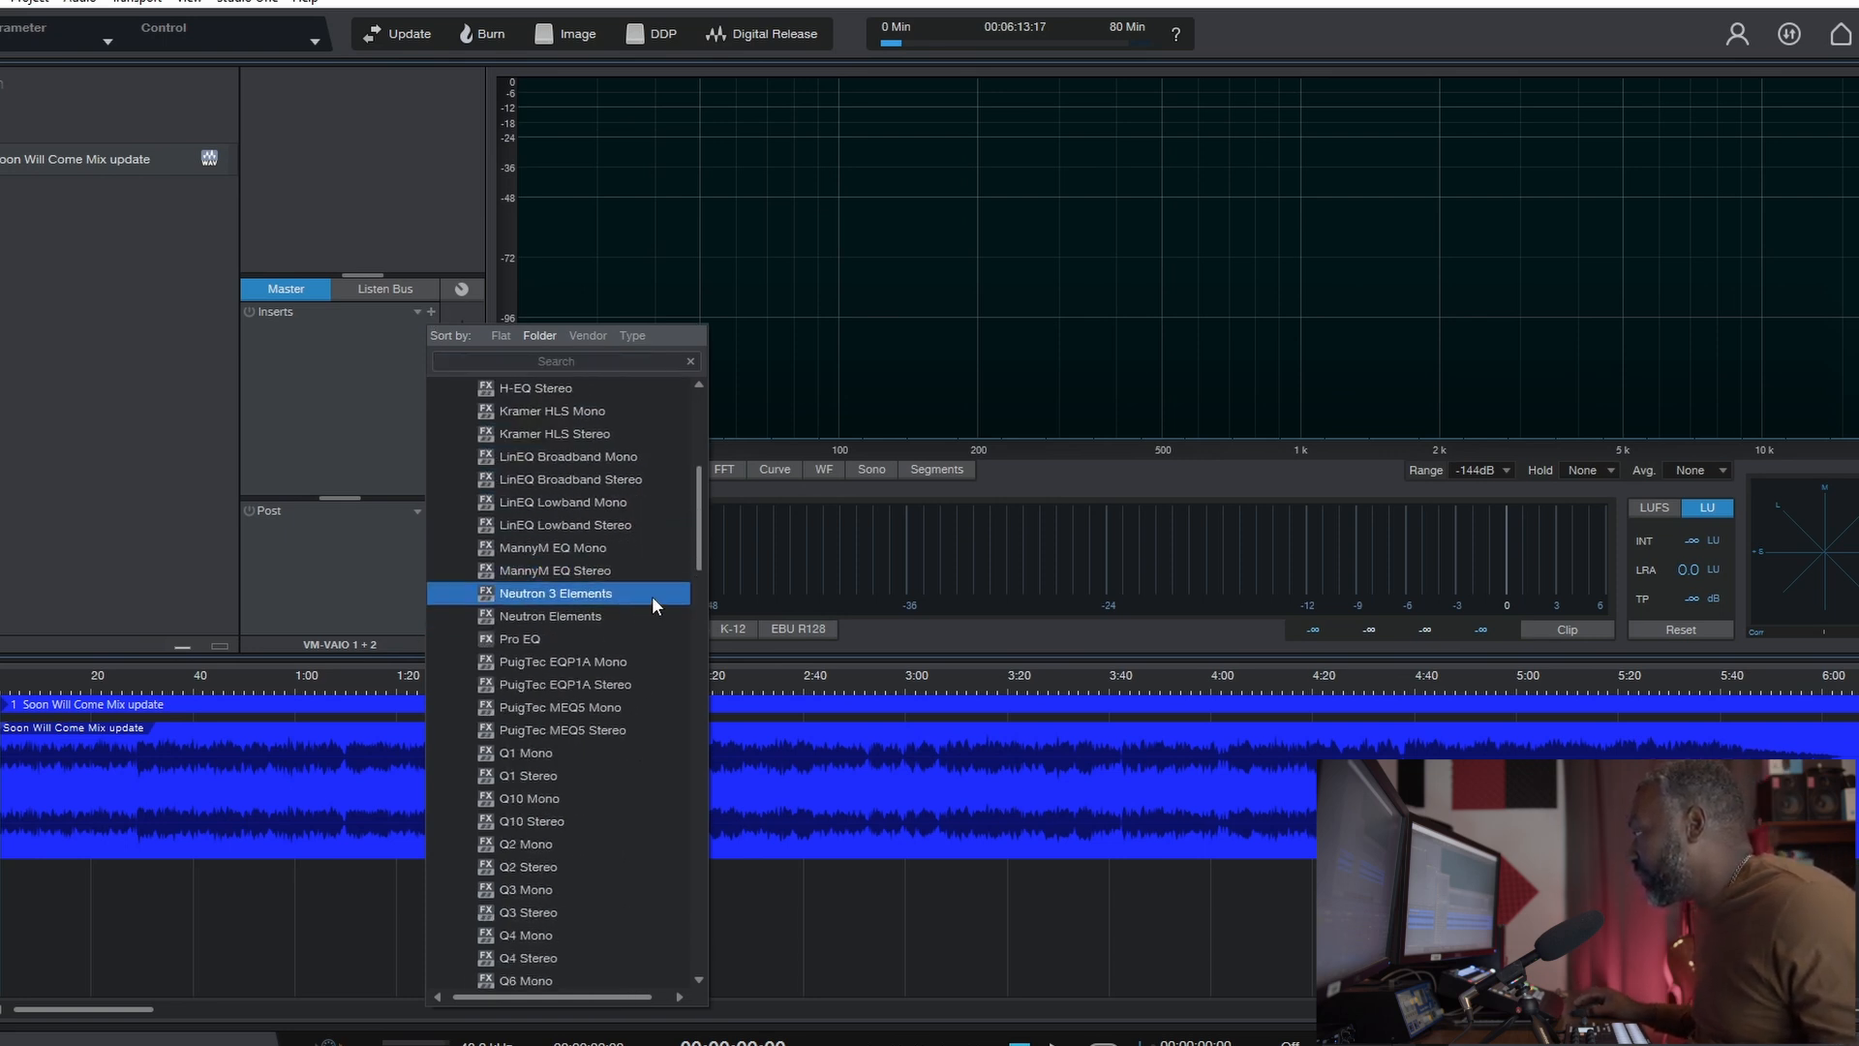
scroll(652, 595, "down", 3)
left_click_drag(698, 572, 711, 637)
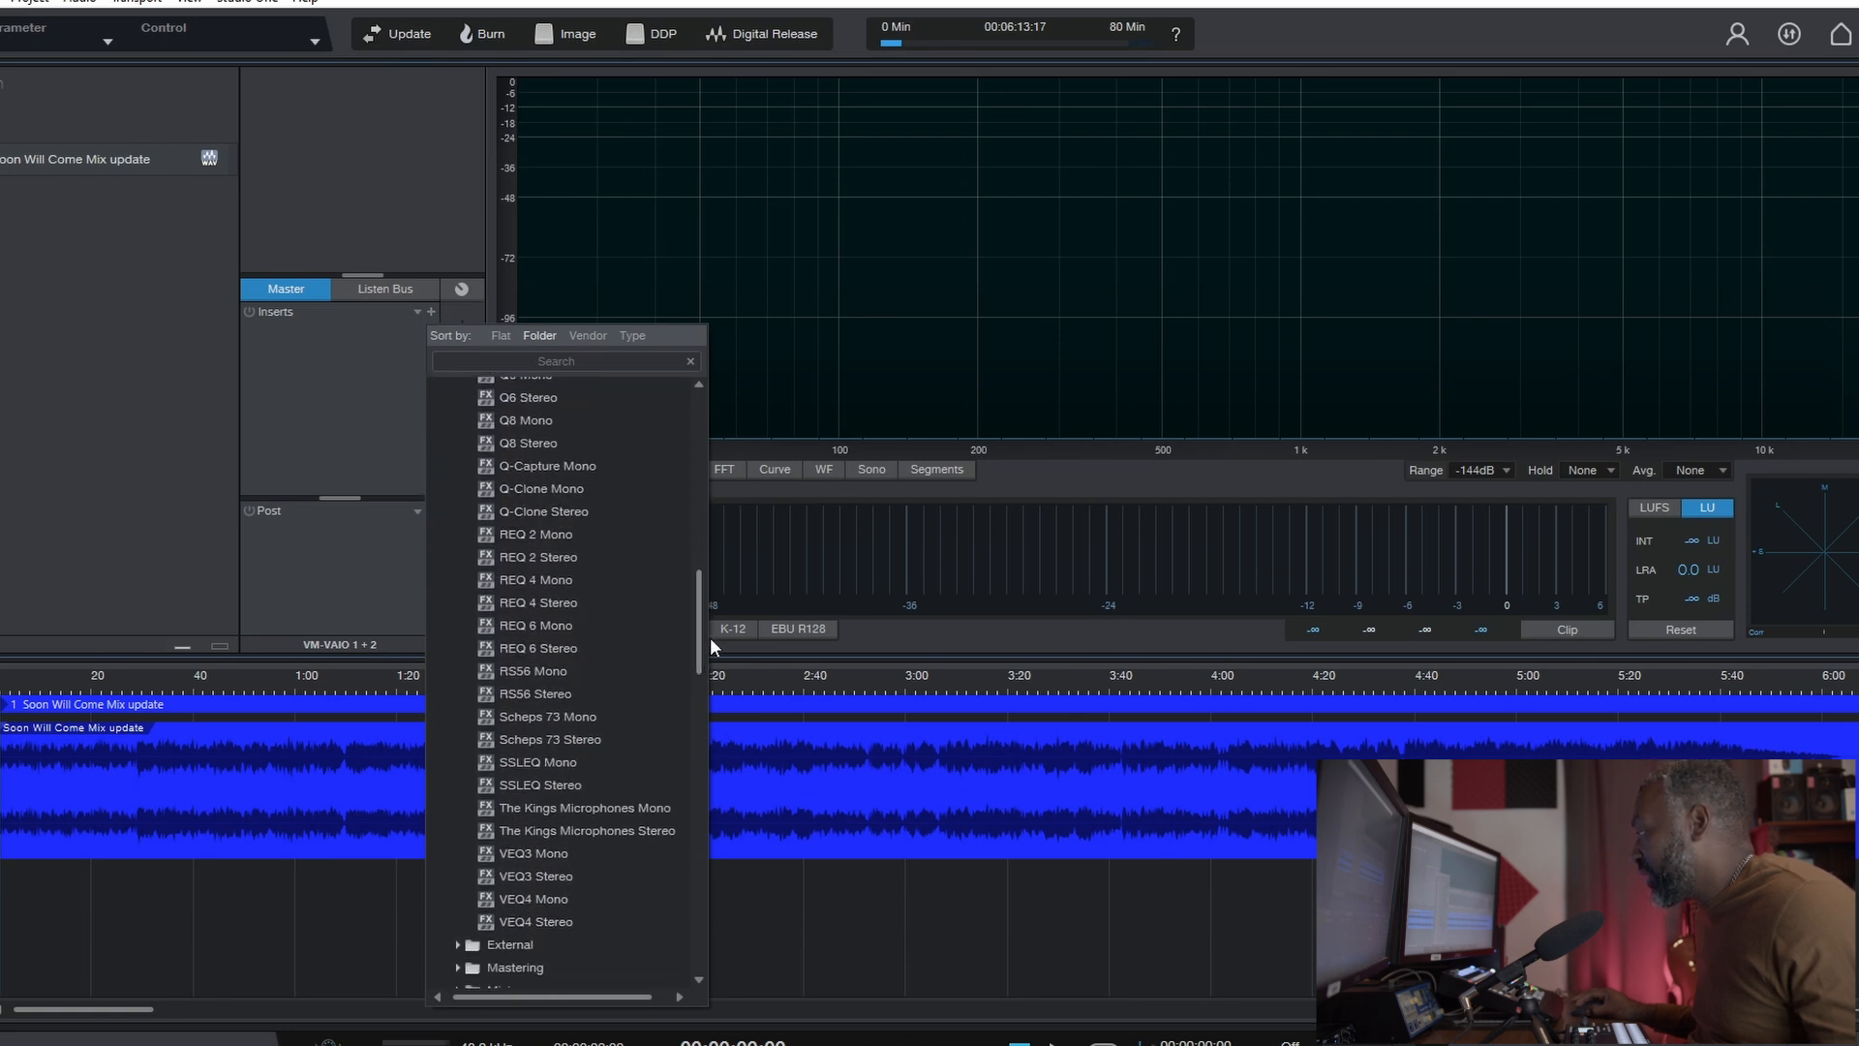
left_click(565, 922)
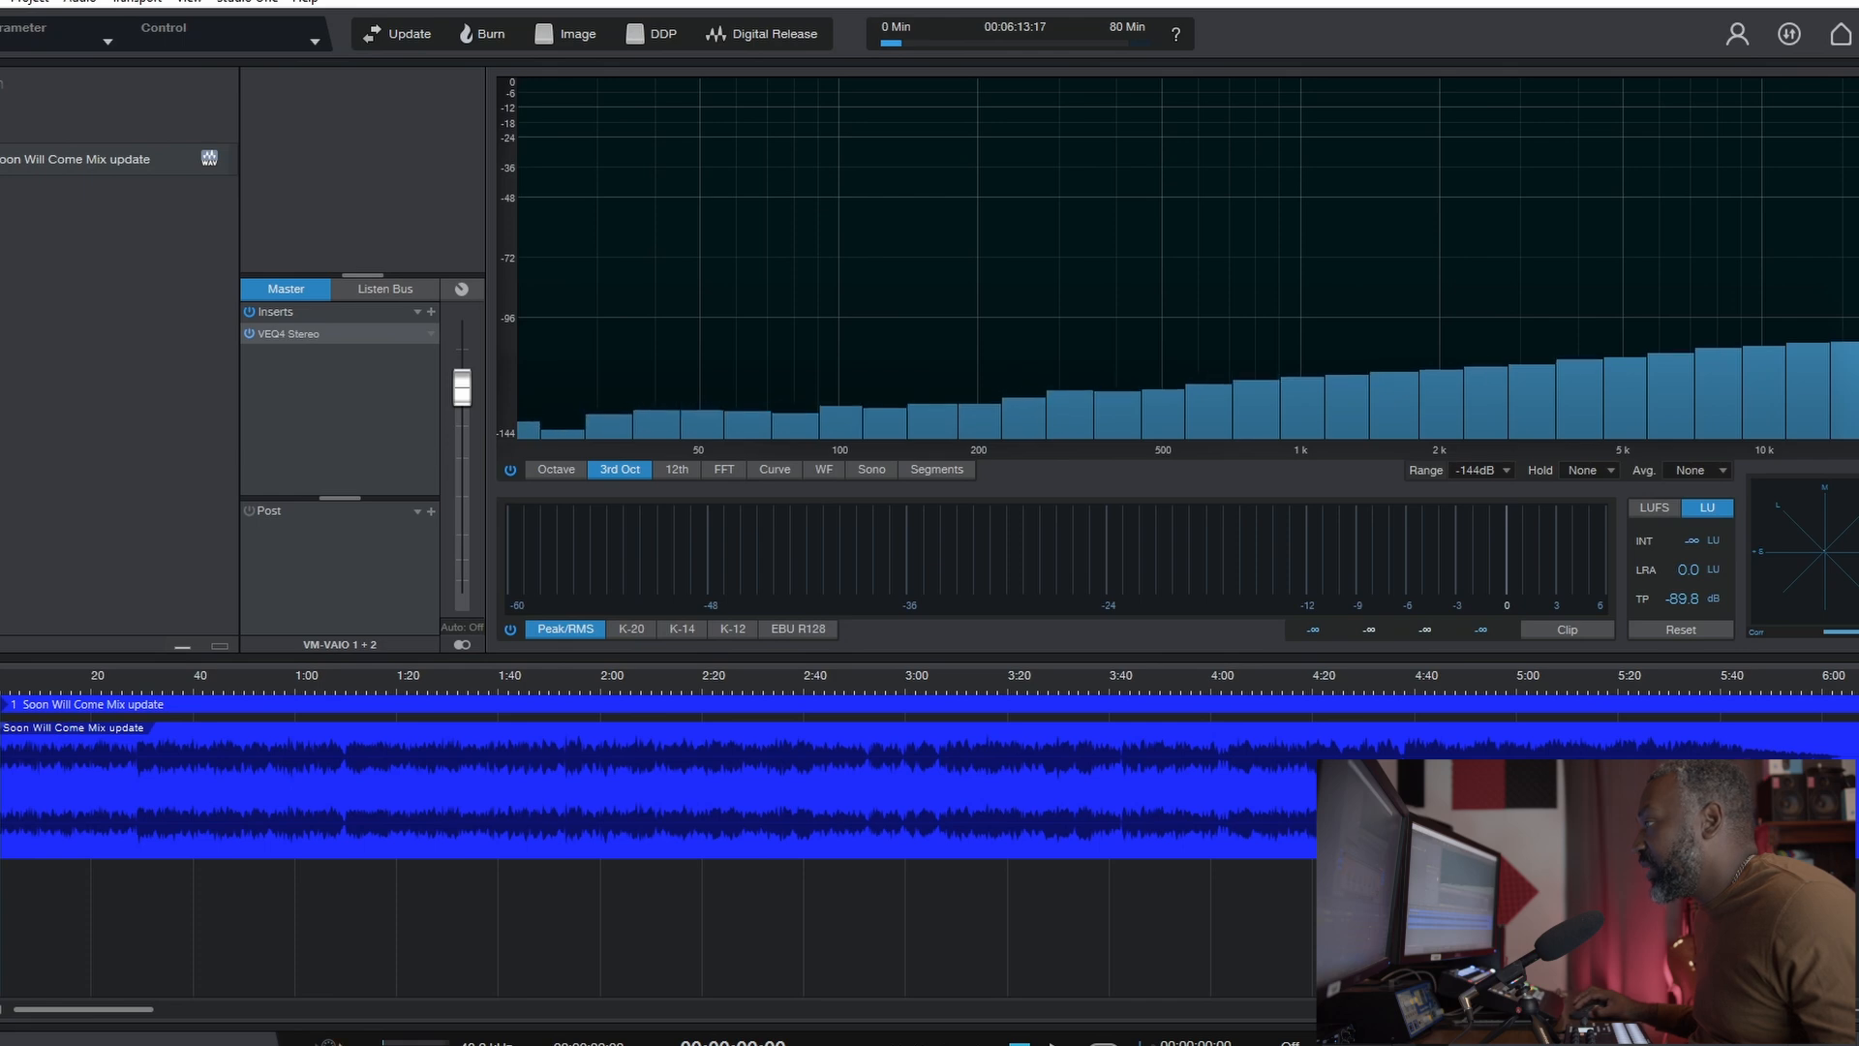
left_click_drag(843, 442, 1409, 162)
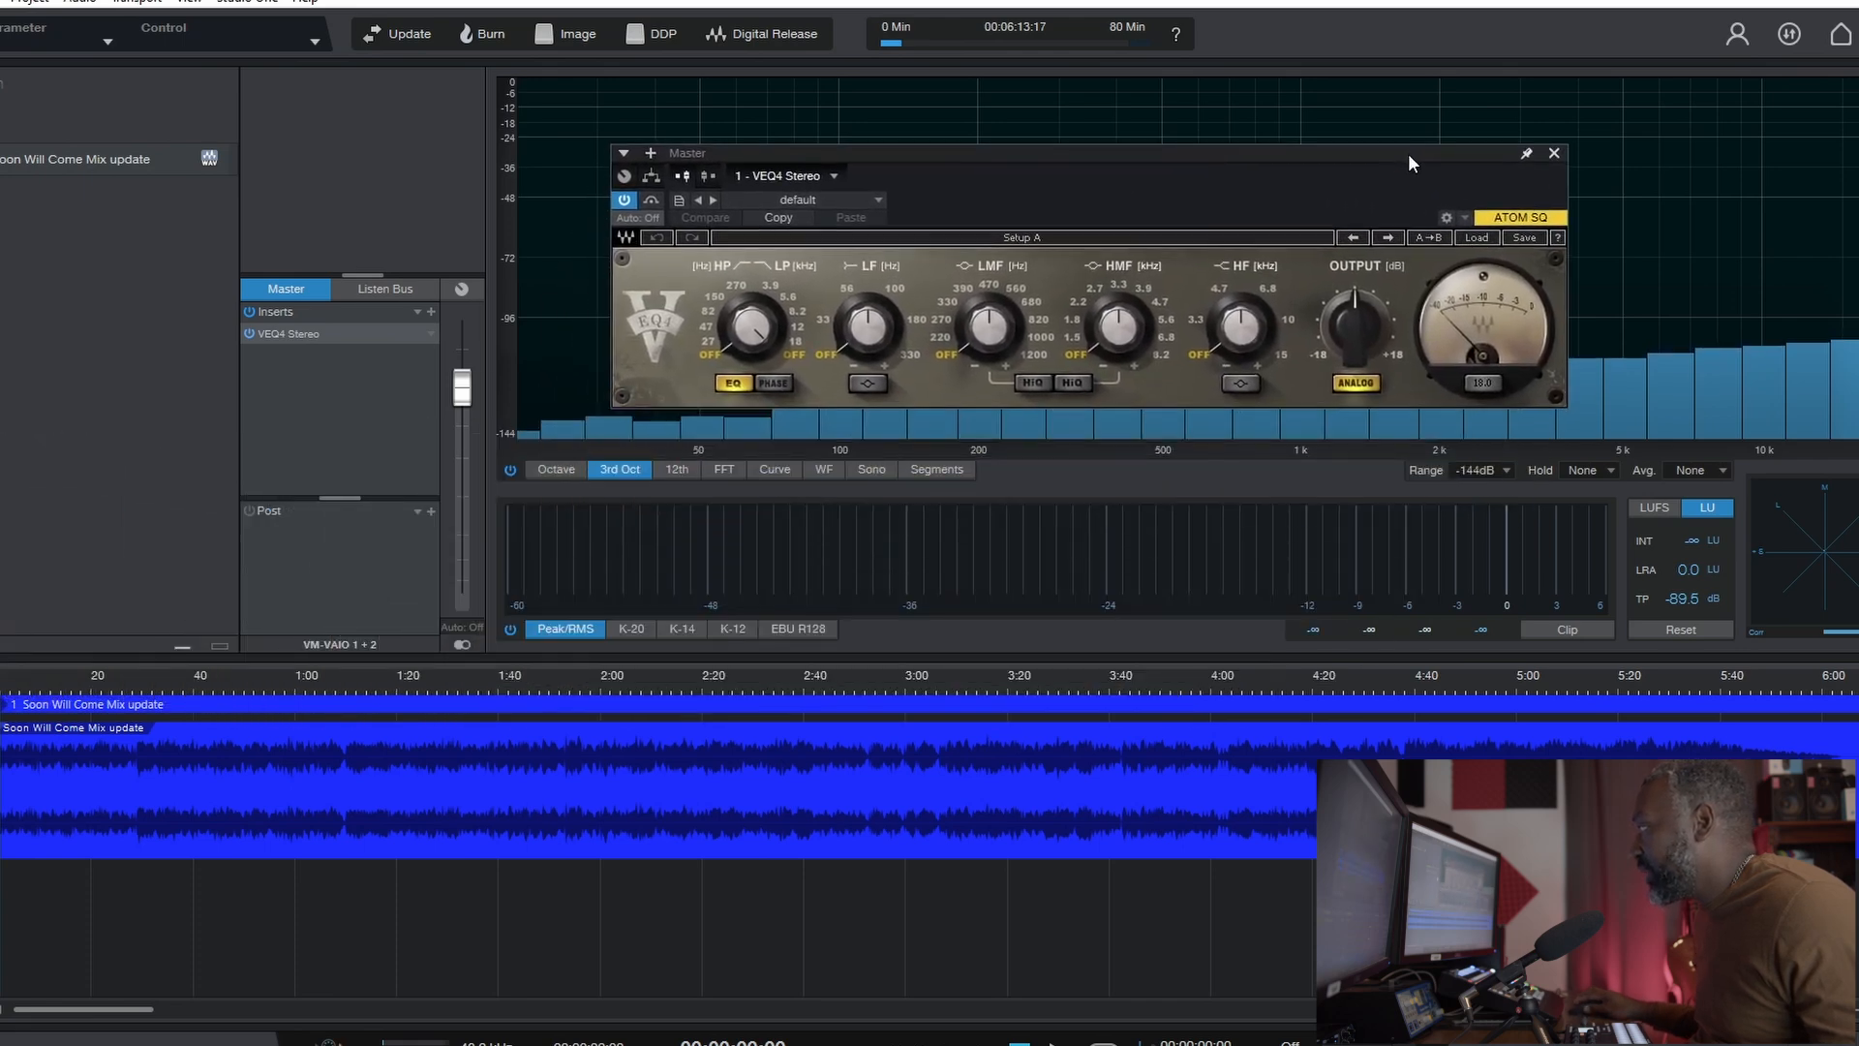
Step: Search the plug-ins for "oz" and add Ozone 10 to the Master inserts after VEQ4 Stereo
left_click(417, 312)
left_click(431, 312)
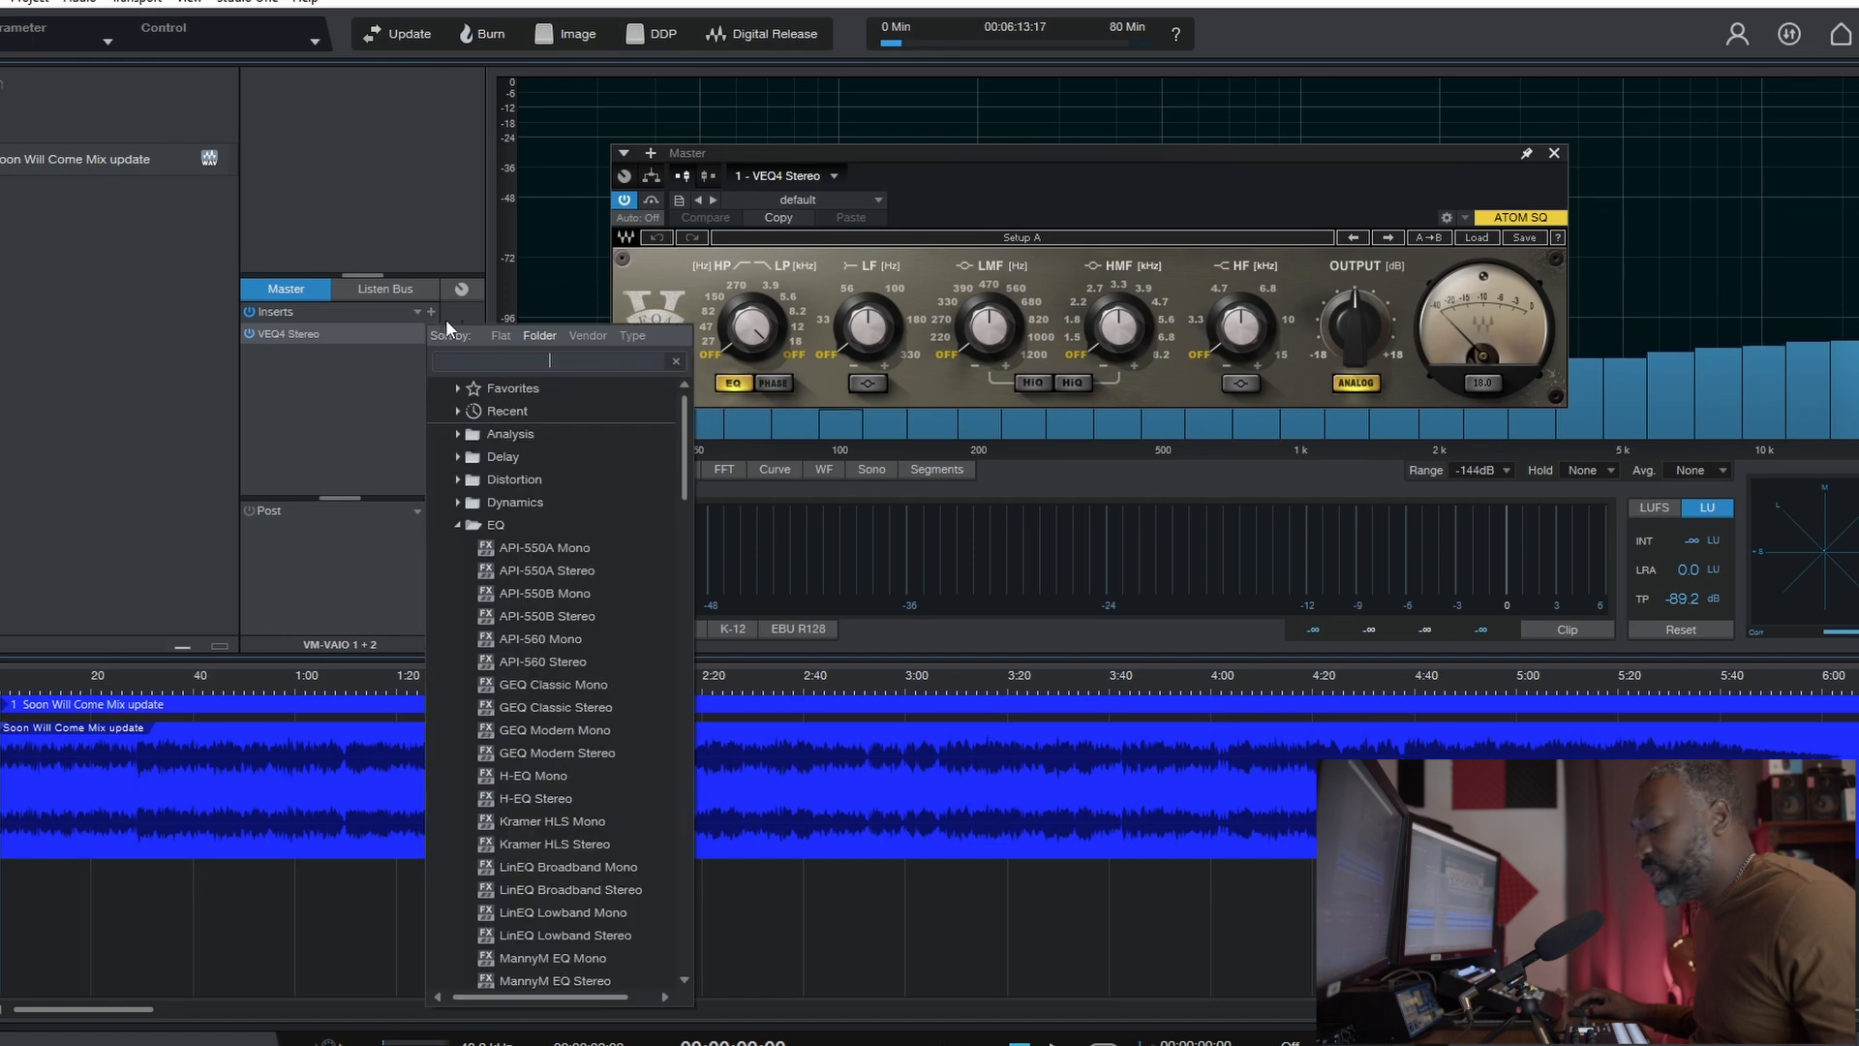
type("oz")
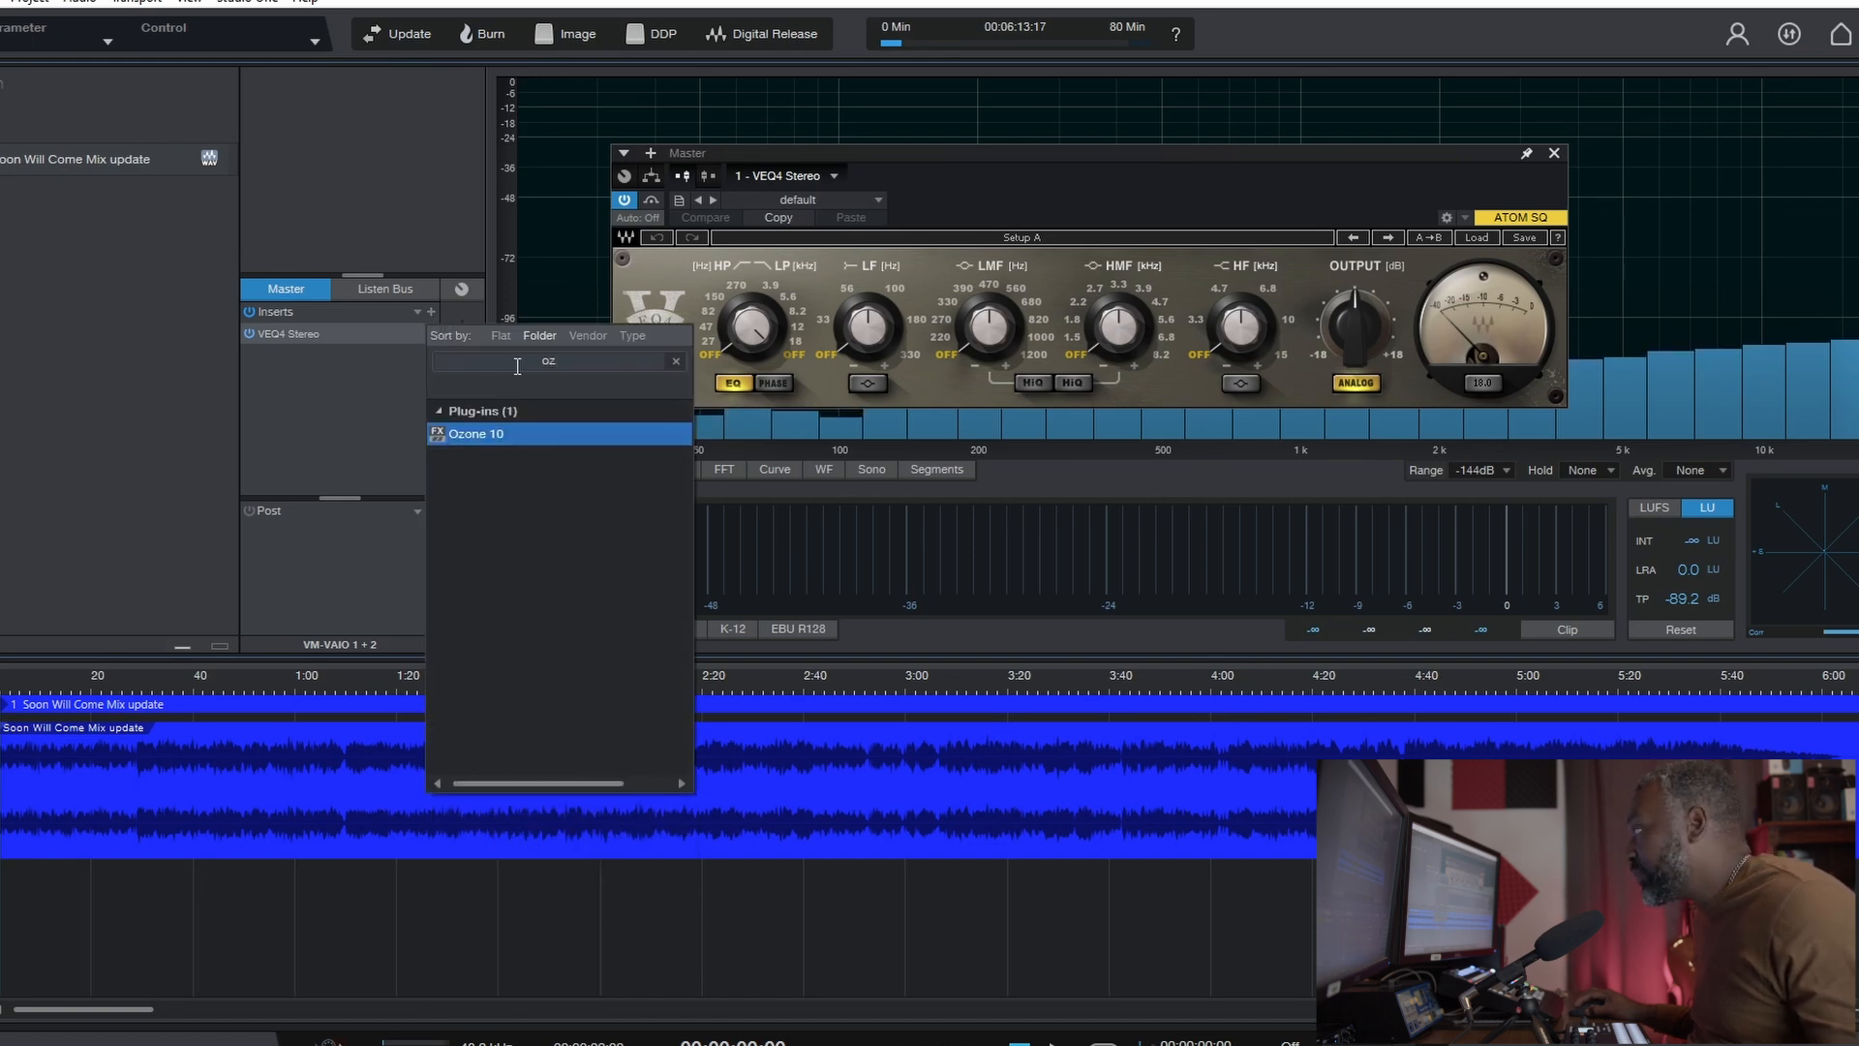
double_click(473, 433)
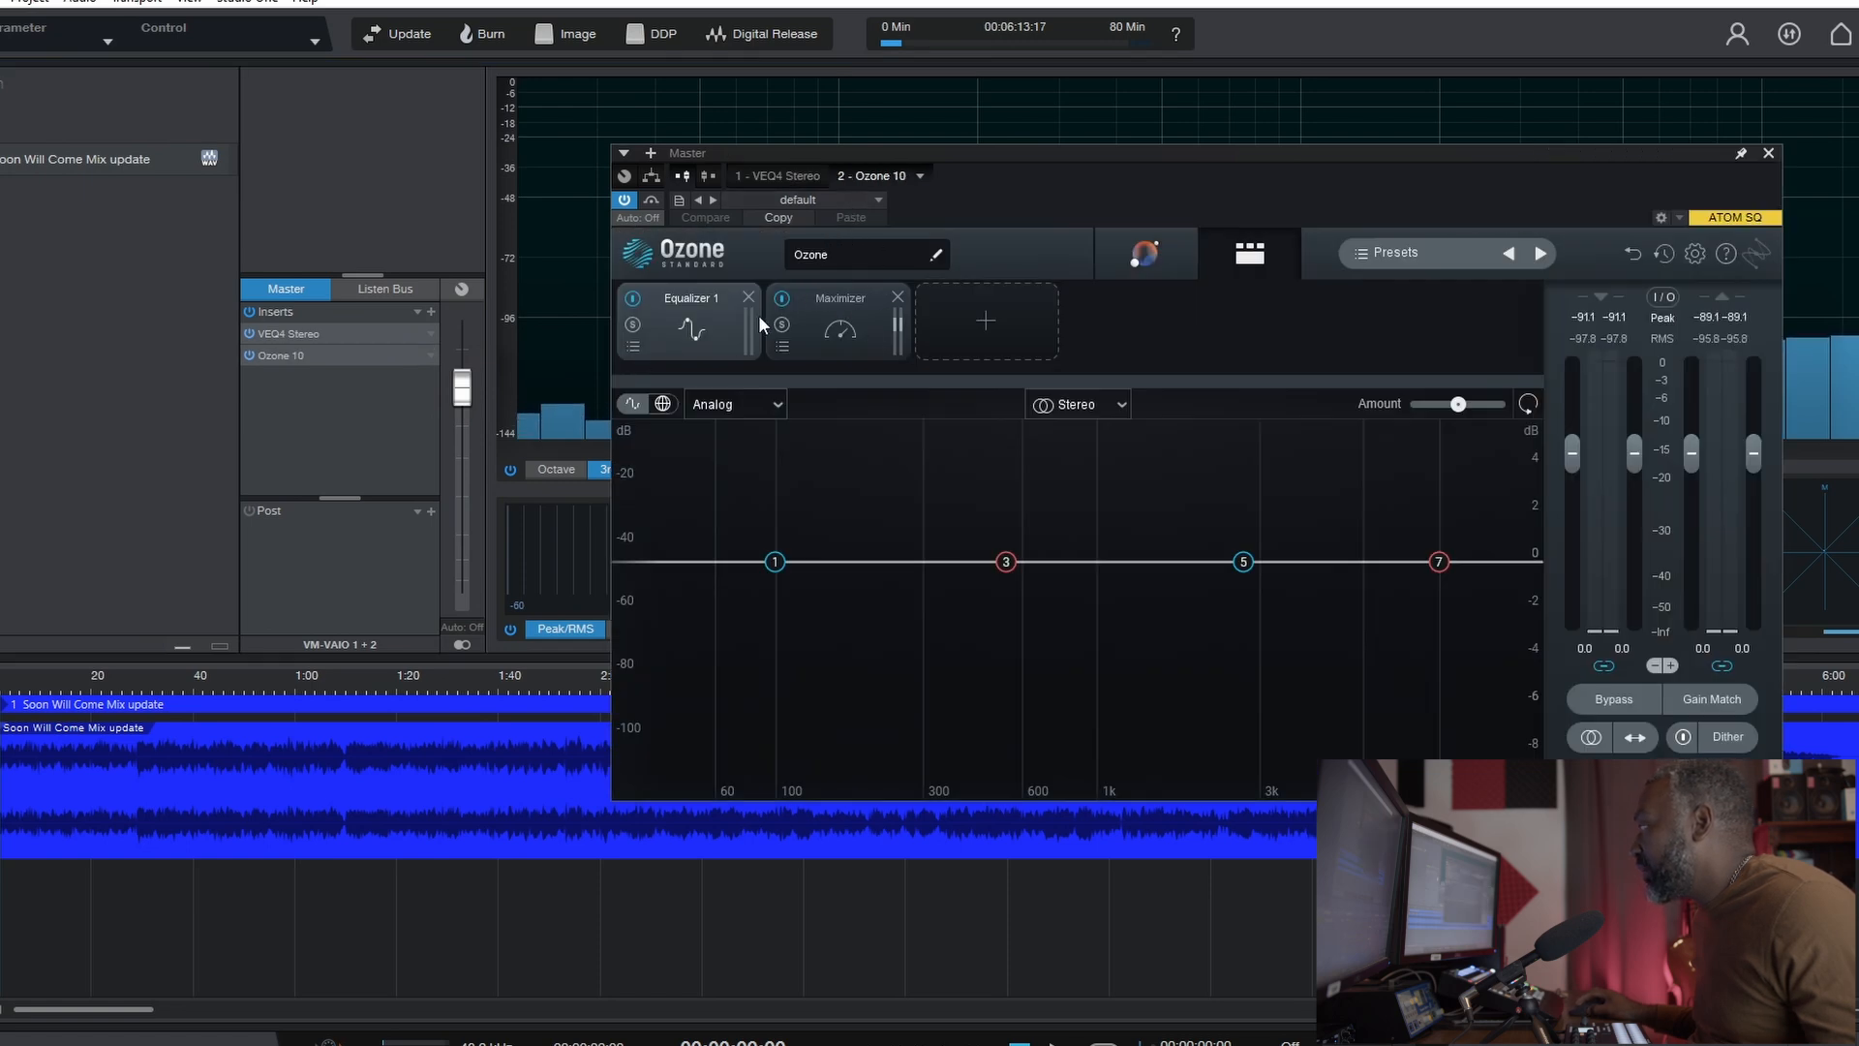
Step: Remove the Maximizer module from Ozone 10, keeping Equalizer 1, and move the plug-in window clear of the inserts
left_click(897, 296)
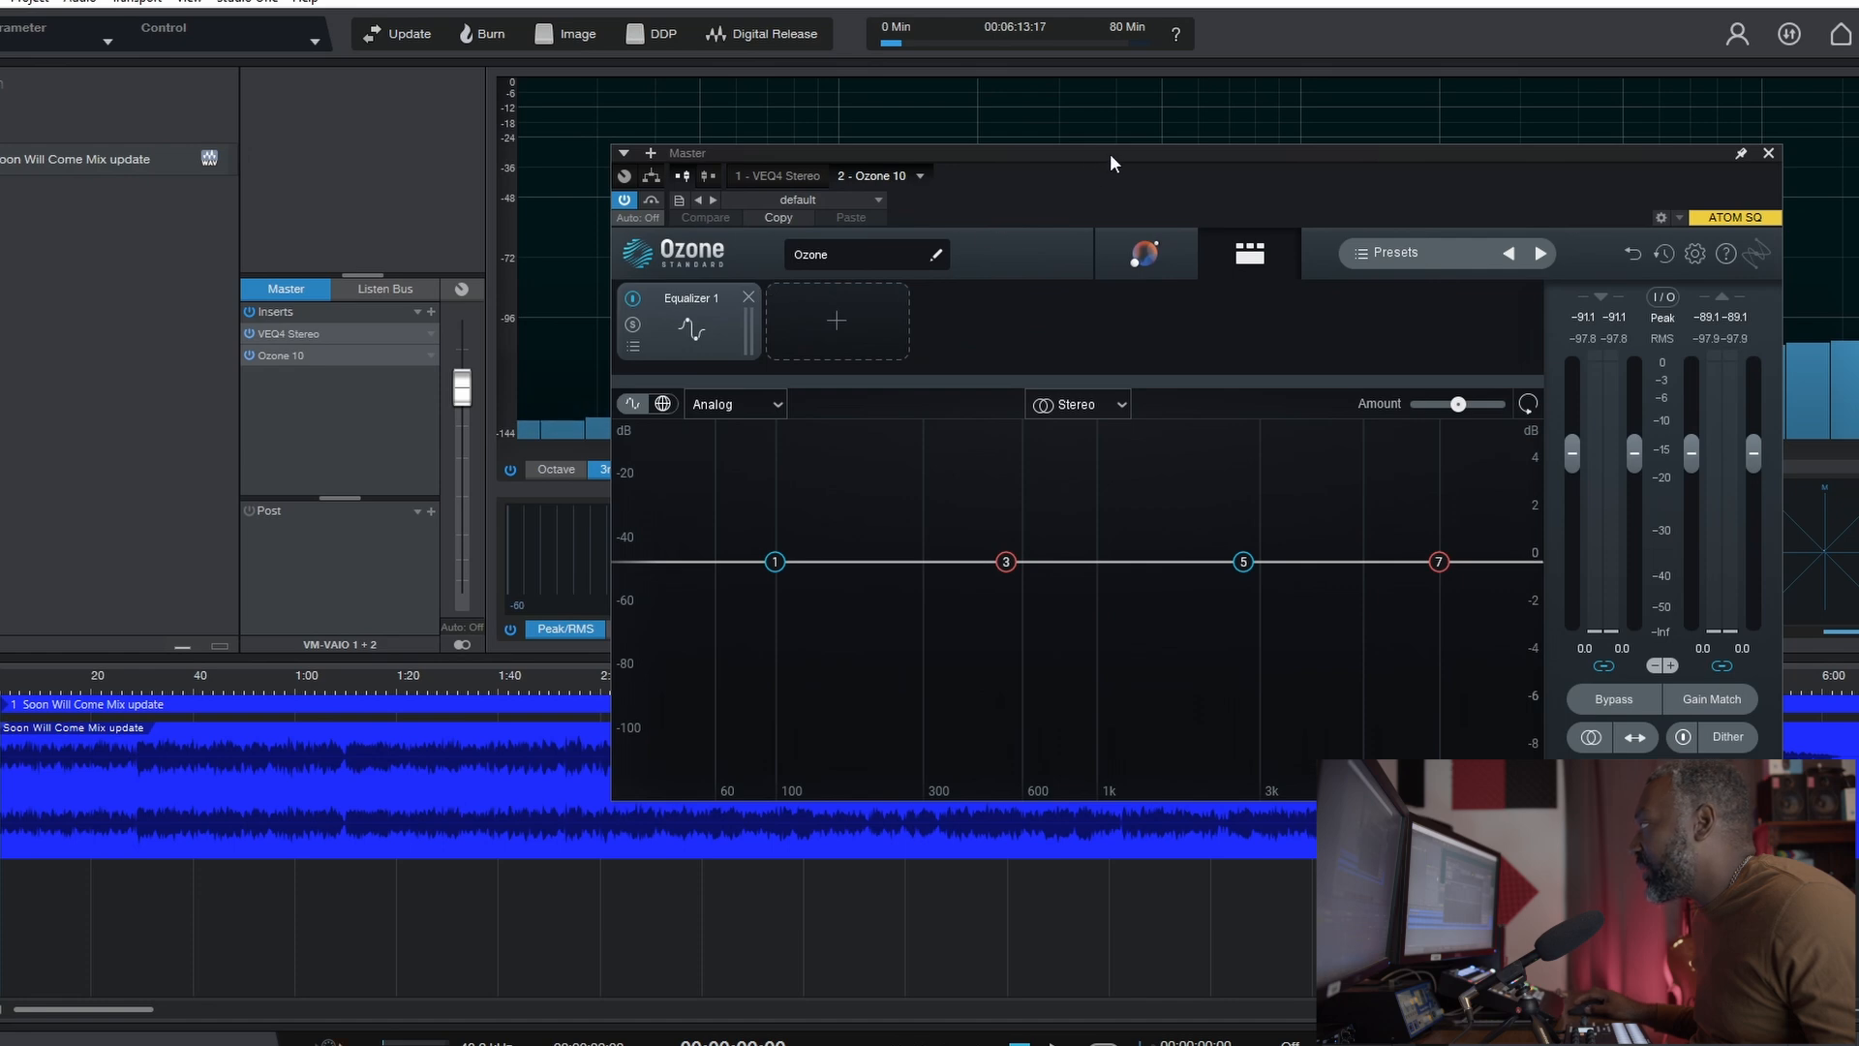
left_click_drag(1145, 149, 1099, 209)
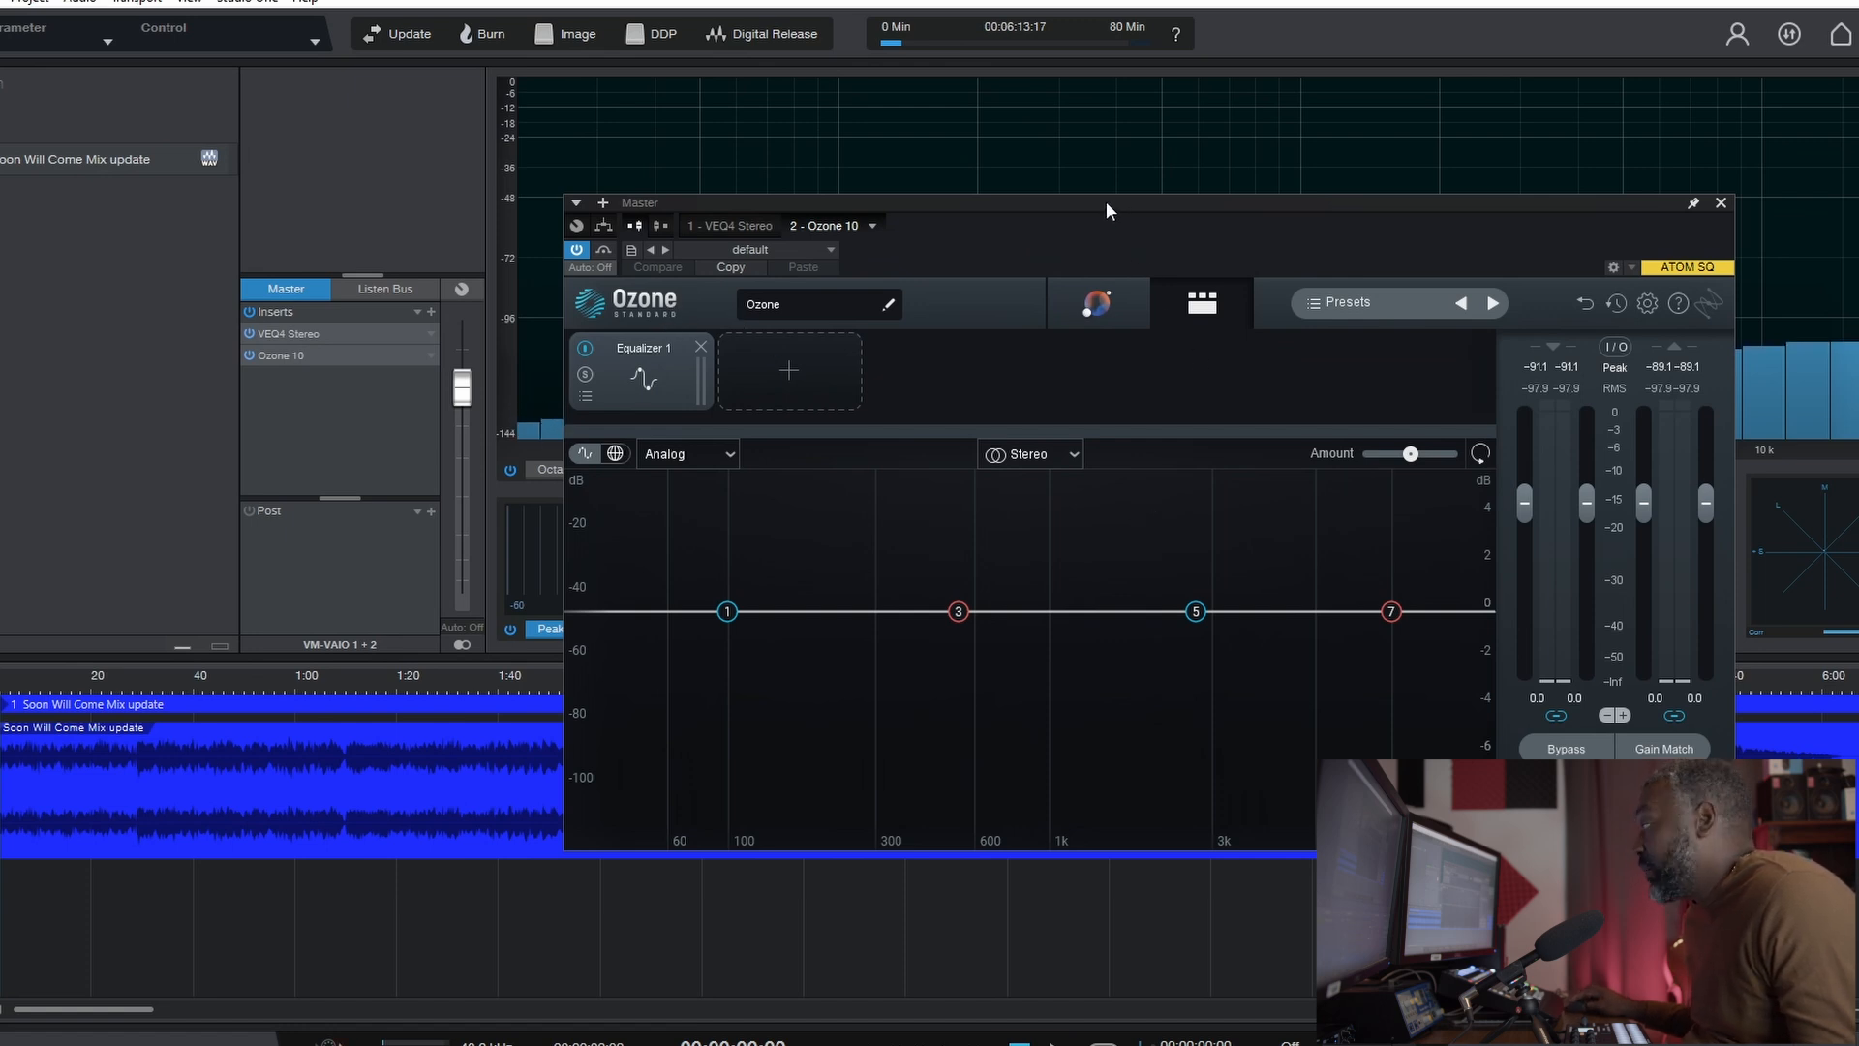
left_click_drag(1106, 202, 1253, 223)
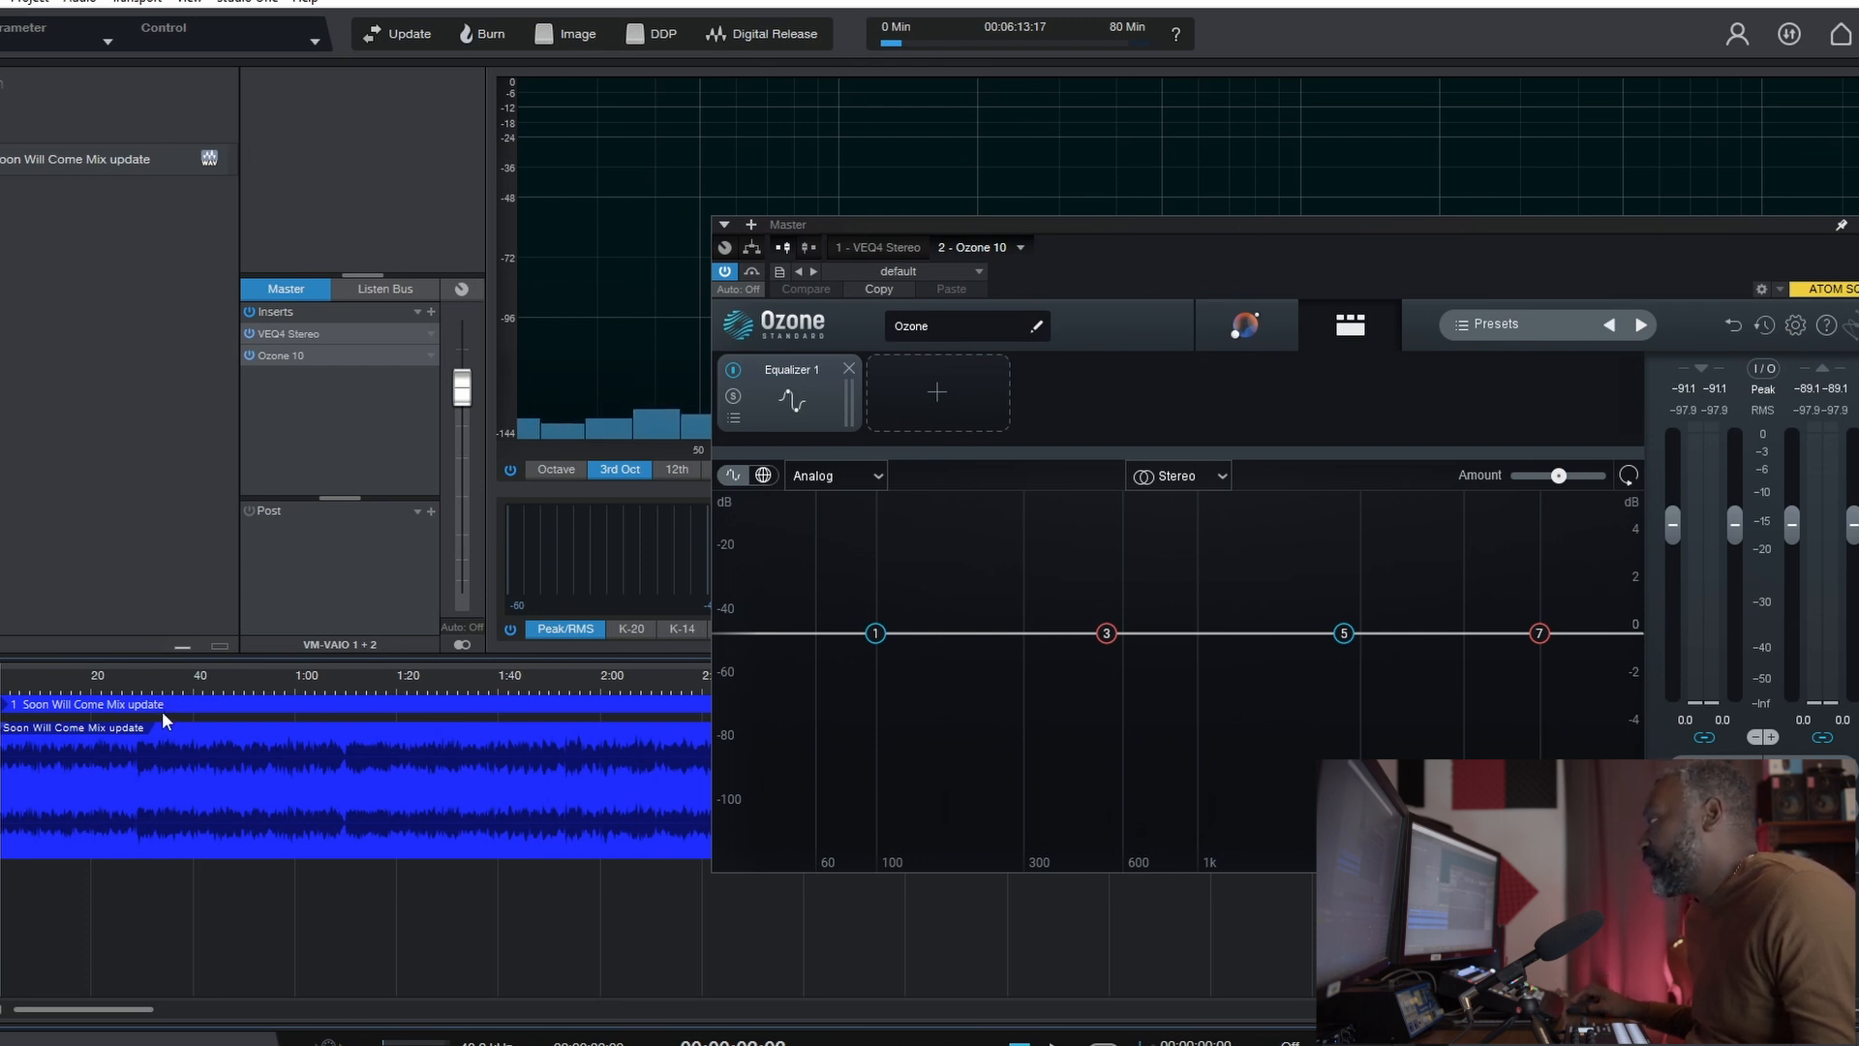
Step: Play the track and compare its sound with all Master inserts bypassed and re-enabled
key("space")
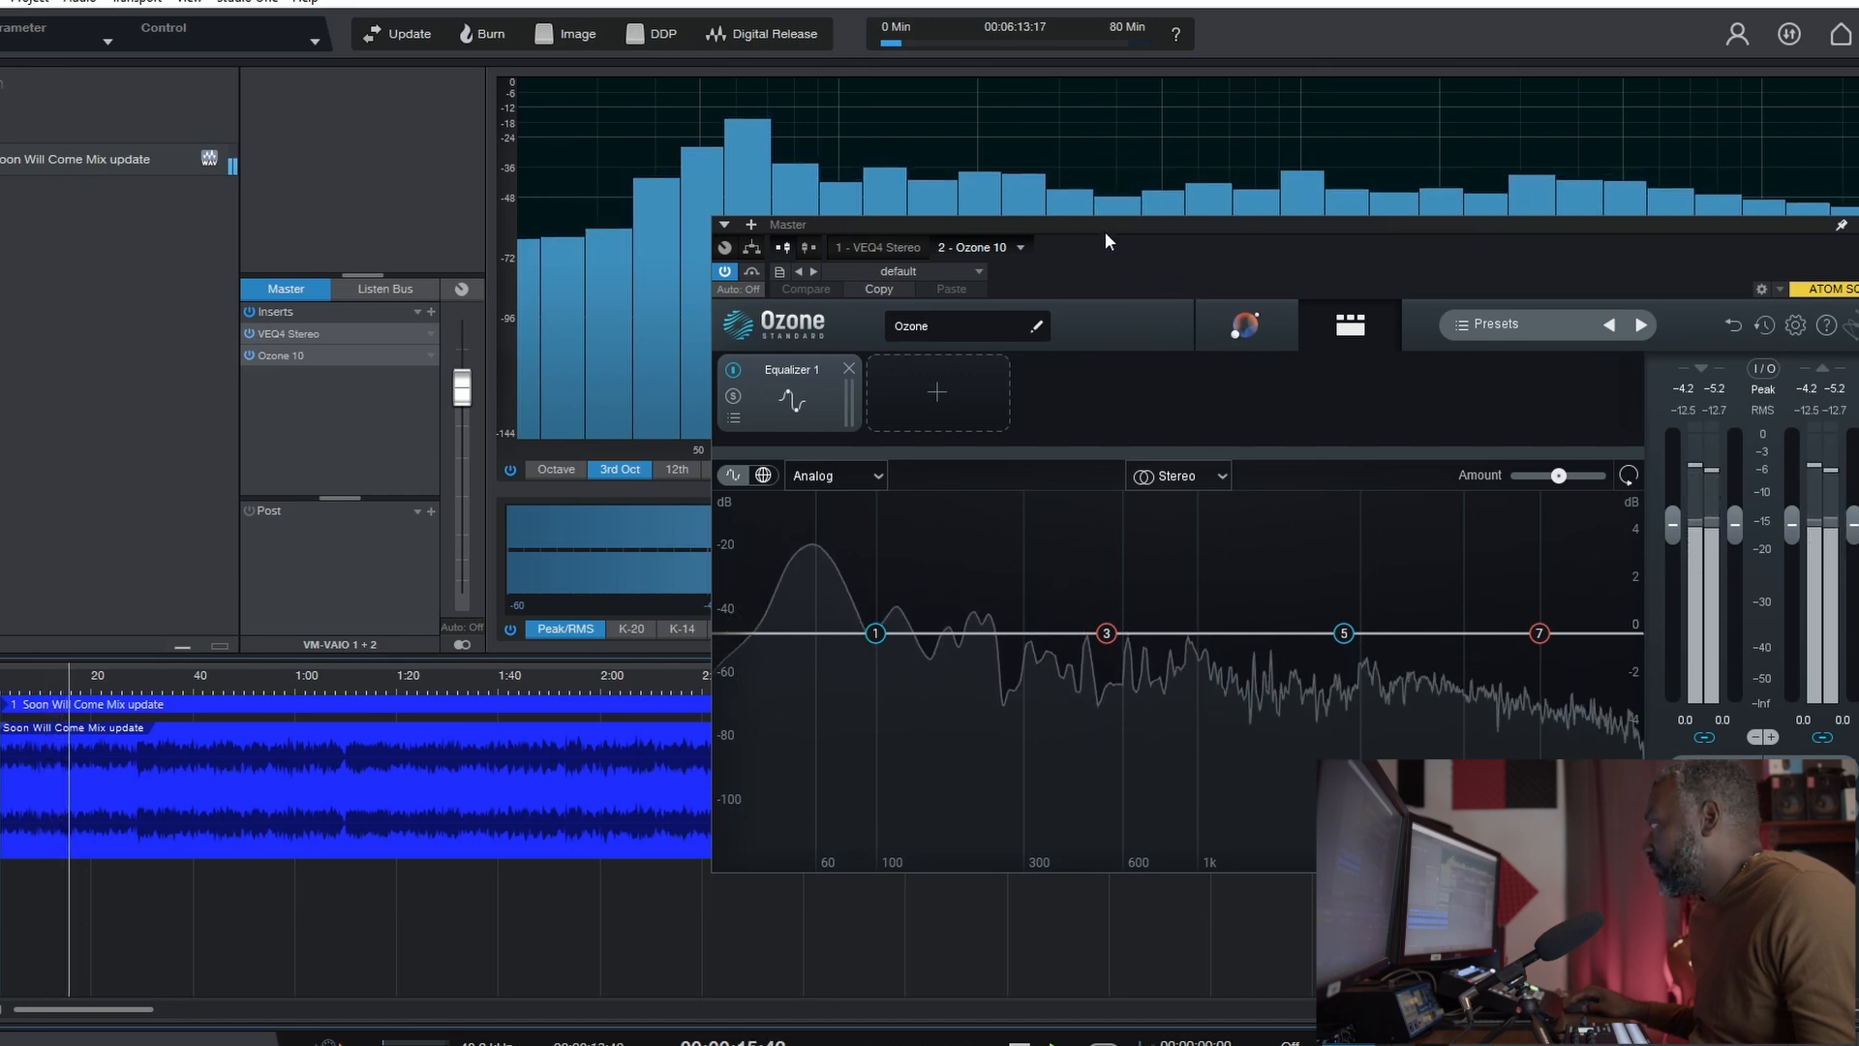
left_click_drag(1102, 224, 863, 394)
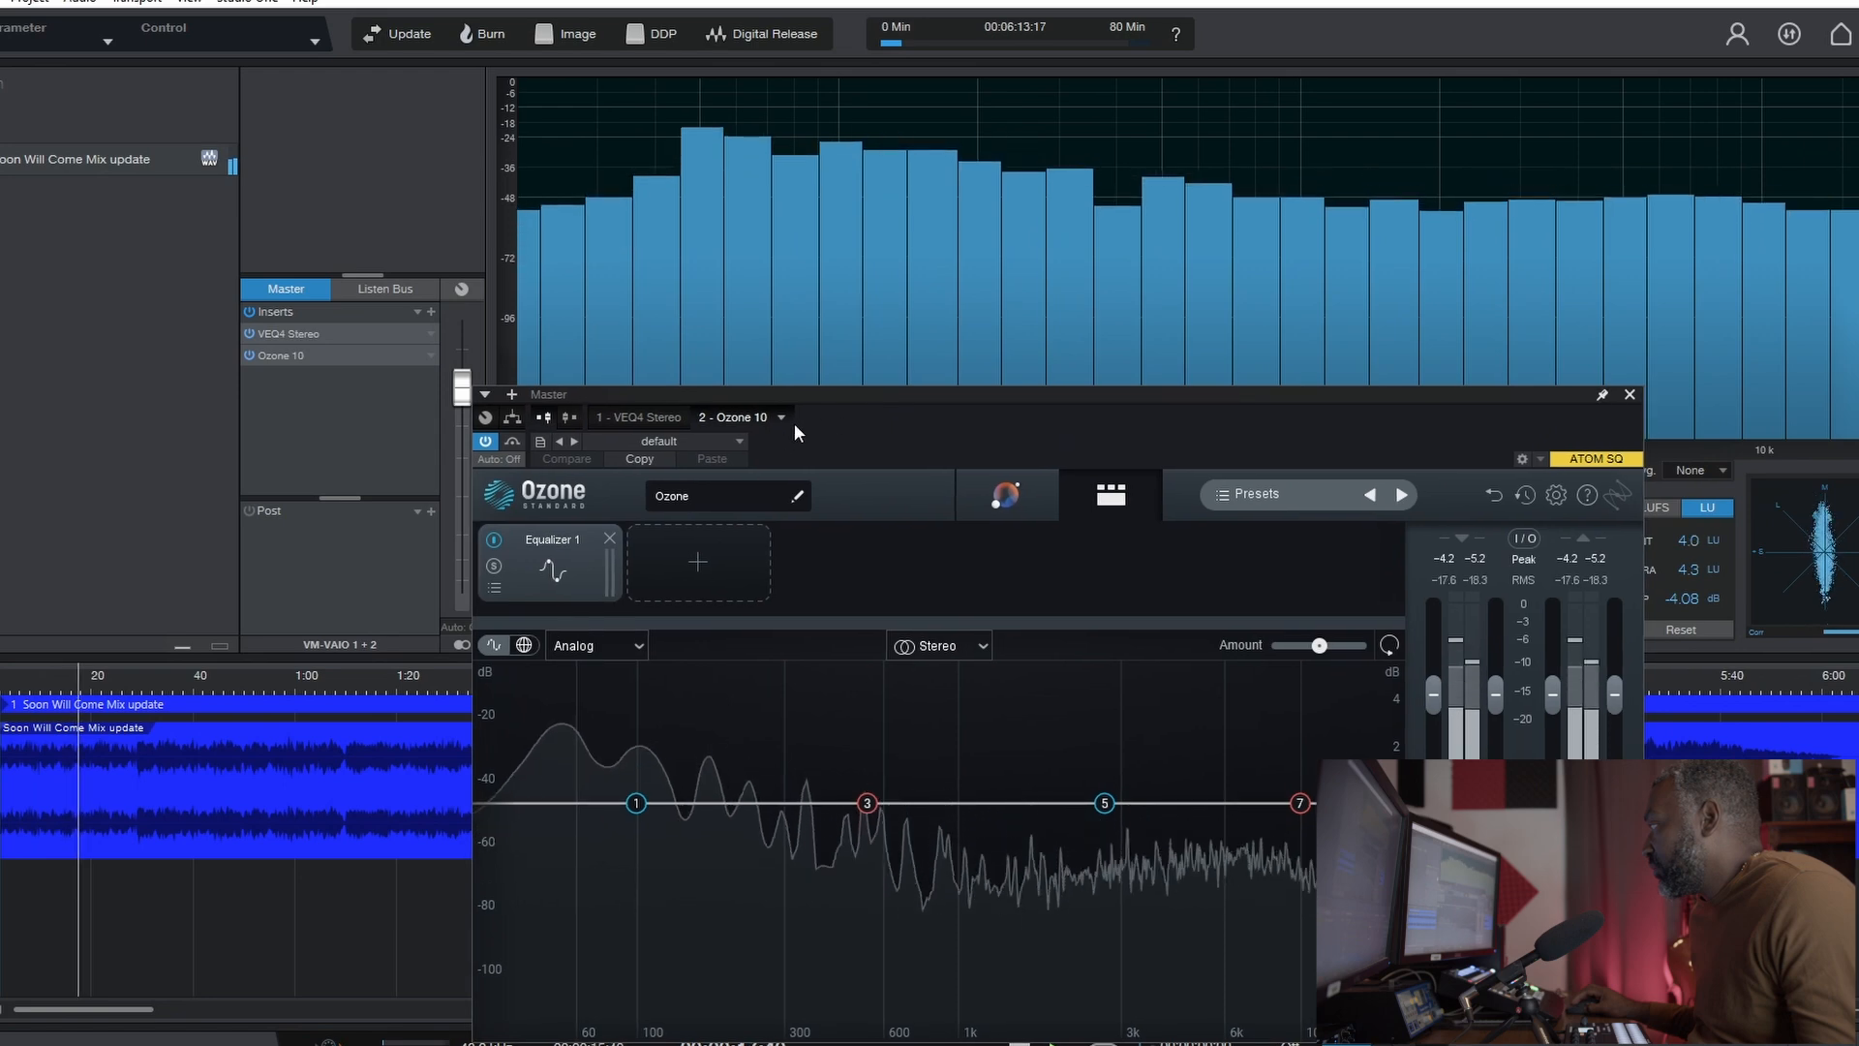
left_click_drag(628, 413, 630, 377)
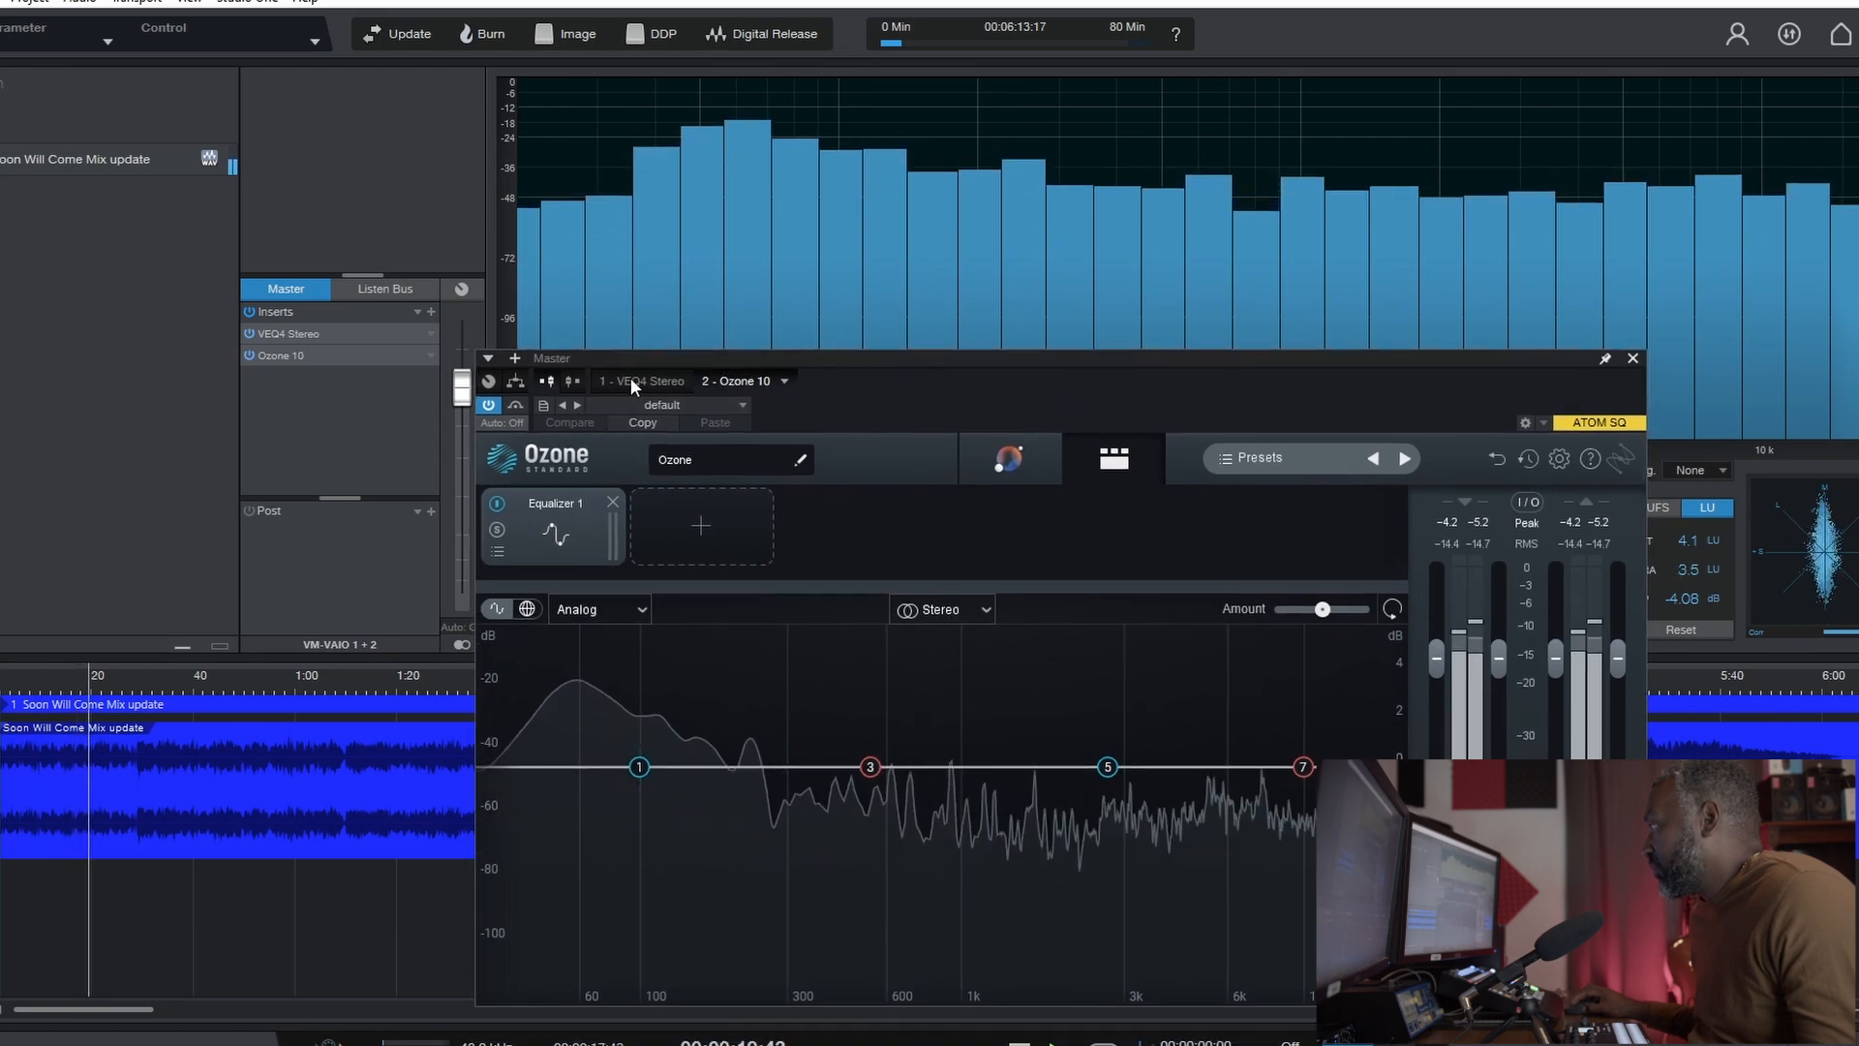
left_click(250, 316)
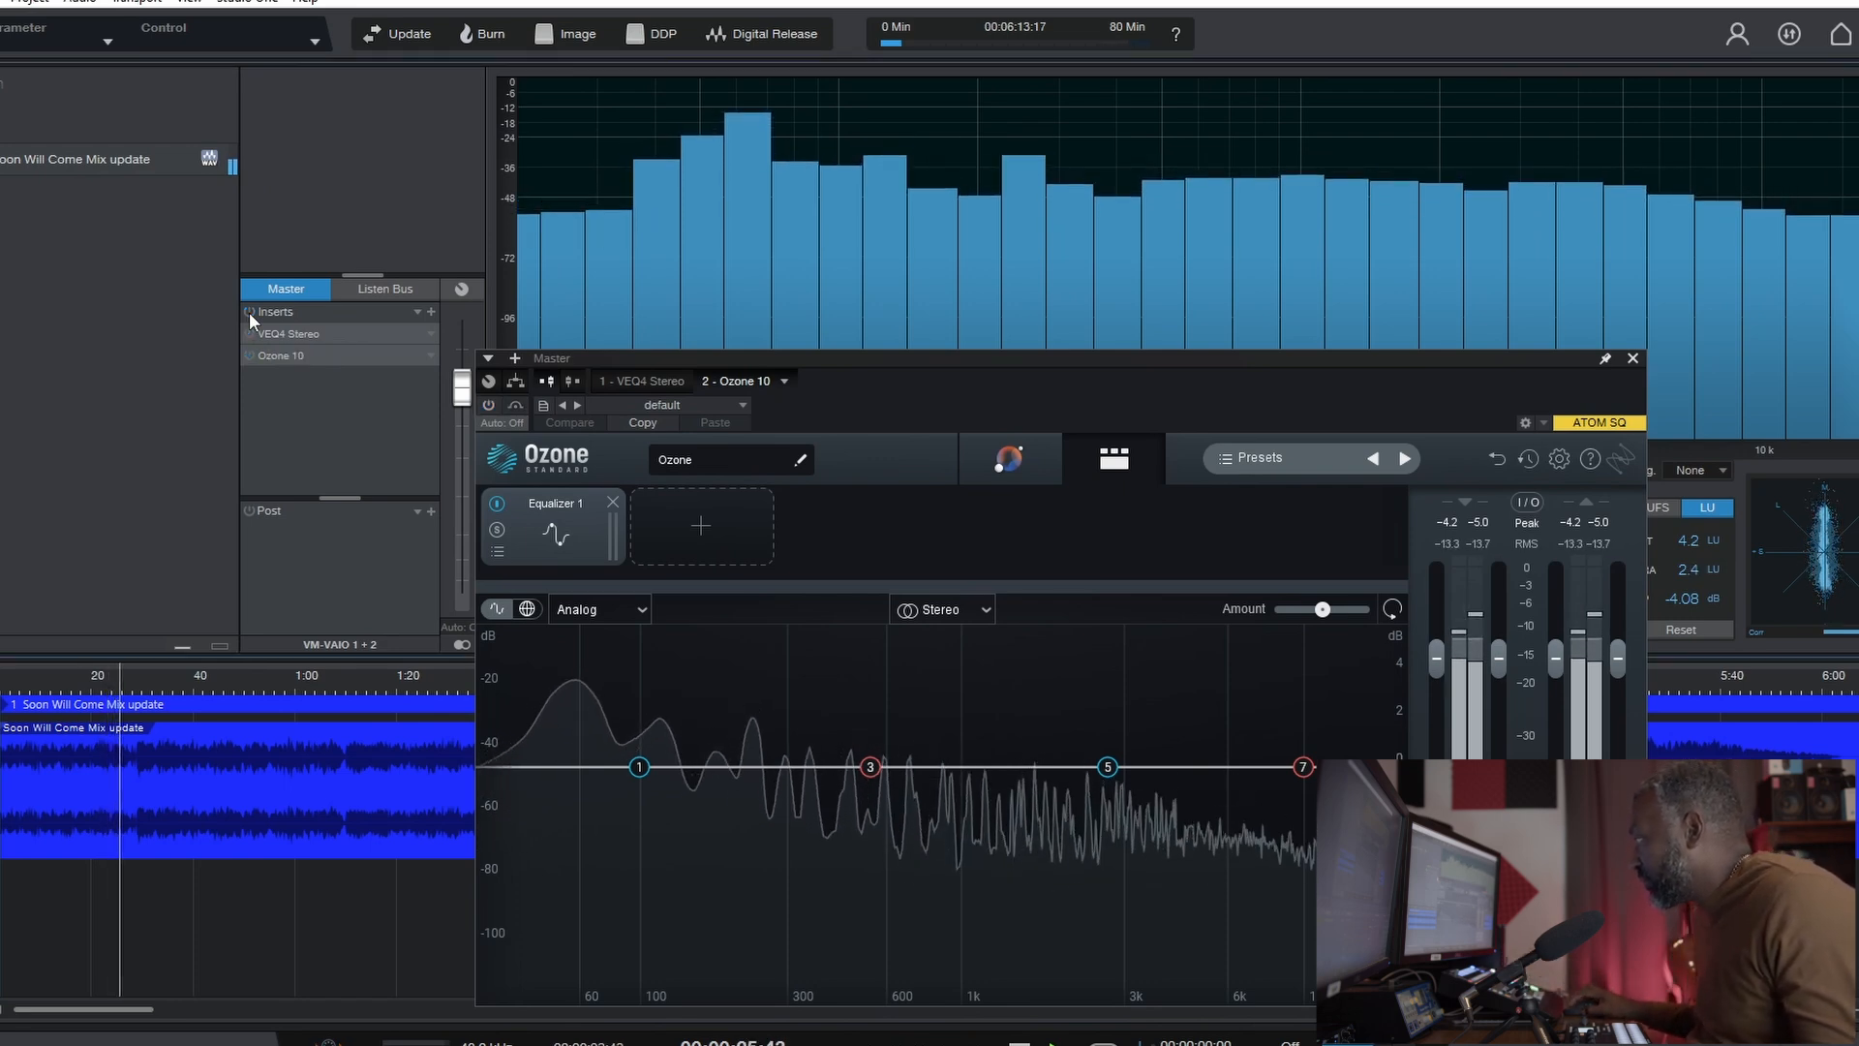
left_click(248, 312)
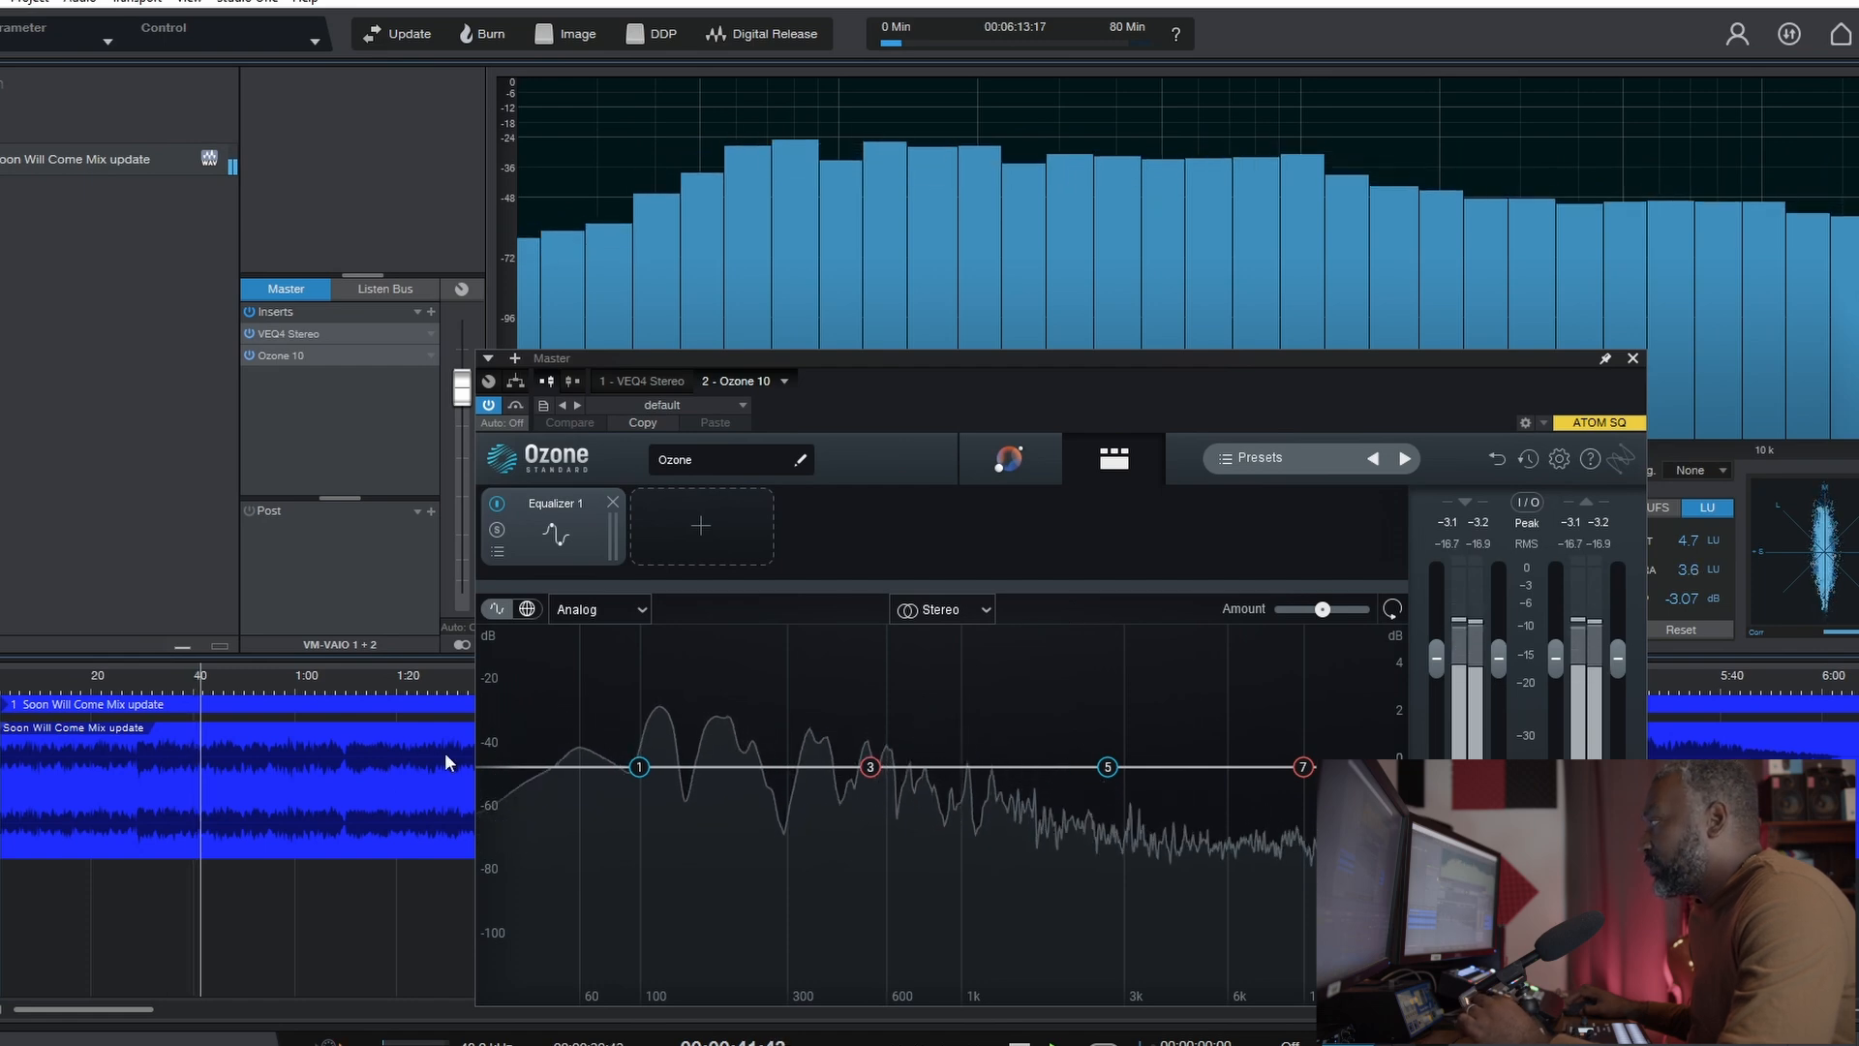
Step: Switch the loudness meter to LUFS, check the track's loudness with the meter uncovered, and stop playback
left_click_drag(1232, 367, 967, 321)
left_click(1668, 508)
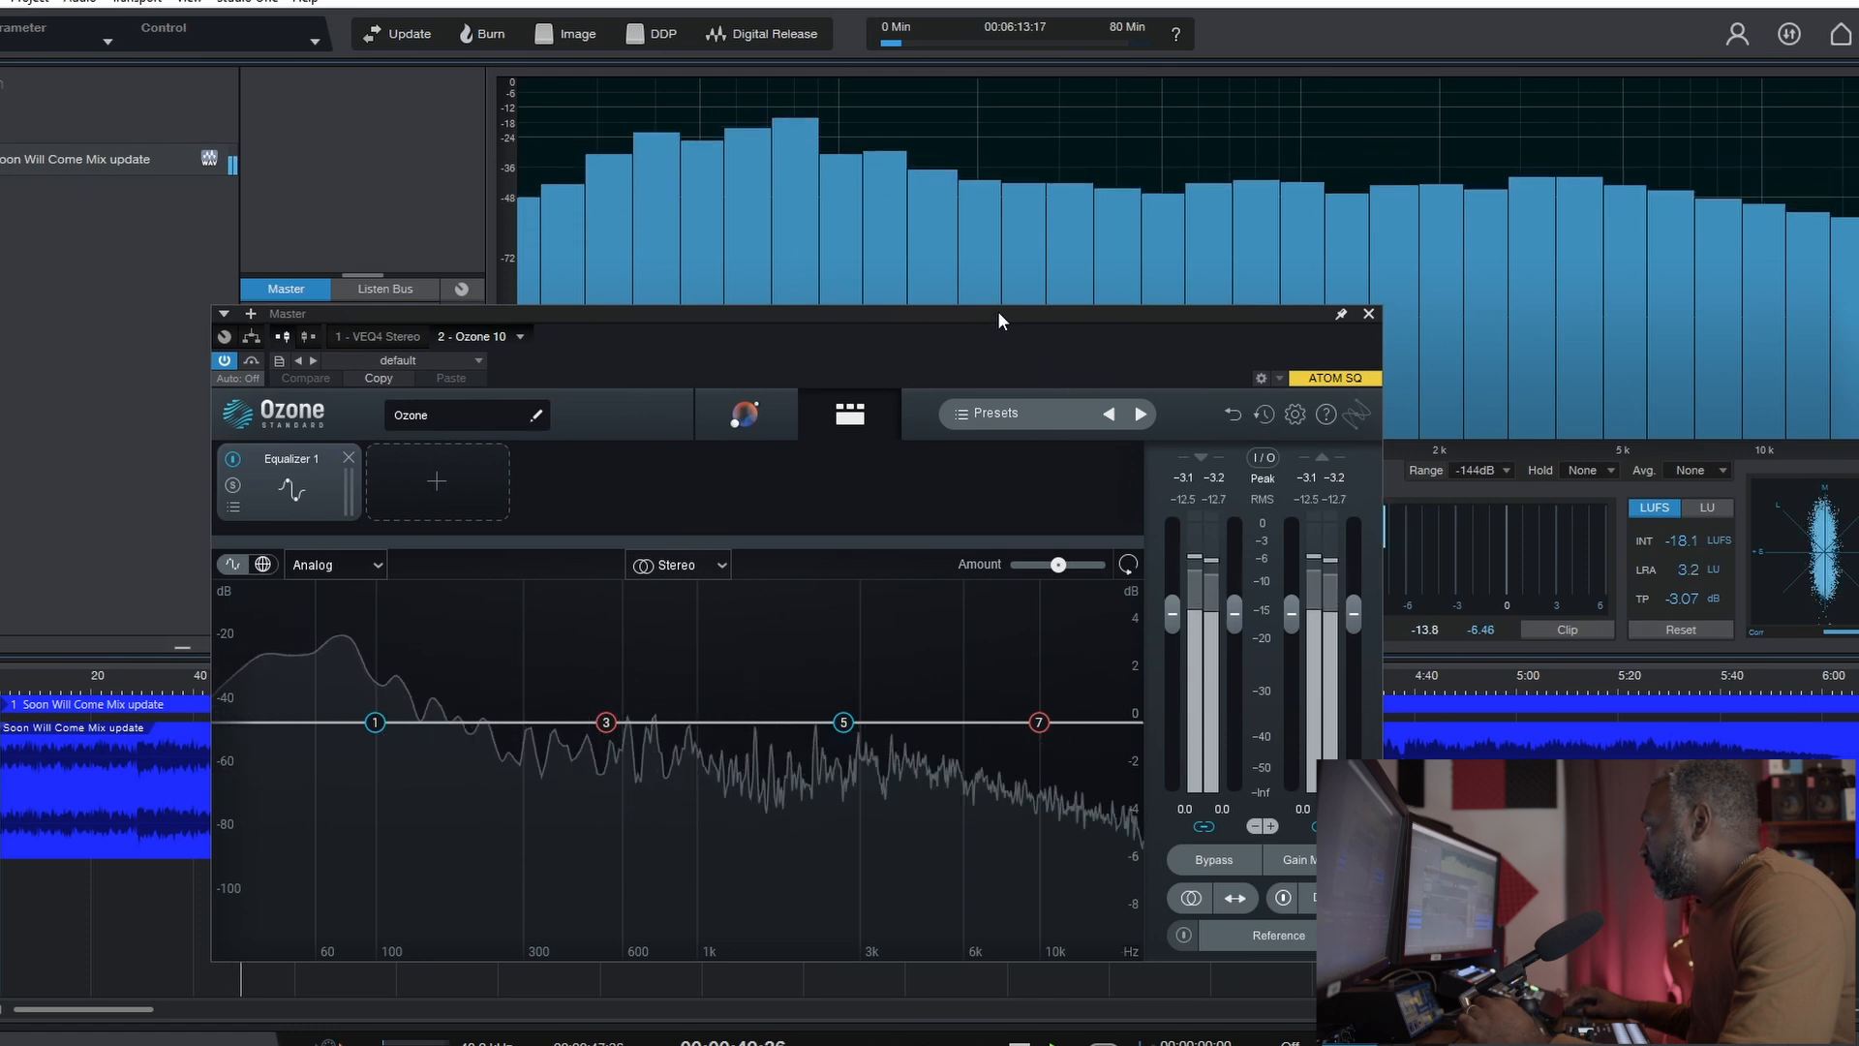
left_click_drag(998, 312, 1007, 253)
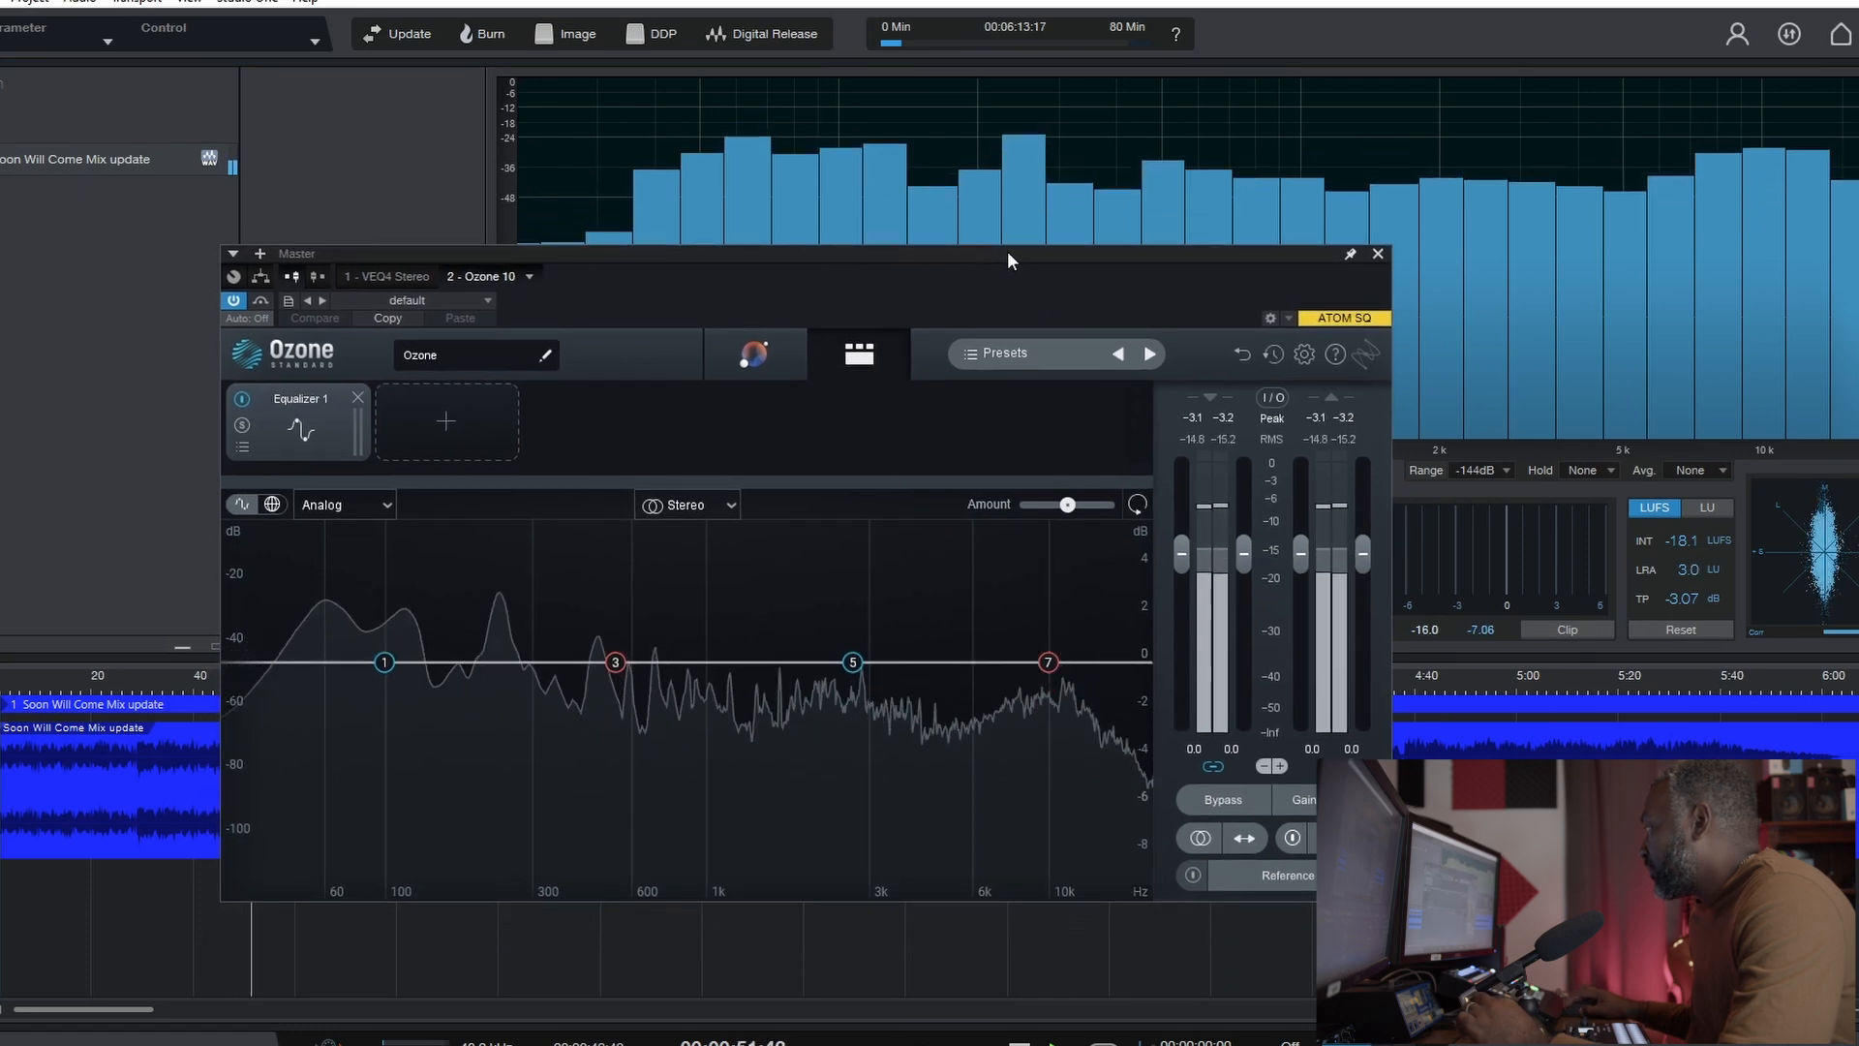
mouse_move(1008, 253)
left_mouse_down()
mouse_move(978, 277)
mouse_move(742, 299)
mouse_move(1028, 250)
left_mouse_up()
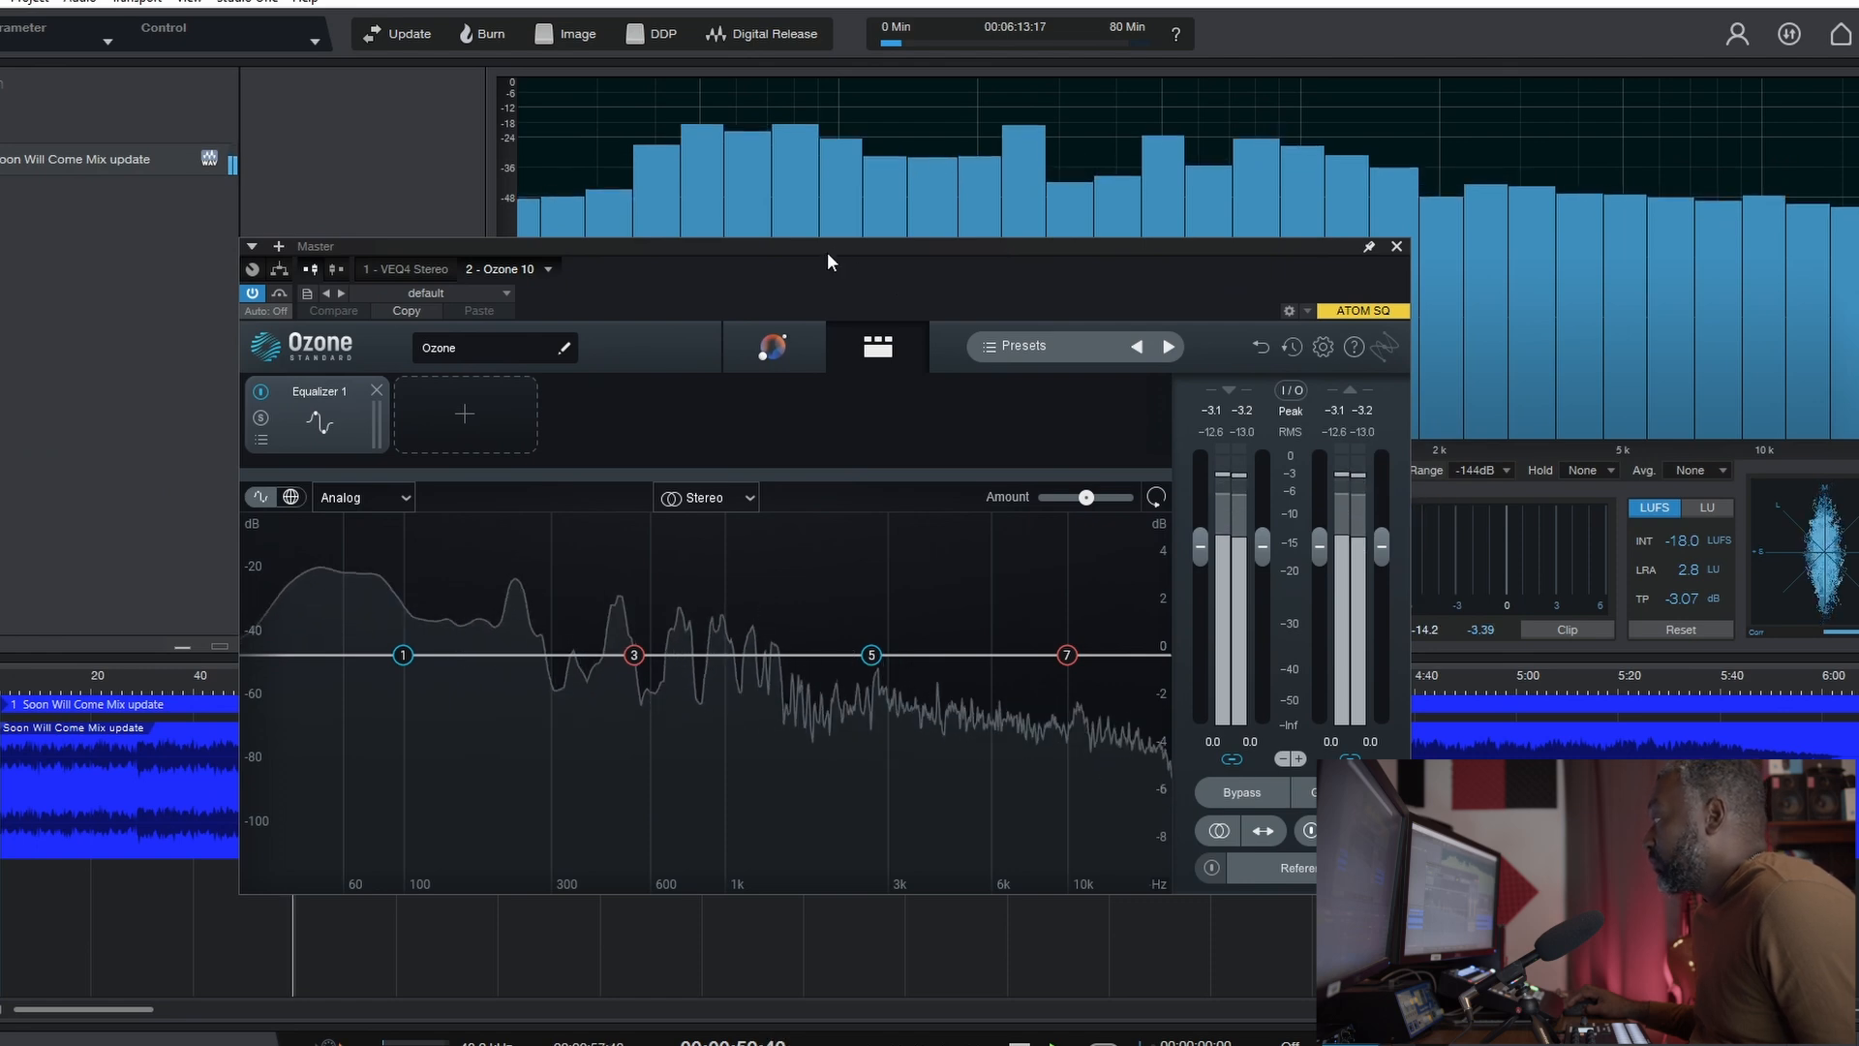
left_click_drag(835, 247, 760, 257)
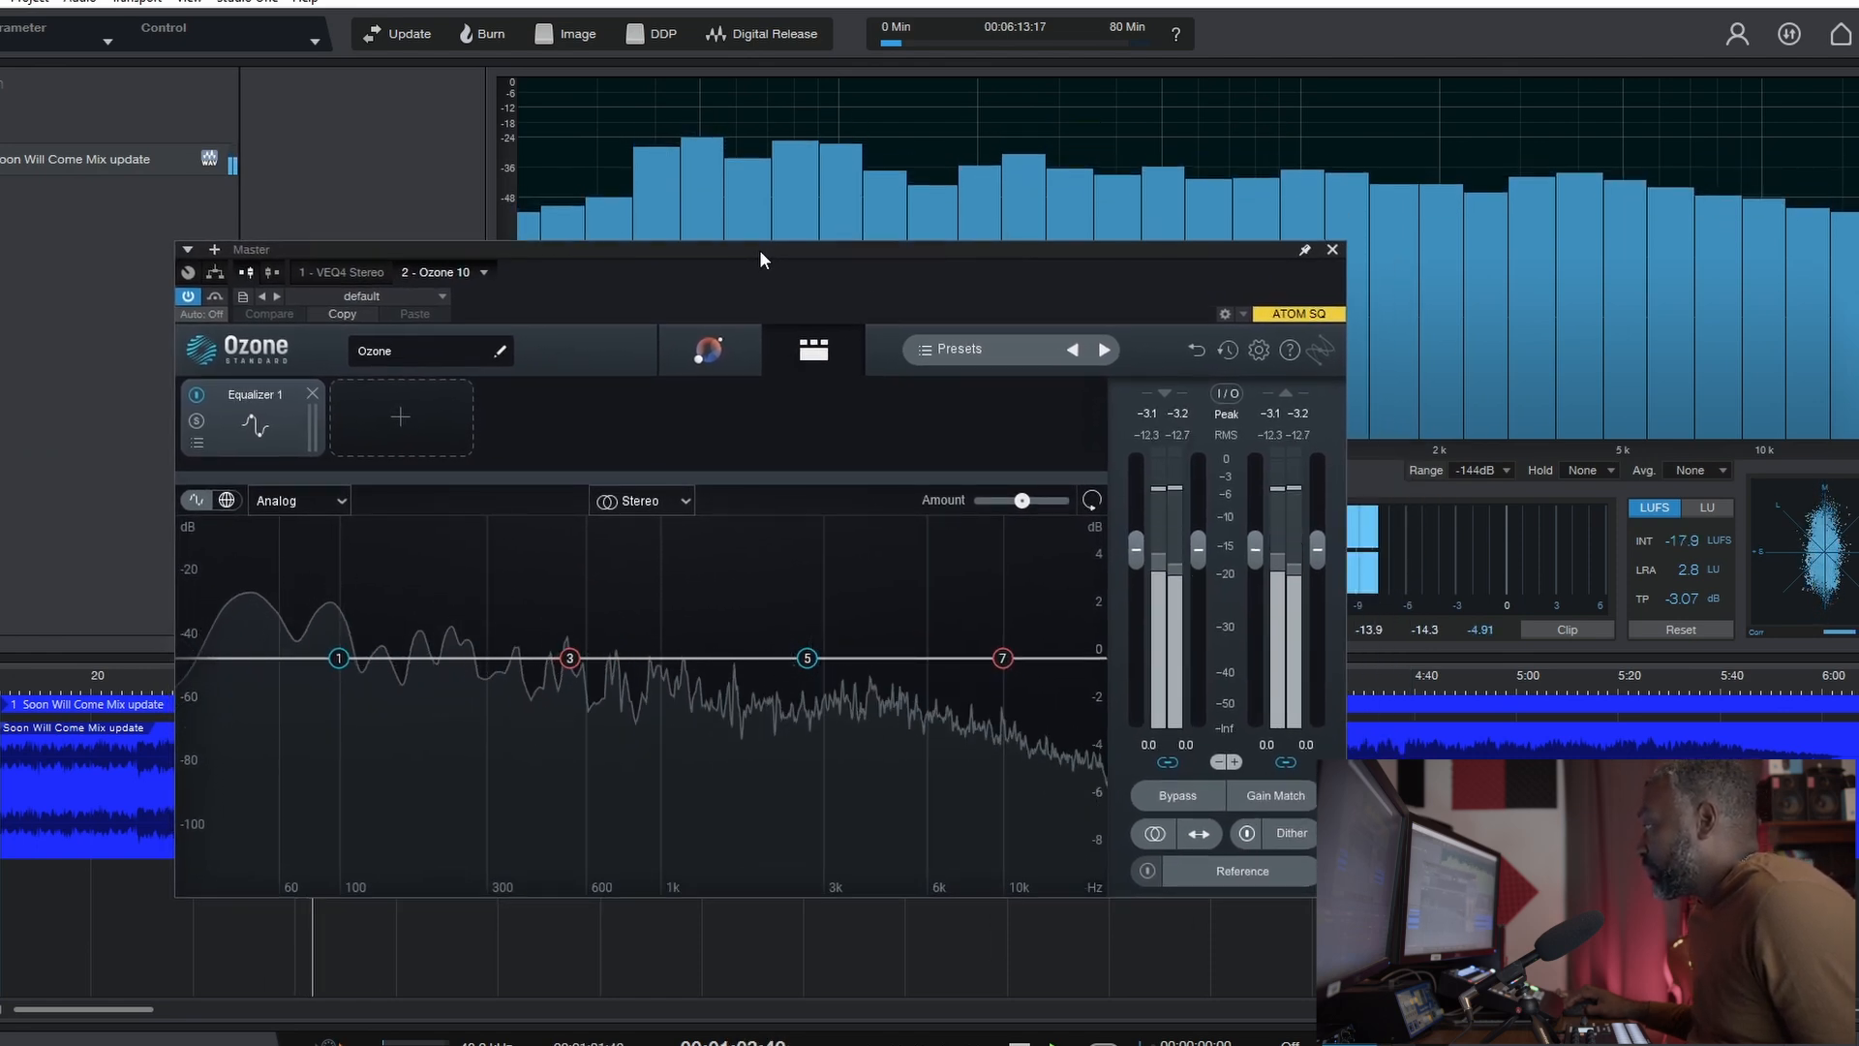
key("space")
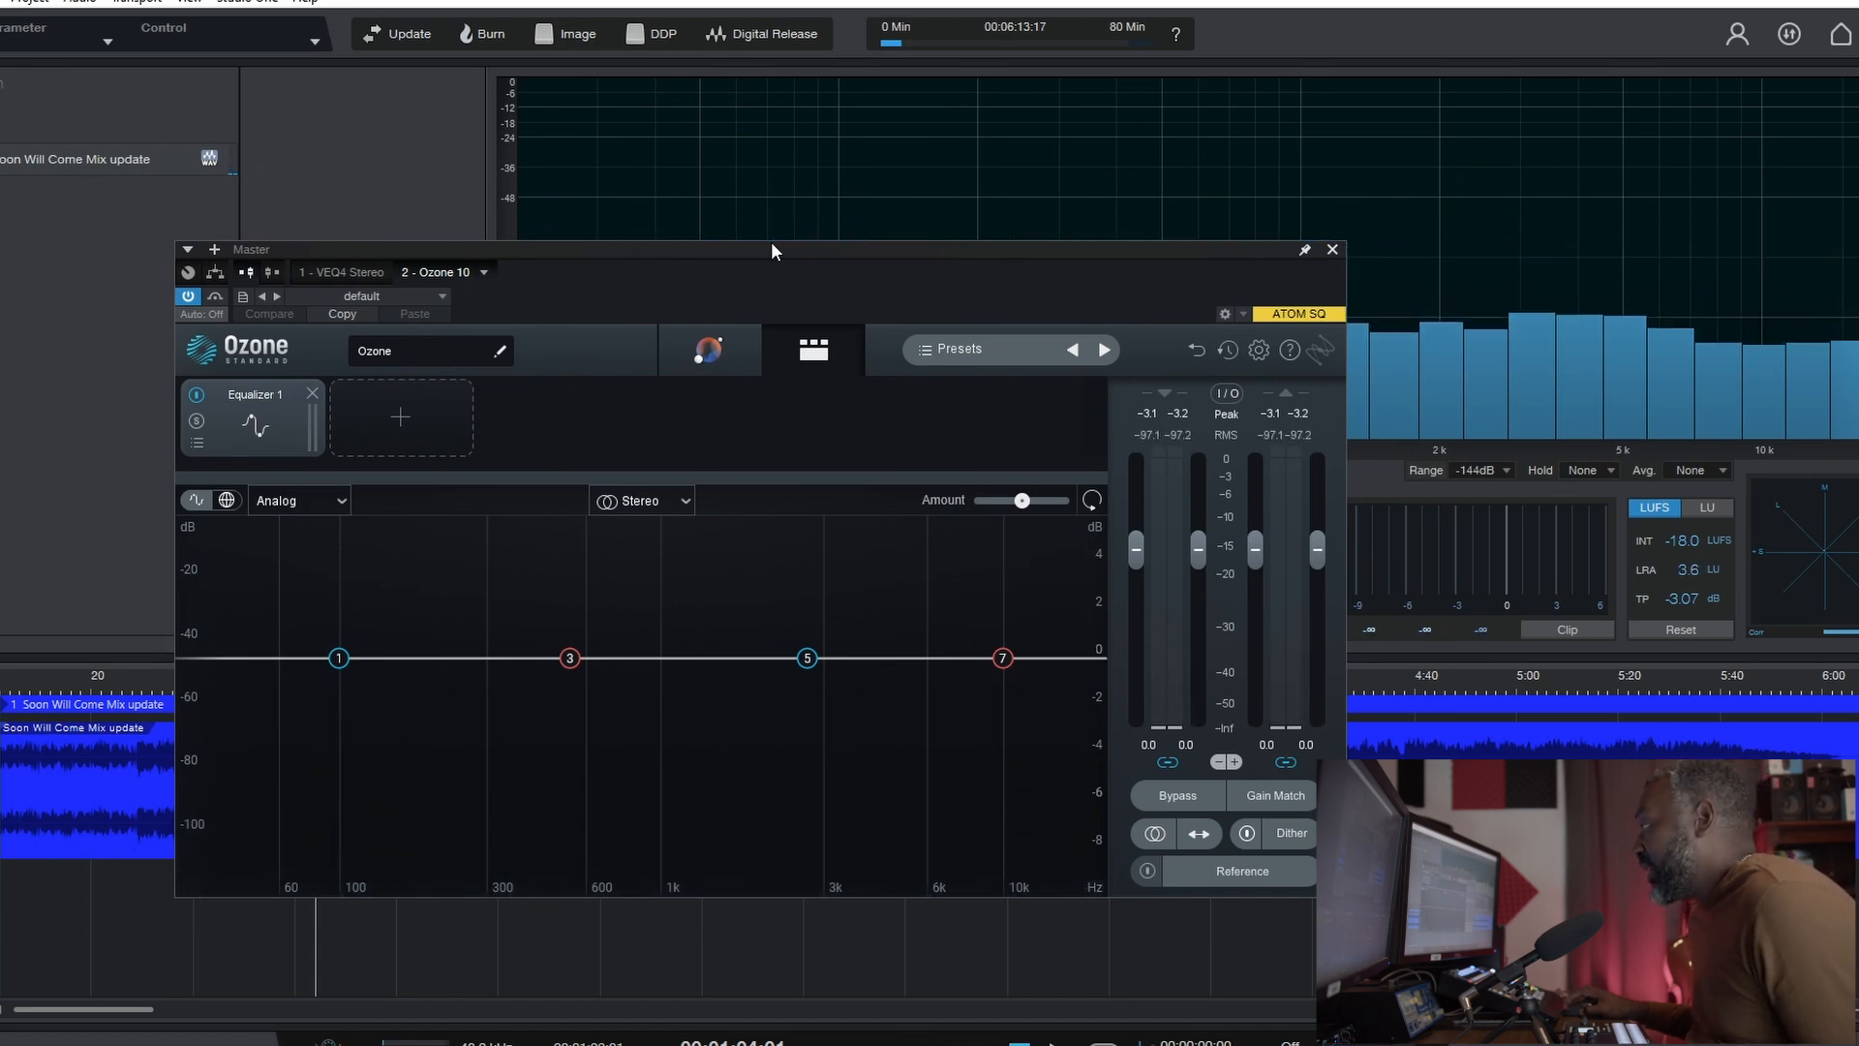
Step: Play the track again from the beginning to recheck its loudness, and stop playback
left_click_drag(751, 259, 709, 283)
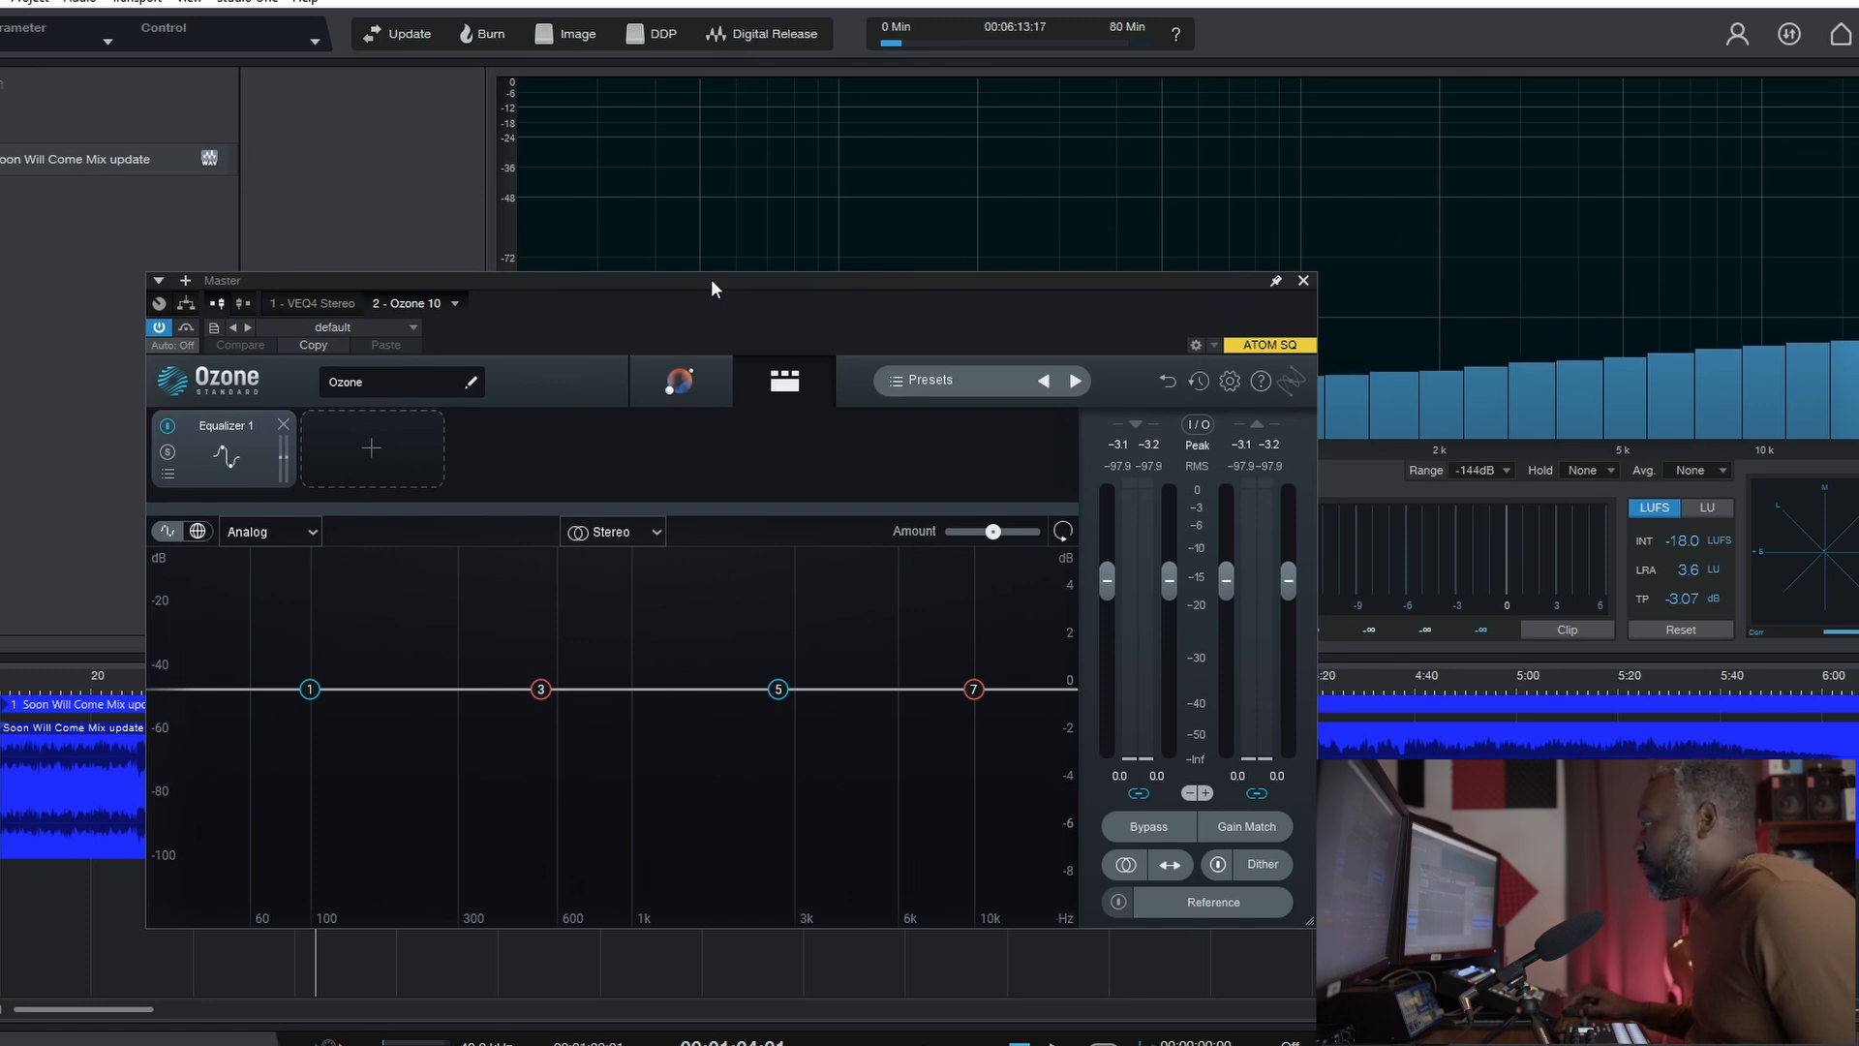
left_click_drag(712, 281, 769, 246)
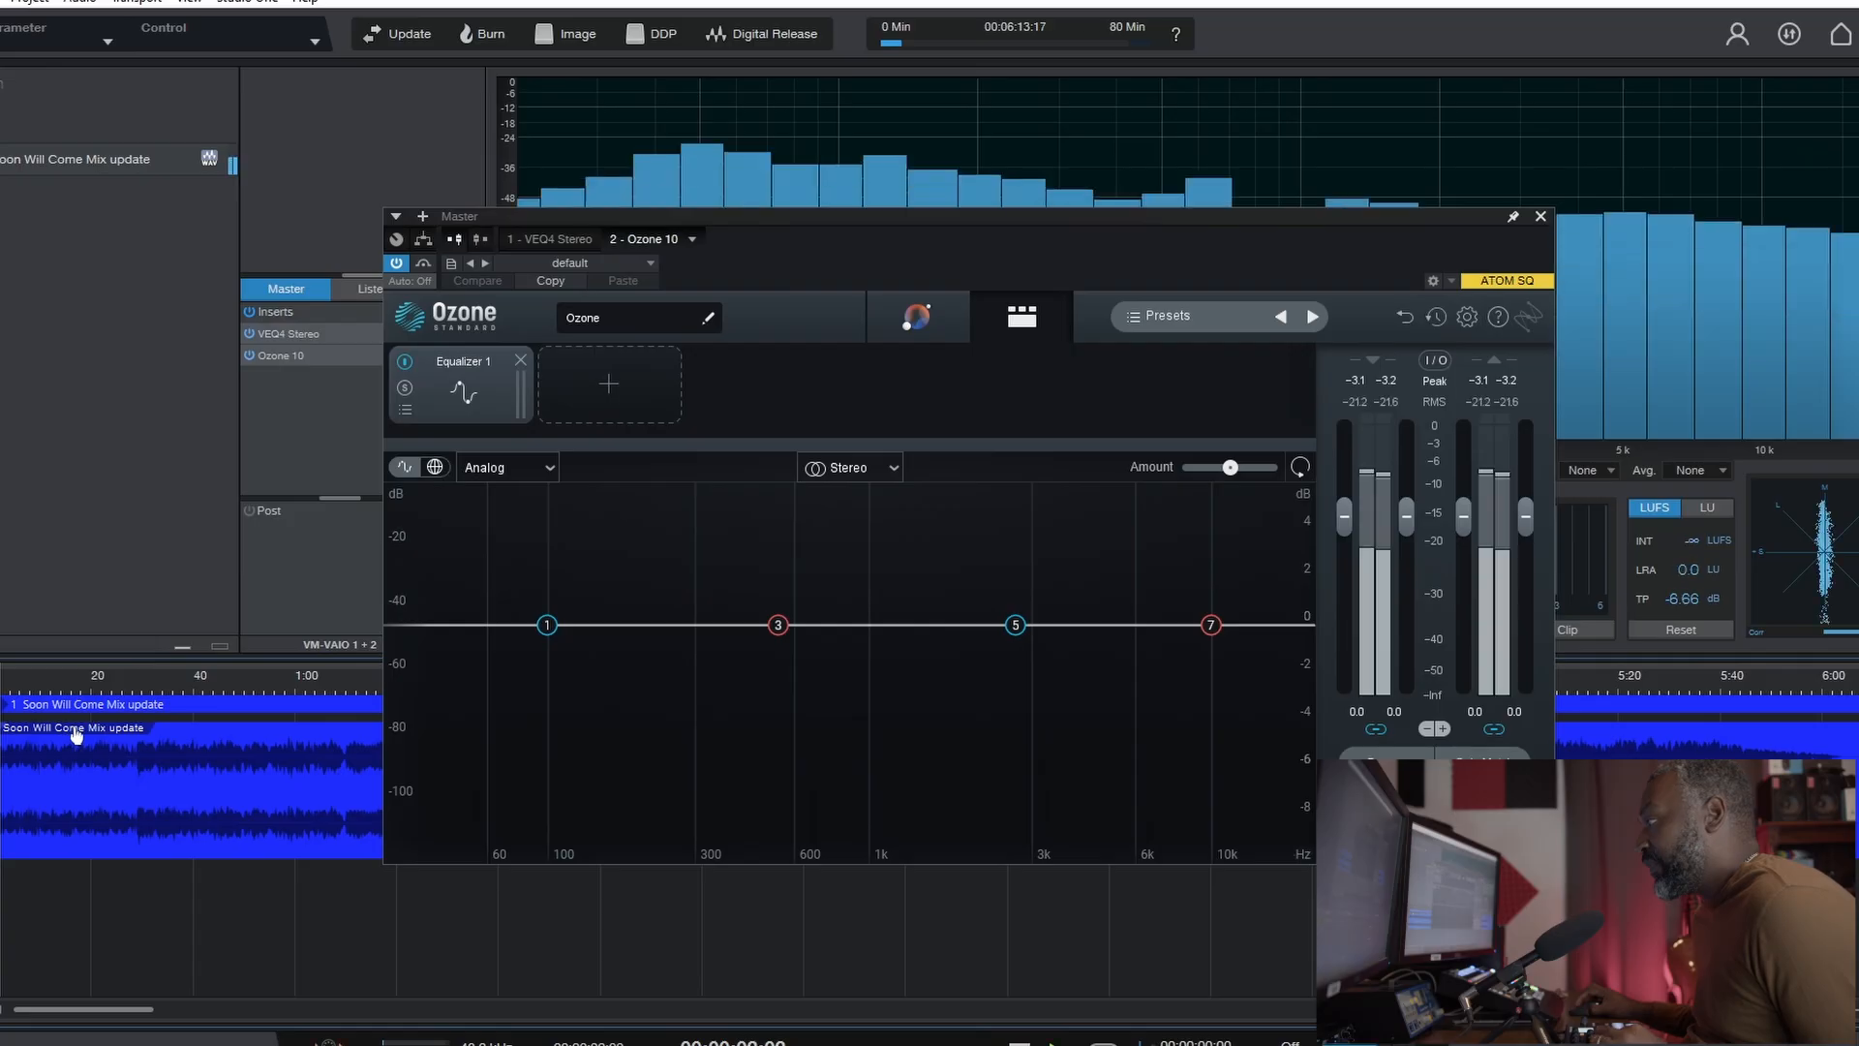
key("space")
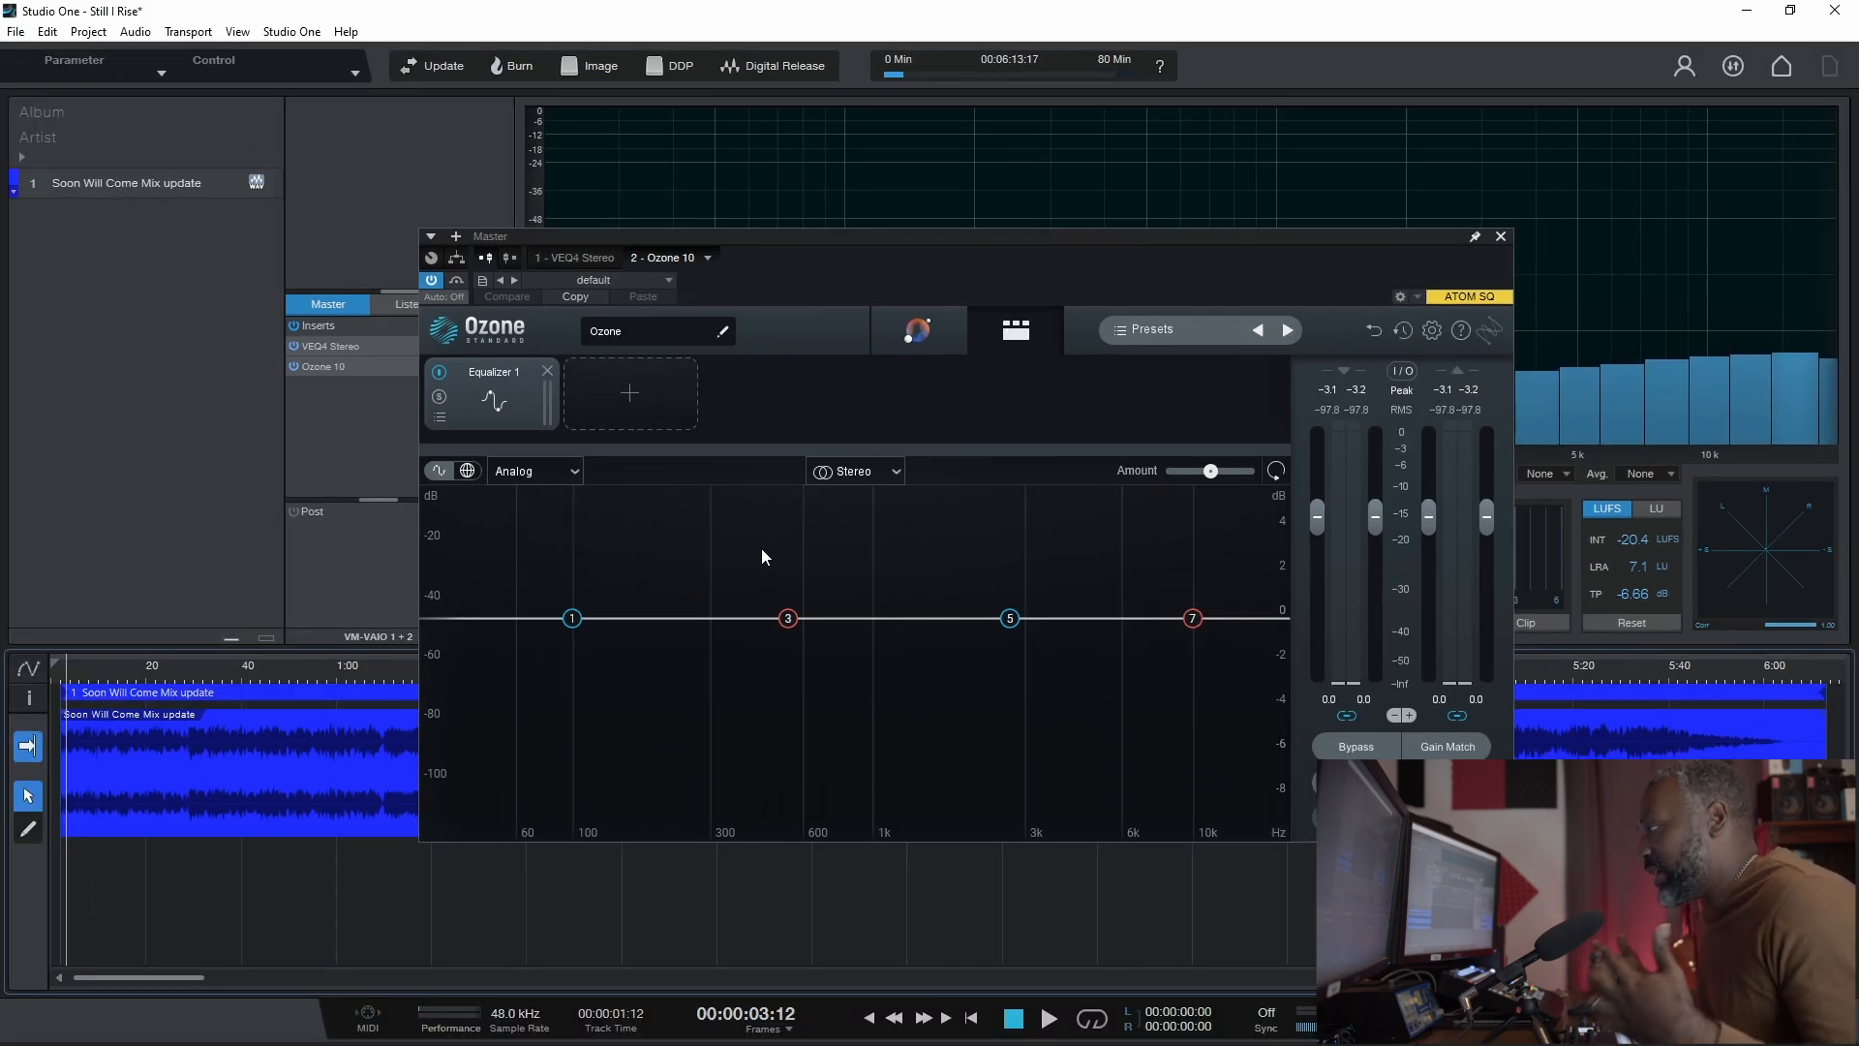
Step: While the track plays, change equalizer band 1 to a Flat High-Pass at 53 Hz with a 12 dB/oct slope
key("space")
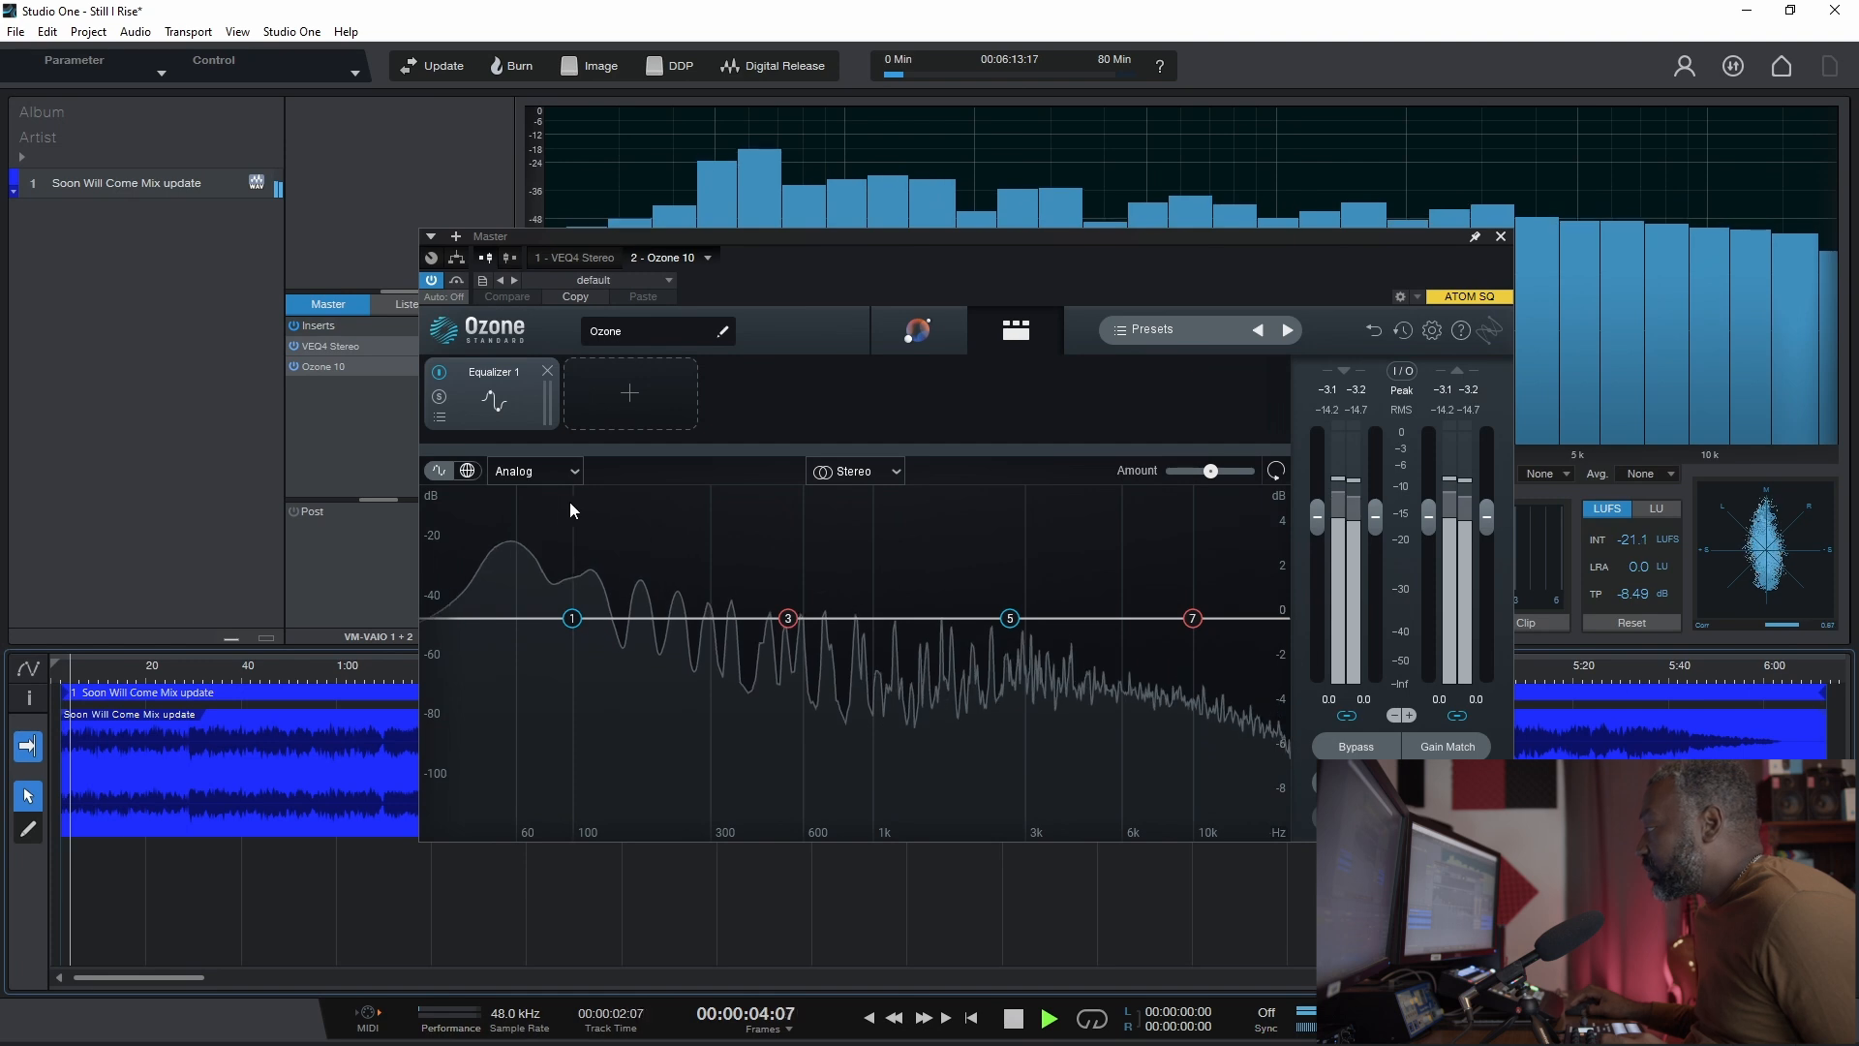
left_click(572, 620)
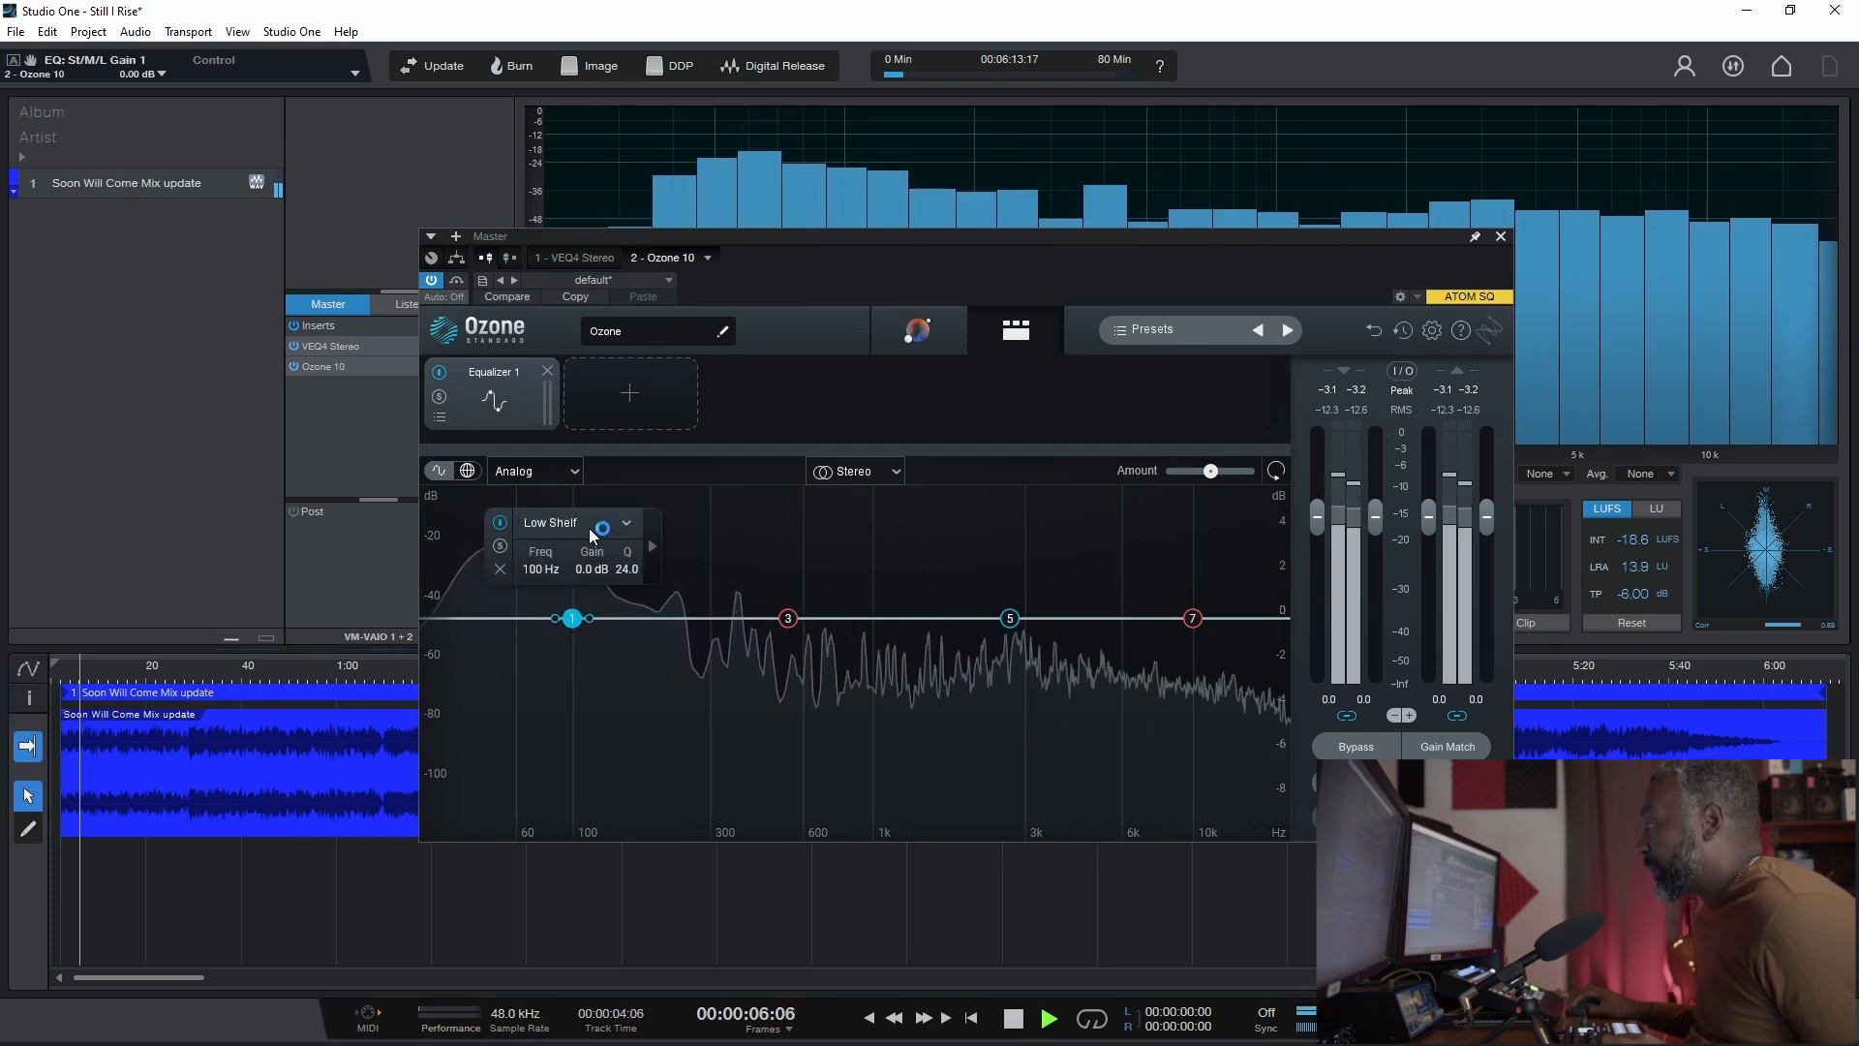
left_click(625, 523)
left_click(588, 670)
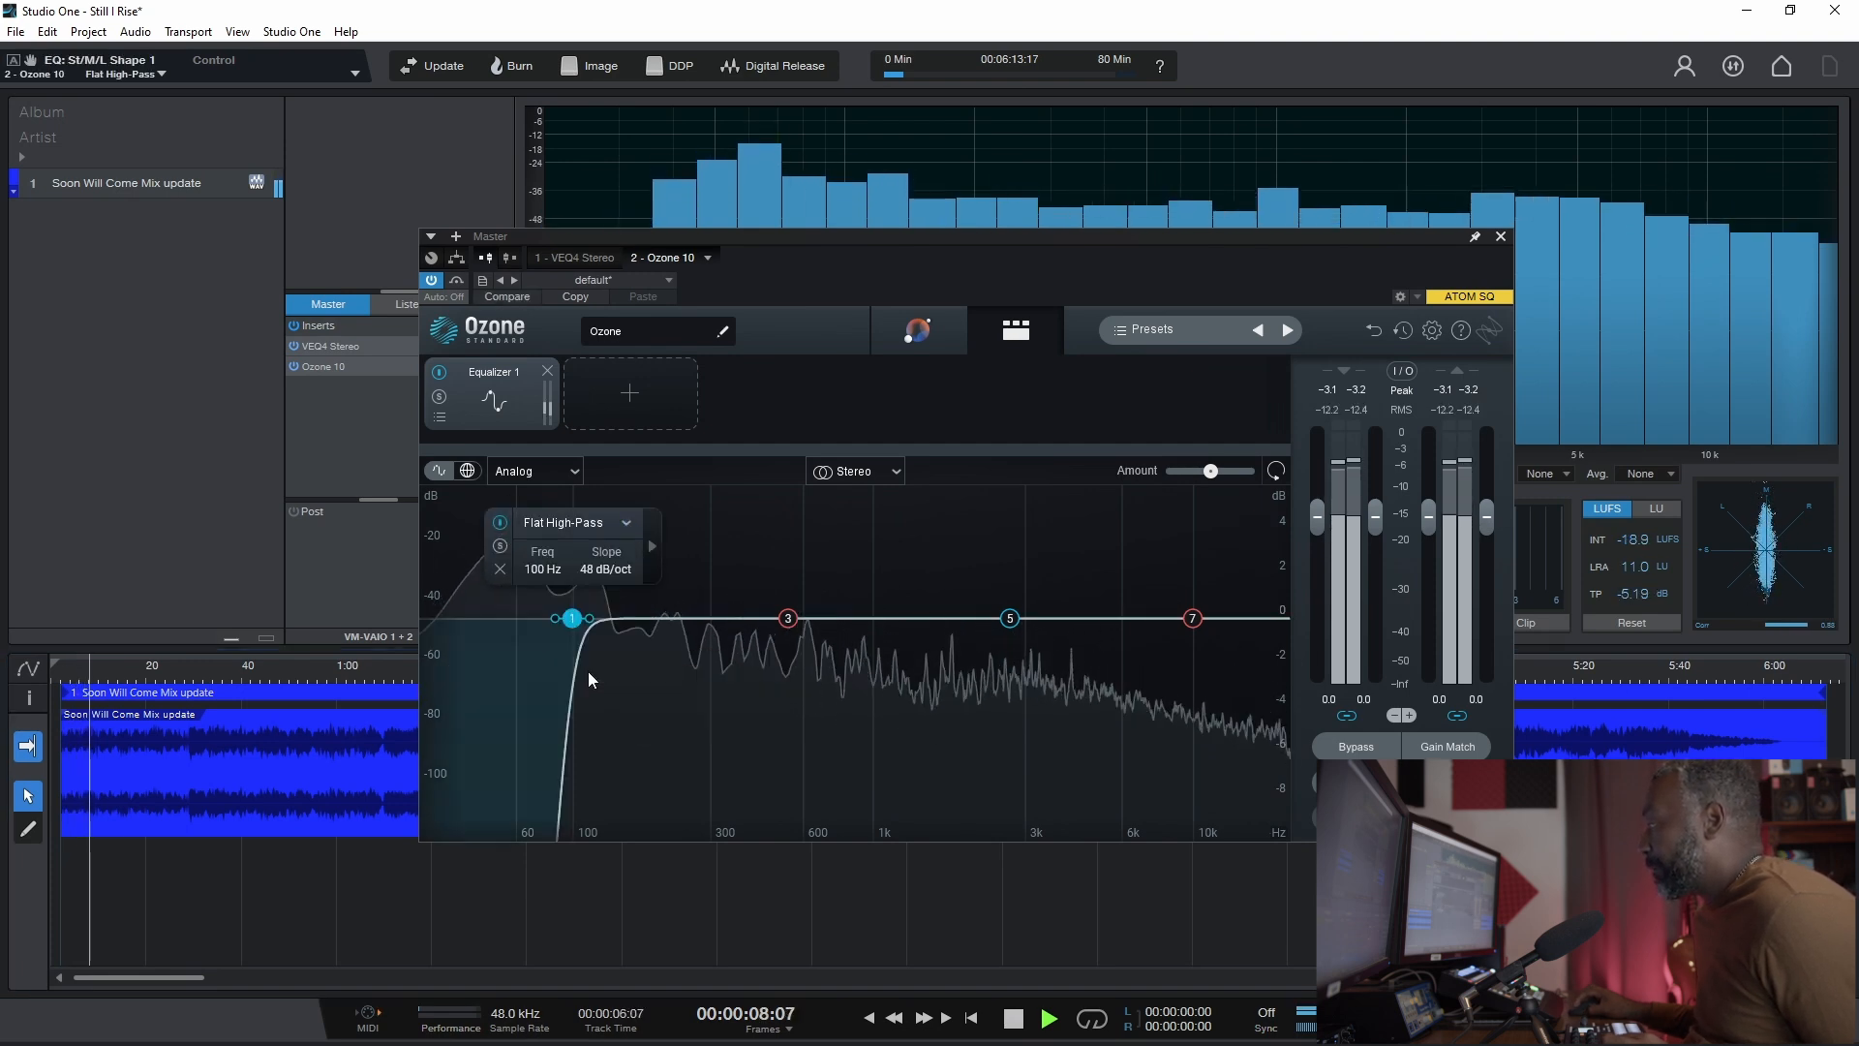
left_click_drag(574, 625, 511, 624)
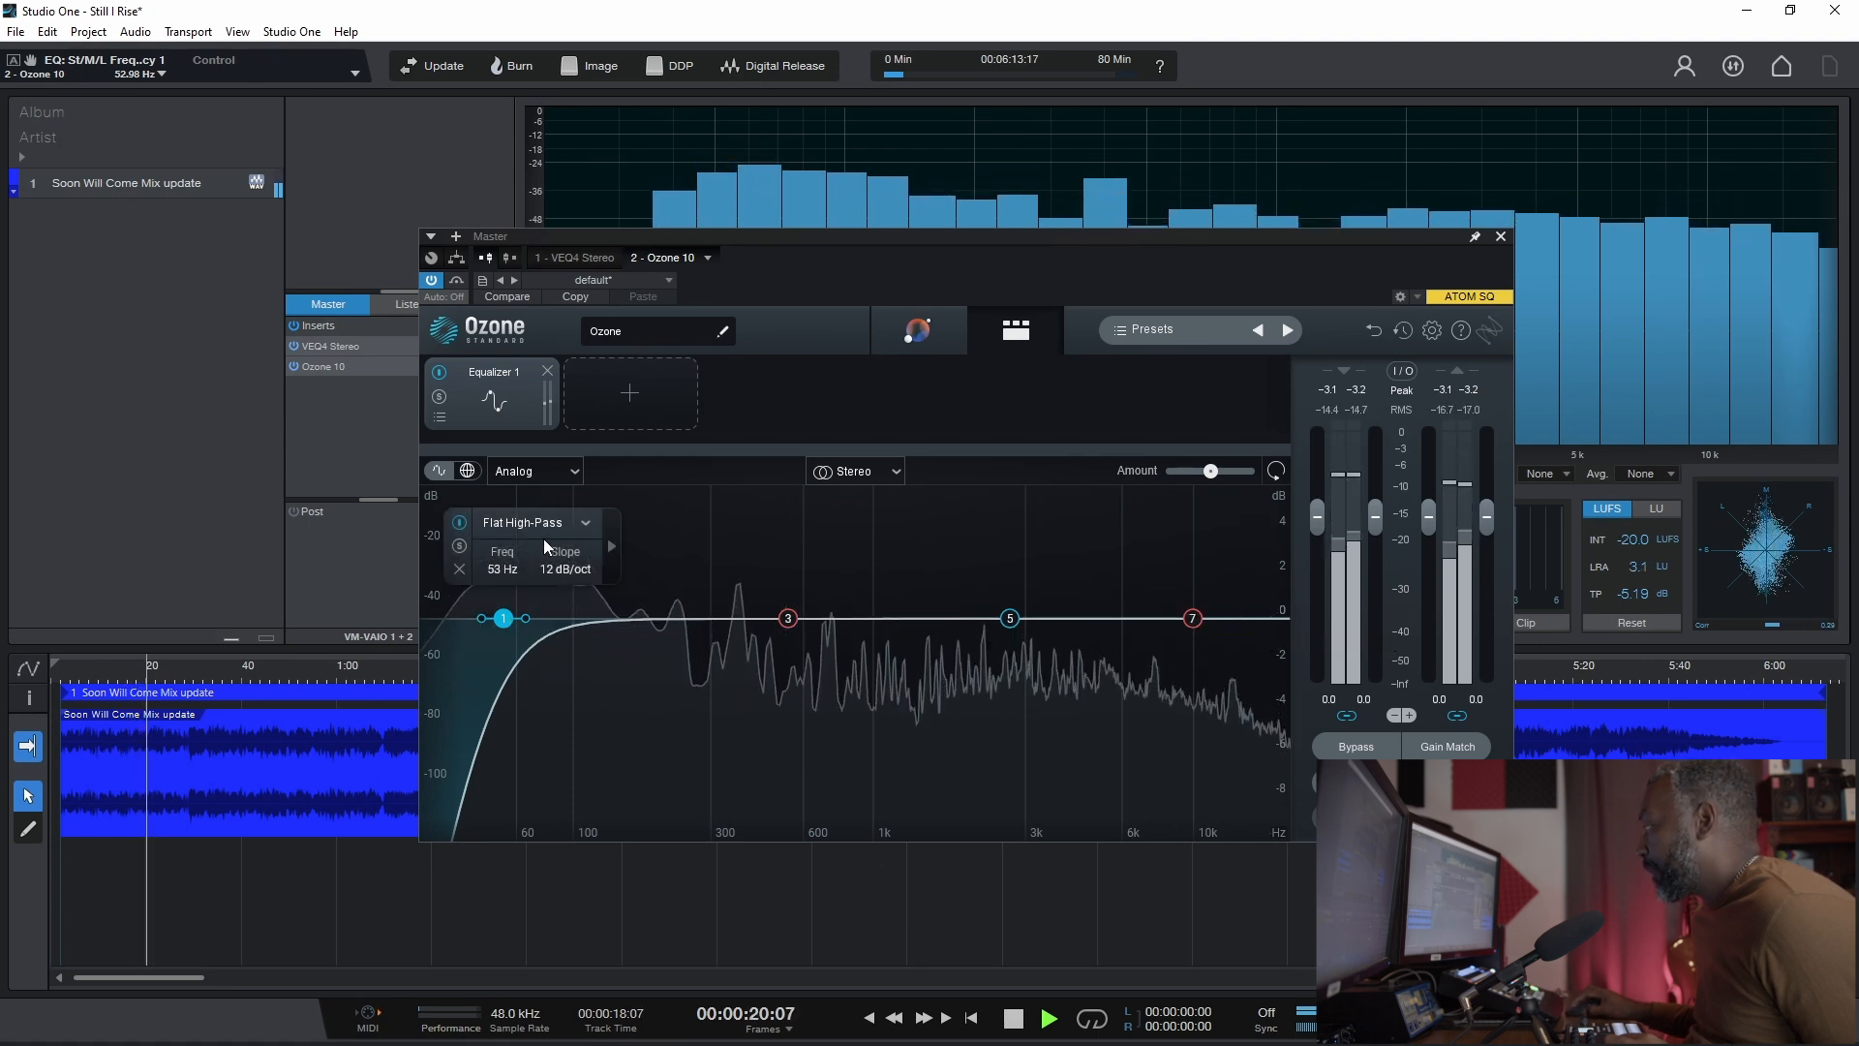
left_click(758, 555)
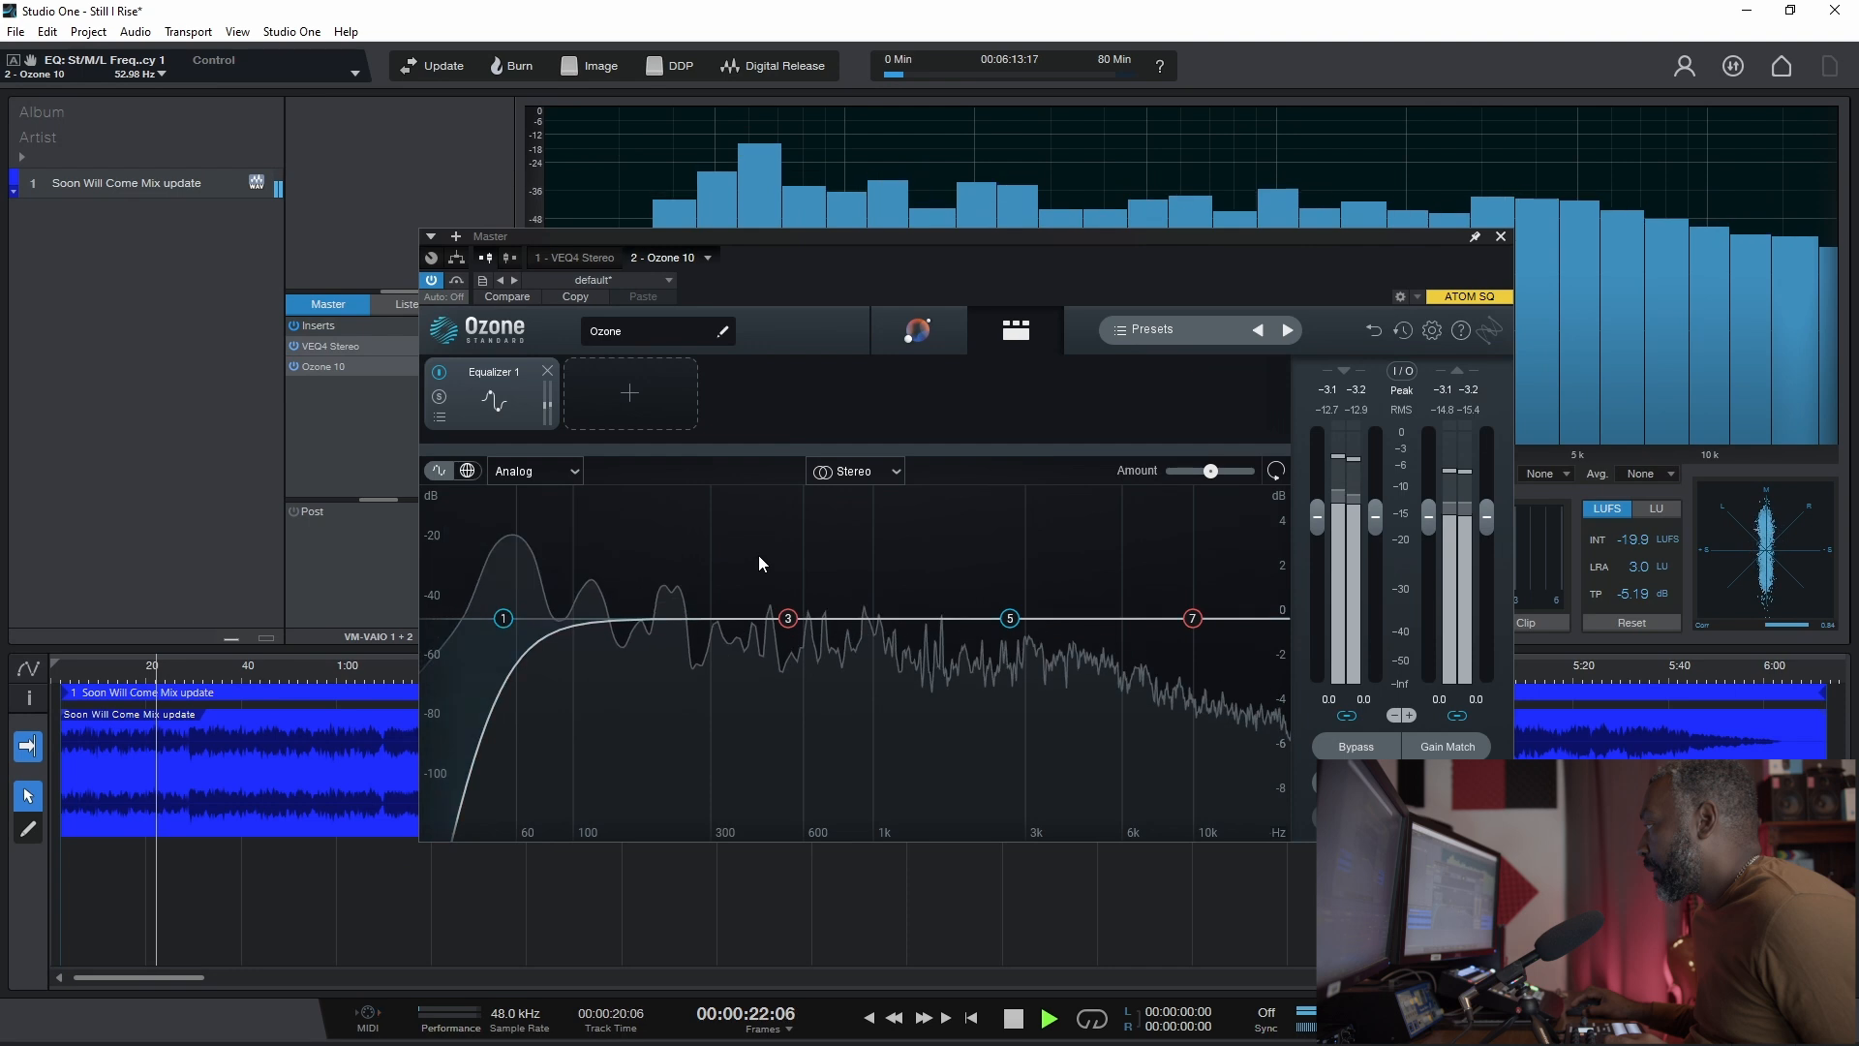
Step: Switch Equalizer 1 to Mid/Side processing and listen to the Side channel on its own
left_click(881, 471)
left_click(854, 526)
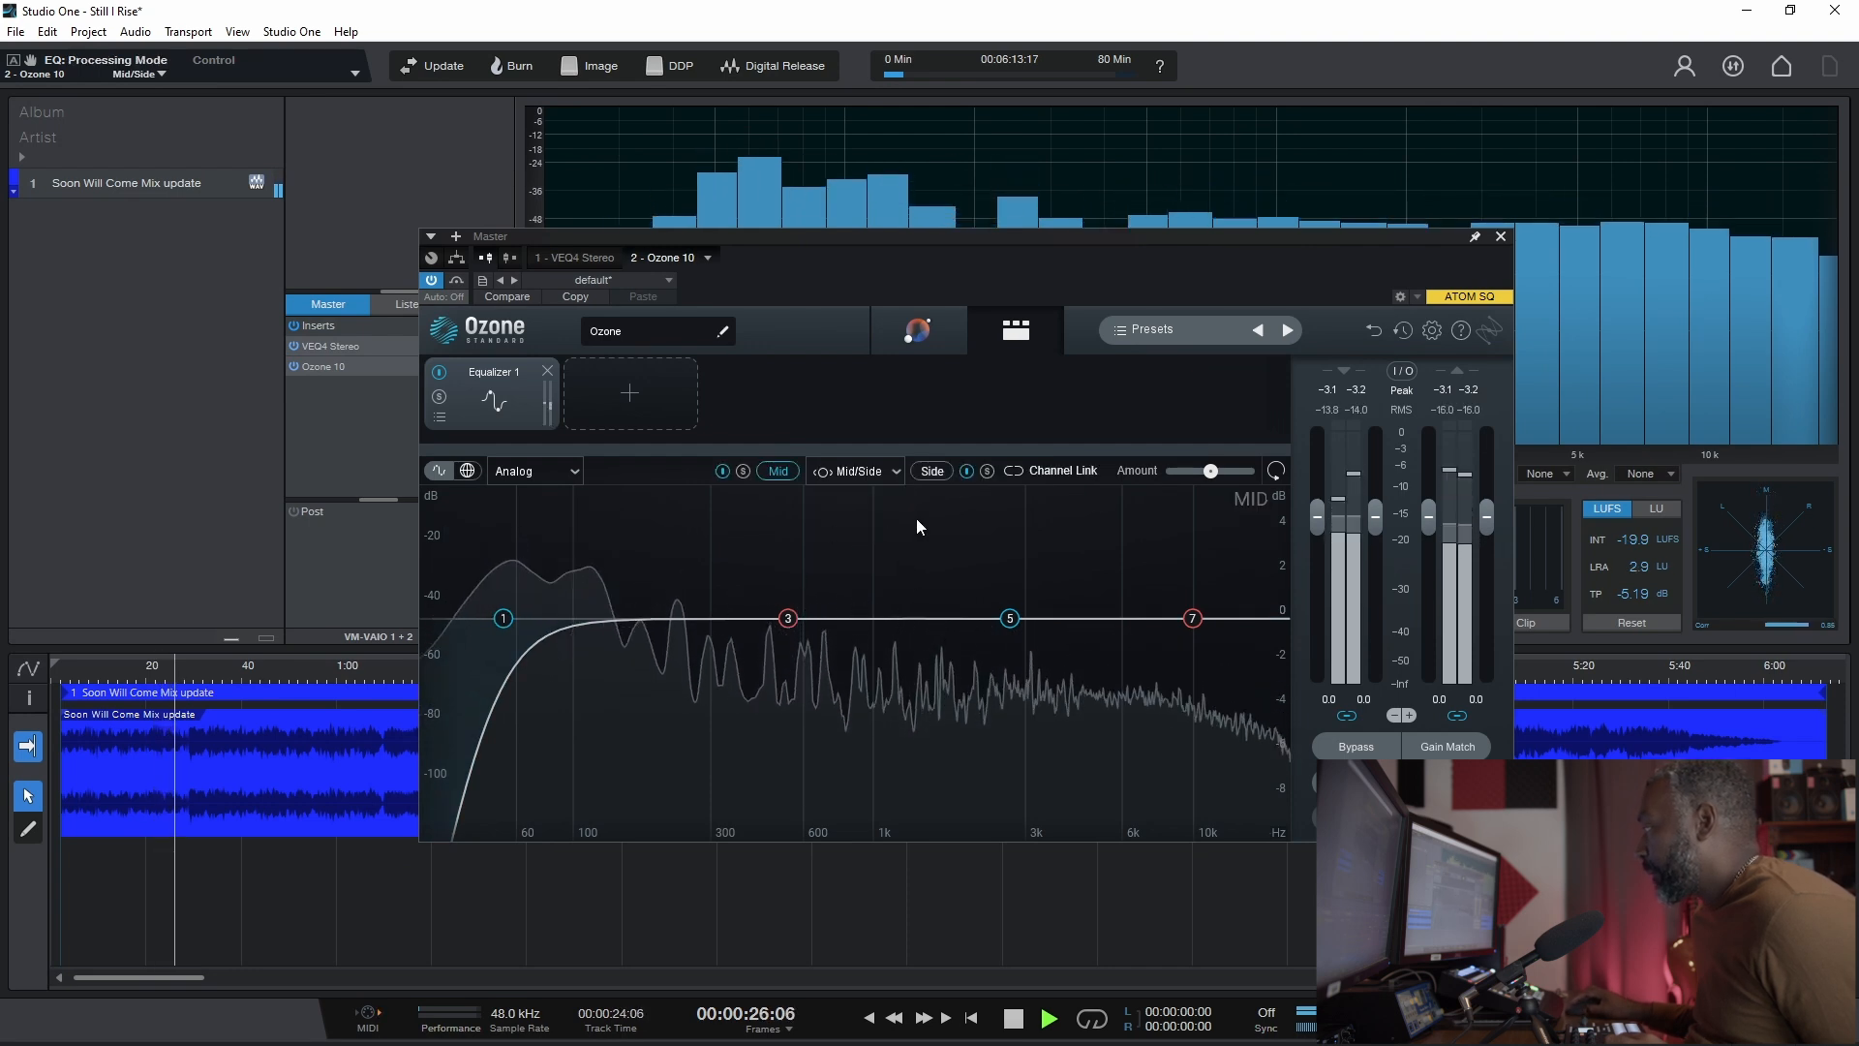
key("space")
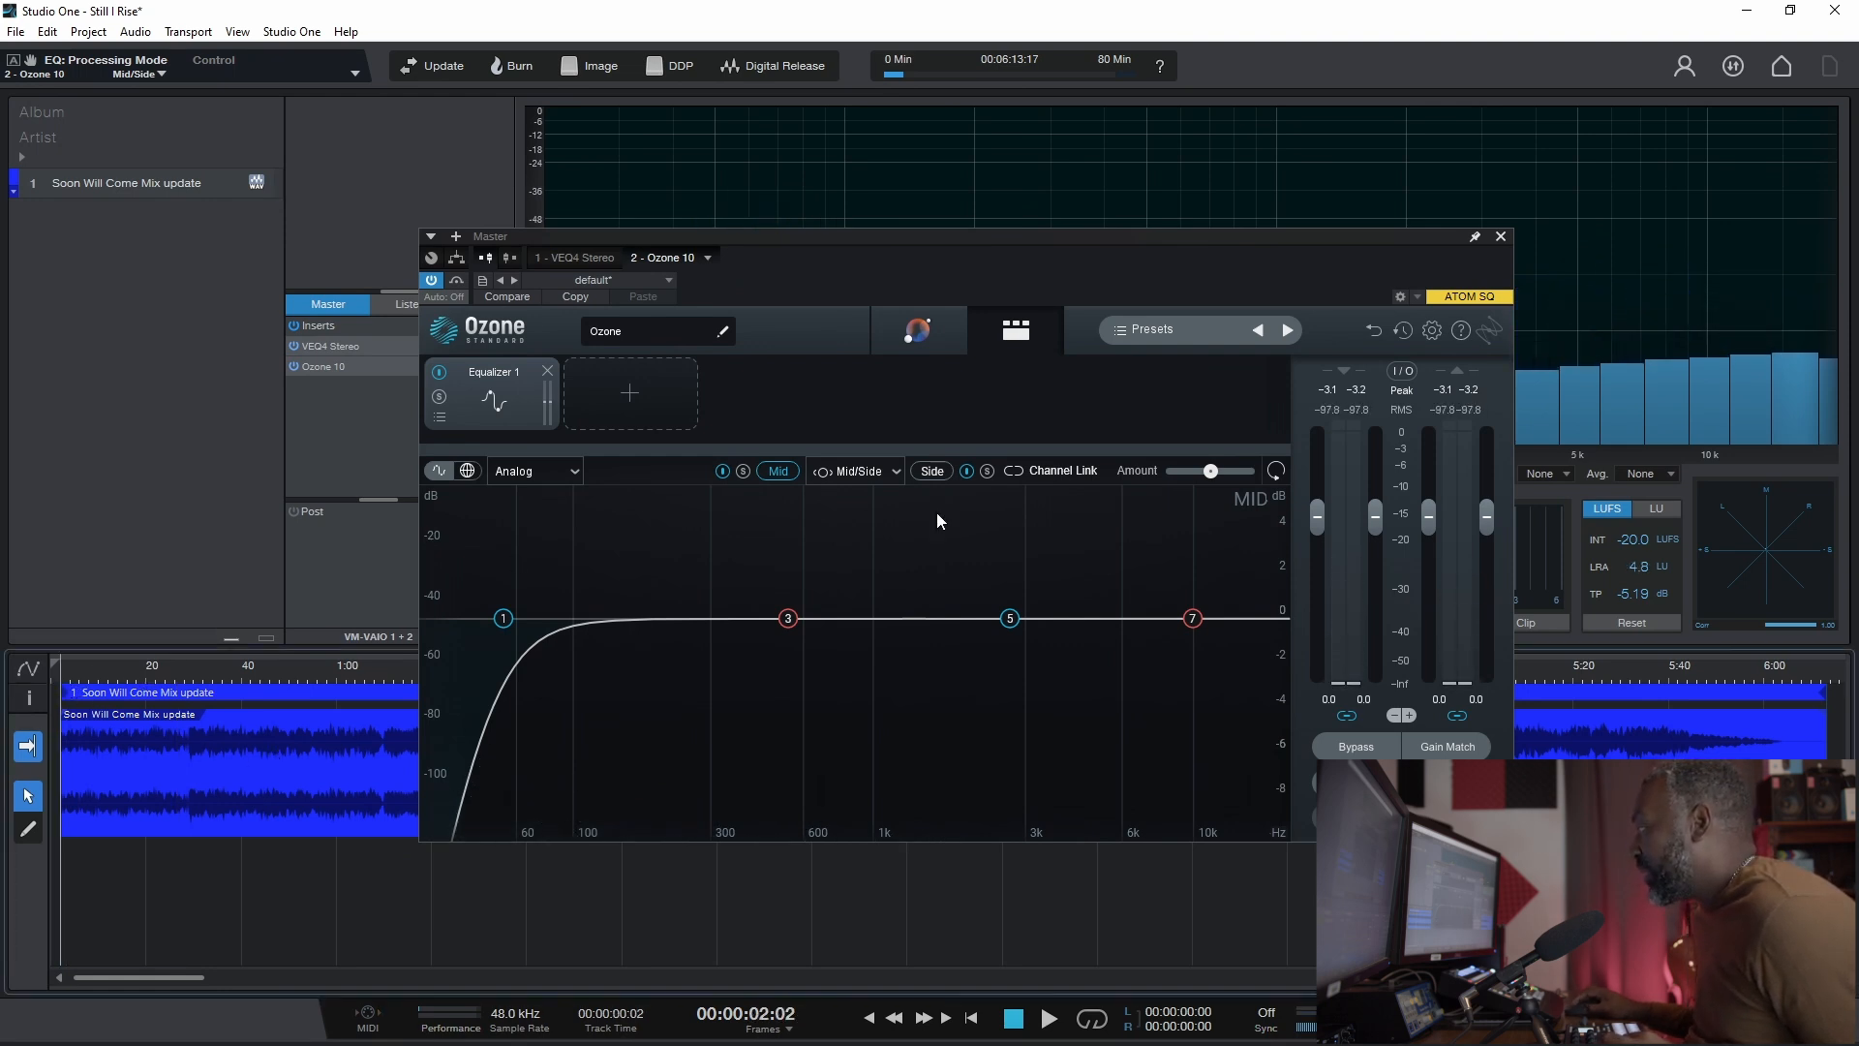
left_click(932, 470)
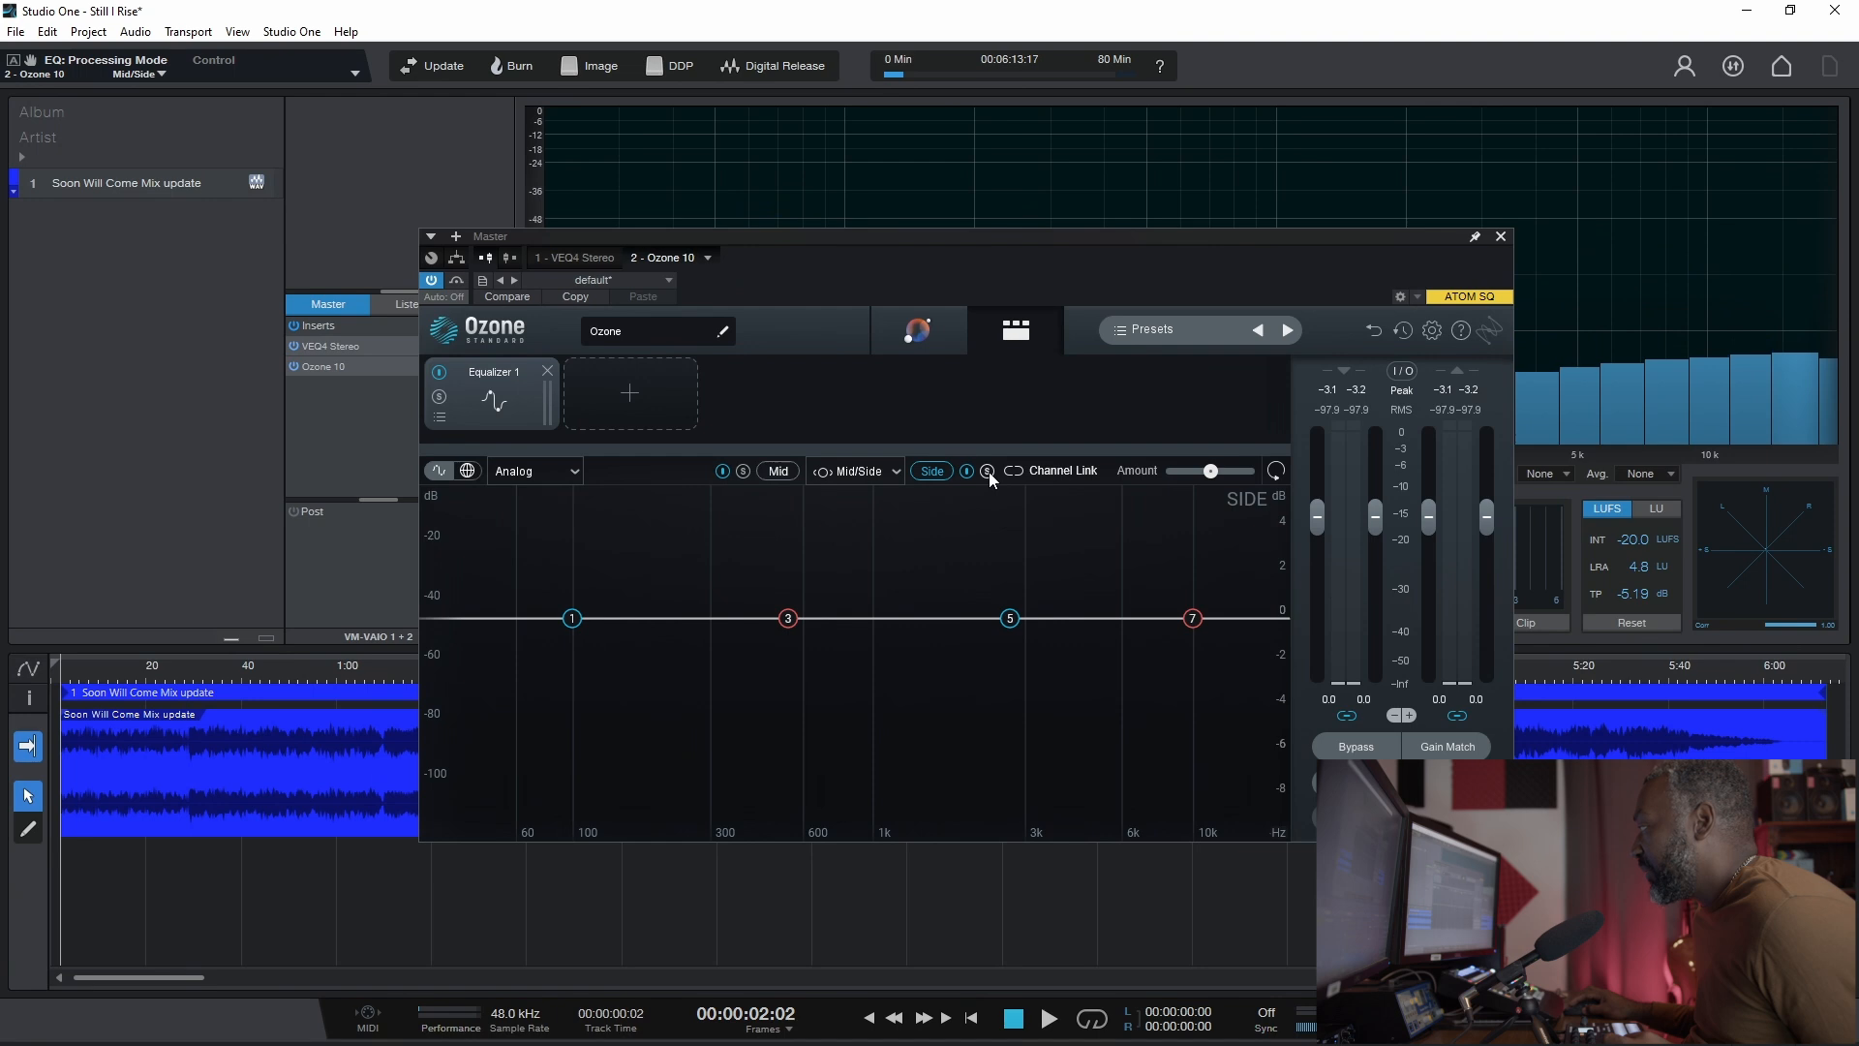
key("space")
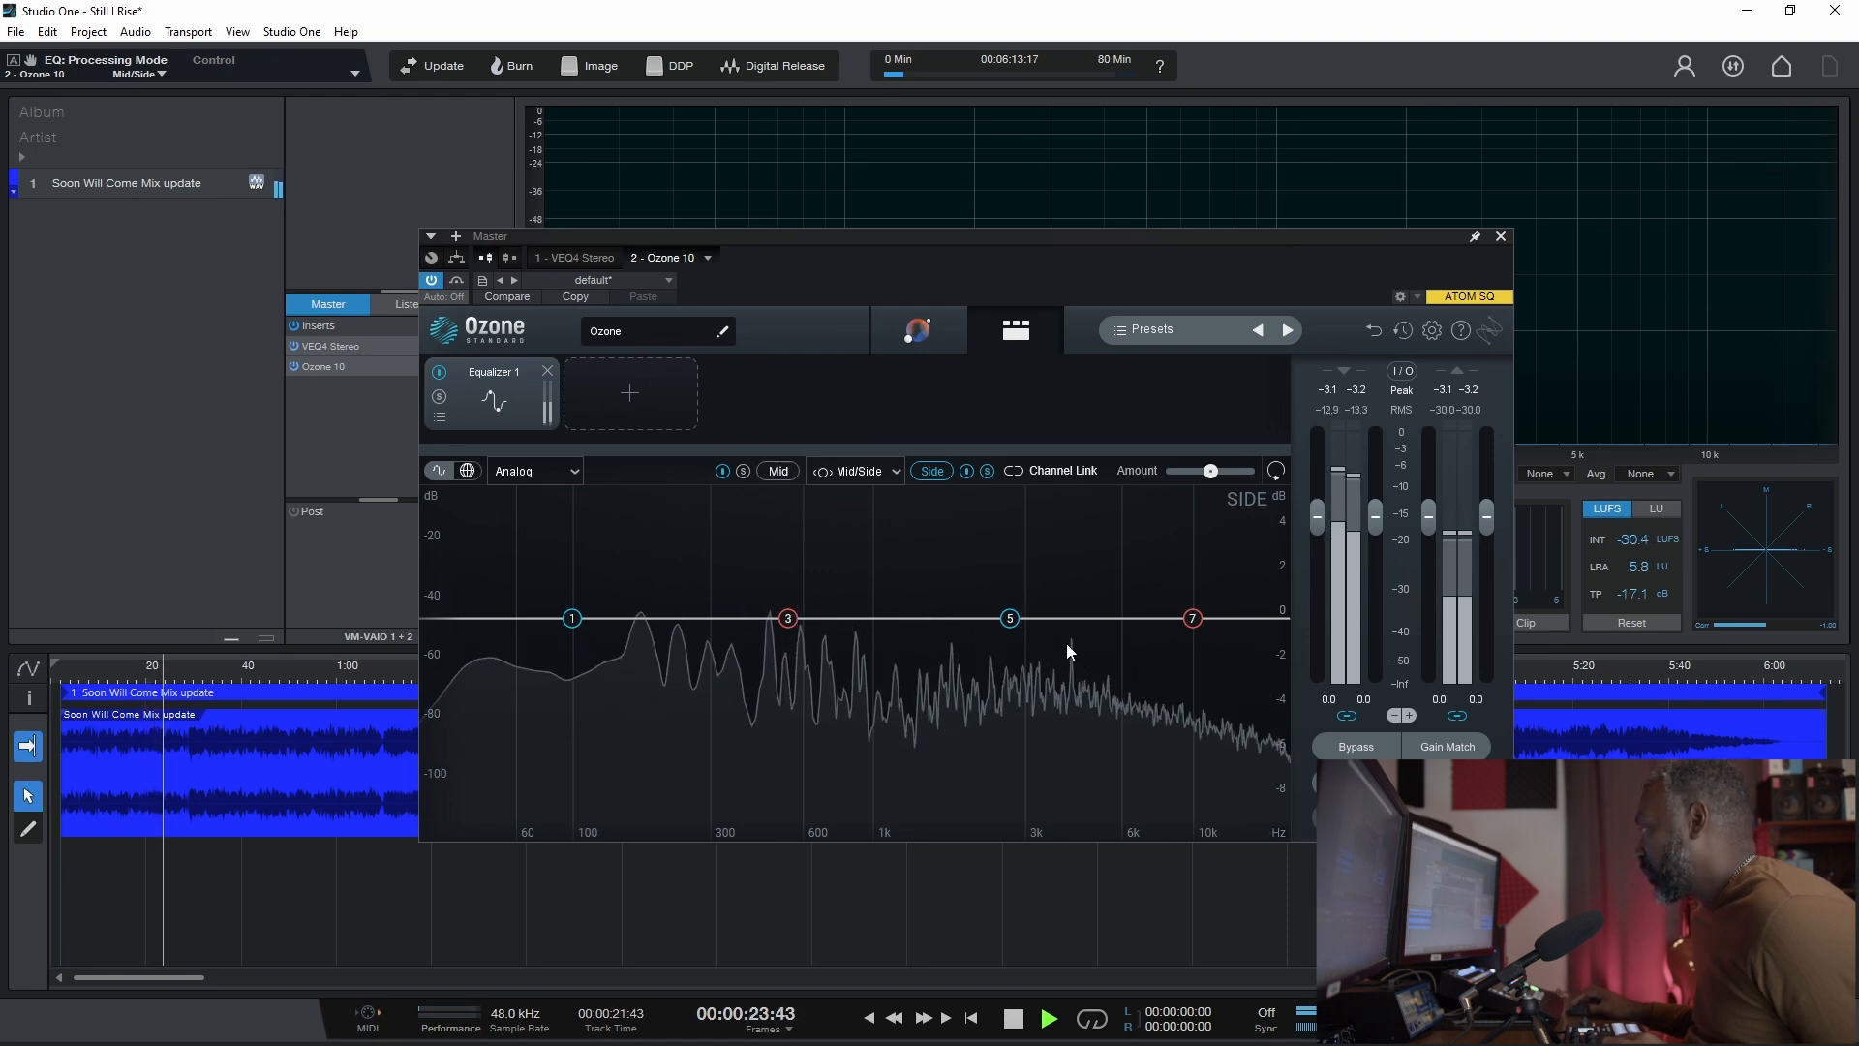
key("space")
Step: Sweep the soloed Side band 5 through the highs and mids, leave it at 2719 Hz, and unsolo the band and the Side channel
left_click(1011, 622)
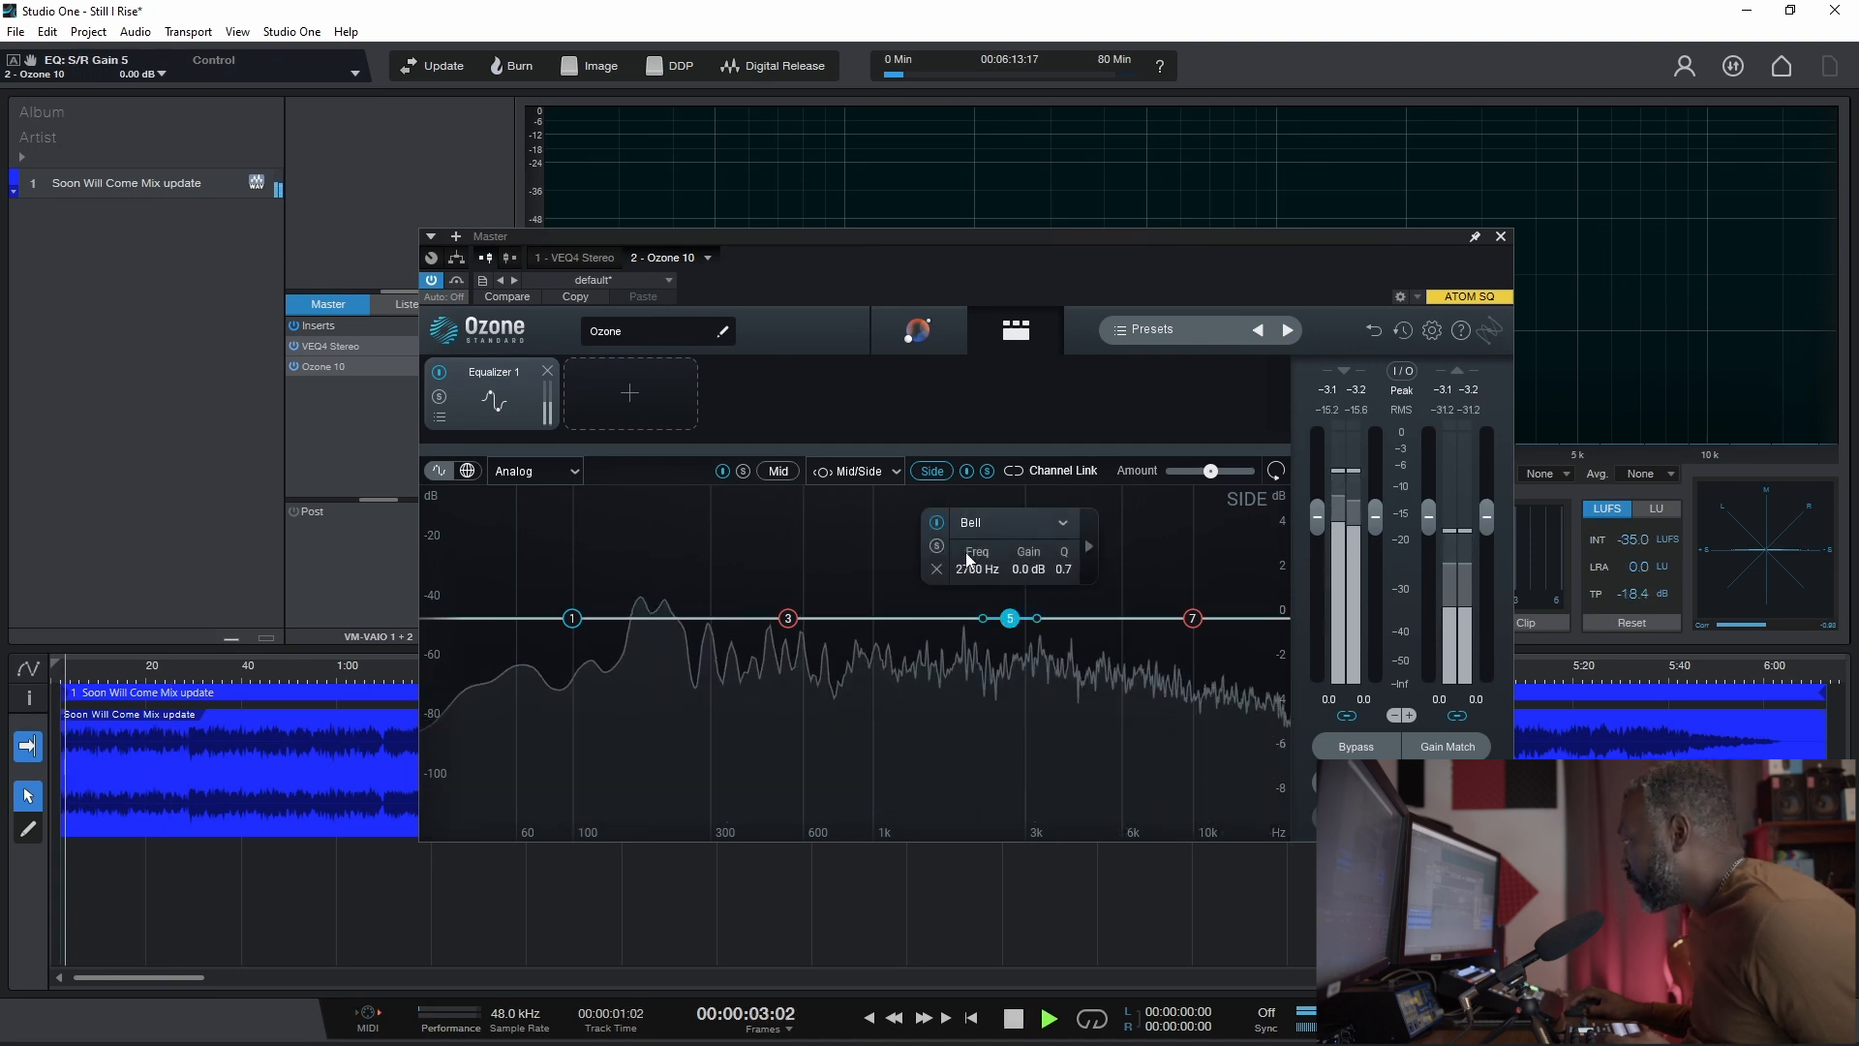
left_click_drag(1010, 619, 1194, 627)
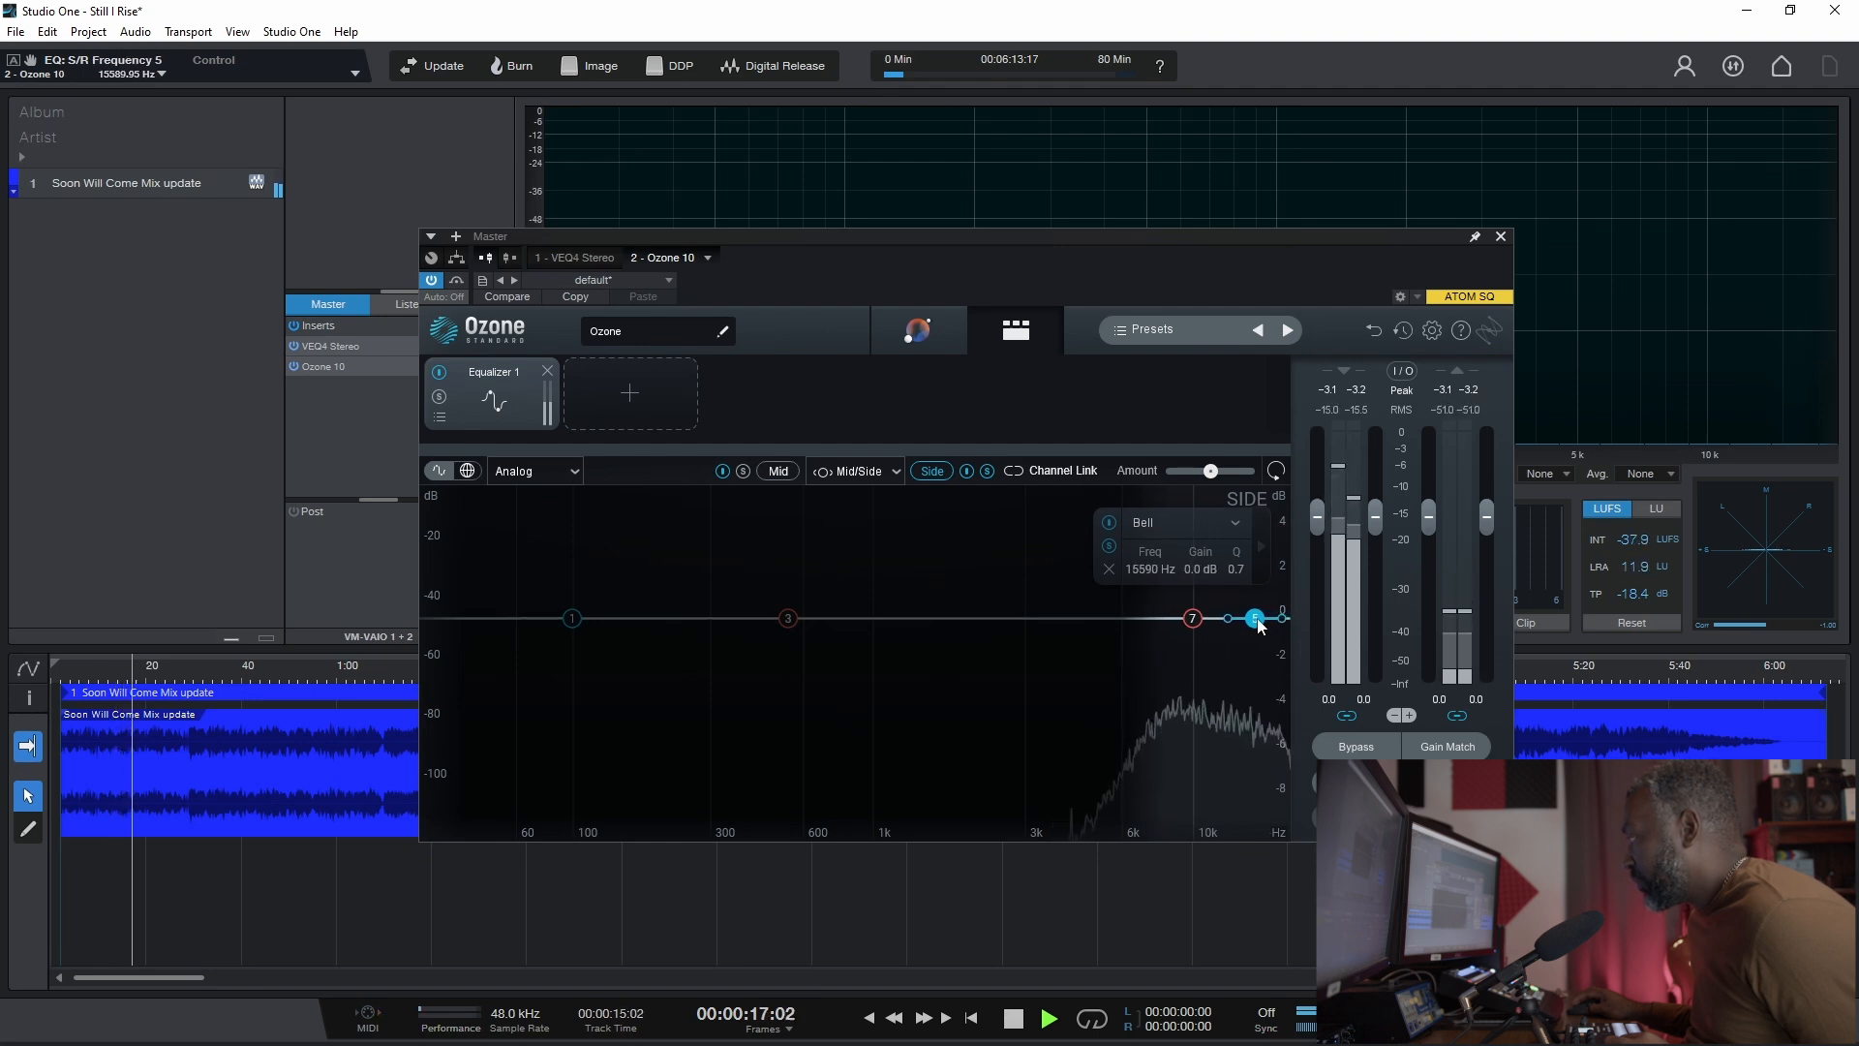
left_click_drag(1206, 621, 976, 627)
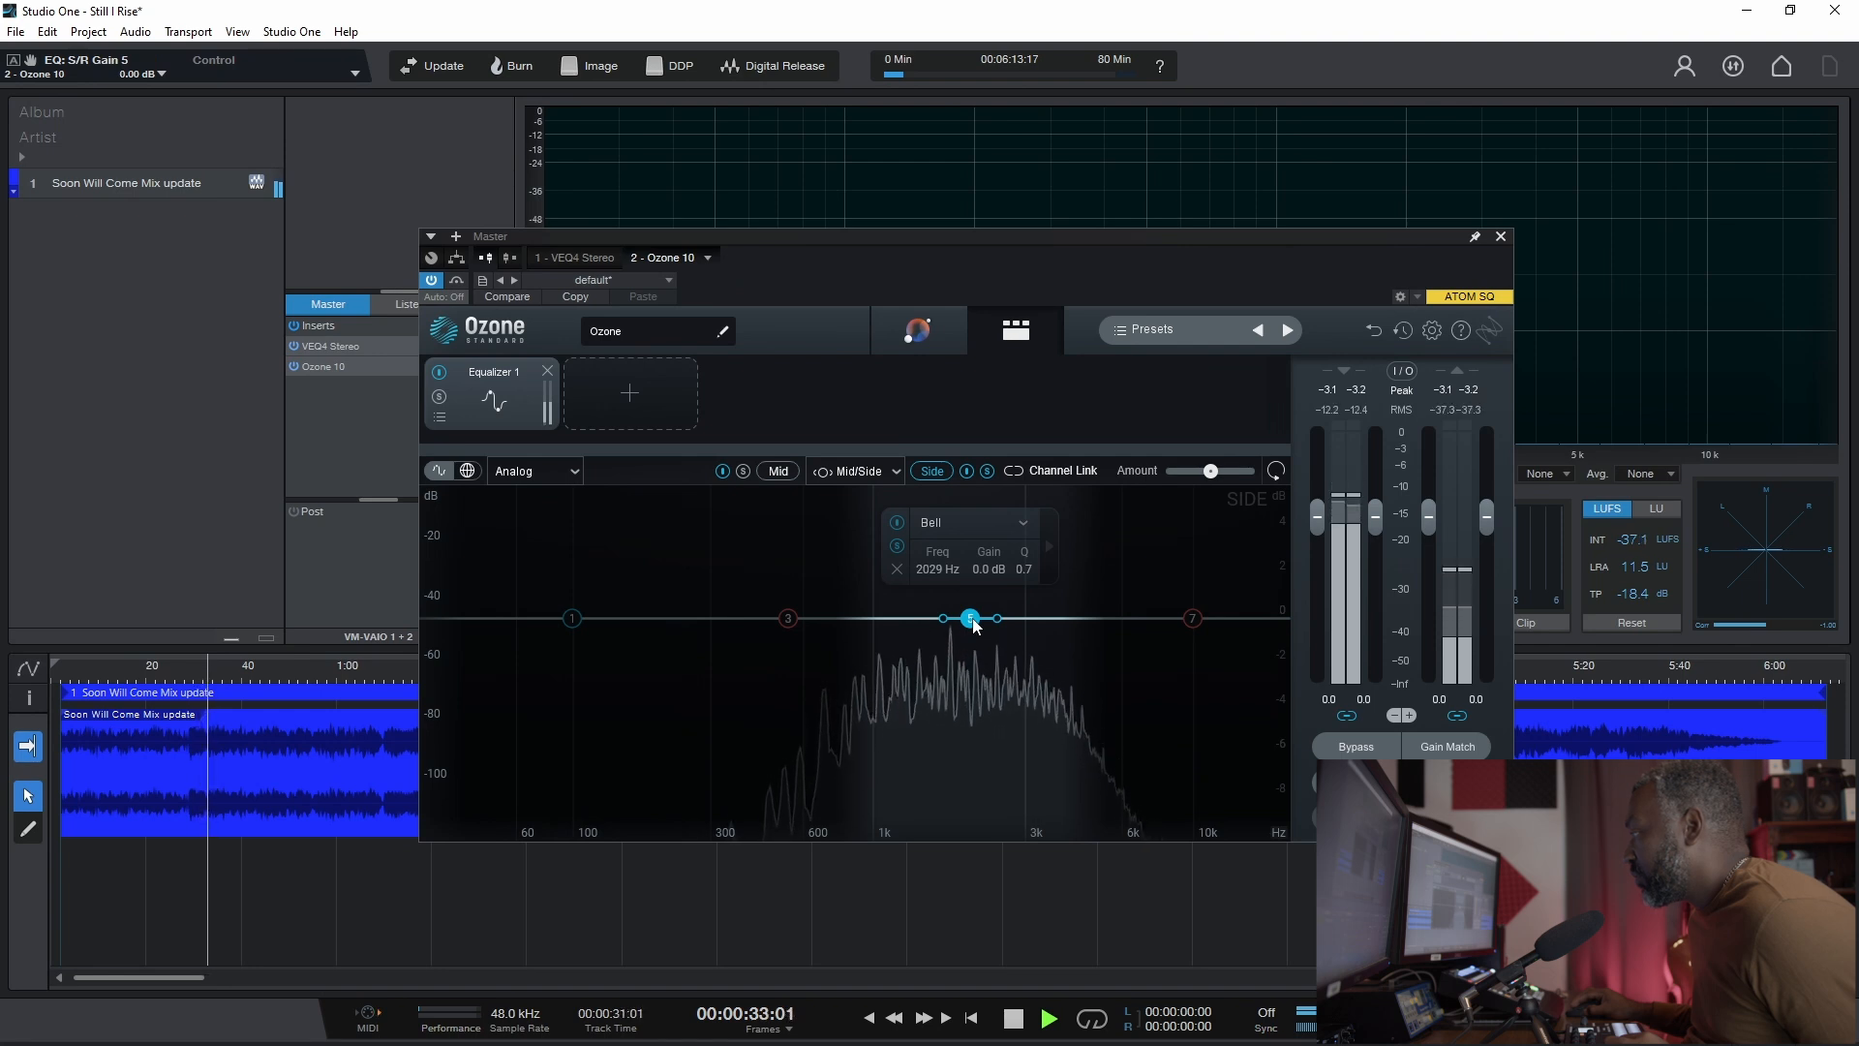
mouse_move(976, 624)
left_mouse_down()
mouse_move(1042, 623)
mouse_move(742, 623)
mouse_move(1009, 620)
left_mouse_up()
left_click(937, 547)
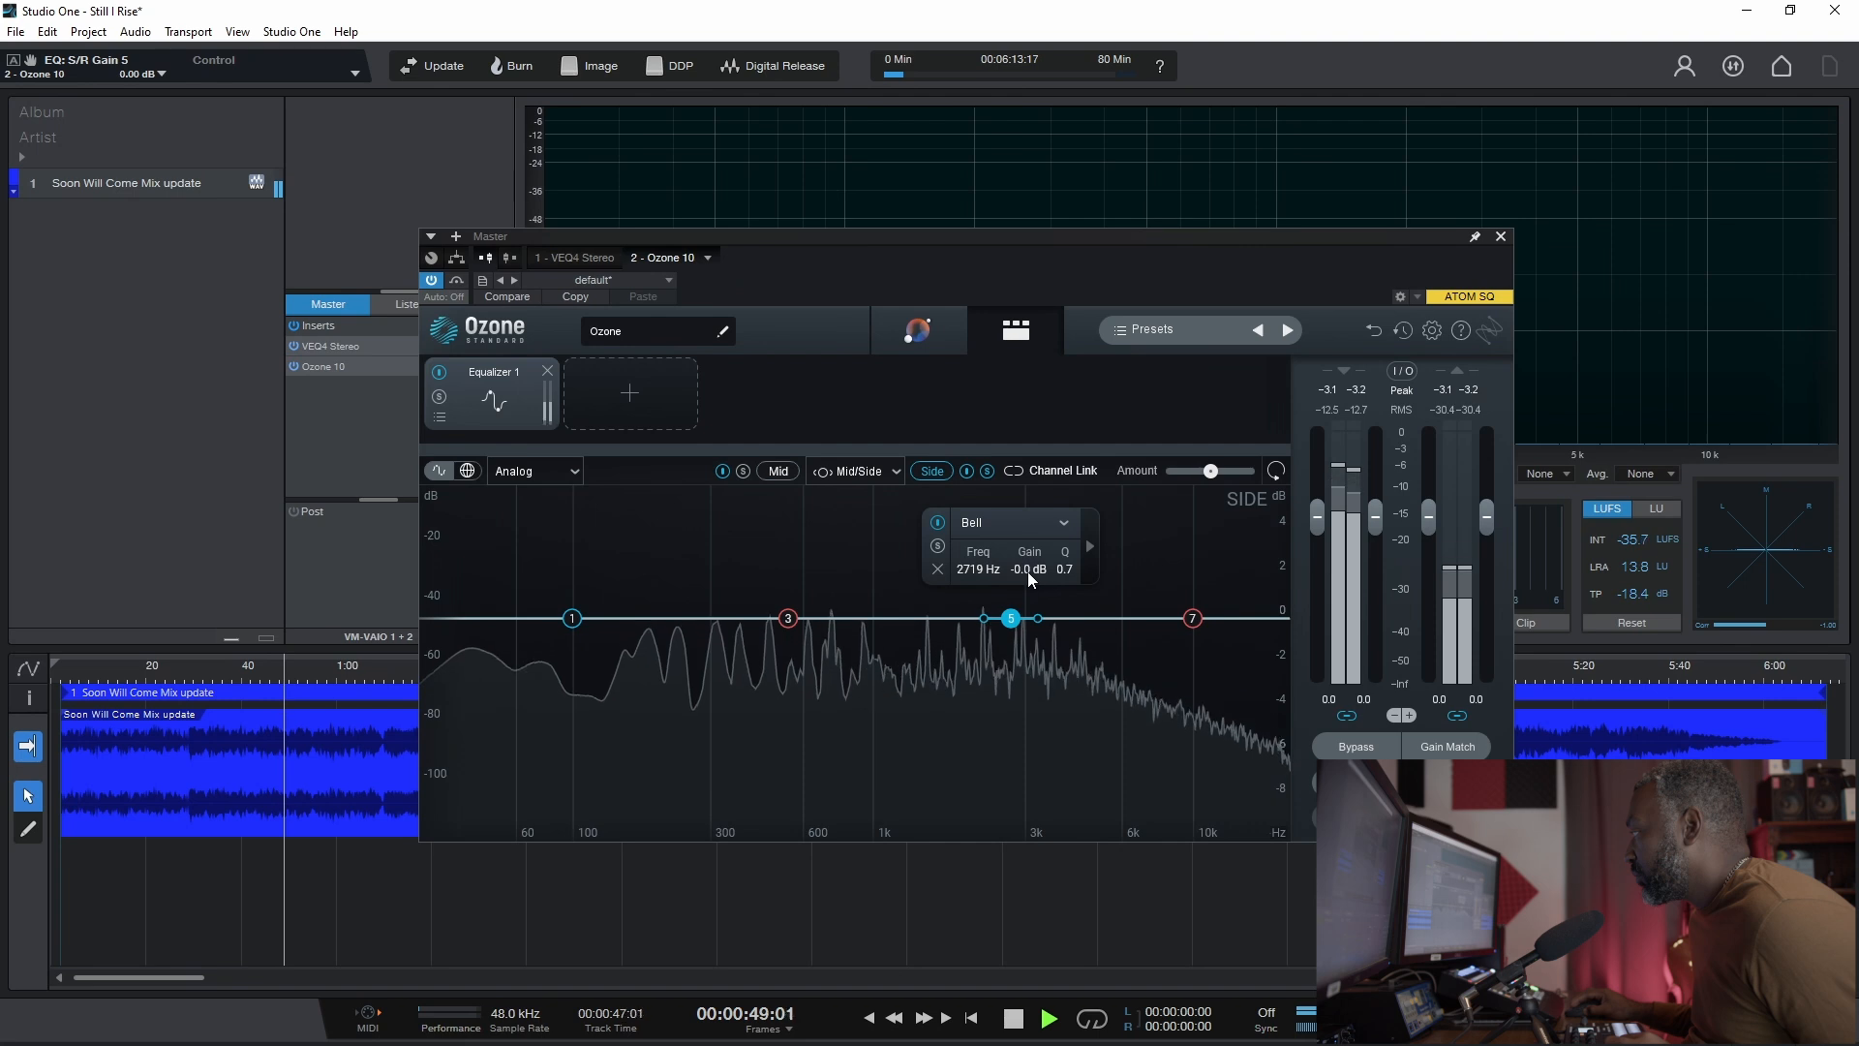
left_click(988, 472)
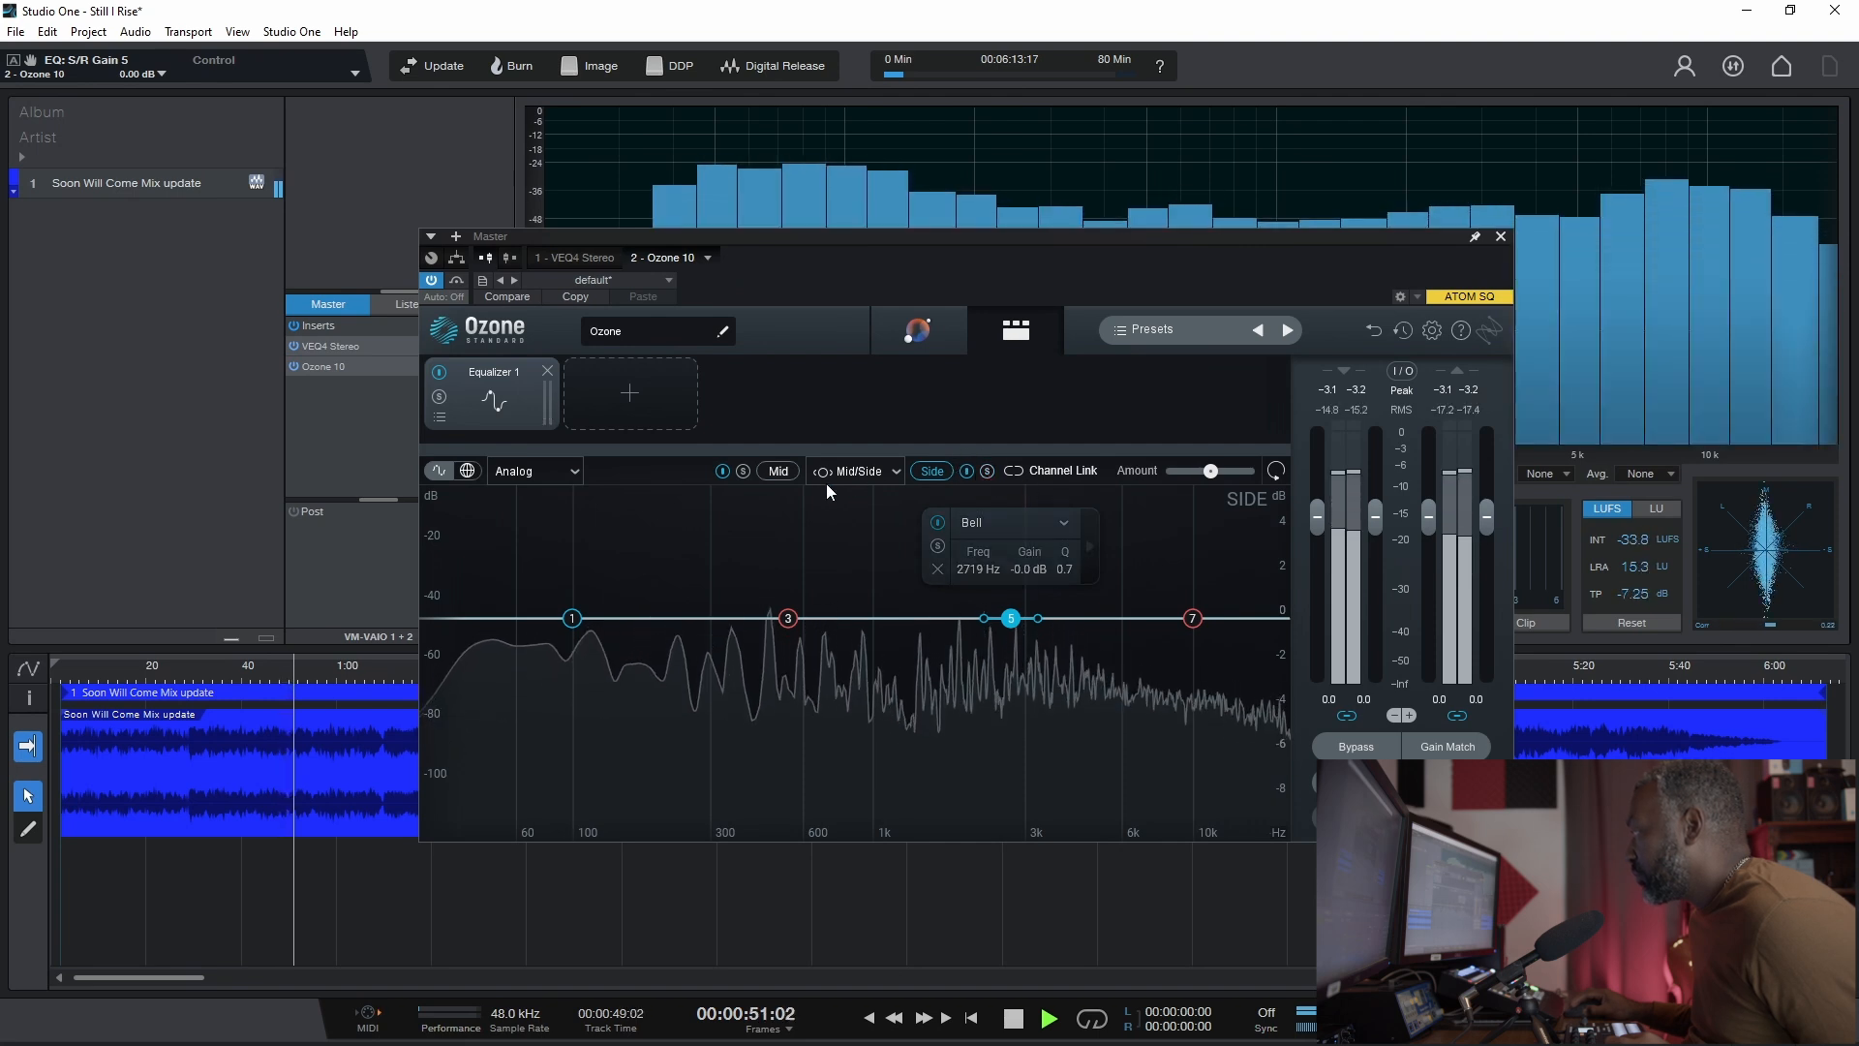
Step: Solo Side band 3 to find its frequency, and boost it 2.0 dB at 1015 Hz with a Q of 0.9
left_click(789, 618)
left_click(715, 545)
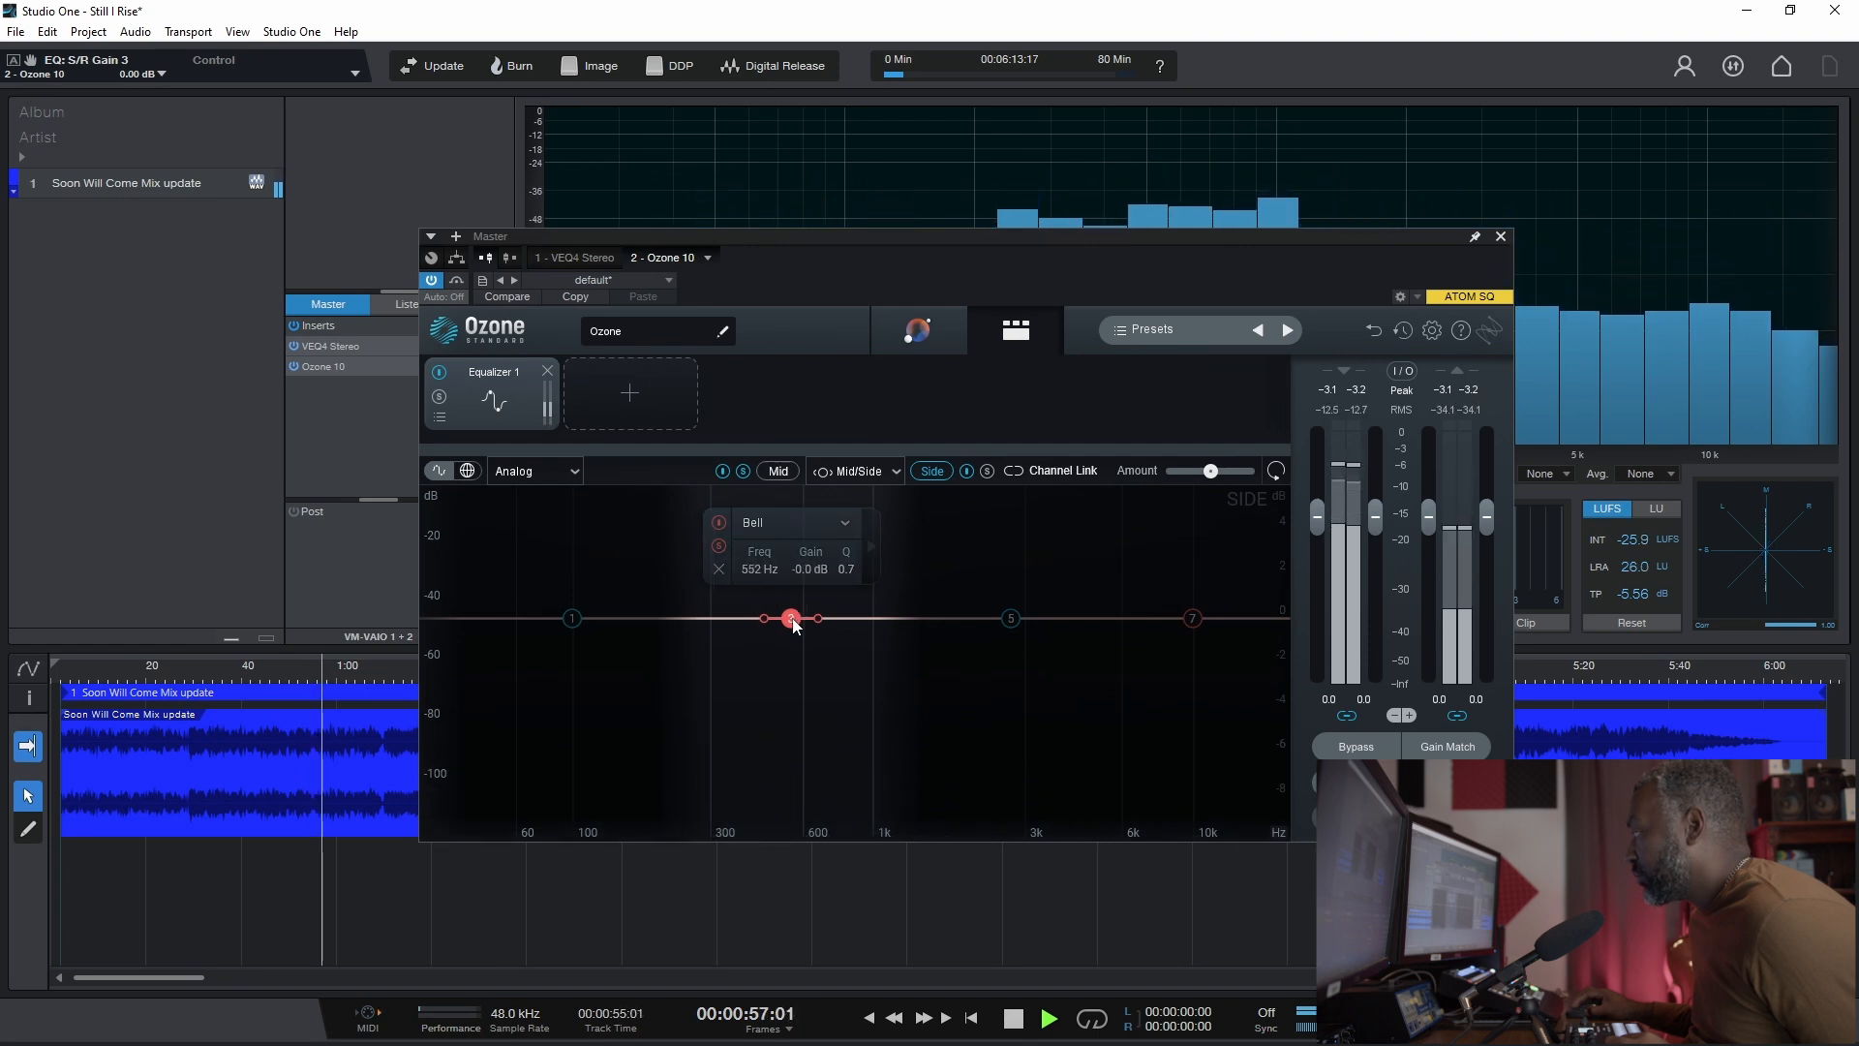
left_click_drag(792, 620, 875, 626)
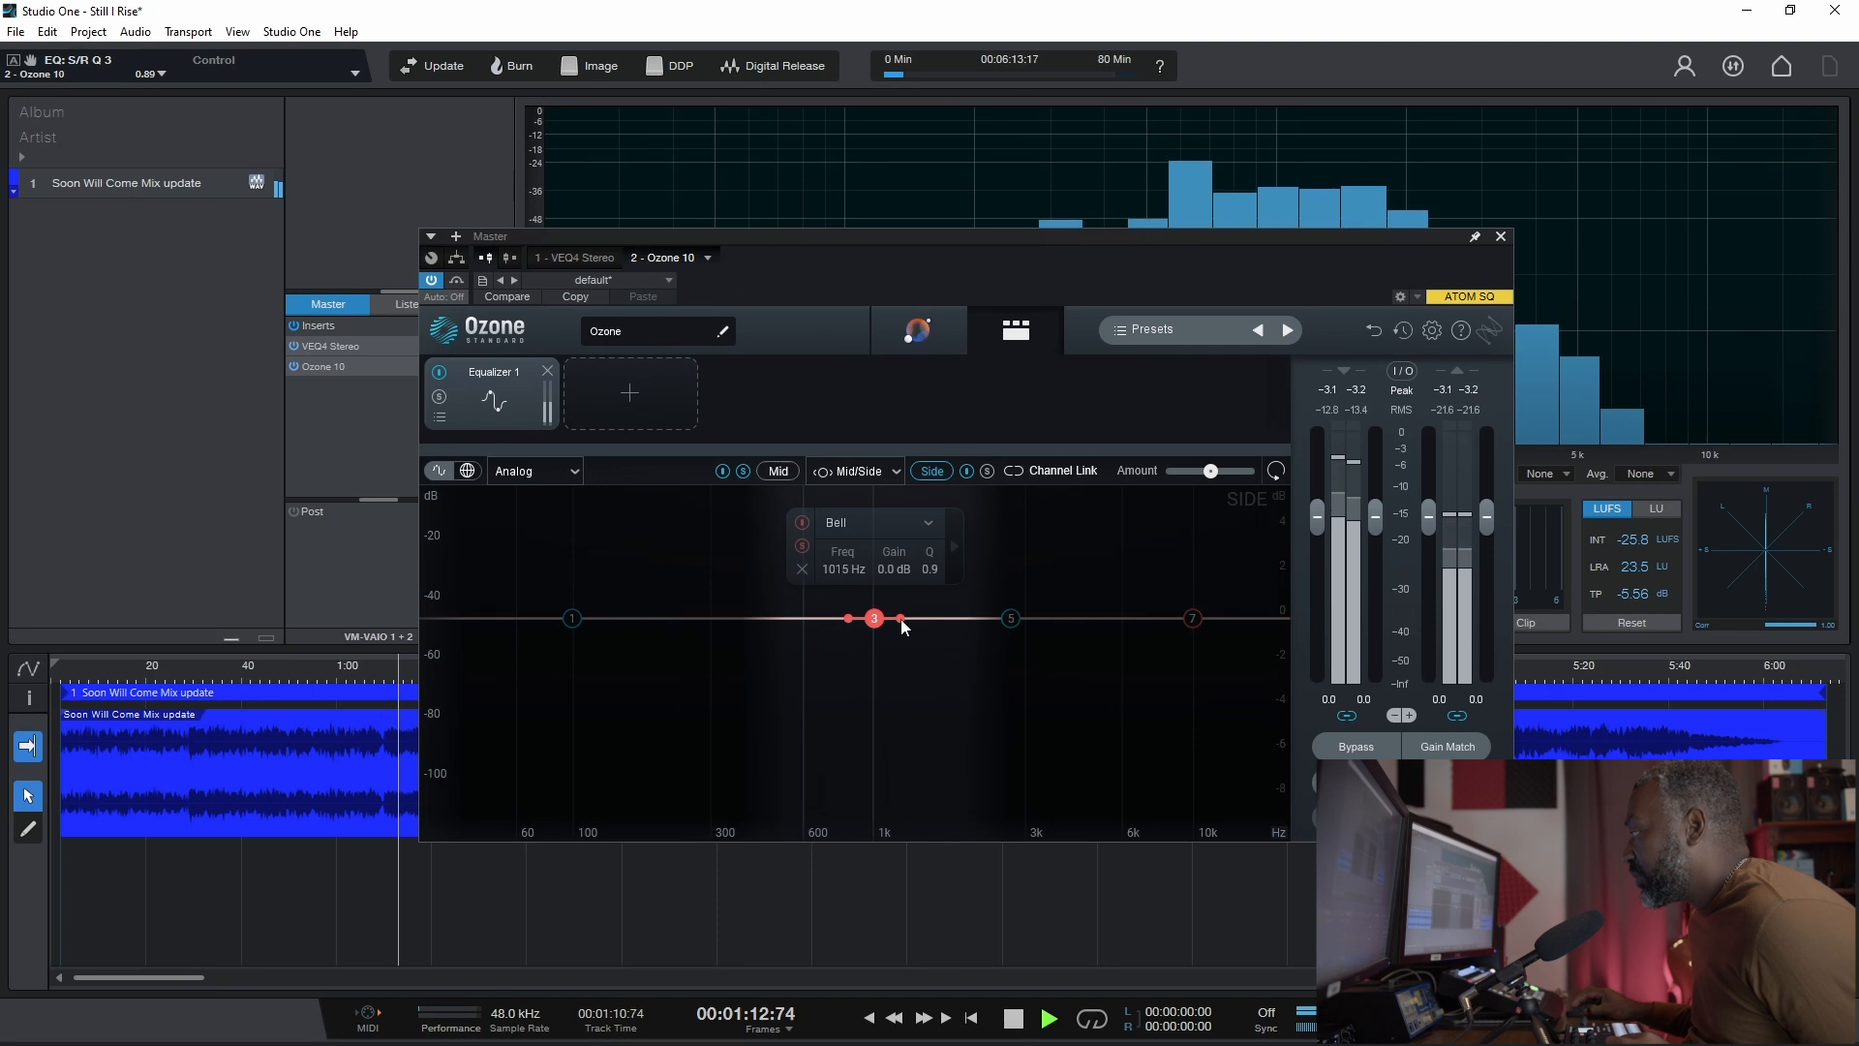
left_click_drag(899, 620, 880, 613)
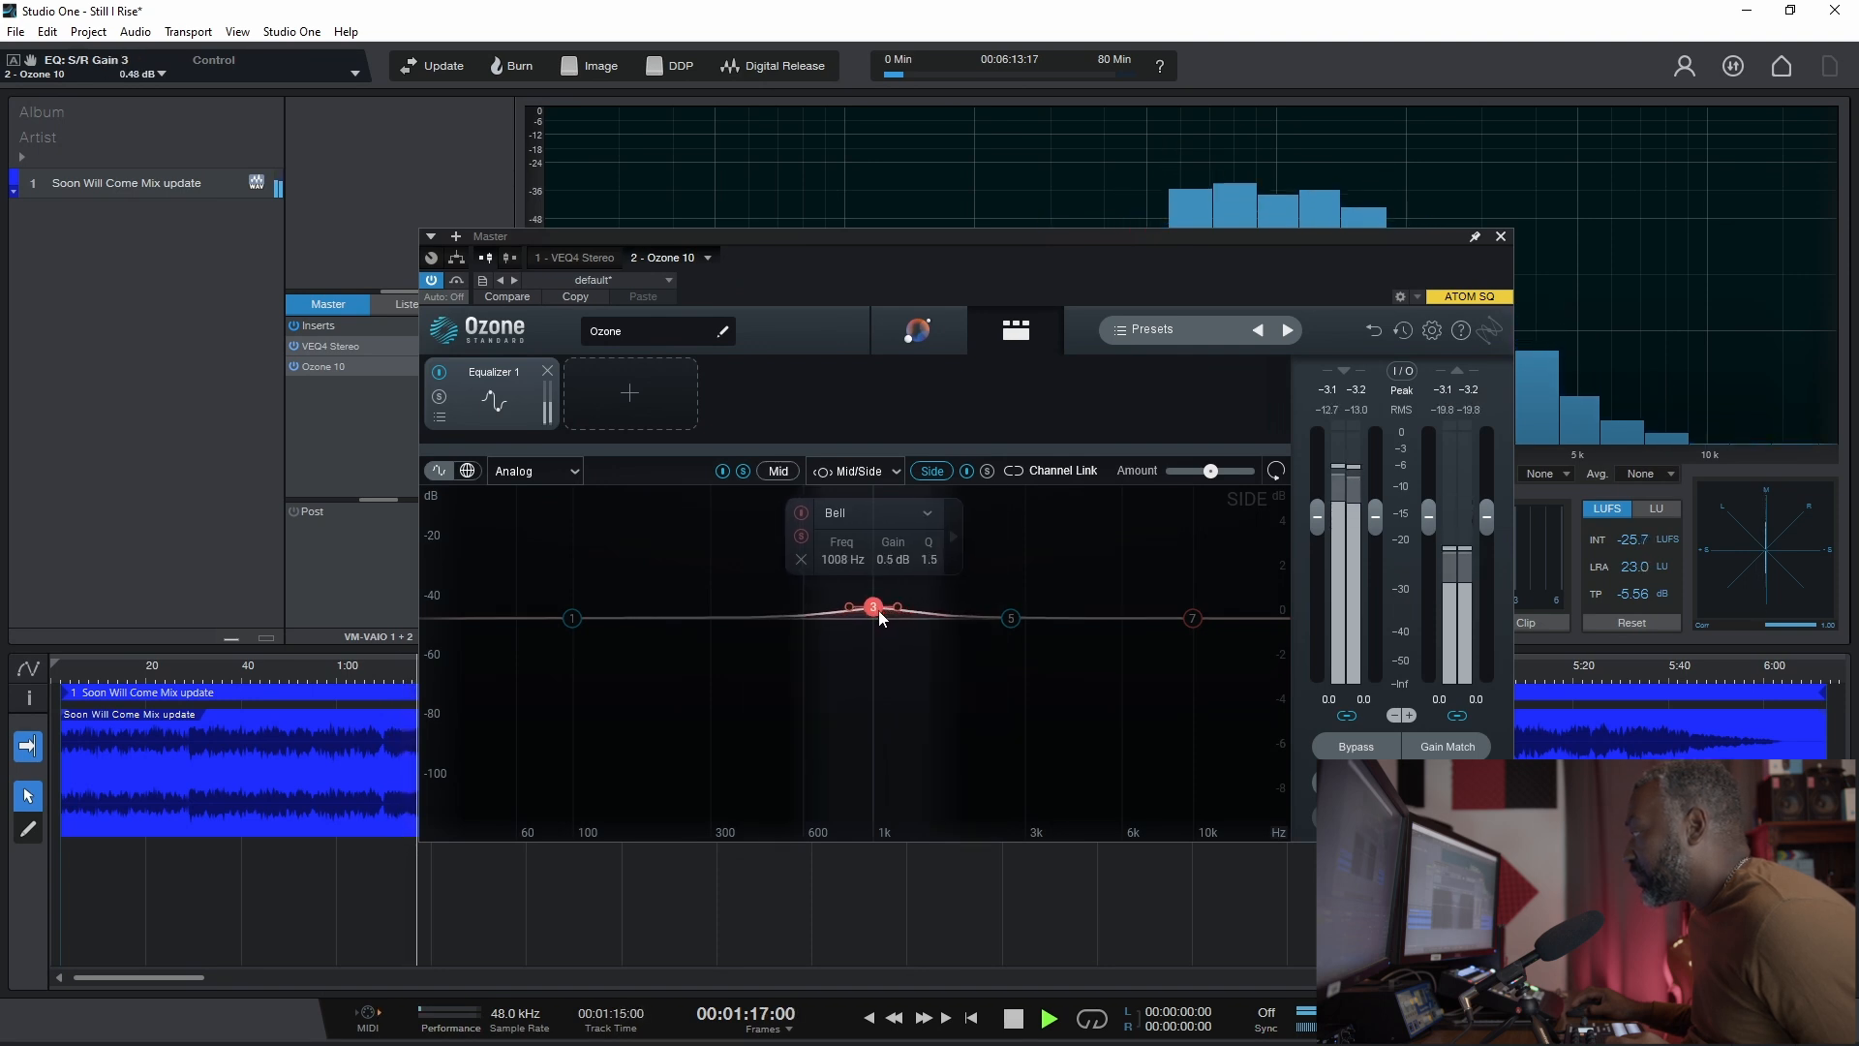
left_click_drag(897, 606, 876, 611)
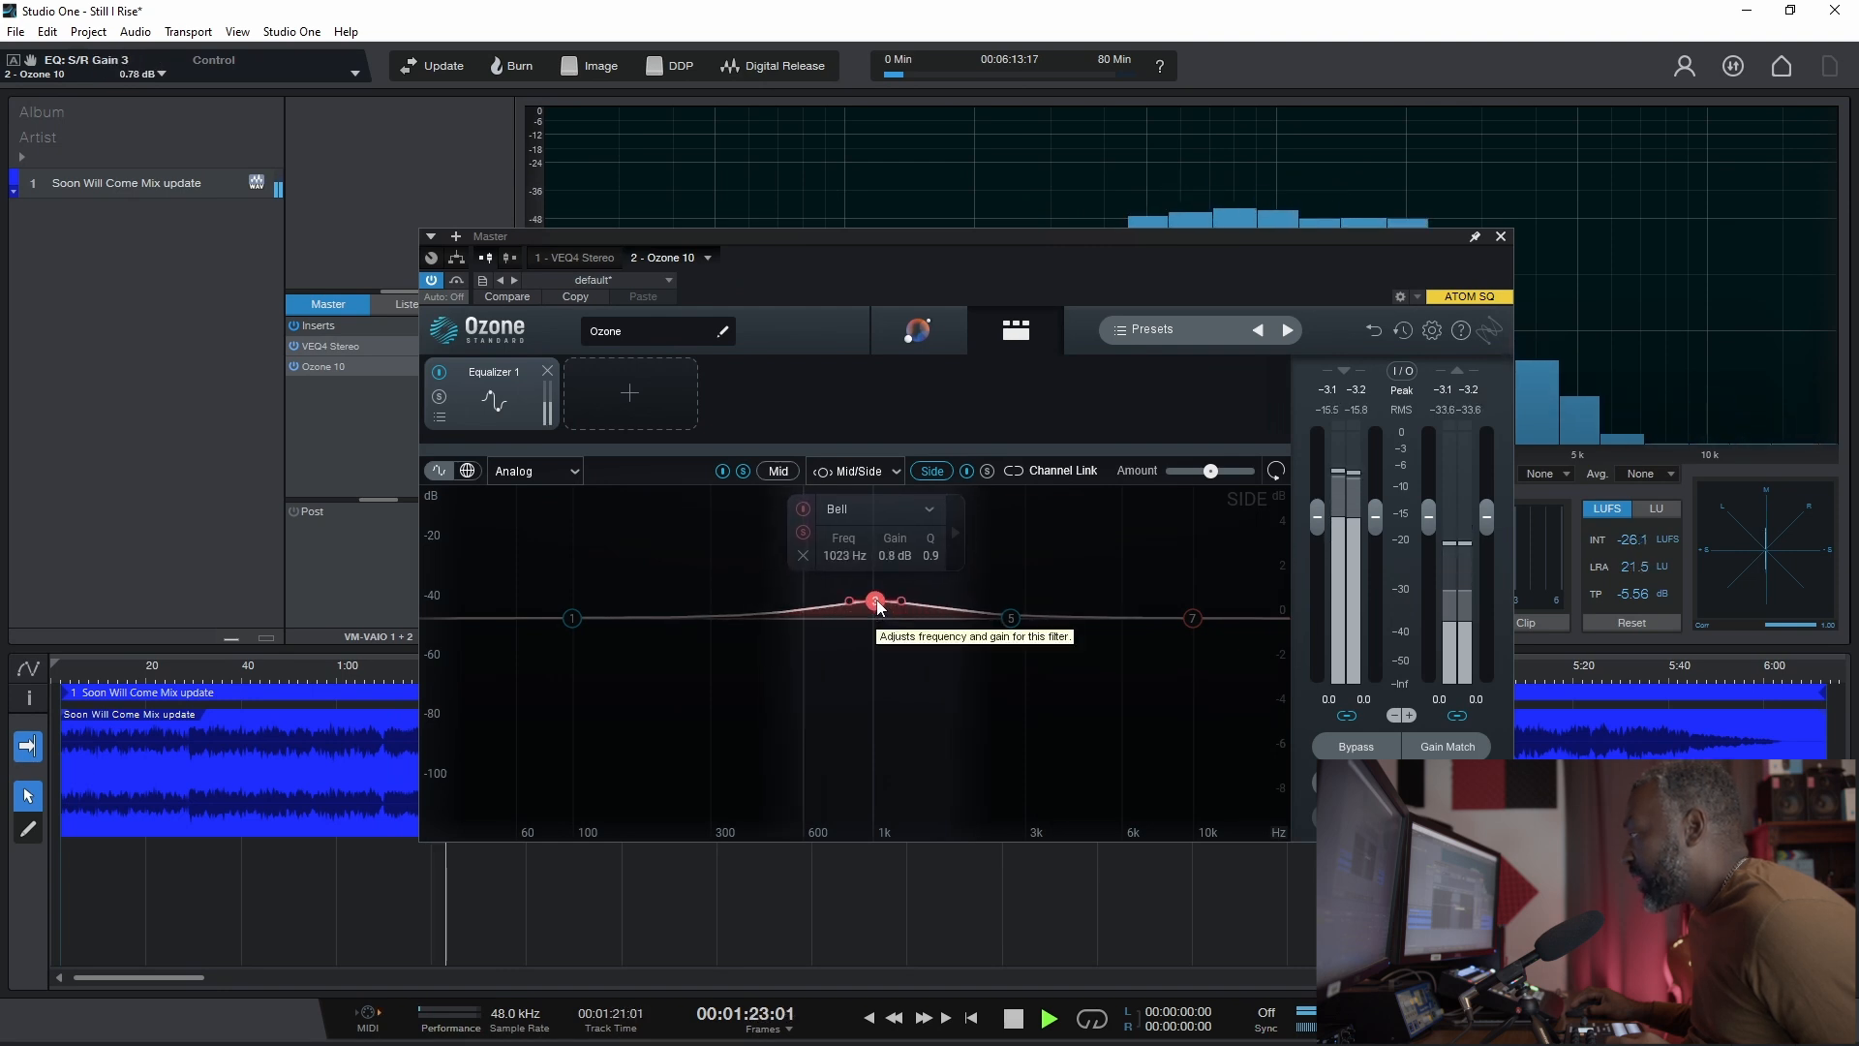
left_click_drag(875, 601, 875, 597)
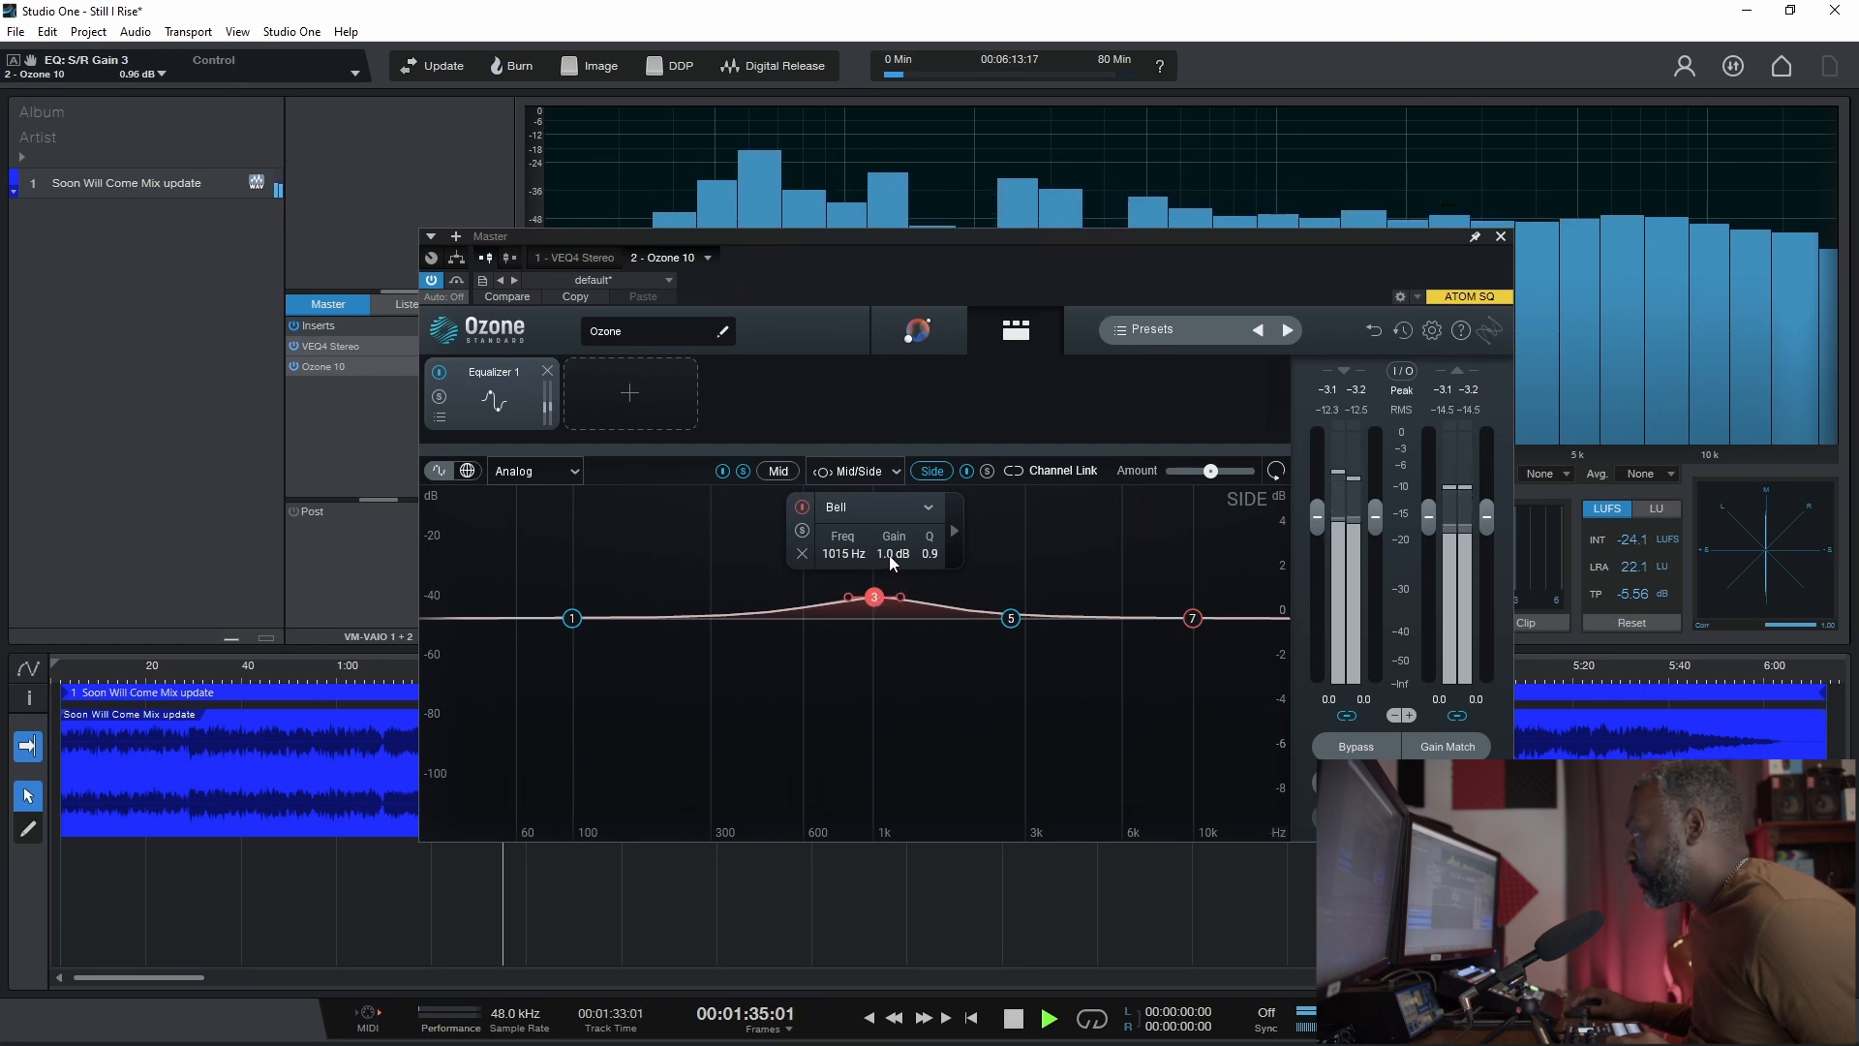
scroll(893, 555, "up", 3)
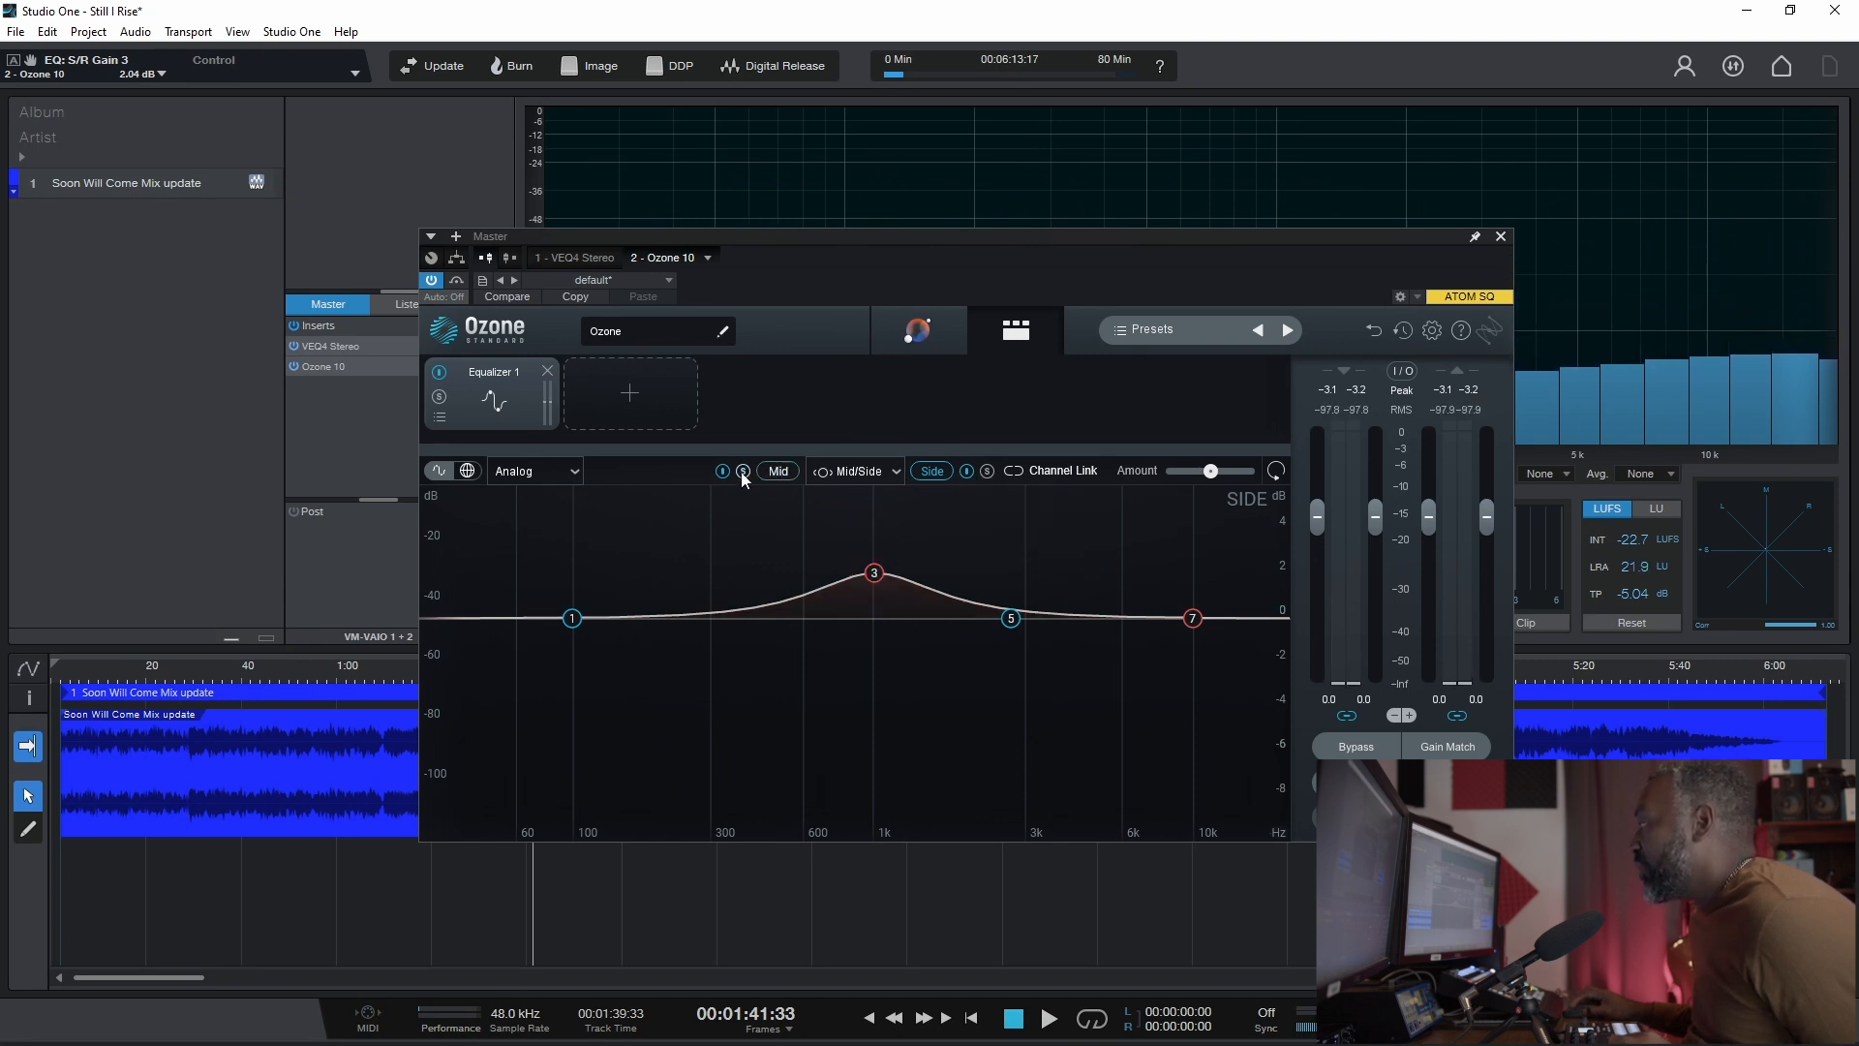
Step: Listen to the full mix, disable Side band 3 and bring its gain back to 0.0 dB
key("space")
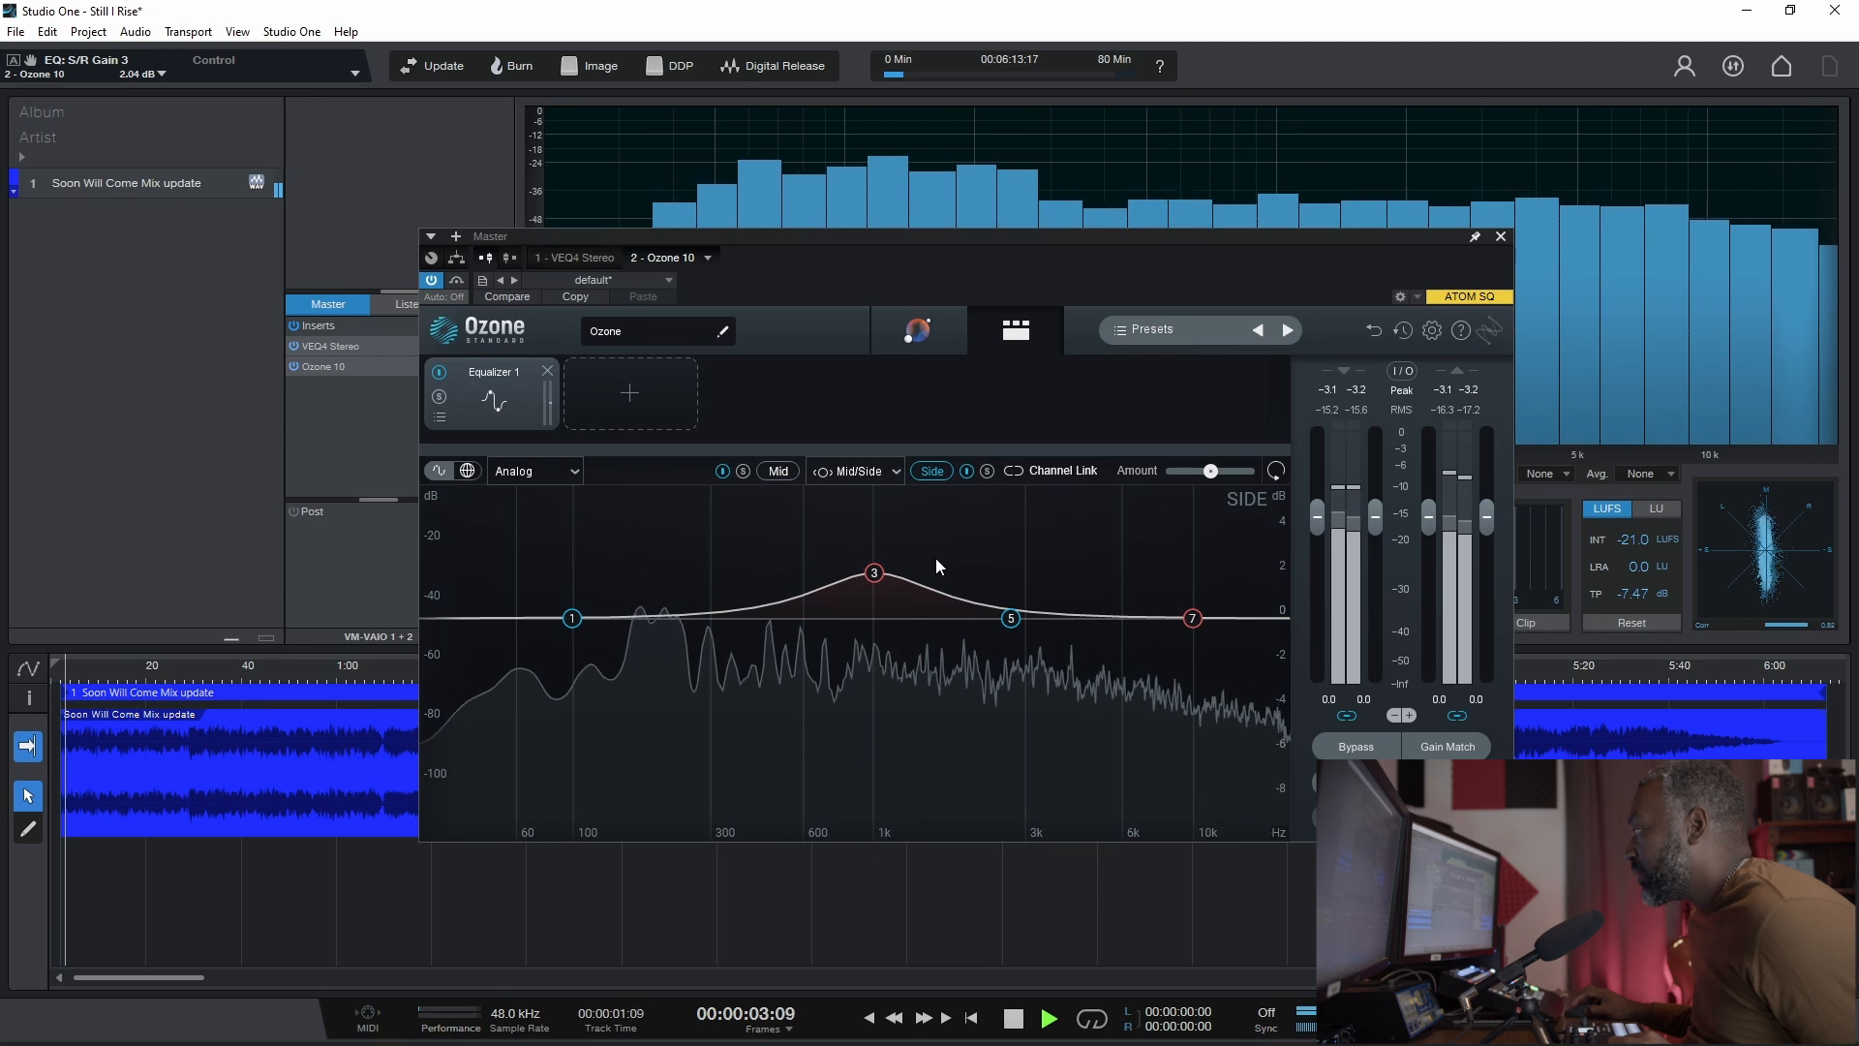
left_click(187, 670)
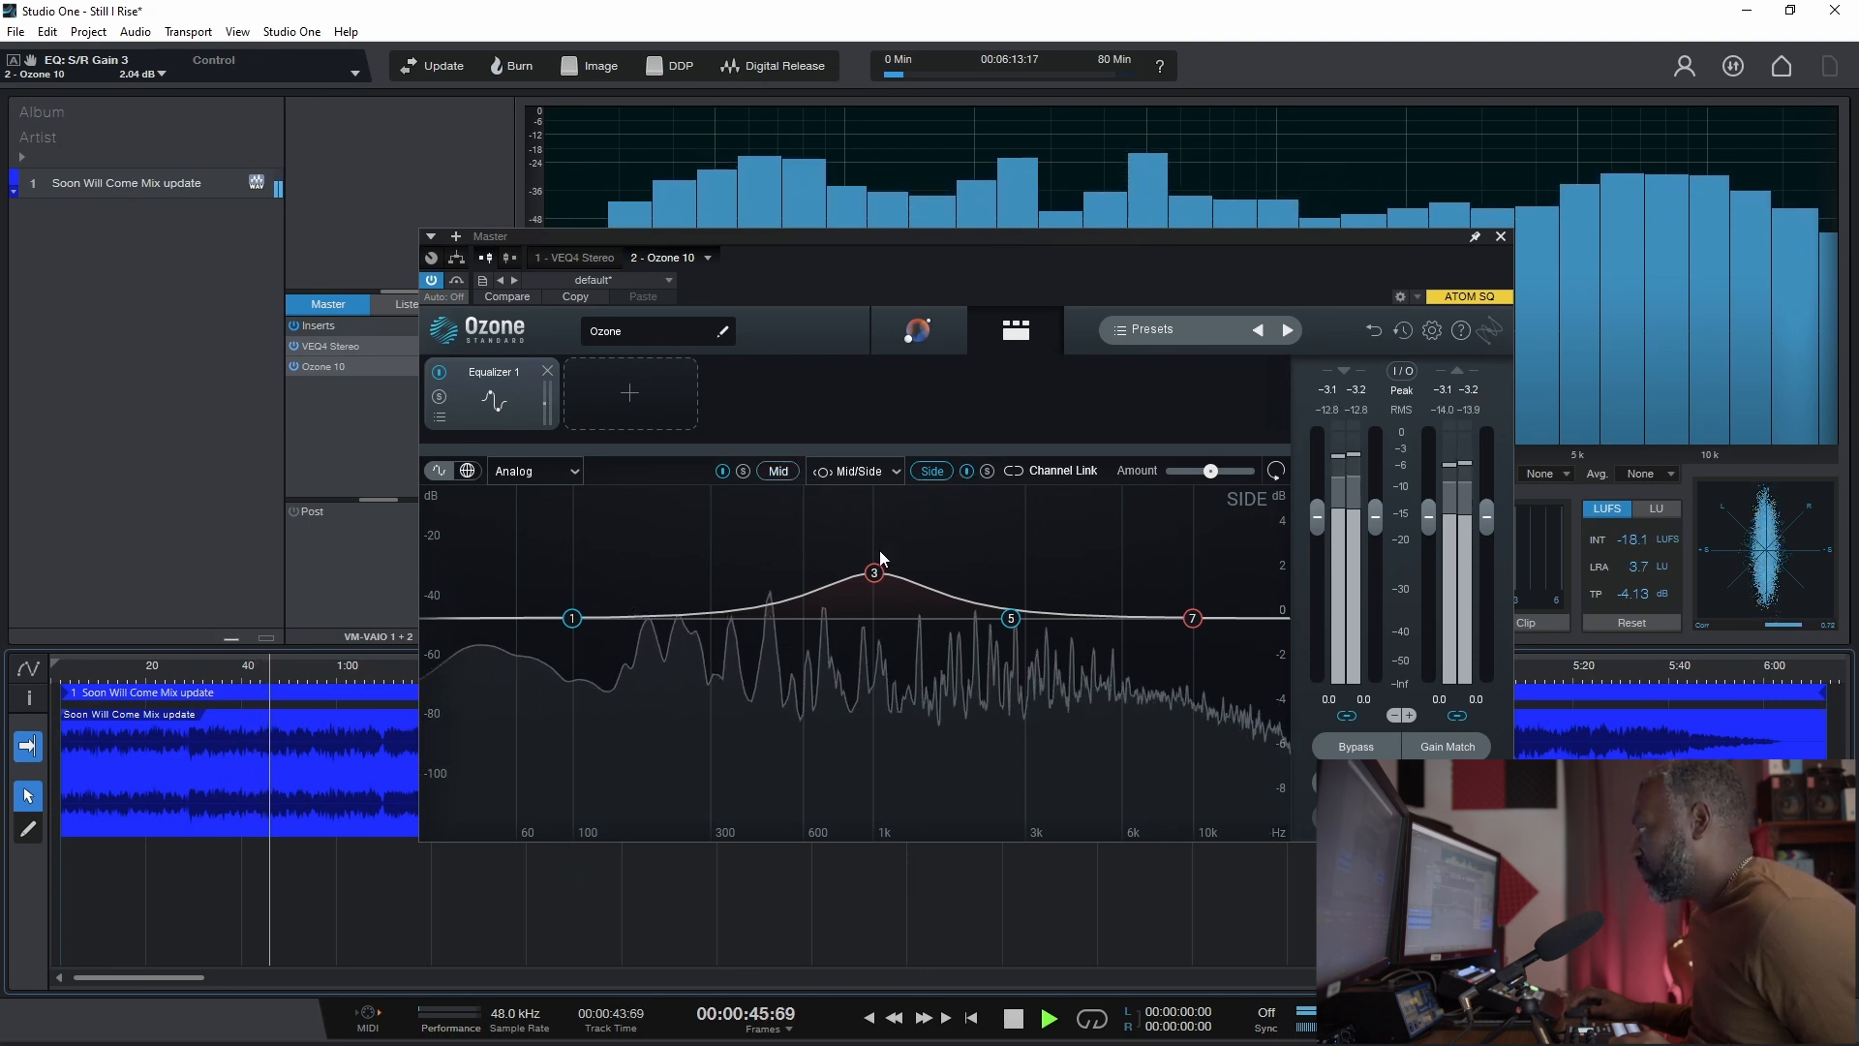
mouse_move(874, 572)
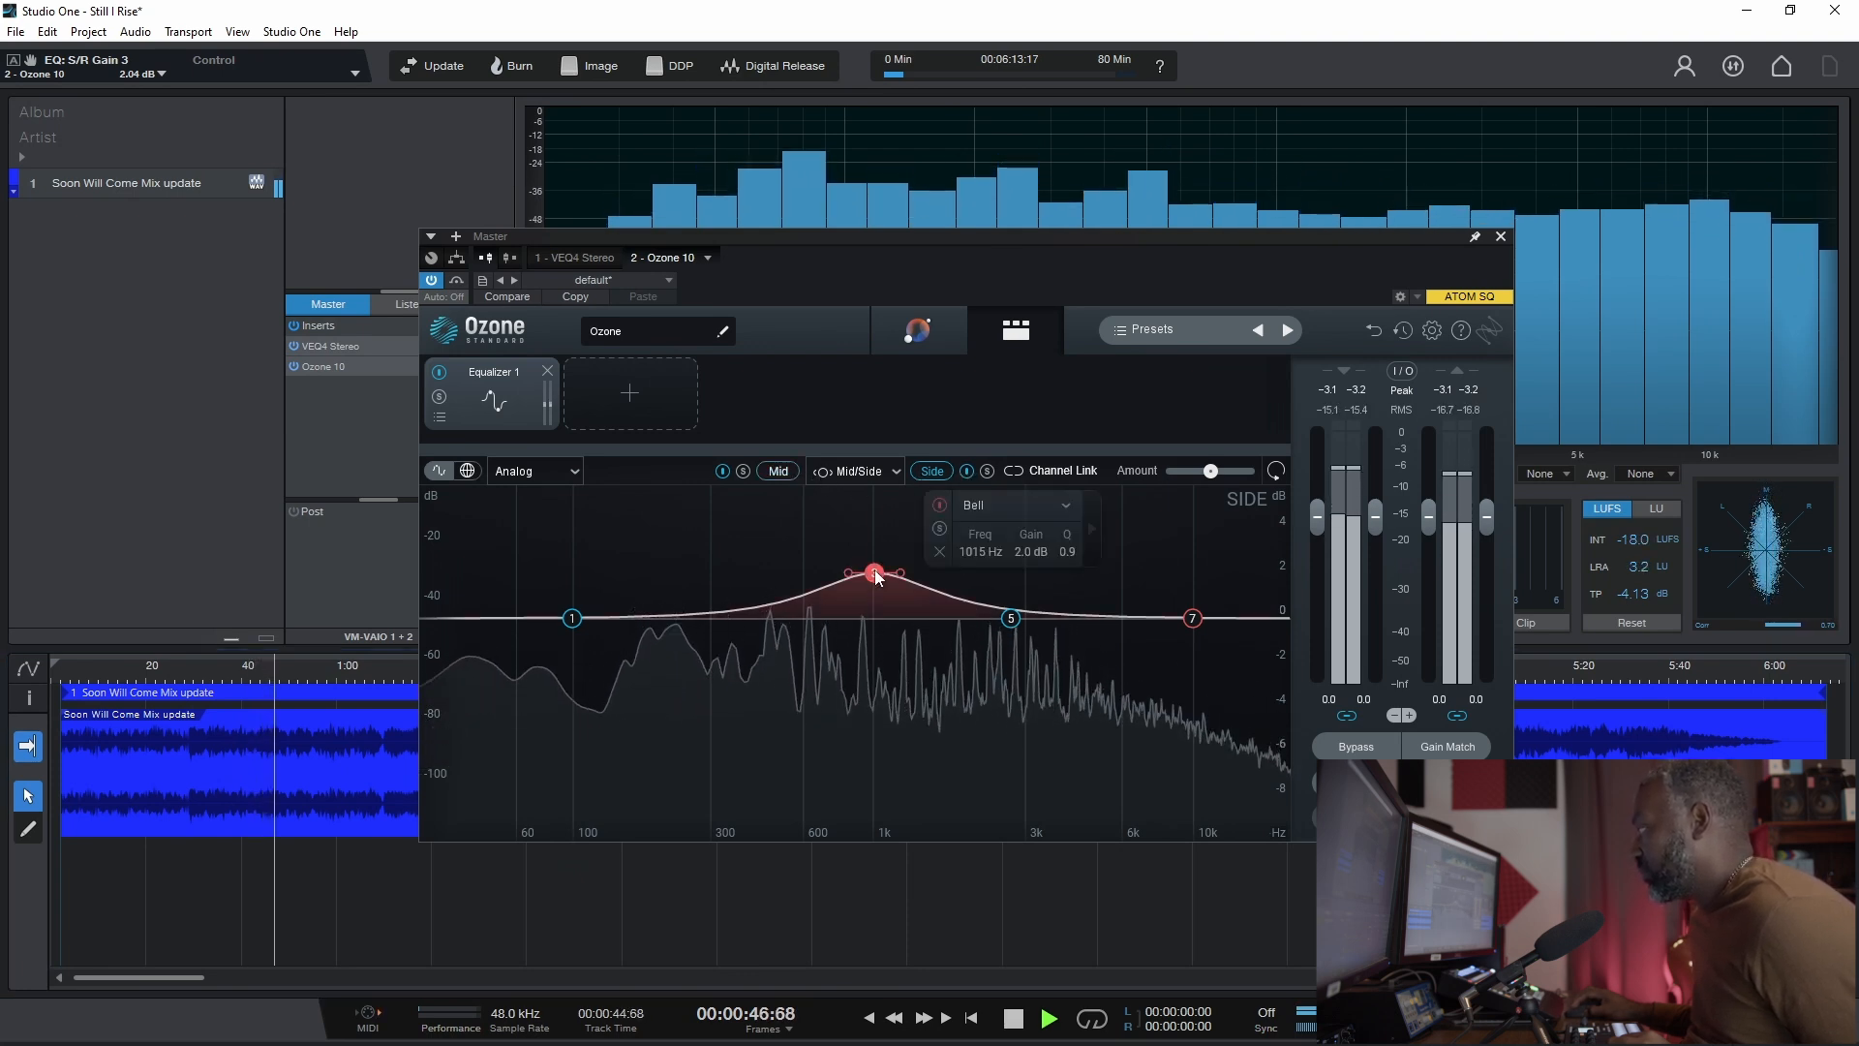
left_click(940, 505)
left_click_drag(874, 572, 882, 629)
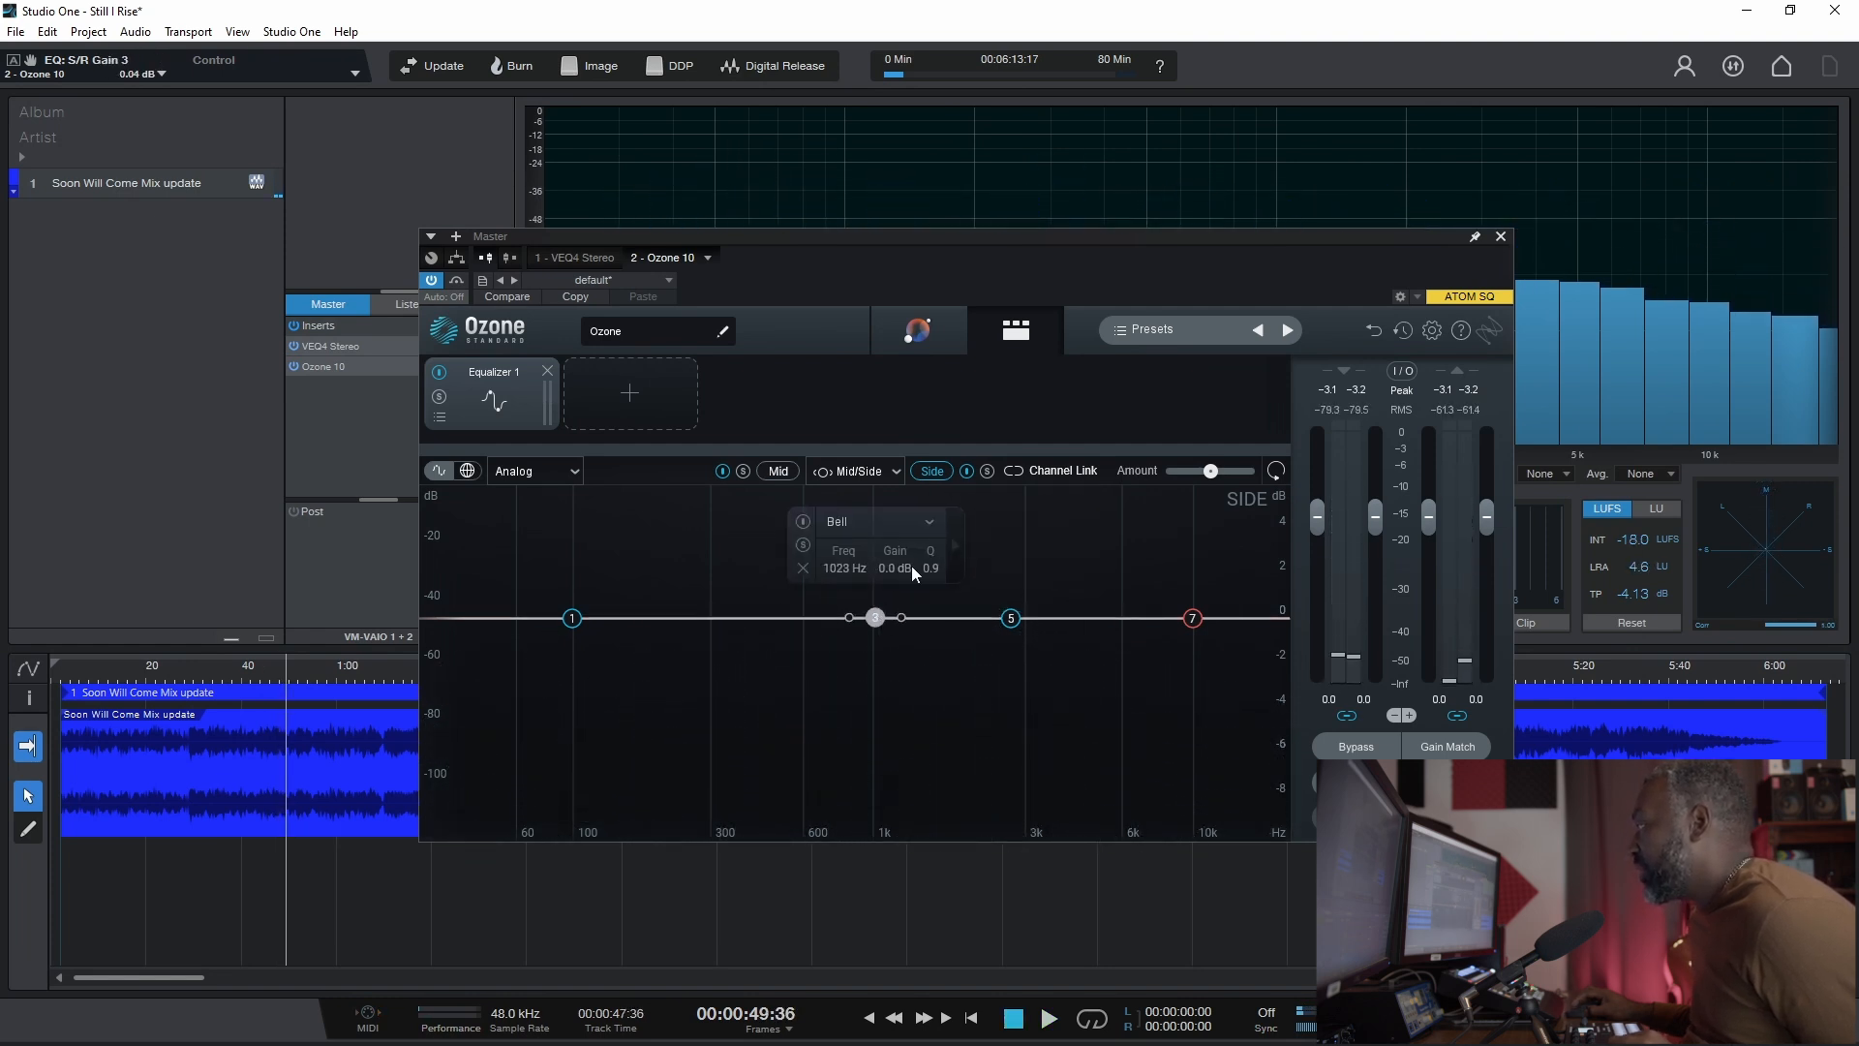
Step: On the Mid channel, boost band 3 by 2.0 dB at 1015 Hz and play the track to hear it
left_click(778, 471)
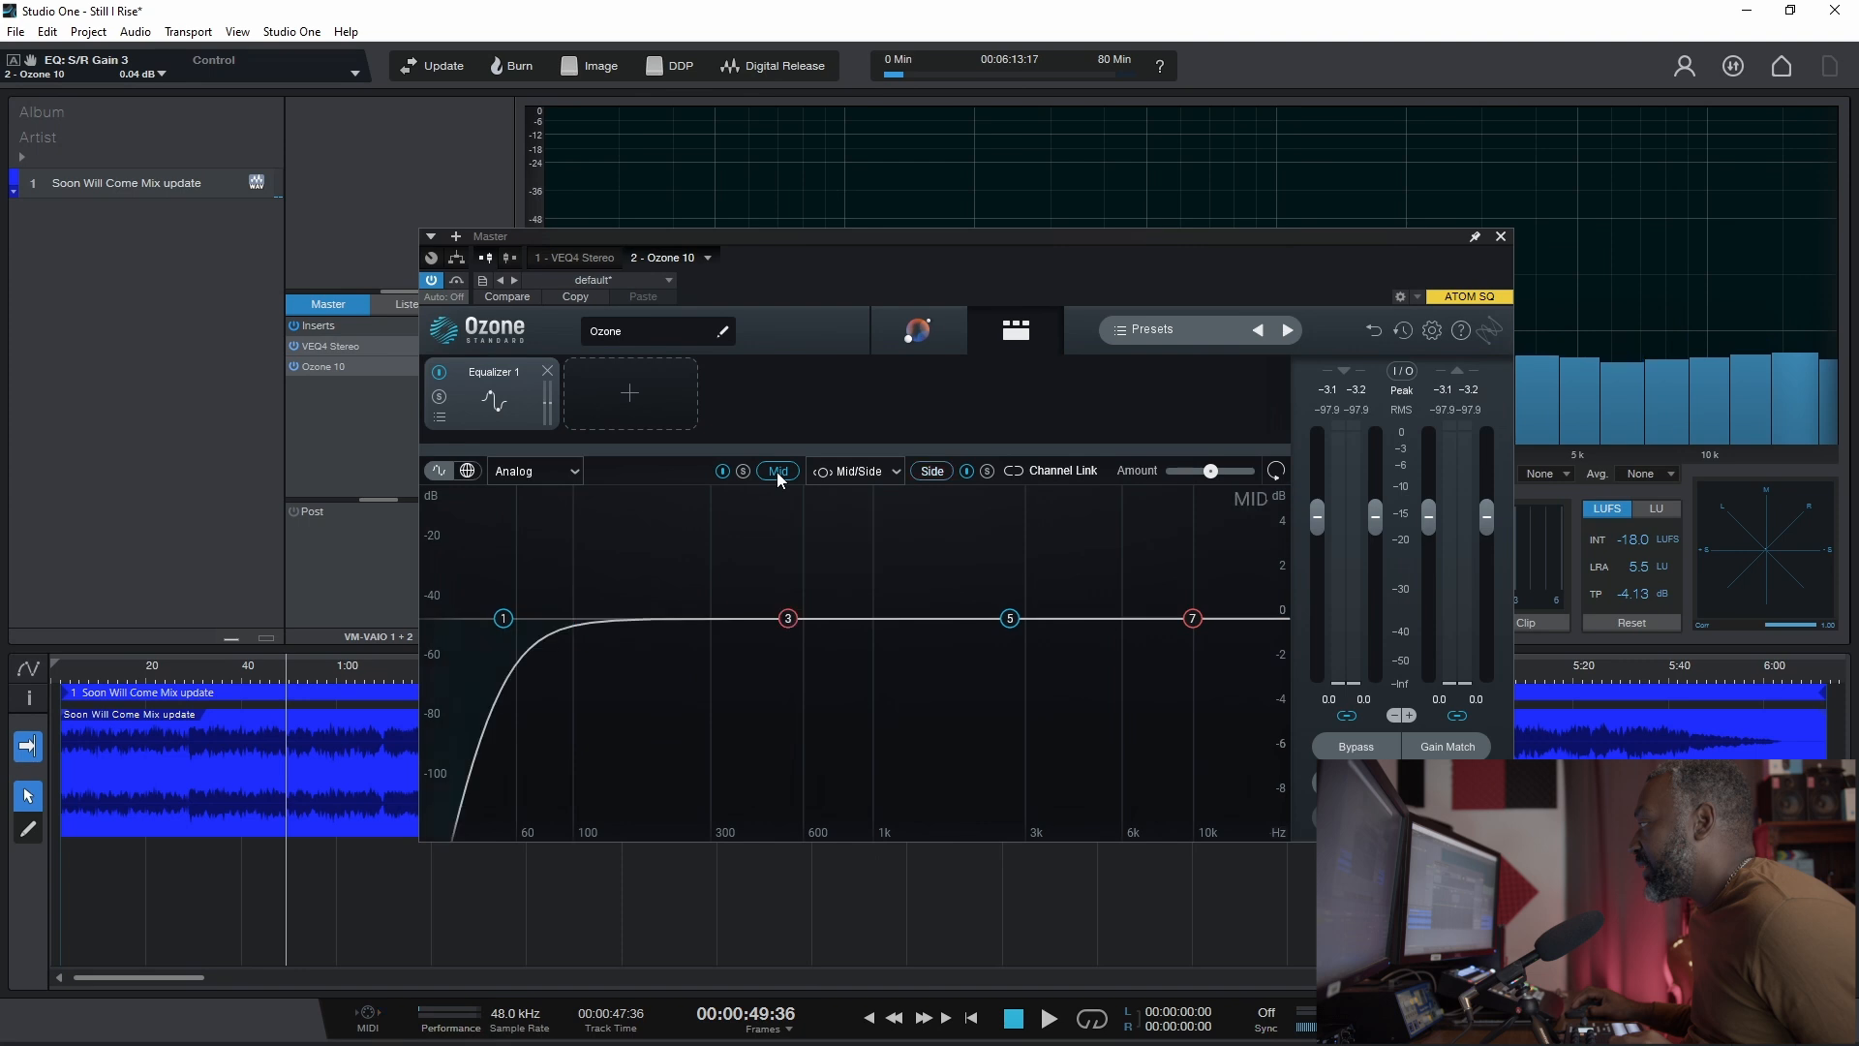
left_click_drag(788, 618, 879, 581)
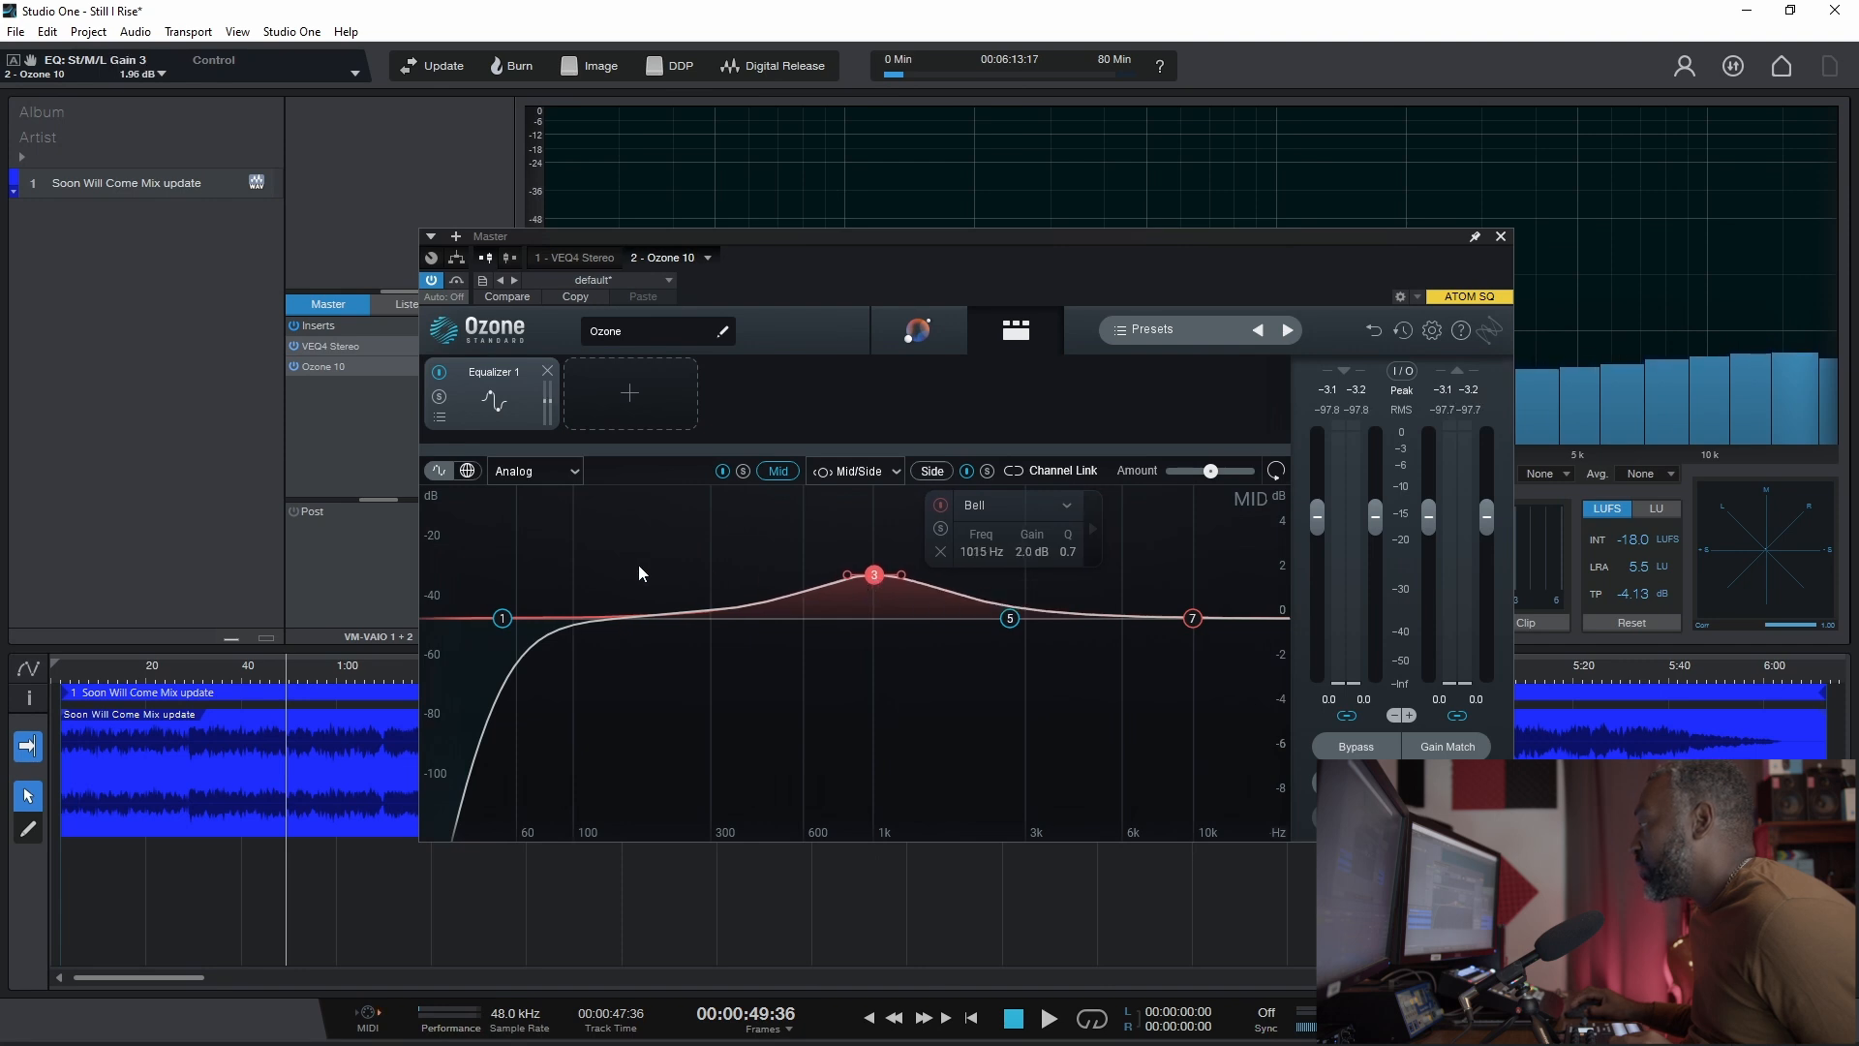
key("space")
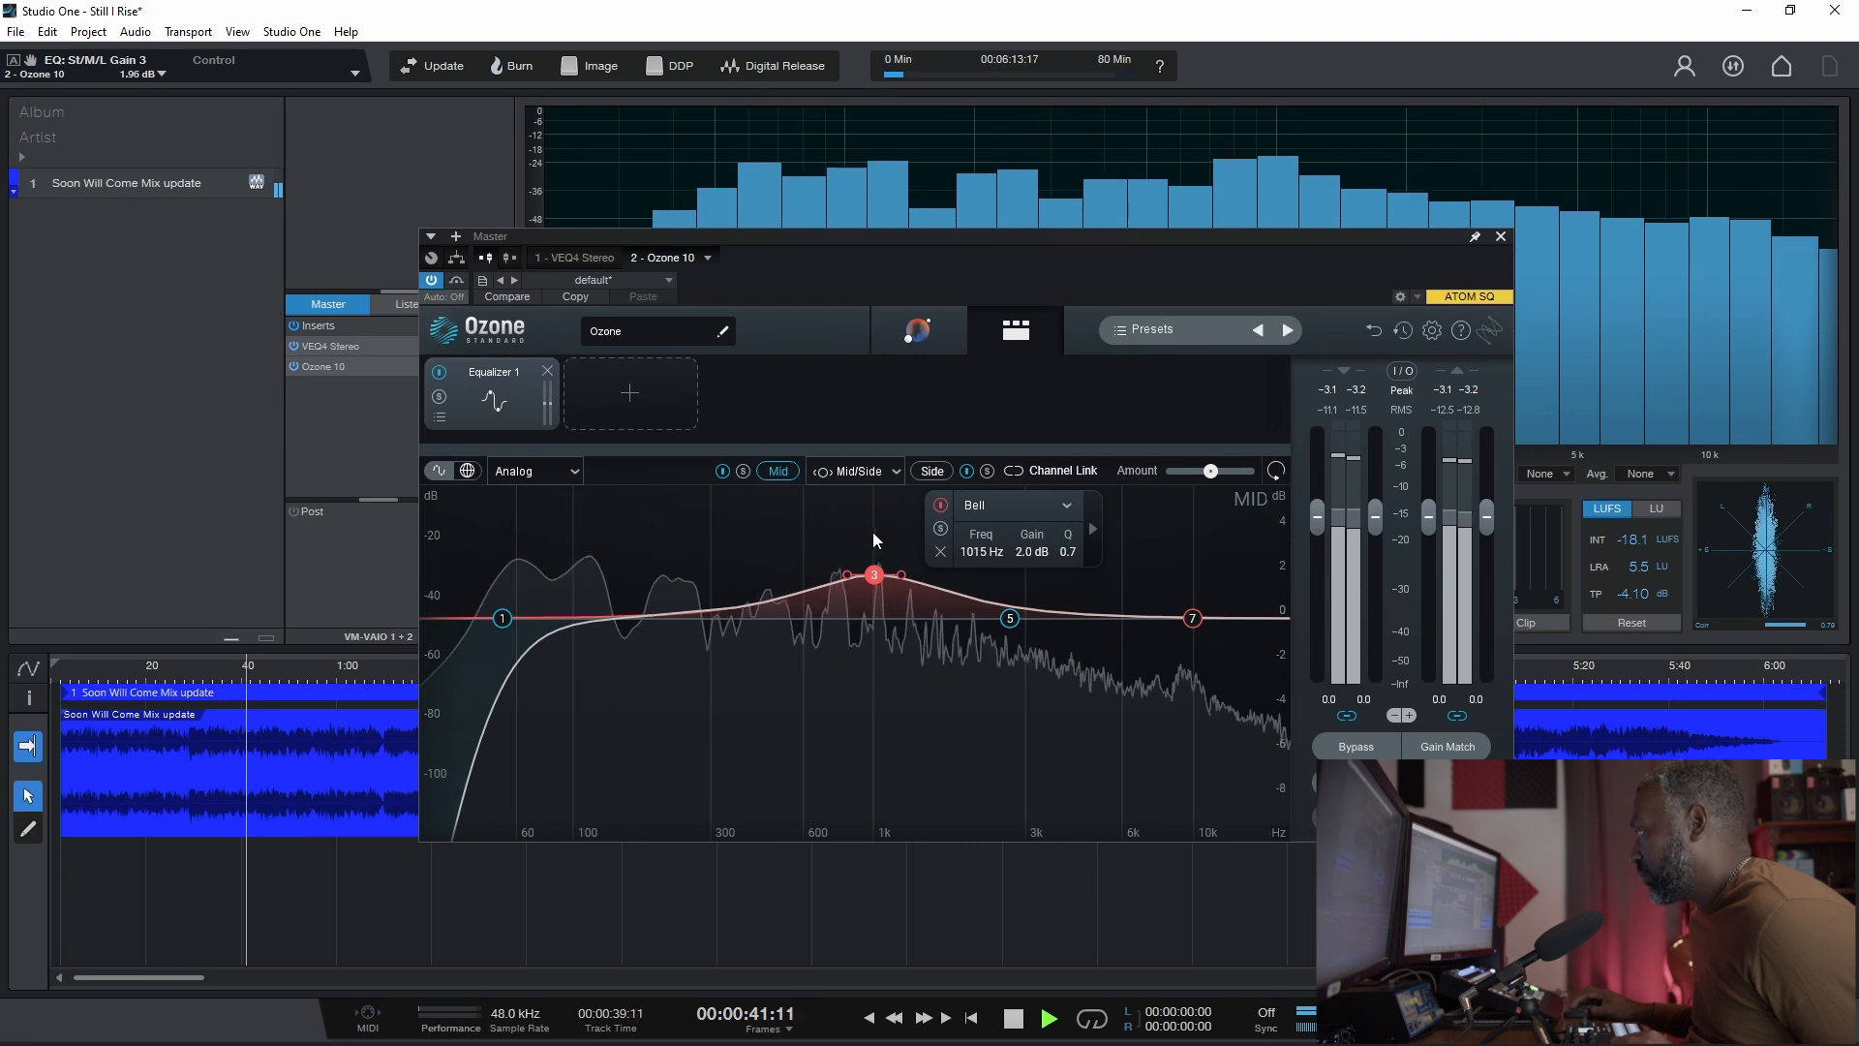
Step: Change Mid band 7 to a Flat Low-Pass at about 13007 Hz with a 24 dB/oct slope, checking it during playback
left_click(1191, 620)
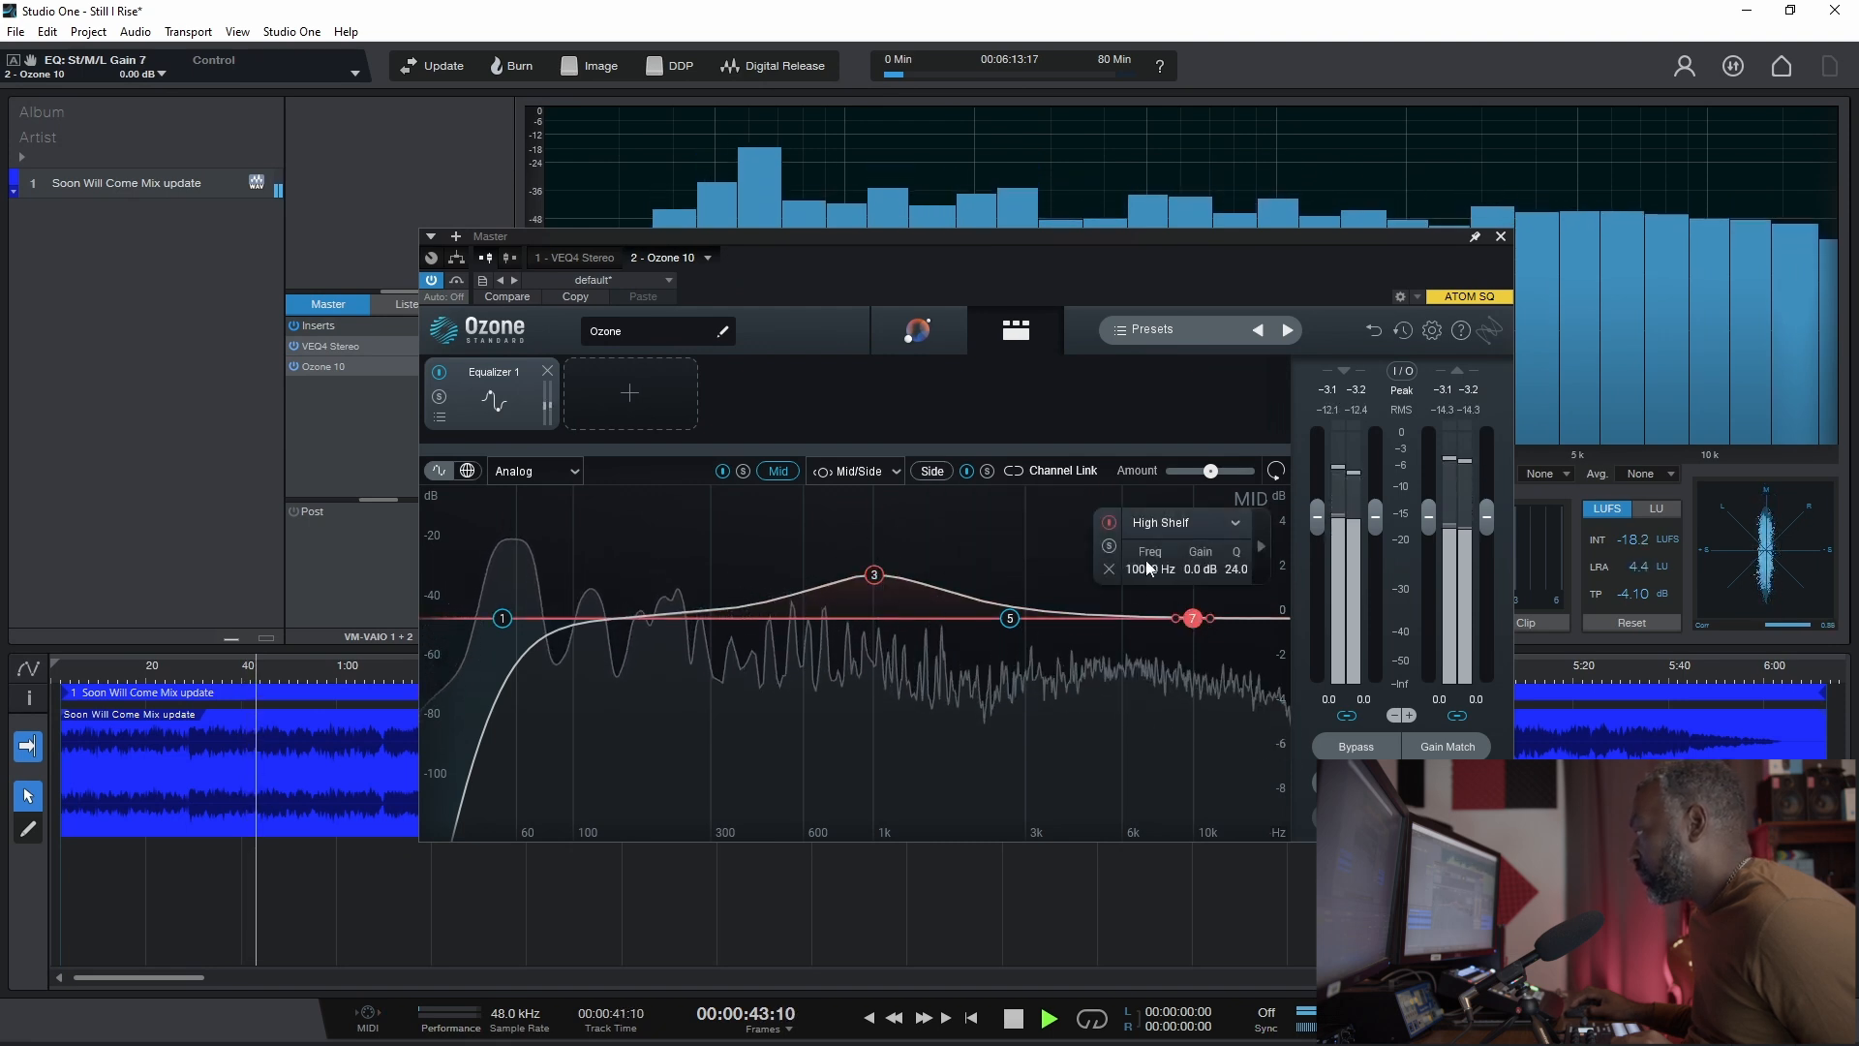
left_click(1235, 521)
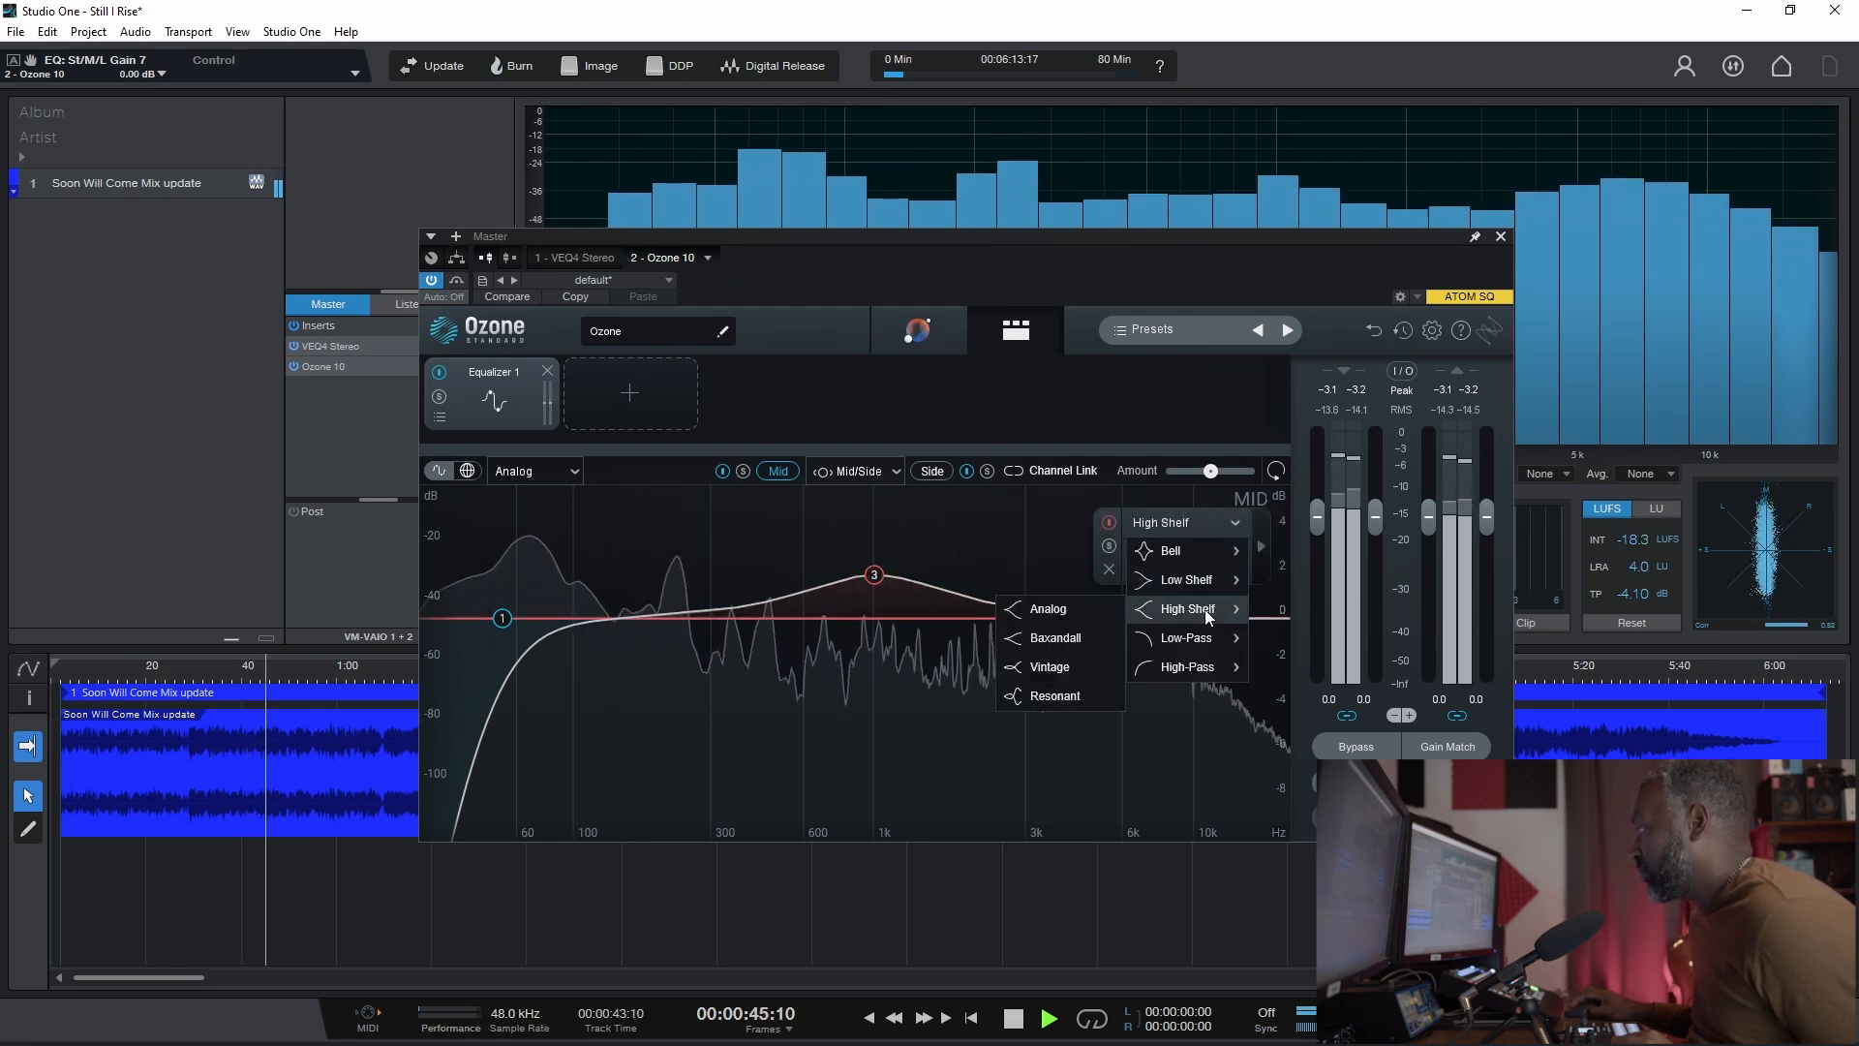
left_click(1208, 647)
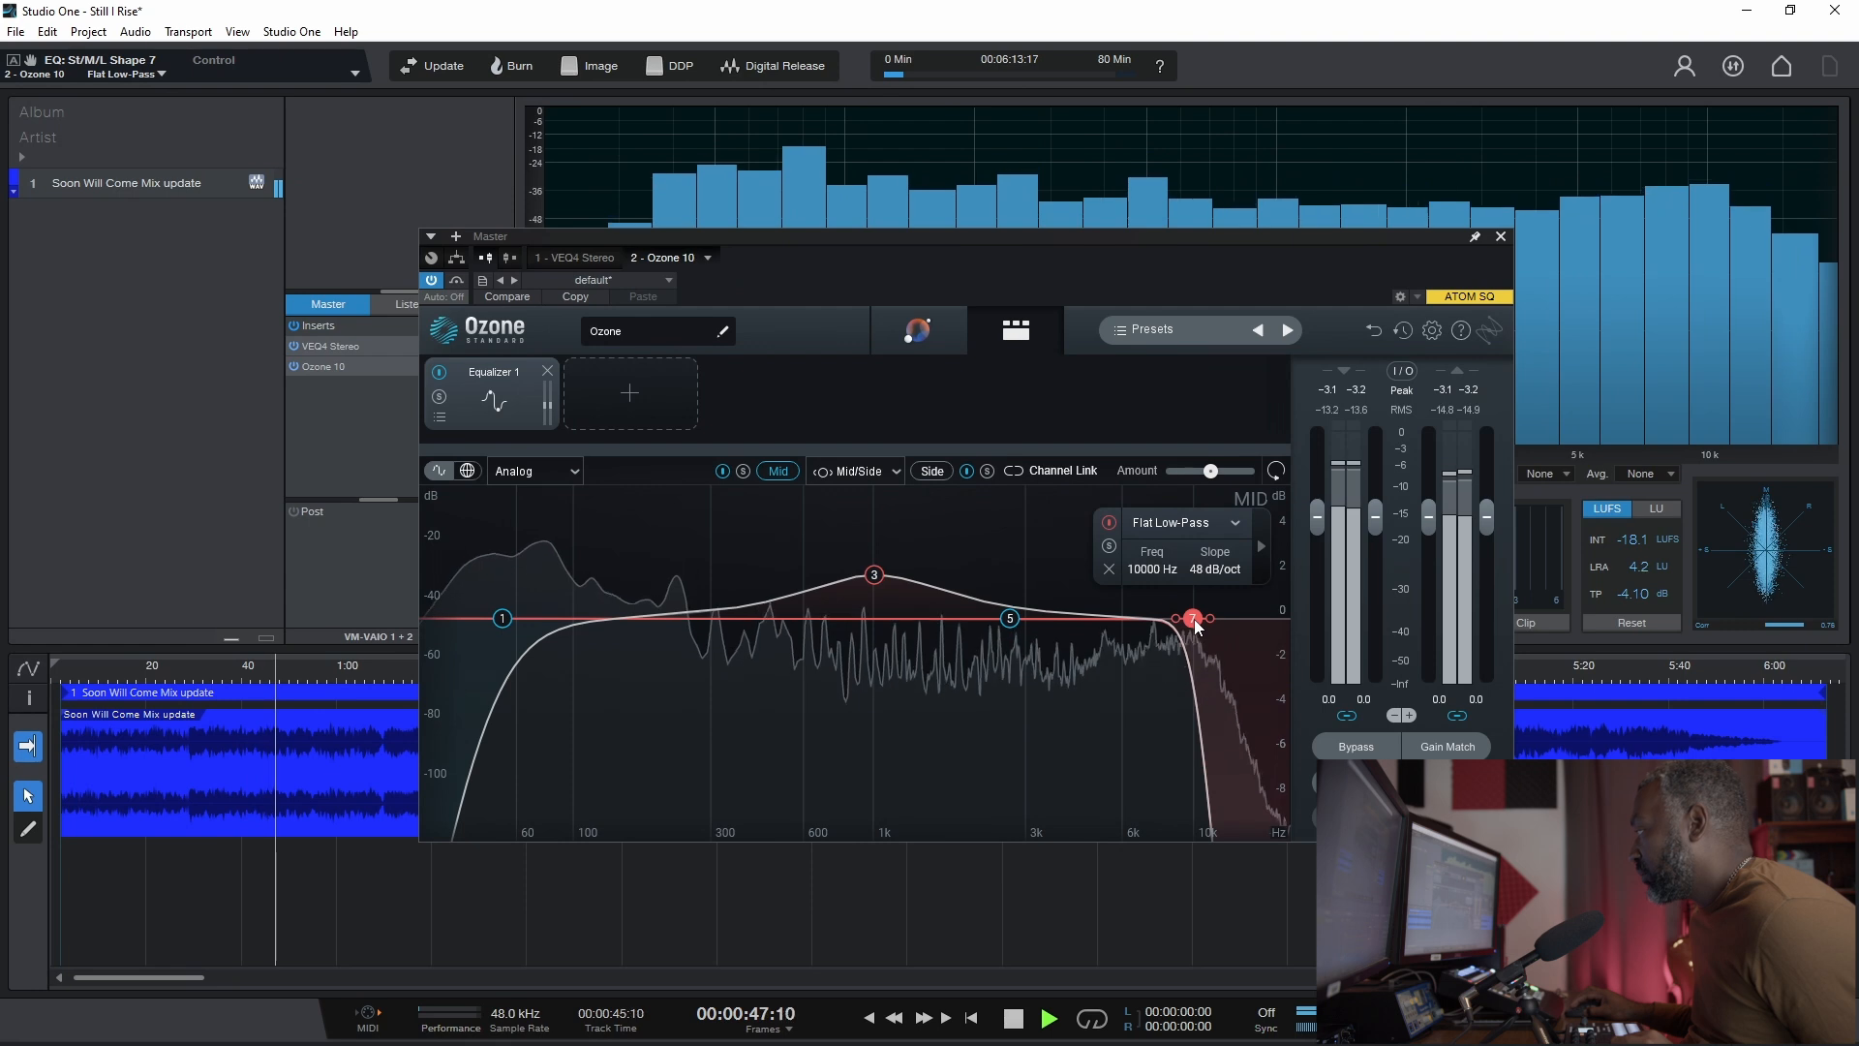
key("space")
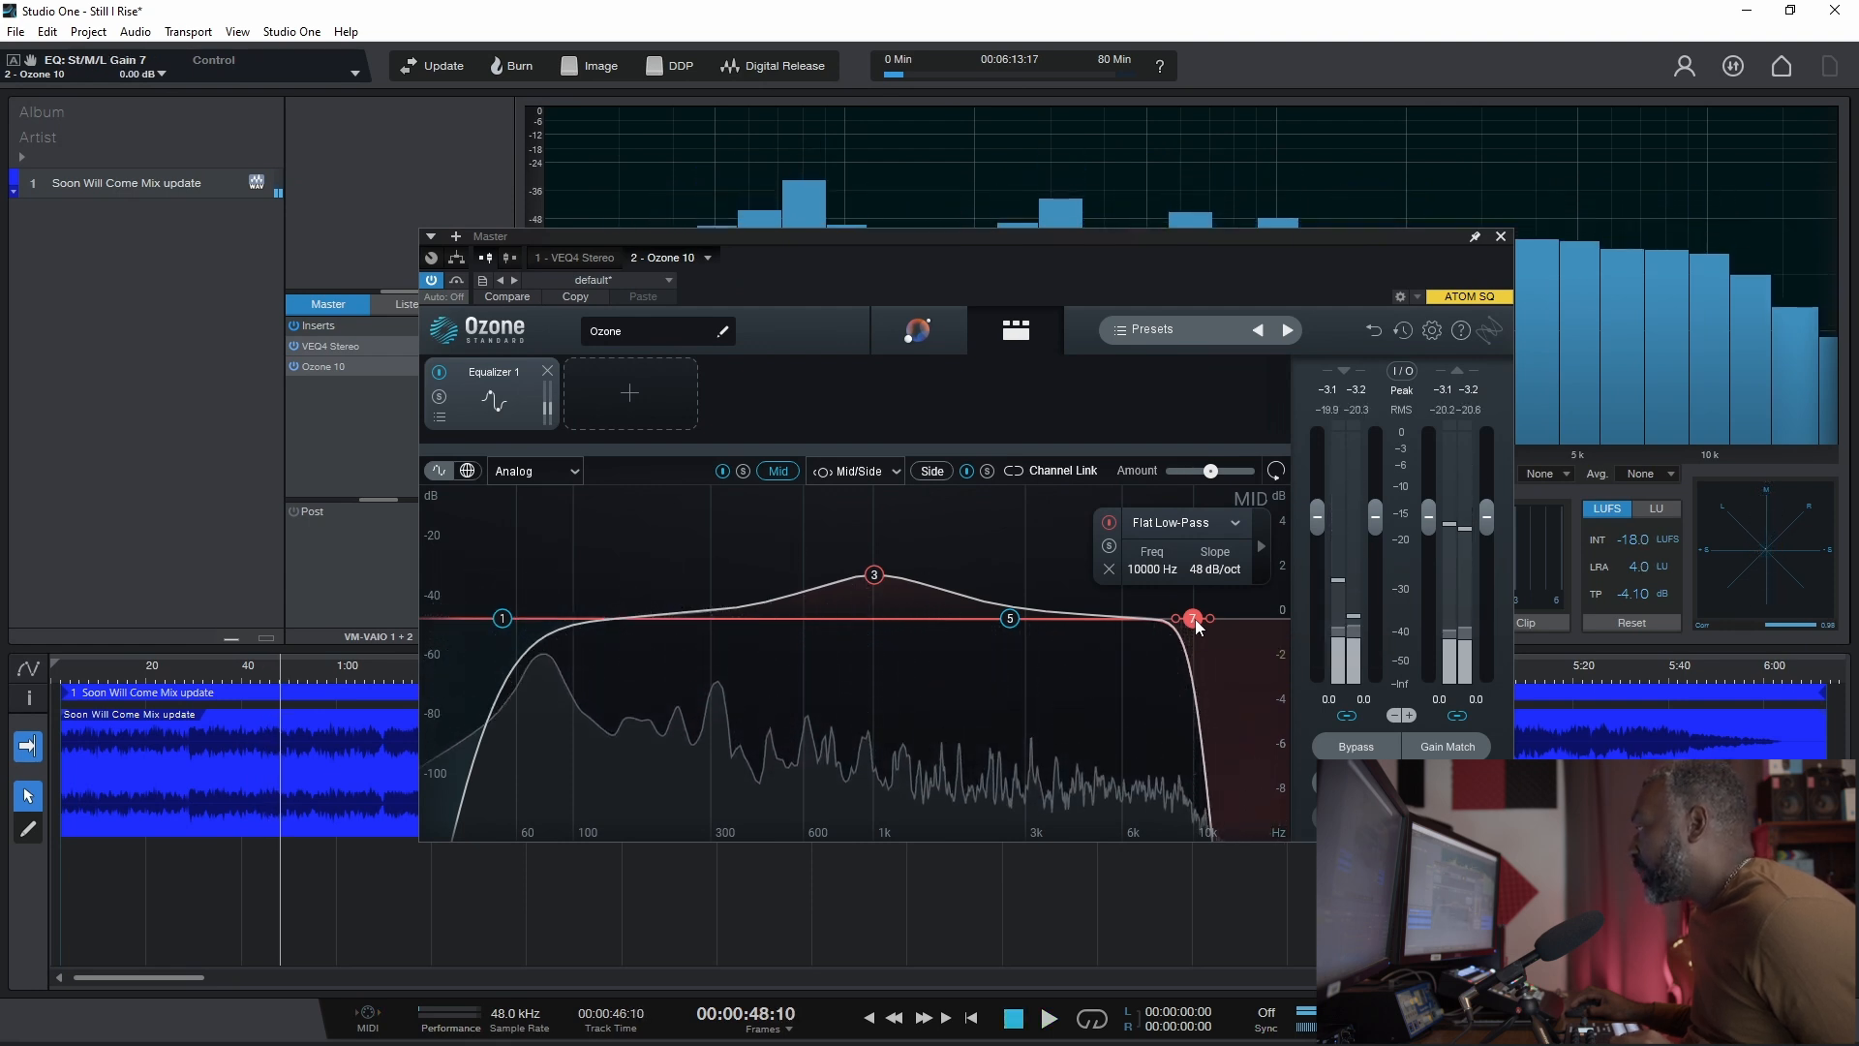
left_click_drag(1198, 624, 1247, 621)
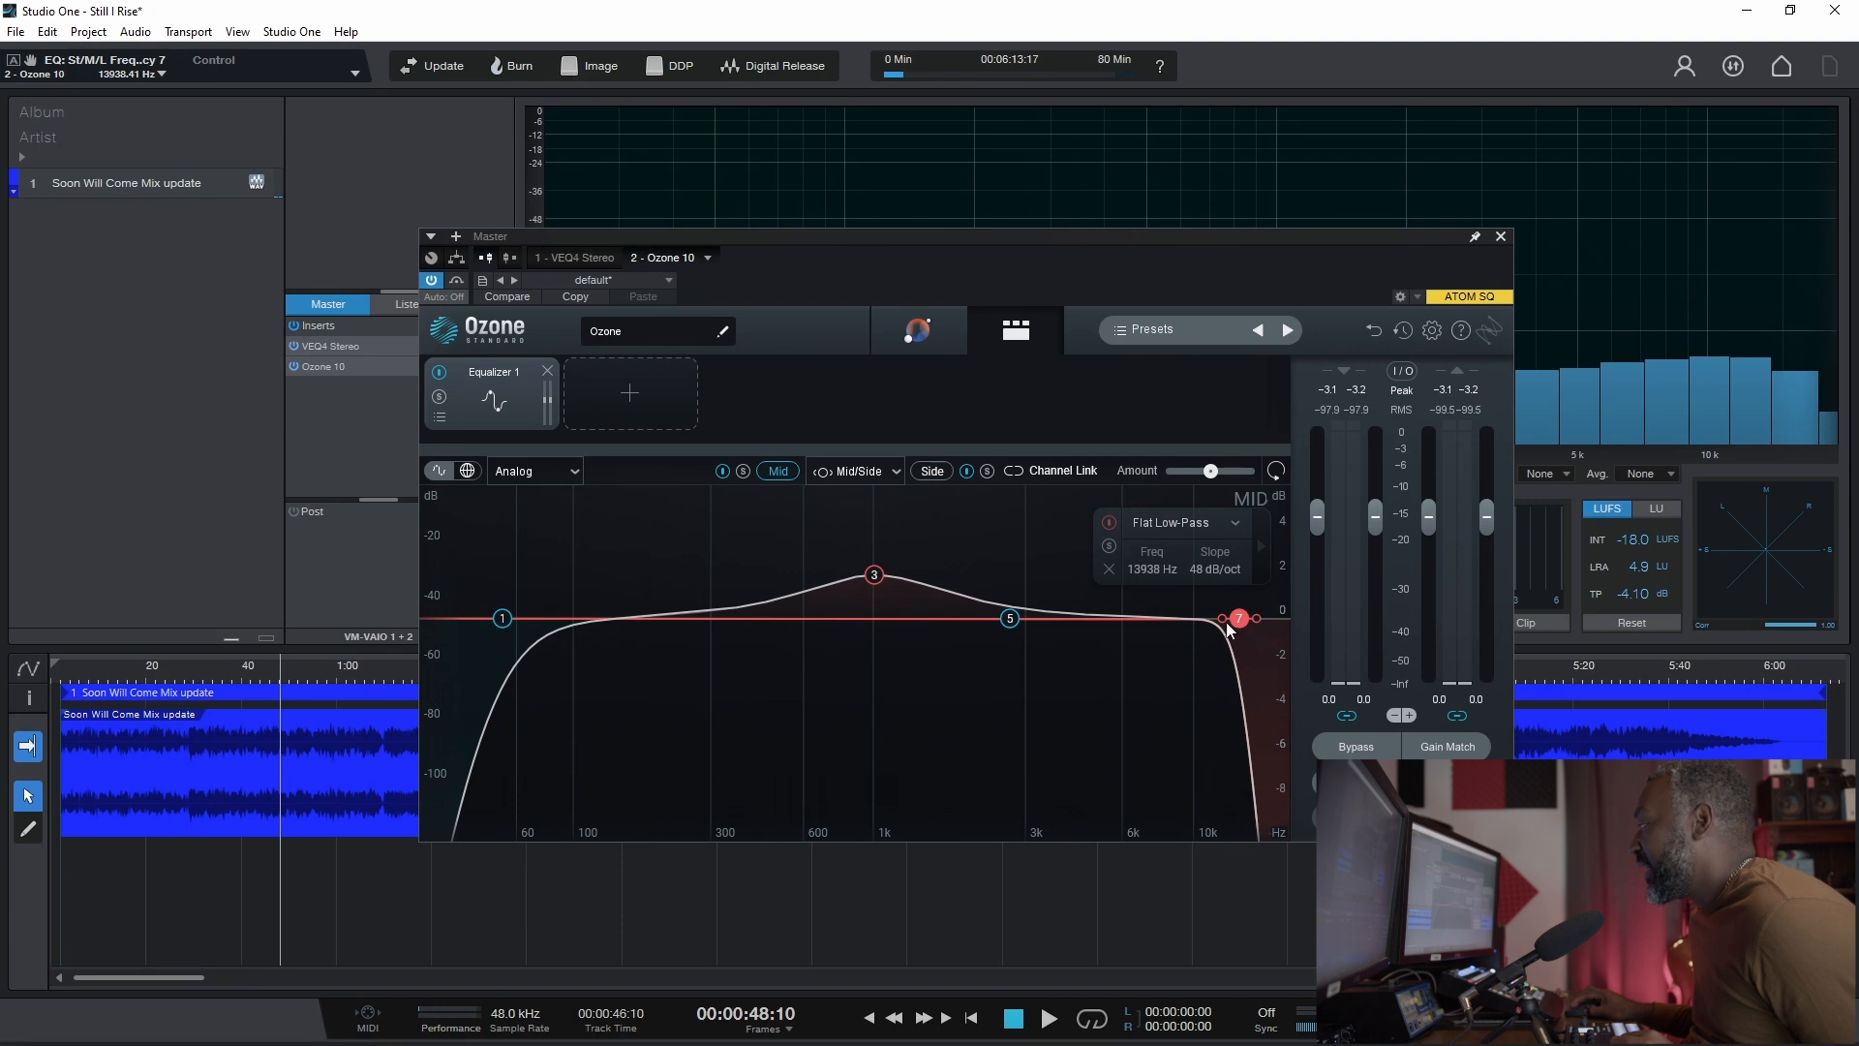
scroll(1222, 622, "down", 1)
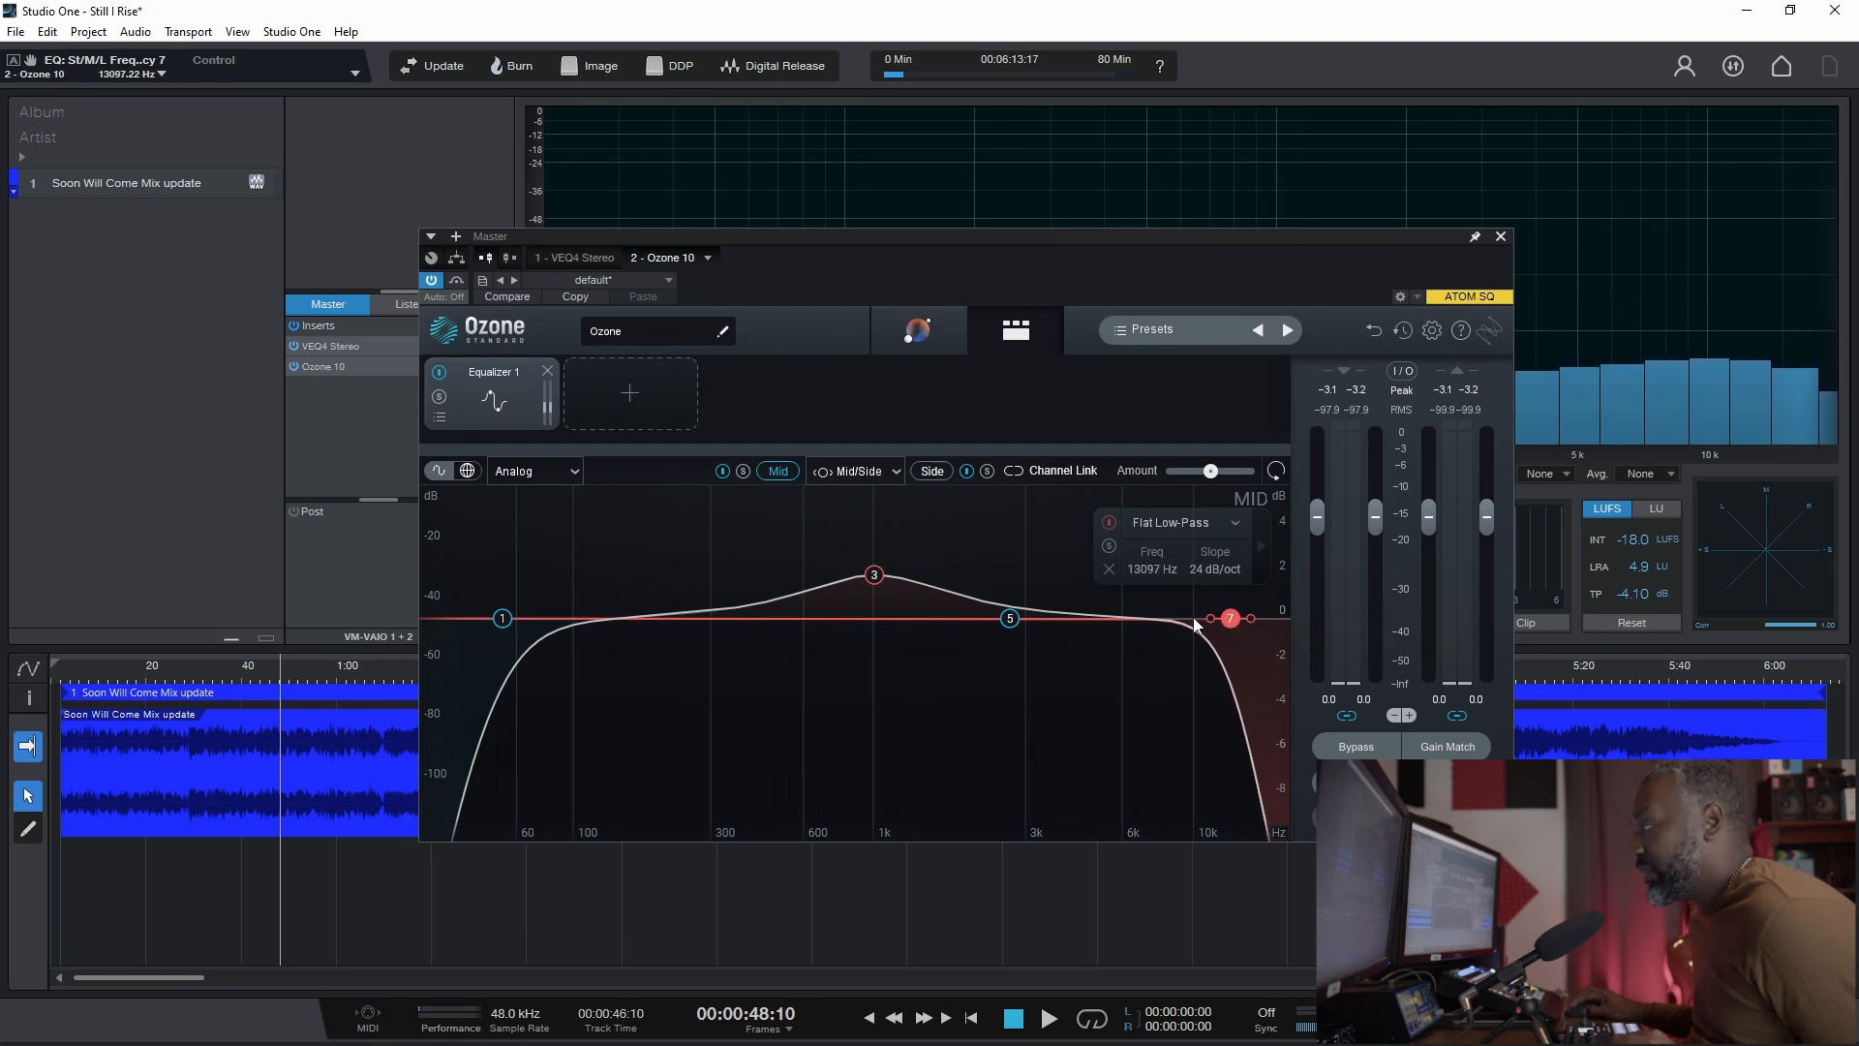
key("space")
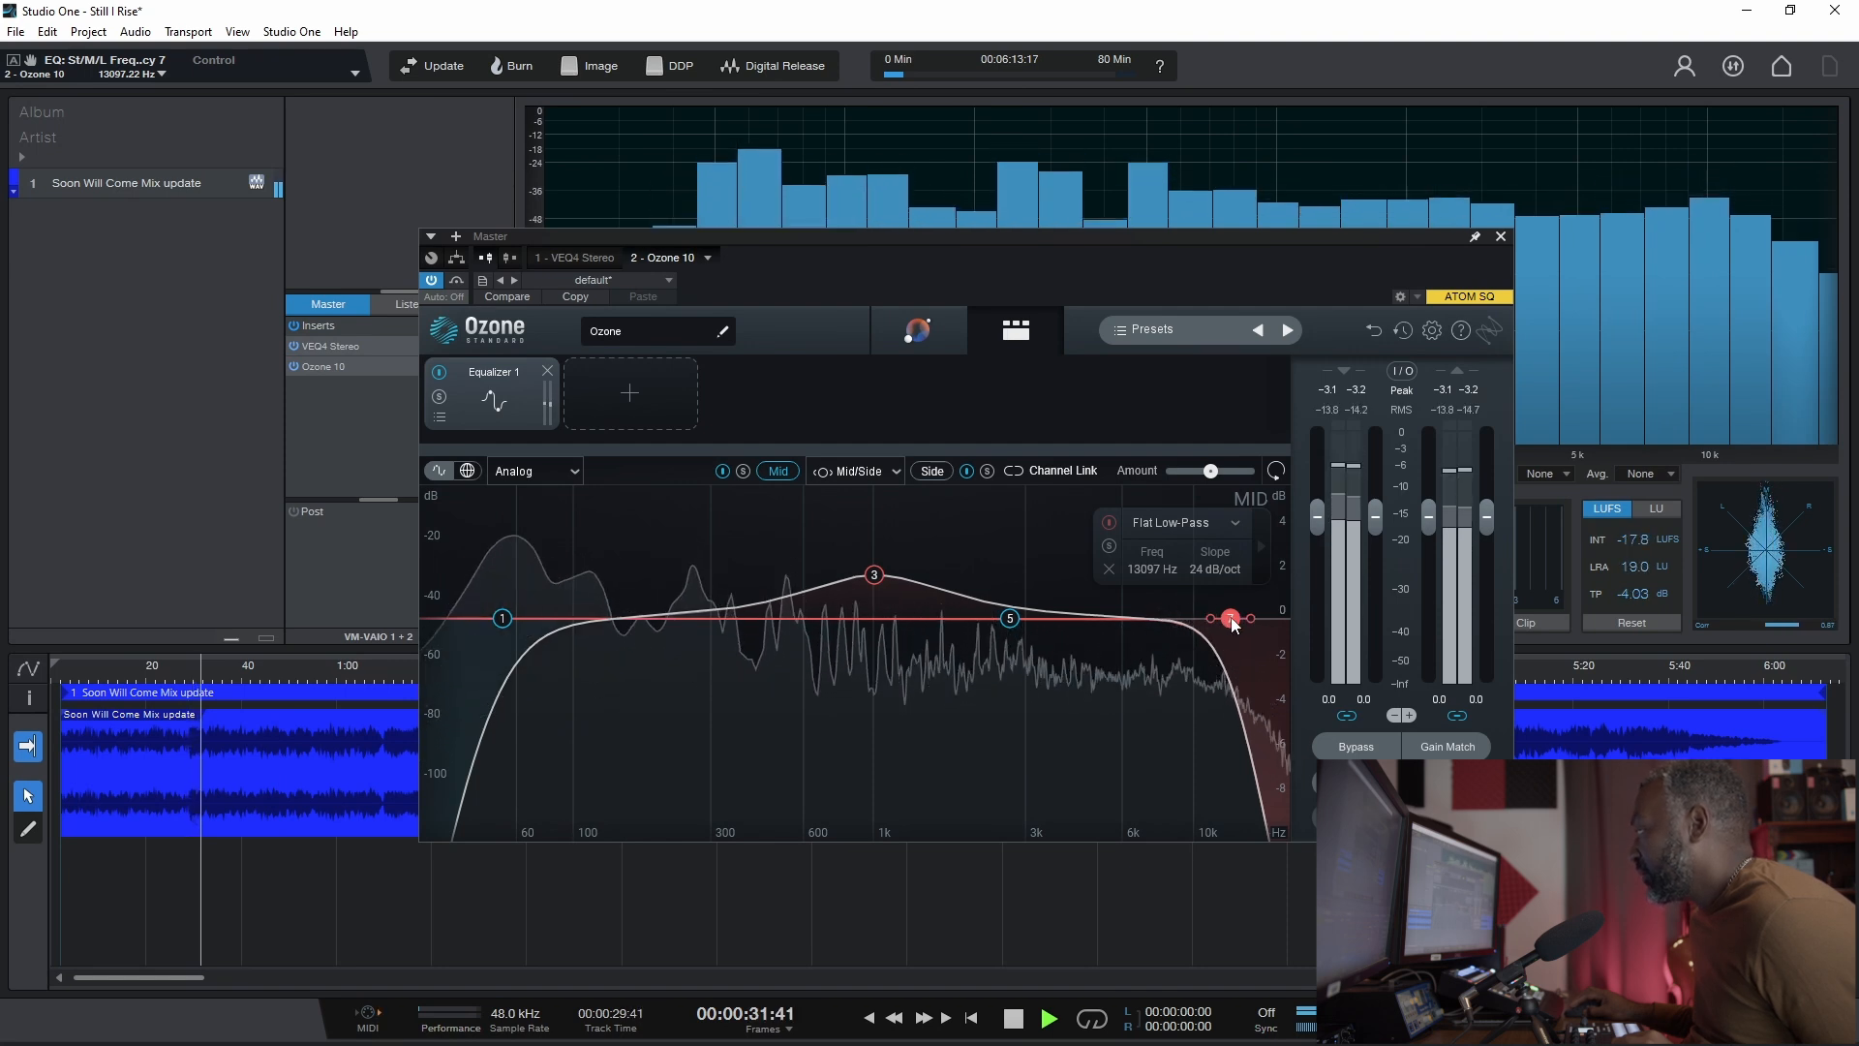
left_click_drag(1231, 619, 1230, 620)
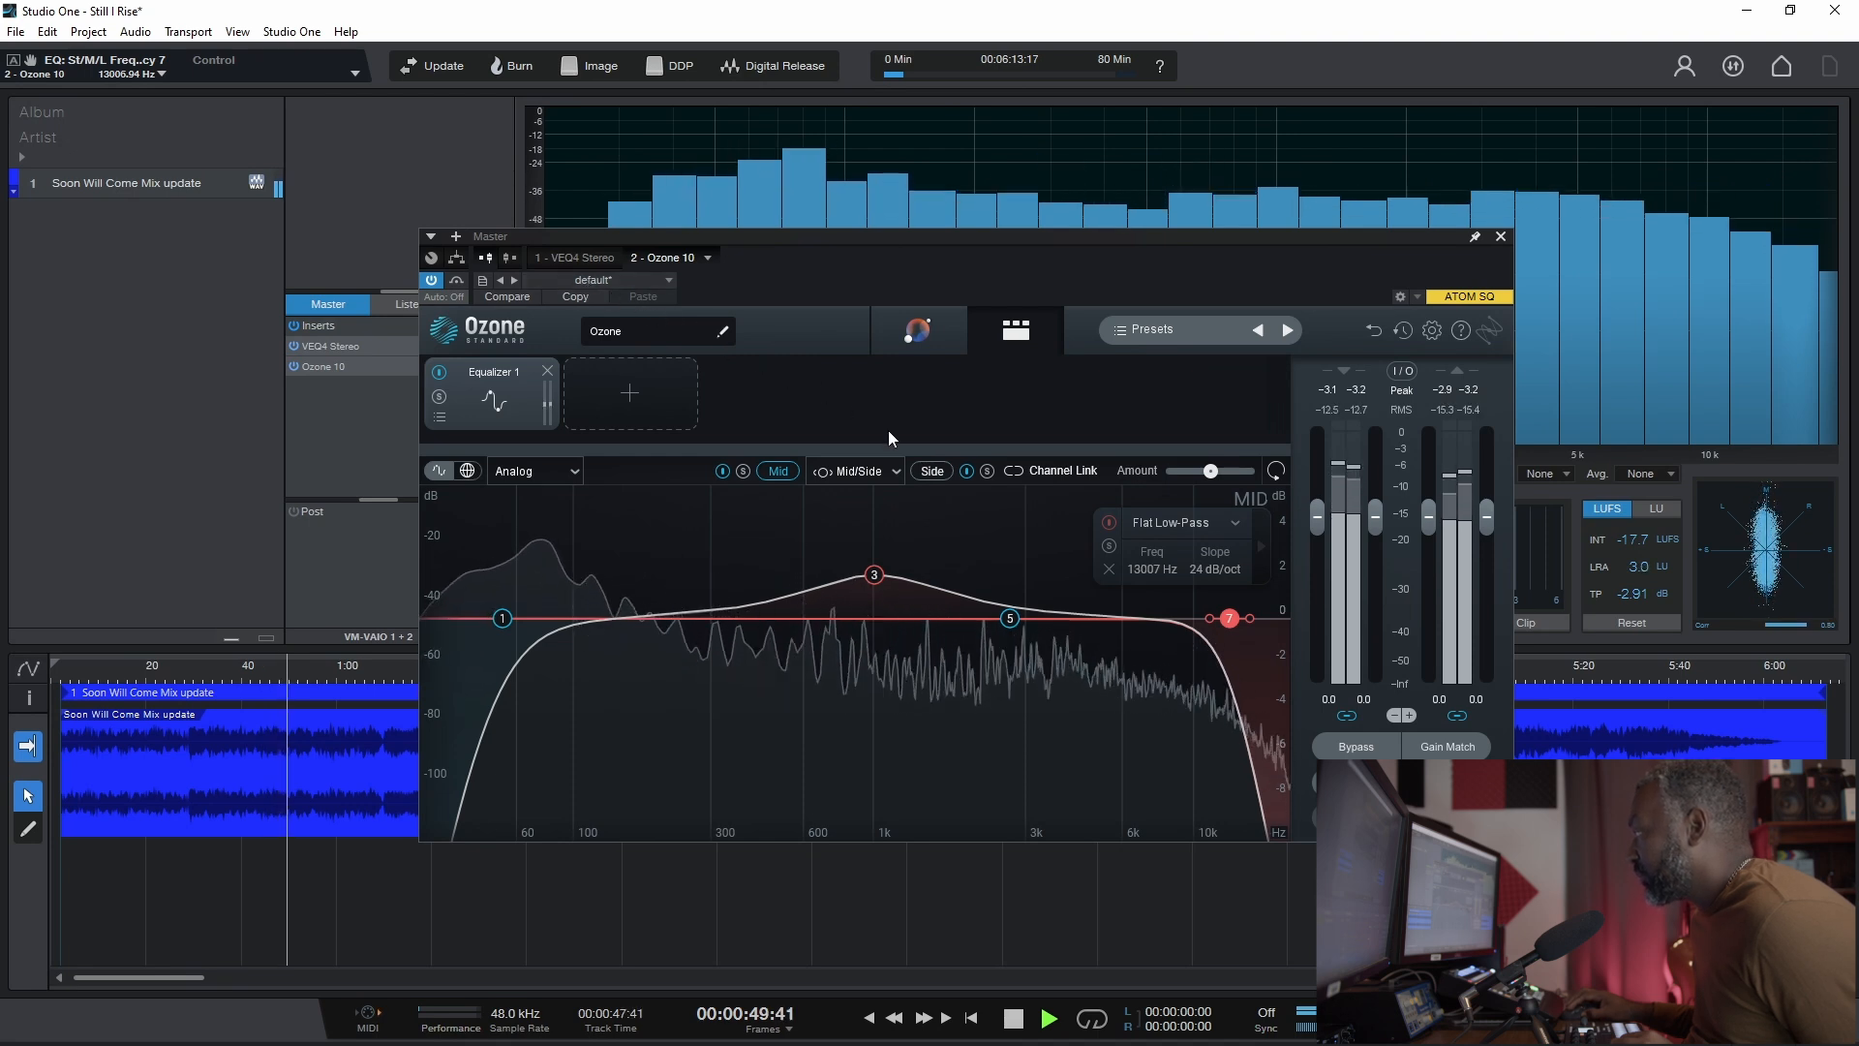
Step: Boost Mid band 5 as a Bell by 2.0 dB at 13861 Hz with a Q of 2.0, soloing it to check
left_click(1013, 620)
left_click_drag(1021, 626, 1234, 608)
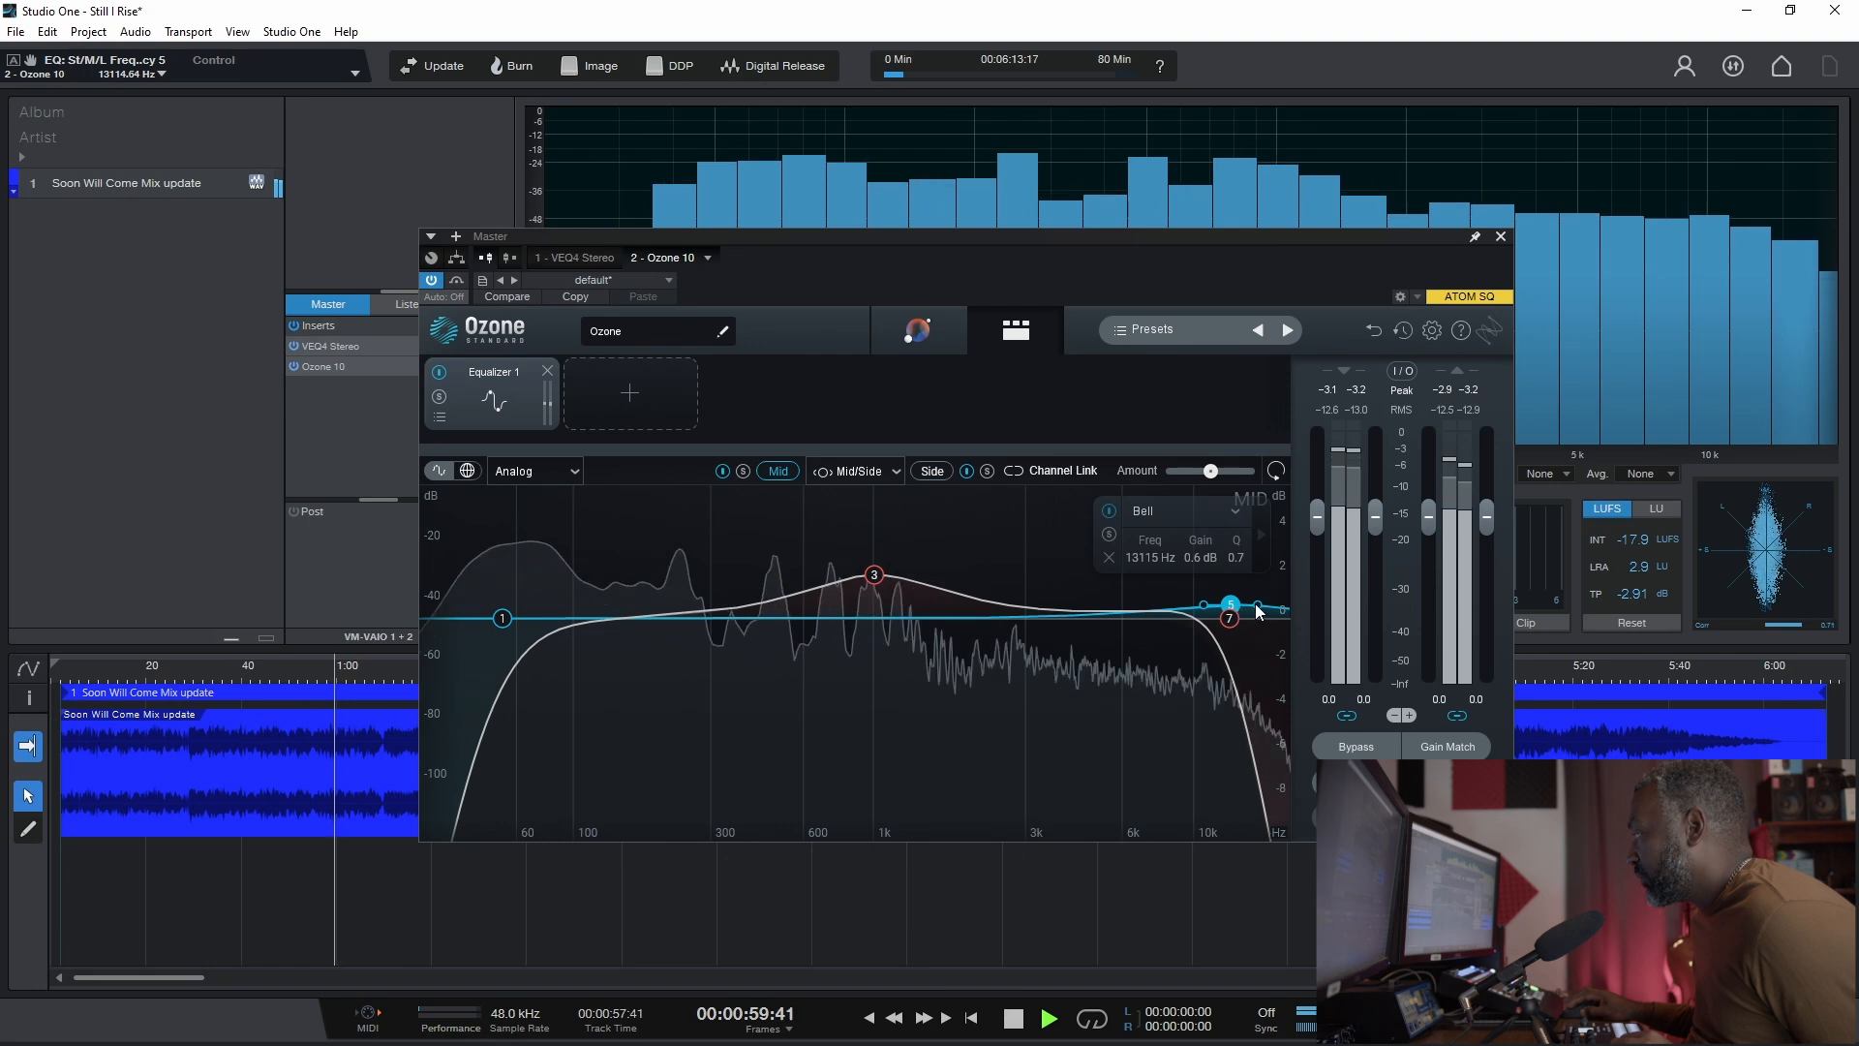
scroll(1234, 608, "up", 4)
left_click(1111, 534)
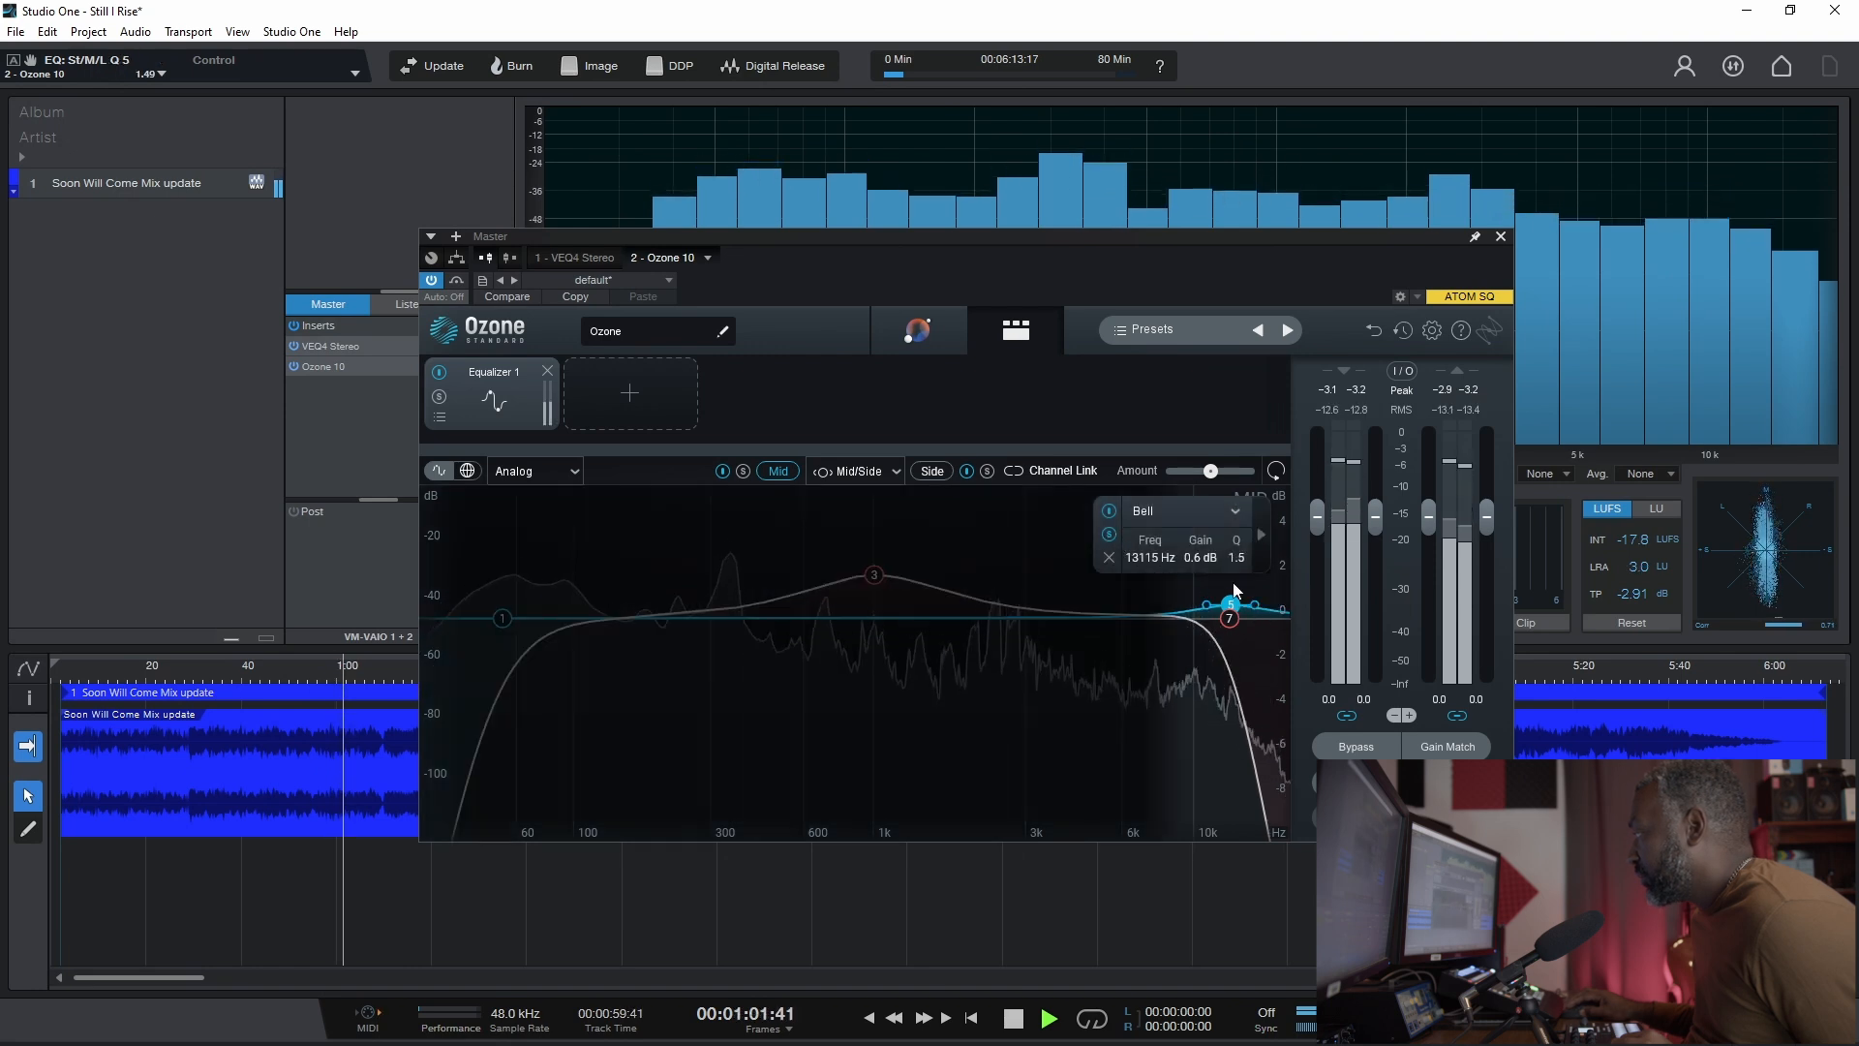
mouse_move(1257, 605)
left_mouse_down()
mouse_move(1219, 596)
mouse_move(1256, 595)
mouse_move(1229, 583)
mouse_move(1244, 575)
left_mouse_up()
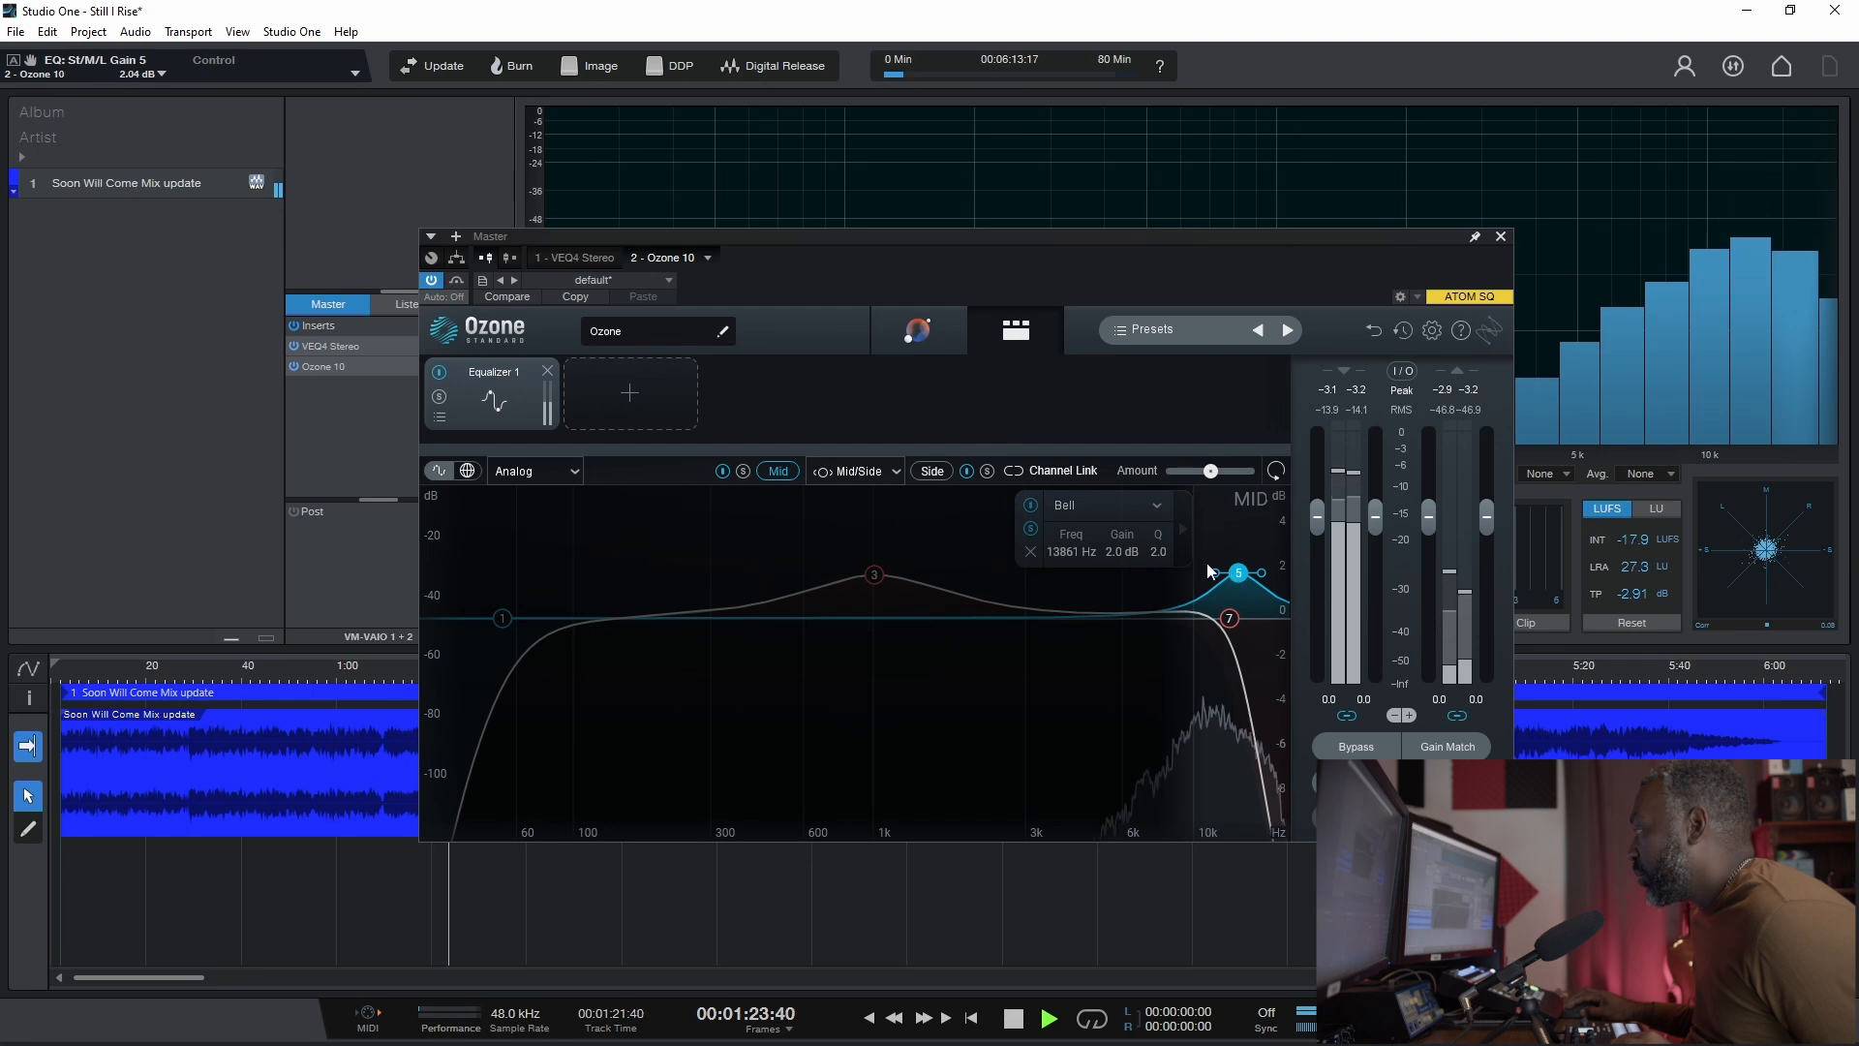
left_click(947, 525)
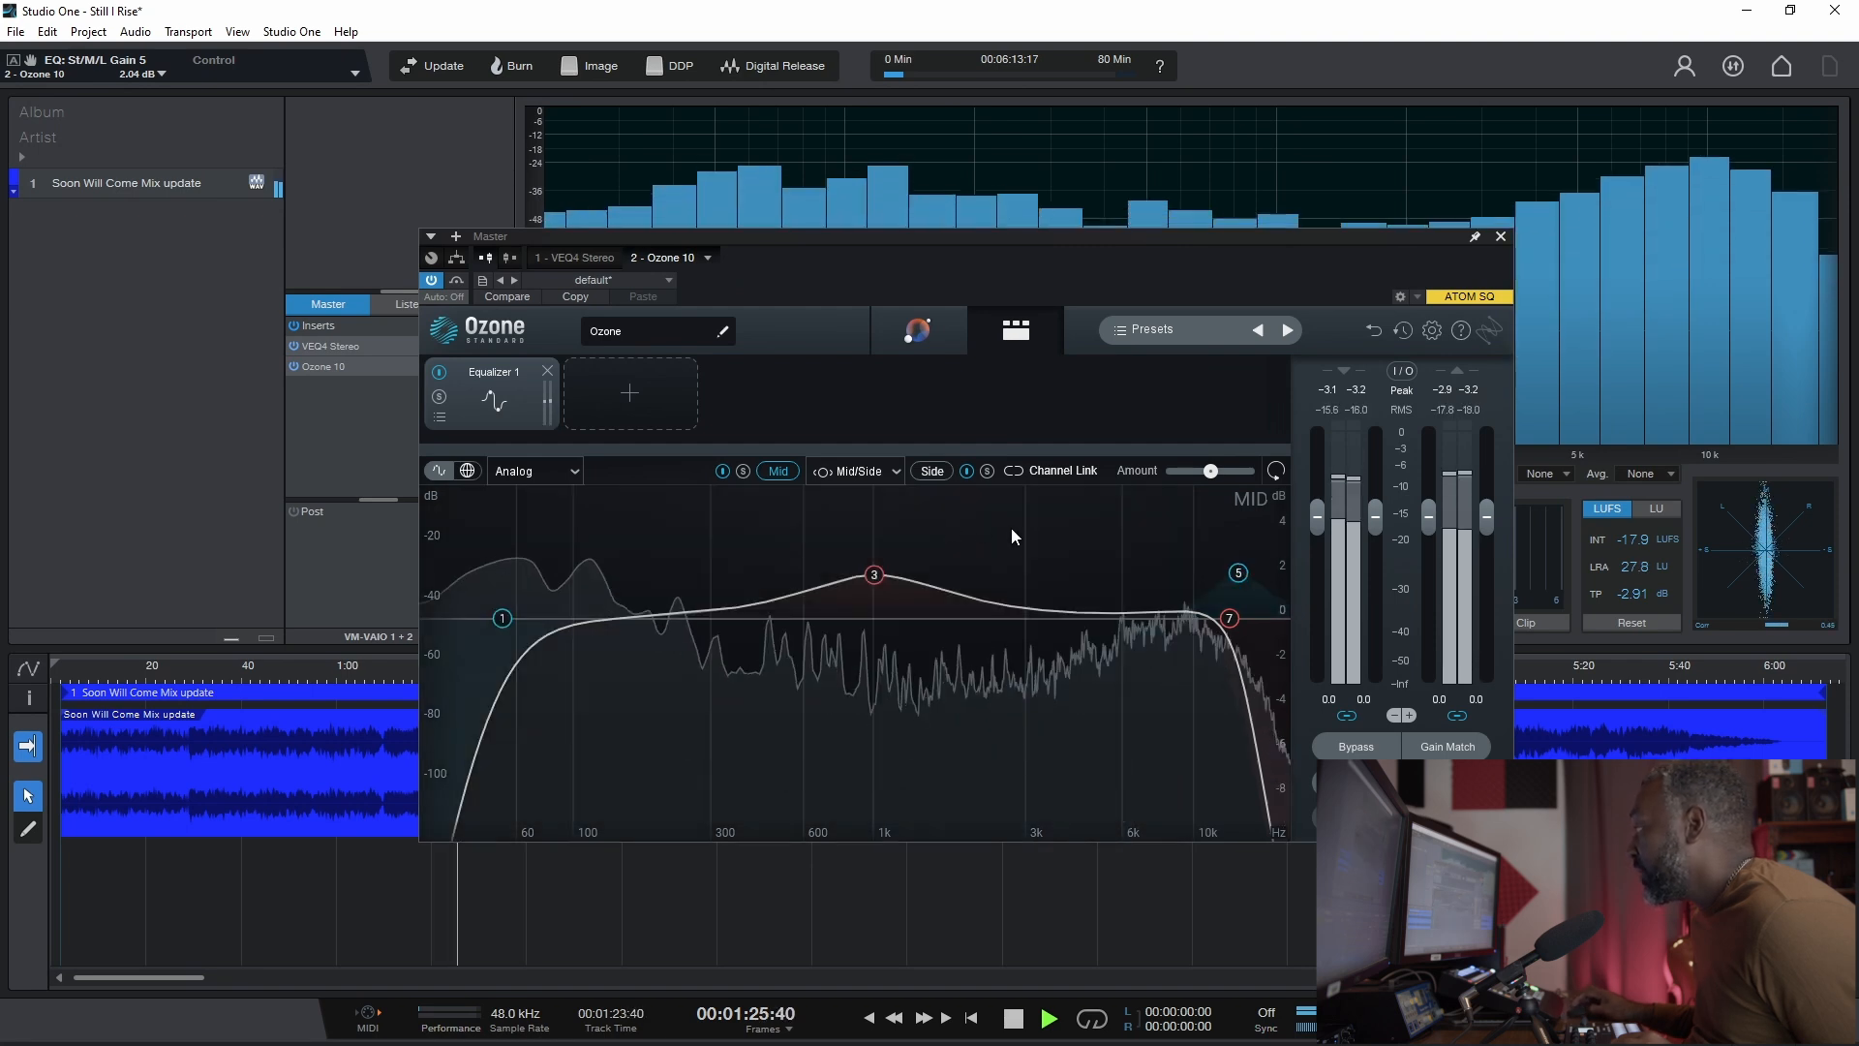
left_click(1239, 574)
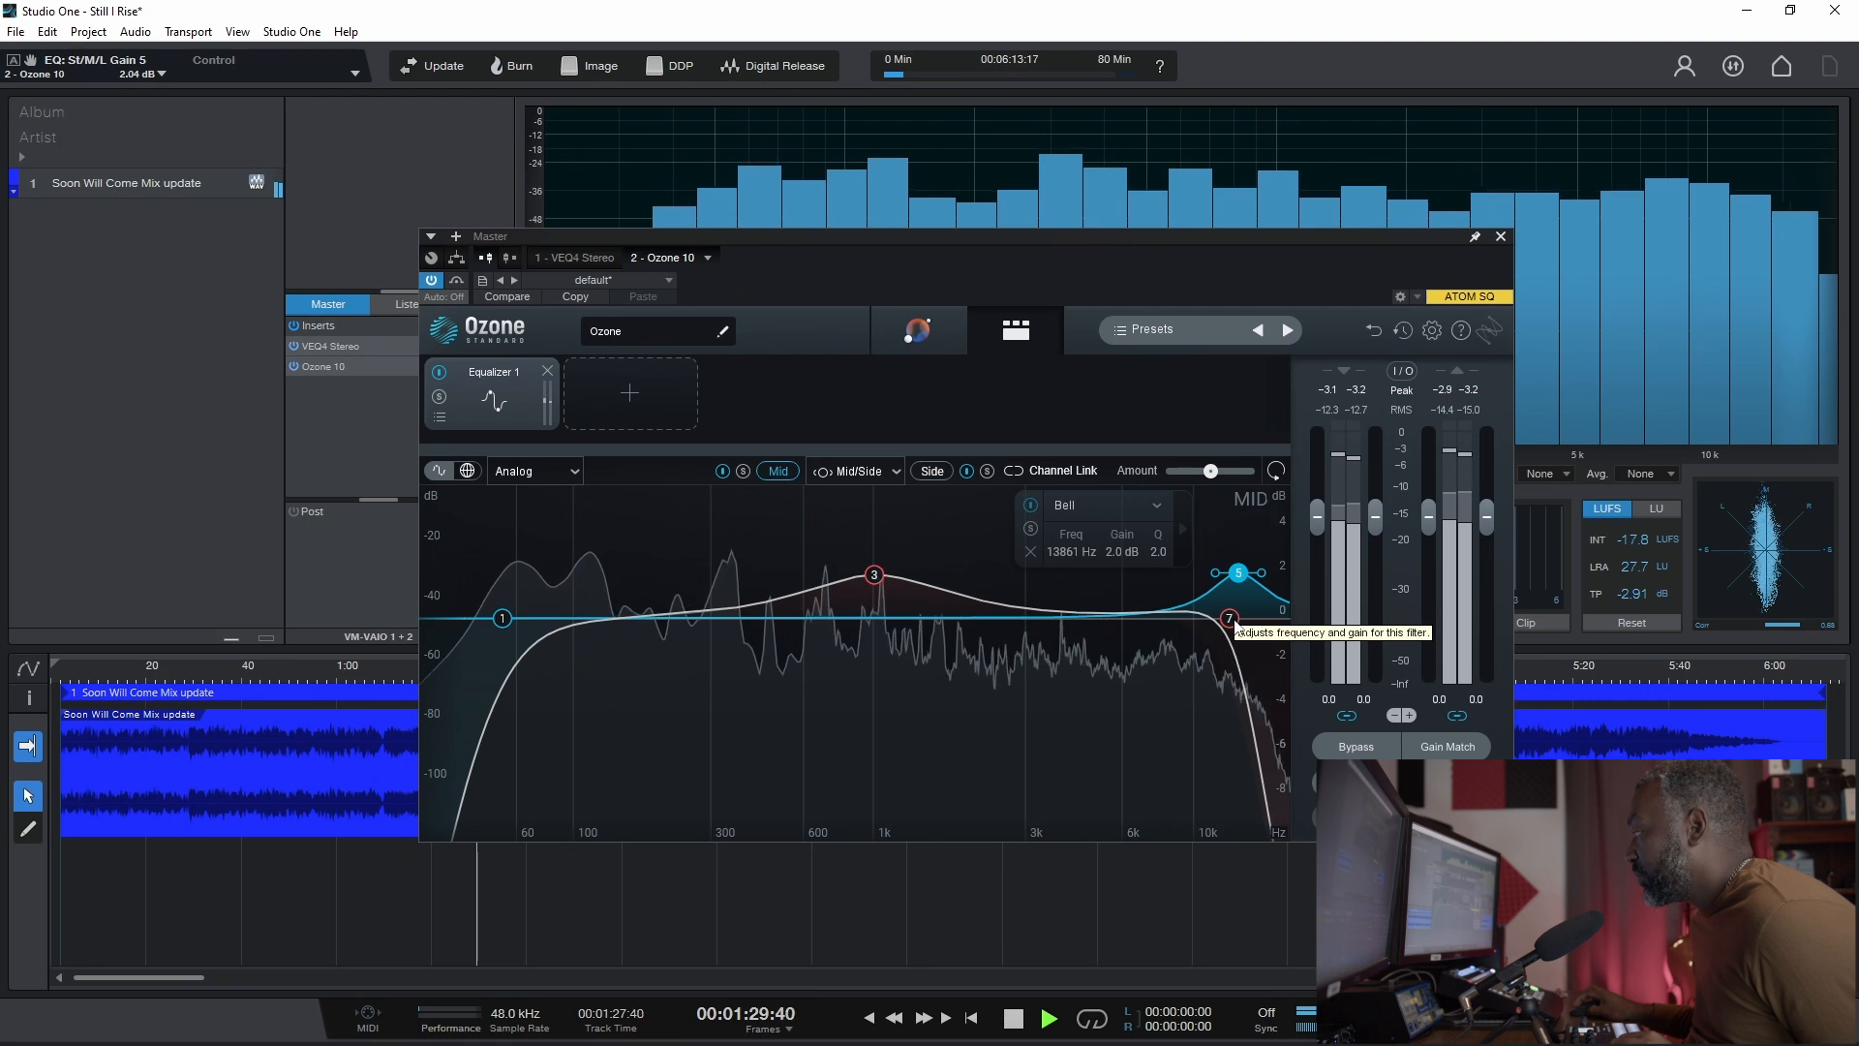
Step: Add a Proportional Q band to the Mid channel, cutting 0.7 dB at about 8053 Hz with a Q of 1.5, and solo it to check
left_click(1133, 617)
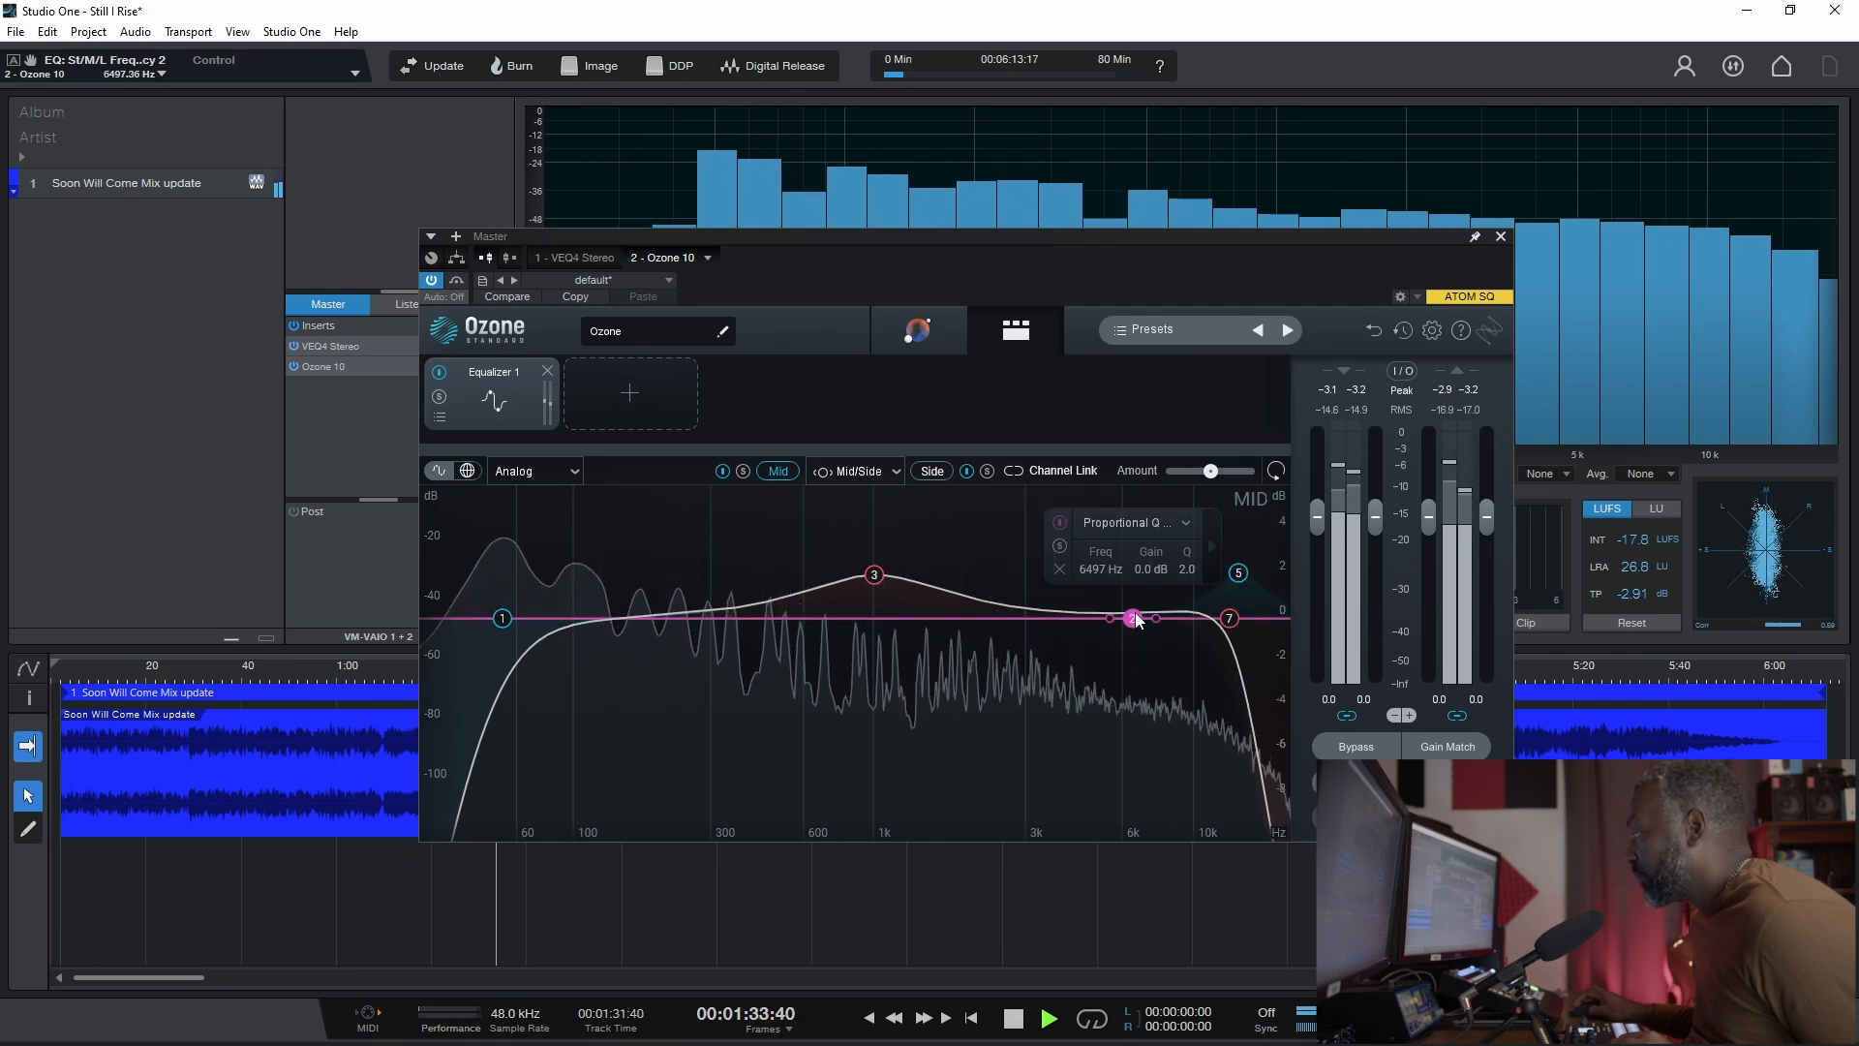
left_click_drag(1135, 620, 1141, 629)
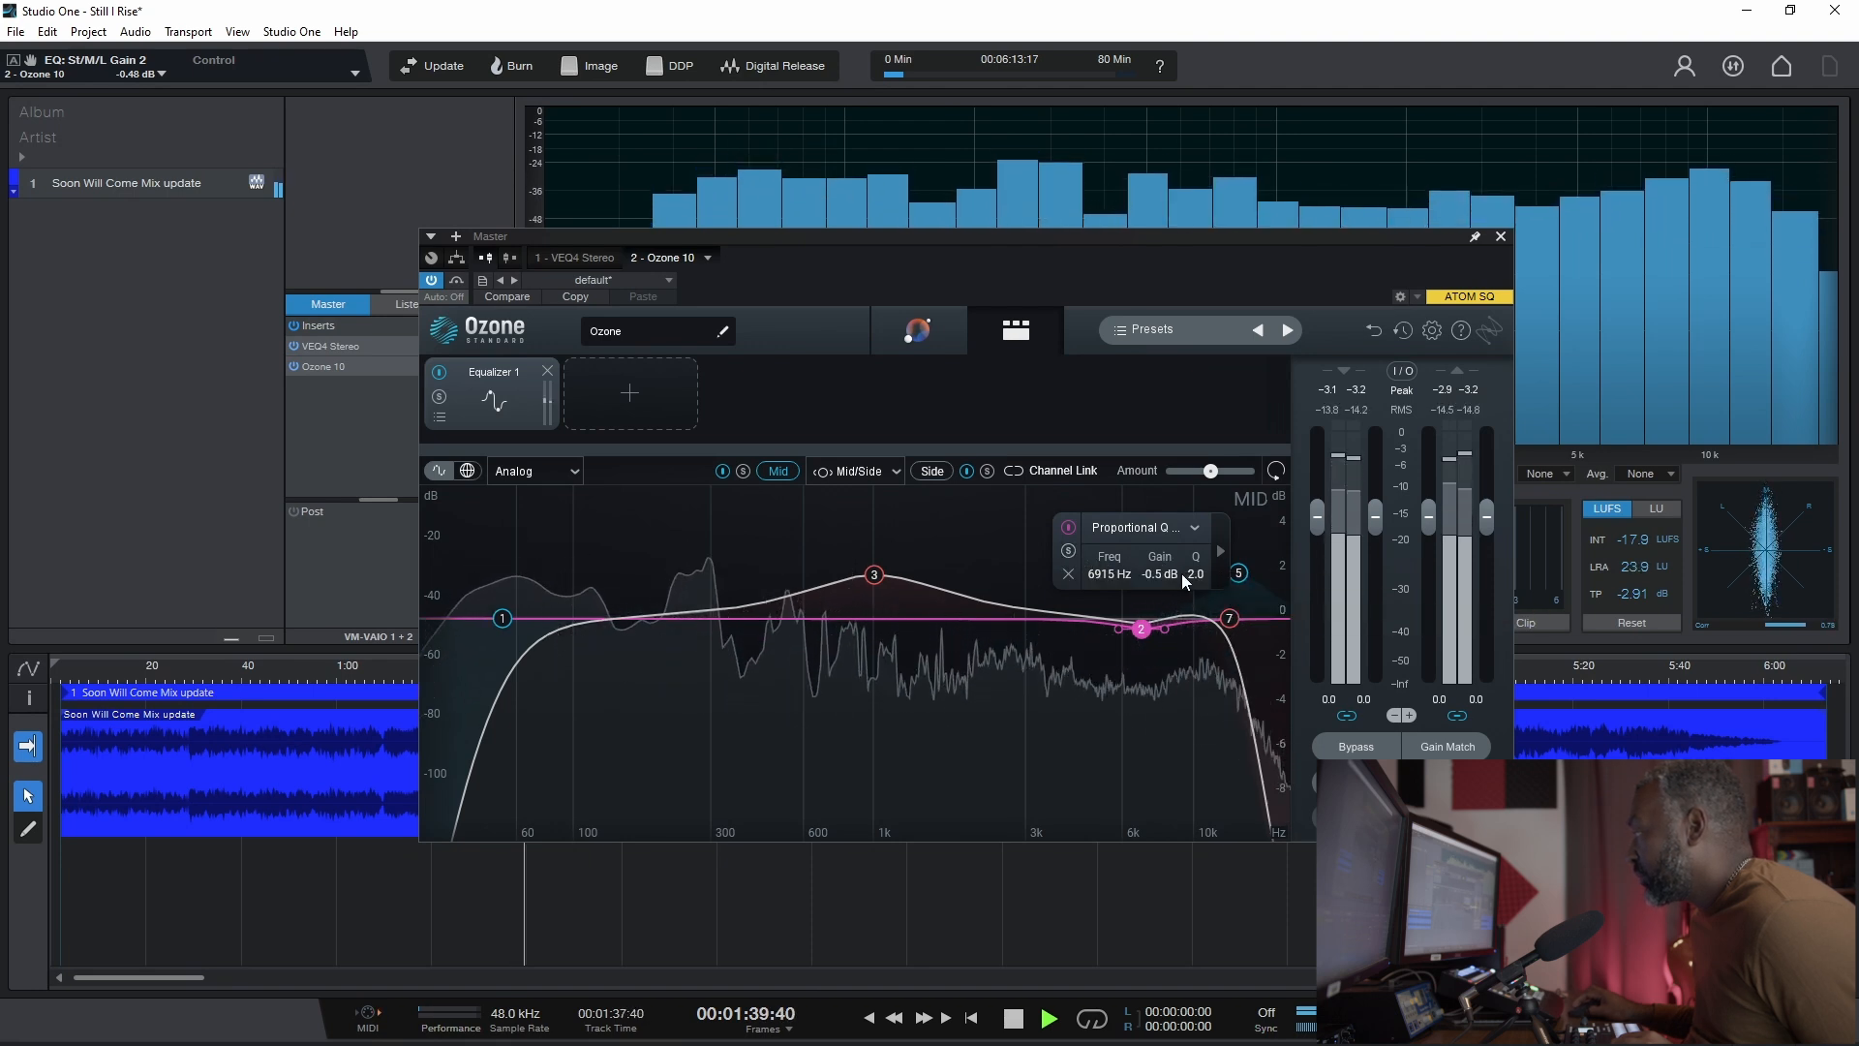
left_click(1068, 551)
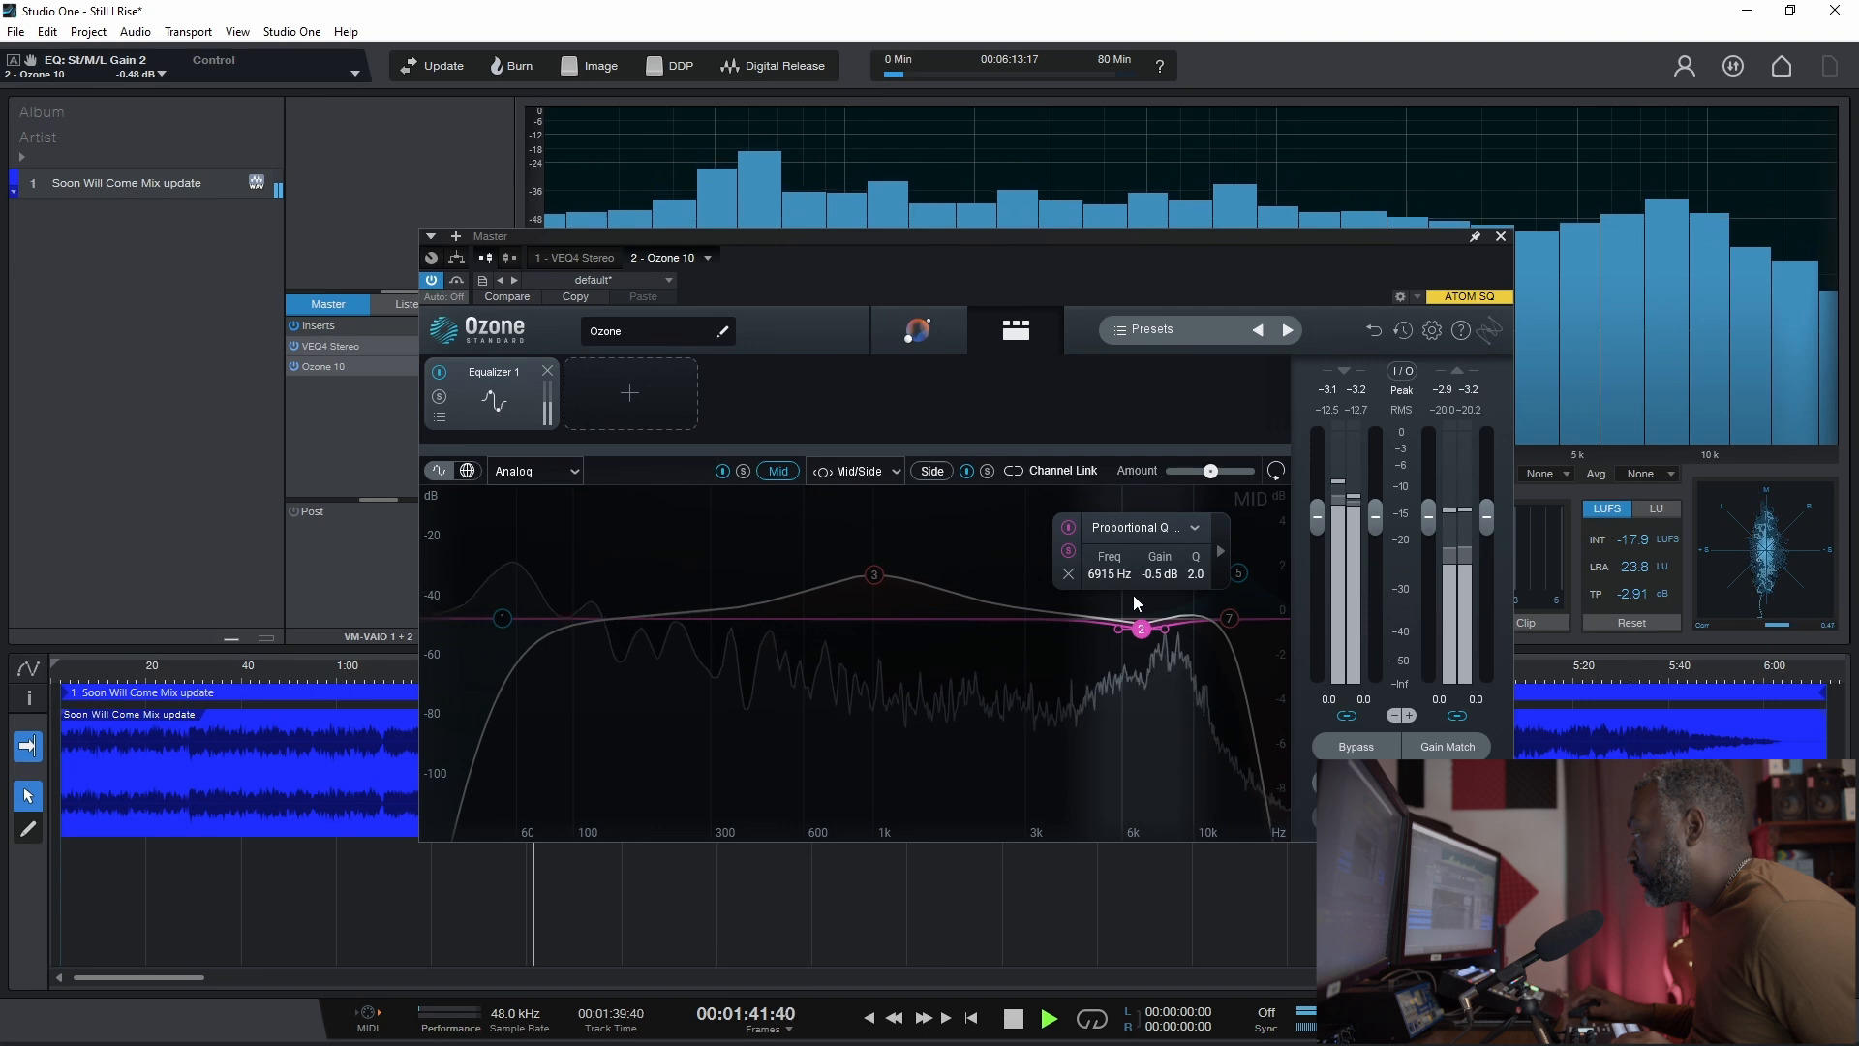
left_click_drag(1142, 628, 1168, 626)
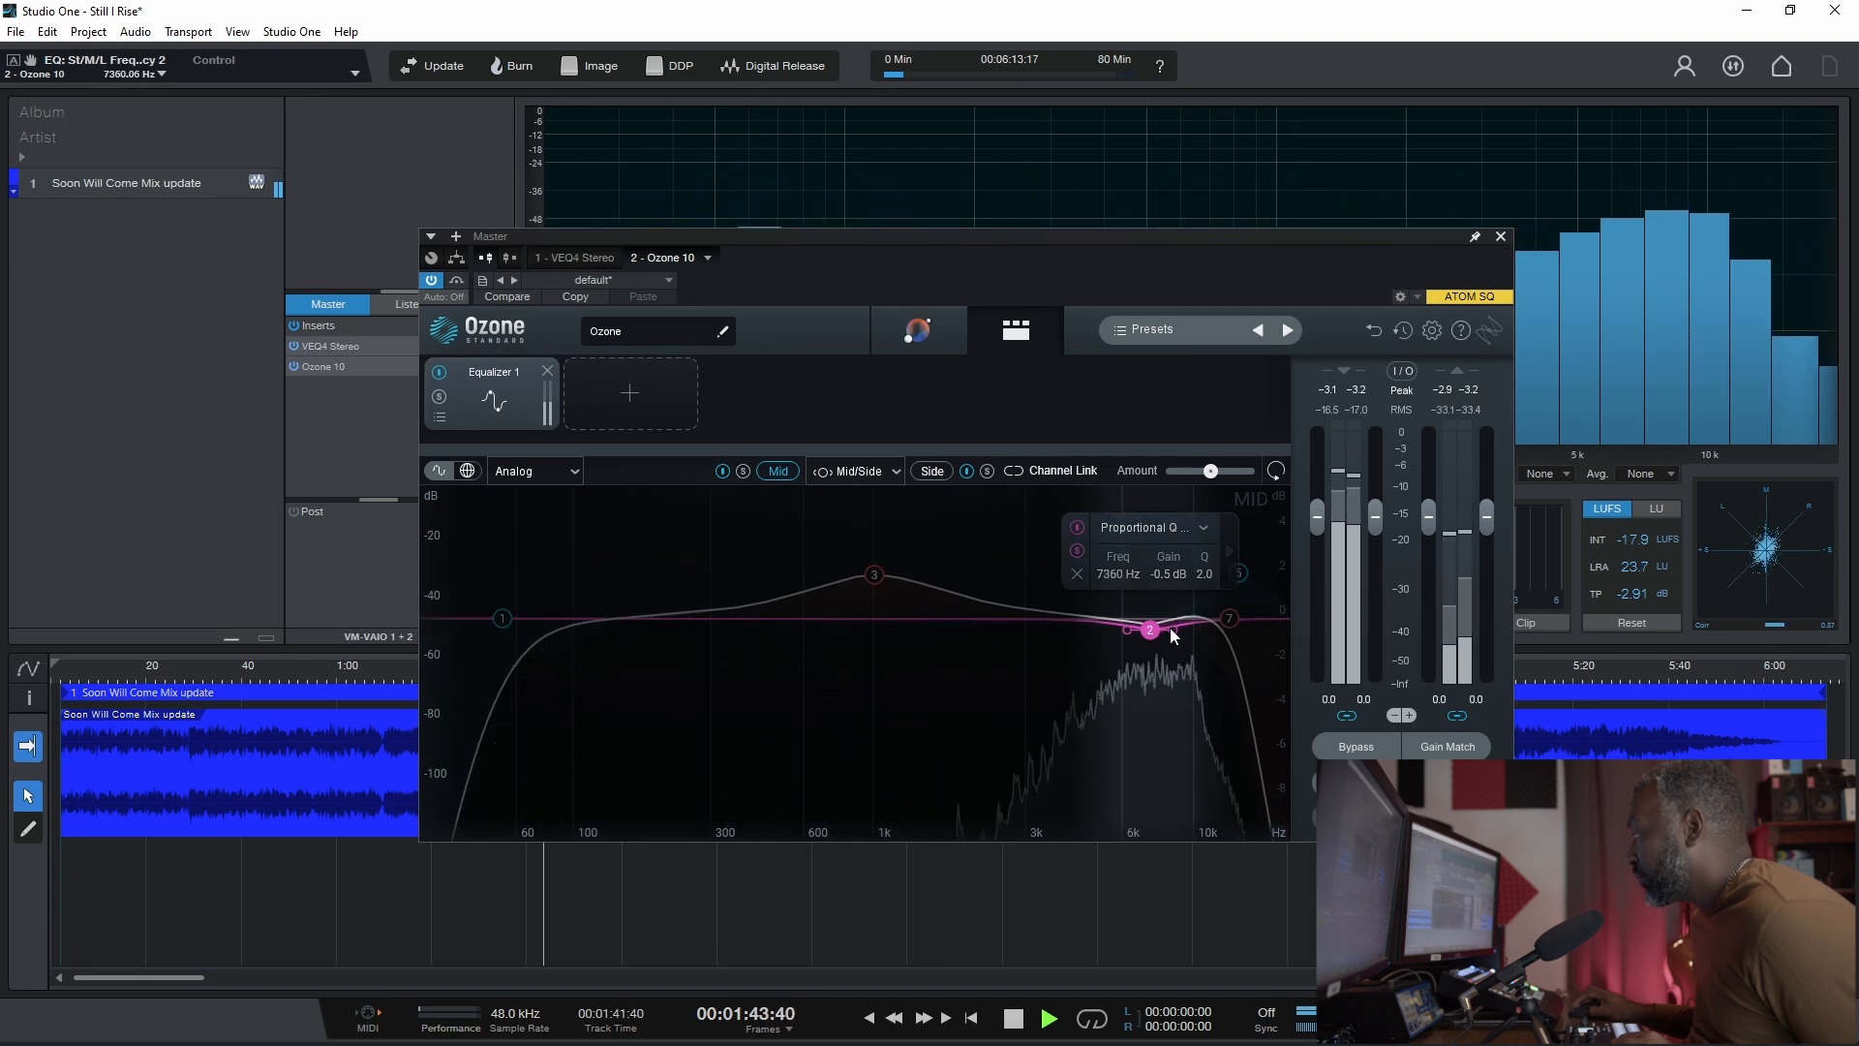
mouse_move(1172, 630)
left_mouse_down()
mouse_move(1131, 572)
mouse_move(1078, 570)
mouse_move(1147, 571)
mouse_move(1151, 637)
mouse_move(1178, 631)
left_mouse_up()
left_click(1080, 555)
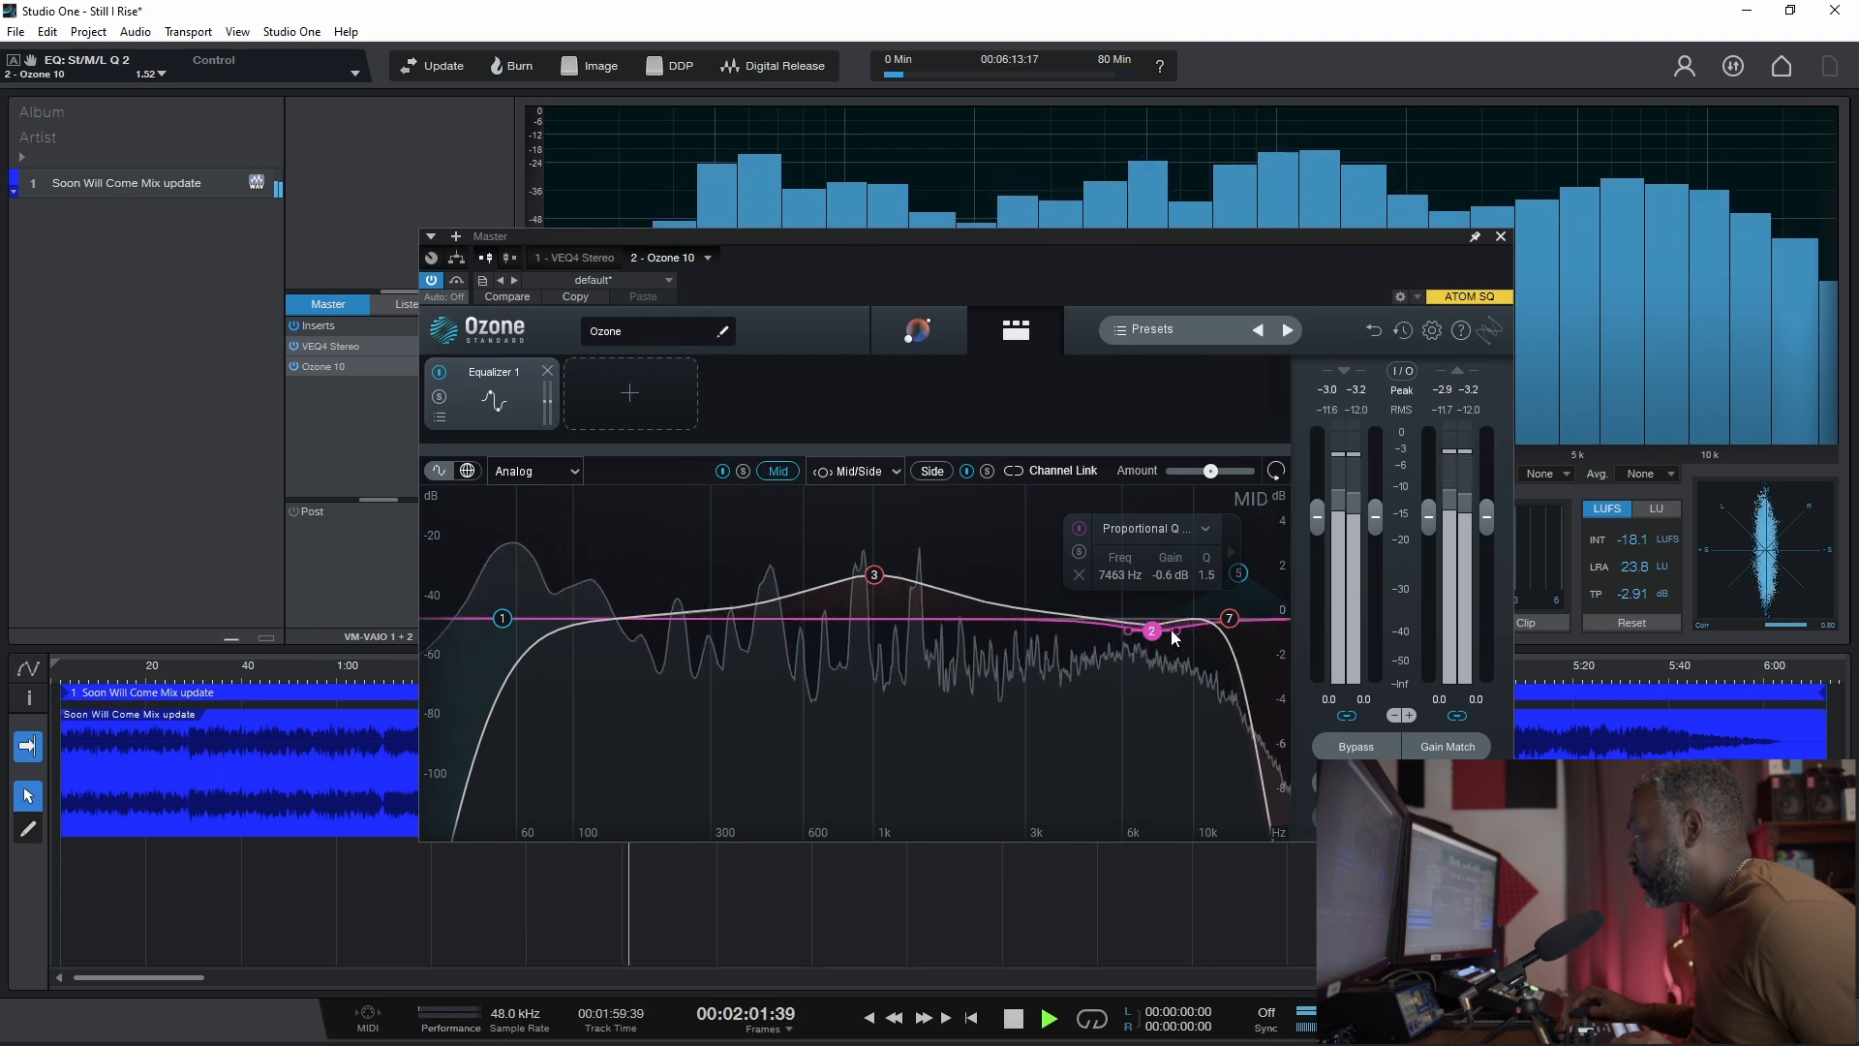
mouse_move(1153, 631)
left_mouse_down()
mouse_move(1155, 718)
mouse_move(1151, 636)
mouse_move(1242, 620)
mouse_move(1162, 634)
left_mouse_up()
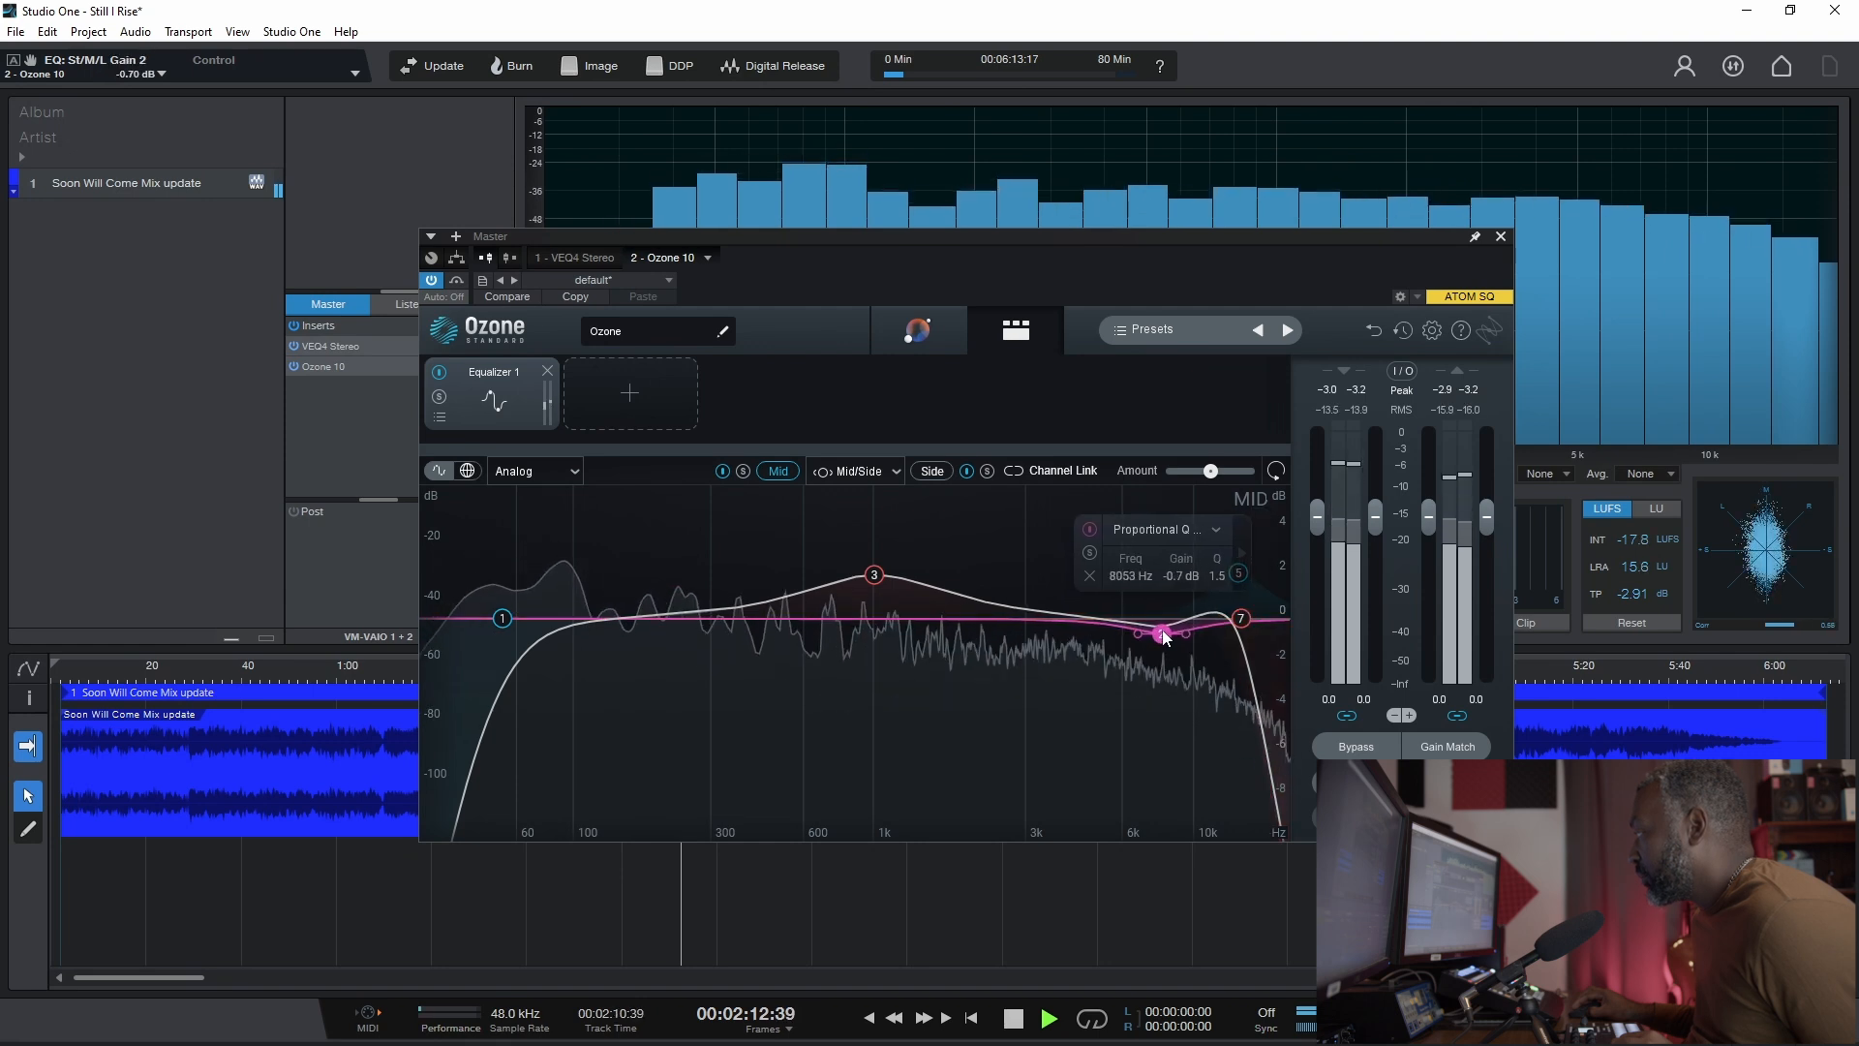
Step: Set the Mid low-pass band 7 to 14133 Hz with a 48 dB/oct slope and shift band 2 to 8109 Hz
left_click(1243, 622)
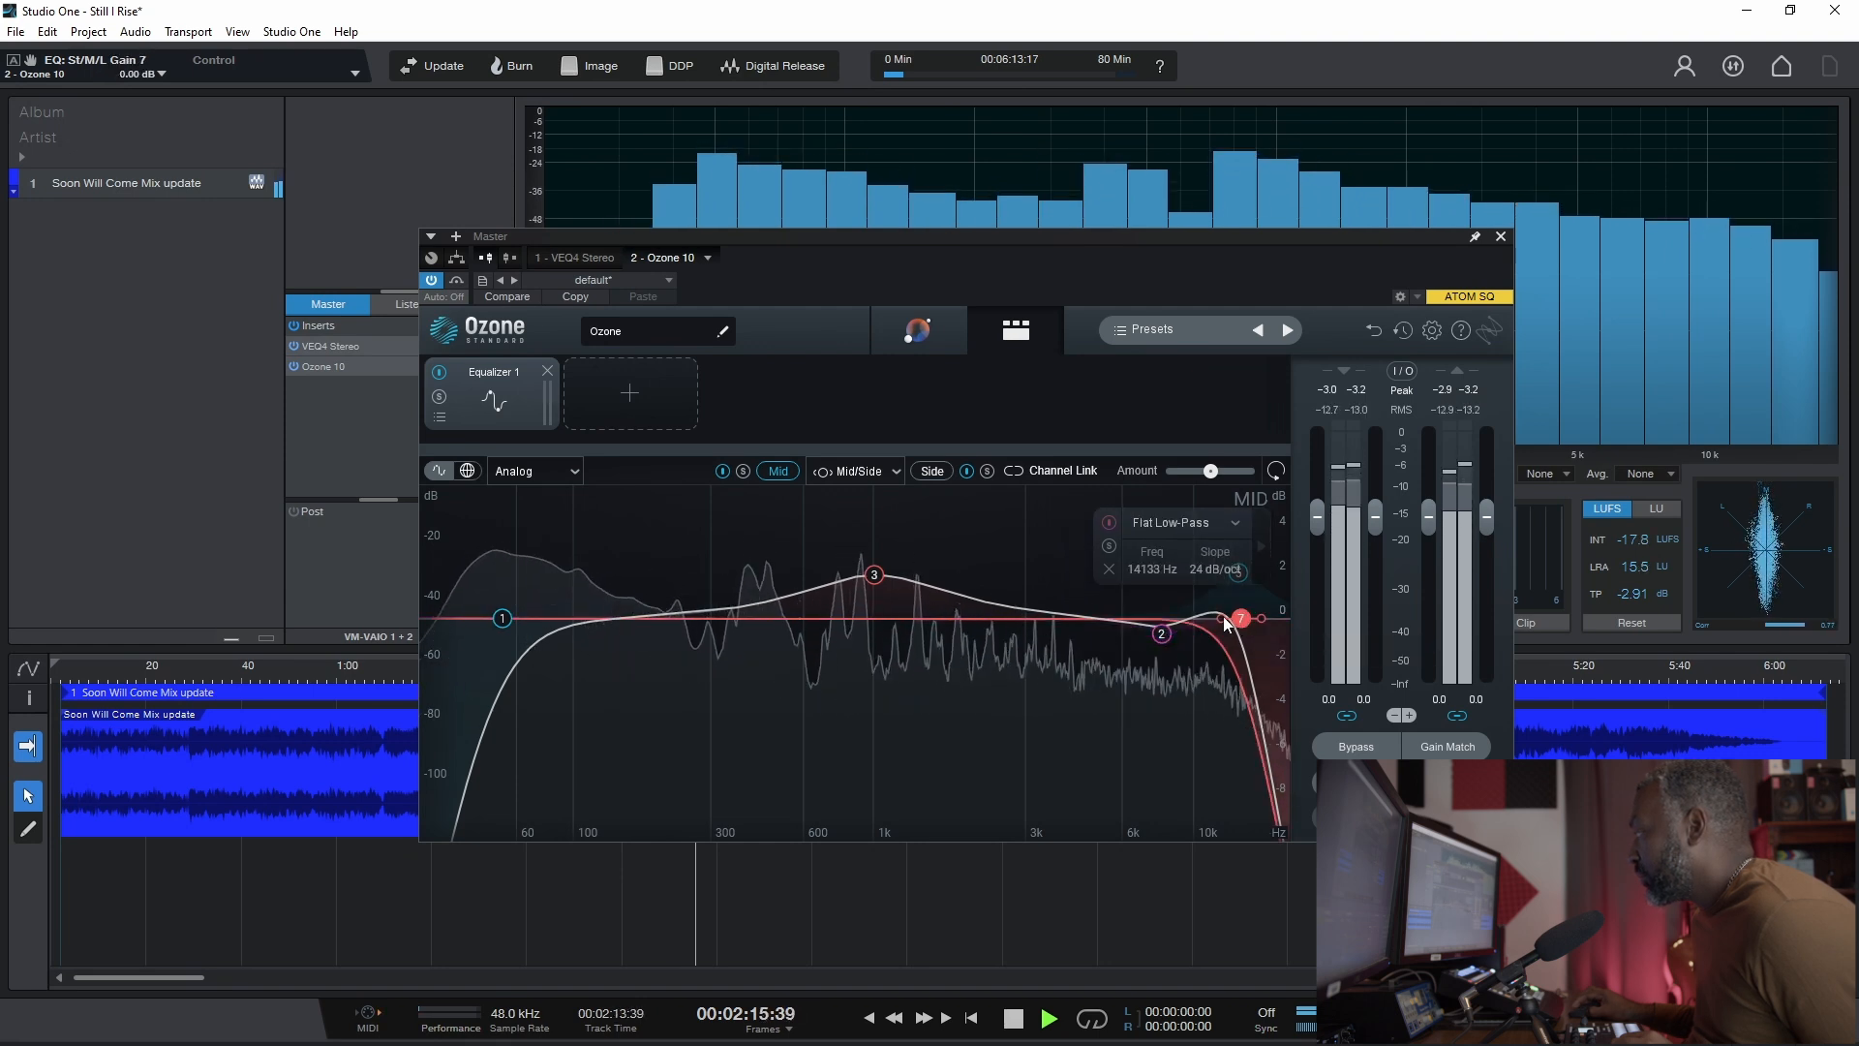
left_click_drag(1222, 618, 1227, 618)
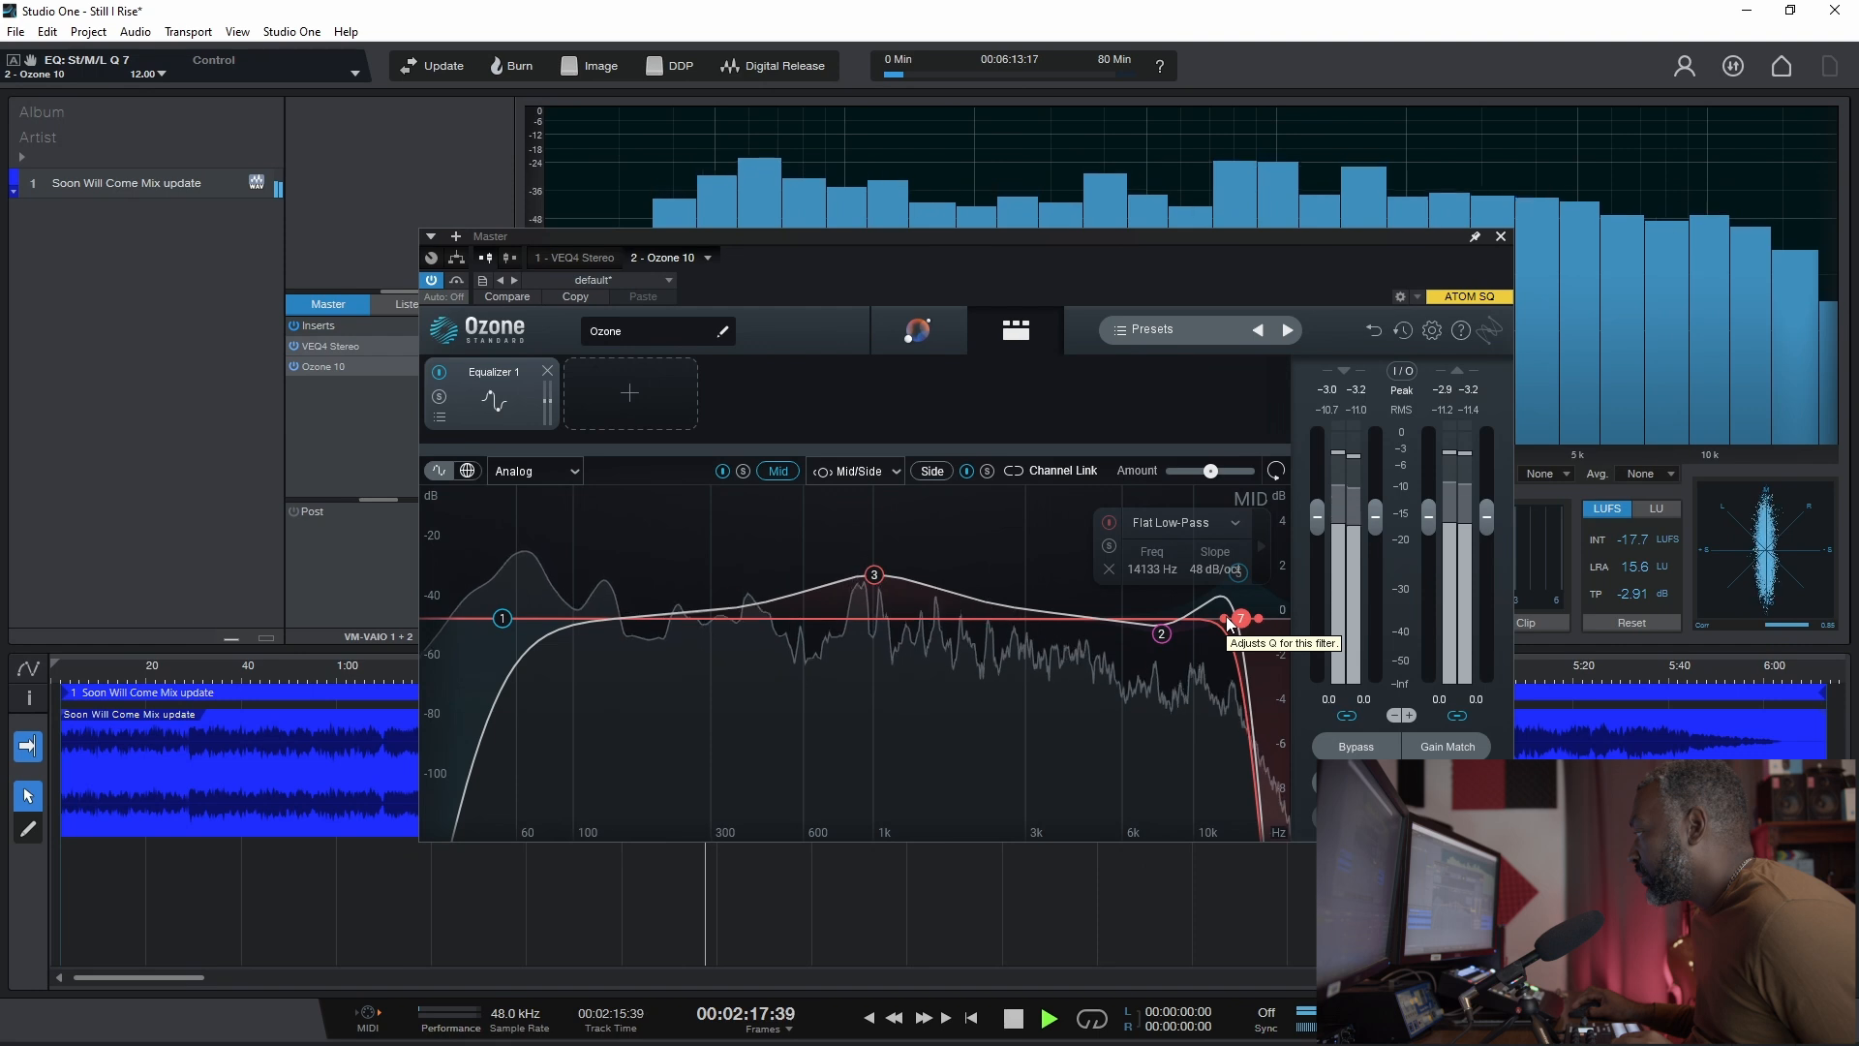
left_click(1163, 634)
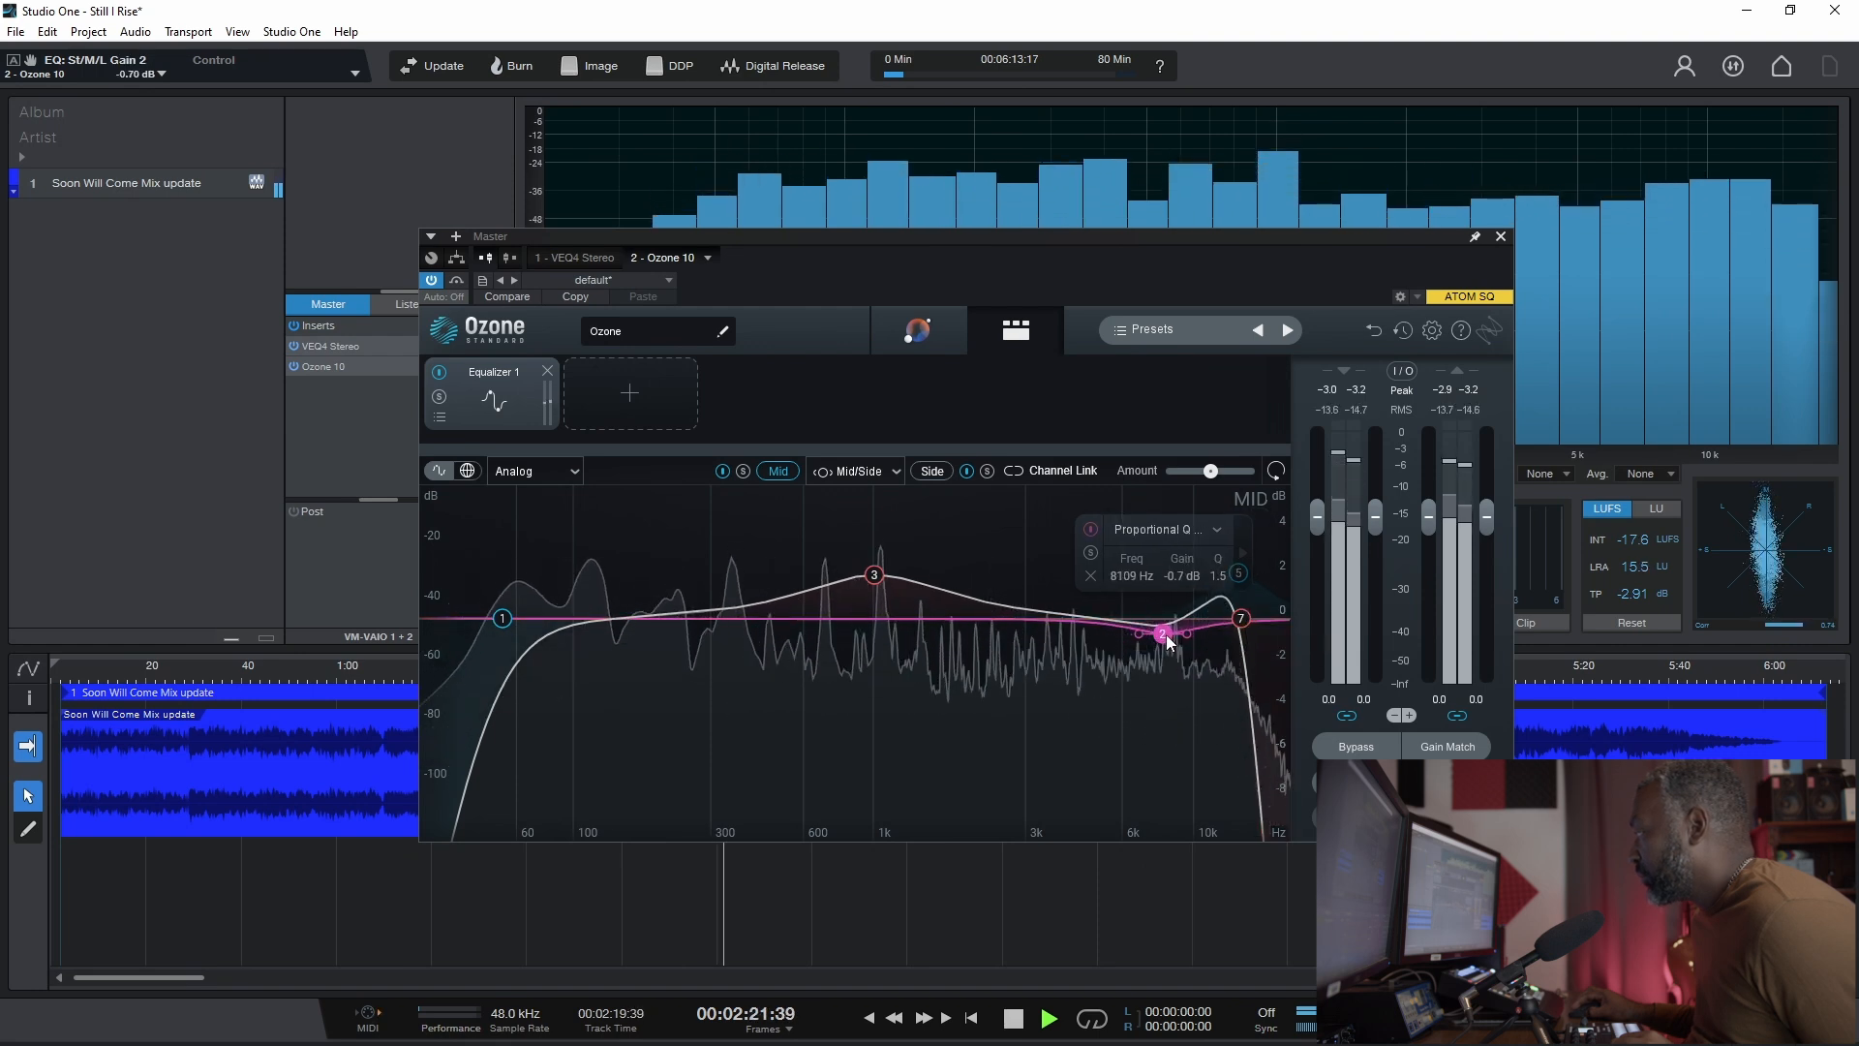
left_click(1242, 619)
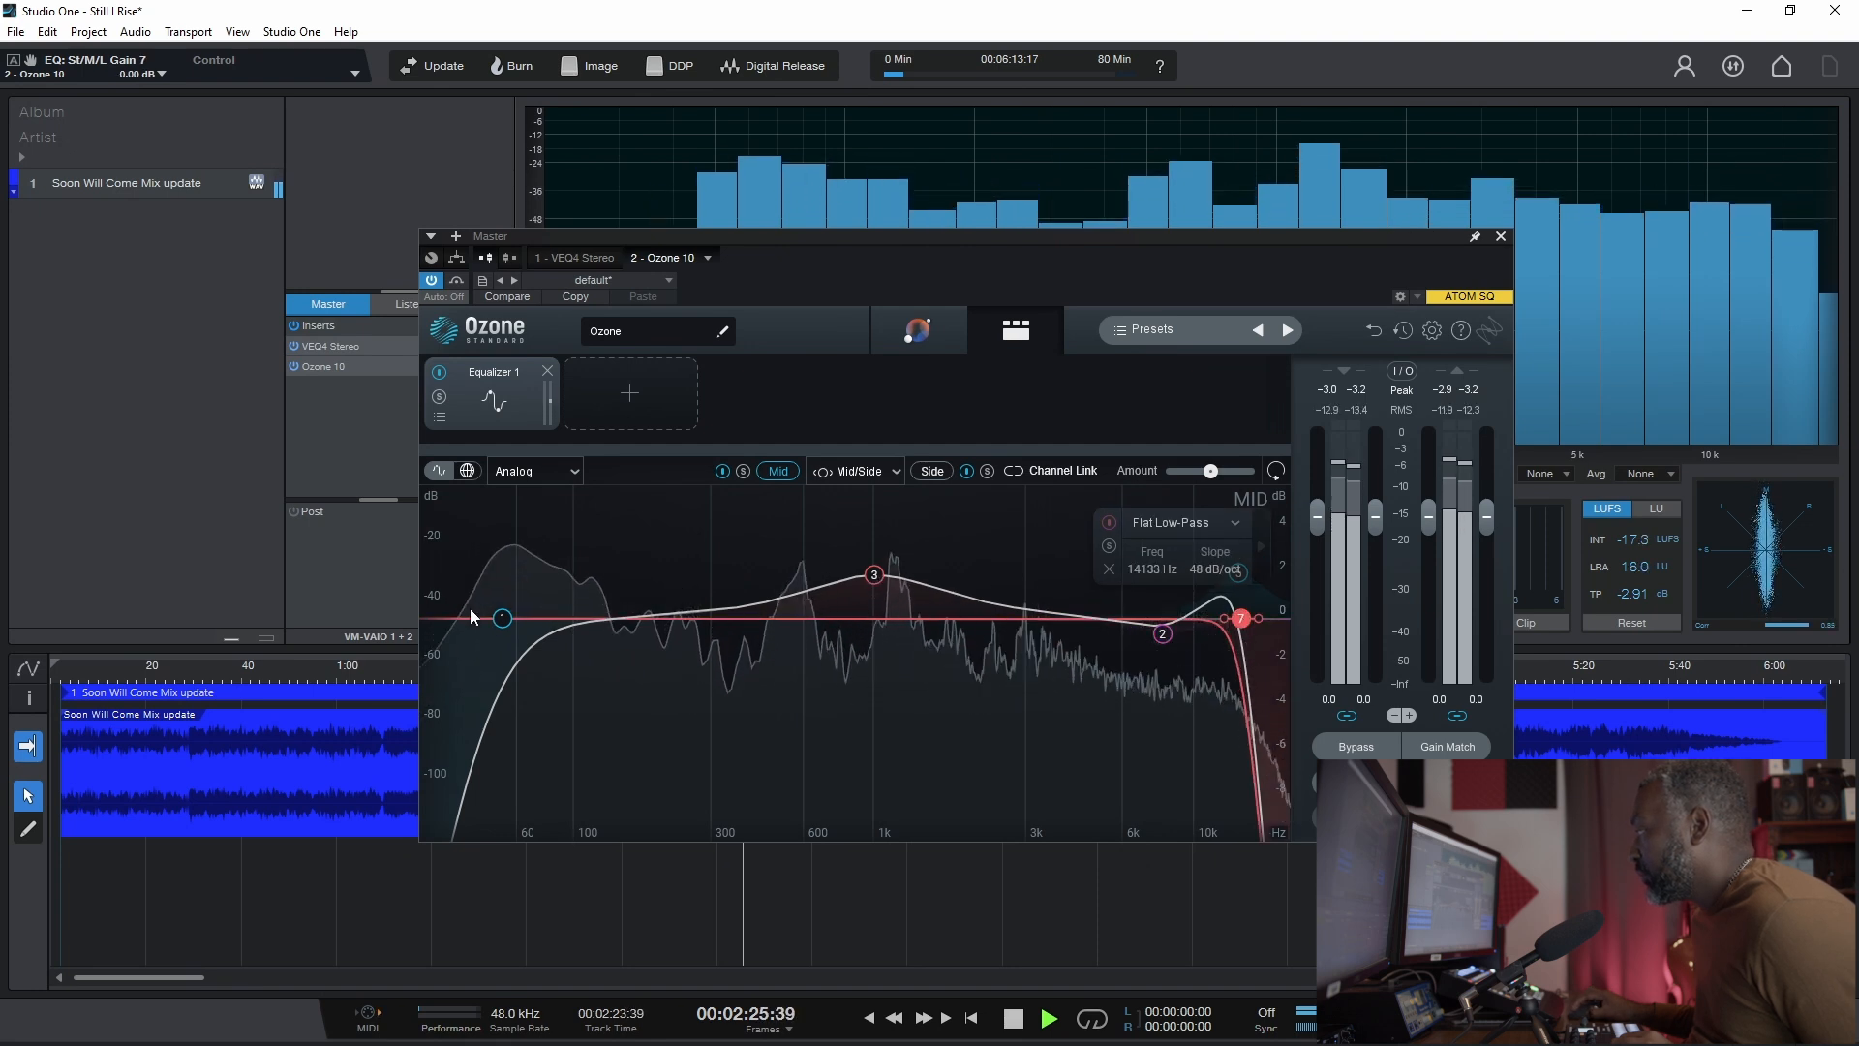
Step: Lower the Mid high-pass band 1 to about 50 Hz during playback and stop the track
left_click(502, 619)
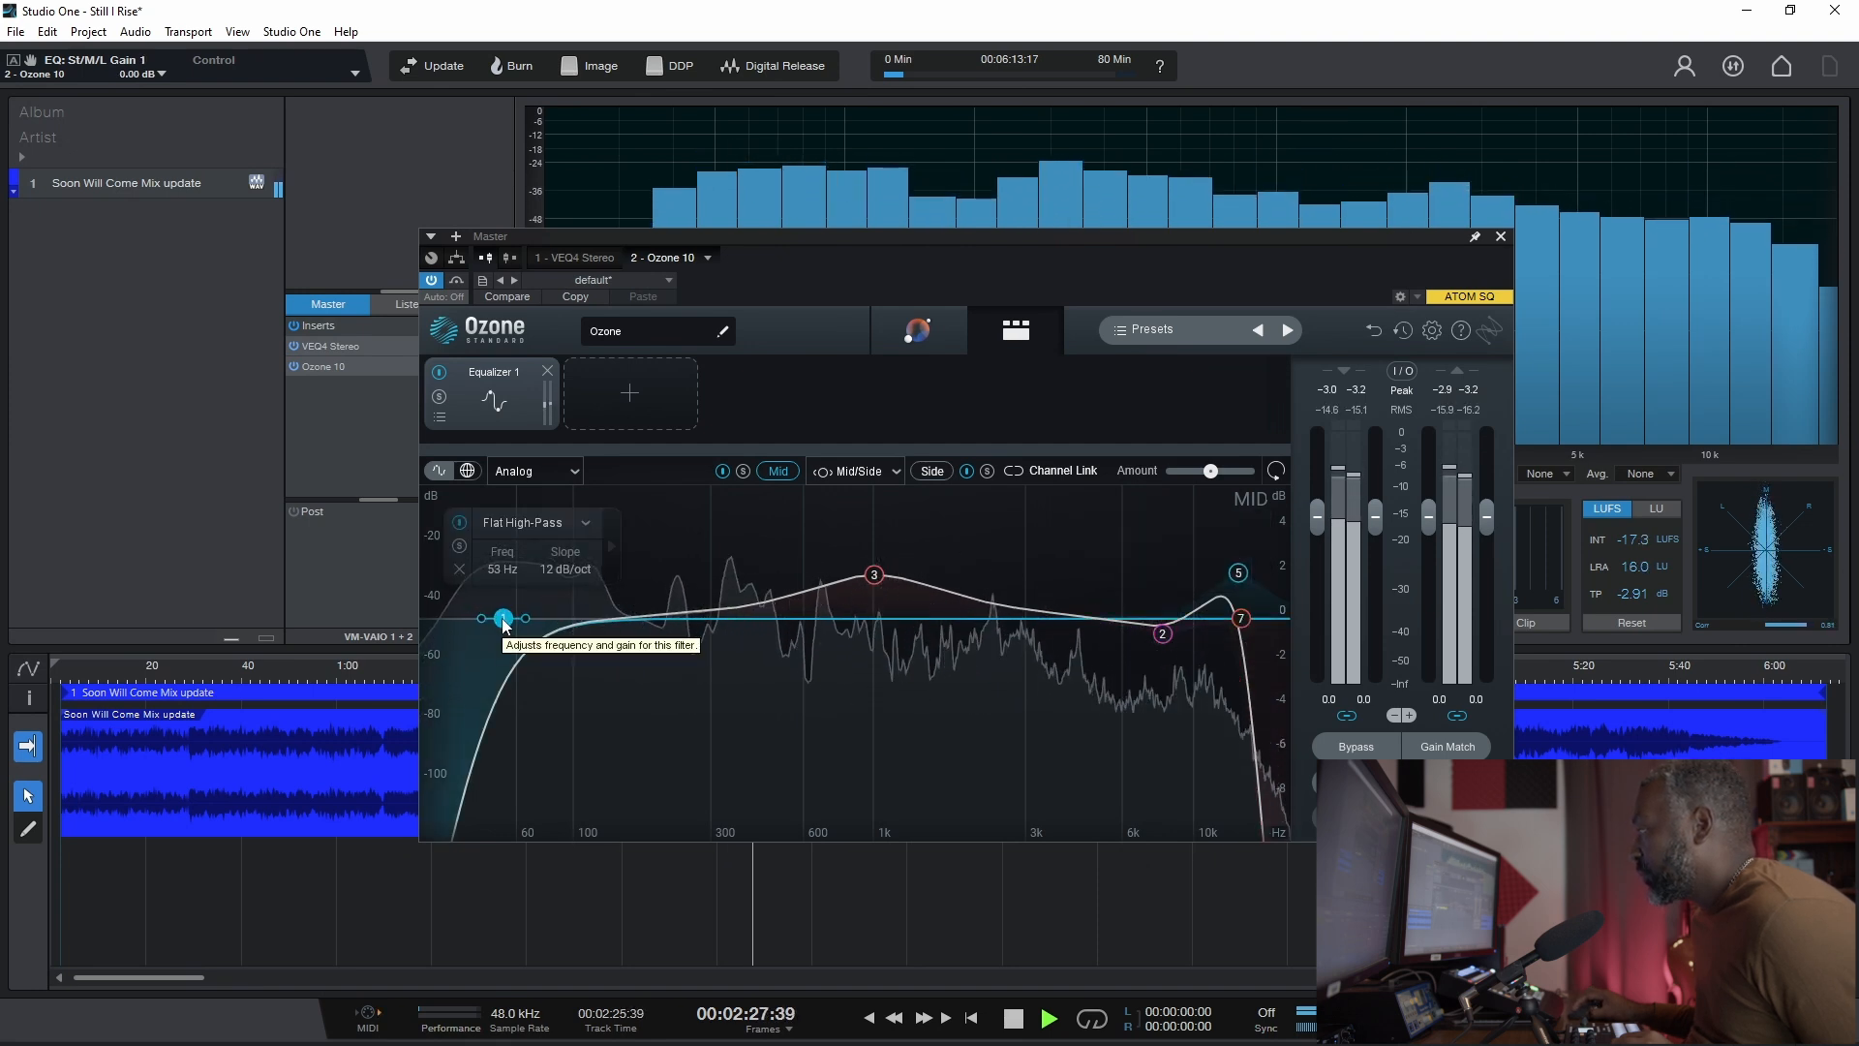
left_click_drag(502, 620, 497, 623)
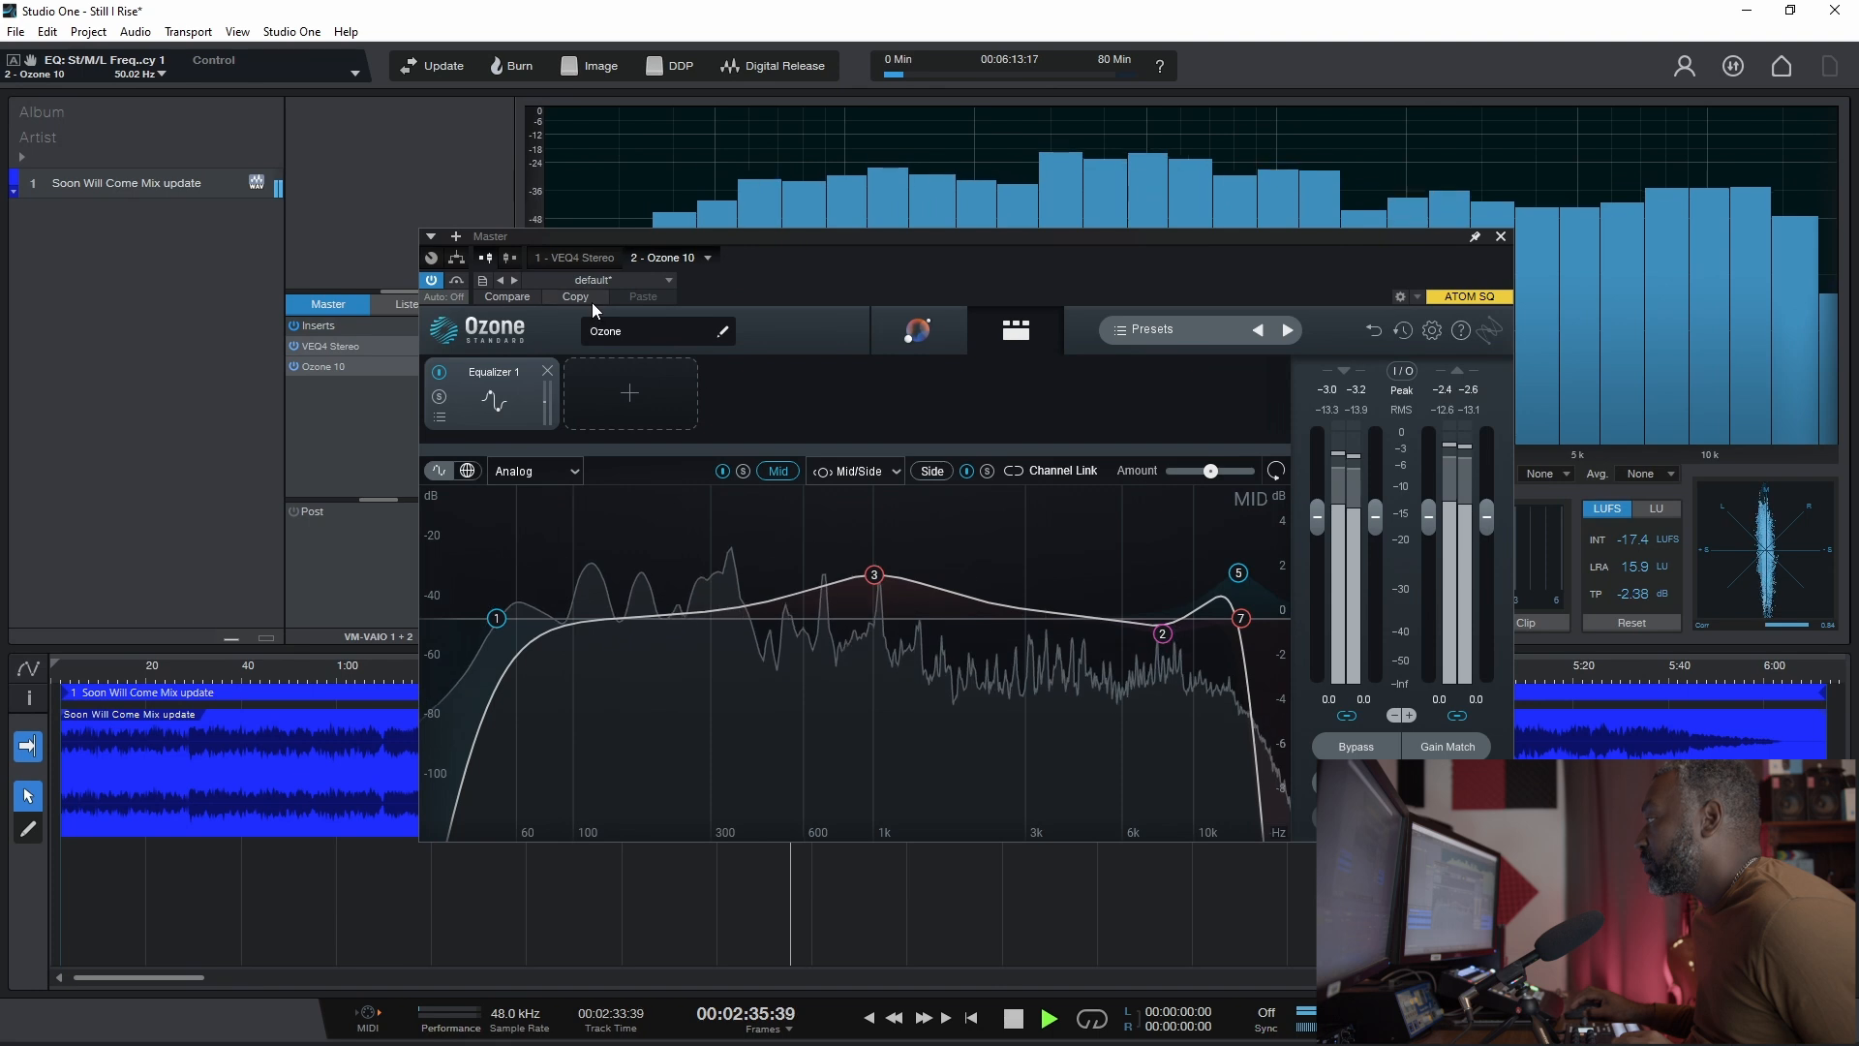
key("space")
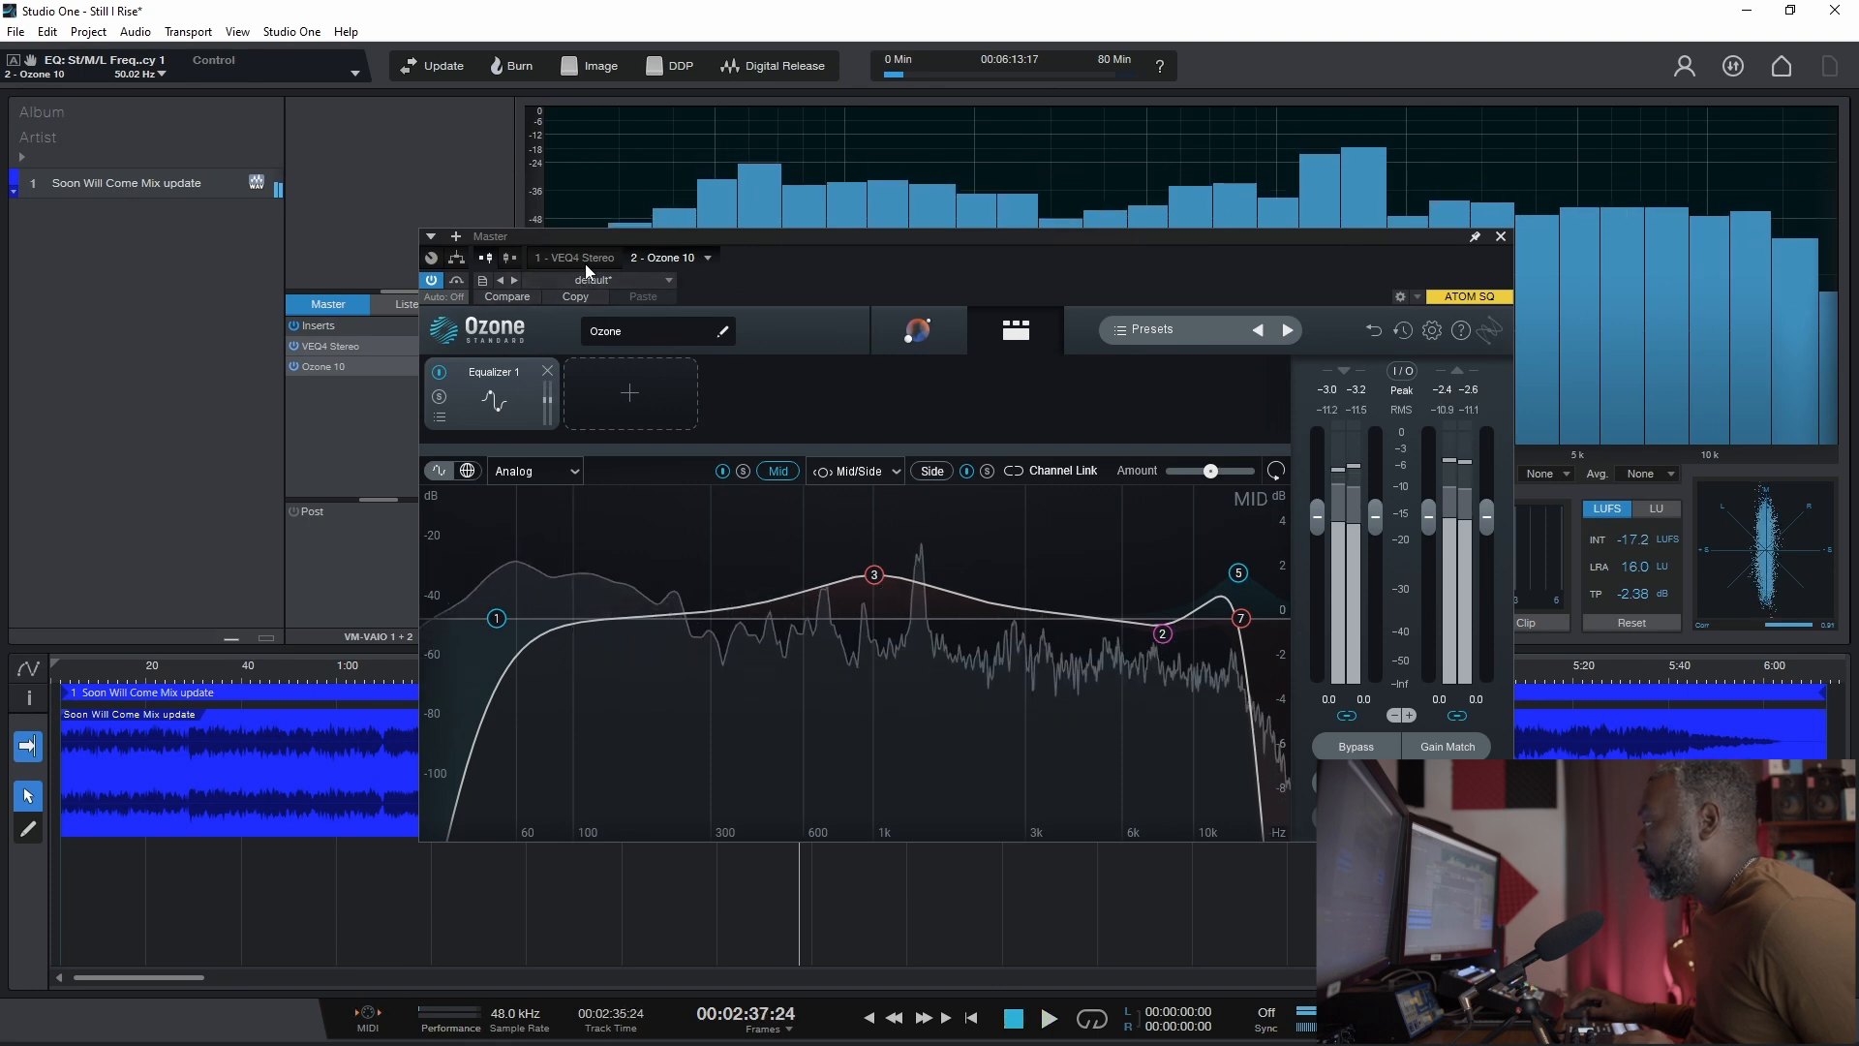
Step: Open the VEQ4 Stereo equalizer and return playback to the start of the track
left_click(585, 259)
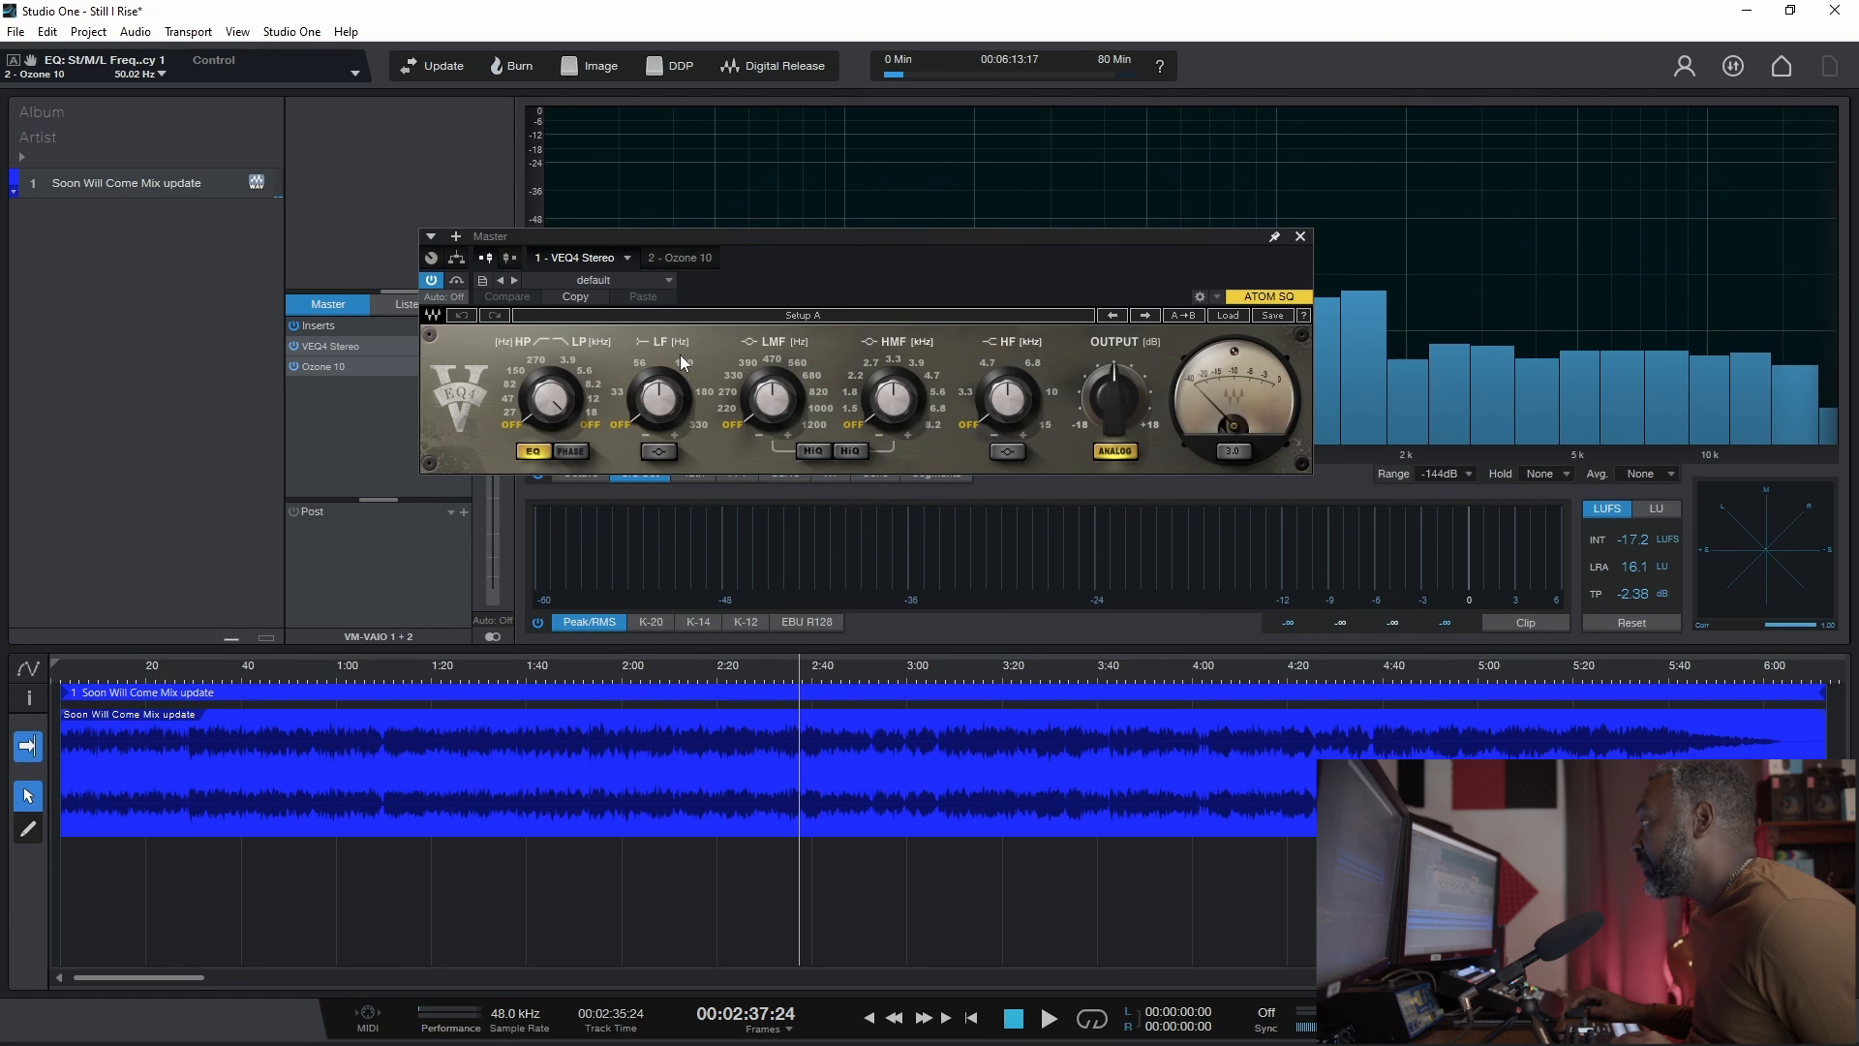
left_click(187, 668)
key("space")
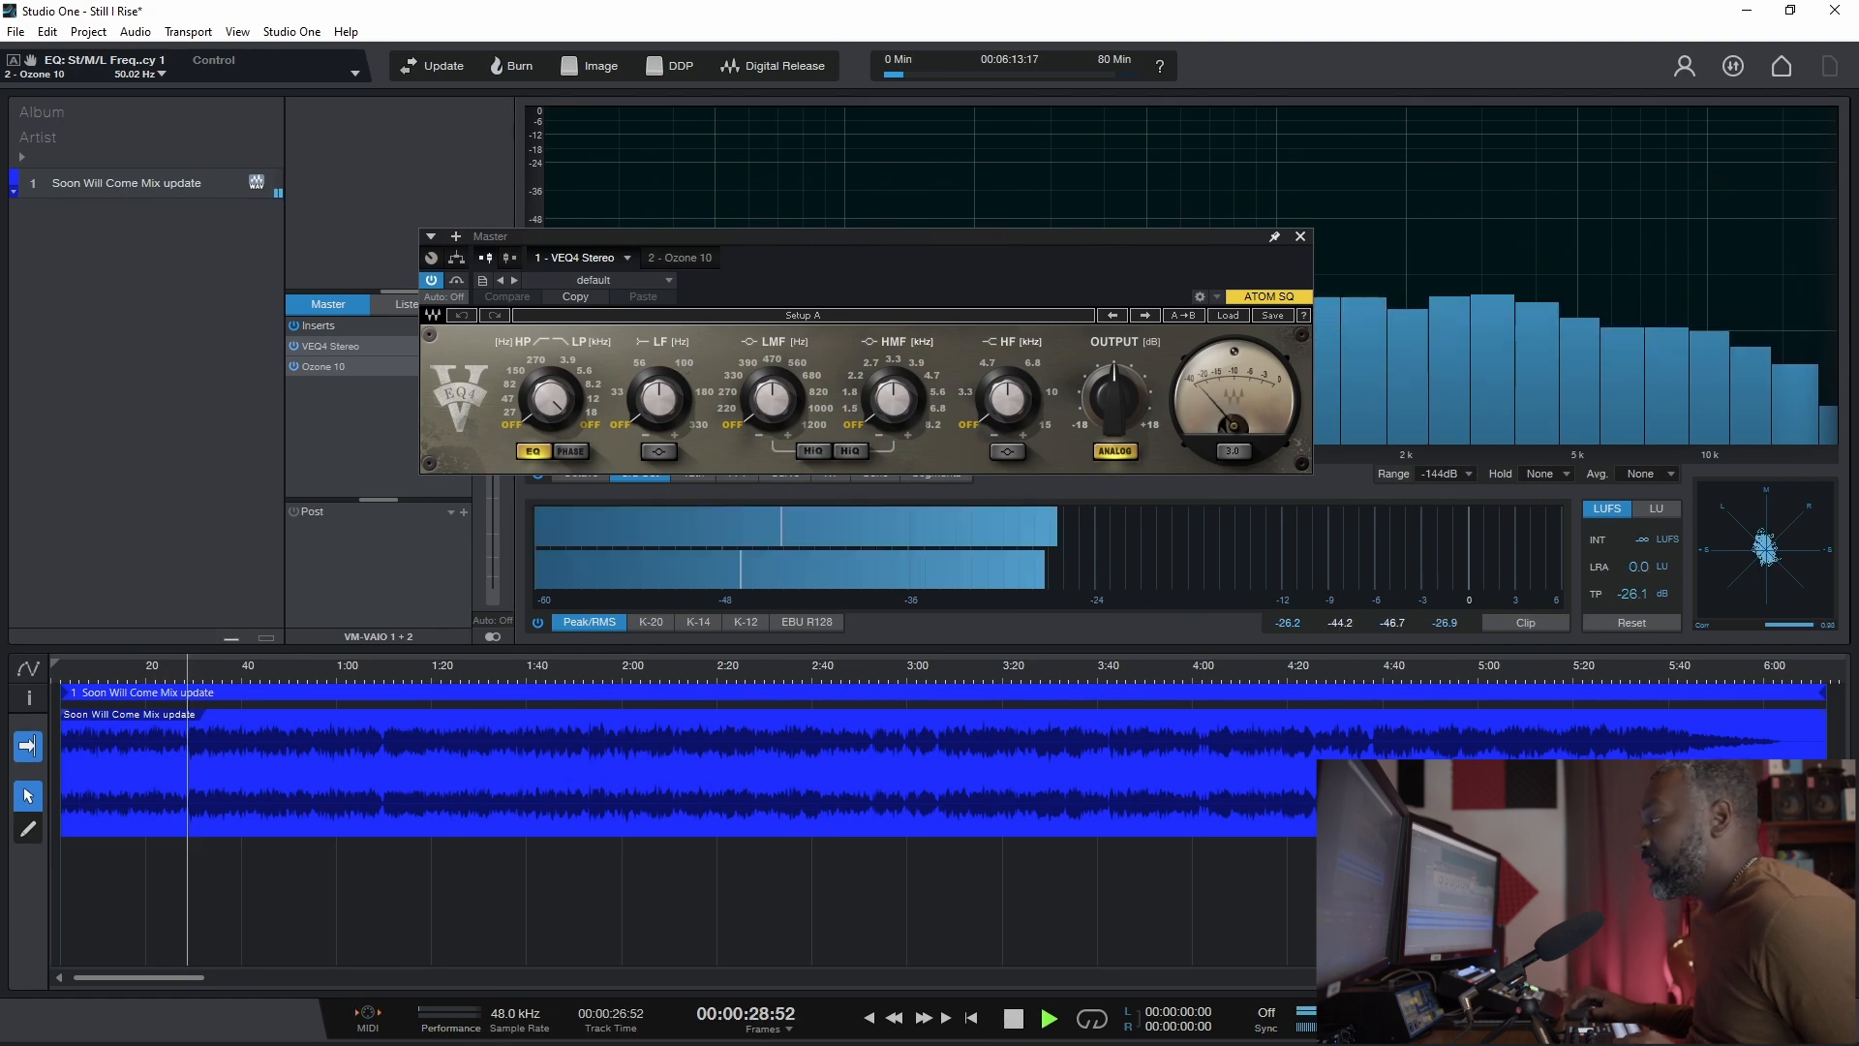
key("space")
left_click(60, 675)
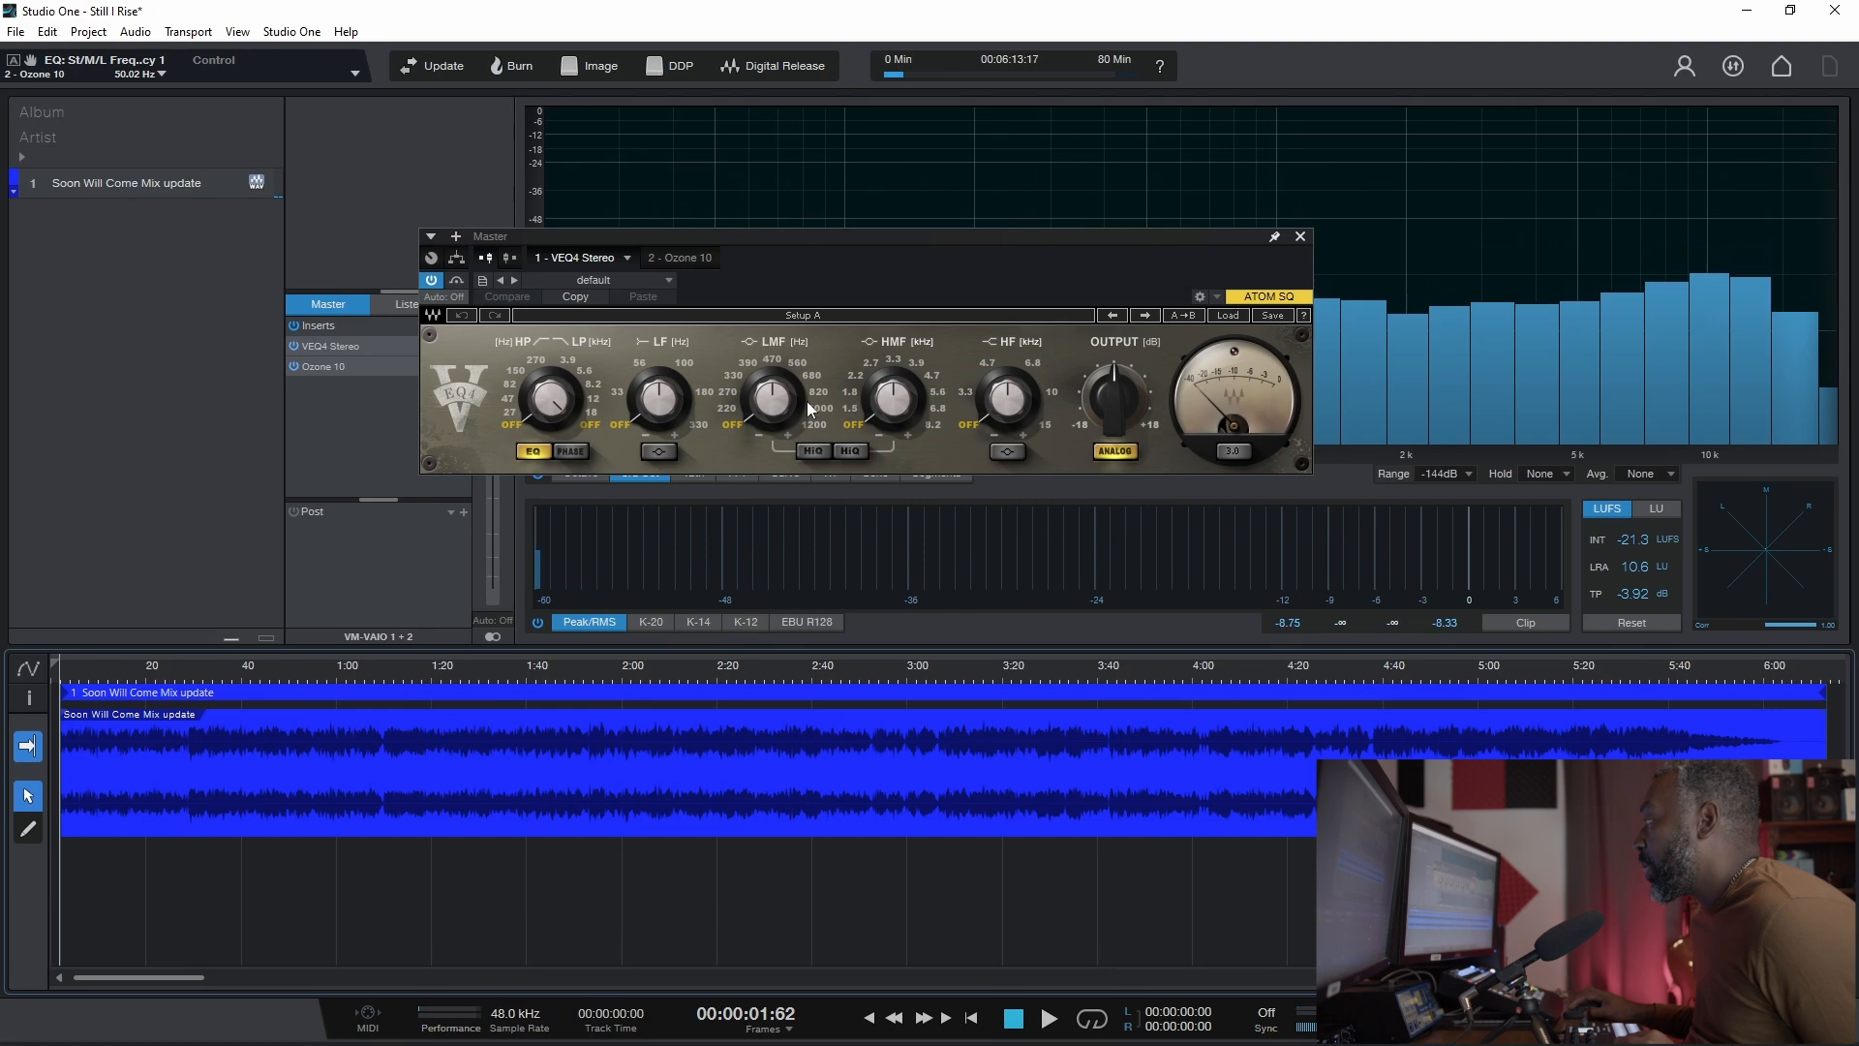
key("space")
key("space")
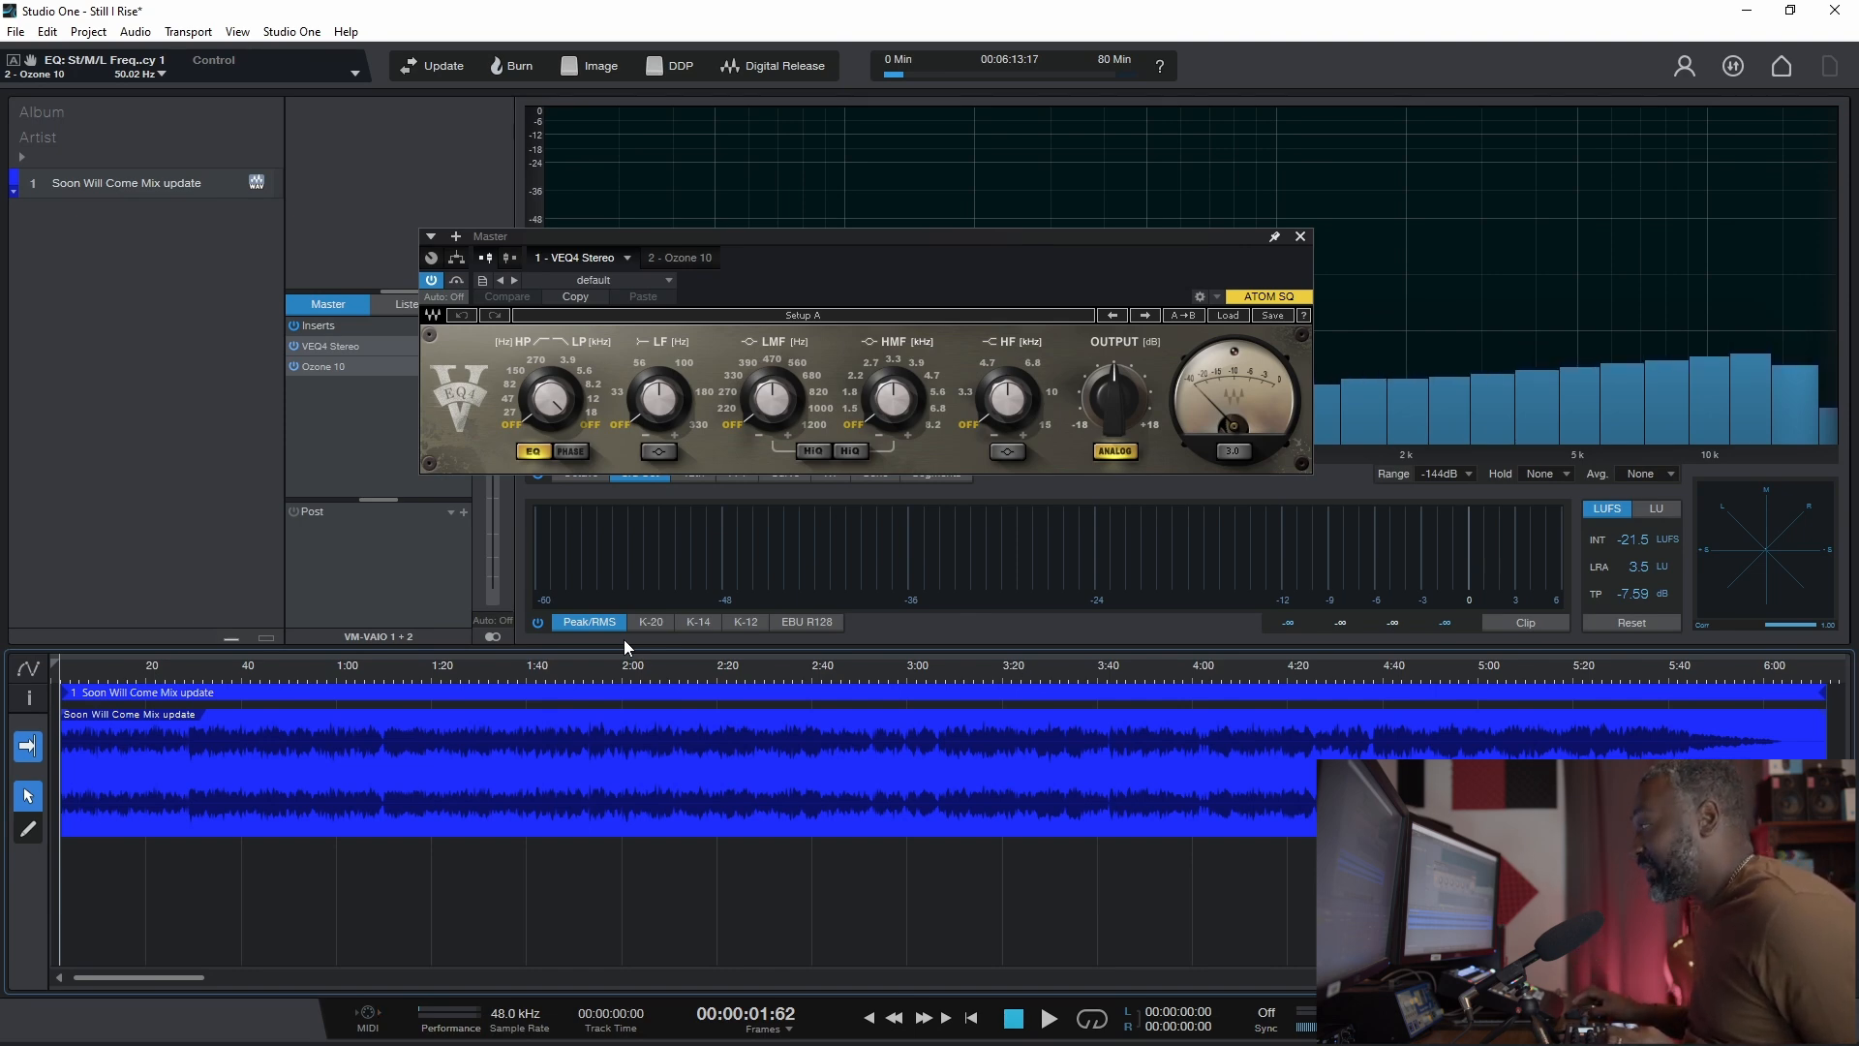
Step: Set the VEQ4 high-pass filter to 47 Hz while listening to the track
key("space")
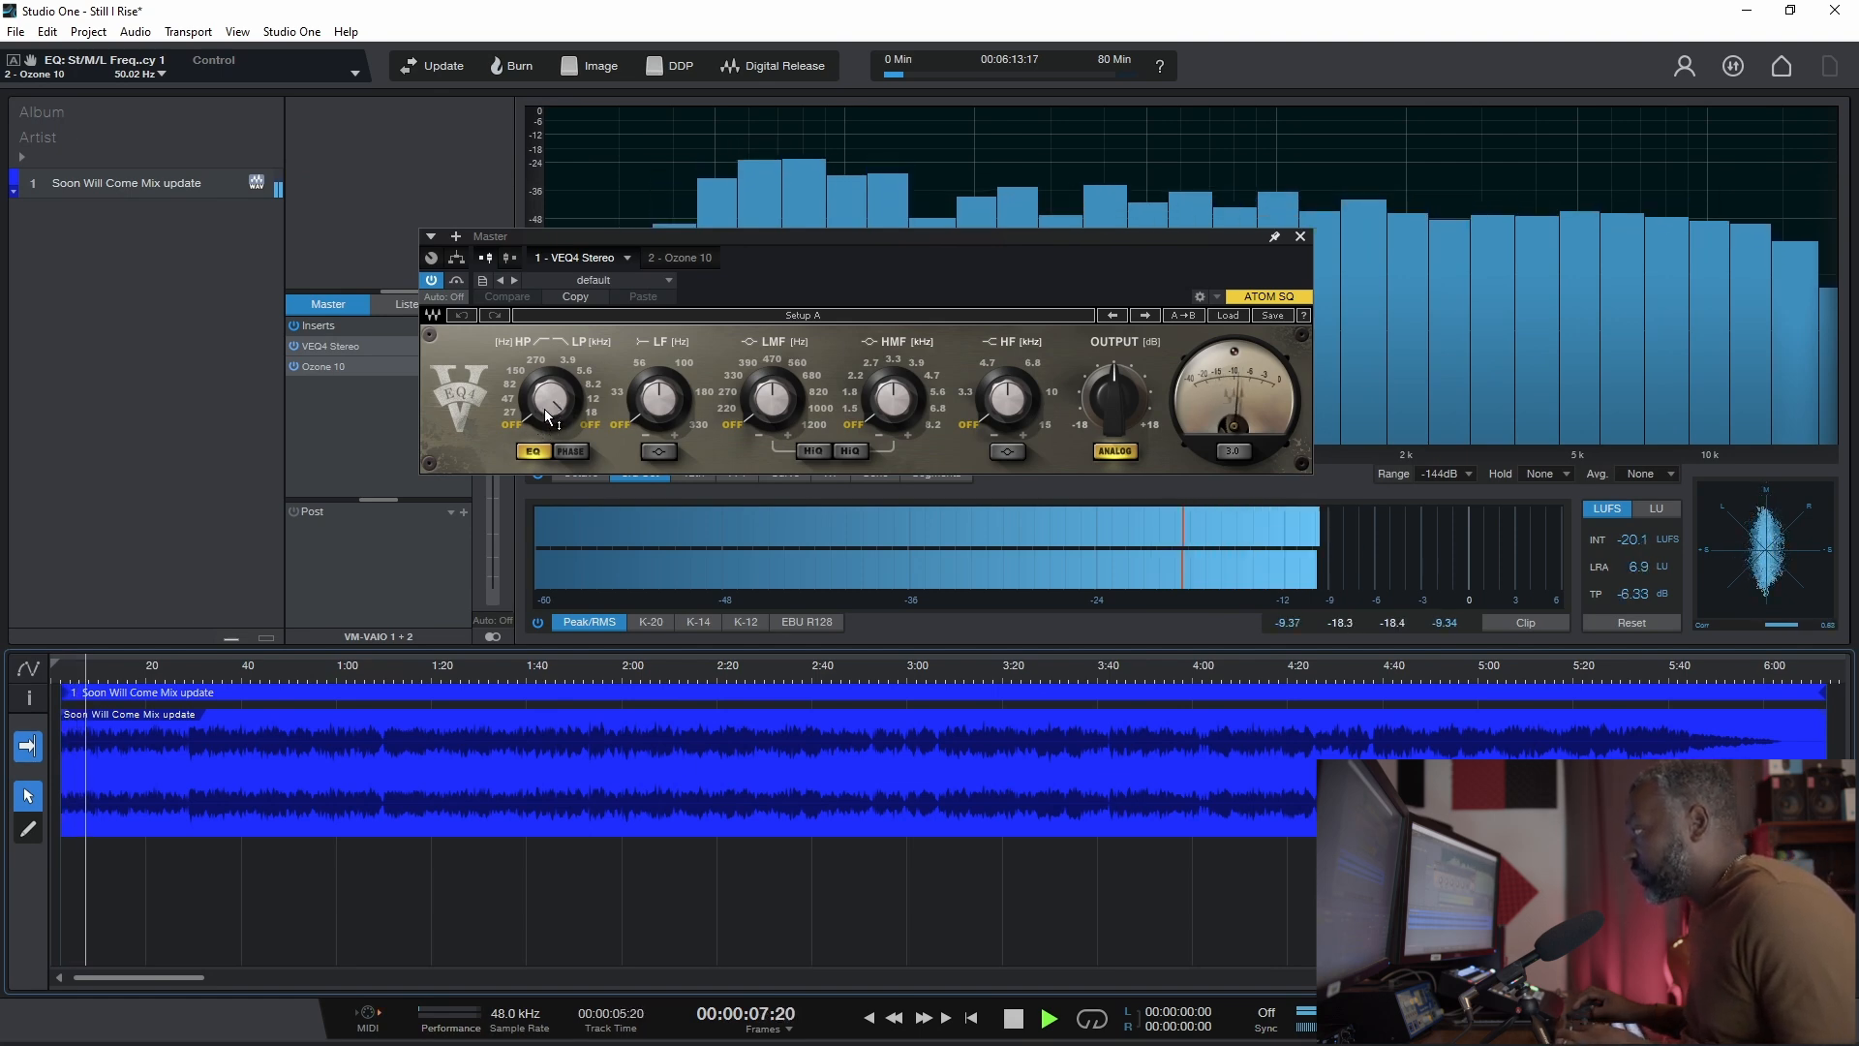
scroll(544, 409, "up", 2)
scroll(545, 409, "up", 1)
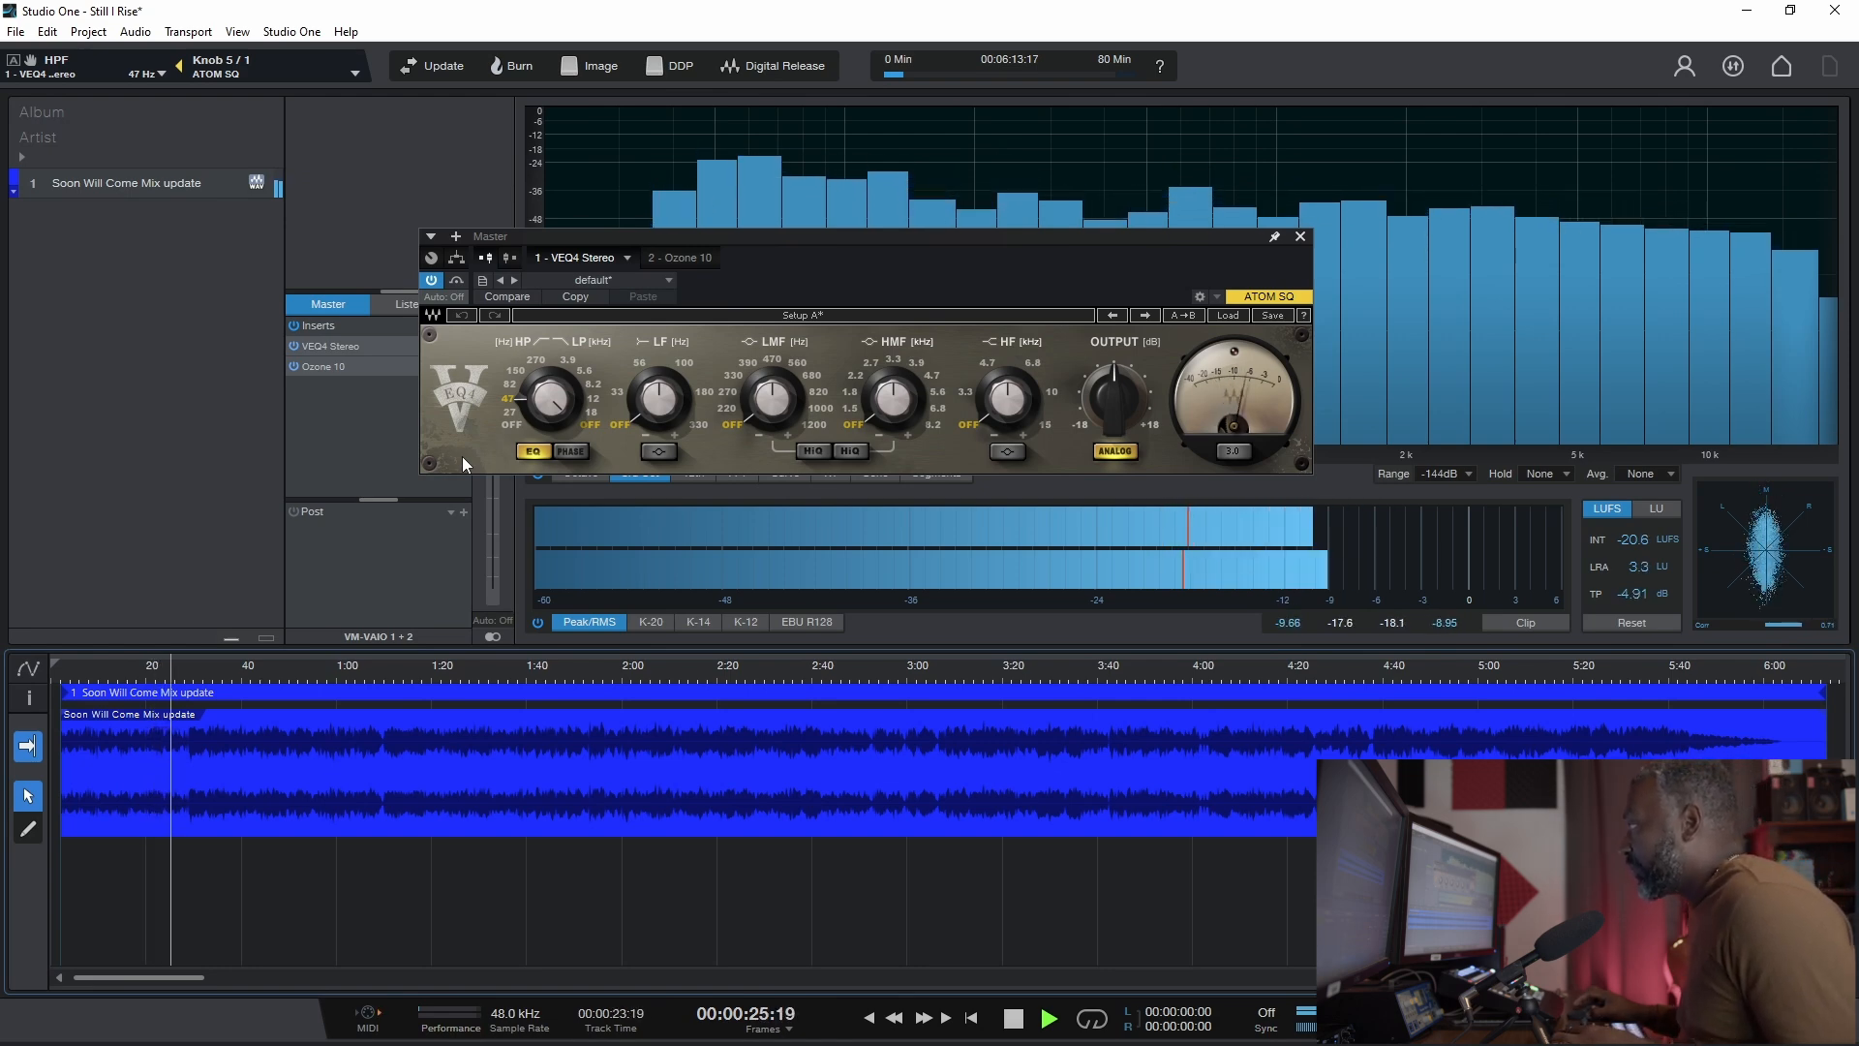
key("space")
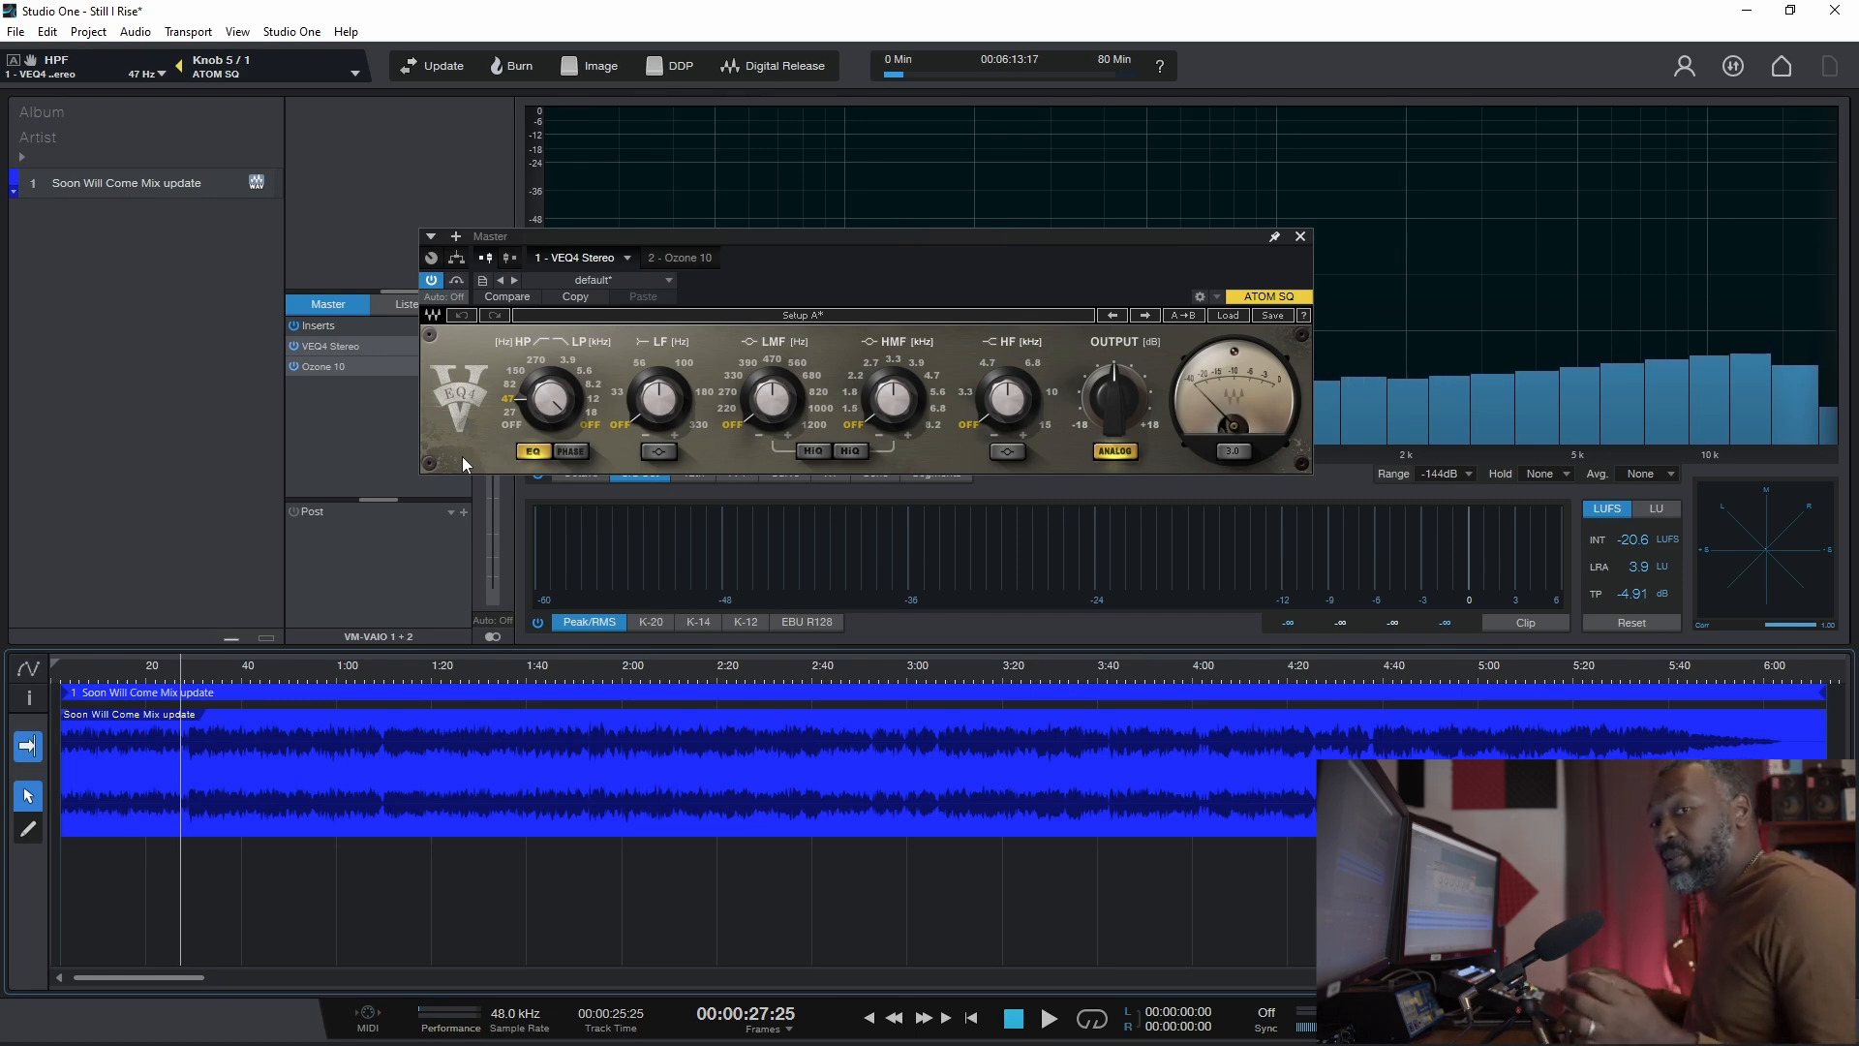
Step: Cut the VEQ4 LMF band by 1.8 dB at 560 Hz during playback and raise the output to 0.5 dB
key("space")
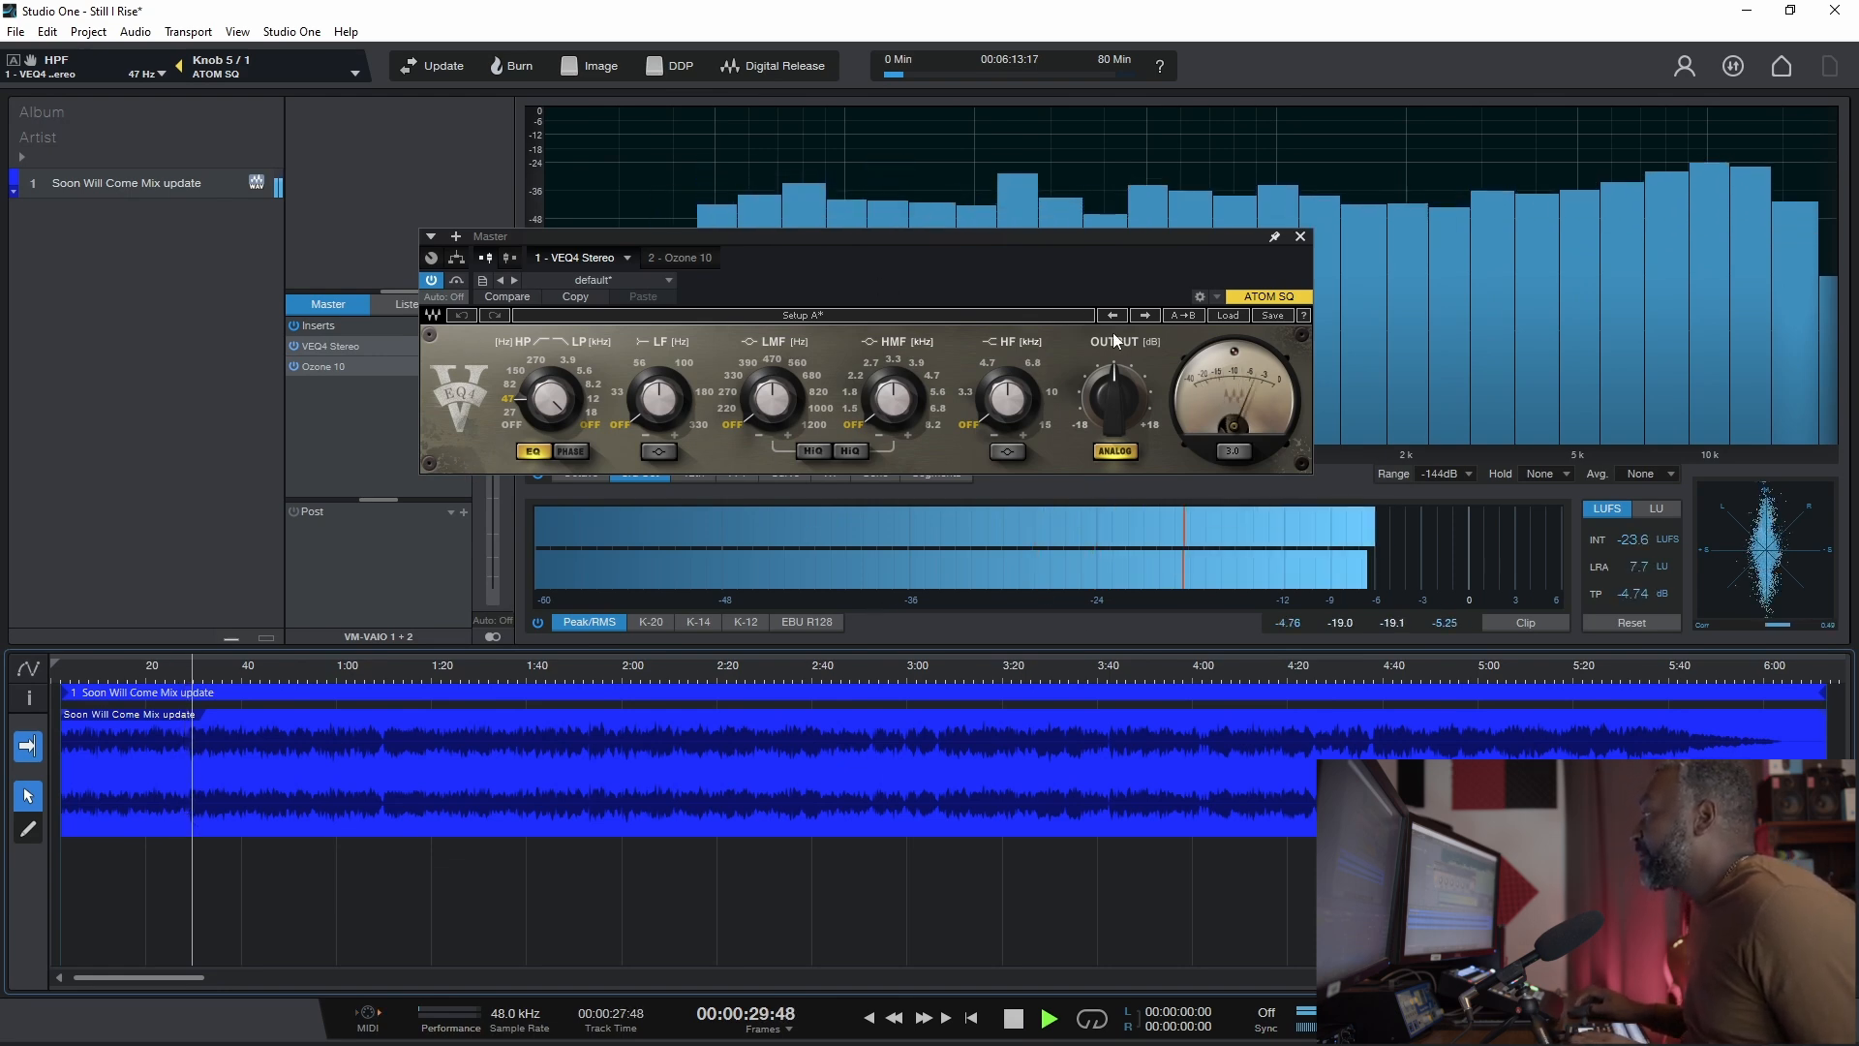
left_click_drag(908, 236, 825, 413)
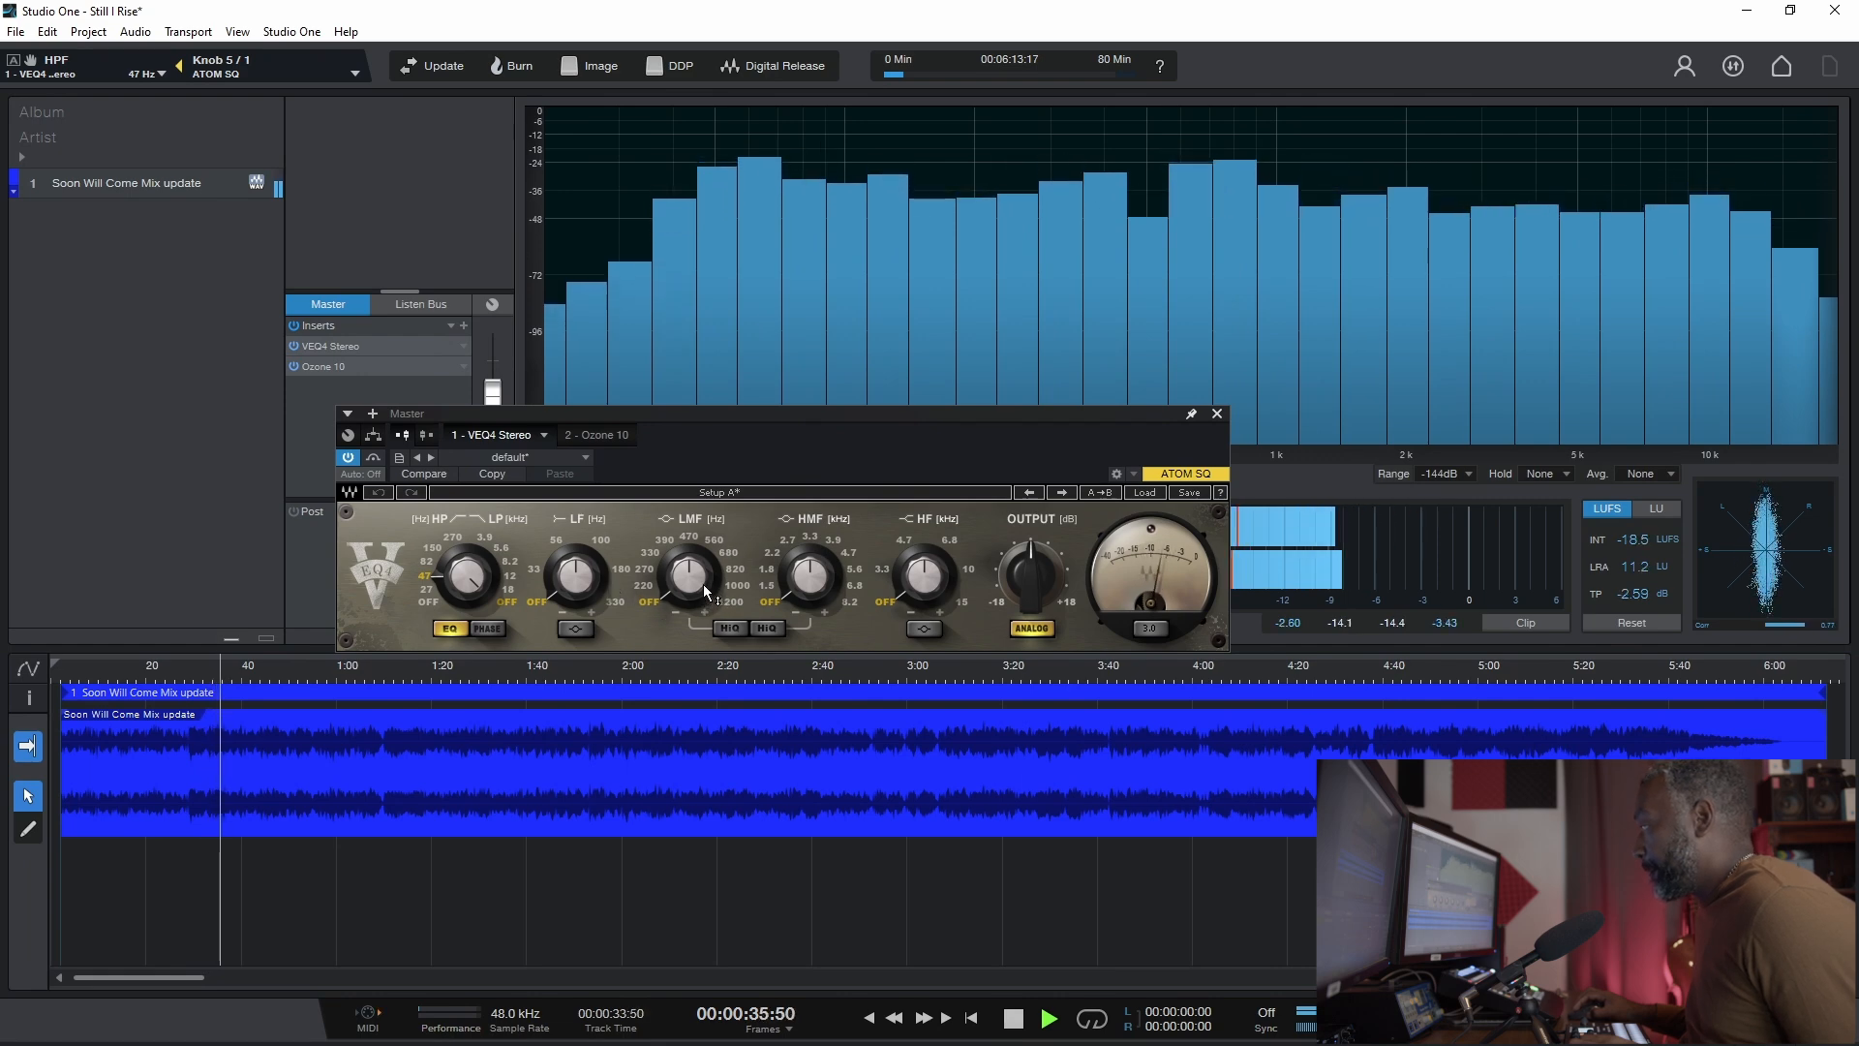
mouse_move(704, 586)
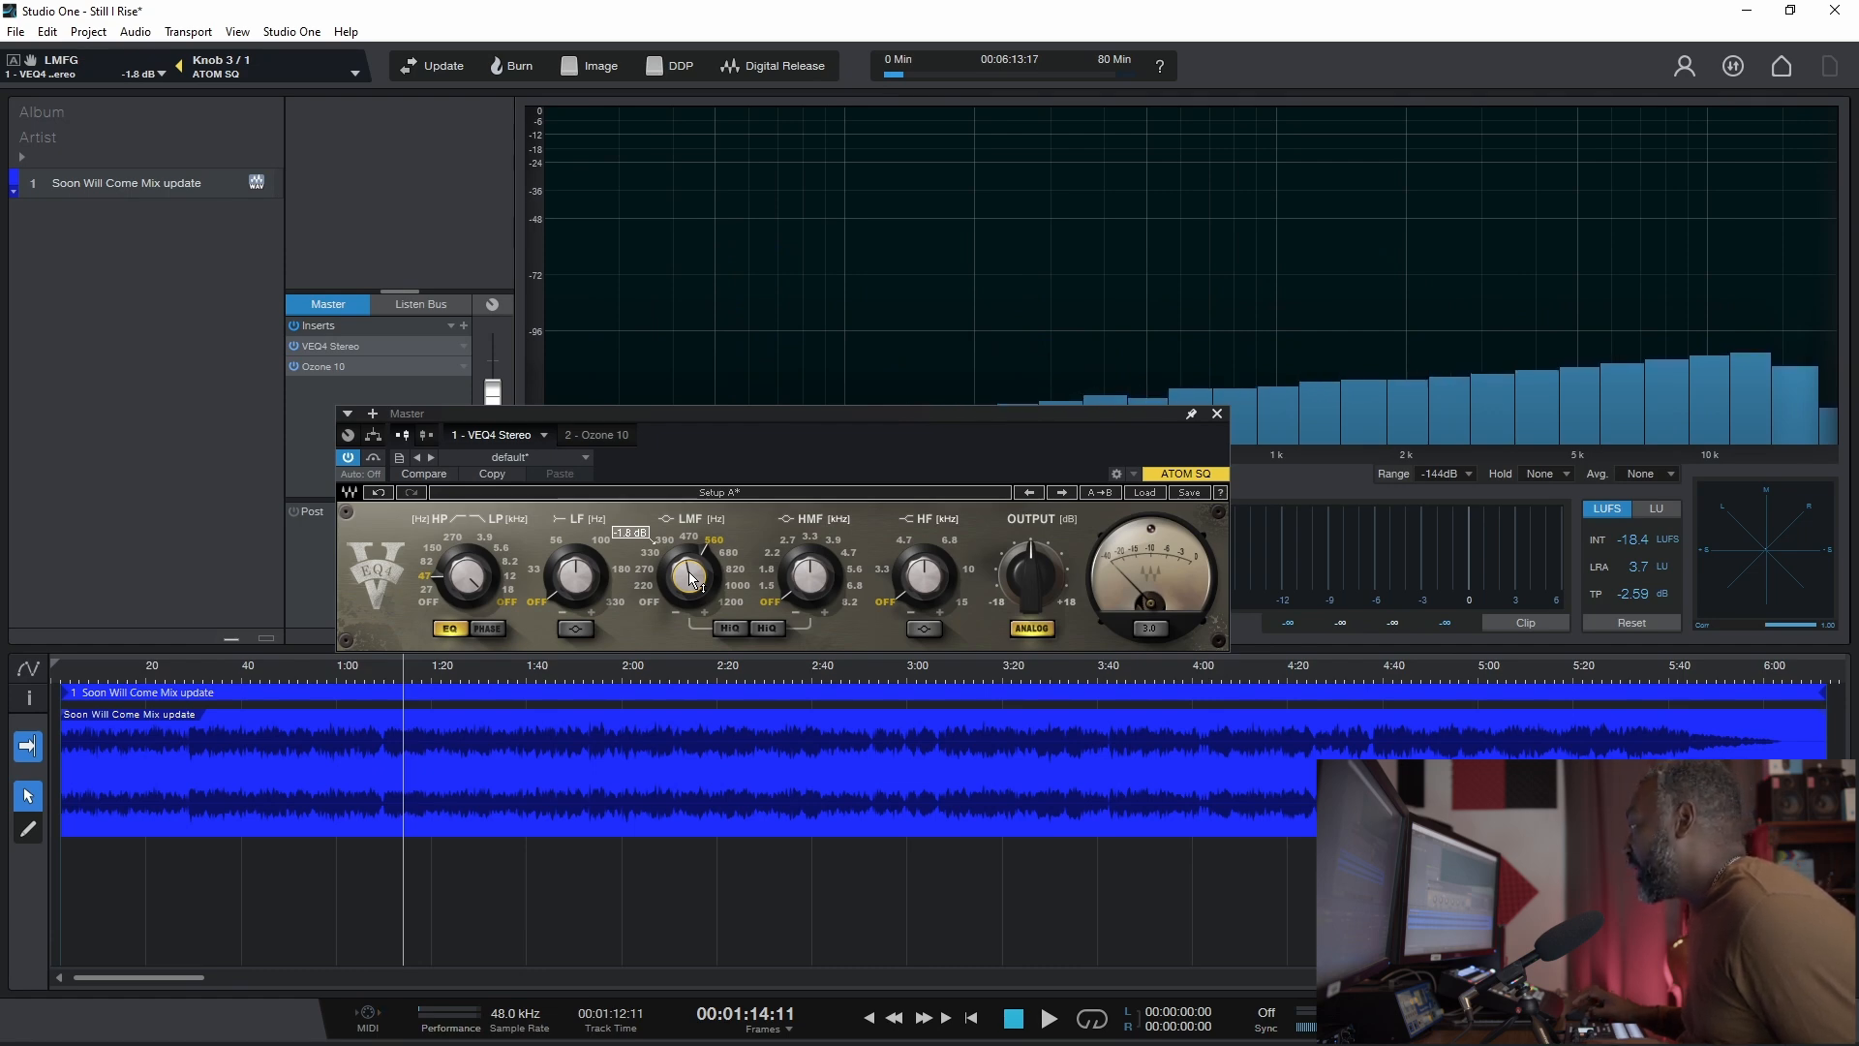
mouse_move(1036, 580)
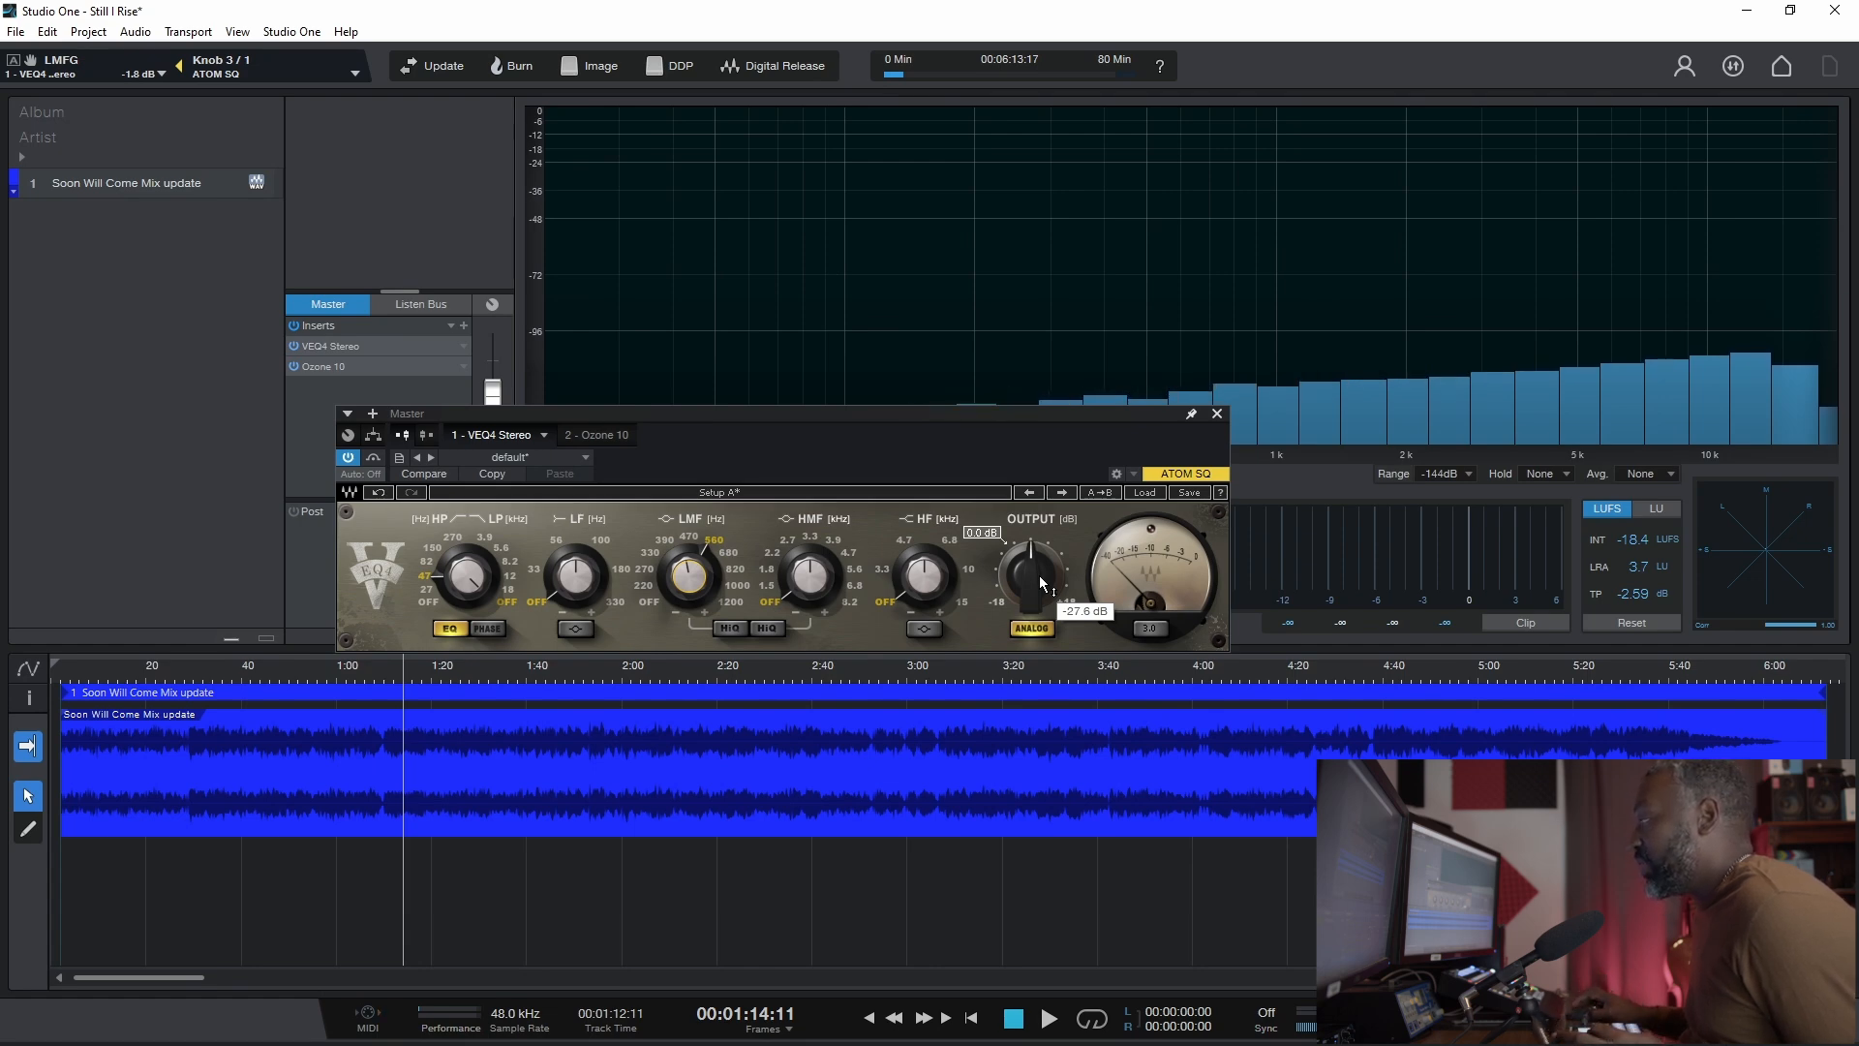
left_click_drag(1032, 581, 1035, 577)
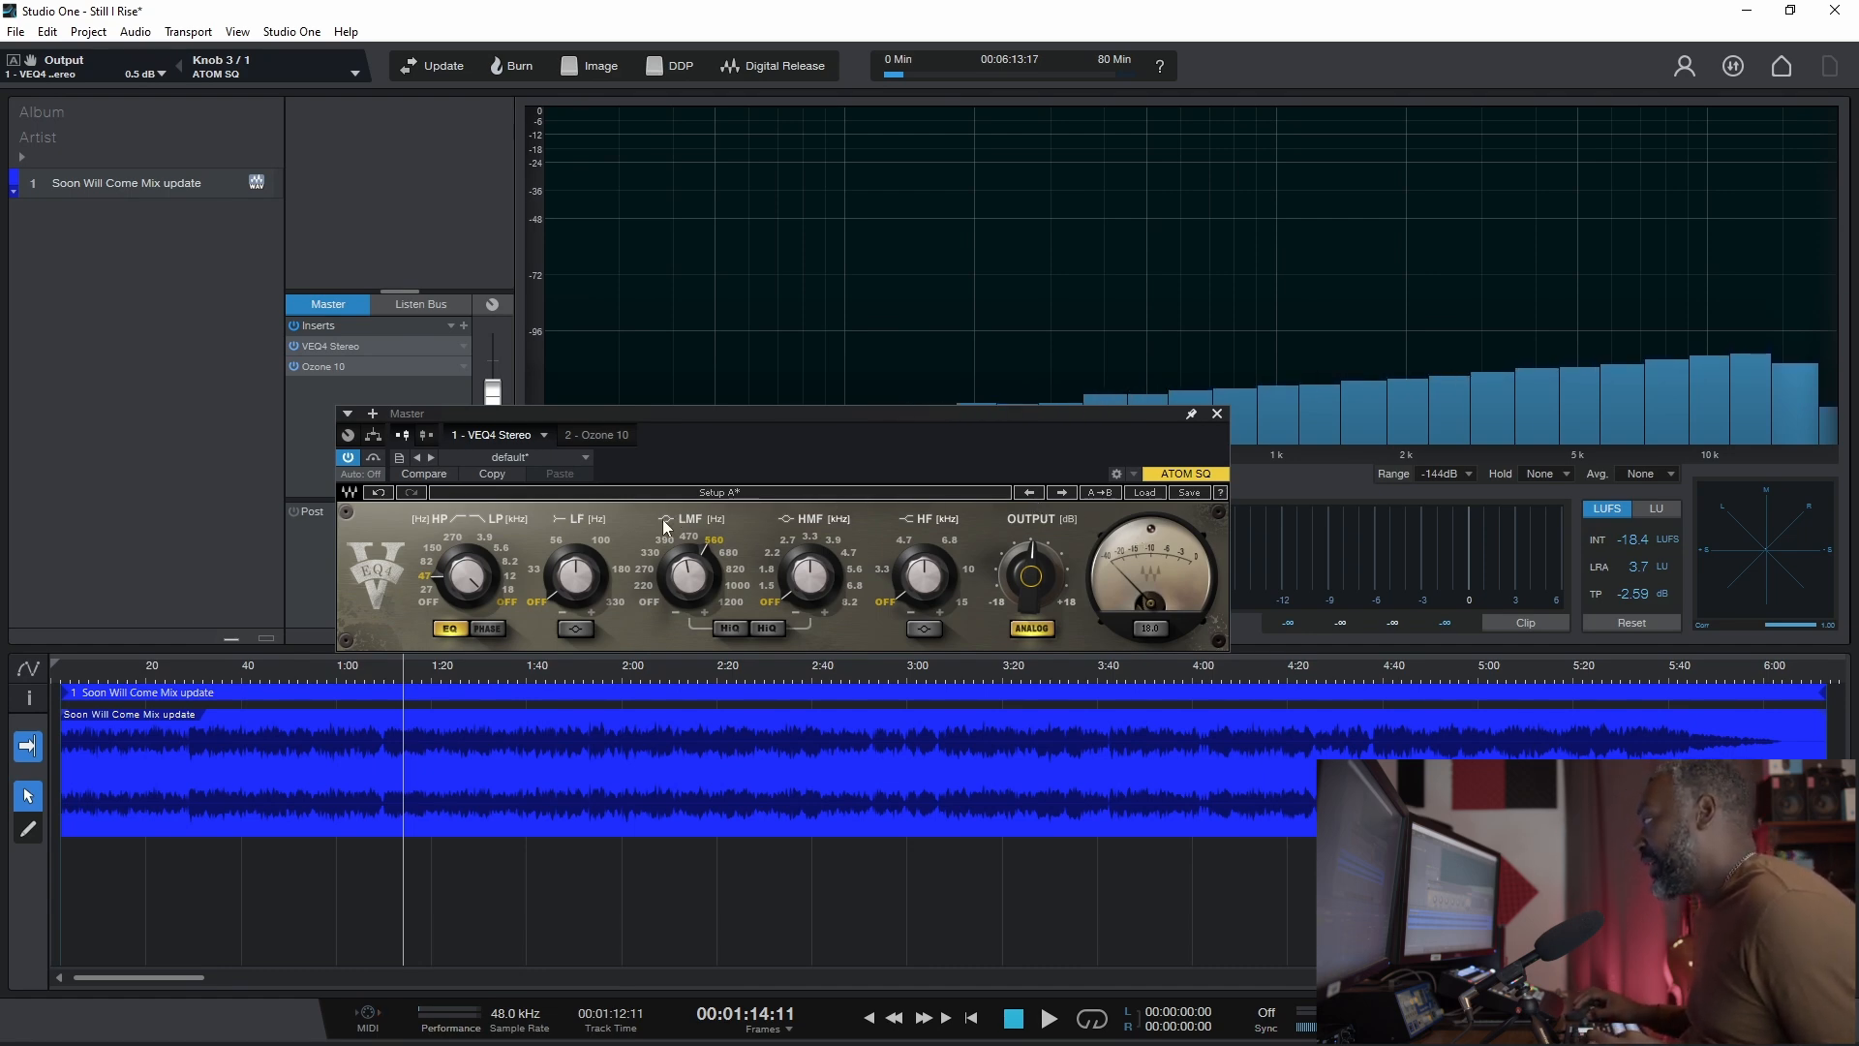
Step: Play the track and loop the section from about 0:29 to 1:20
key("space")
left_click(193, 675)
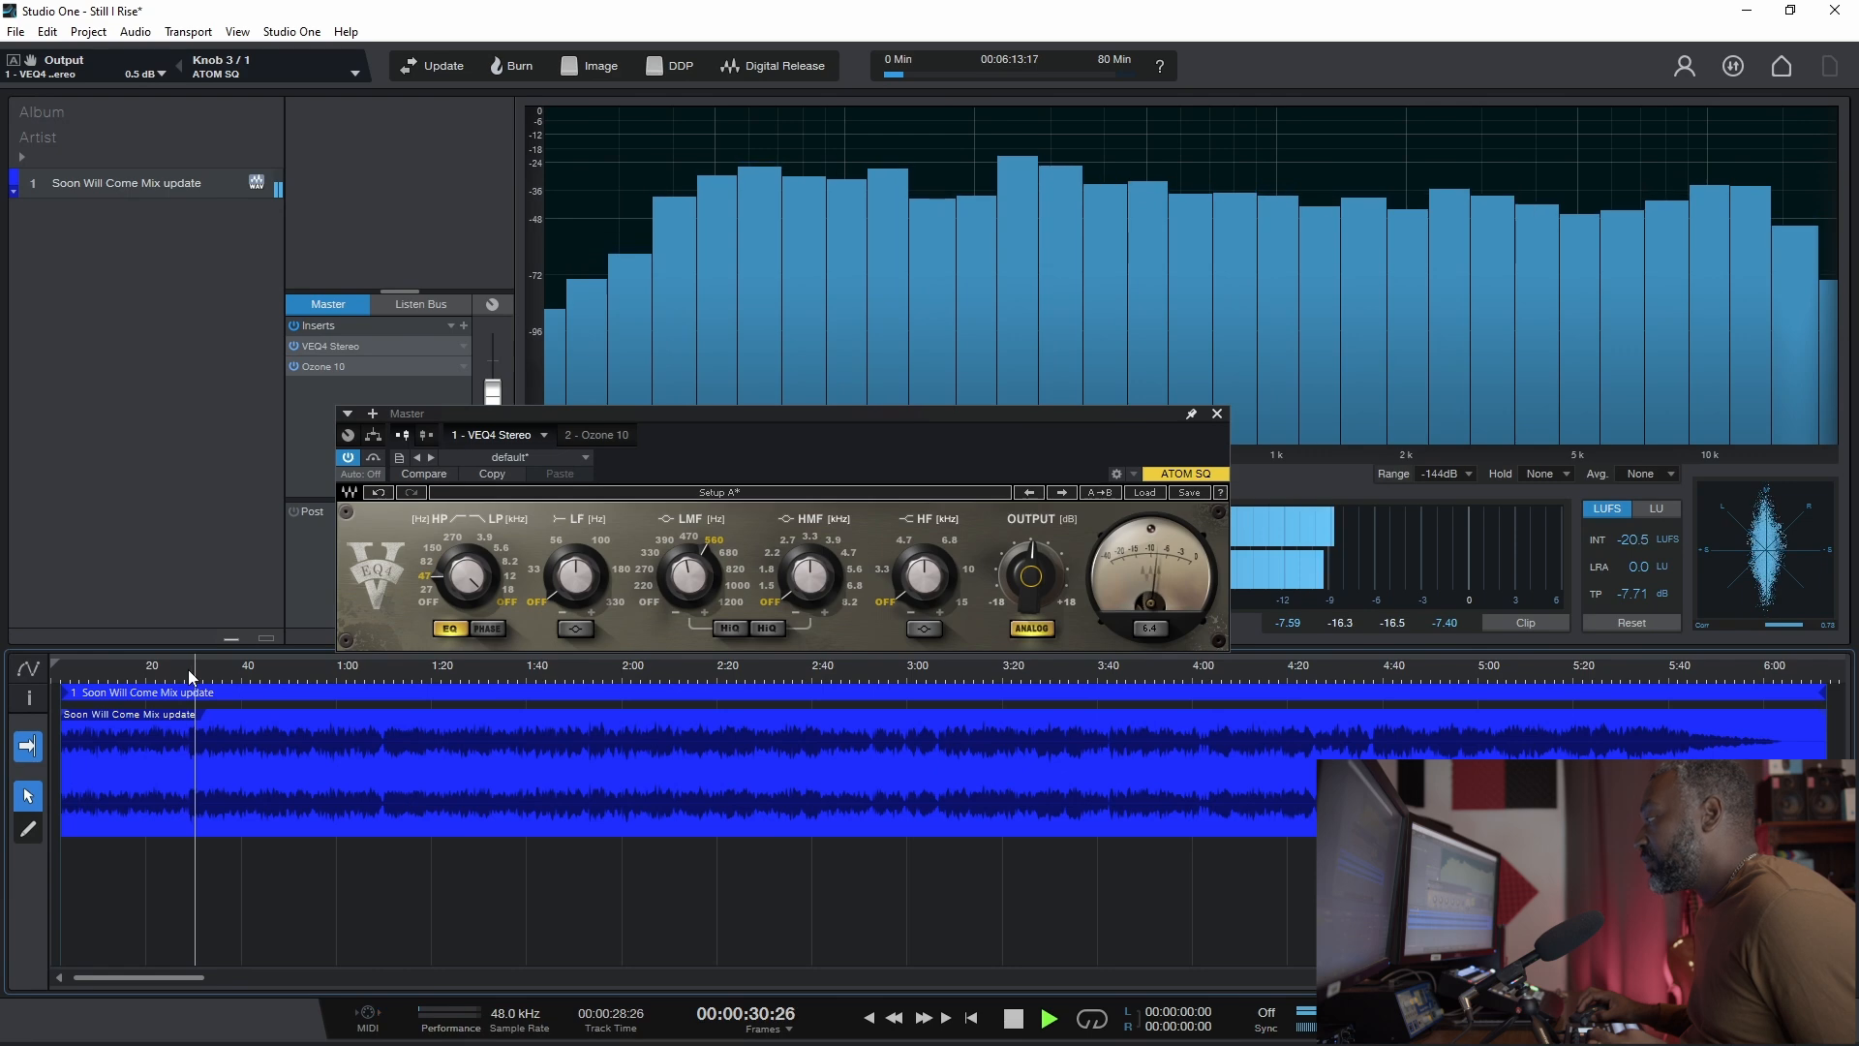
left_click_drag(198, 664, 643, 752)
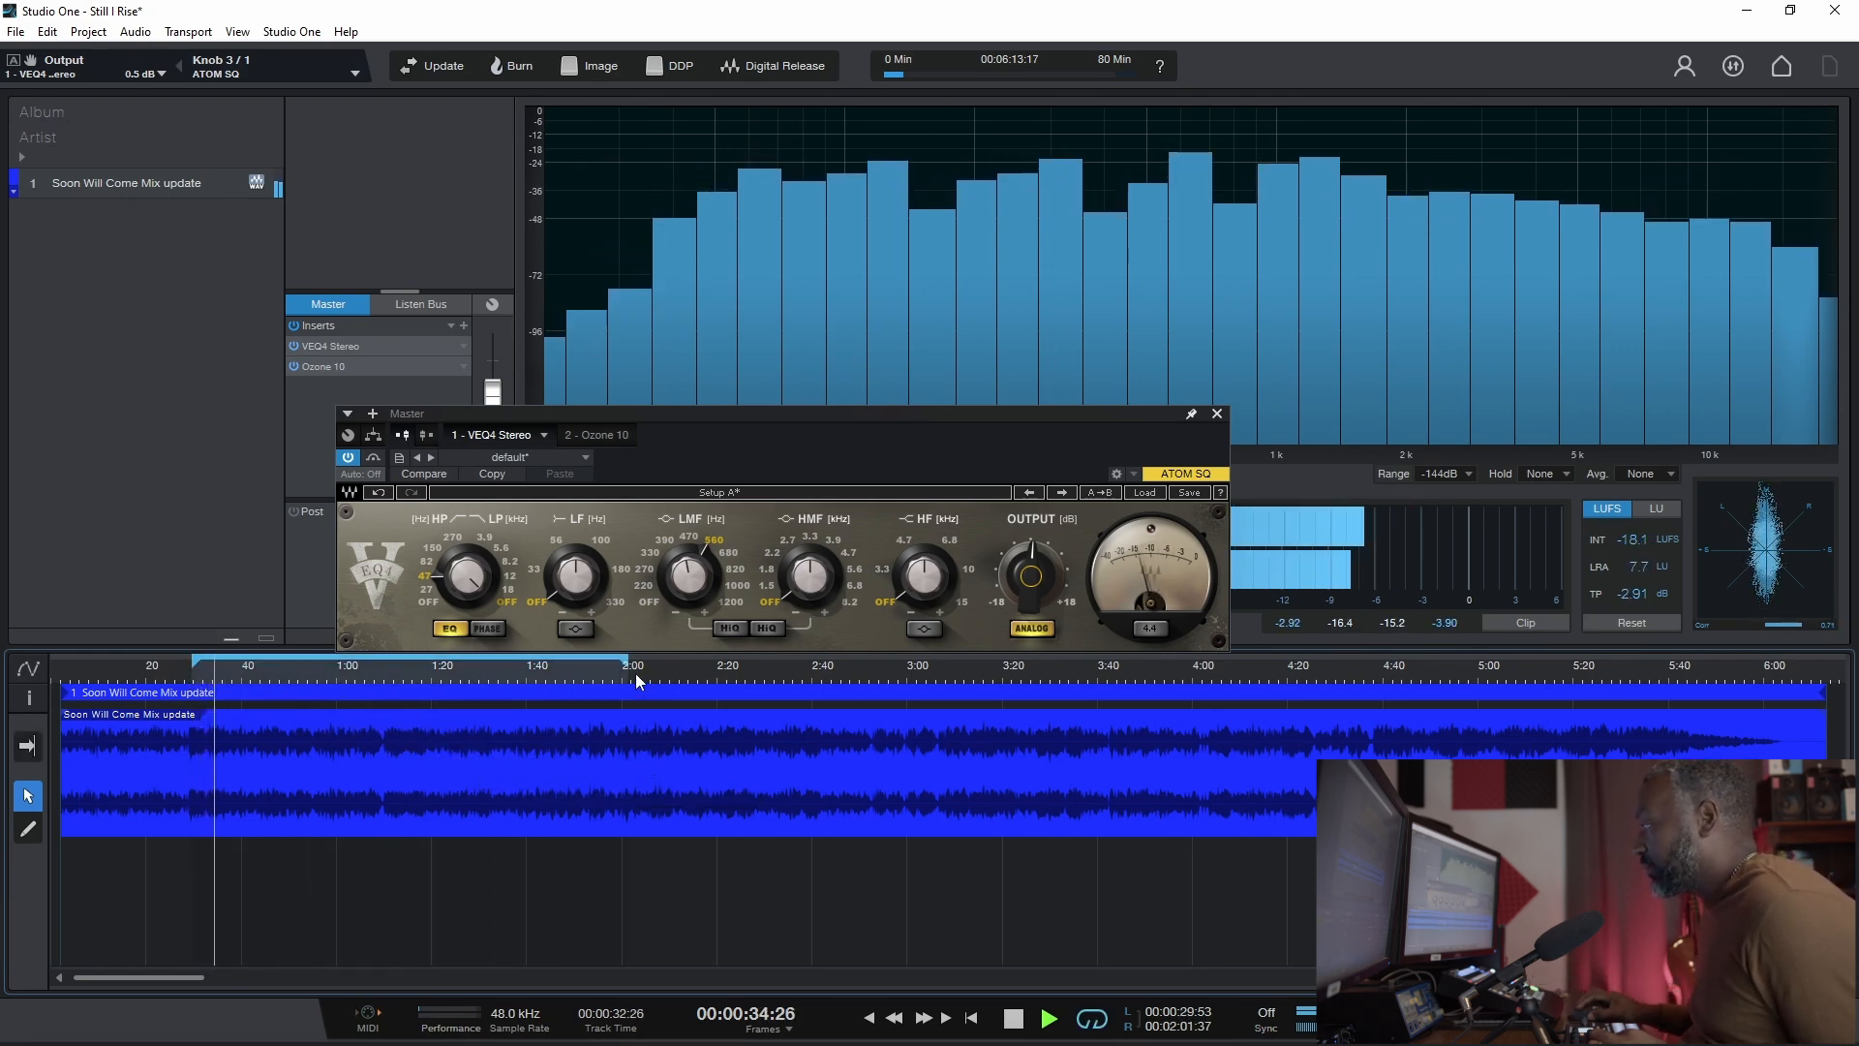
left_click_drag(630, 666, 430, 700)
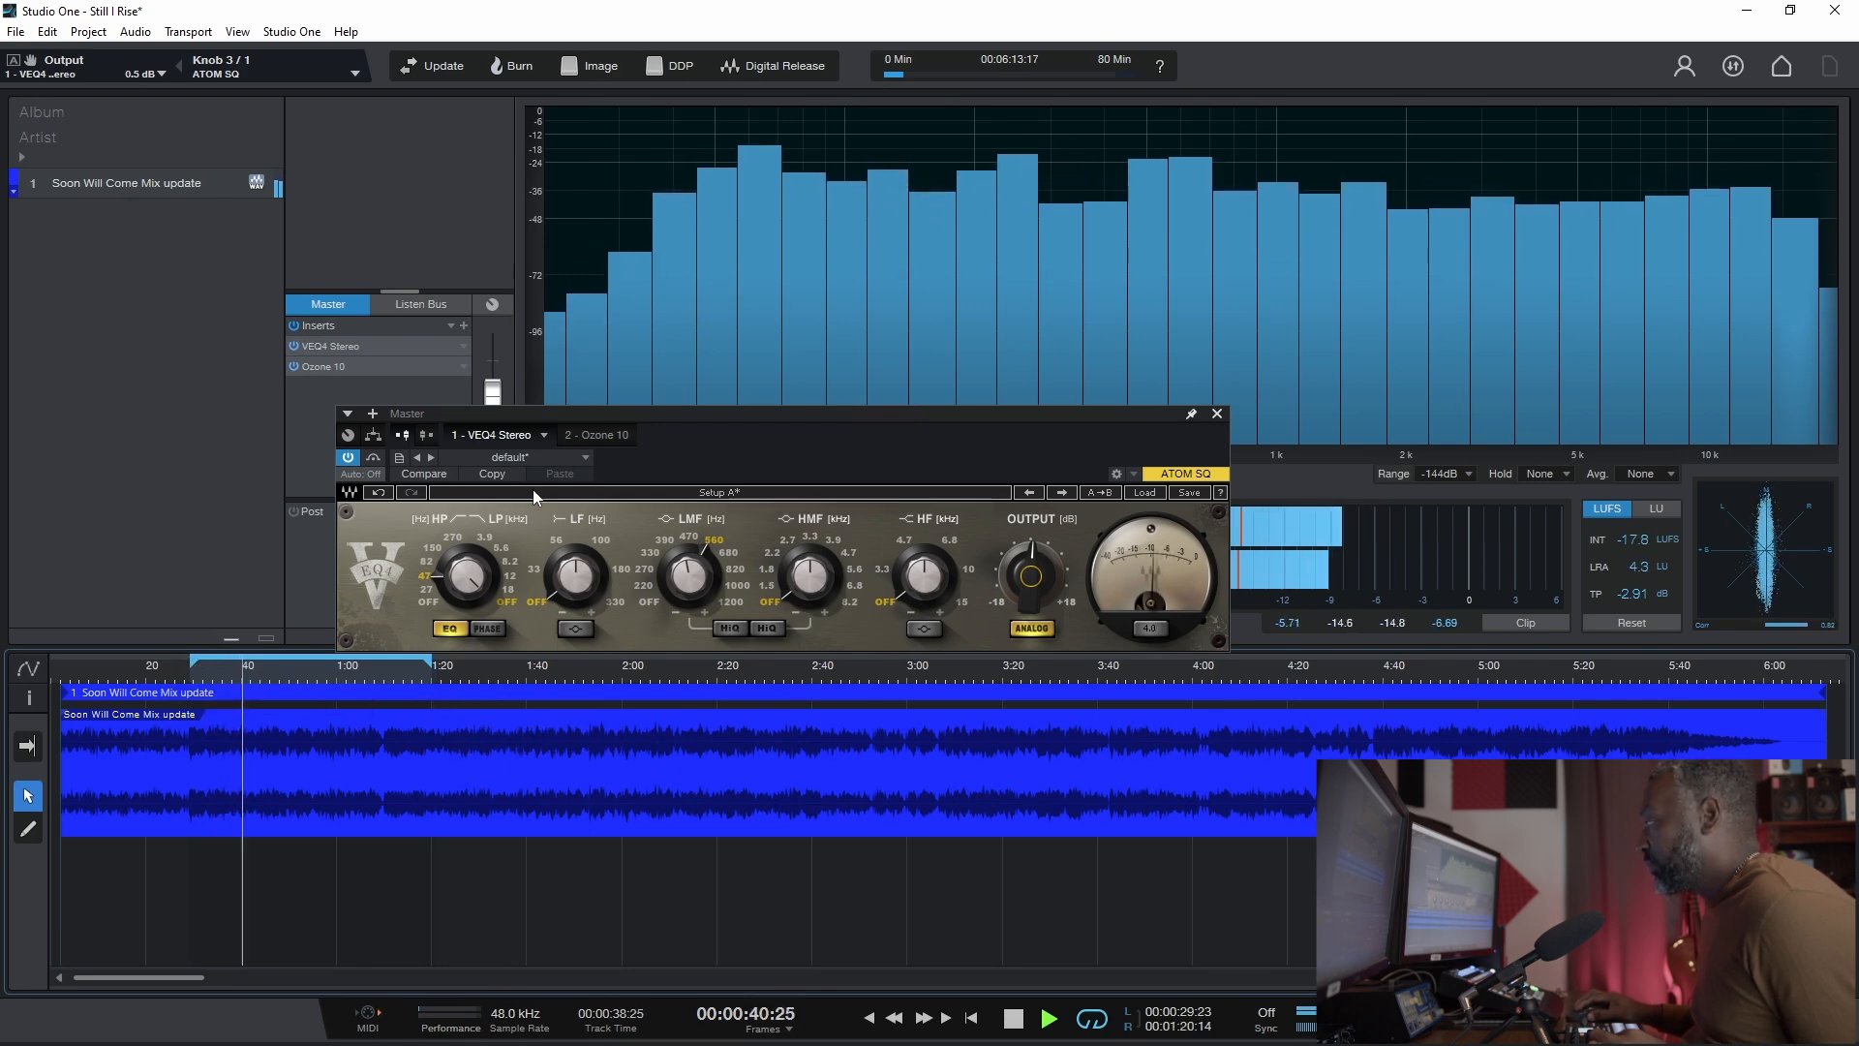
Step: Jump playback to about 4:38 and loop the section from there to about 5:20
left_click(1375, 678)
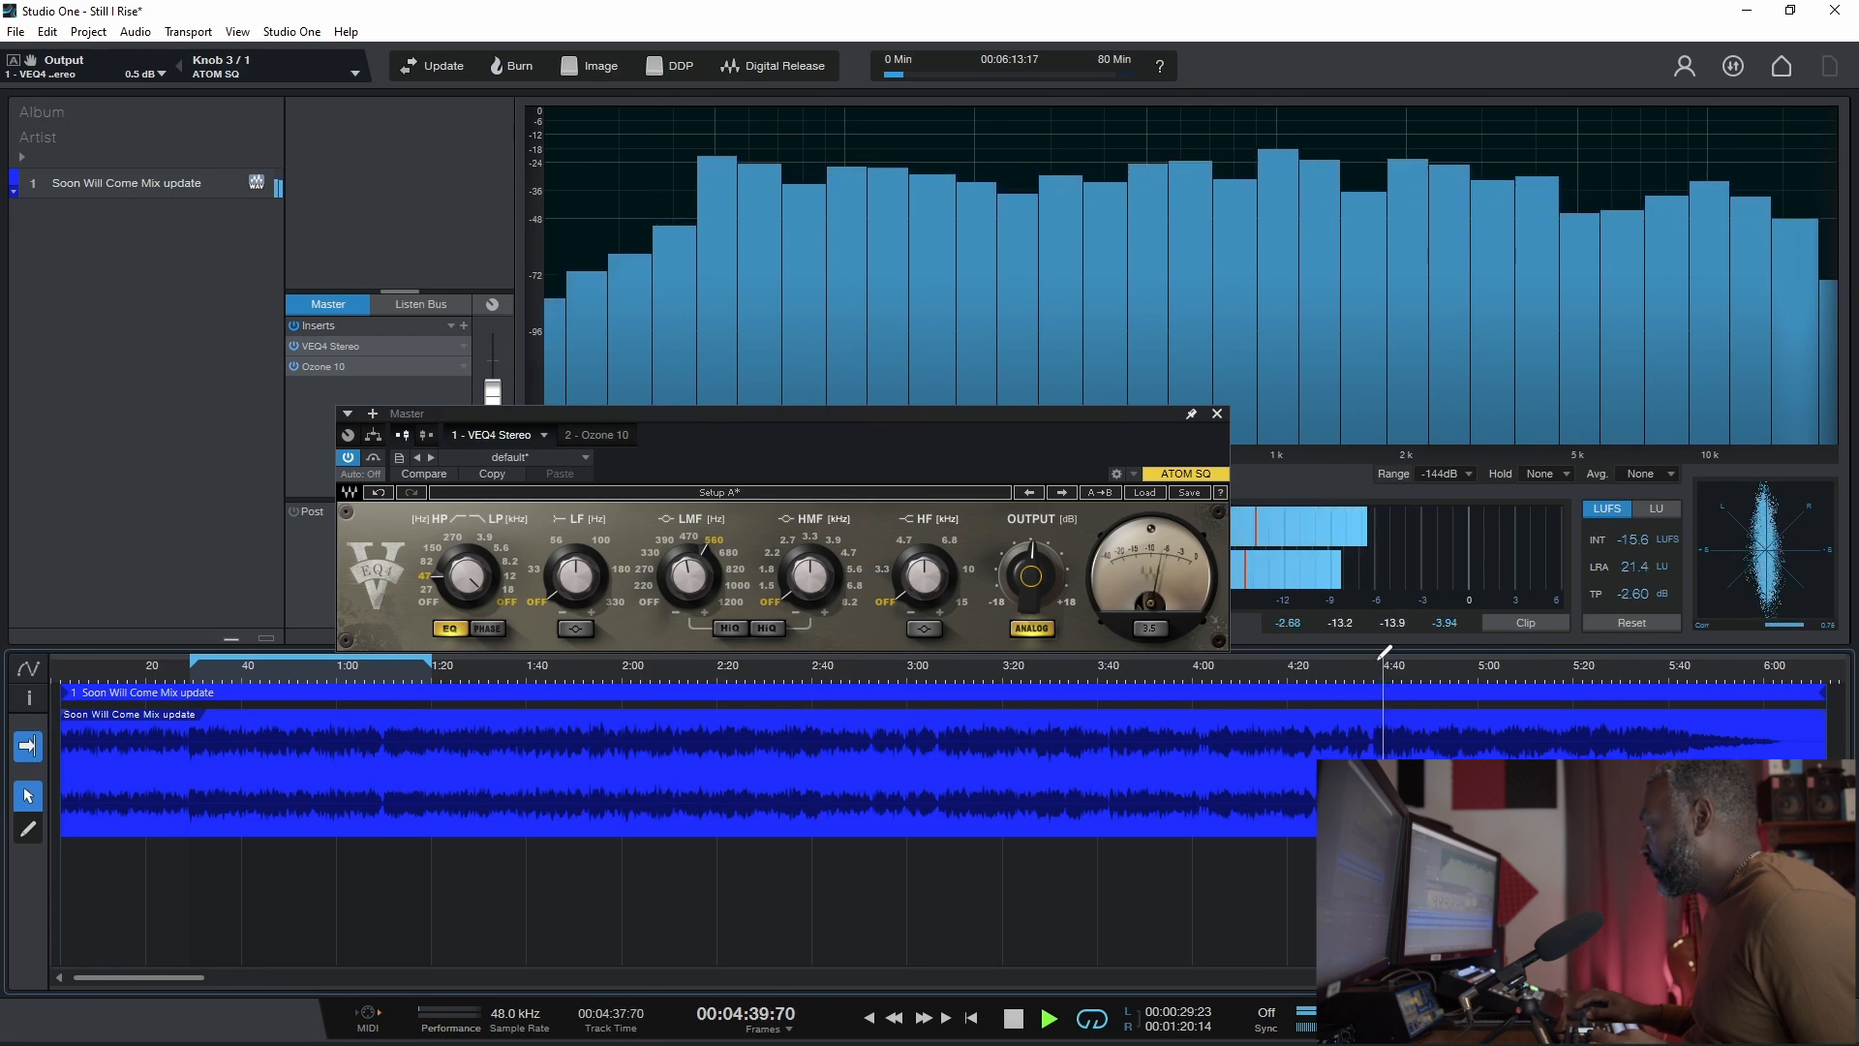
left_click_drag(1384, 652, 1584, 751)
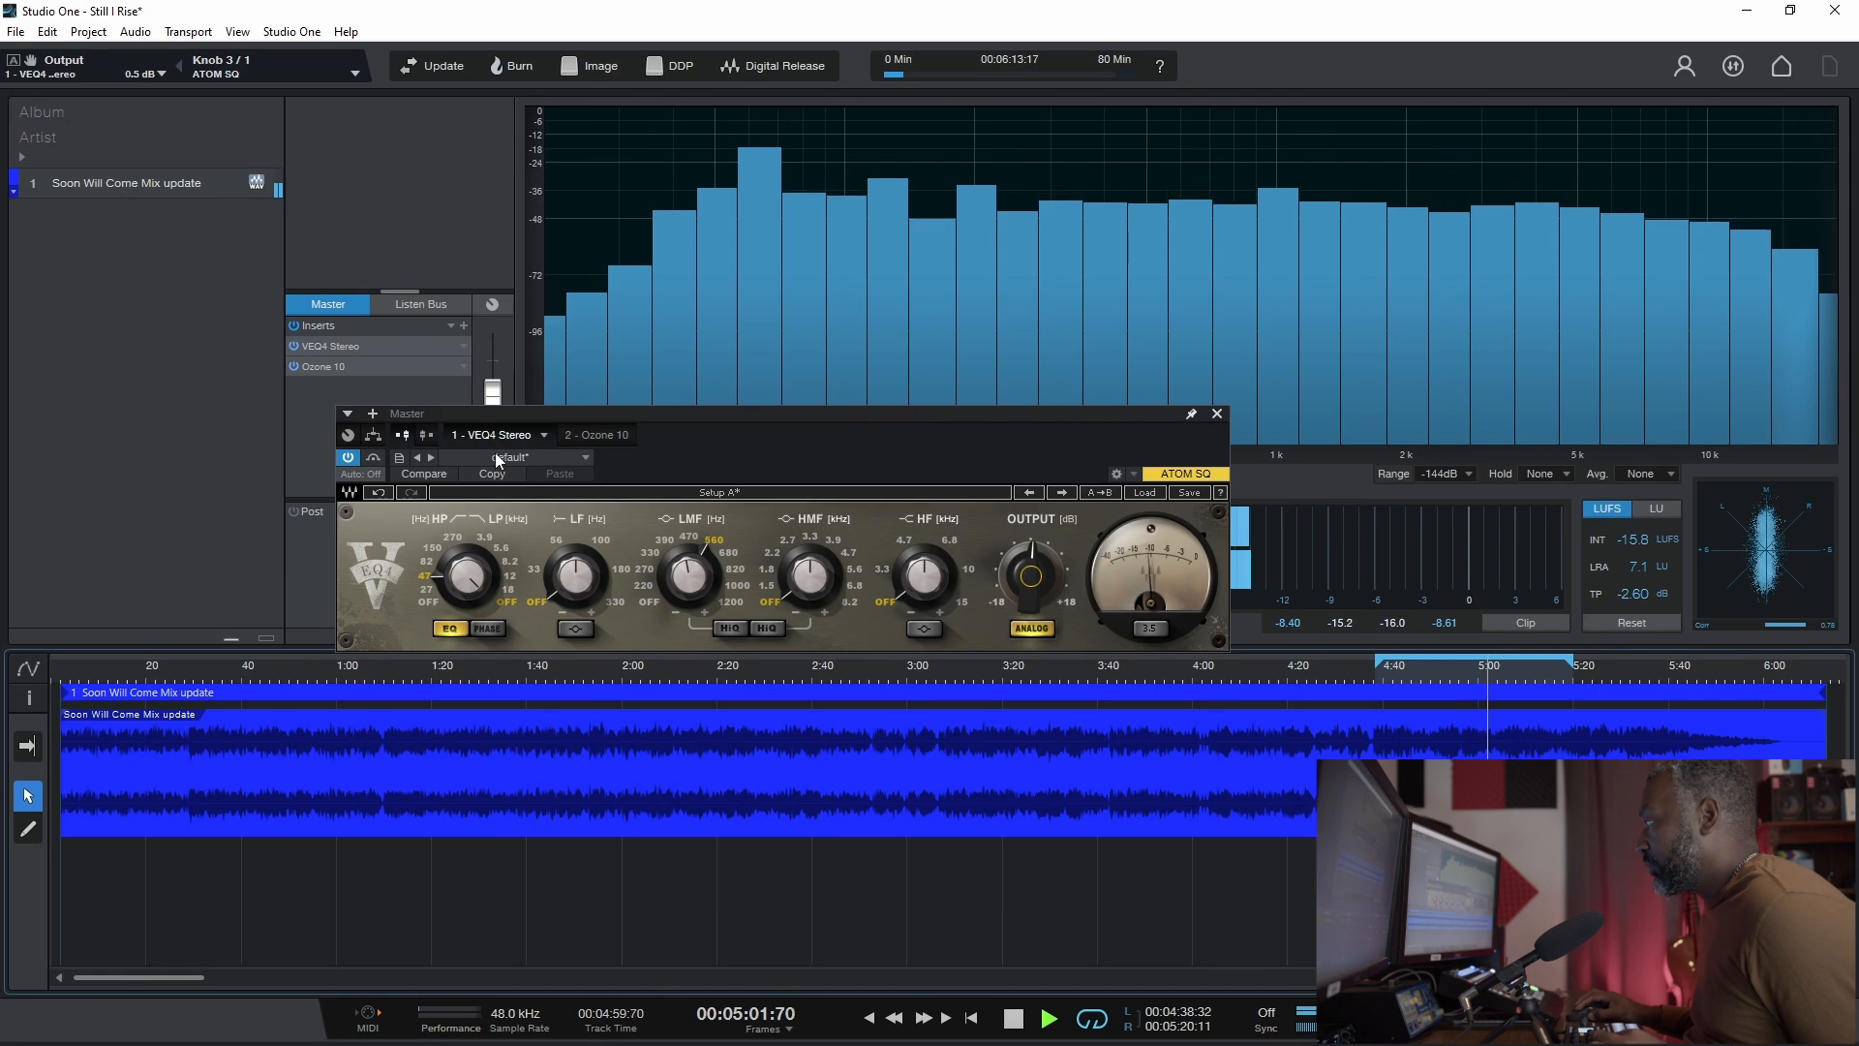
Step: Set the Ozone 10 Equalizer 1 flat high-pass filter to 53 Hz on the mid channel, then stop playback
left_click(596, 436)
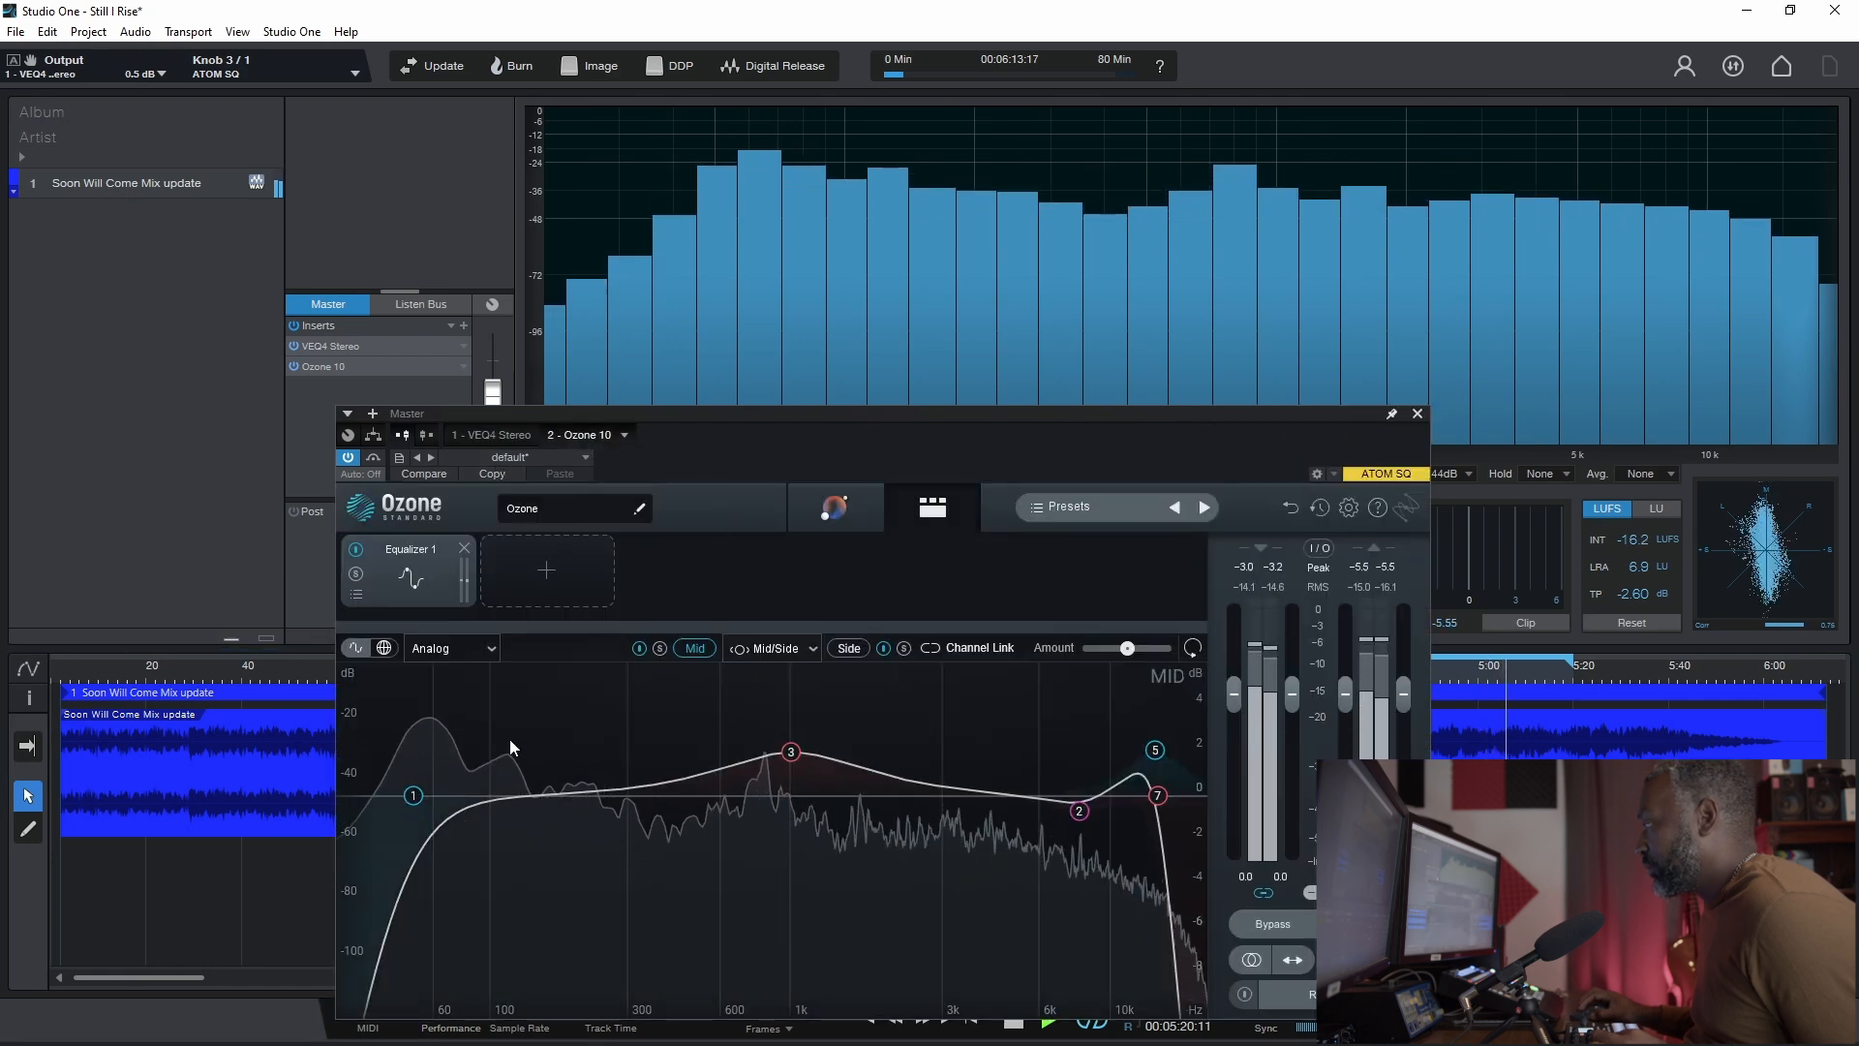
left_click(417, 797)
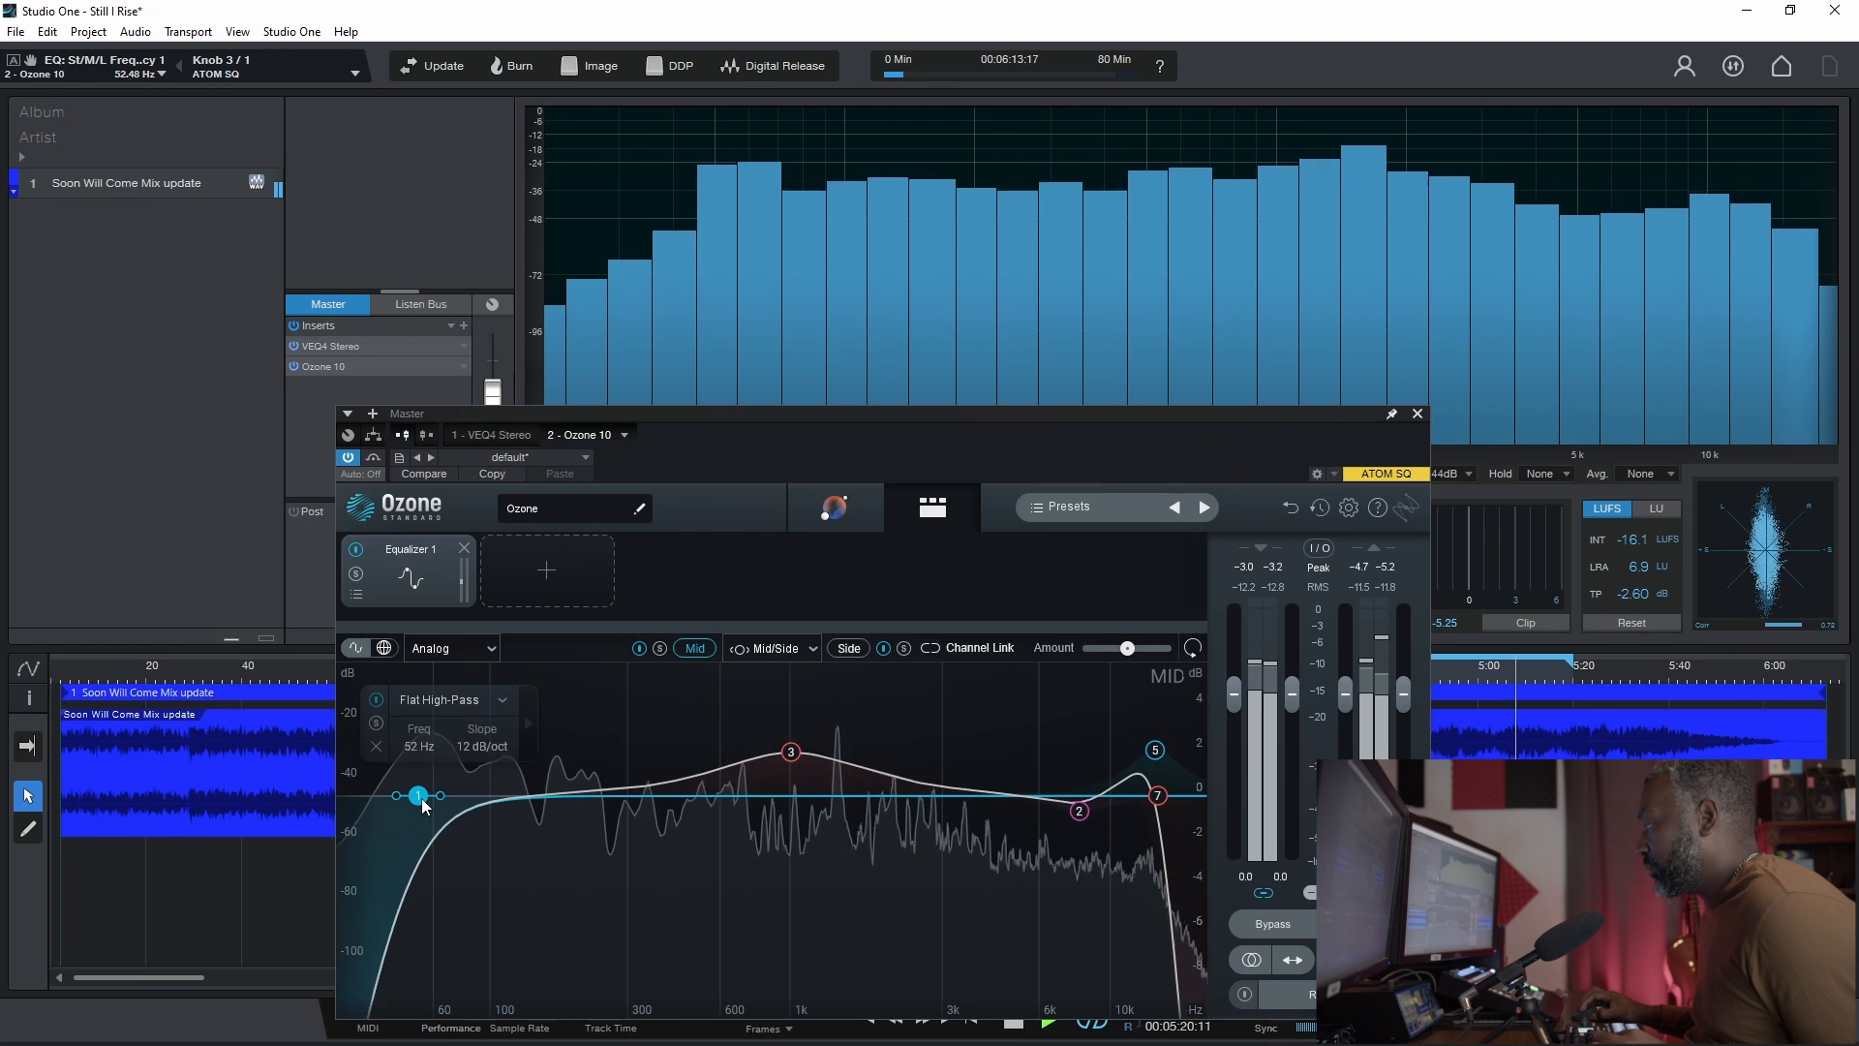
left_click_drag(423, 806, 428, 807)
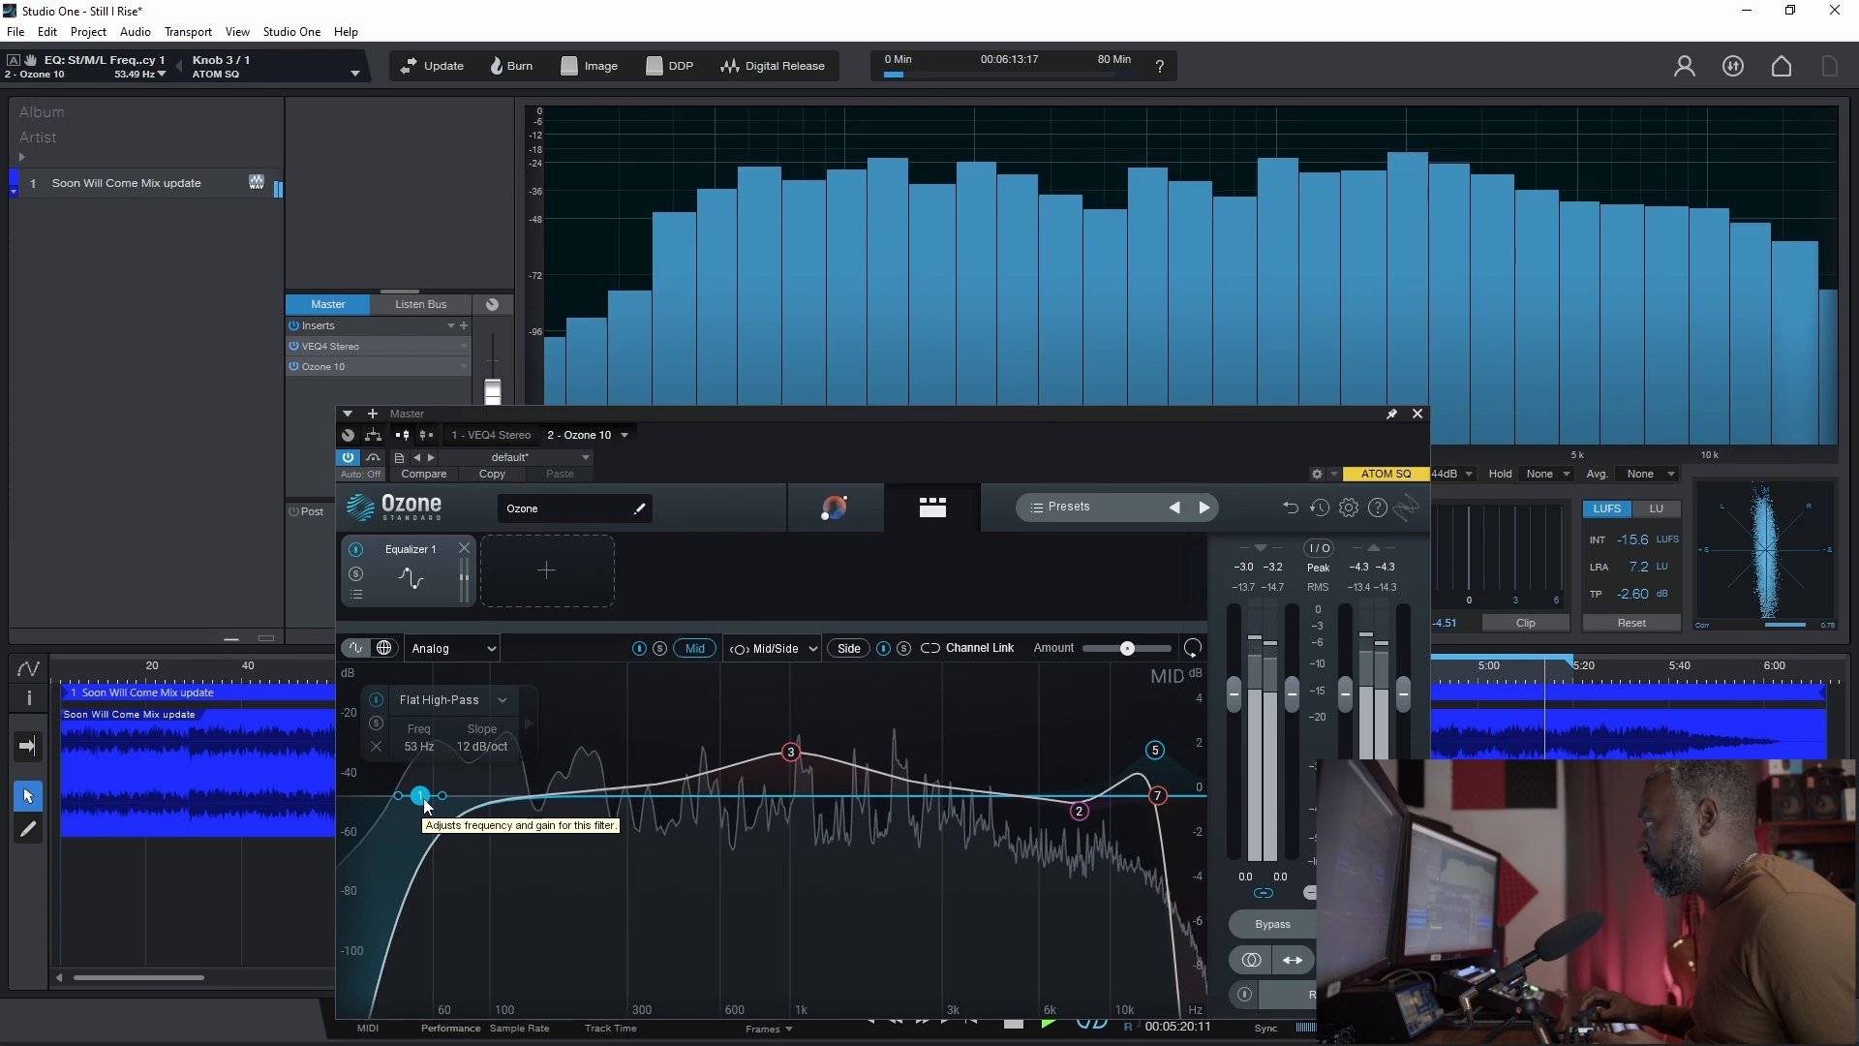
key("space")
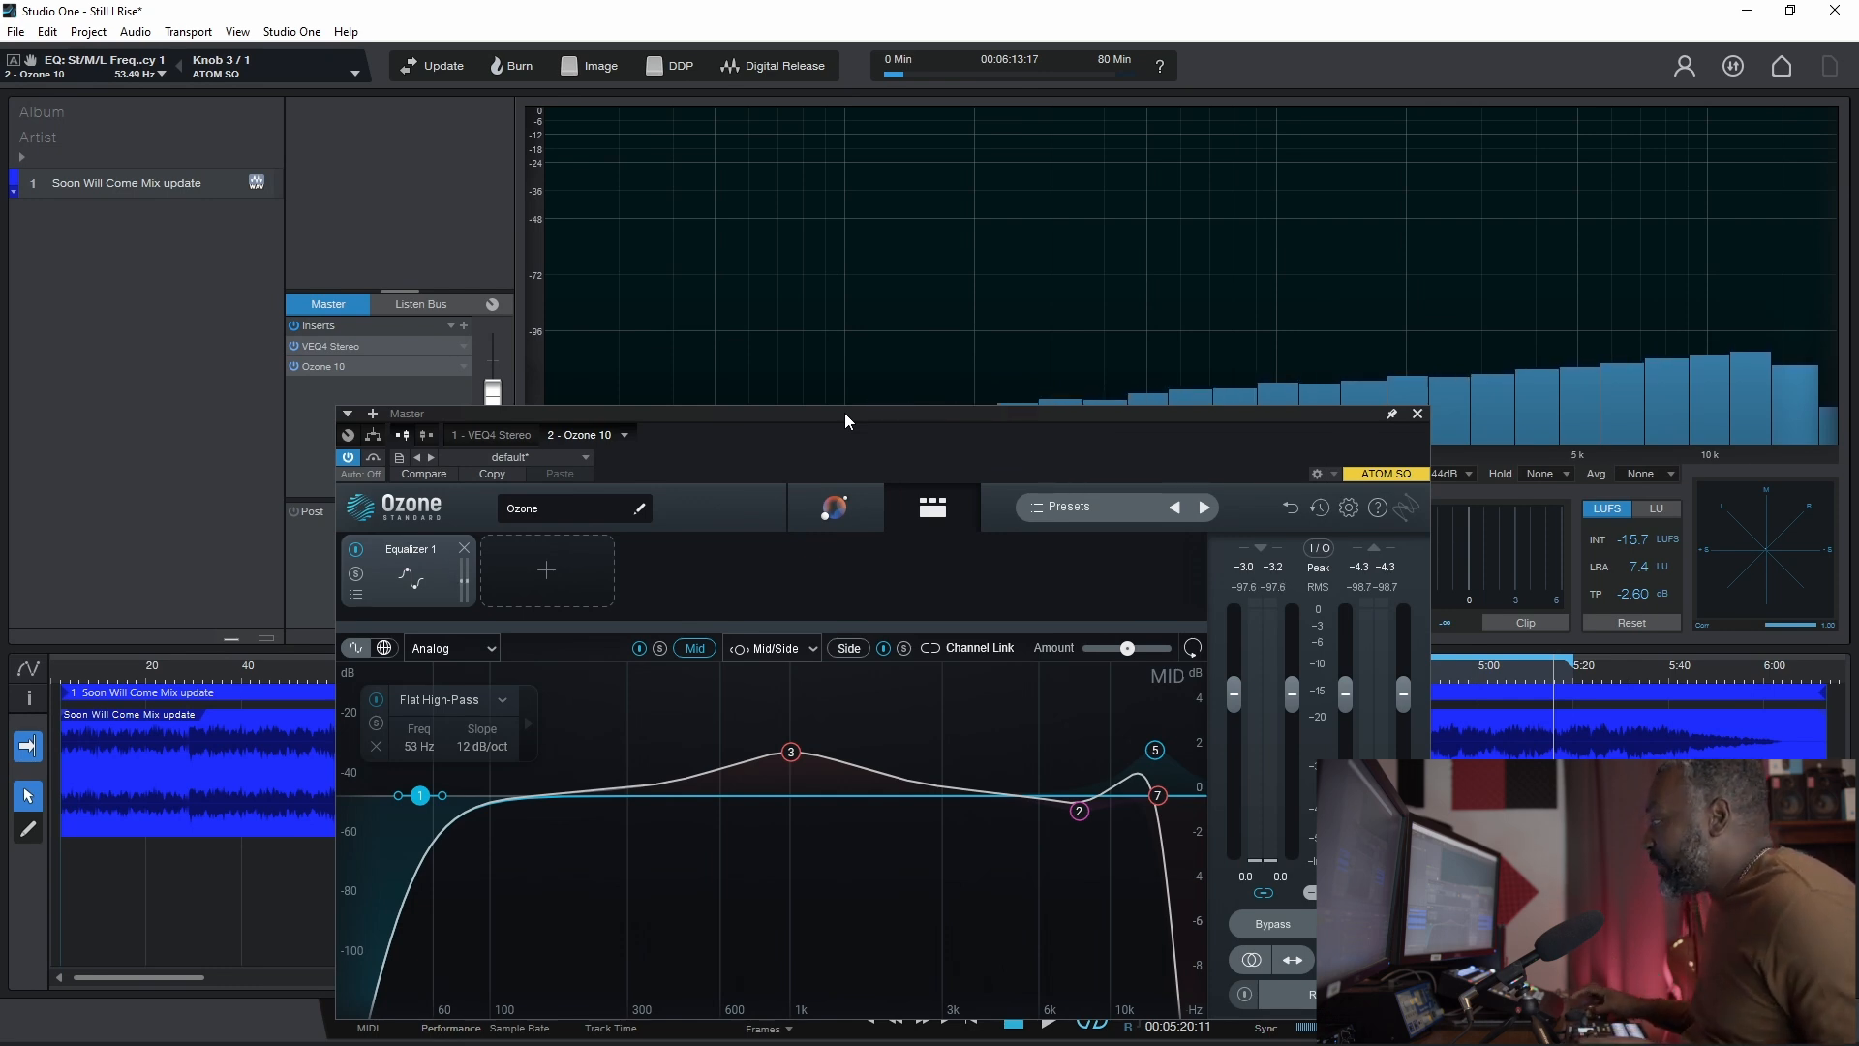
Step: Move the Ozone window clear of the transport and mastering controls and add a Dynamics module after Equalizer 1
left_click_drag(885, 414, 944, 322)
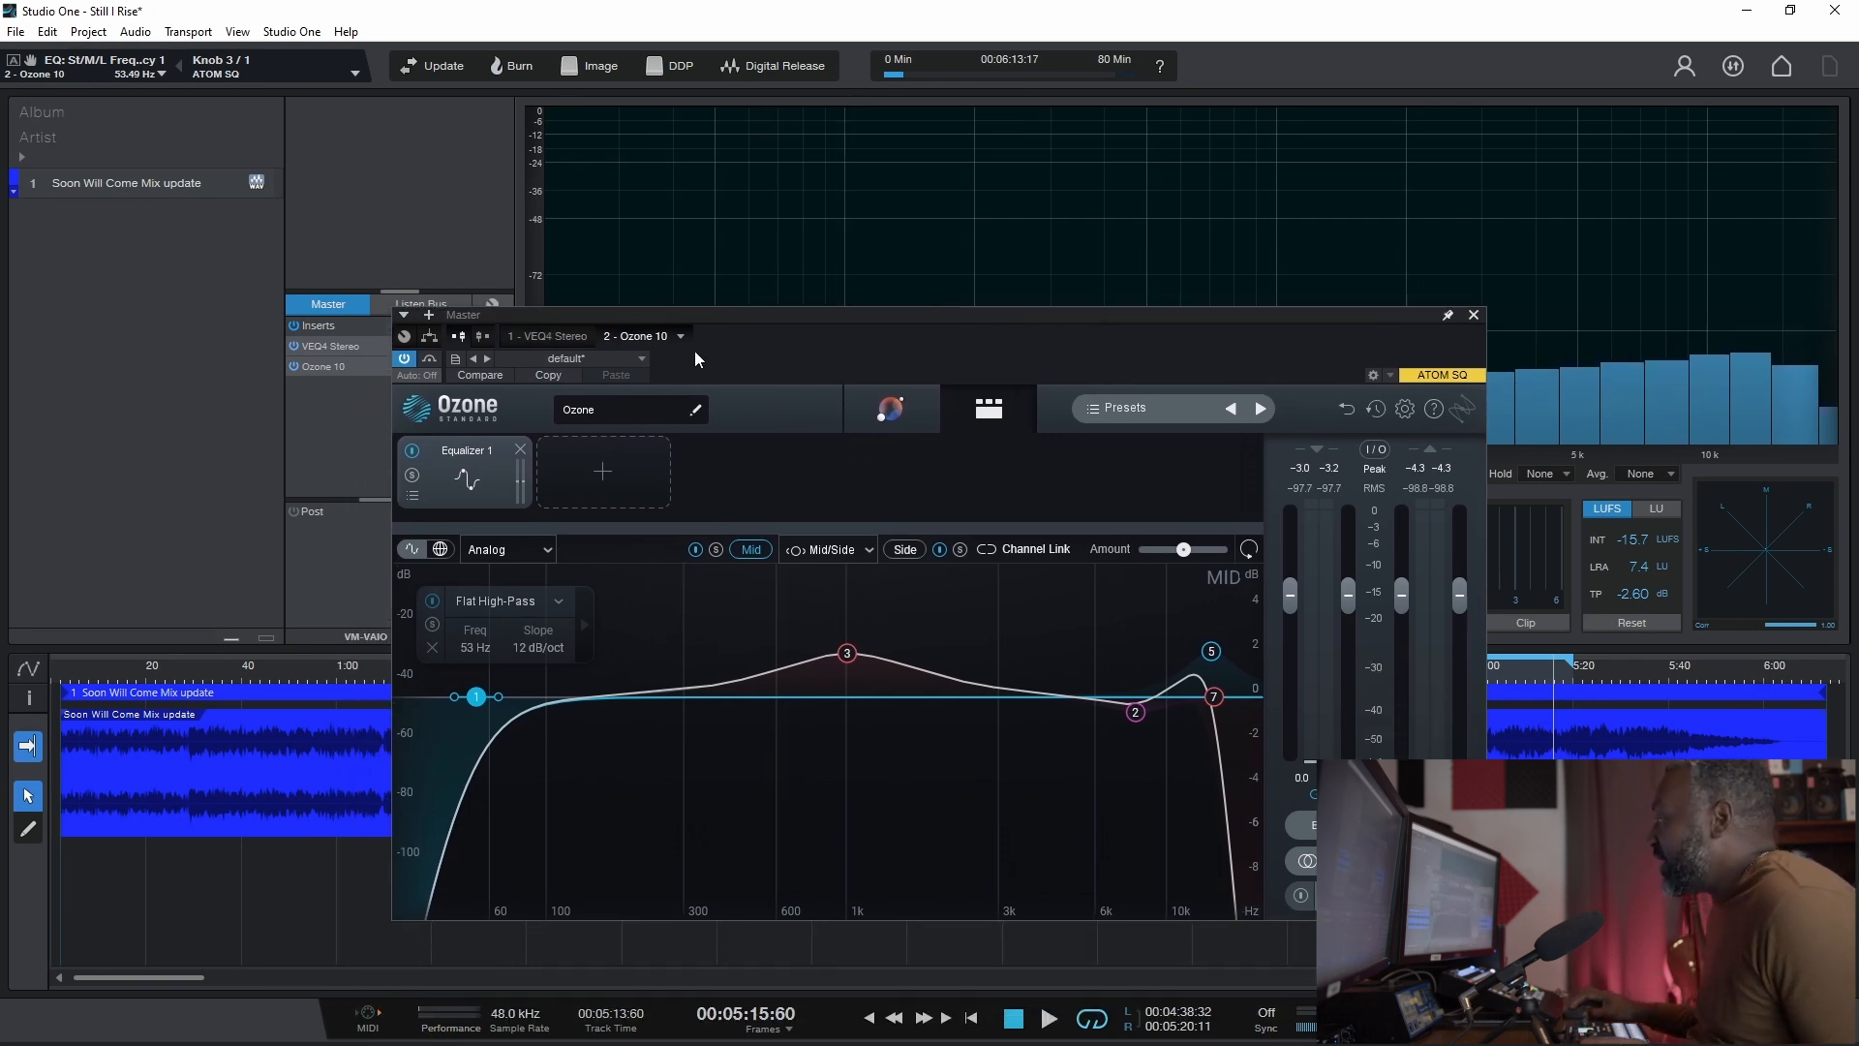
left_click_drag(651, 326, 904, 279)
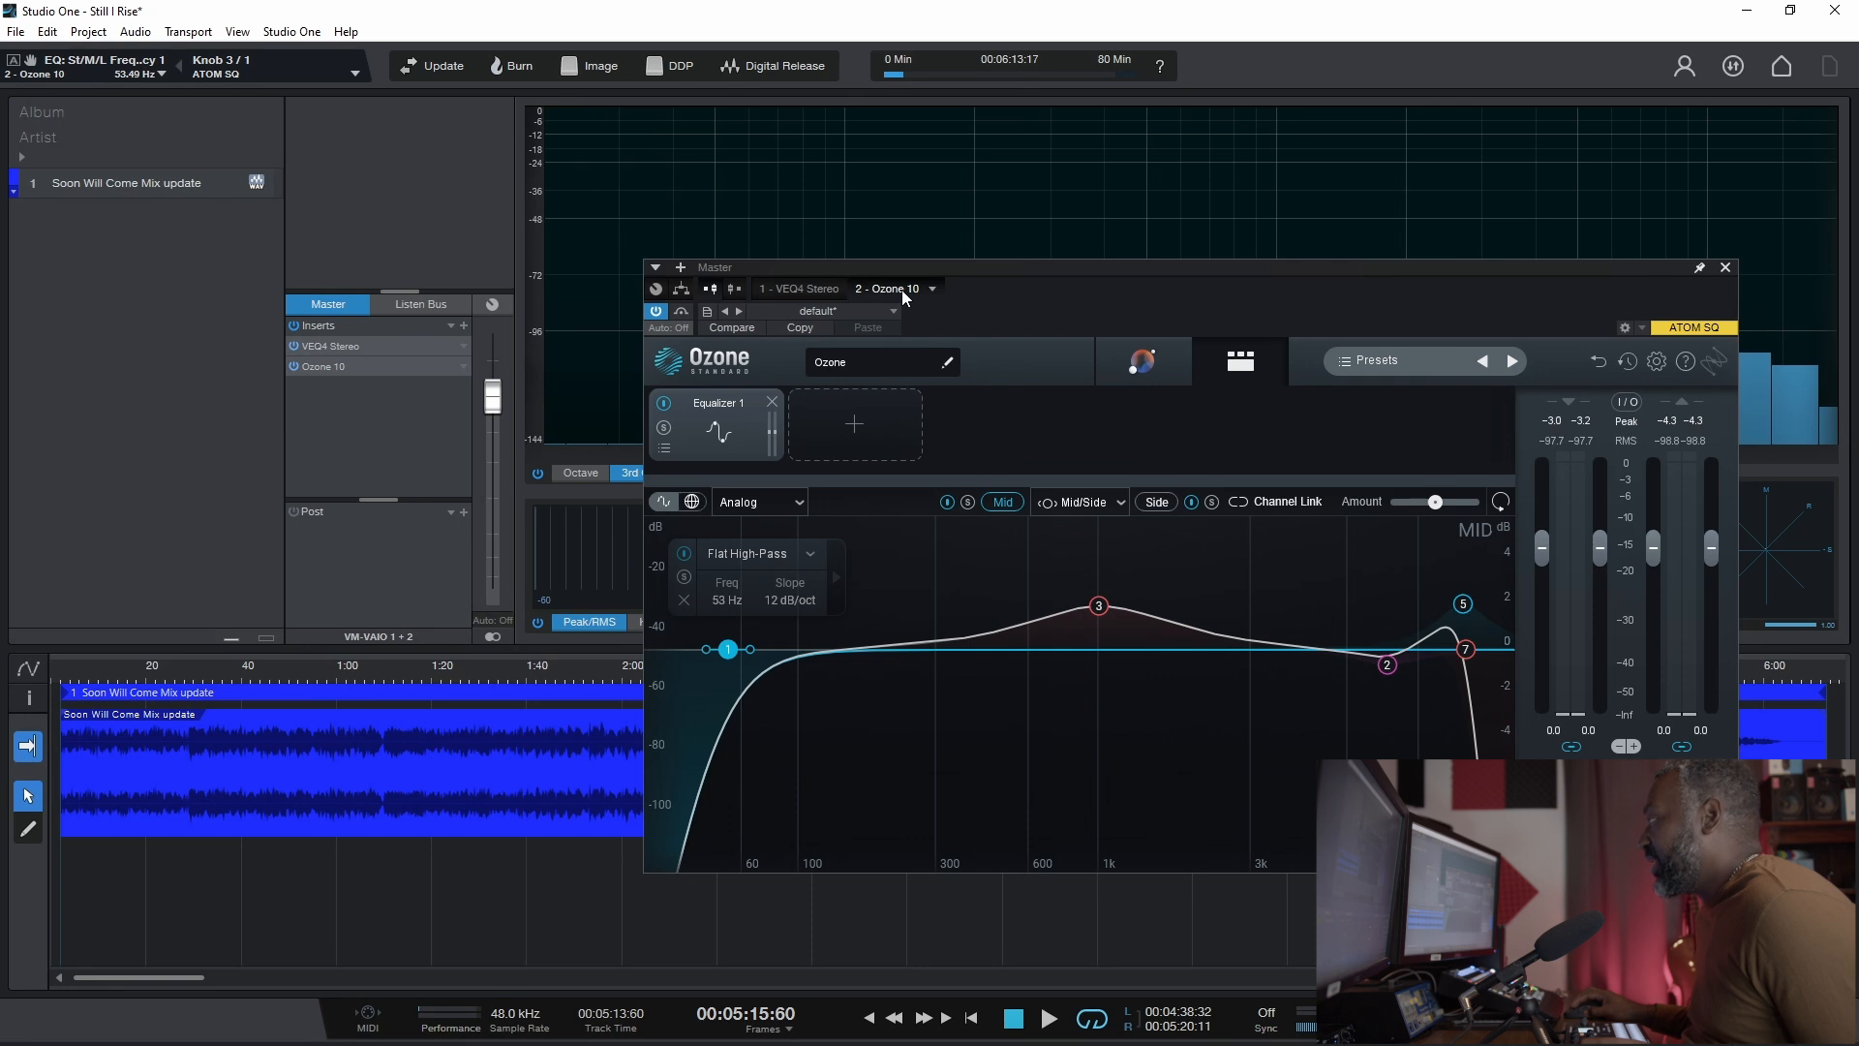
left_click(859, 432)
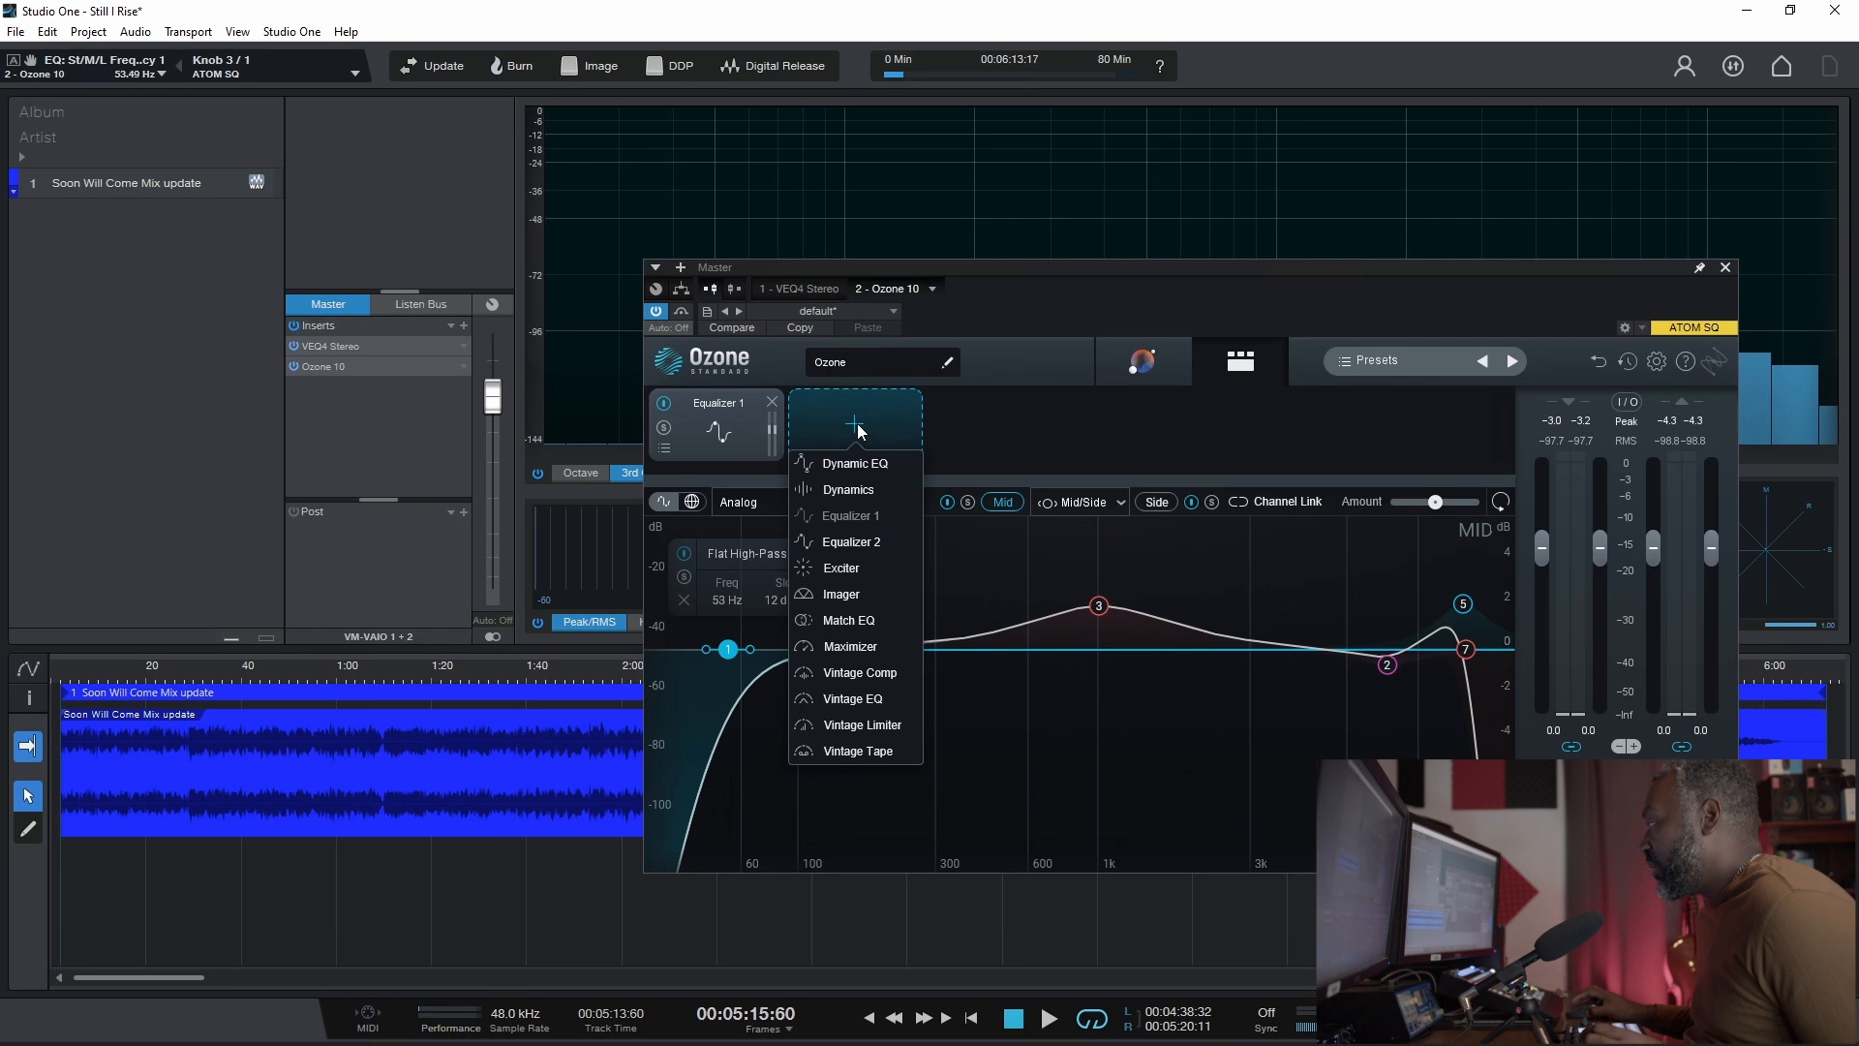
left_click(848, 490)
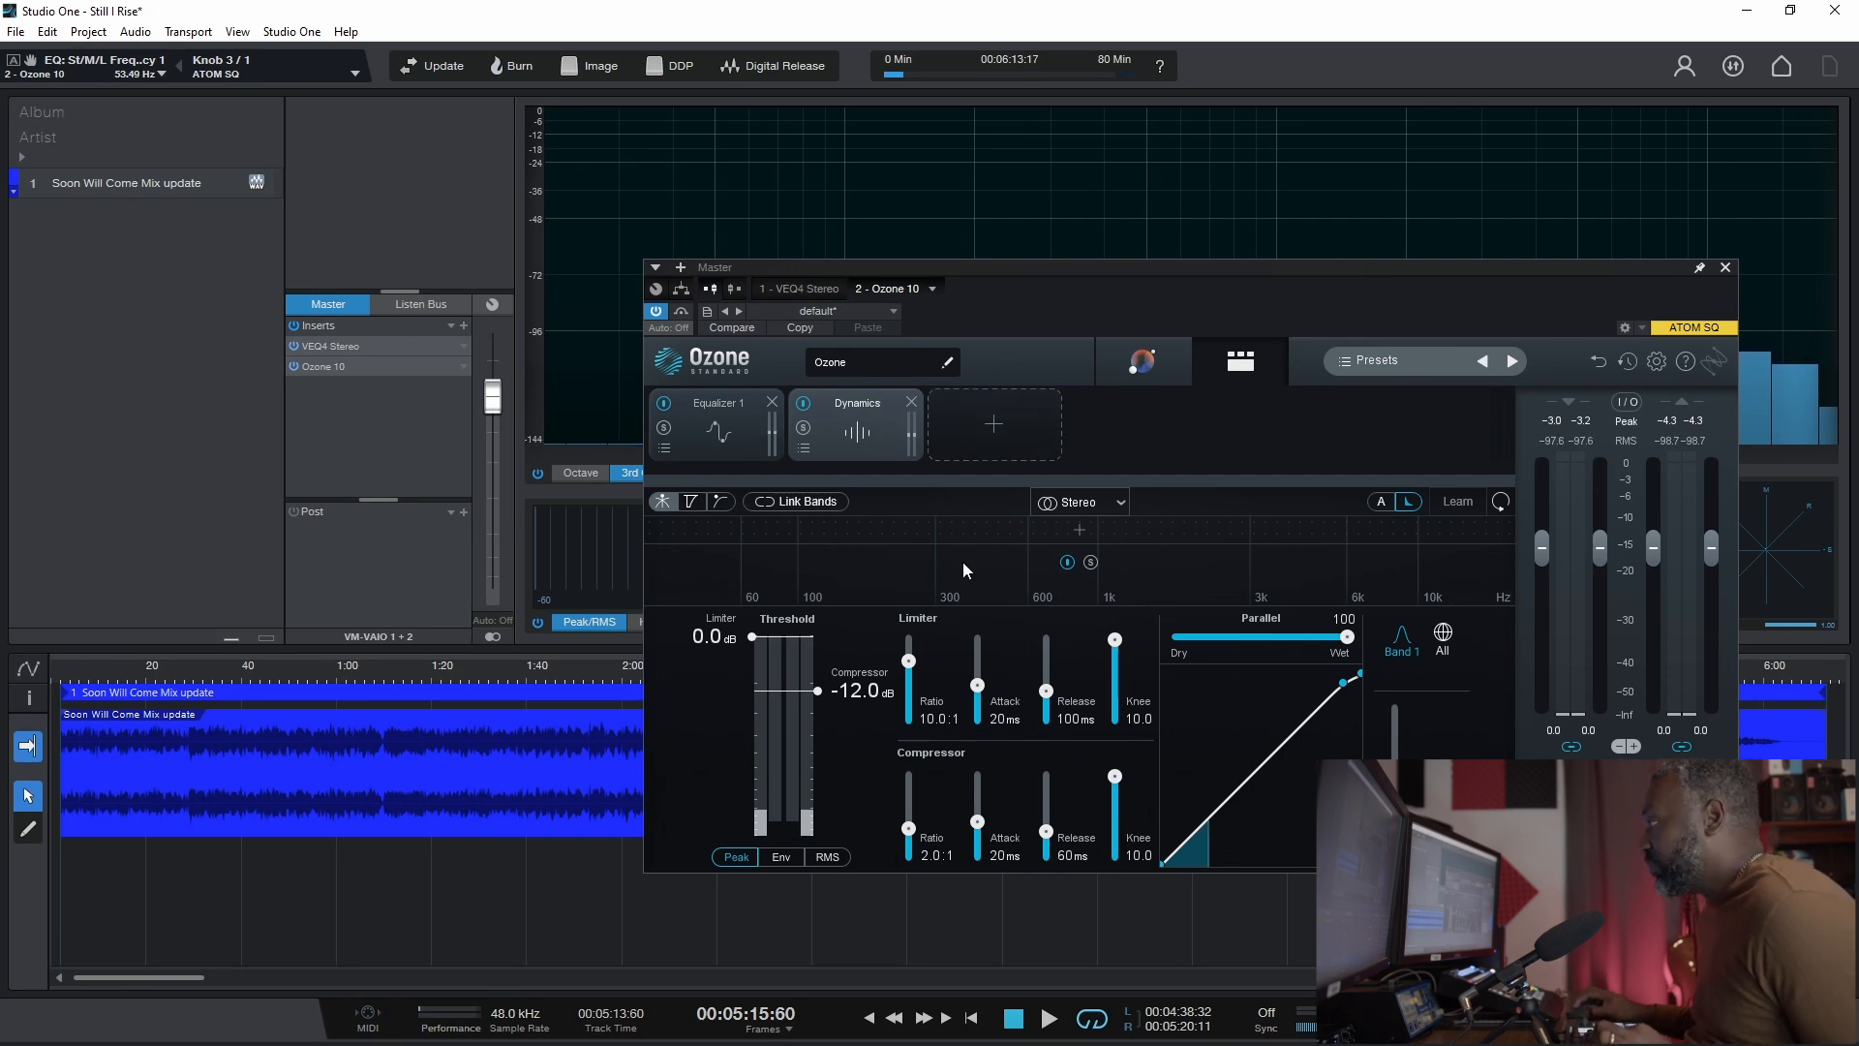
Step: Play the track from the start and split the Dynamics module into two bands with the crossover at 143 Hz
key("KP_0")
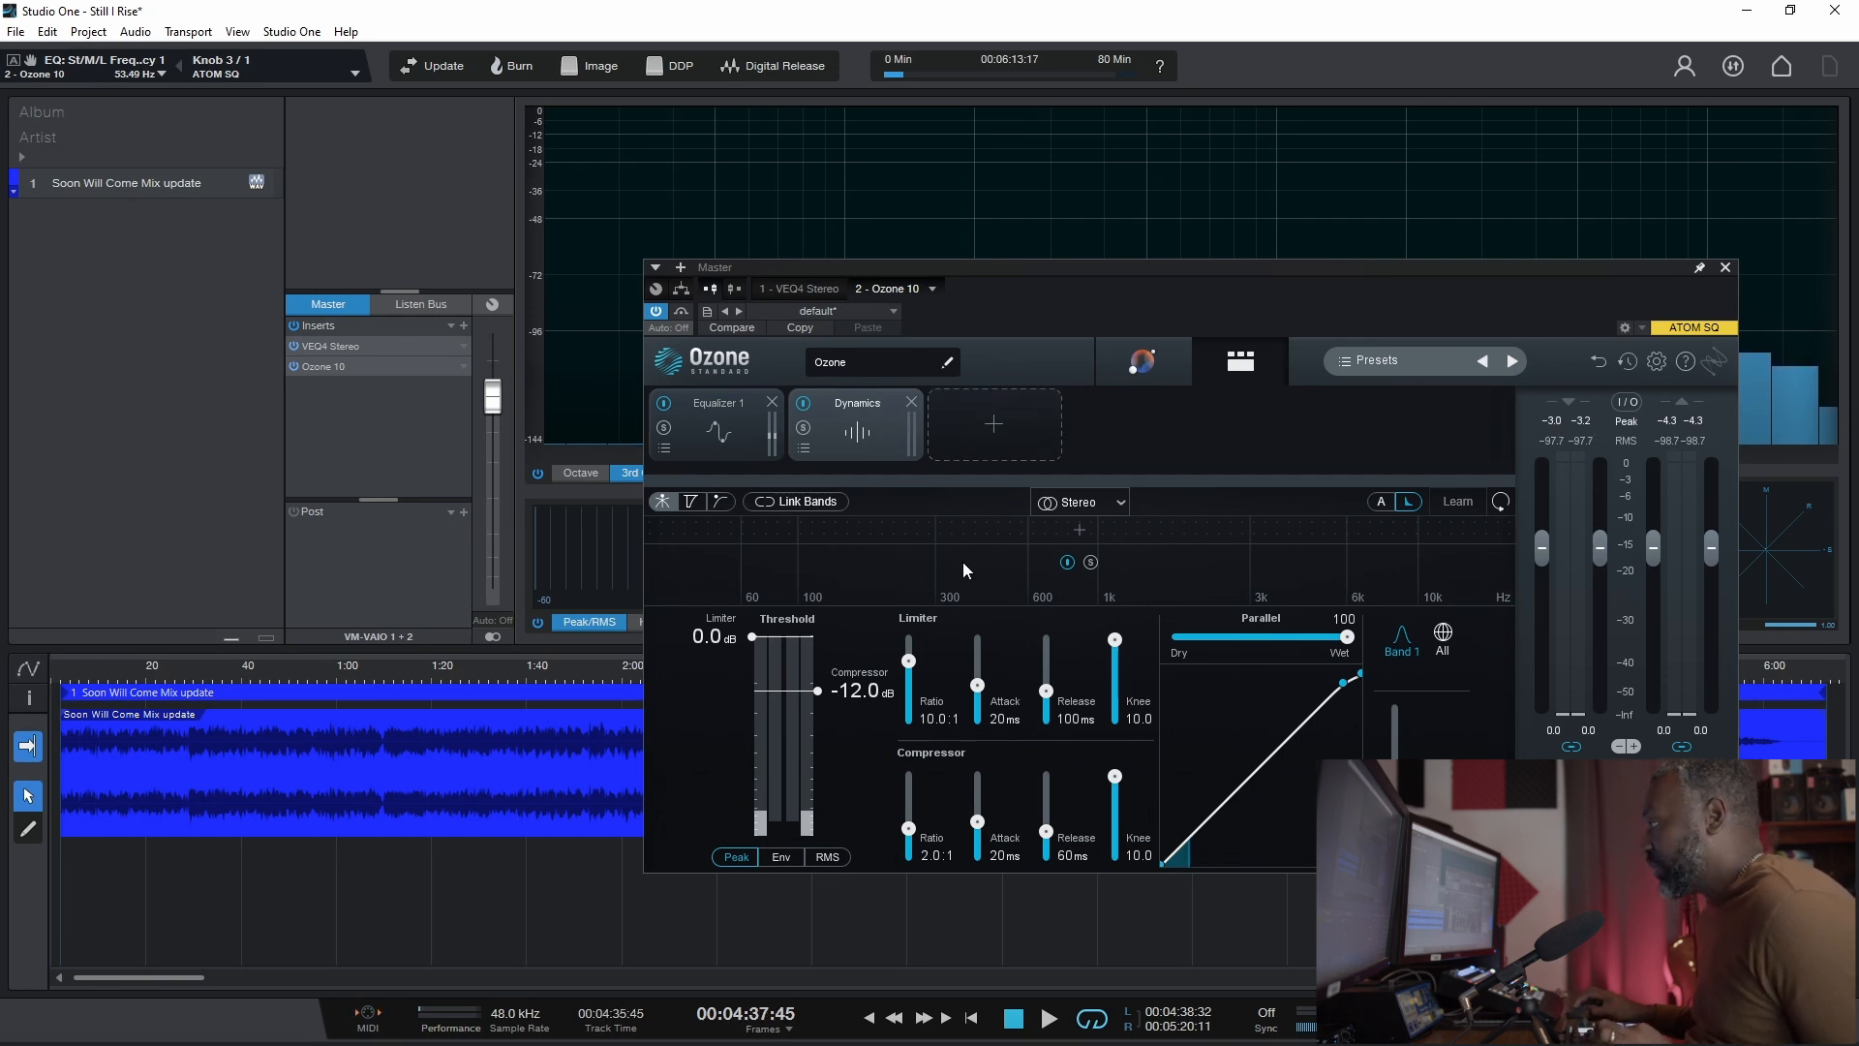
left_click(62, 680)
key("space")
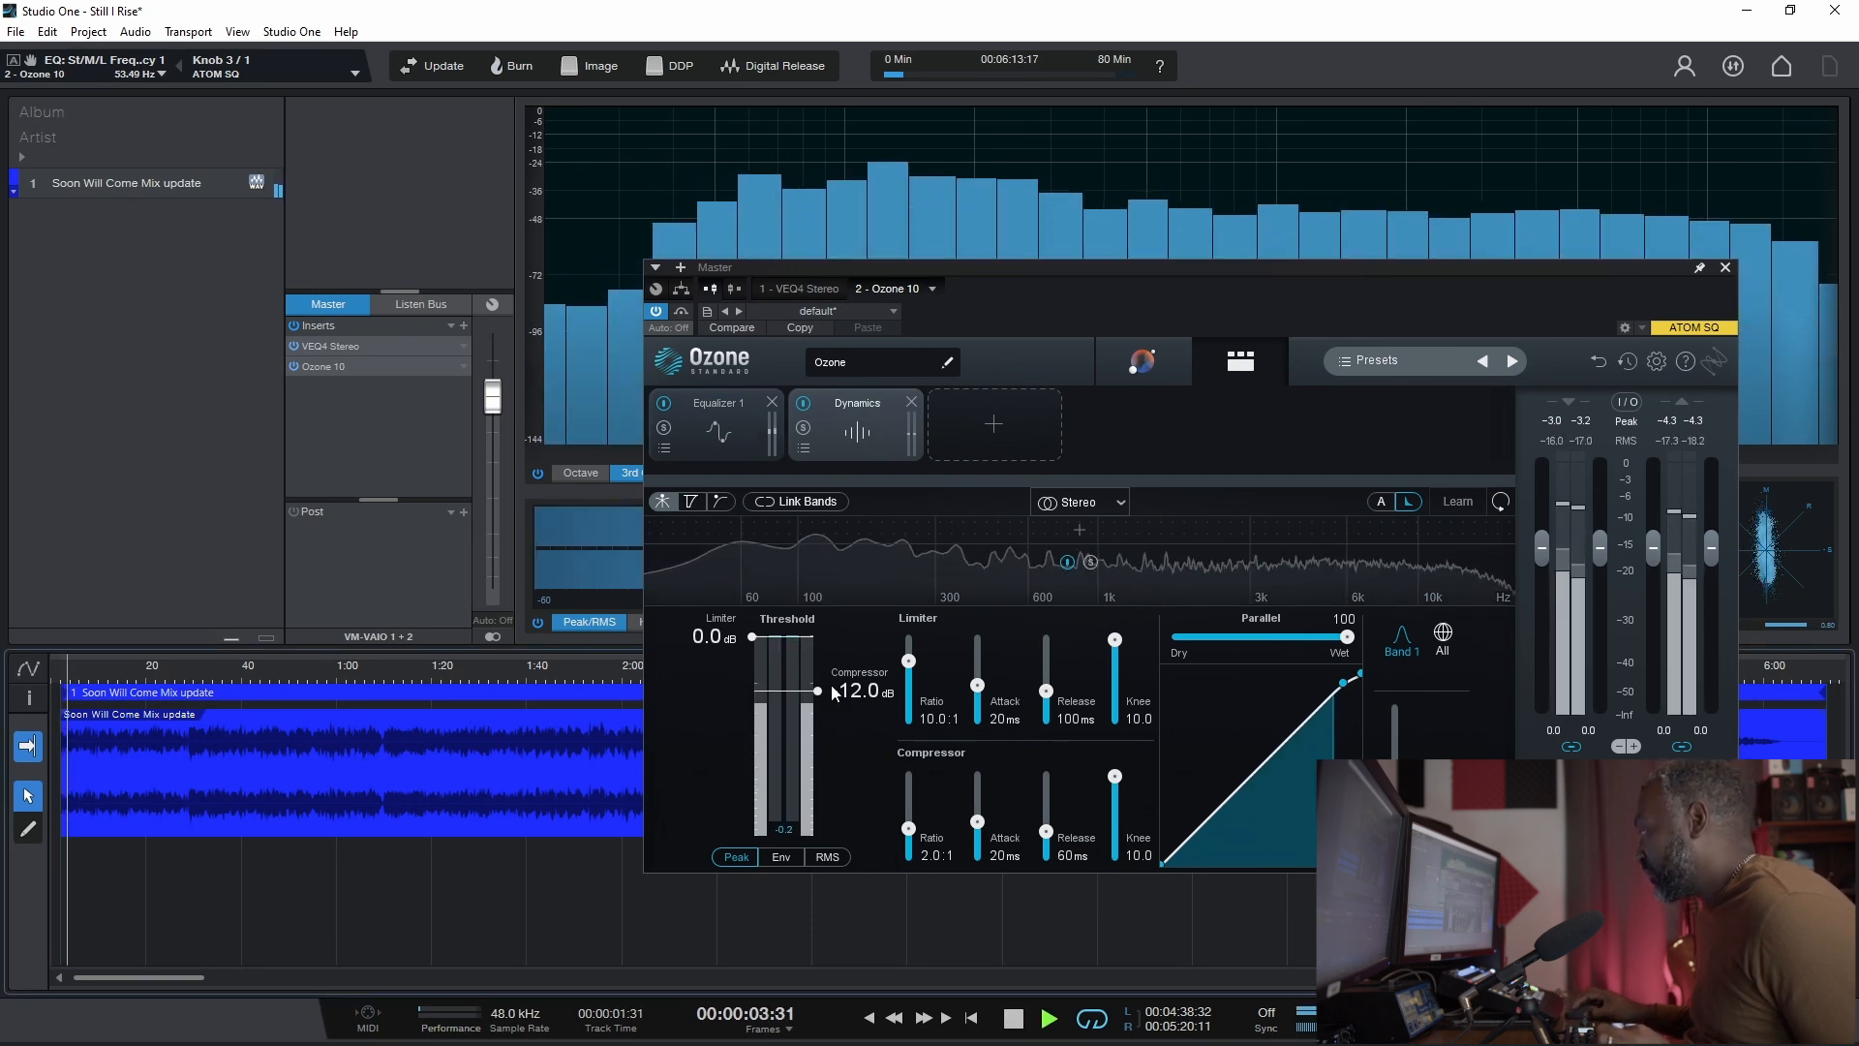
left_click(810, 540)
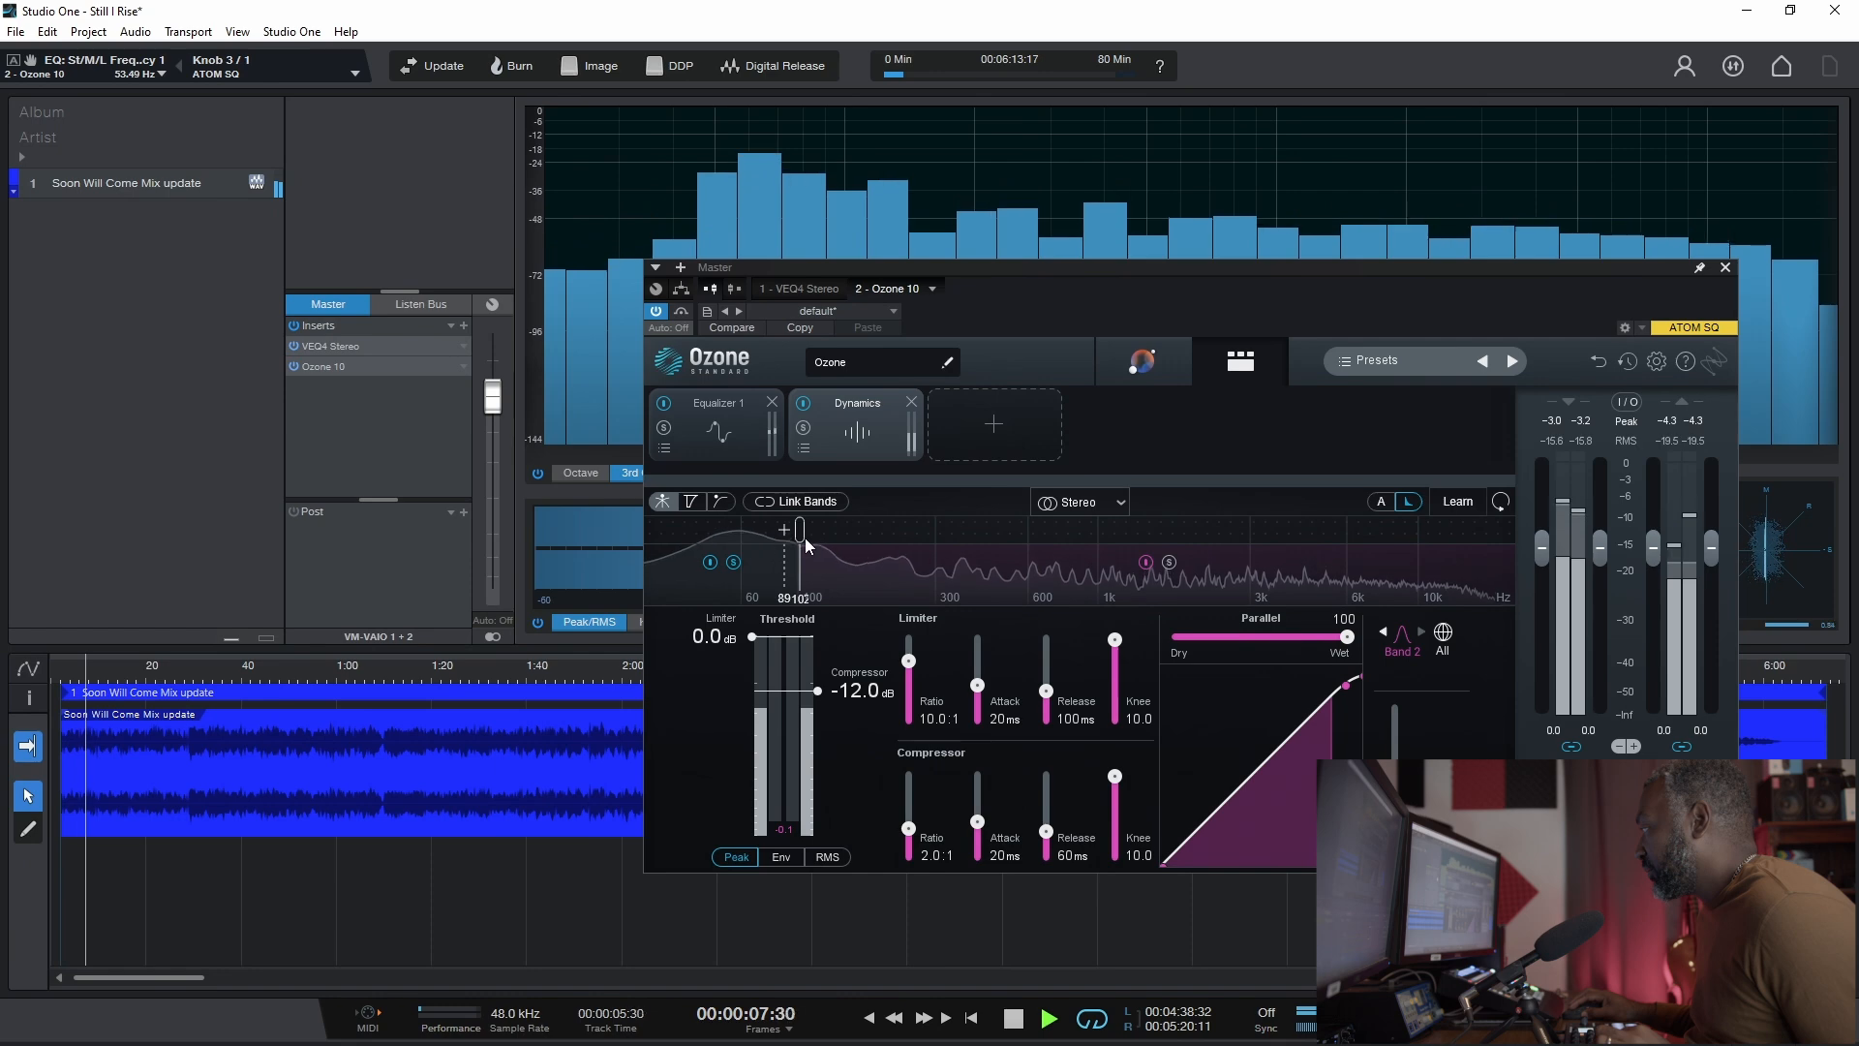
left_click_drag(804, 531, 843, 539)
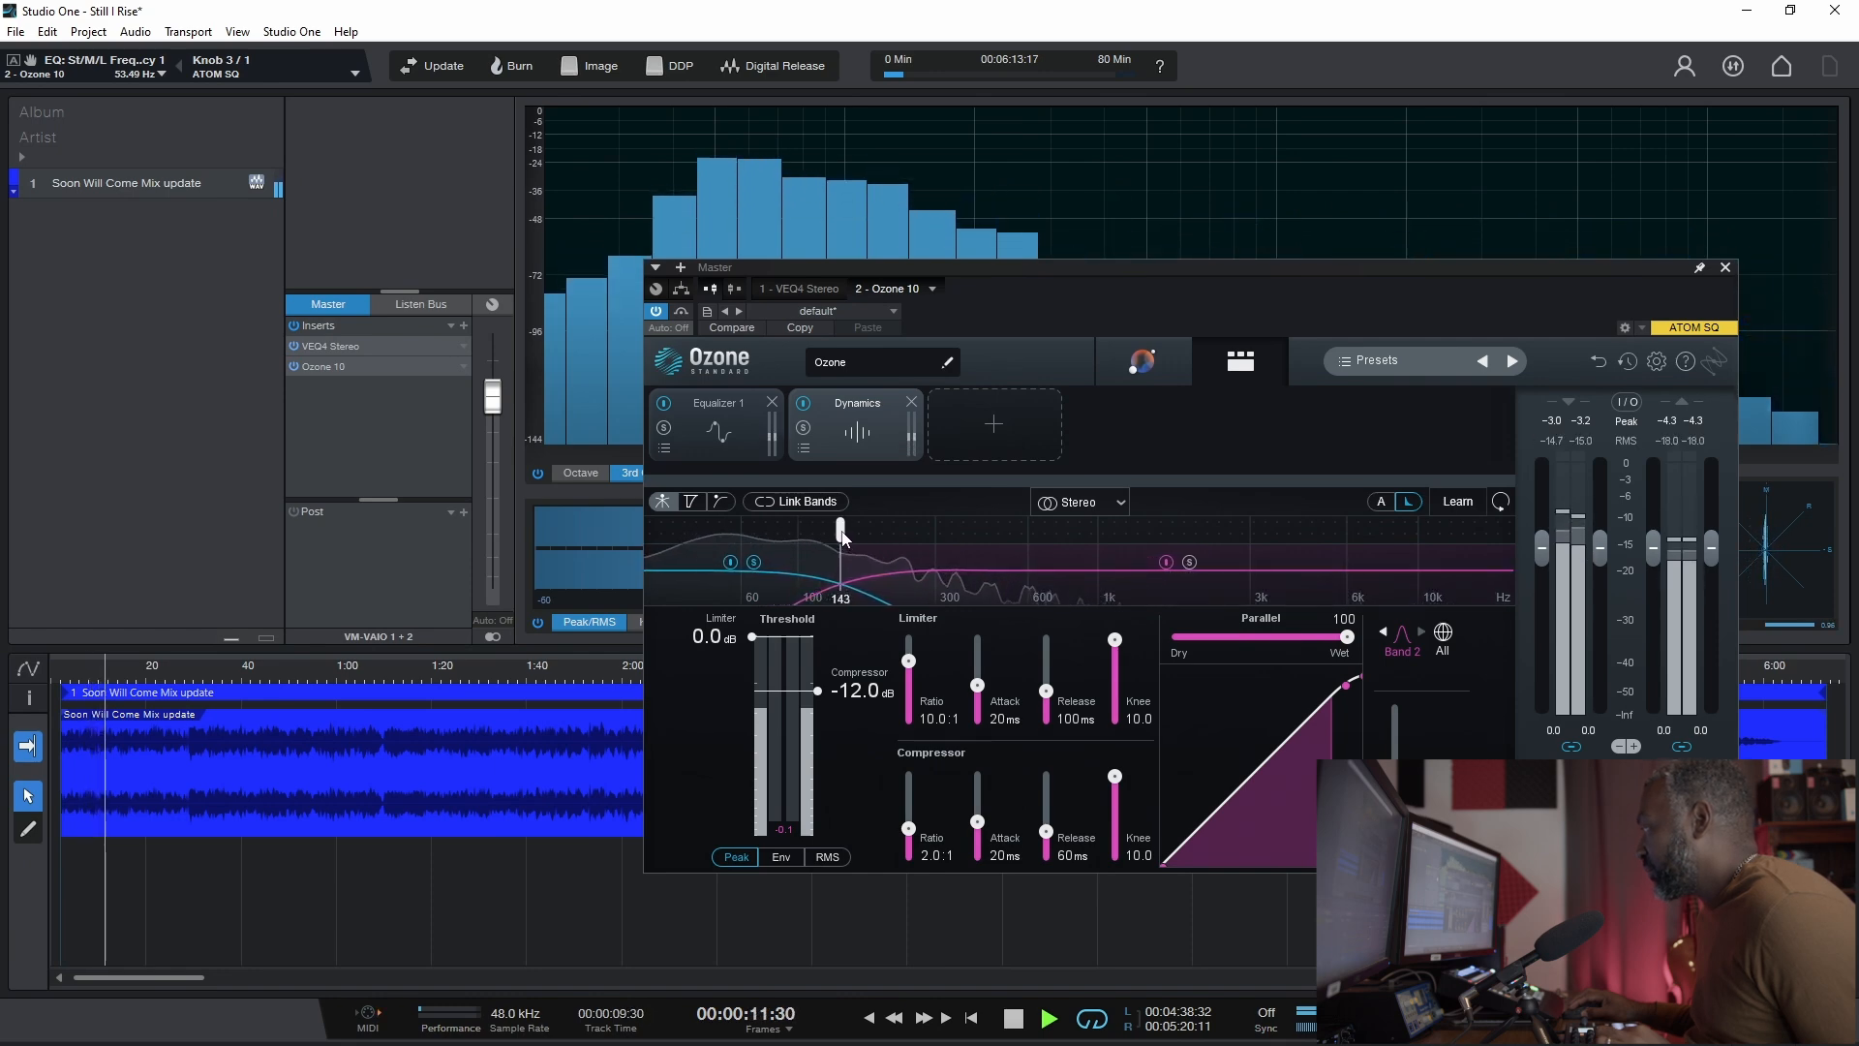
Step: With Dynamics band 1 soloed temporarily, set its compressor to -23.6 dB threshold, 60 ms attack and 59 ms release
left_click(806, 572)
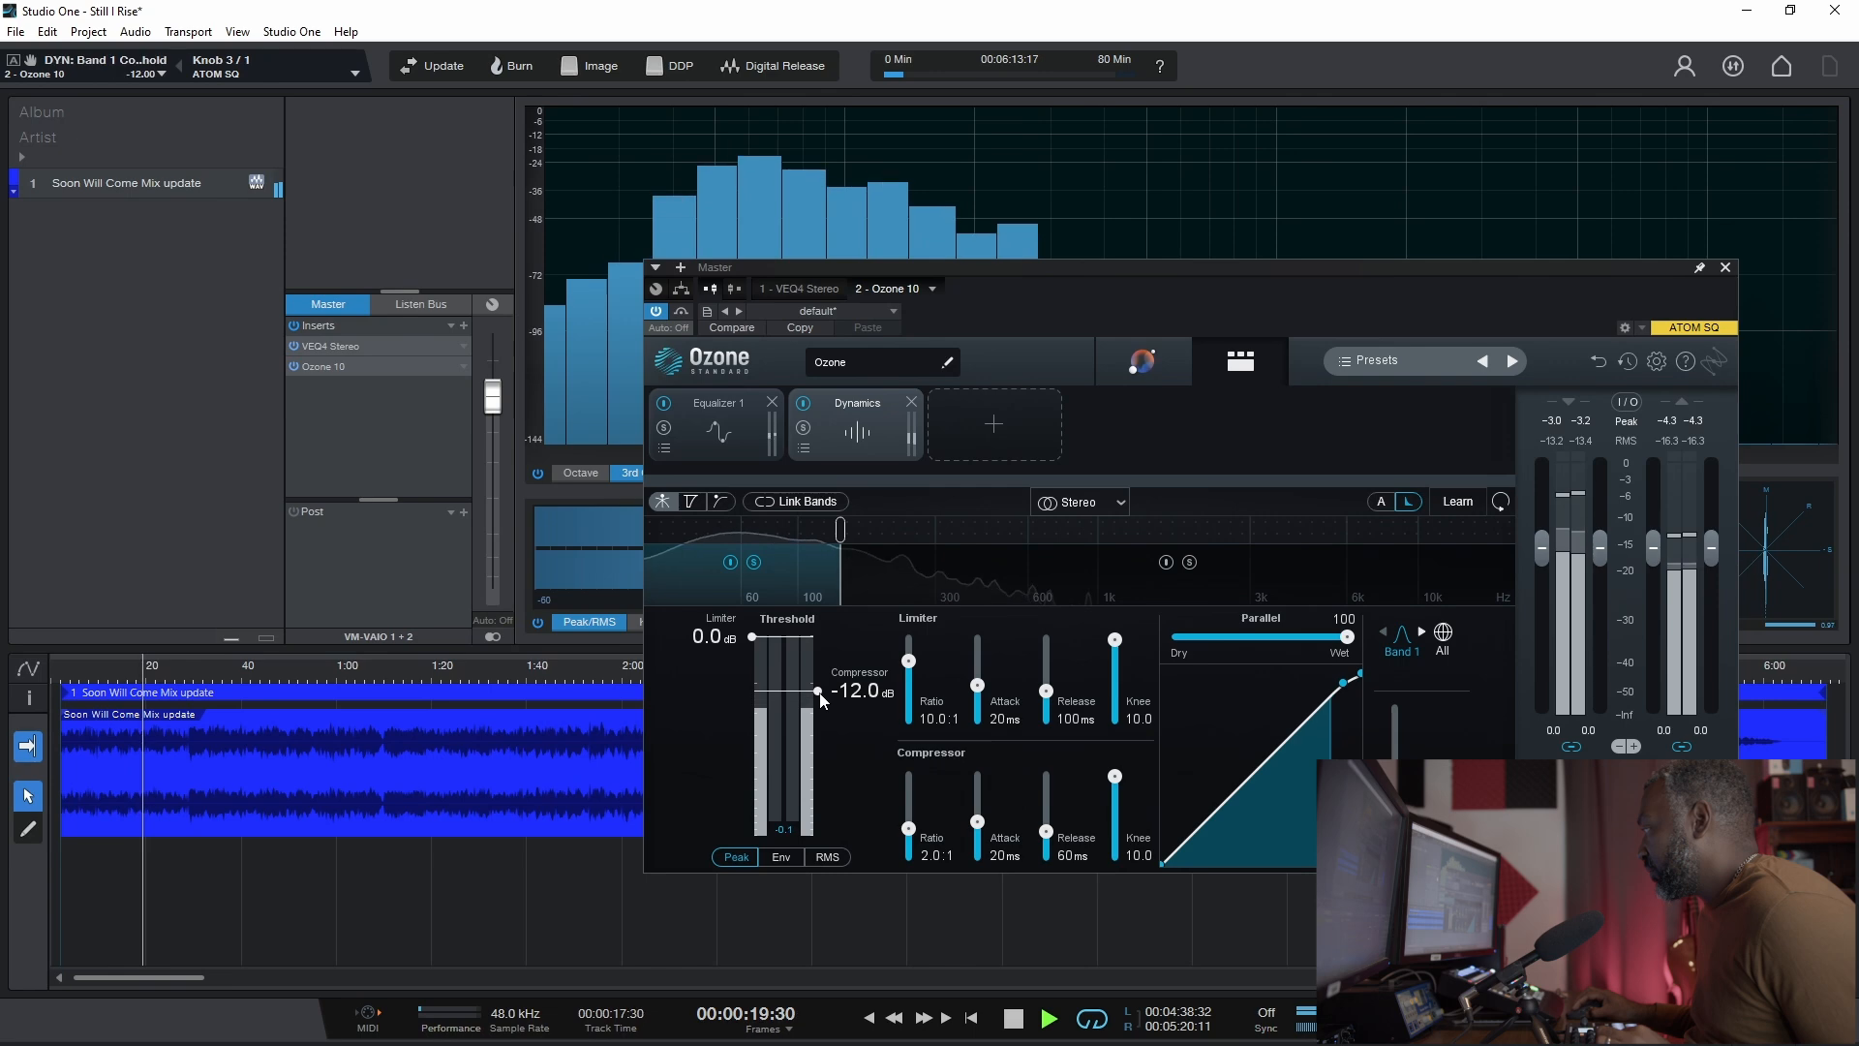
left_click_drag(826, 691, 820, 717)
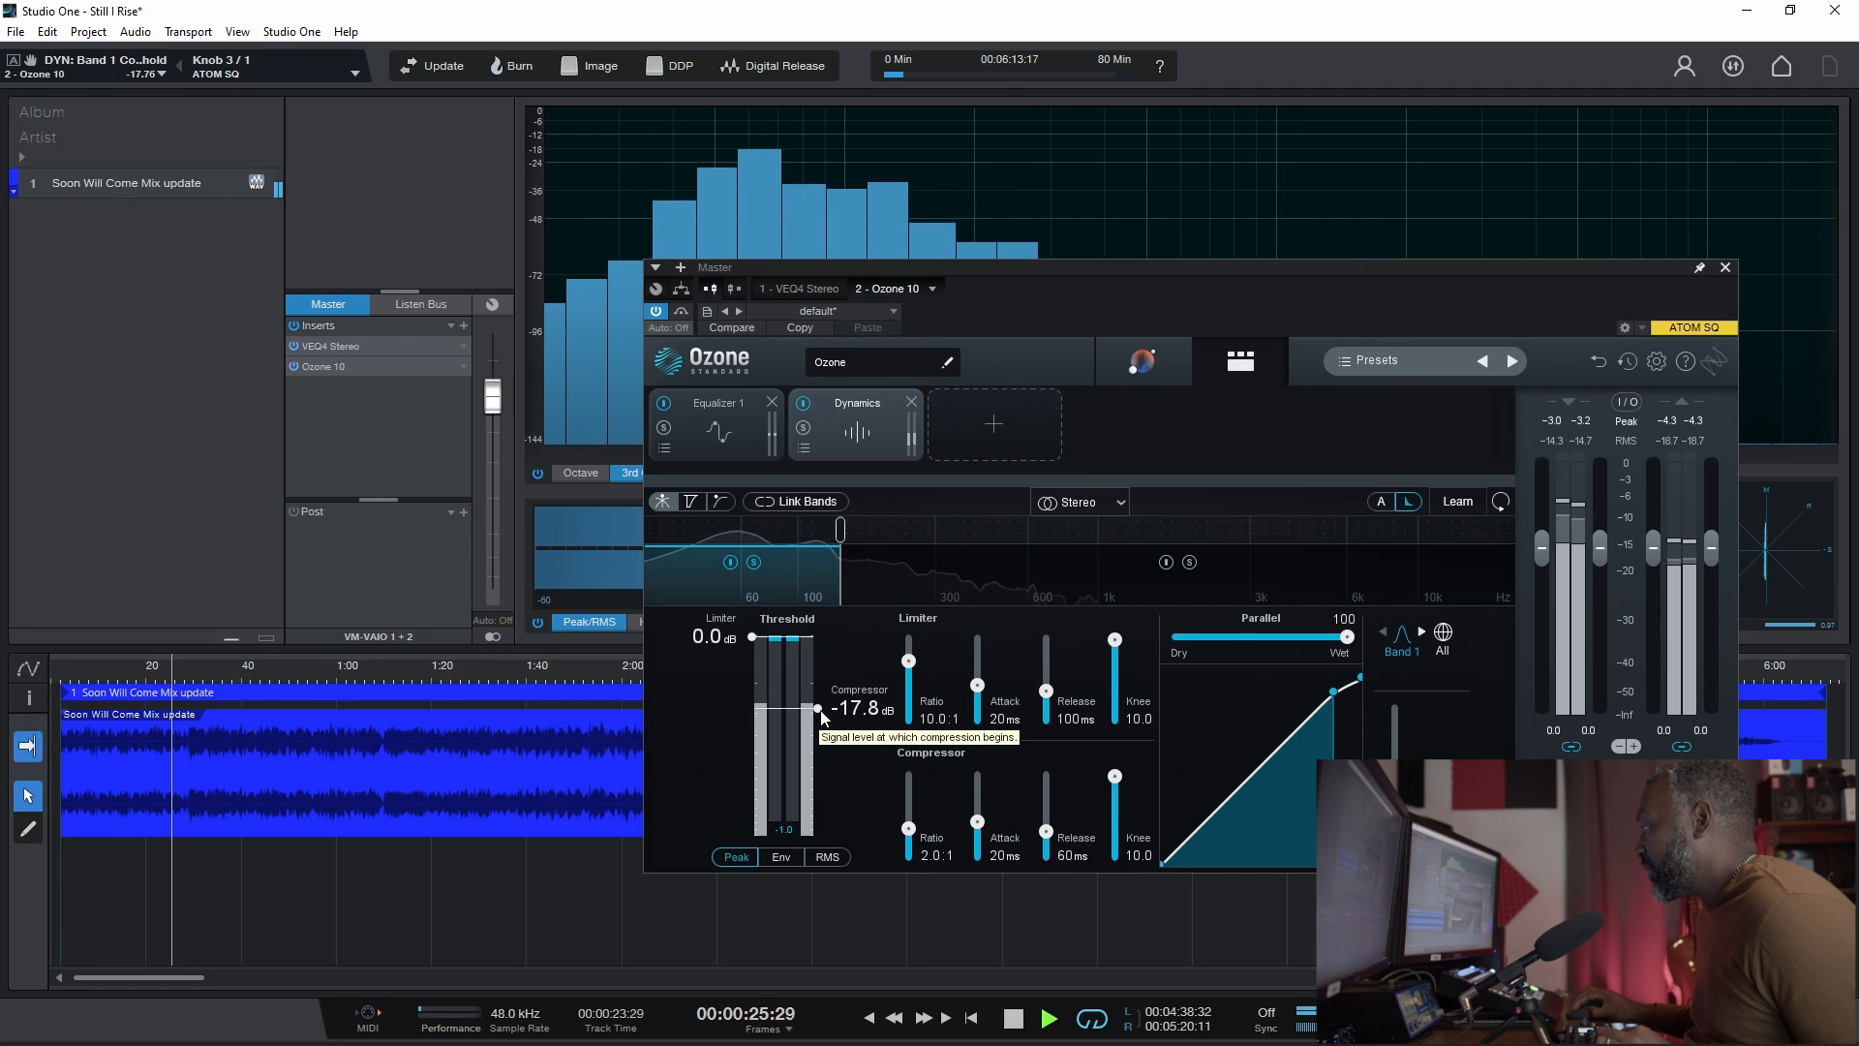
left_click_drag(821, 715, 817, 727)
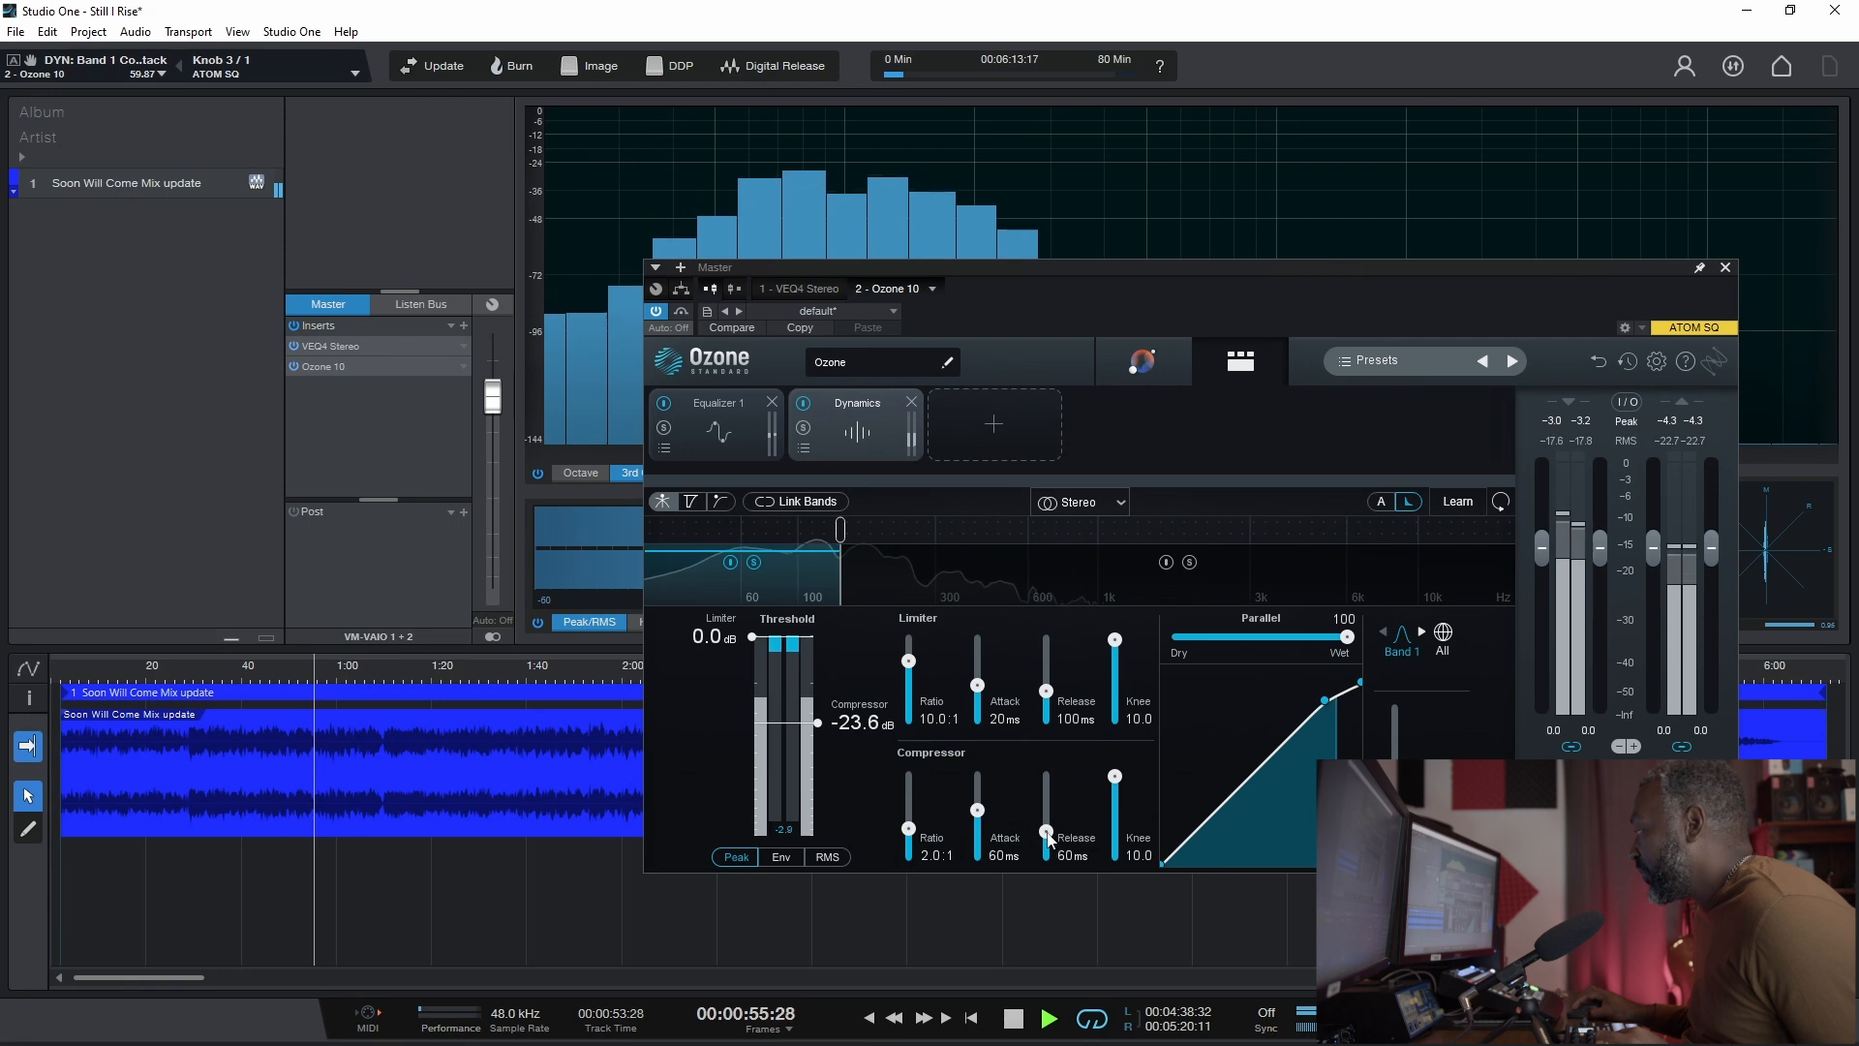
left_click_drag(1050, 834, 1050, 834)
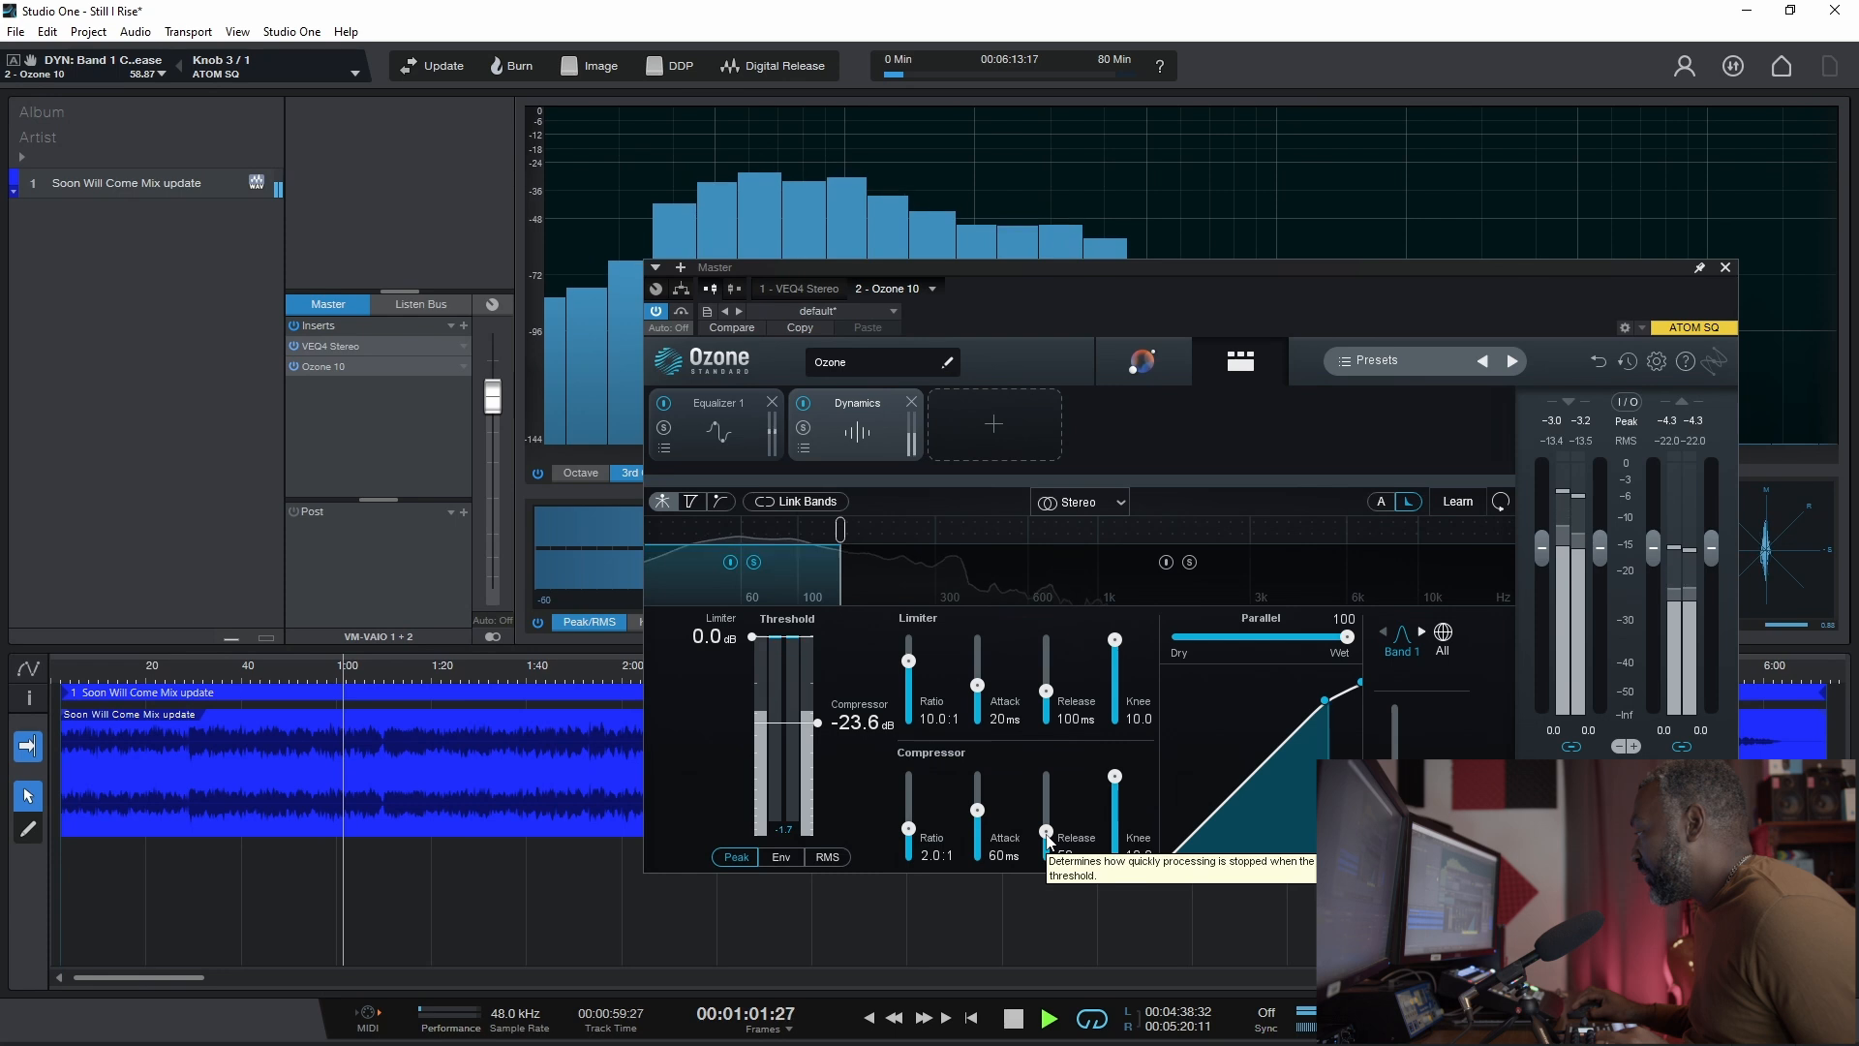
left_click(754, 563)
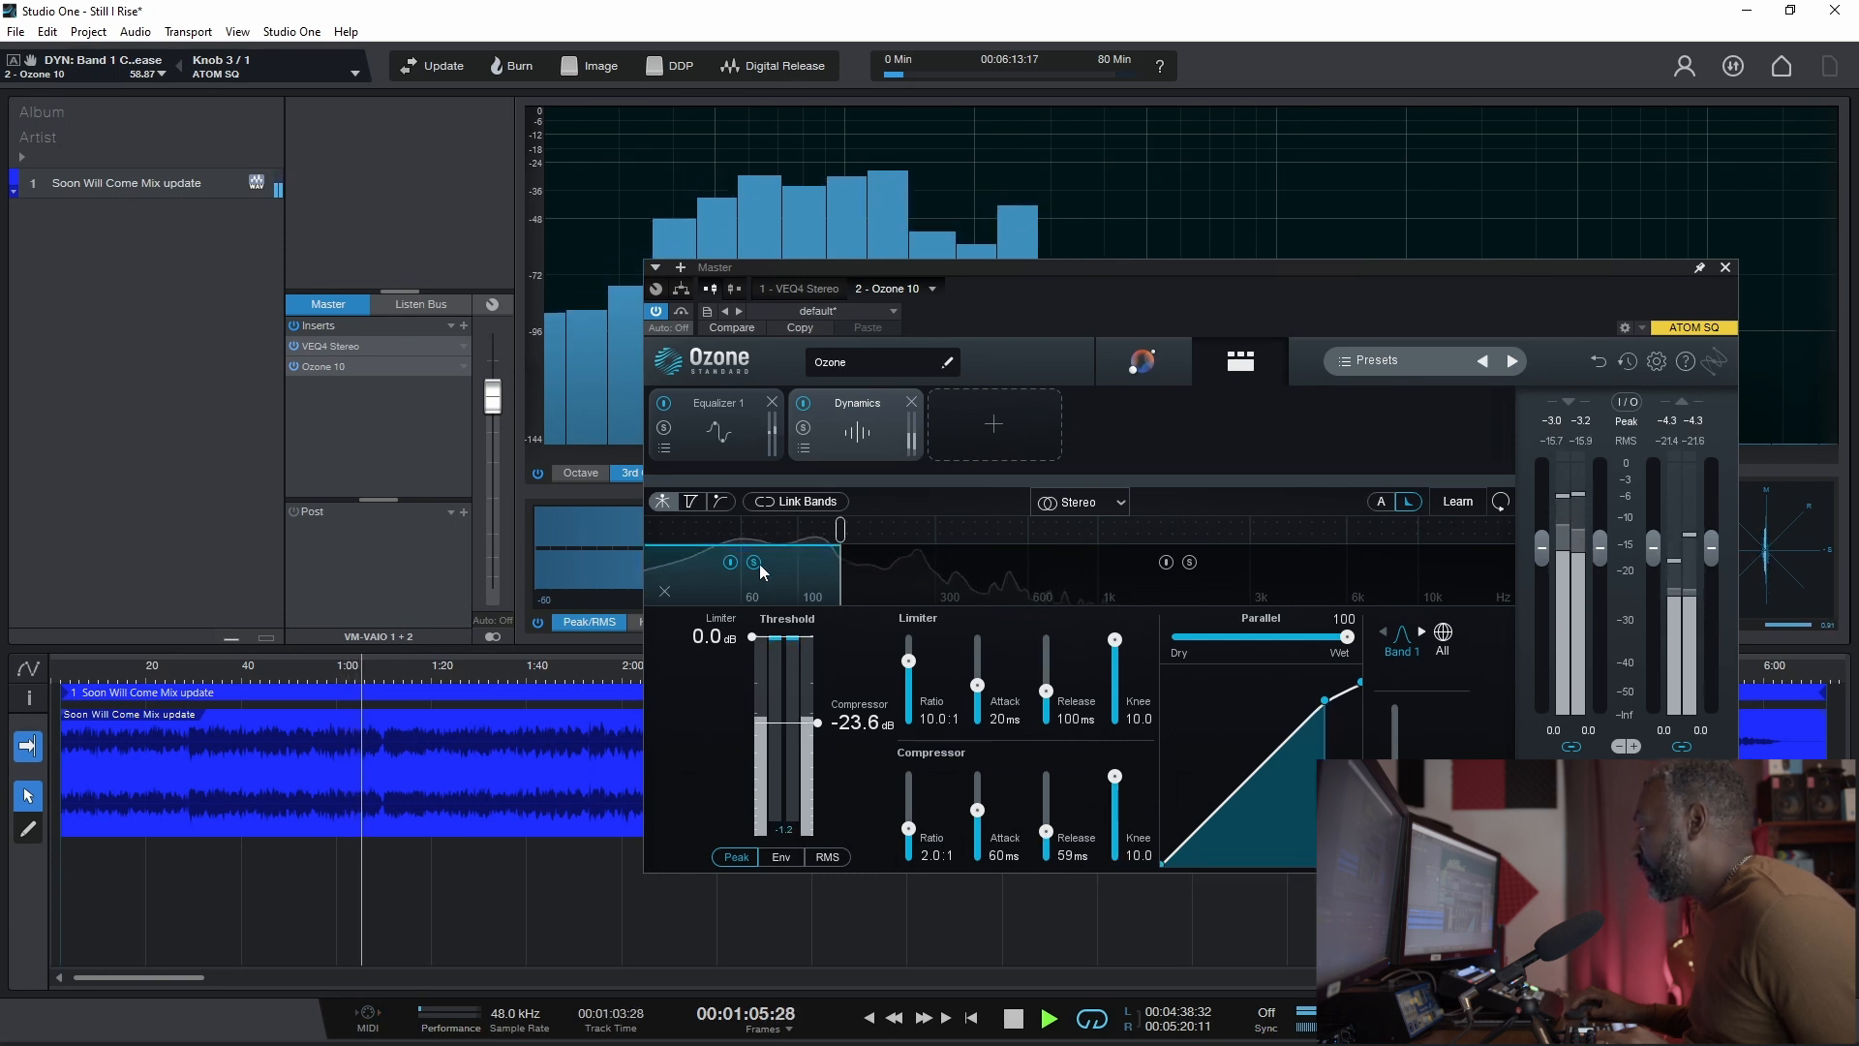
left_click(755, 564)
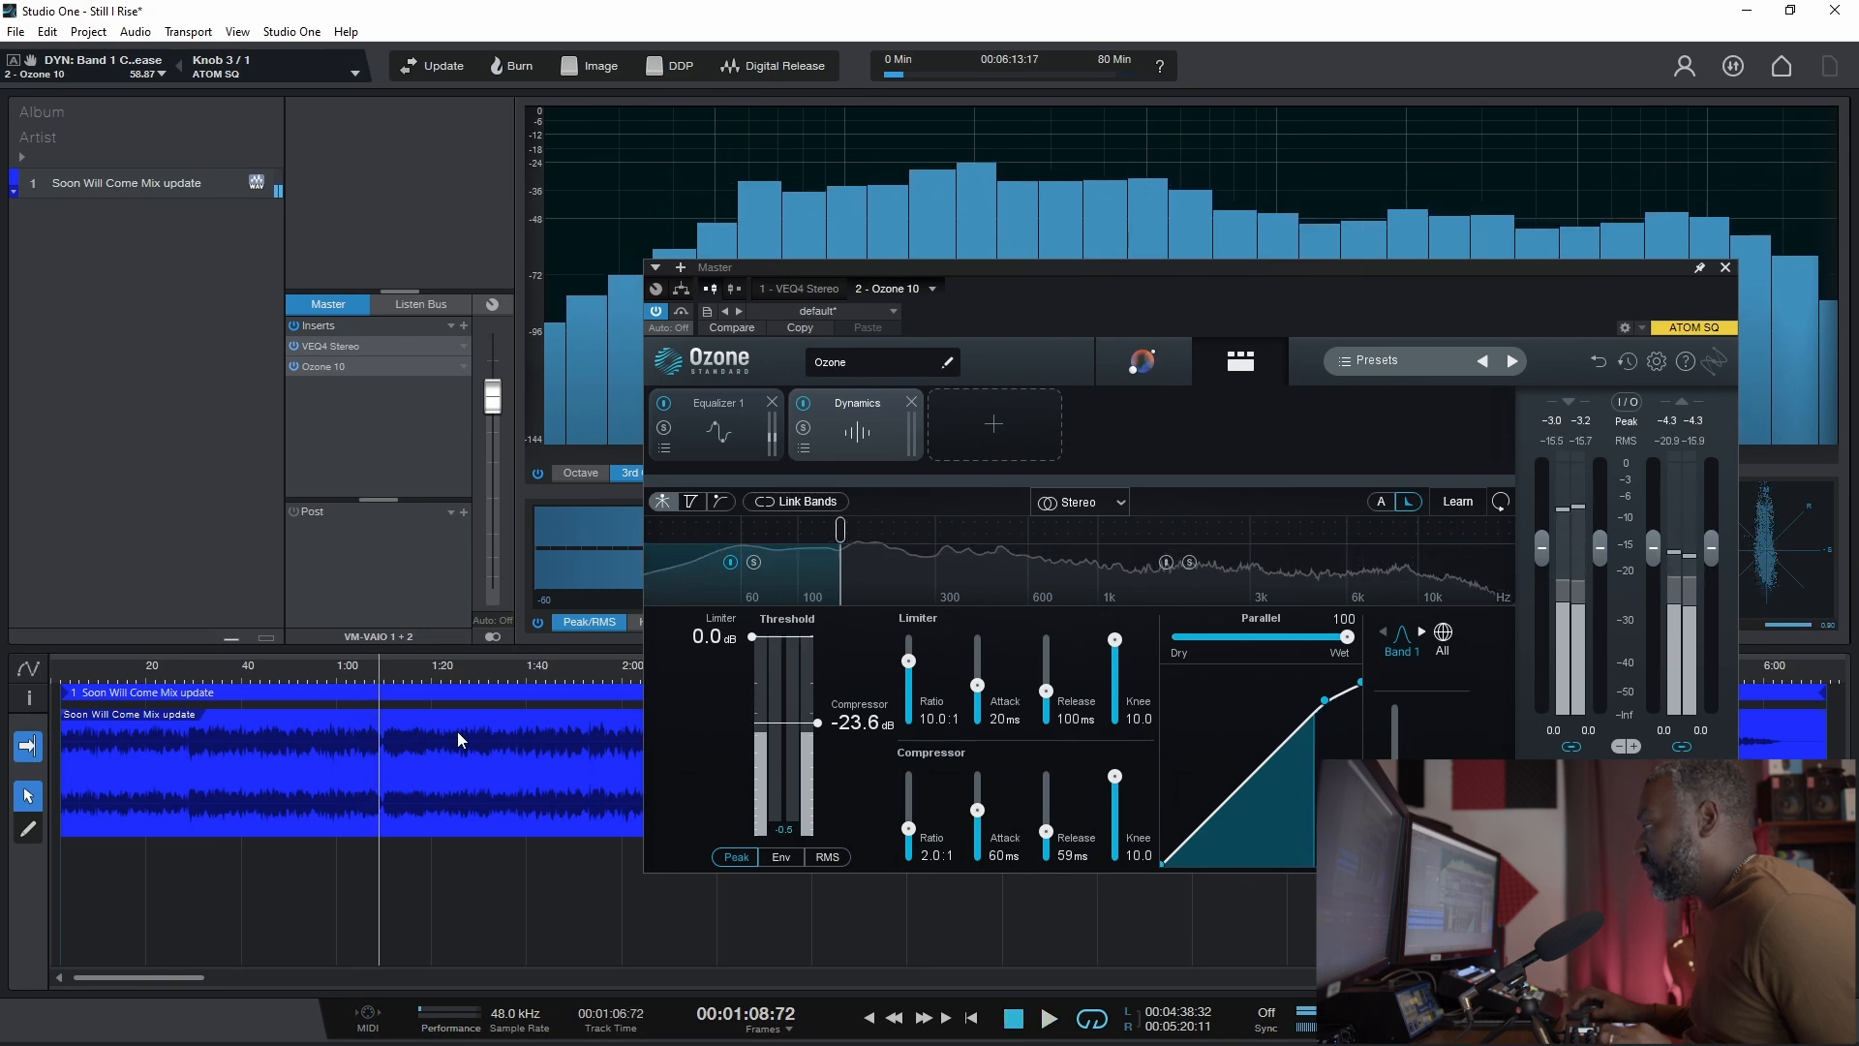
Step: Replay the track from the start with all bands audible and set the Dynamics band 1 gain to 1.15 dB
key("Home")
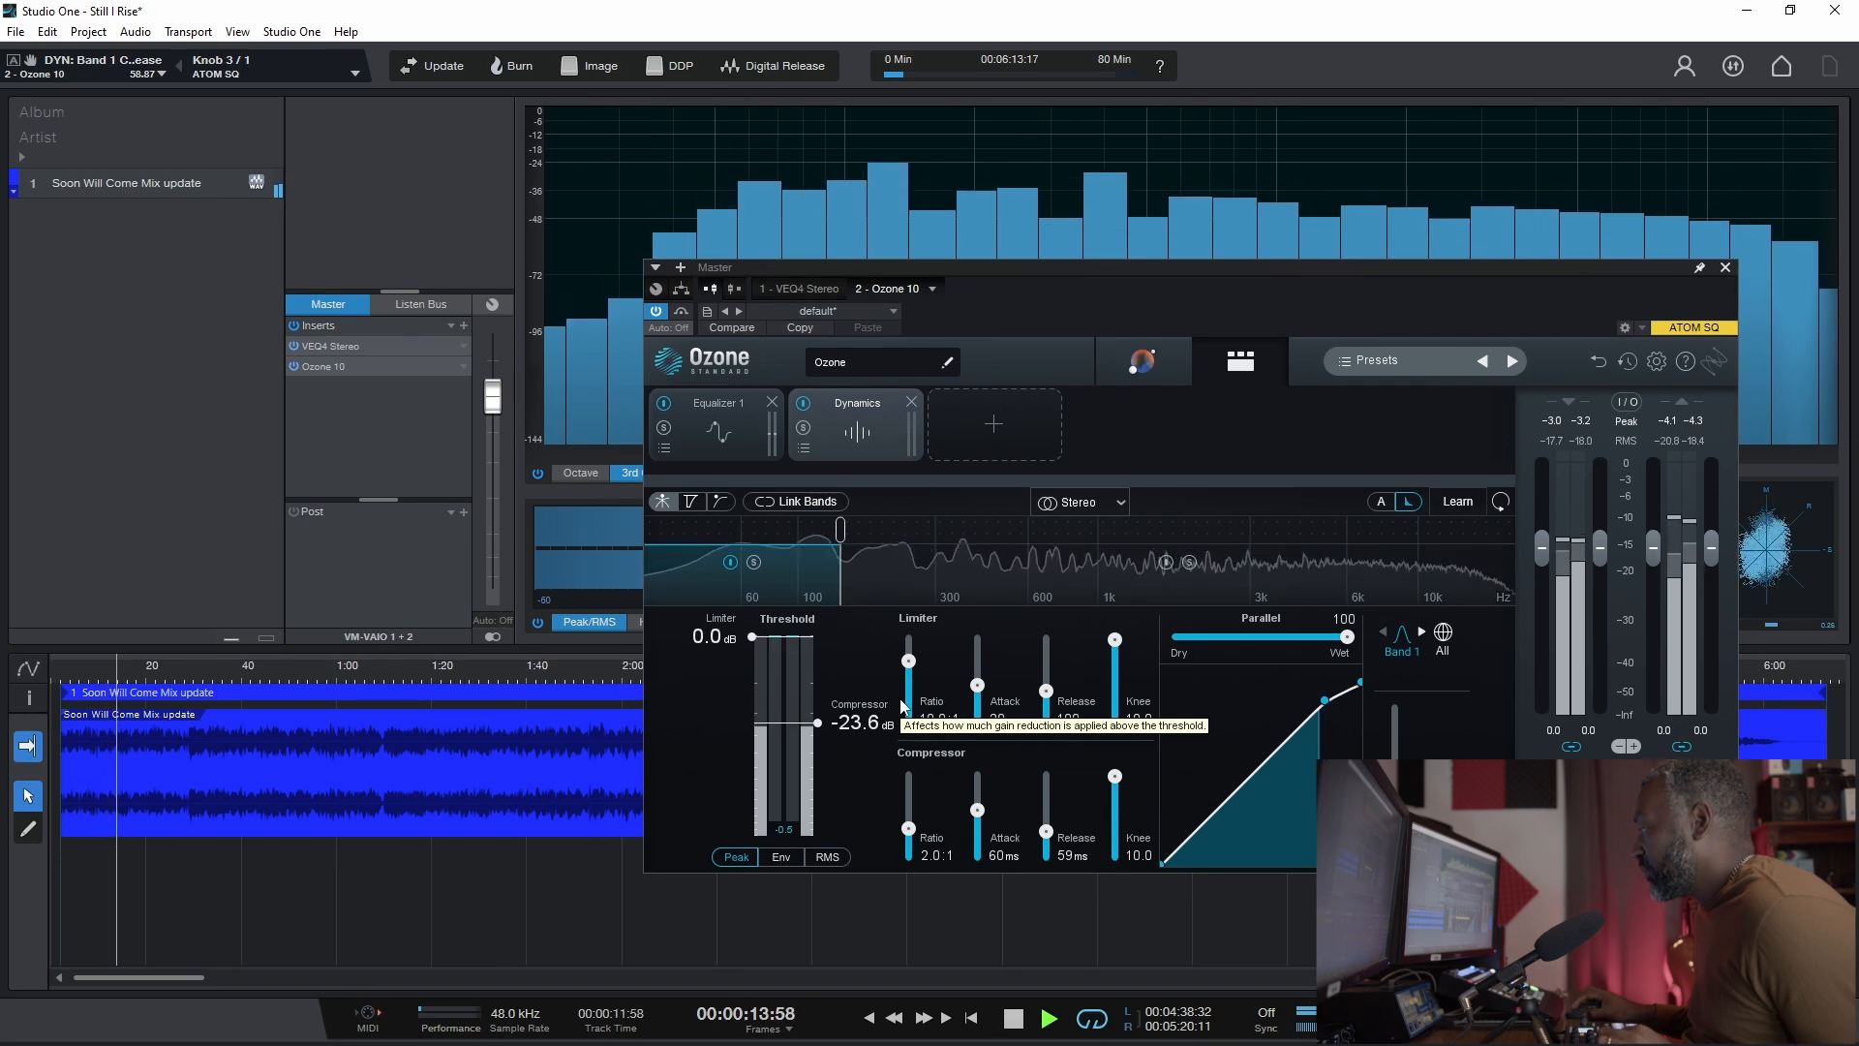
key("space")
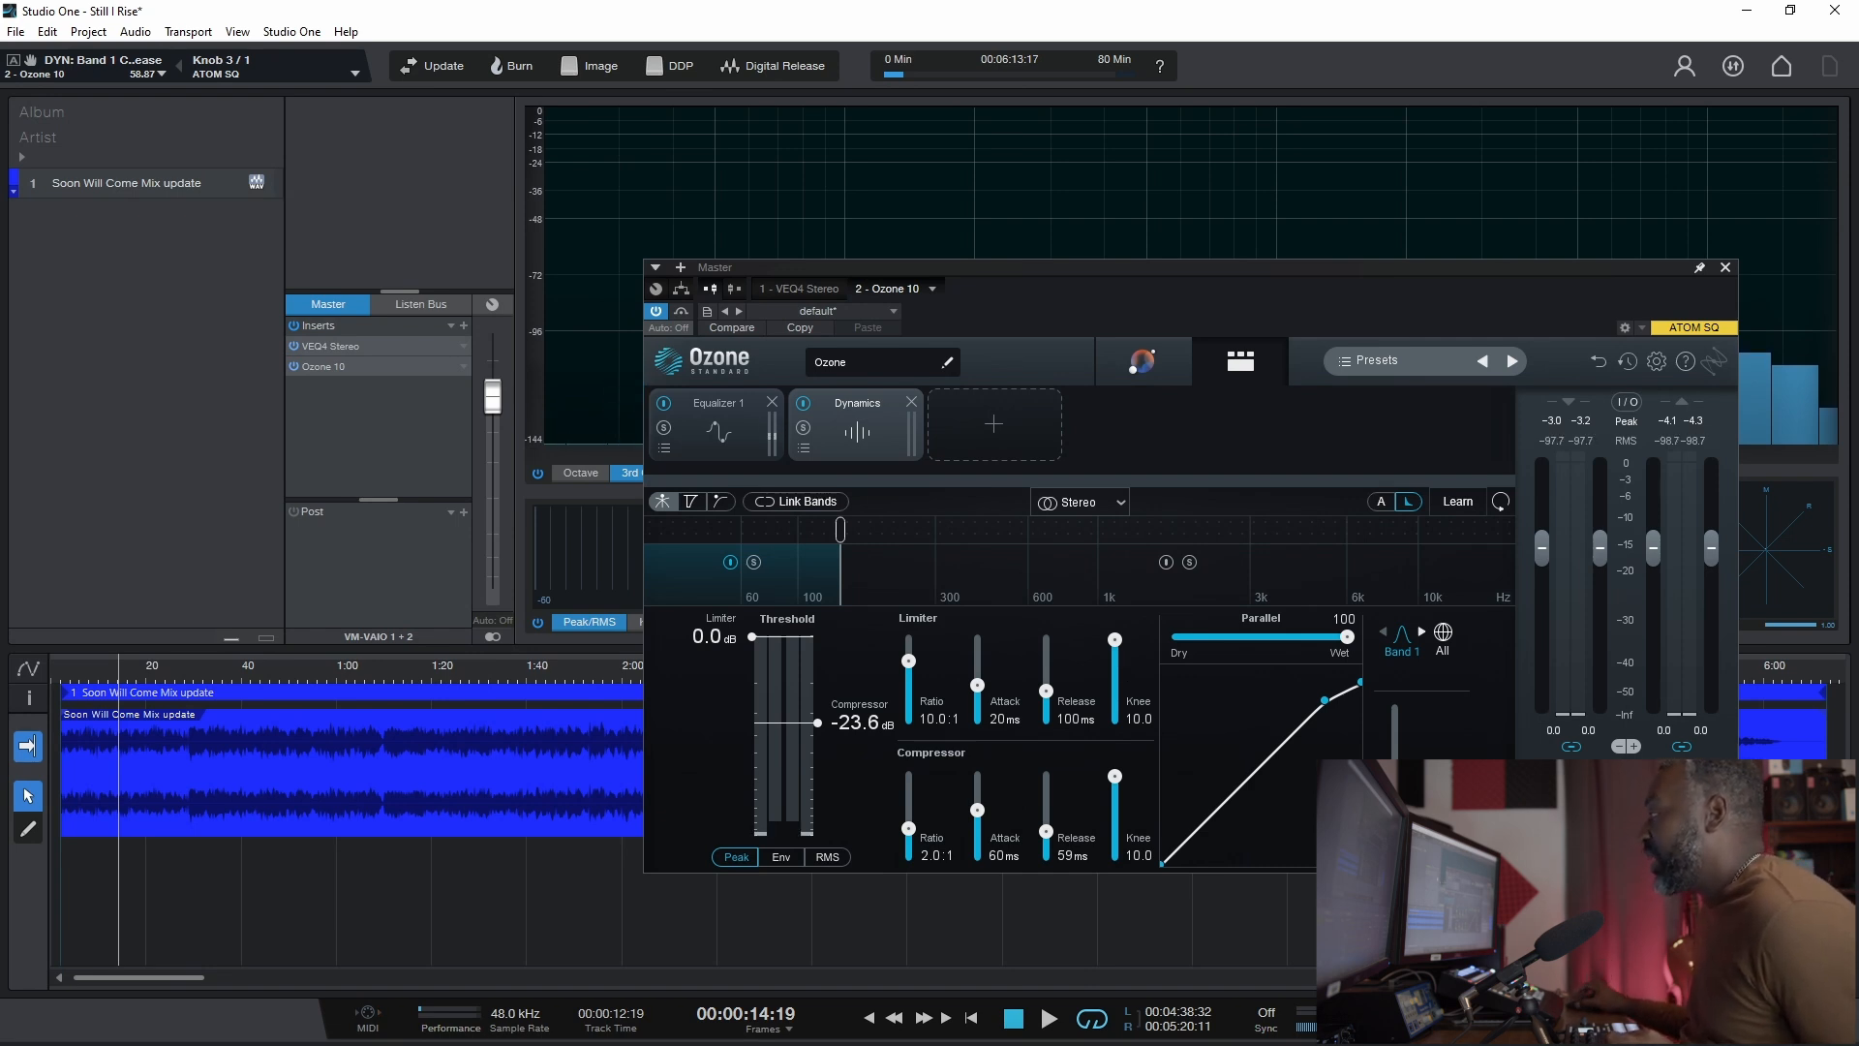
key("space")
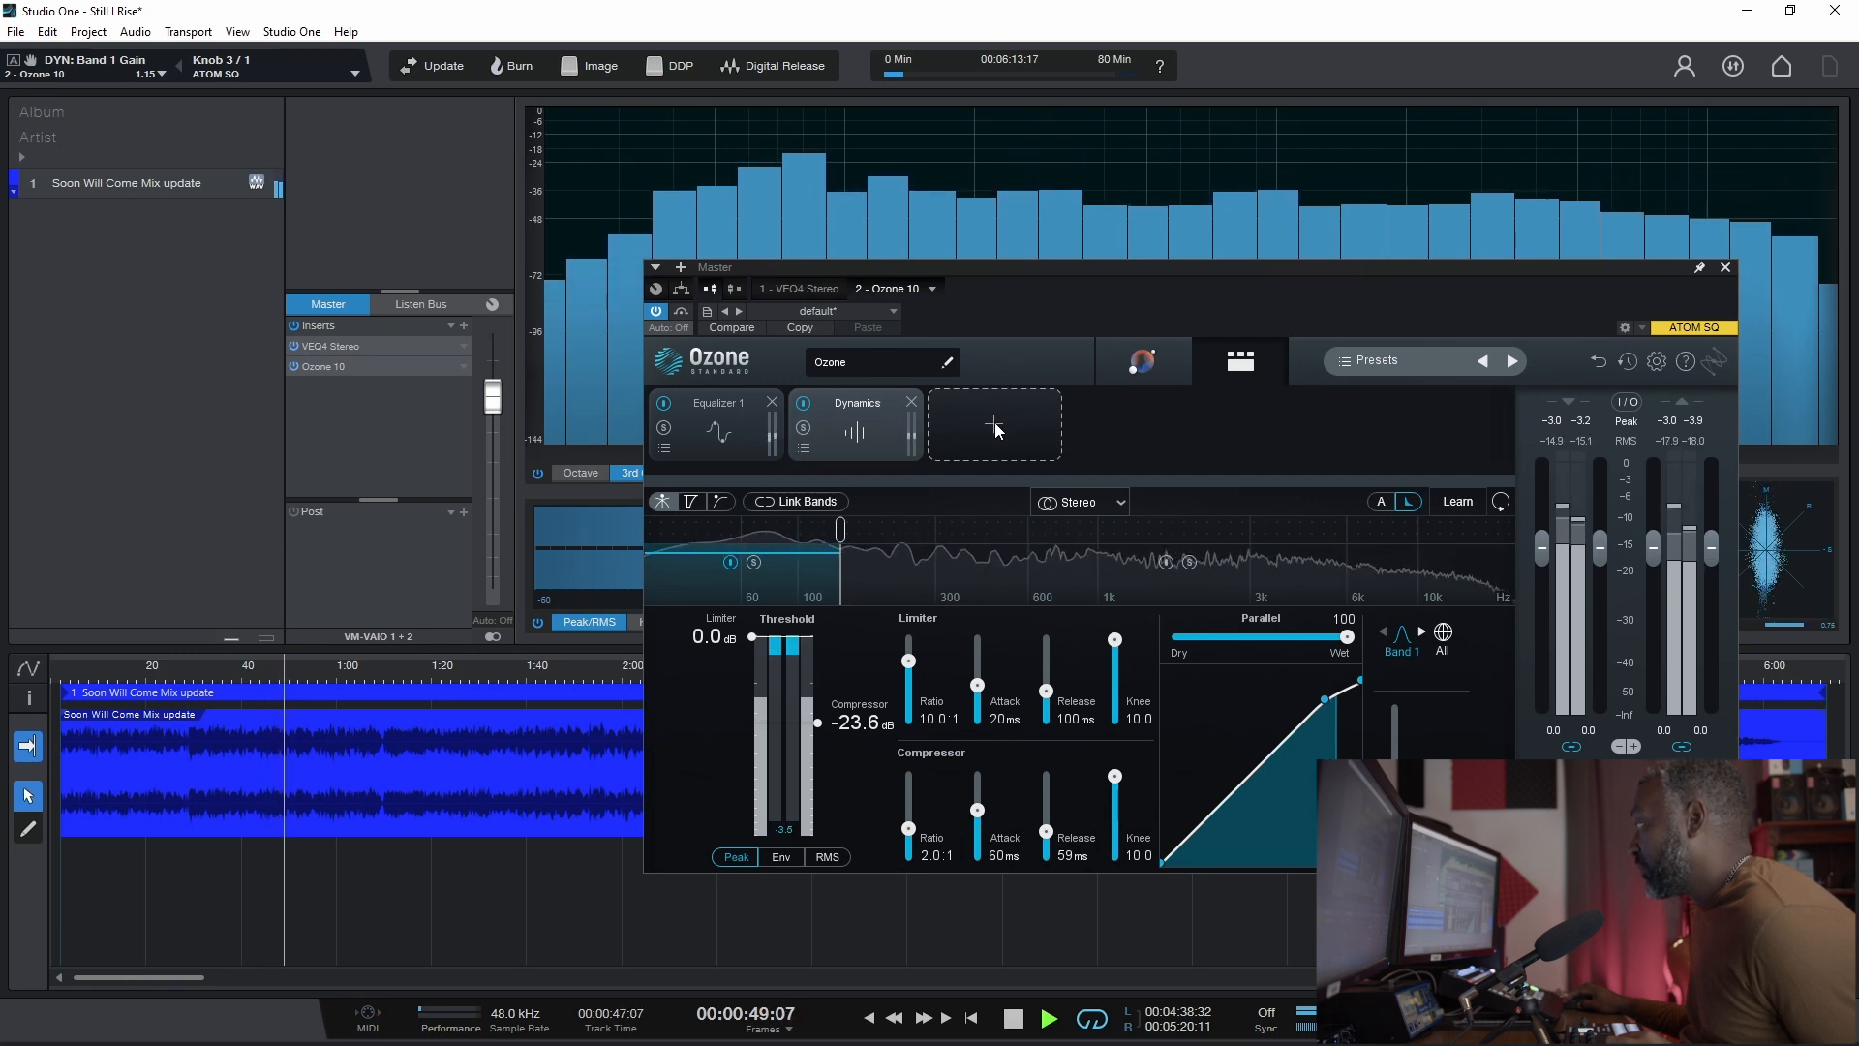
key("space")
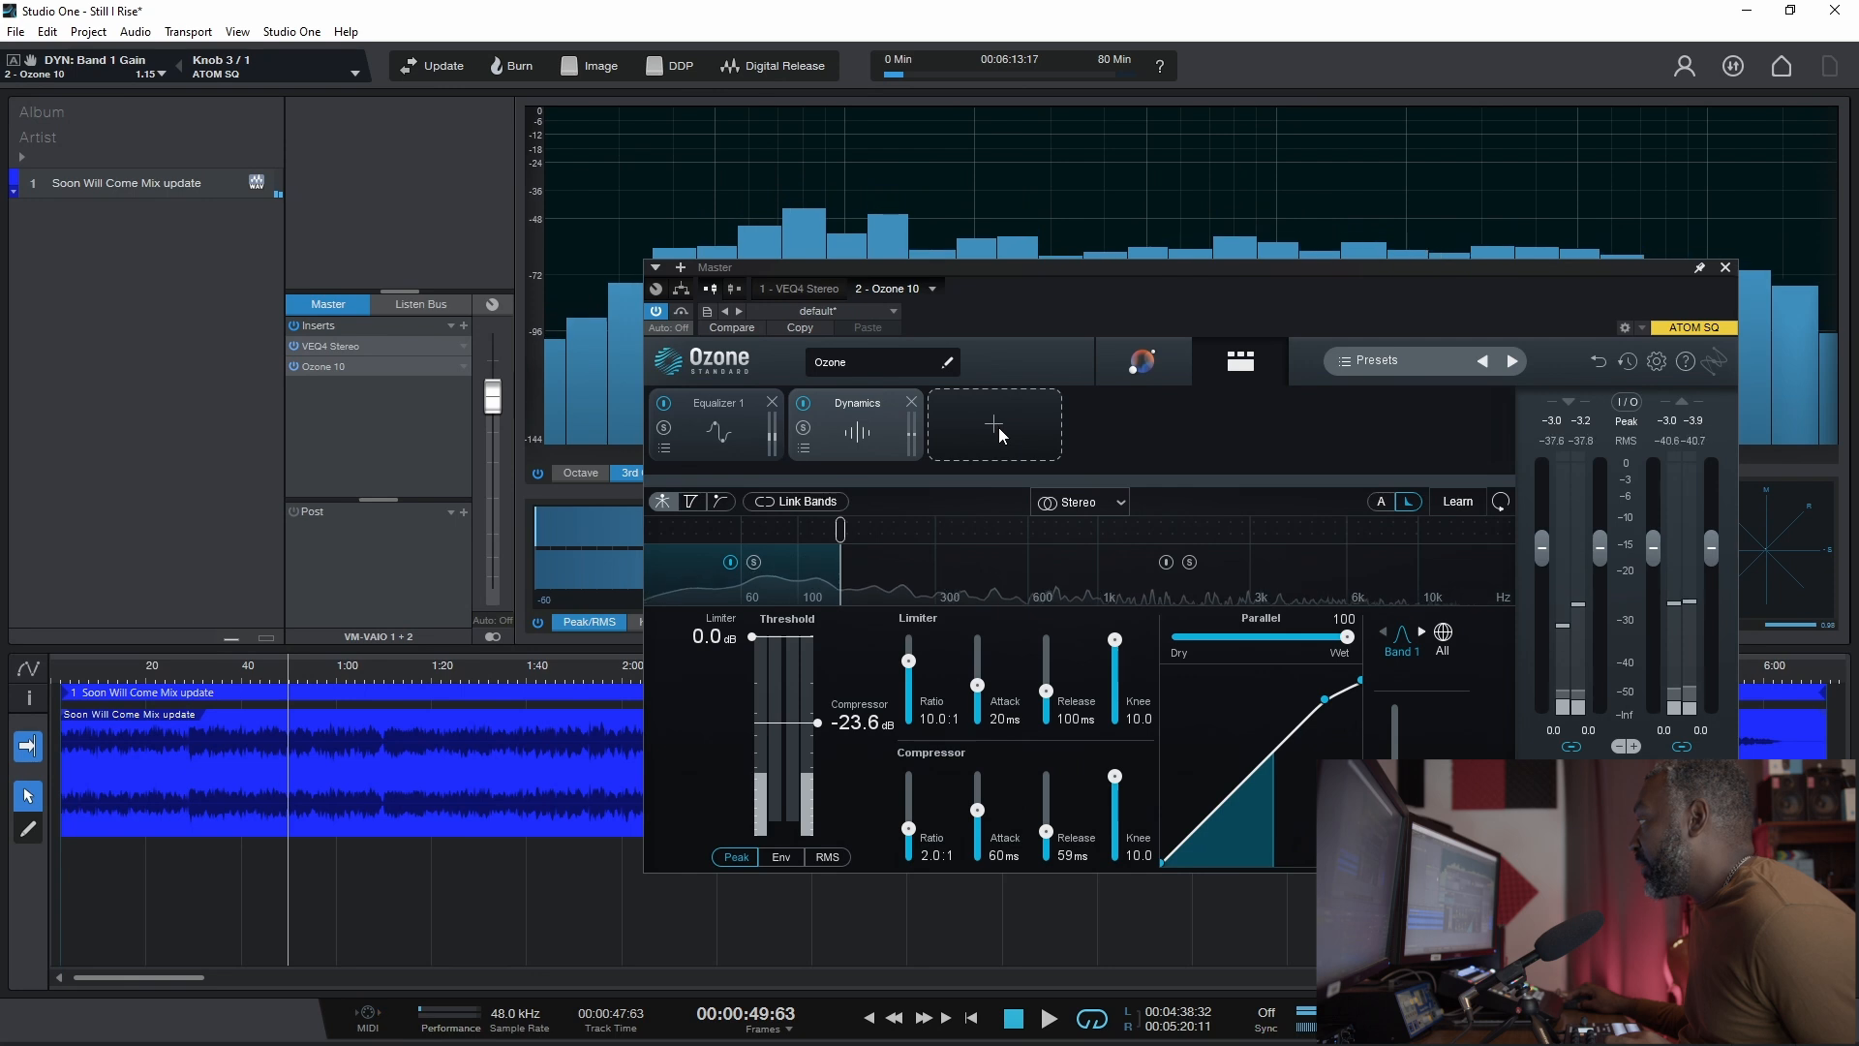
Step: Add an Imager module after Dynamics and split it into four frequency bands during playback
left_click(997, 427)
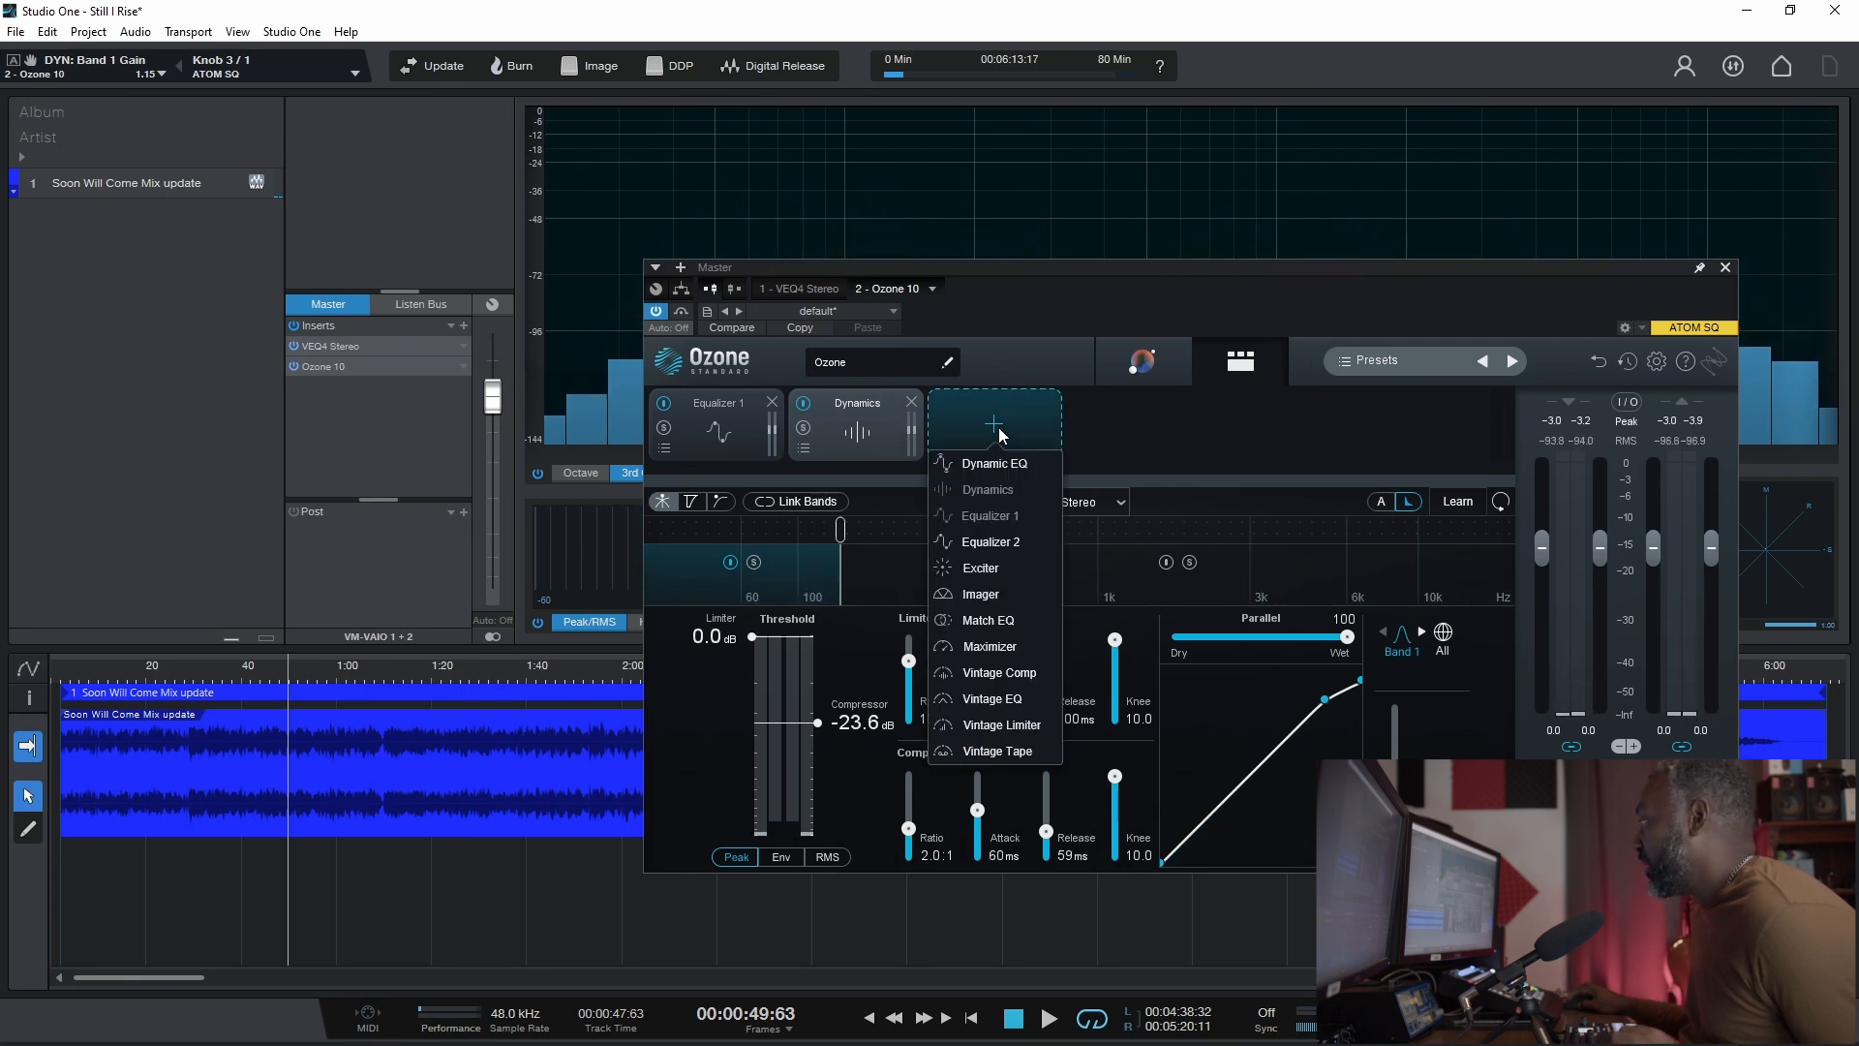
left_click(987, 594)
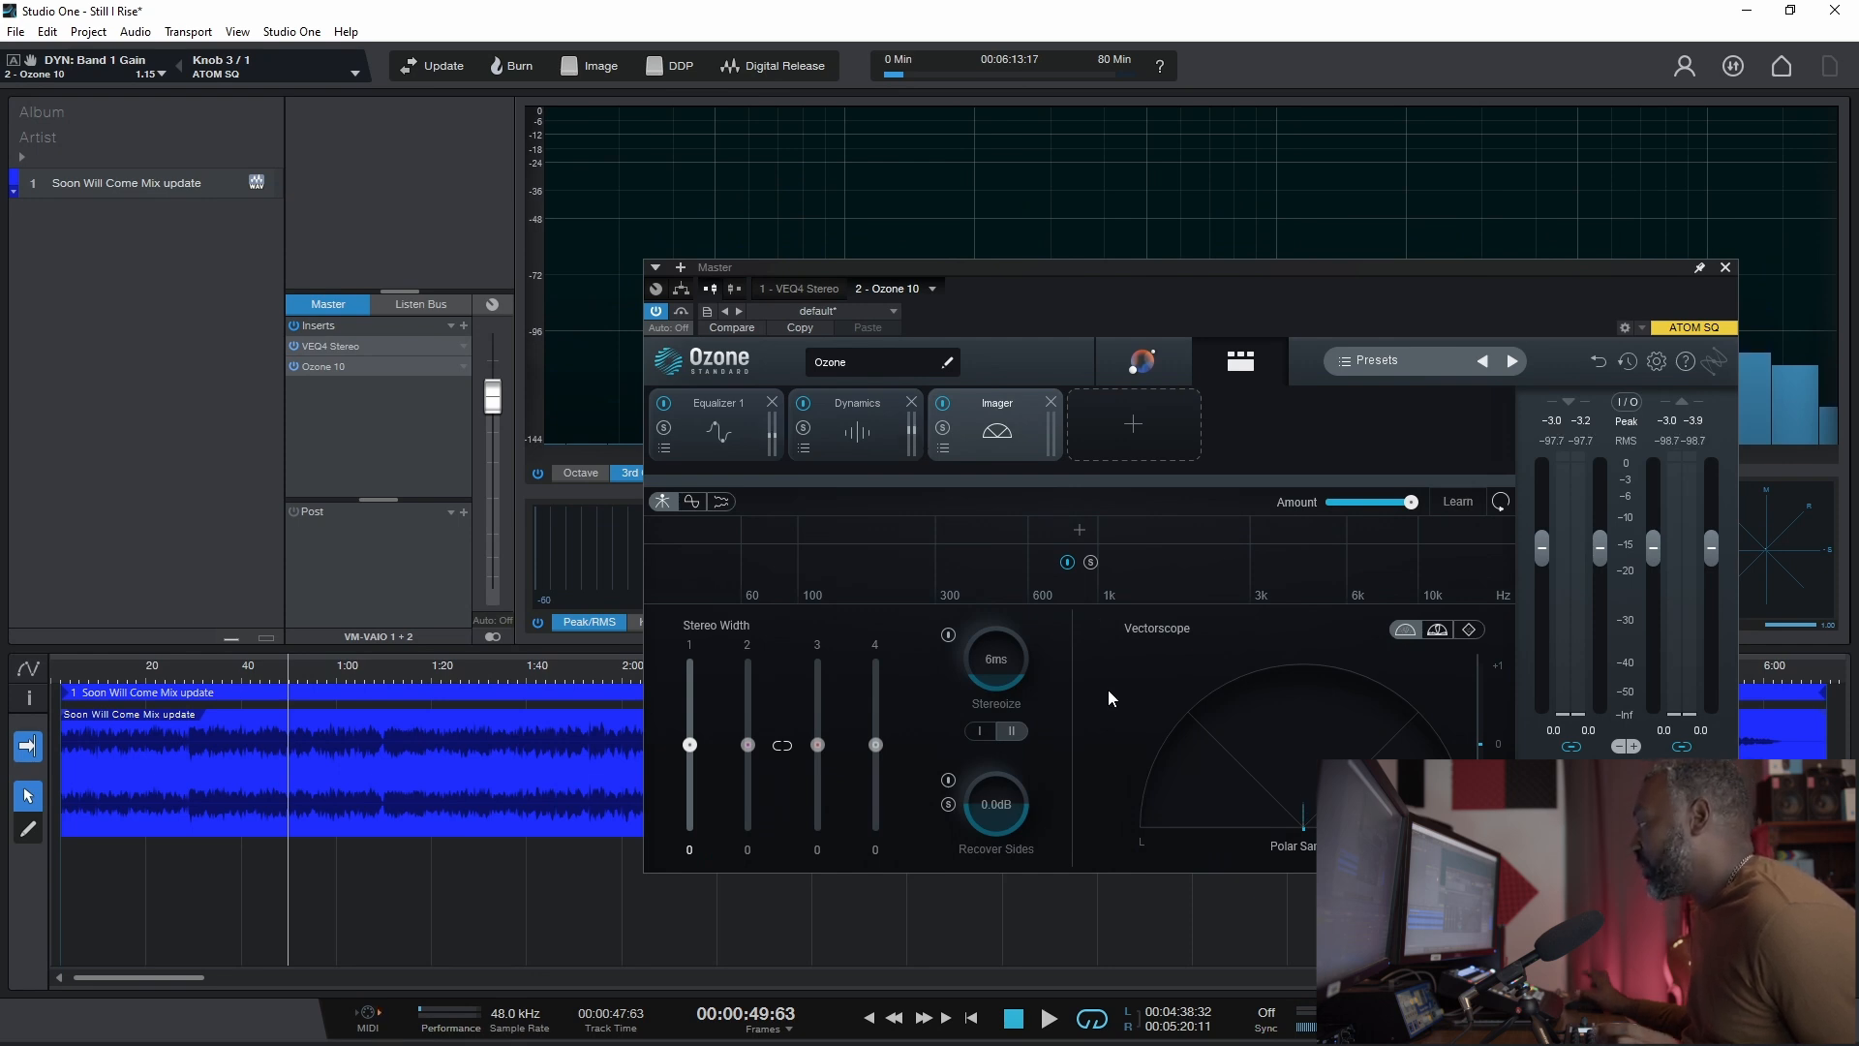
key("space")
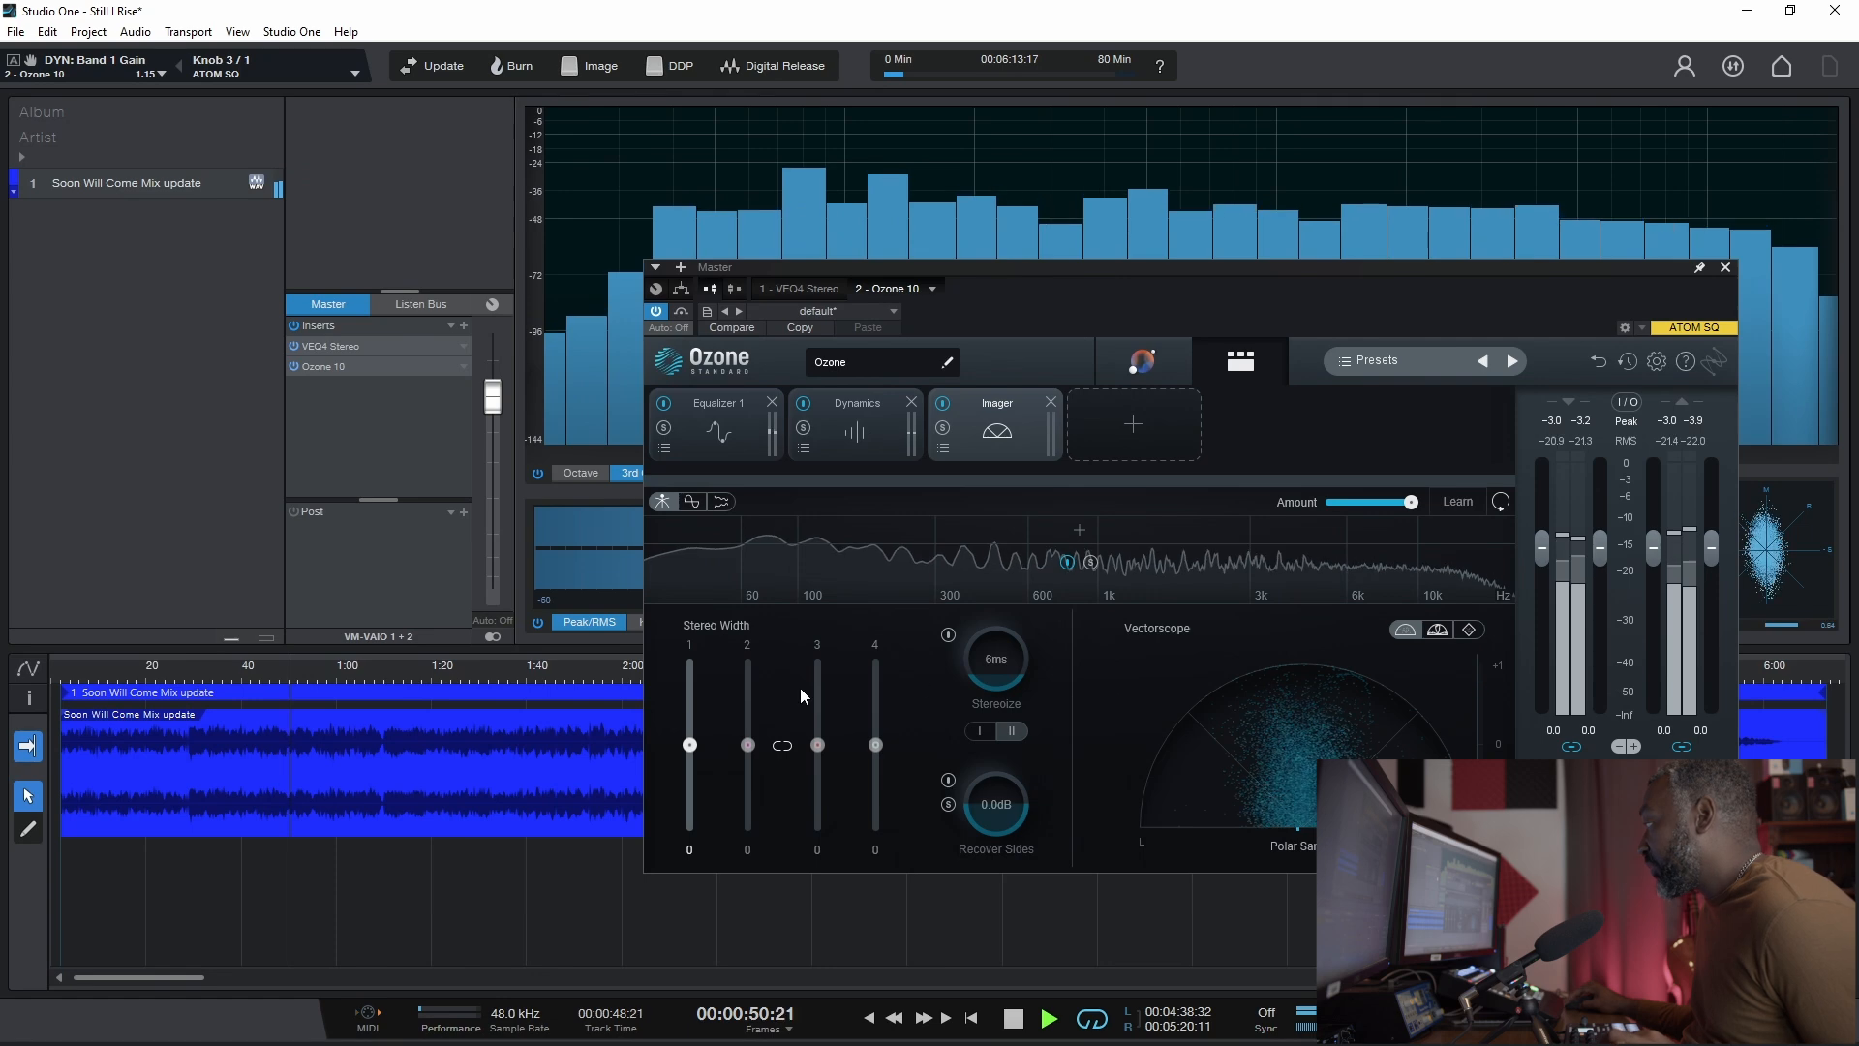
left_click(800, 531)
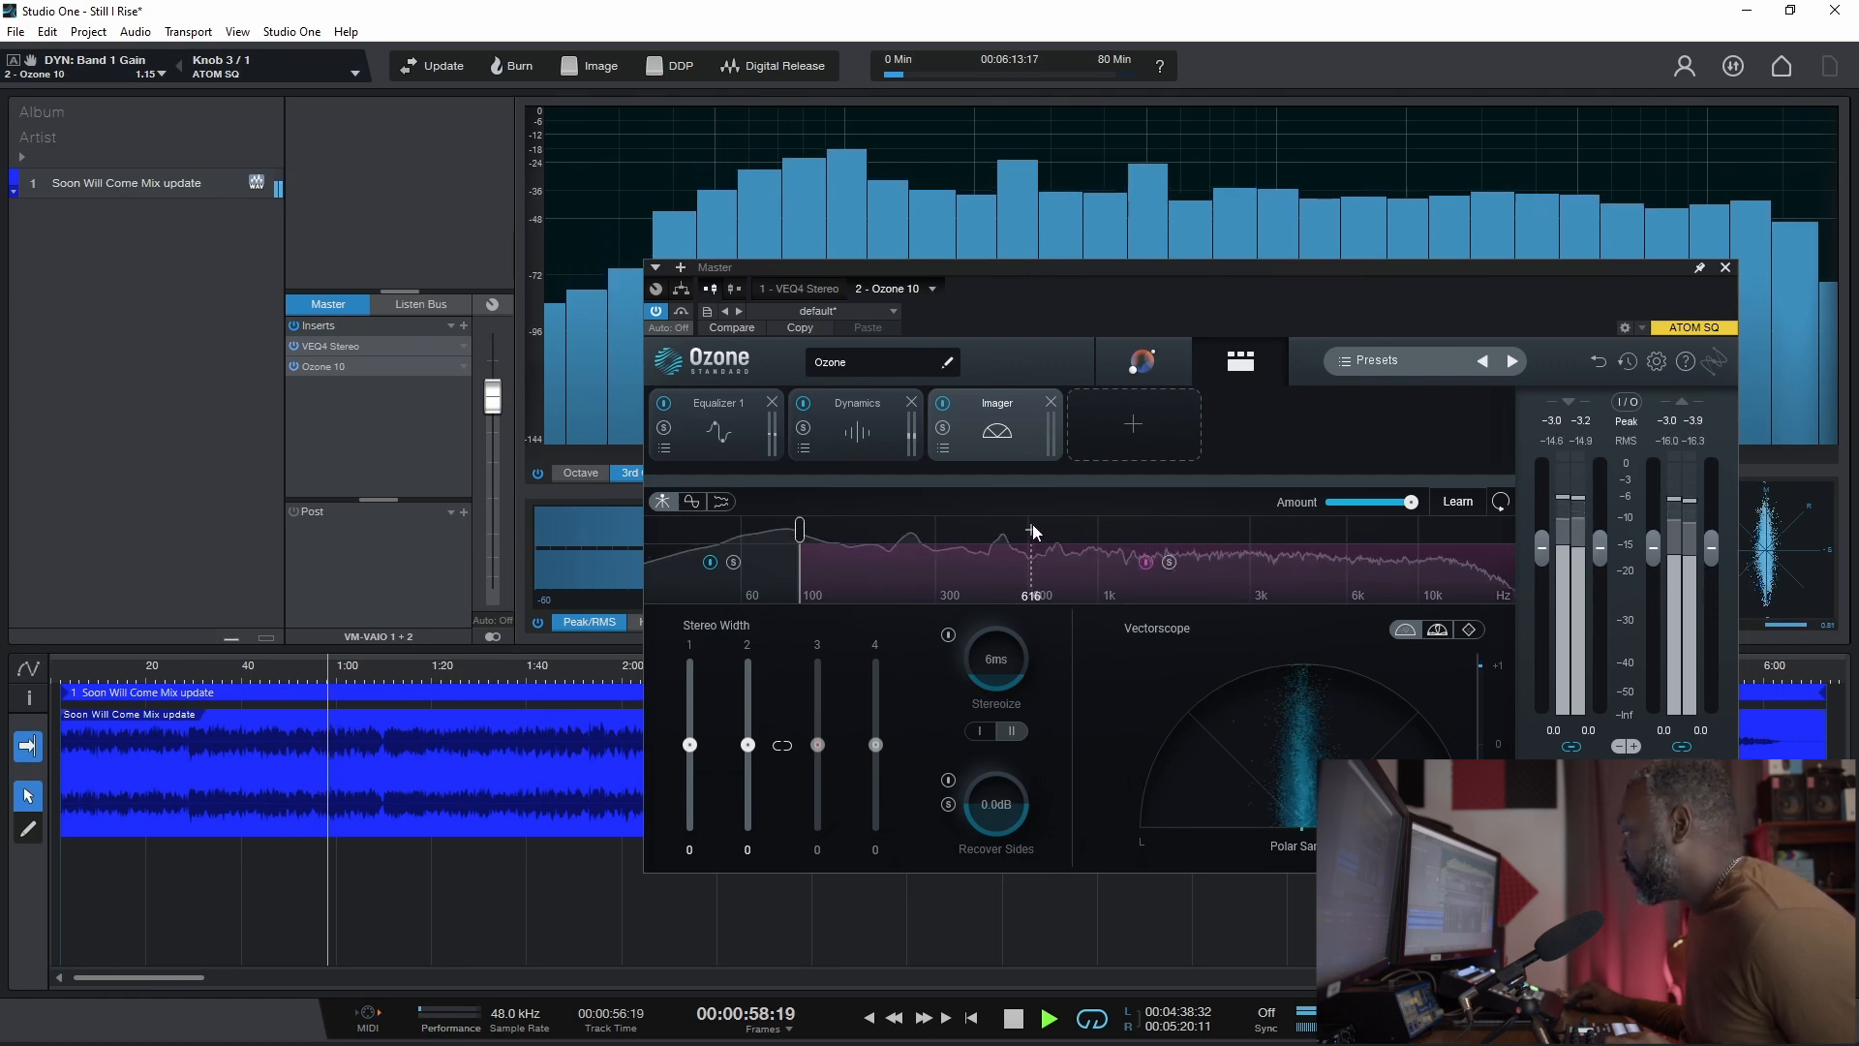
left_click(1091, 529)
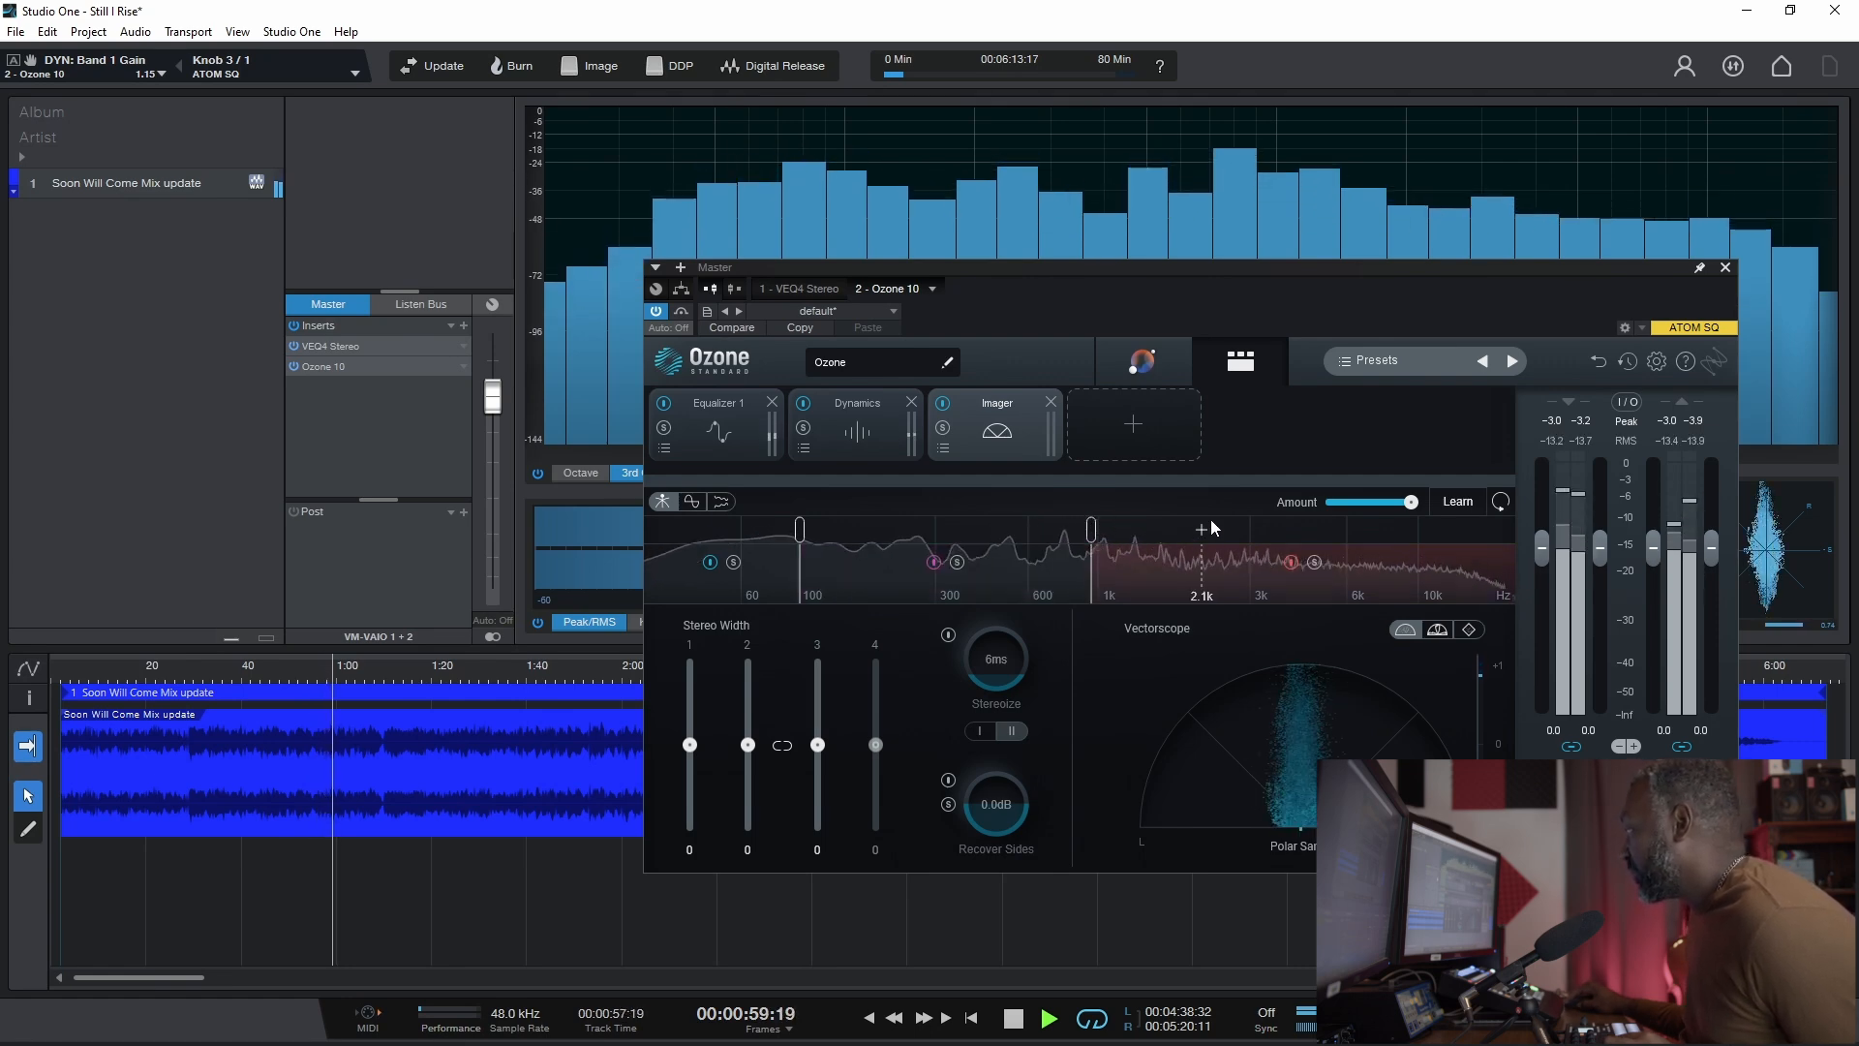
left_click(1394, 529)
Step: Set the lowest Imager crossover to about 100 Hz by soloing the low band, then solo band 2
left_click_drag(799, 532, 830, 531)
left_click(751, 562)
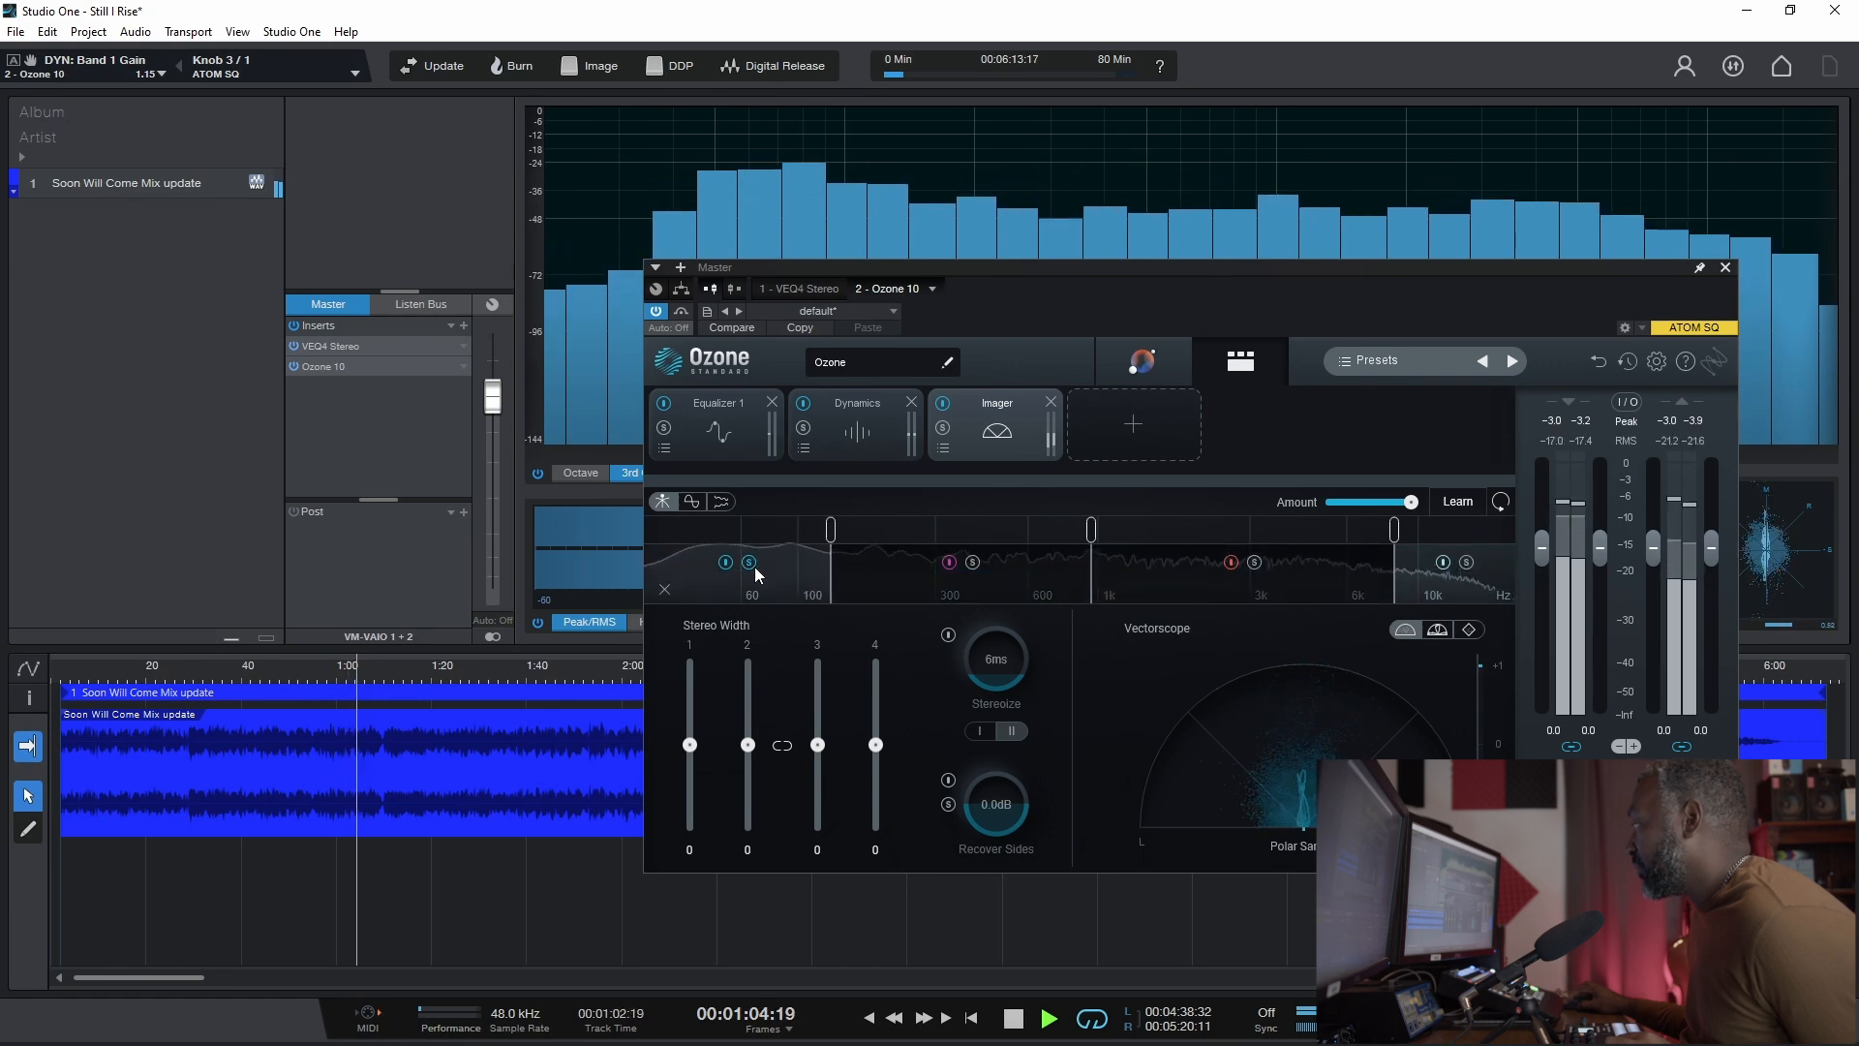
left_click_drag(831, 533, 802, 545)
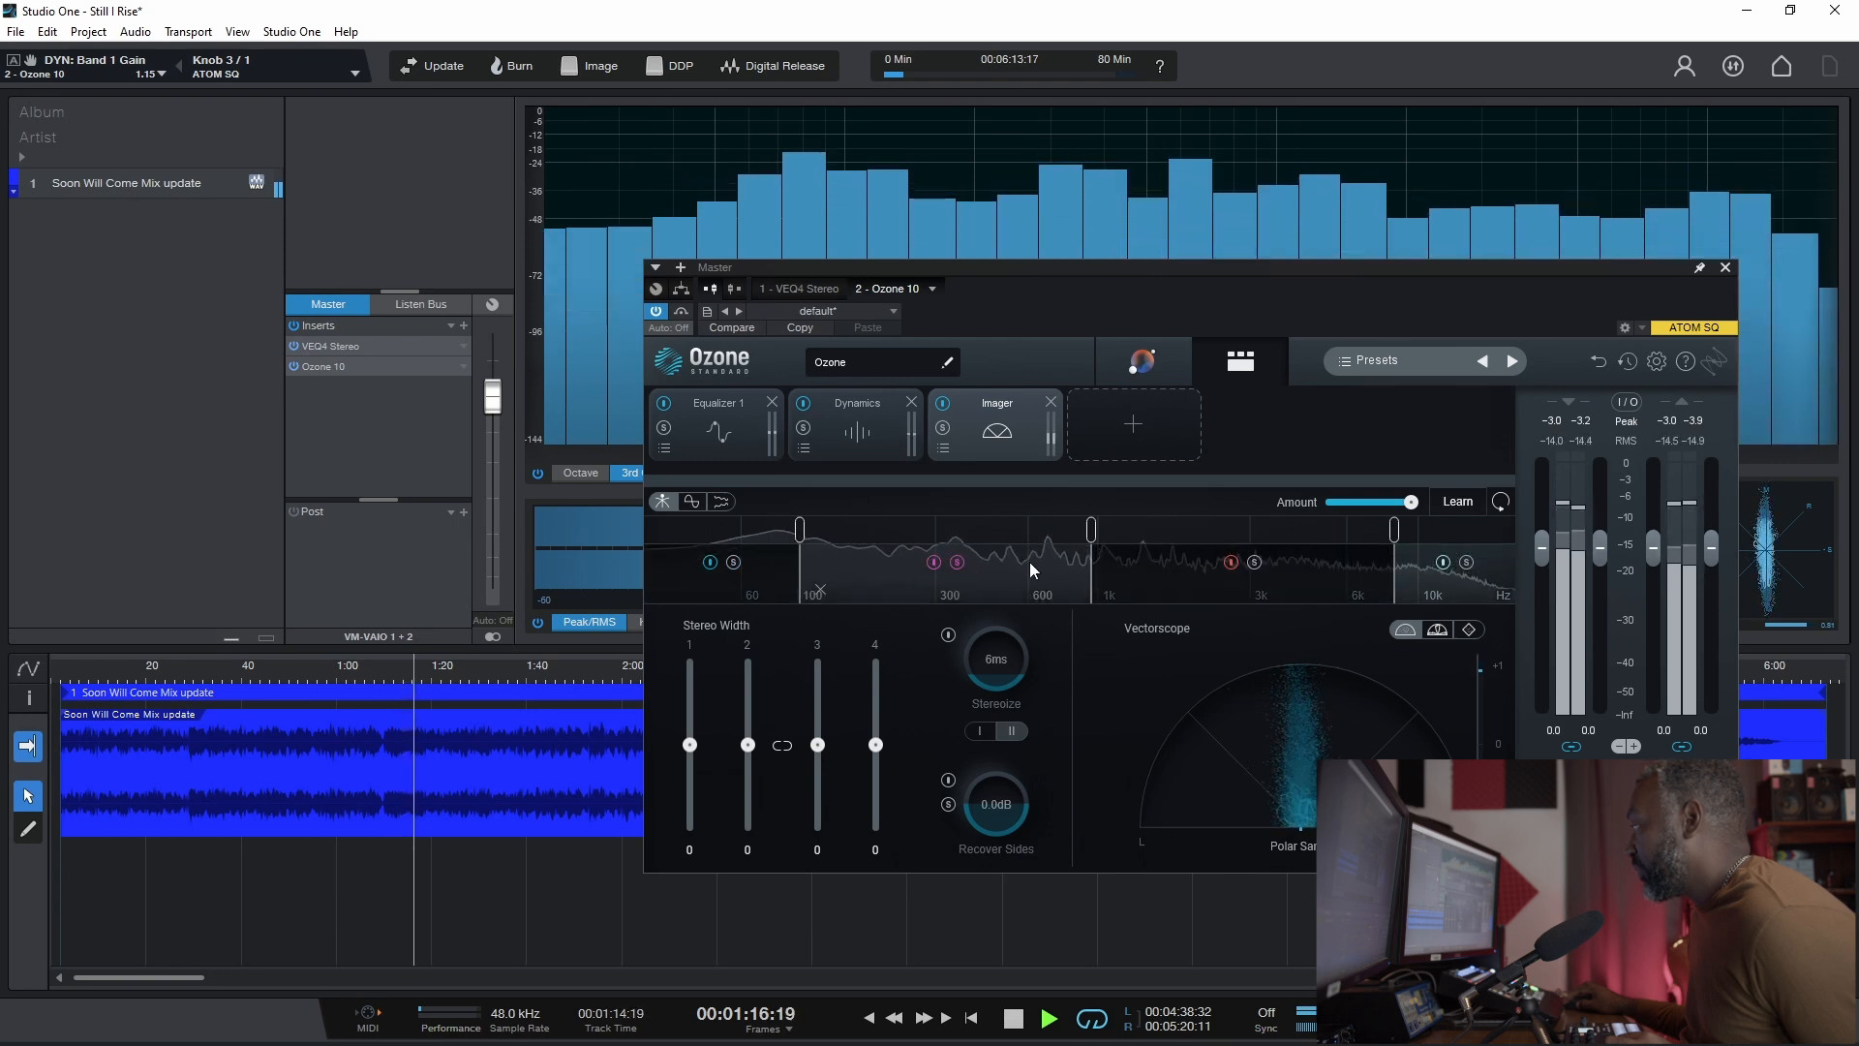
left_click_drag(1088, 536, 1092, 543)
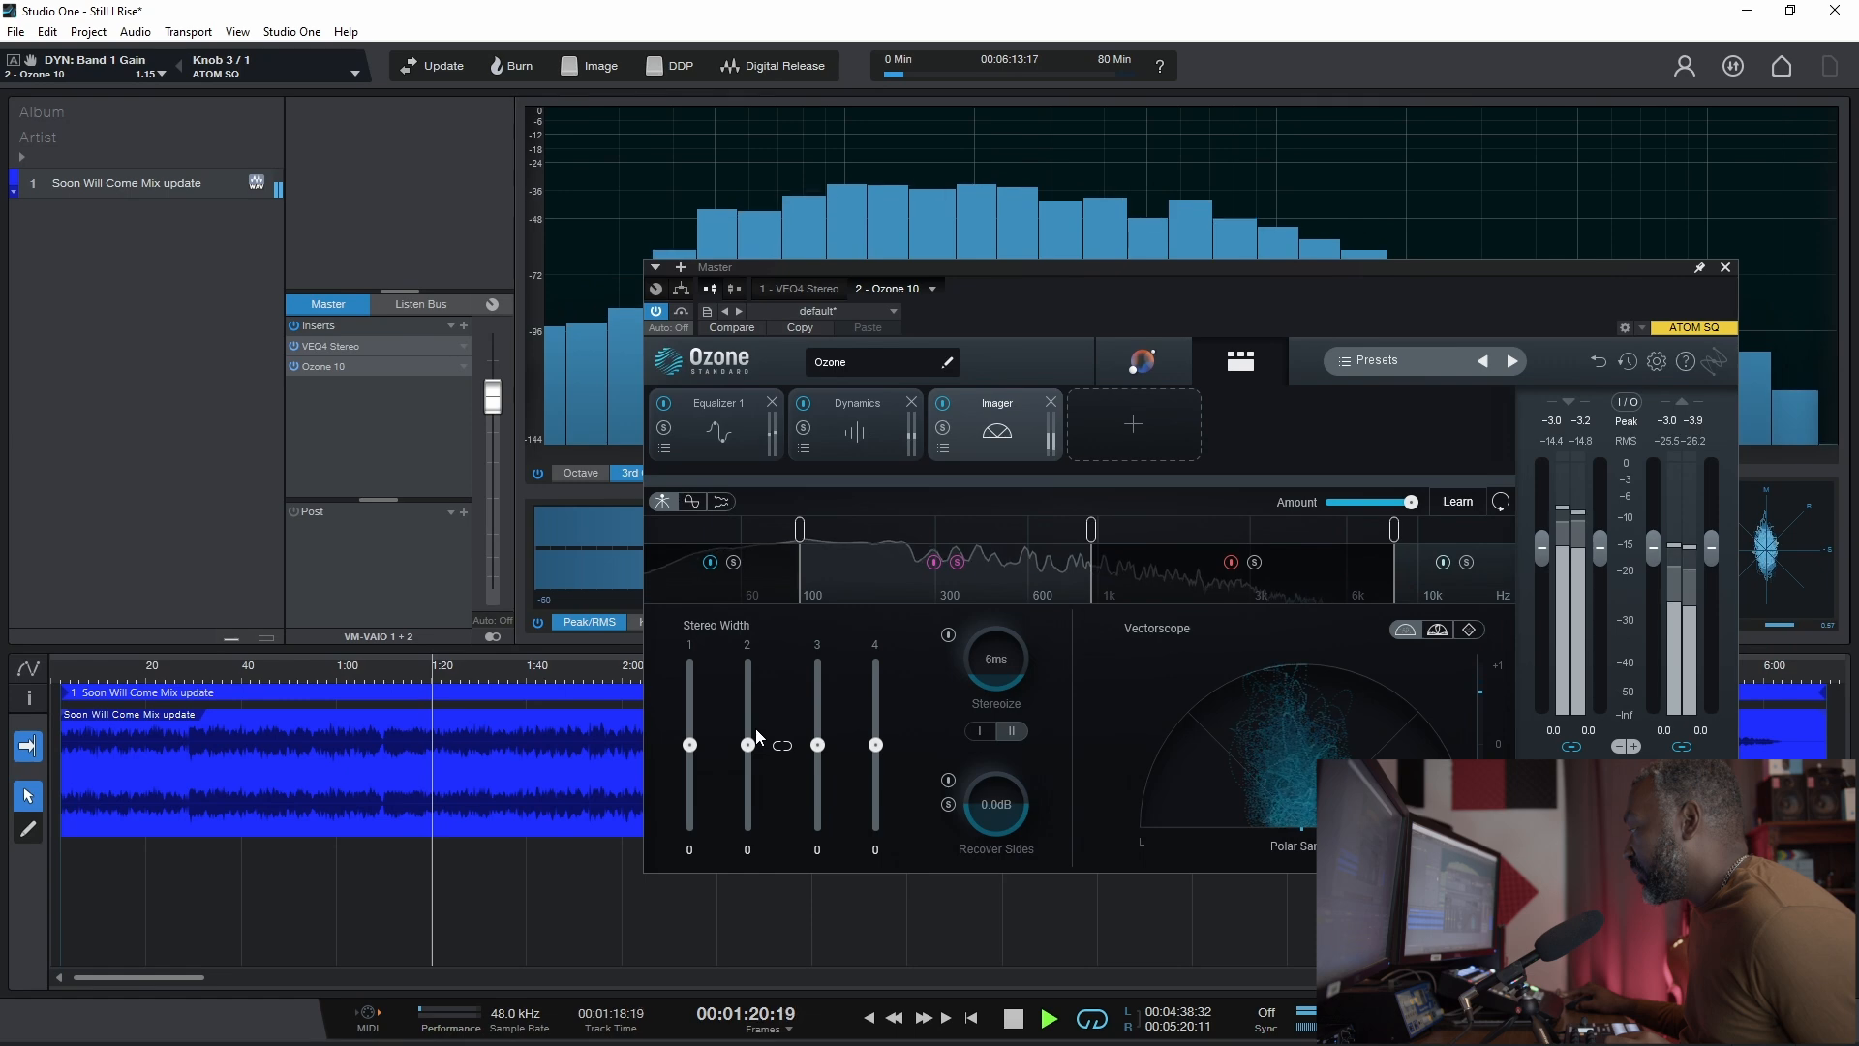
Step: Audition the soloed Imager band 2 from the track's start and from about 0:29 and 1:09
key("space")
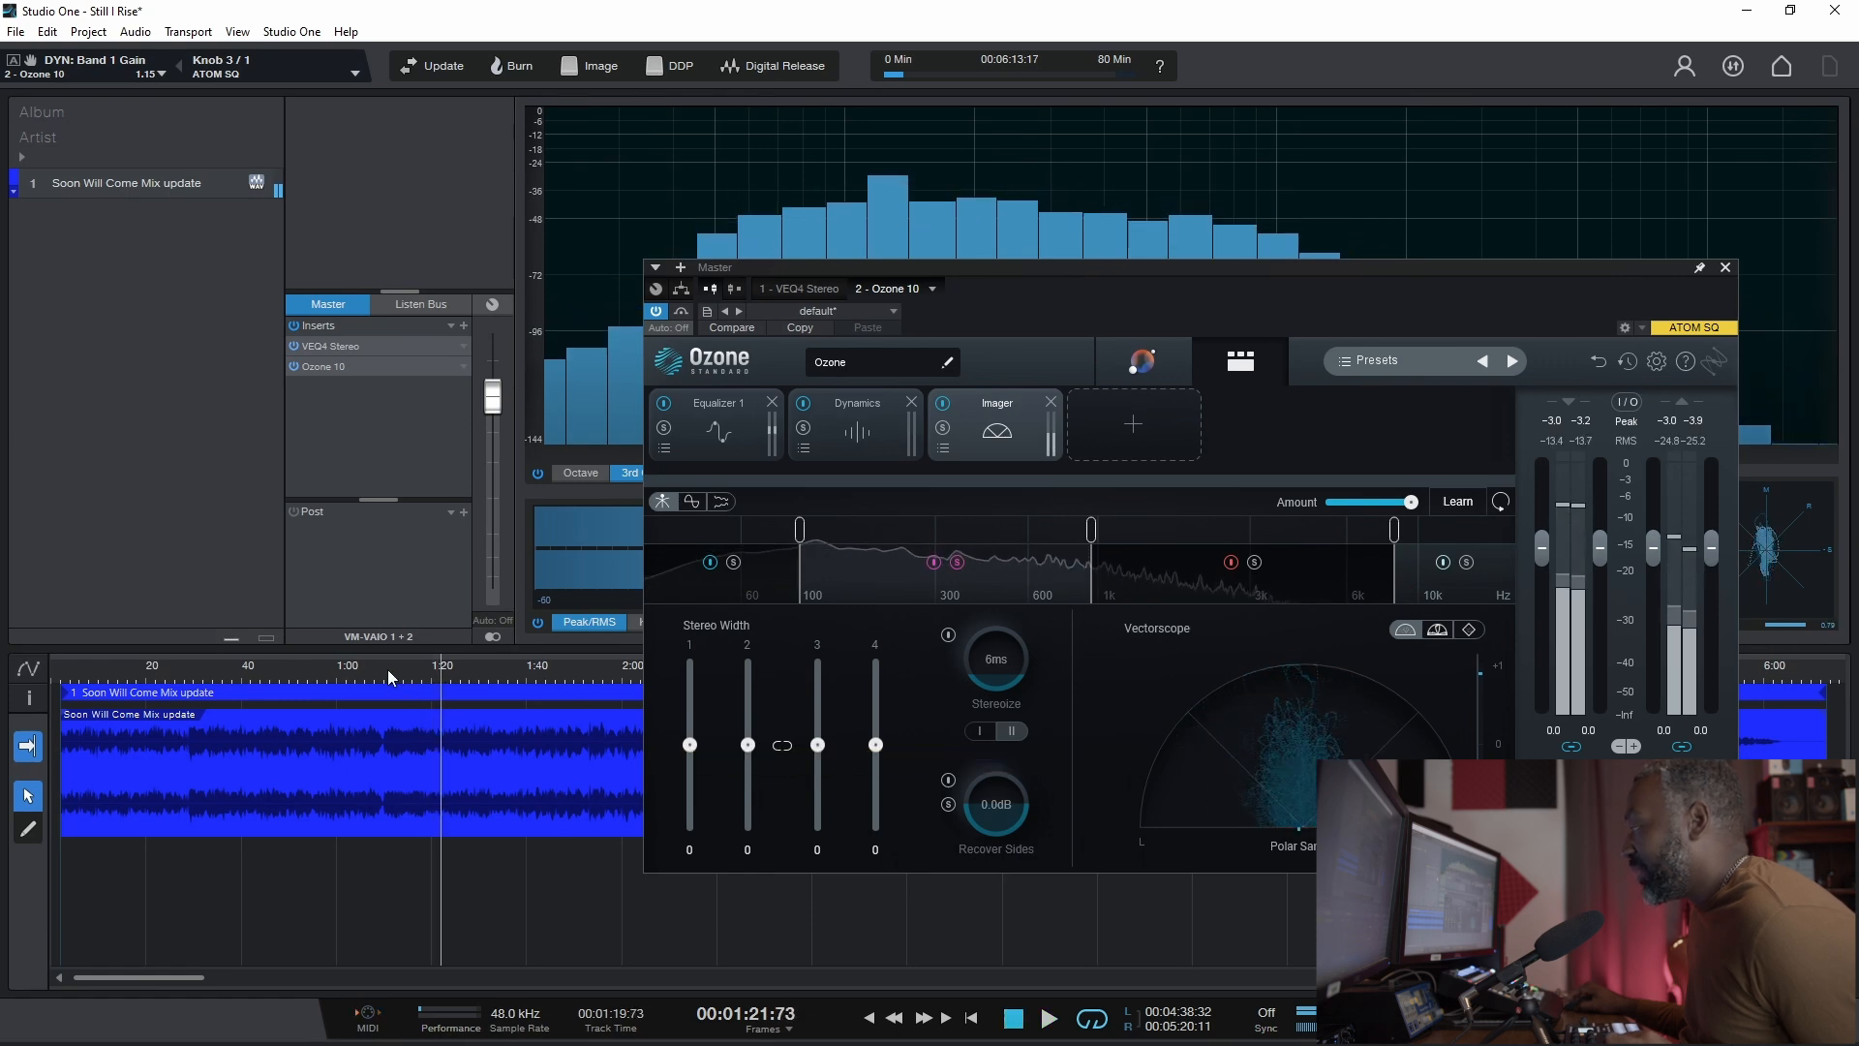
left_click(59, 675)
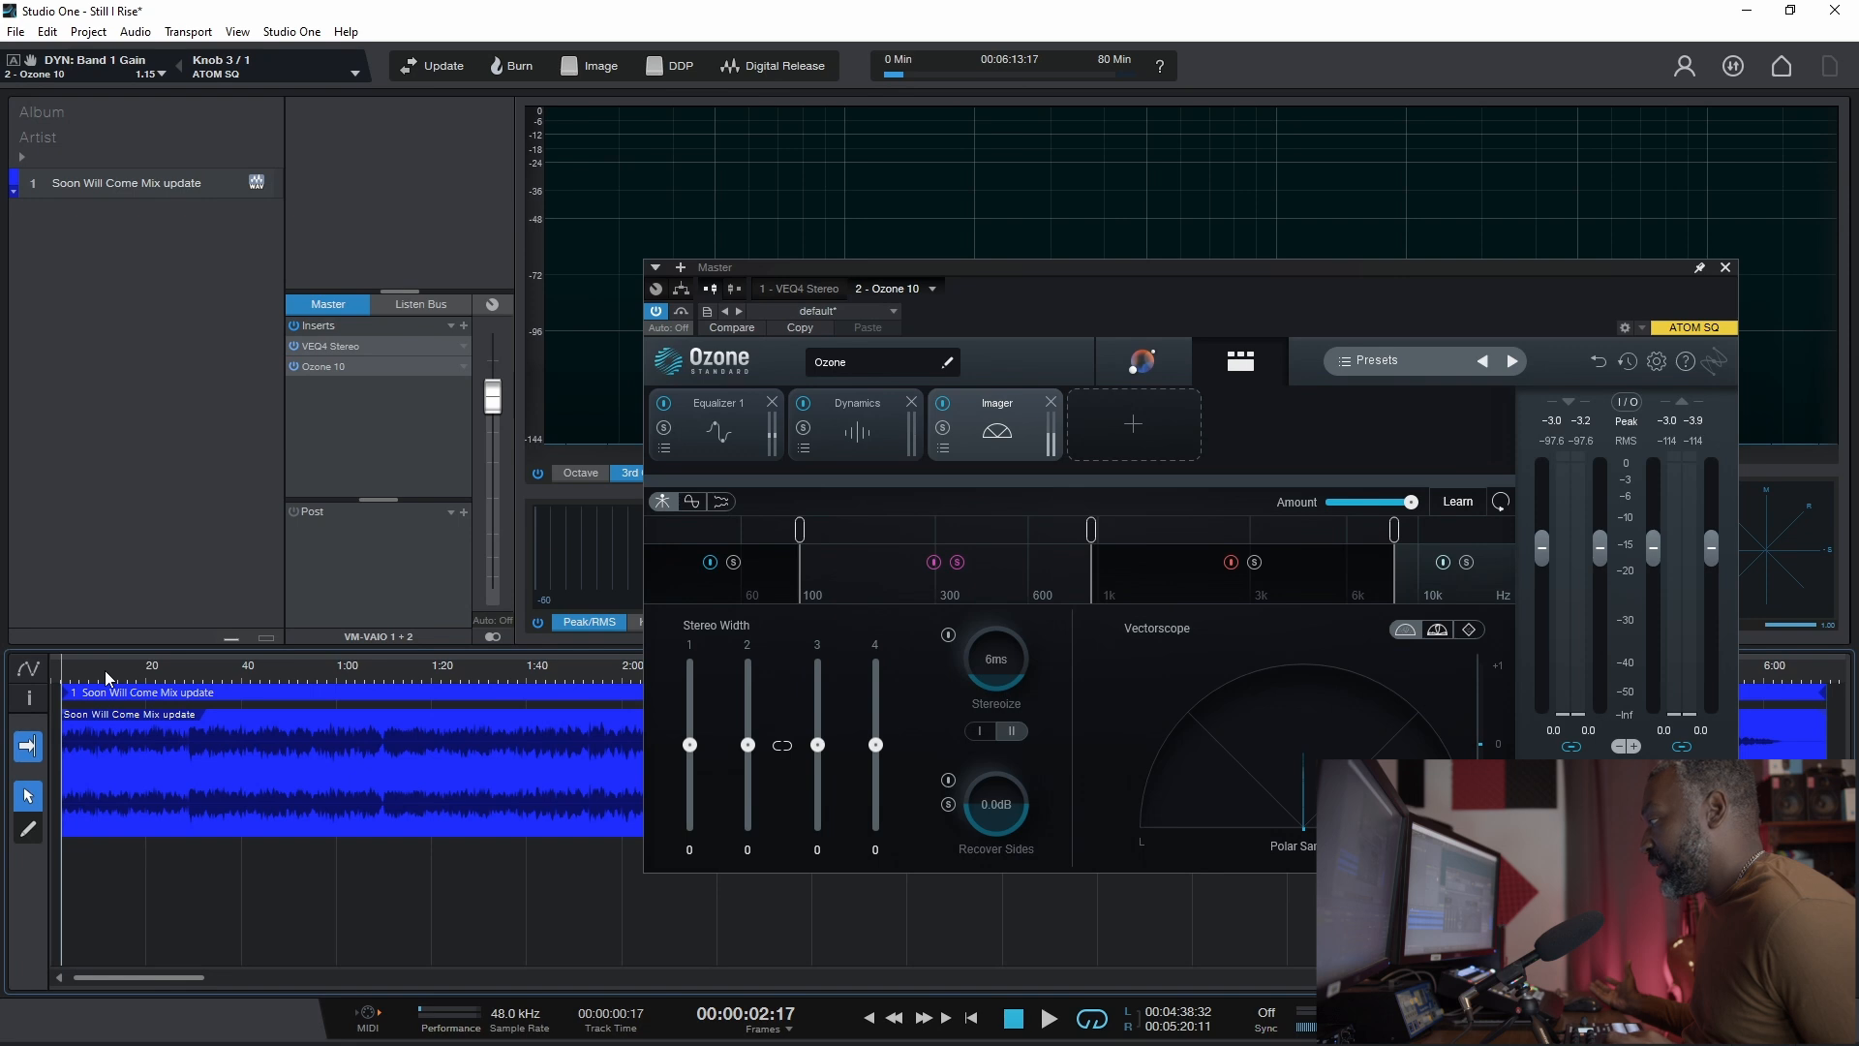
key("space")
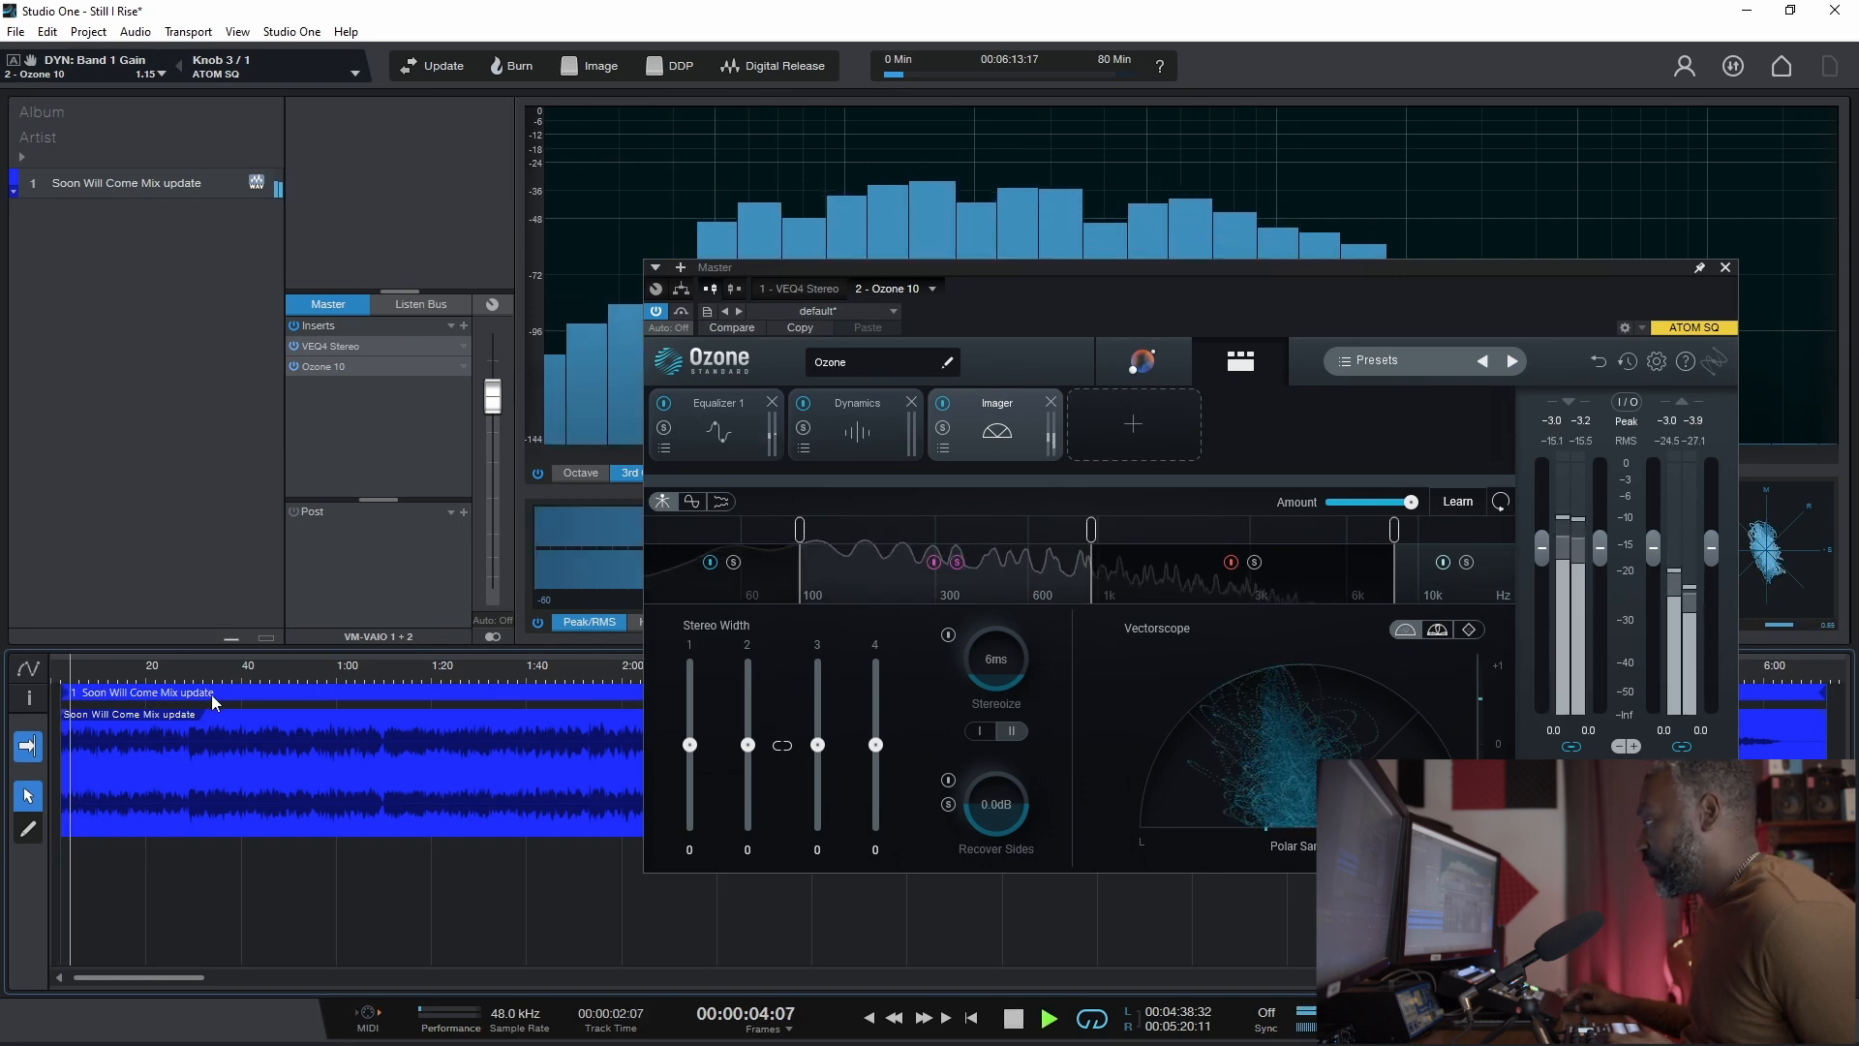
left_click(189, 671)
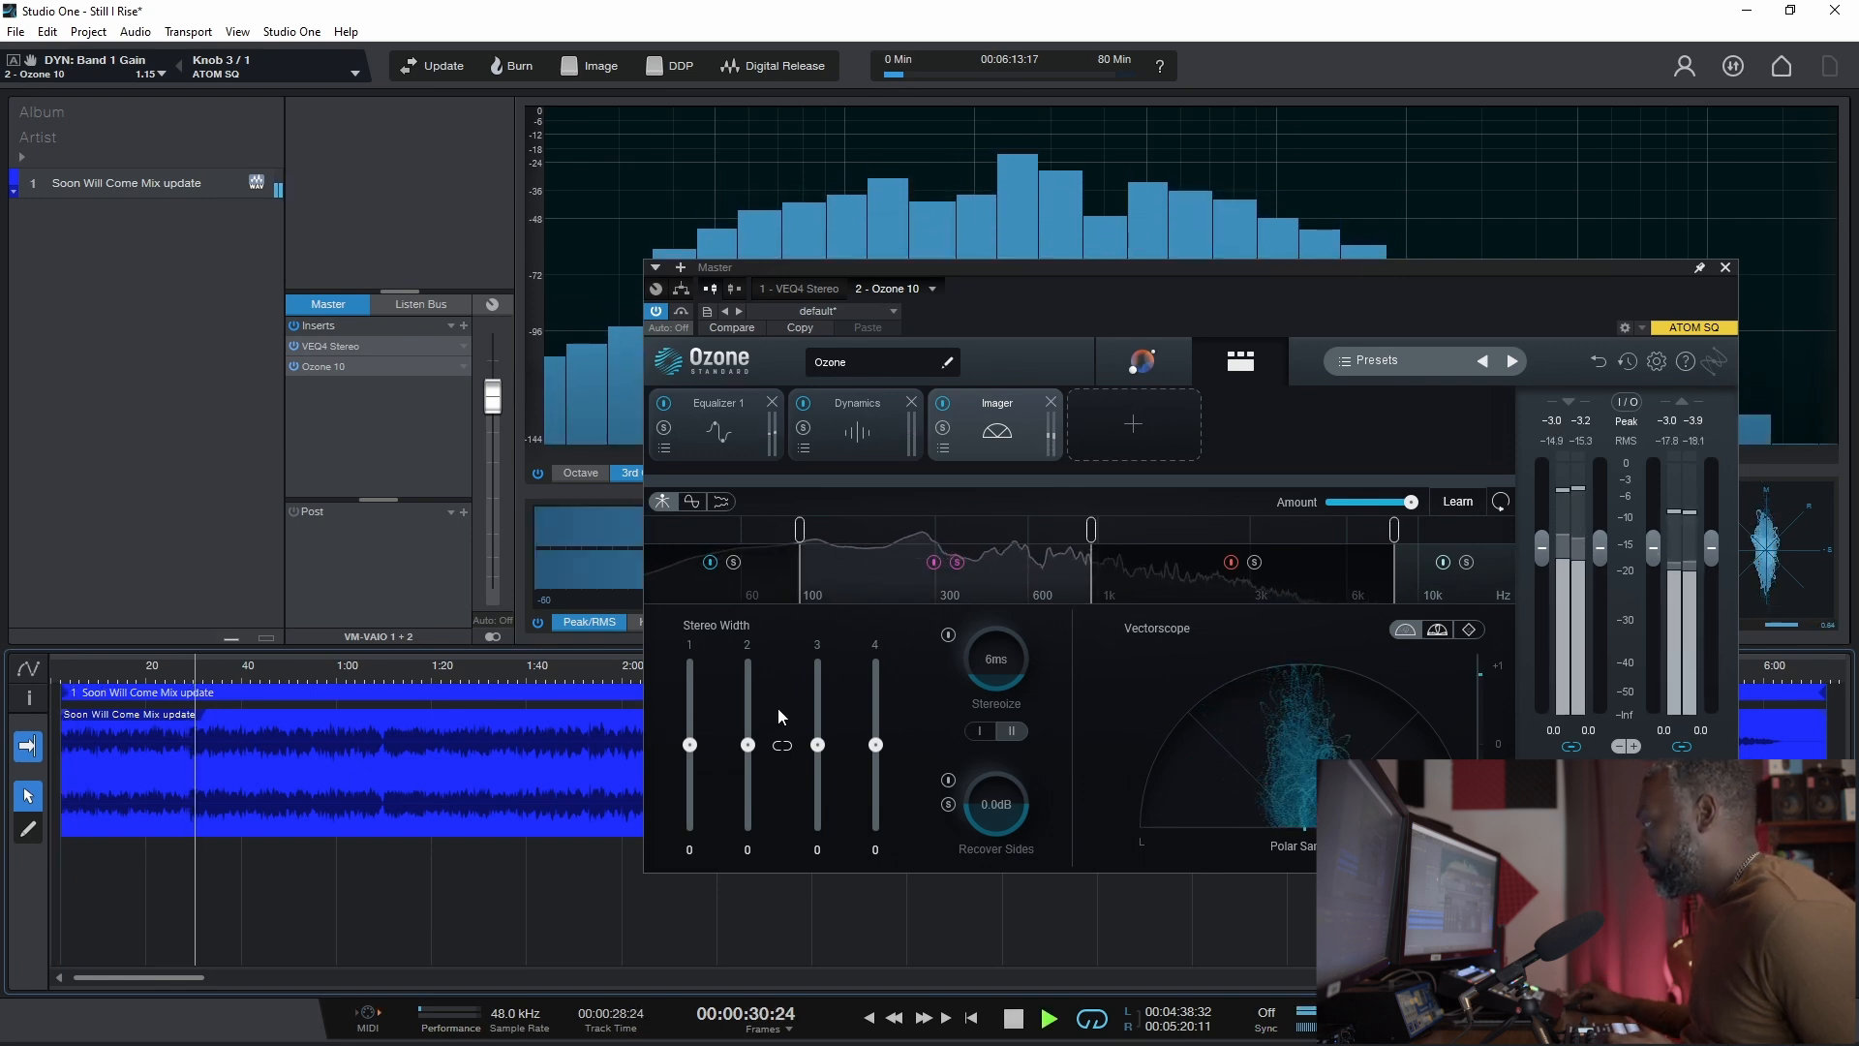
left_click(382, 671)
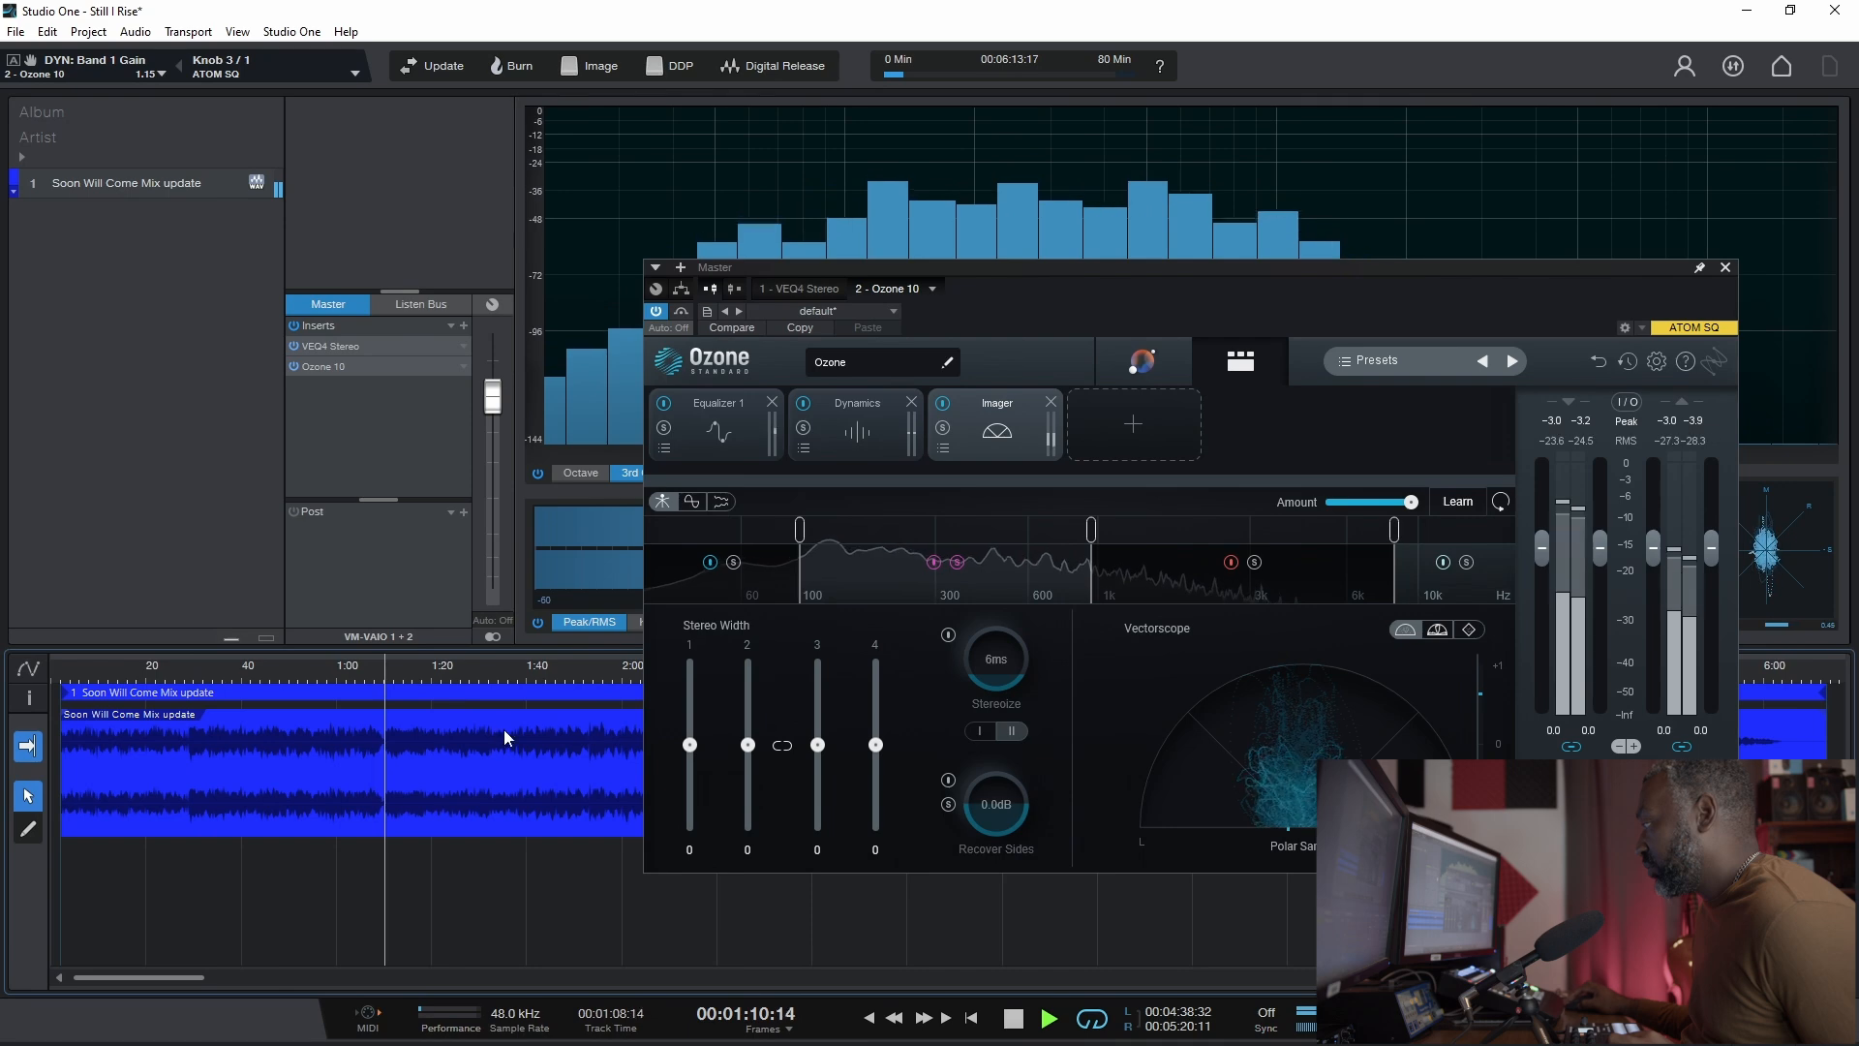
Step: Set the Imager stereo width to 40 for band 2 and 25 for band 3 while auditioning the track
left_click_drag(748, 744, 769, 712)
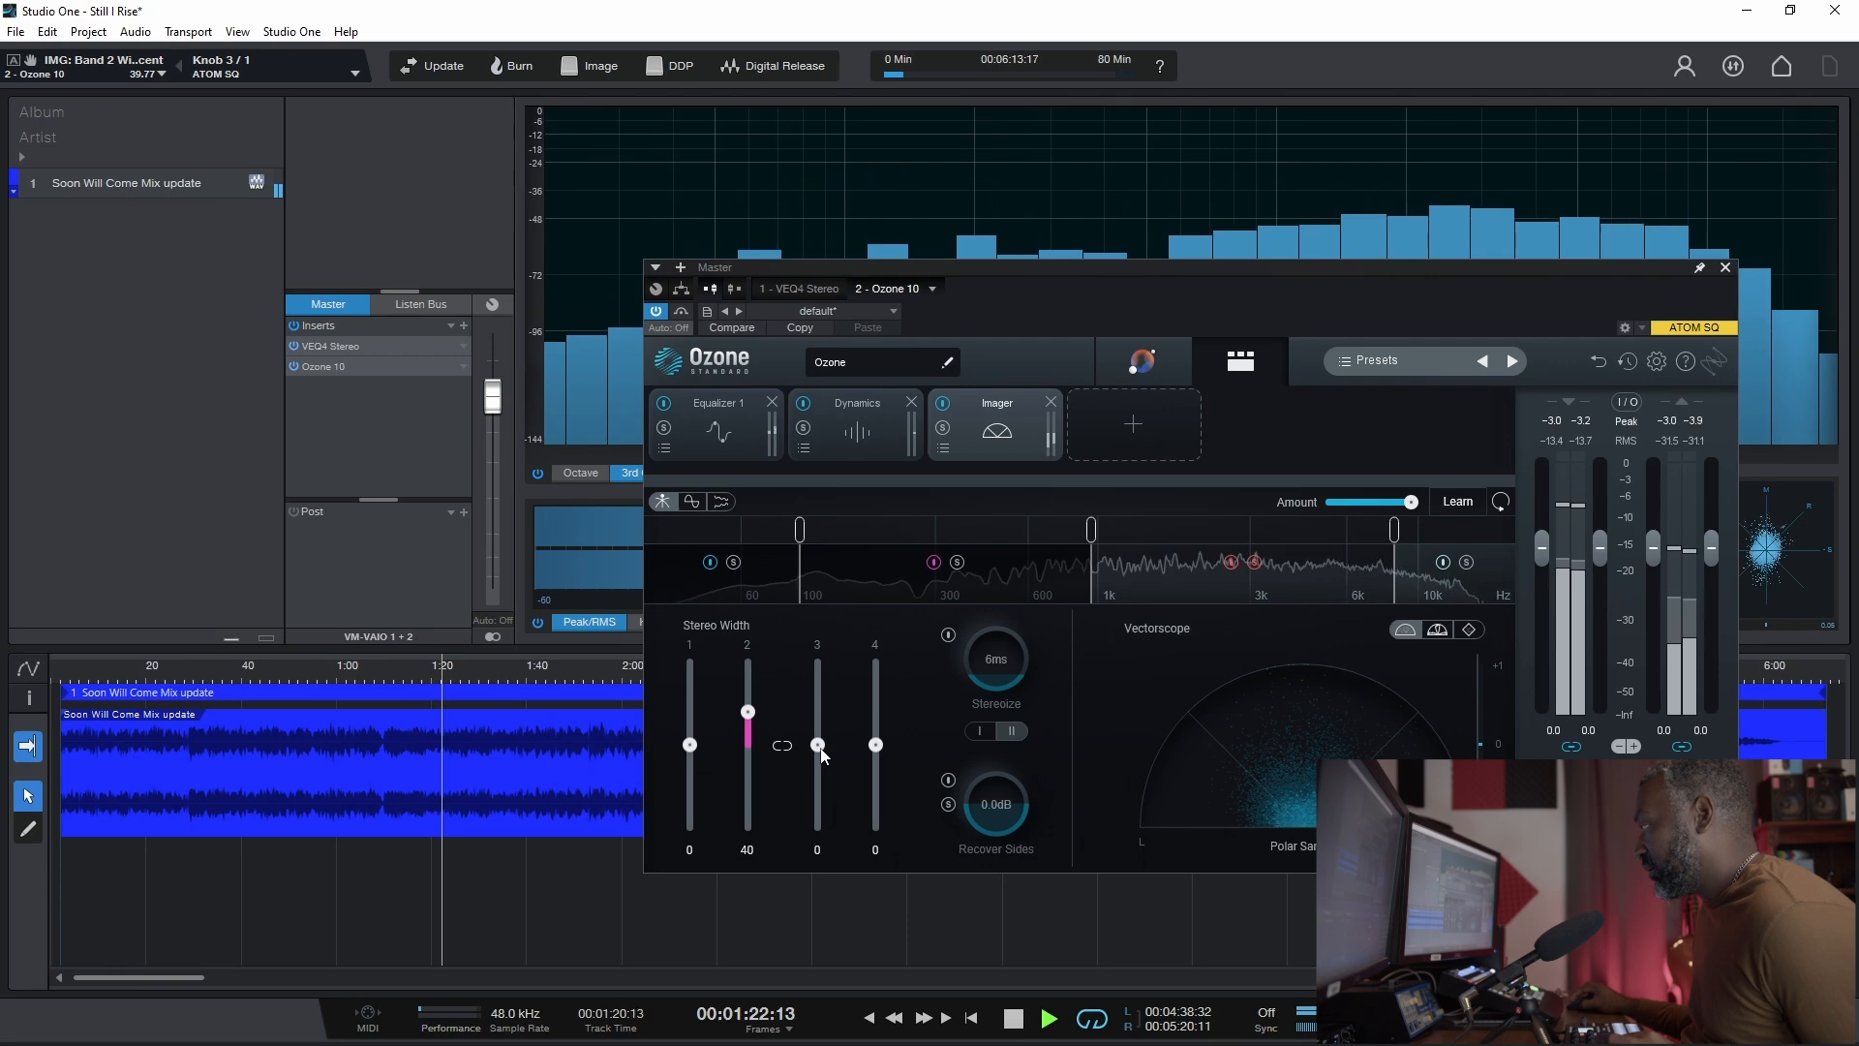
left_click_drag(821, 752, 833, 724)
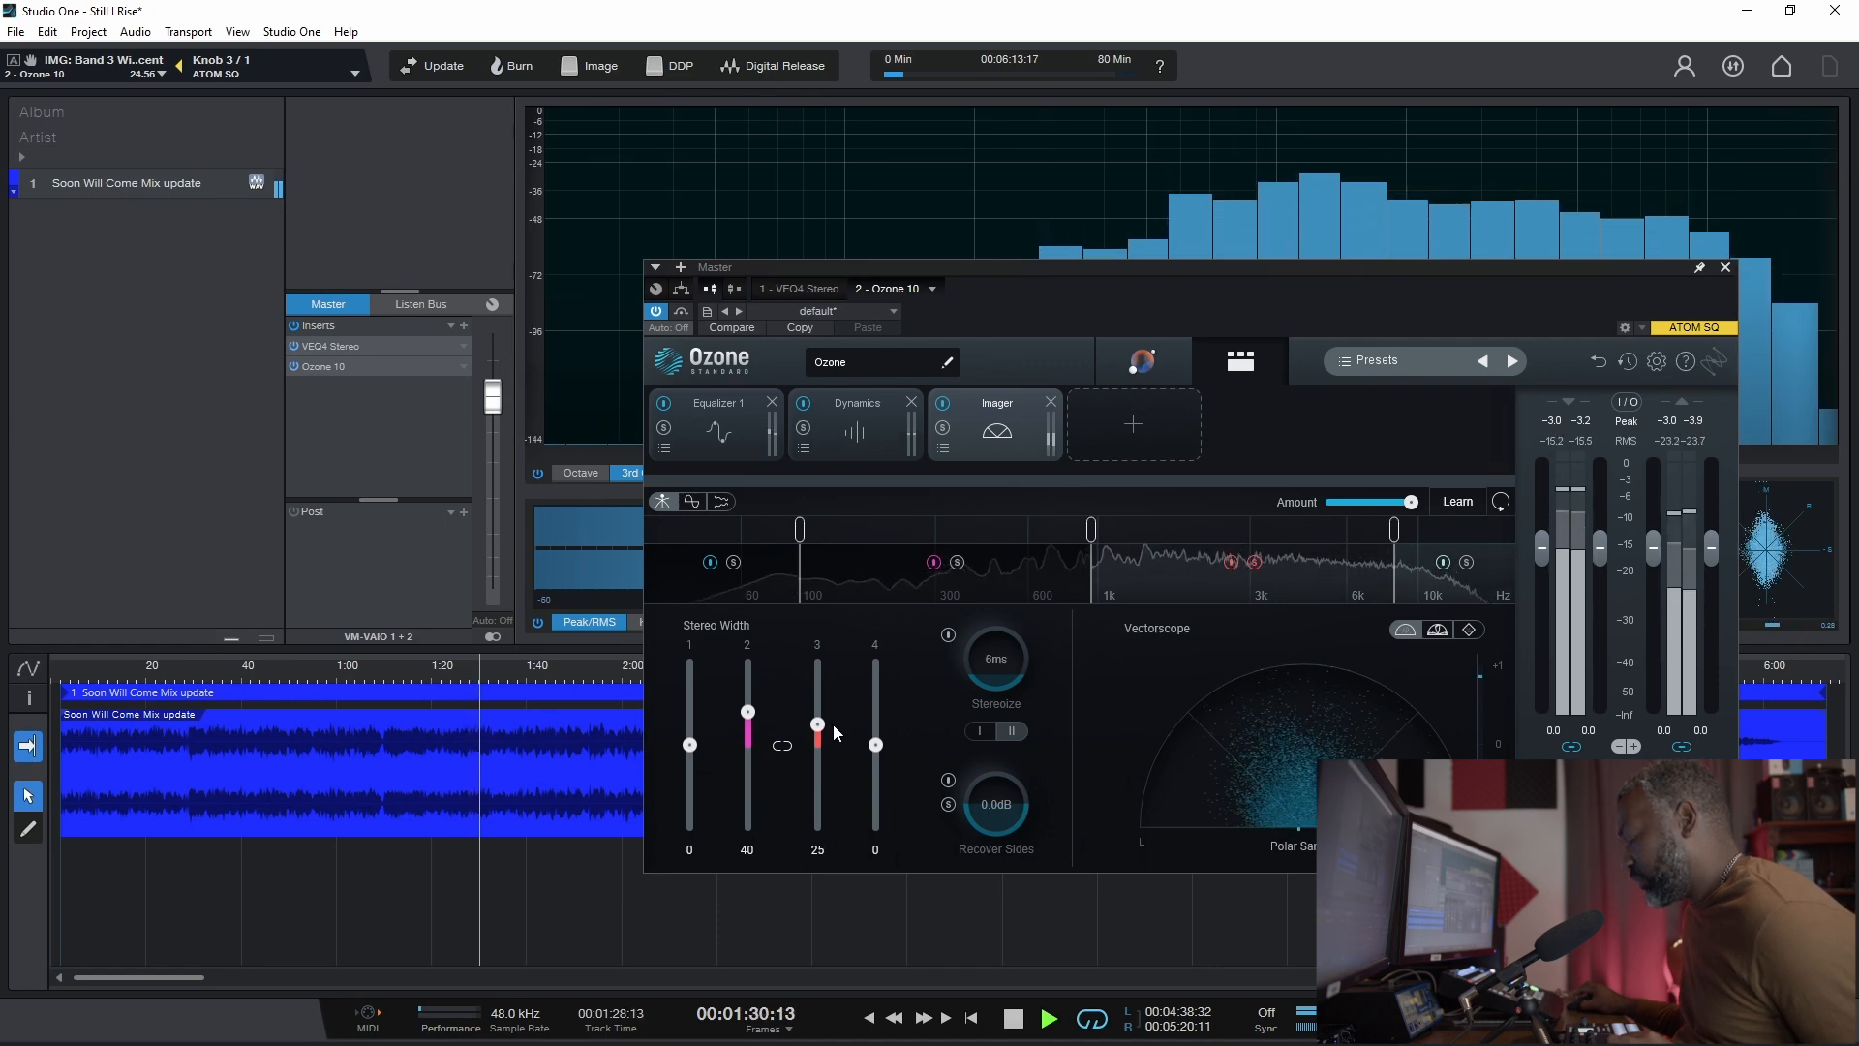
key("space")
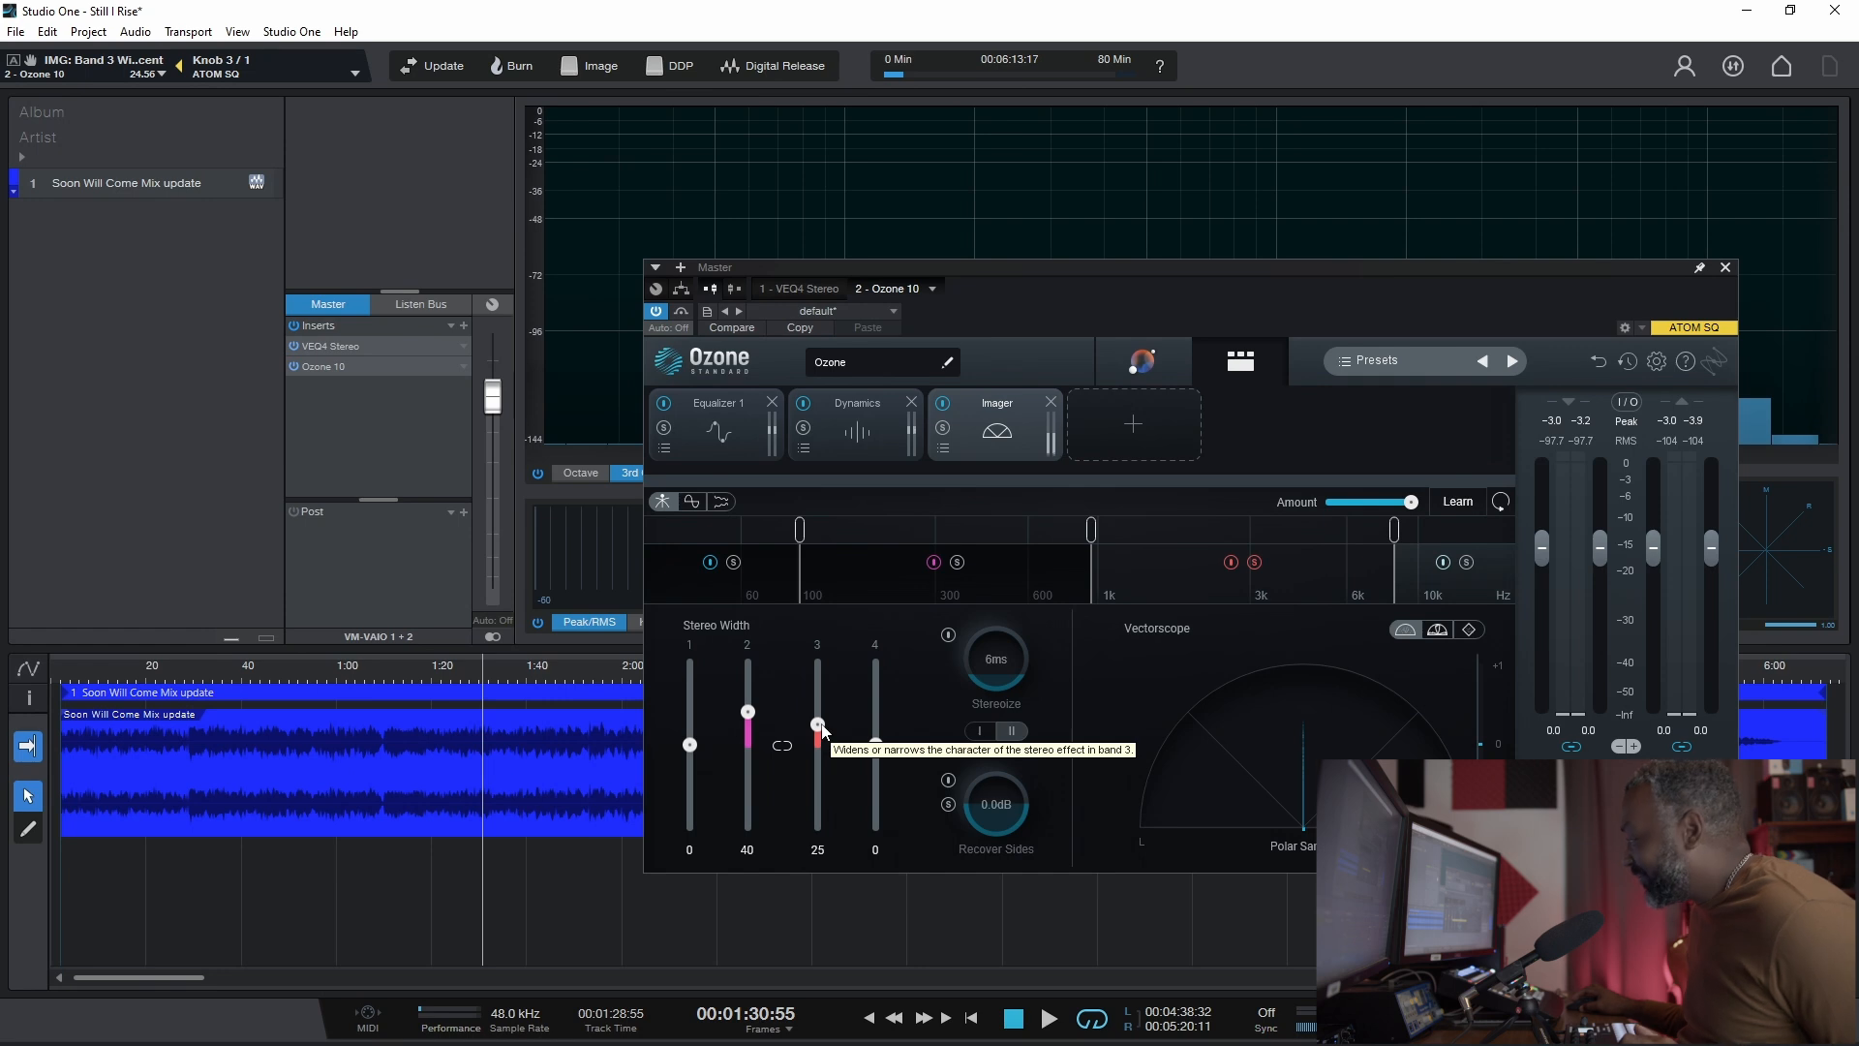
key("space")
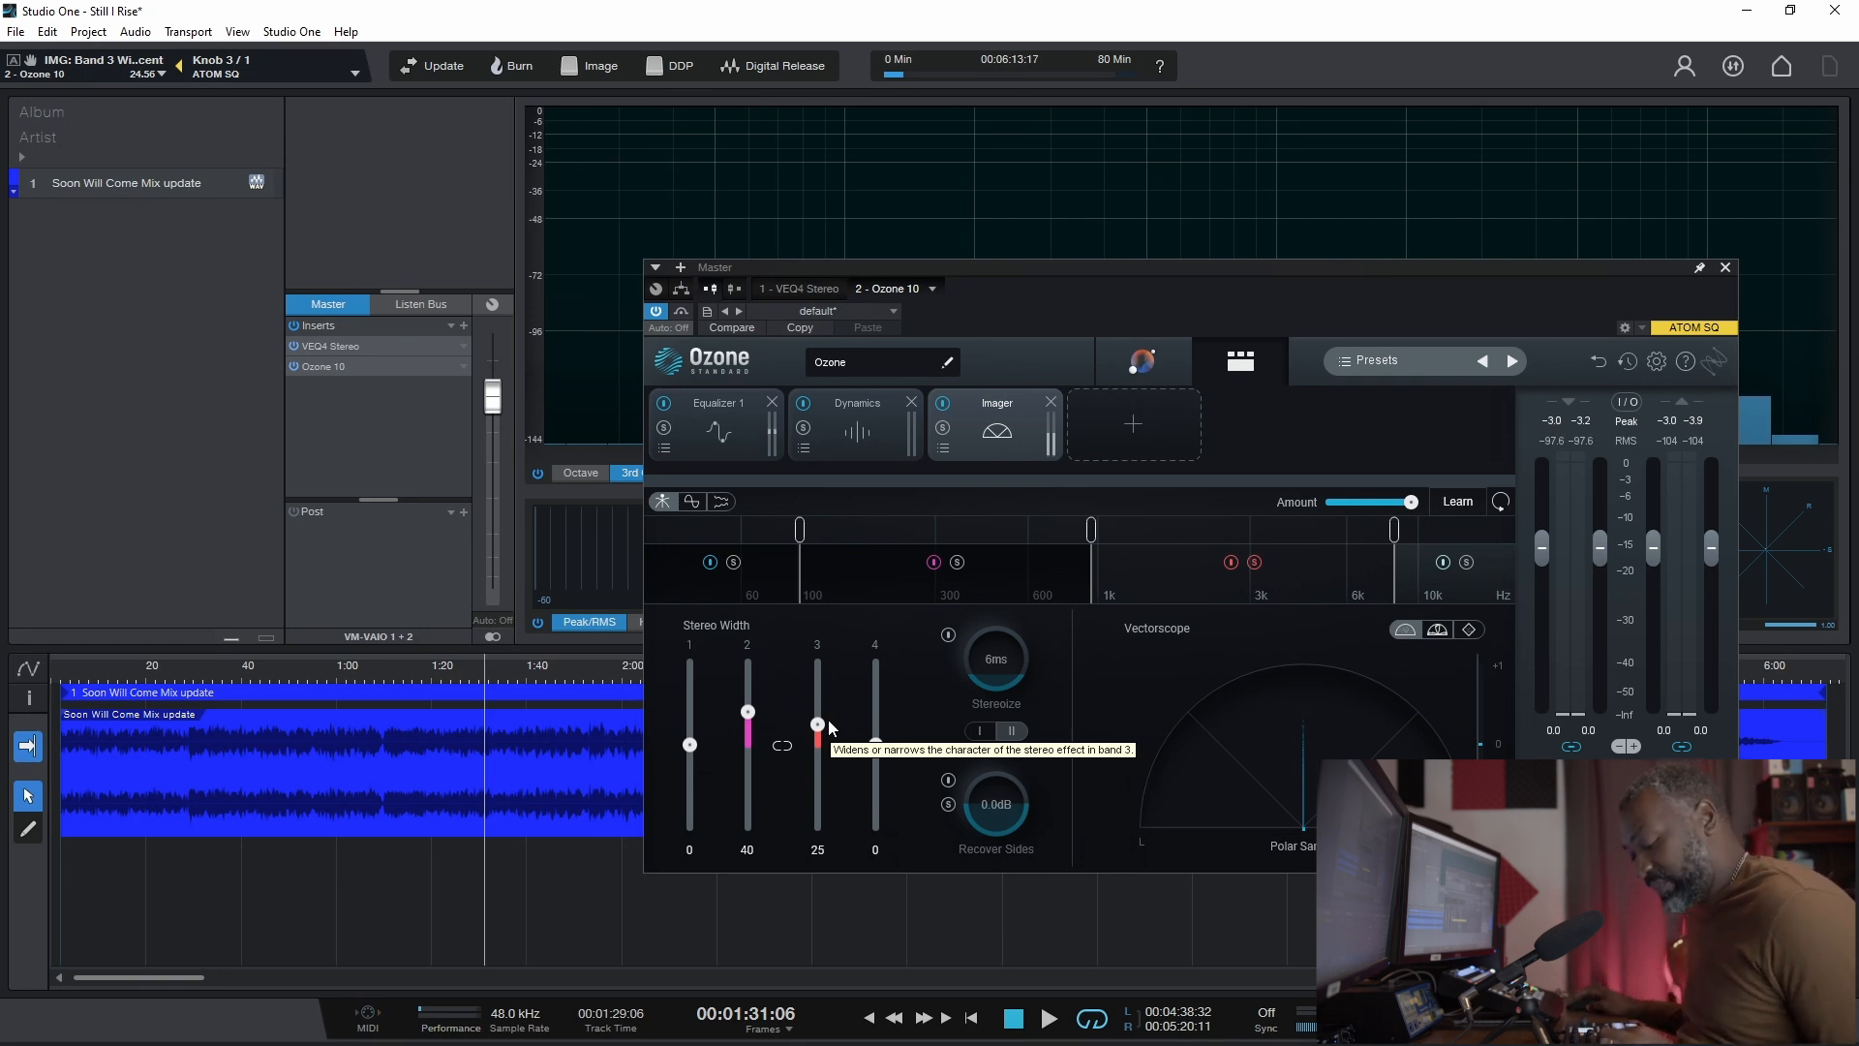
key("space")
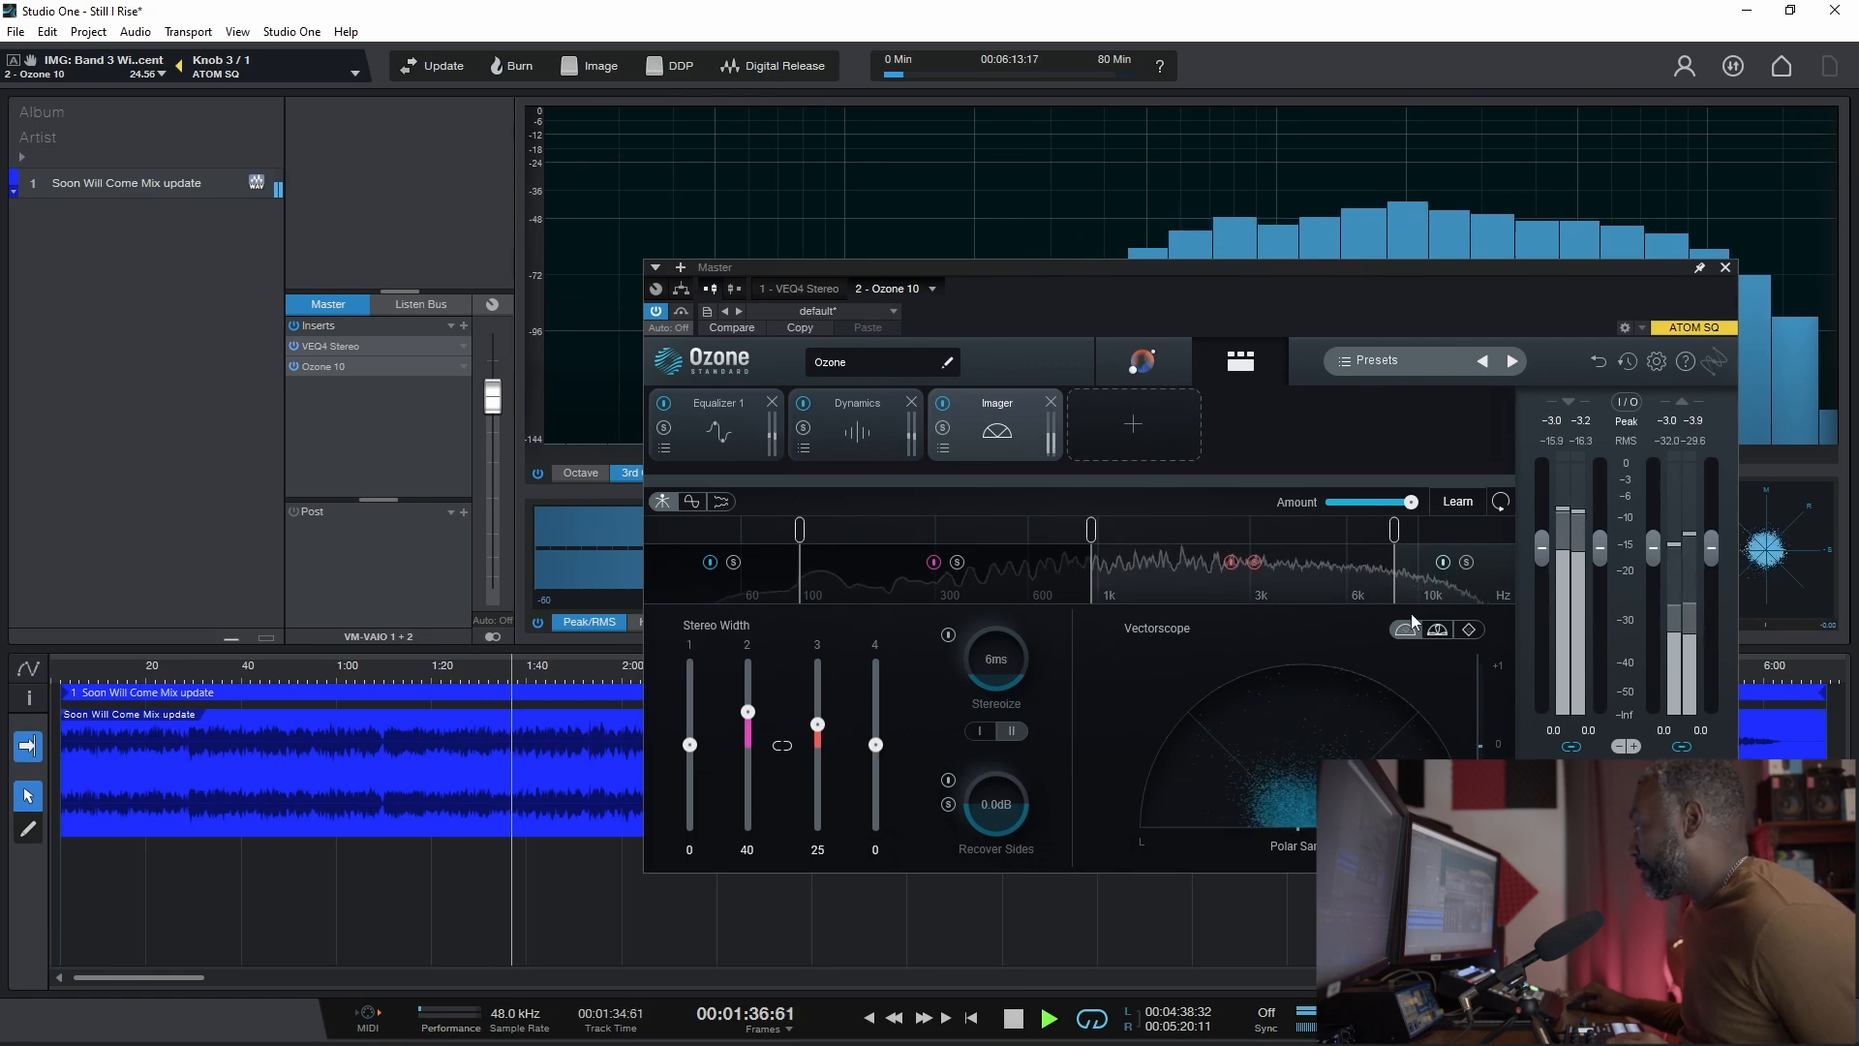
Step: With the vectorscope on Polar Level, raise the top Imager crossover to just below 10 kHz and widen band 3 to 42 and band 4 to 26
left_click(1438, 629)
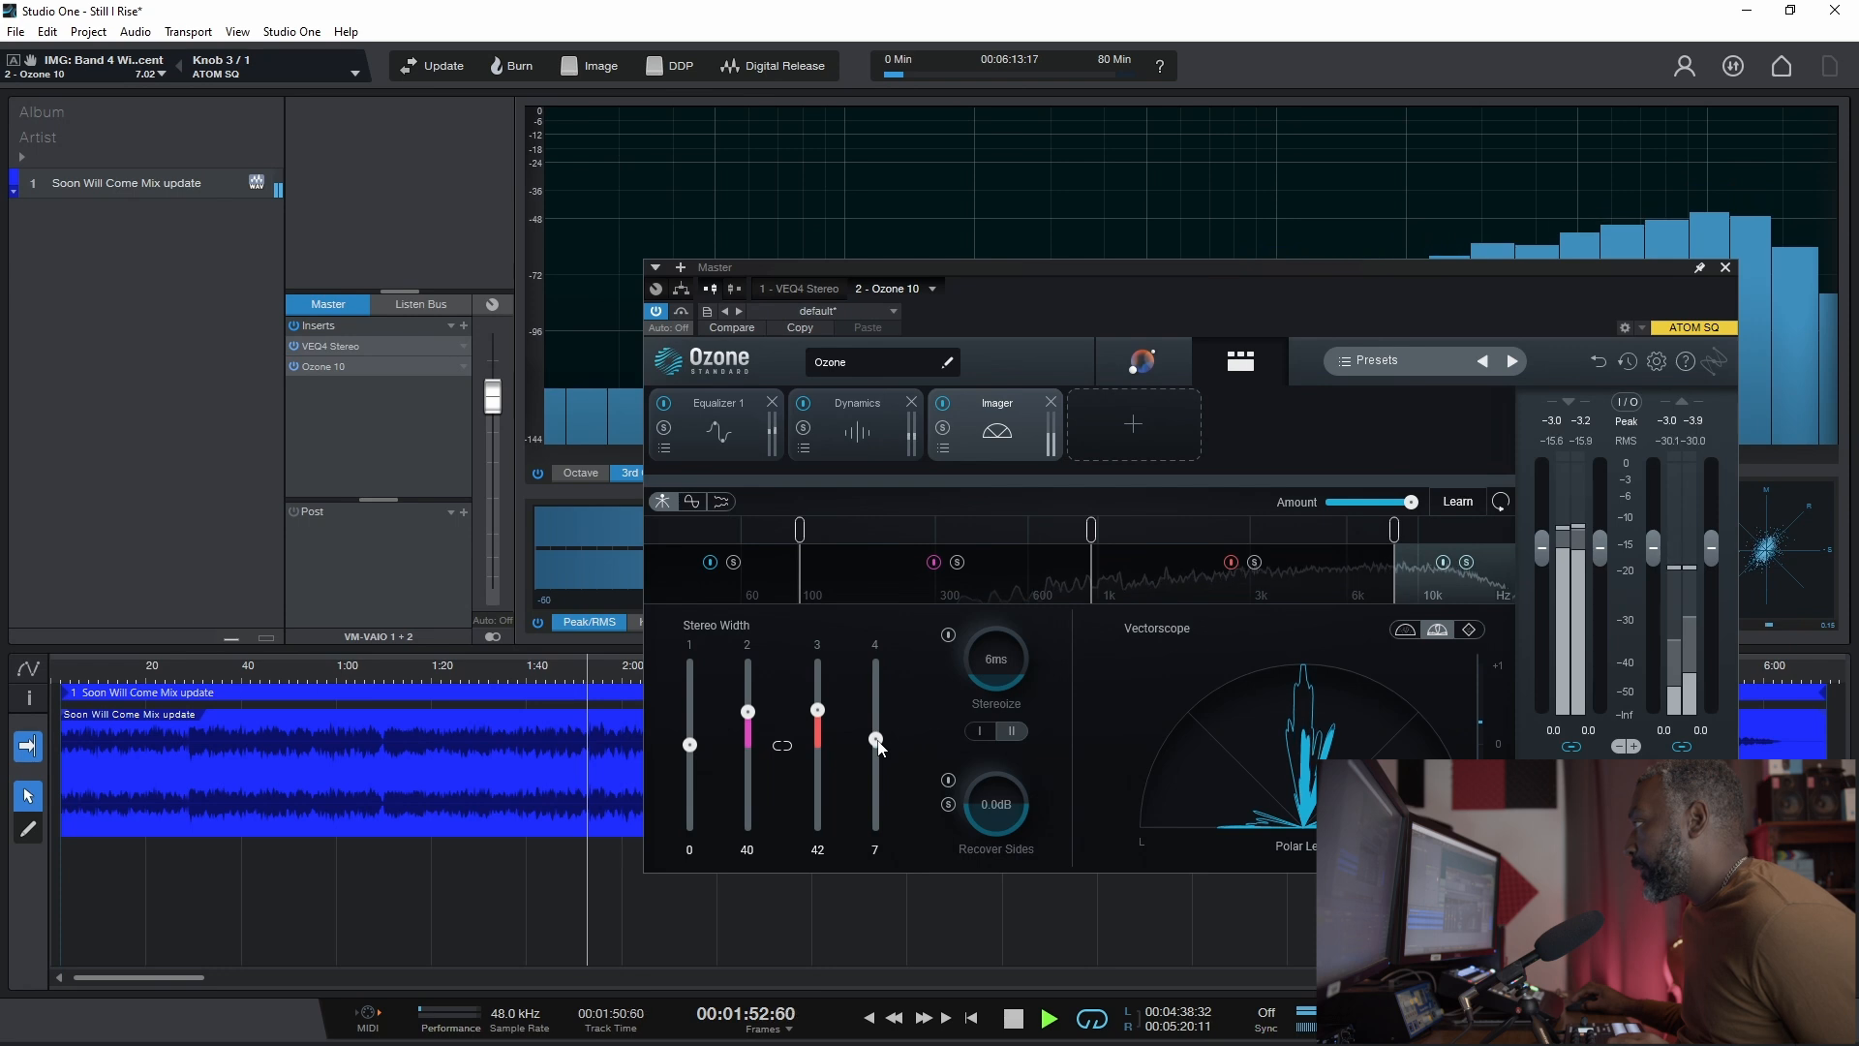
mouse_move(1394, 529)
left_mouse_down()
mouse_move(1430, 531)
mouse_move(1417, 544)
left_mouse_up()
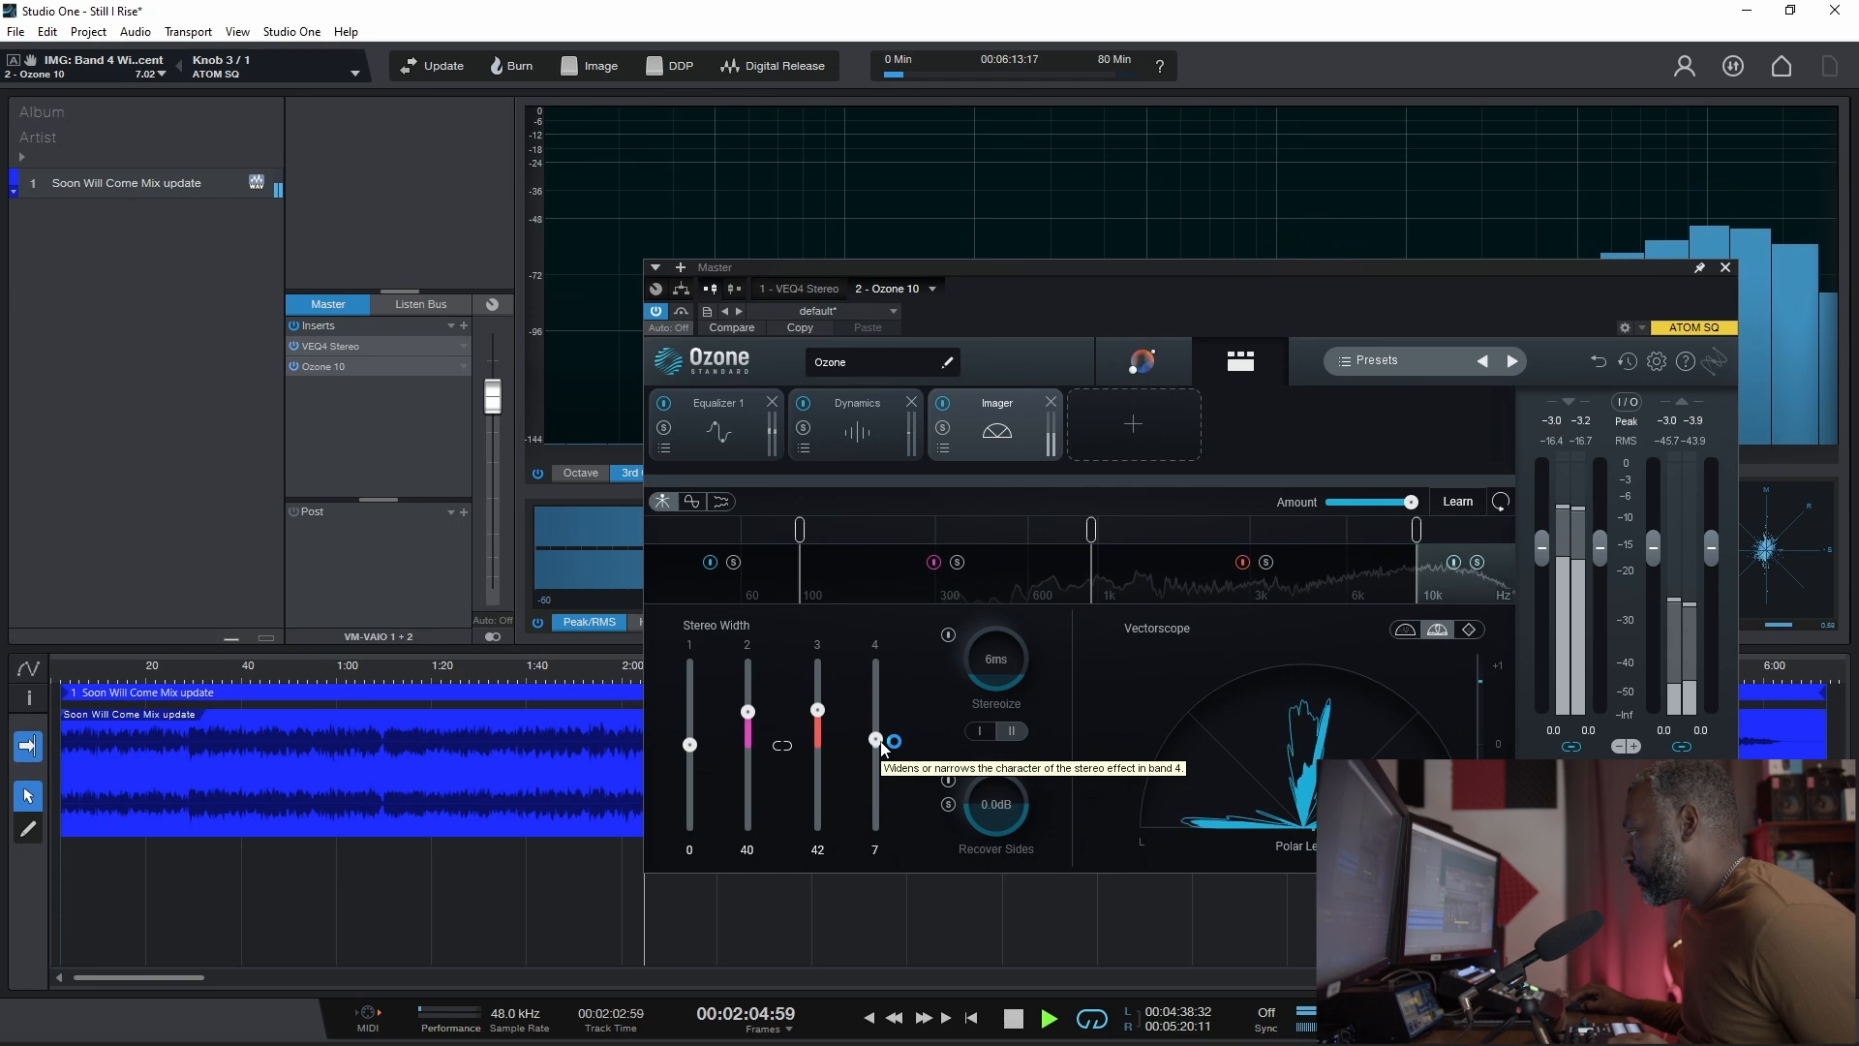
left_click_drag(882, 742, 898, 724)
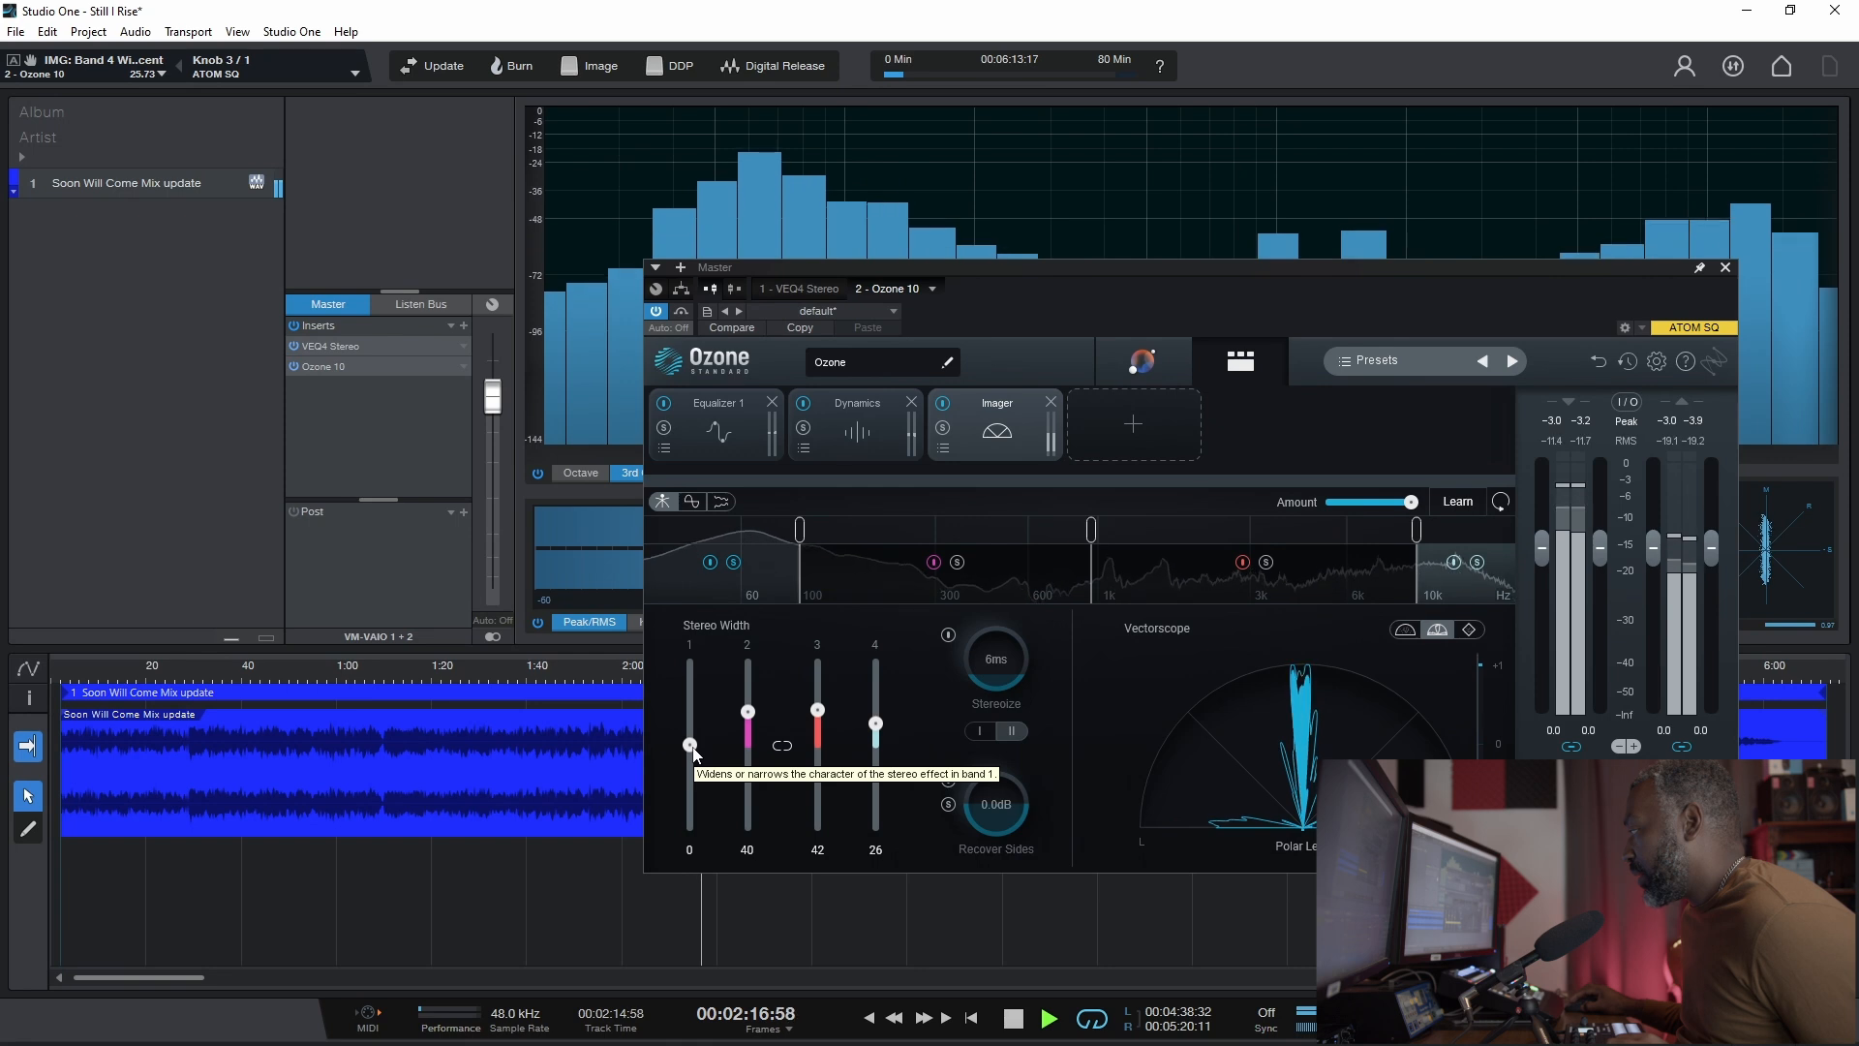
Step: Narrow the Imager band 1 stereo width to -11 and clear the band solos so the full mix plays
left_click_drag(693, 751, 695, 757)
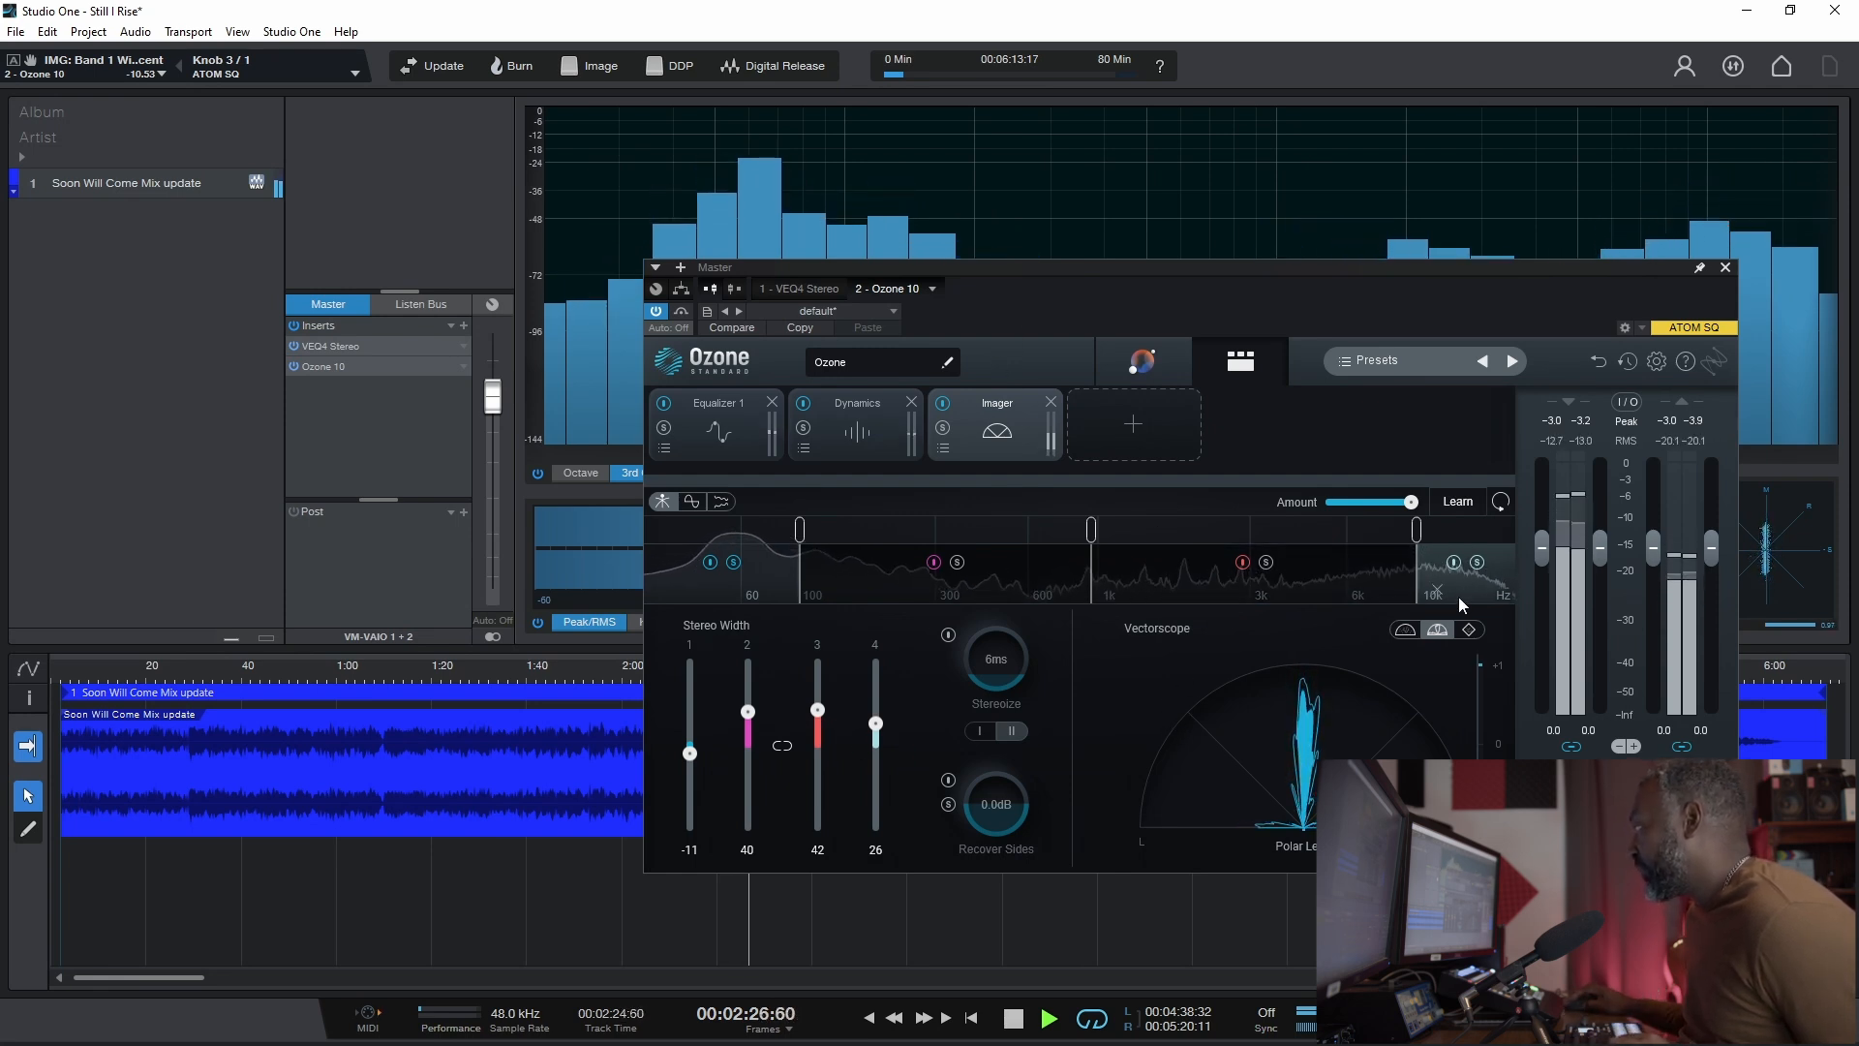
left_click(734, 563)
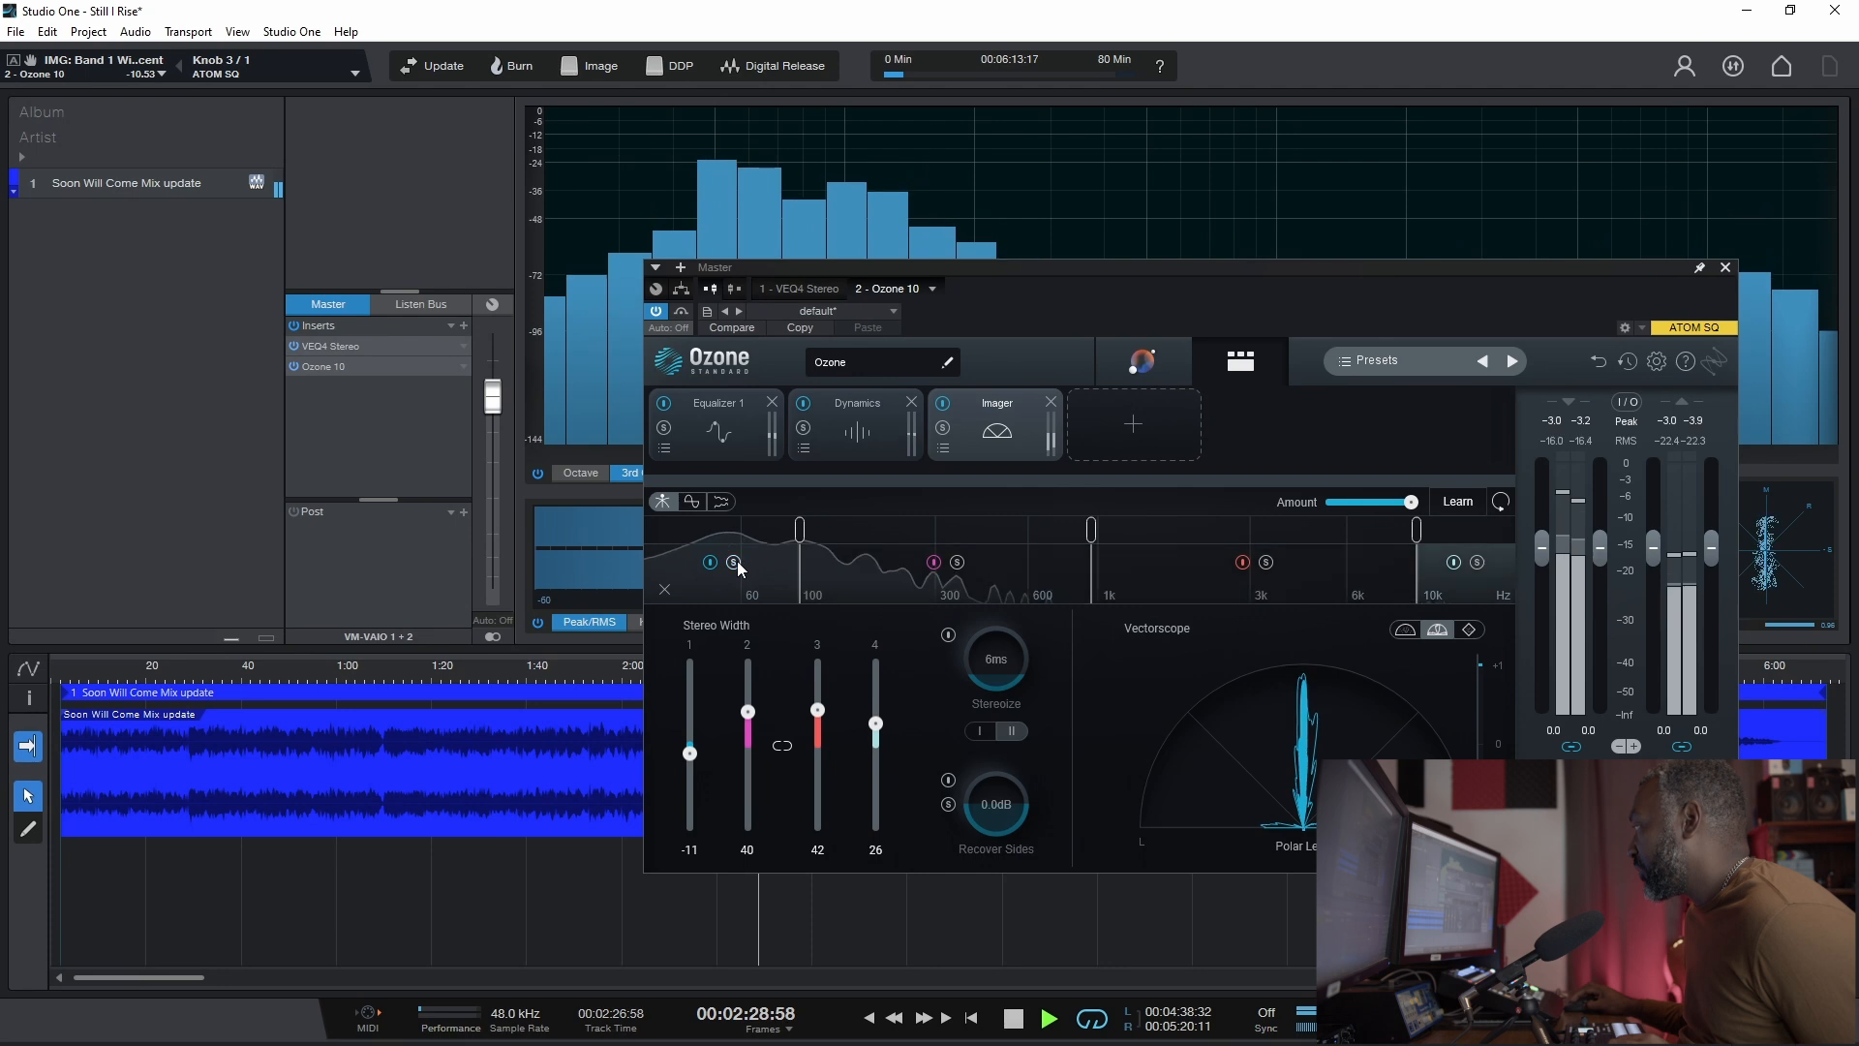
left_click(734, 562)
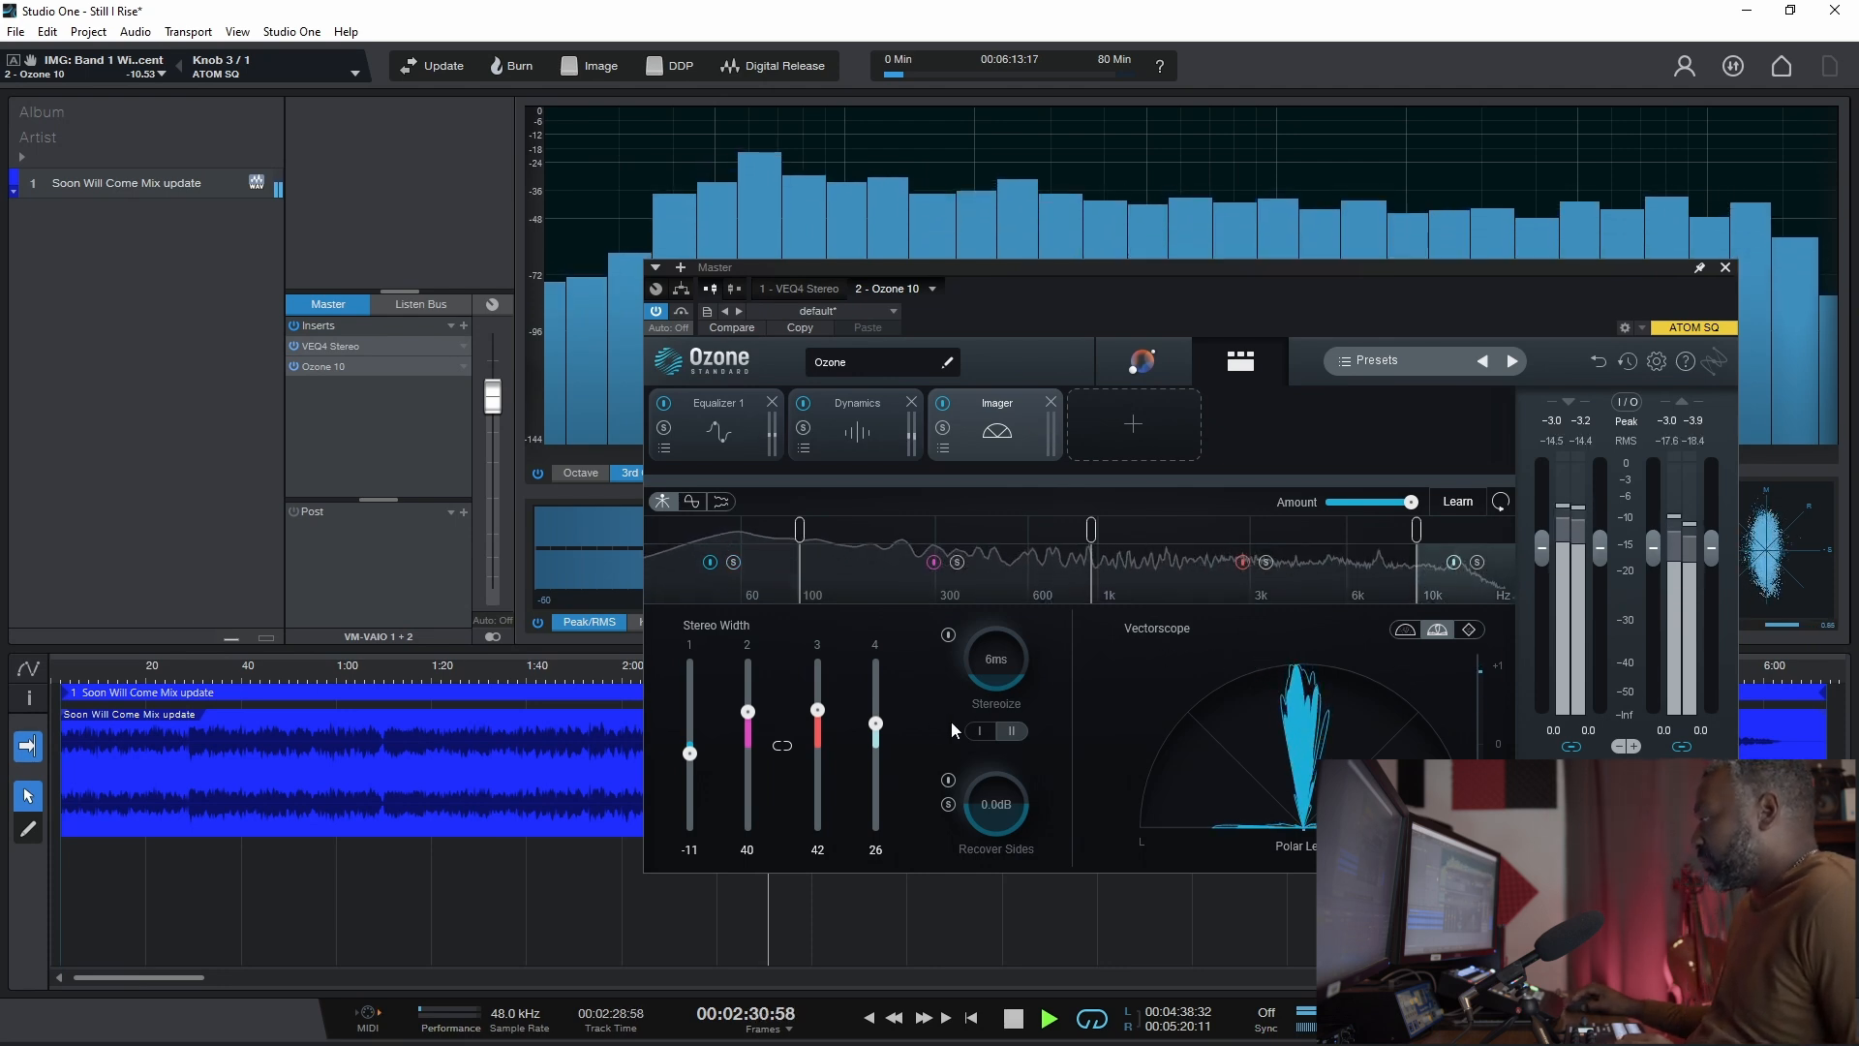
Step: Compare the playing mix with the Imager module bypassed and enabled, leaving the module enabled
left_click(944, 404)
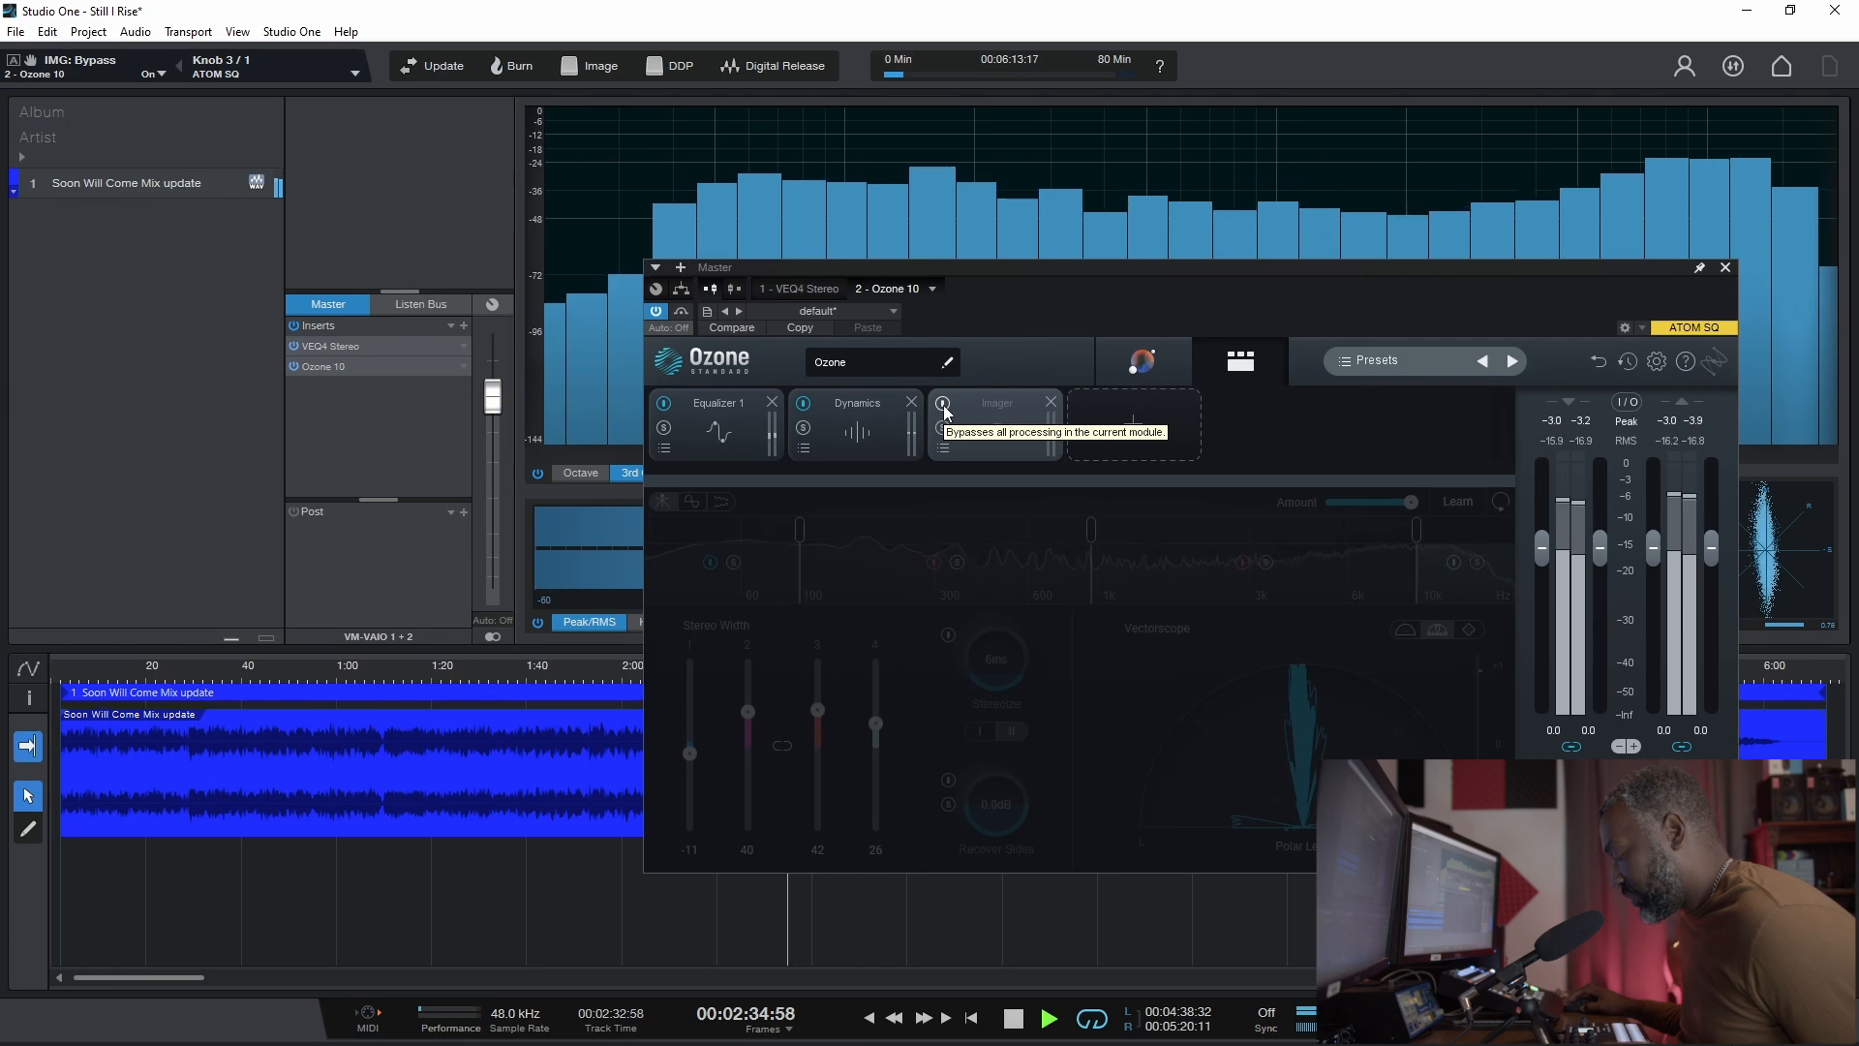
left_click(943, 404)
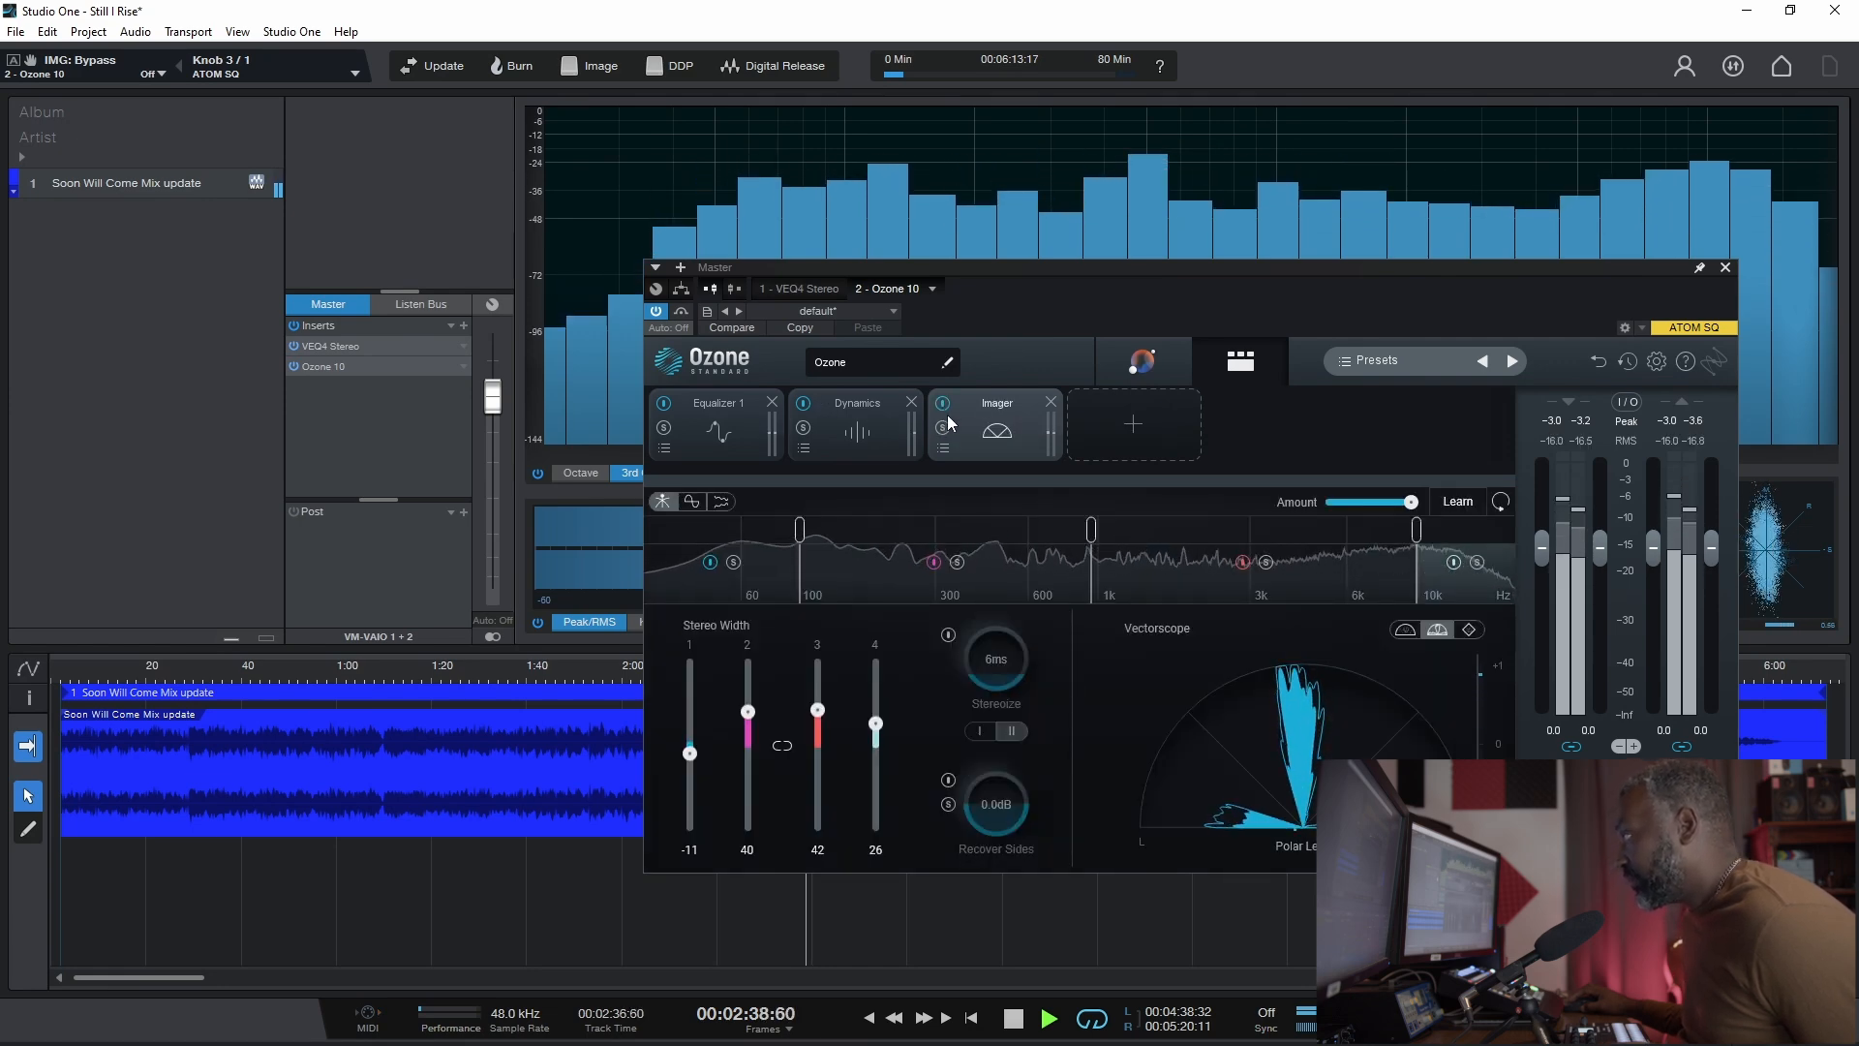
left_click(943, 405)
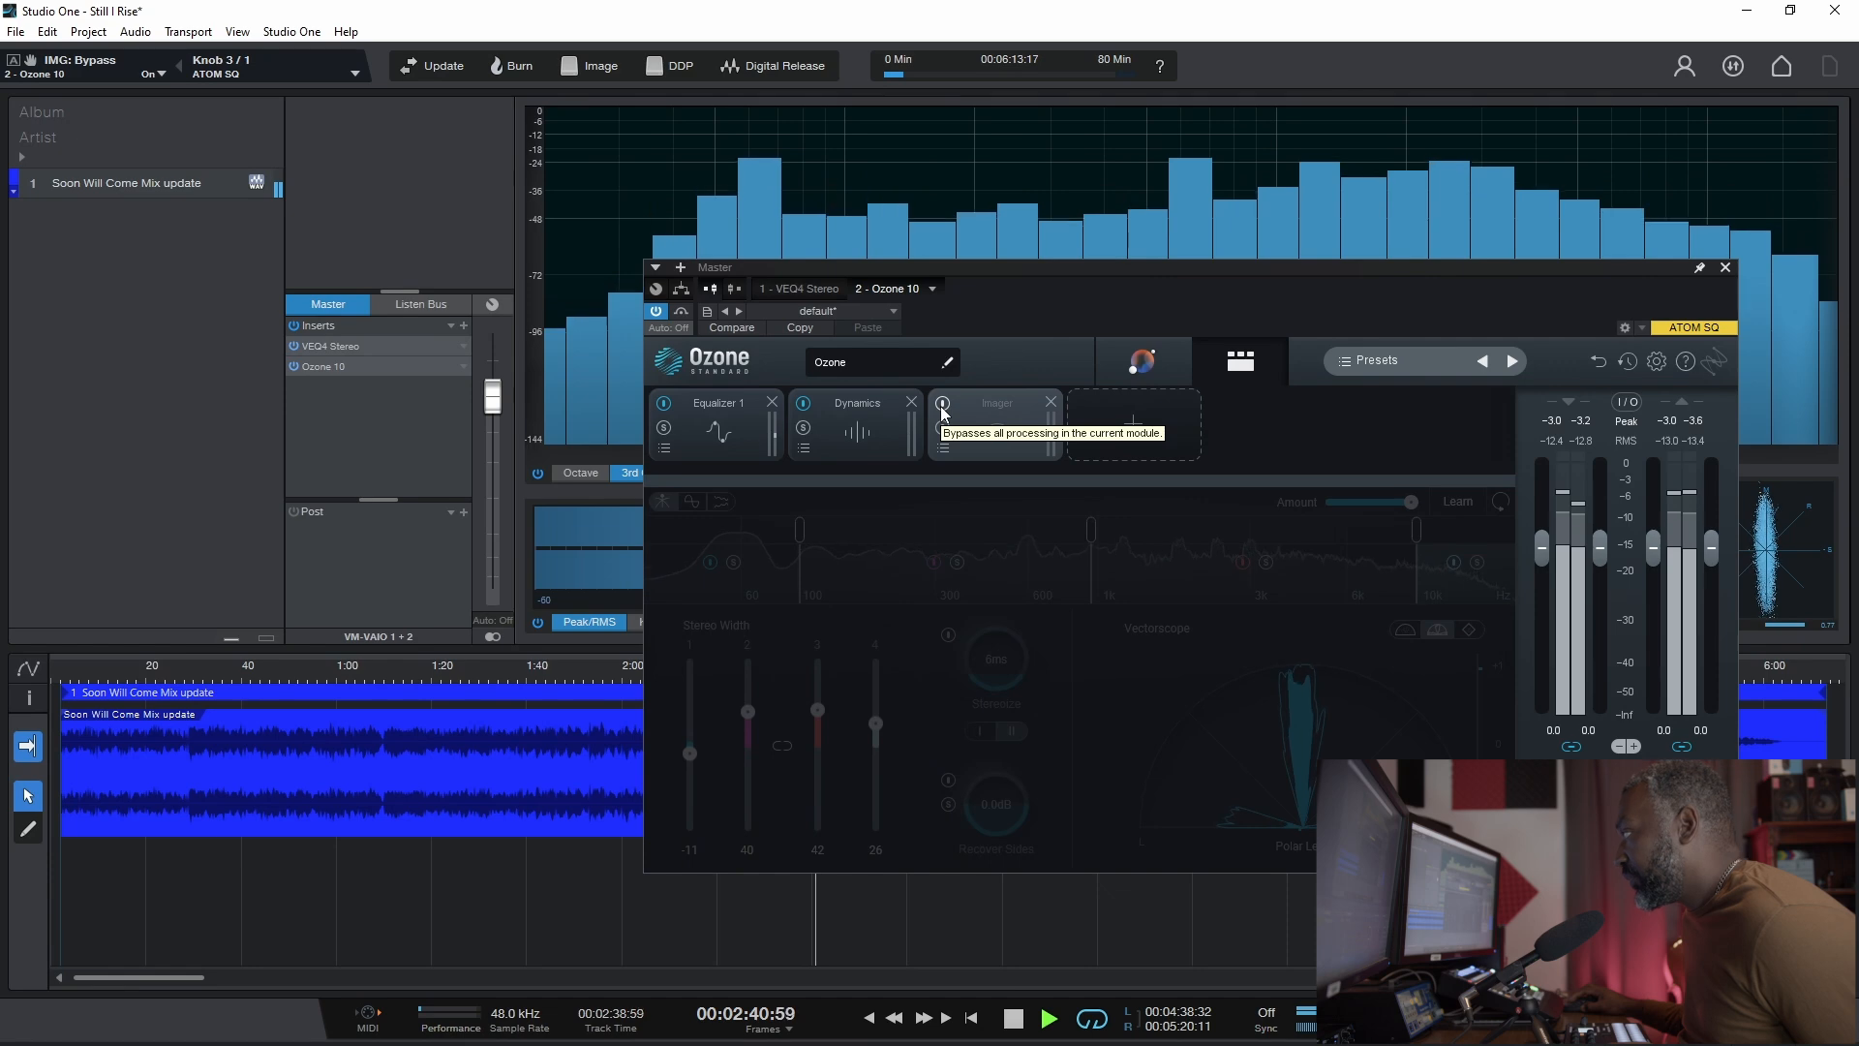
left_click(944, 404)
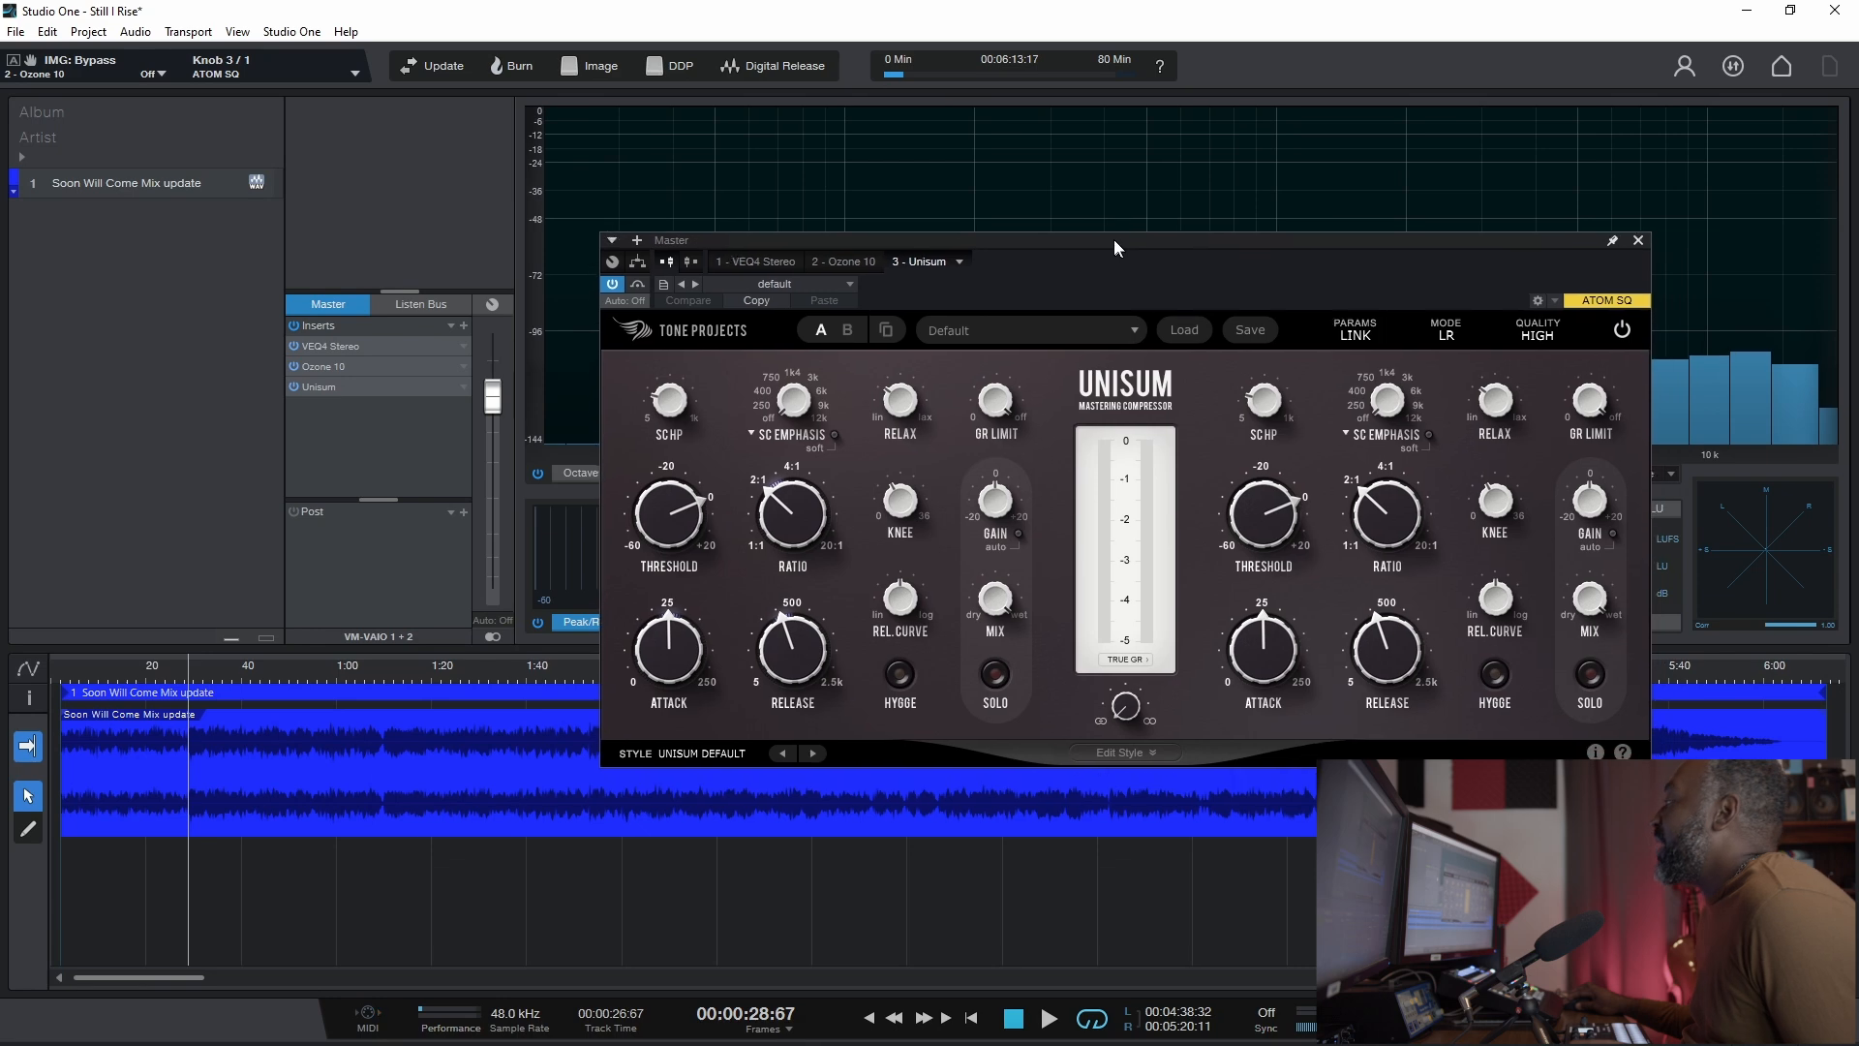
Step: Load the "Master - Sweet Sweet Glue [bM]" preset in the Unisum compressor and lengthen its release slightly
left_click_drag(1115, 240, 1108, 223)
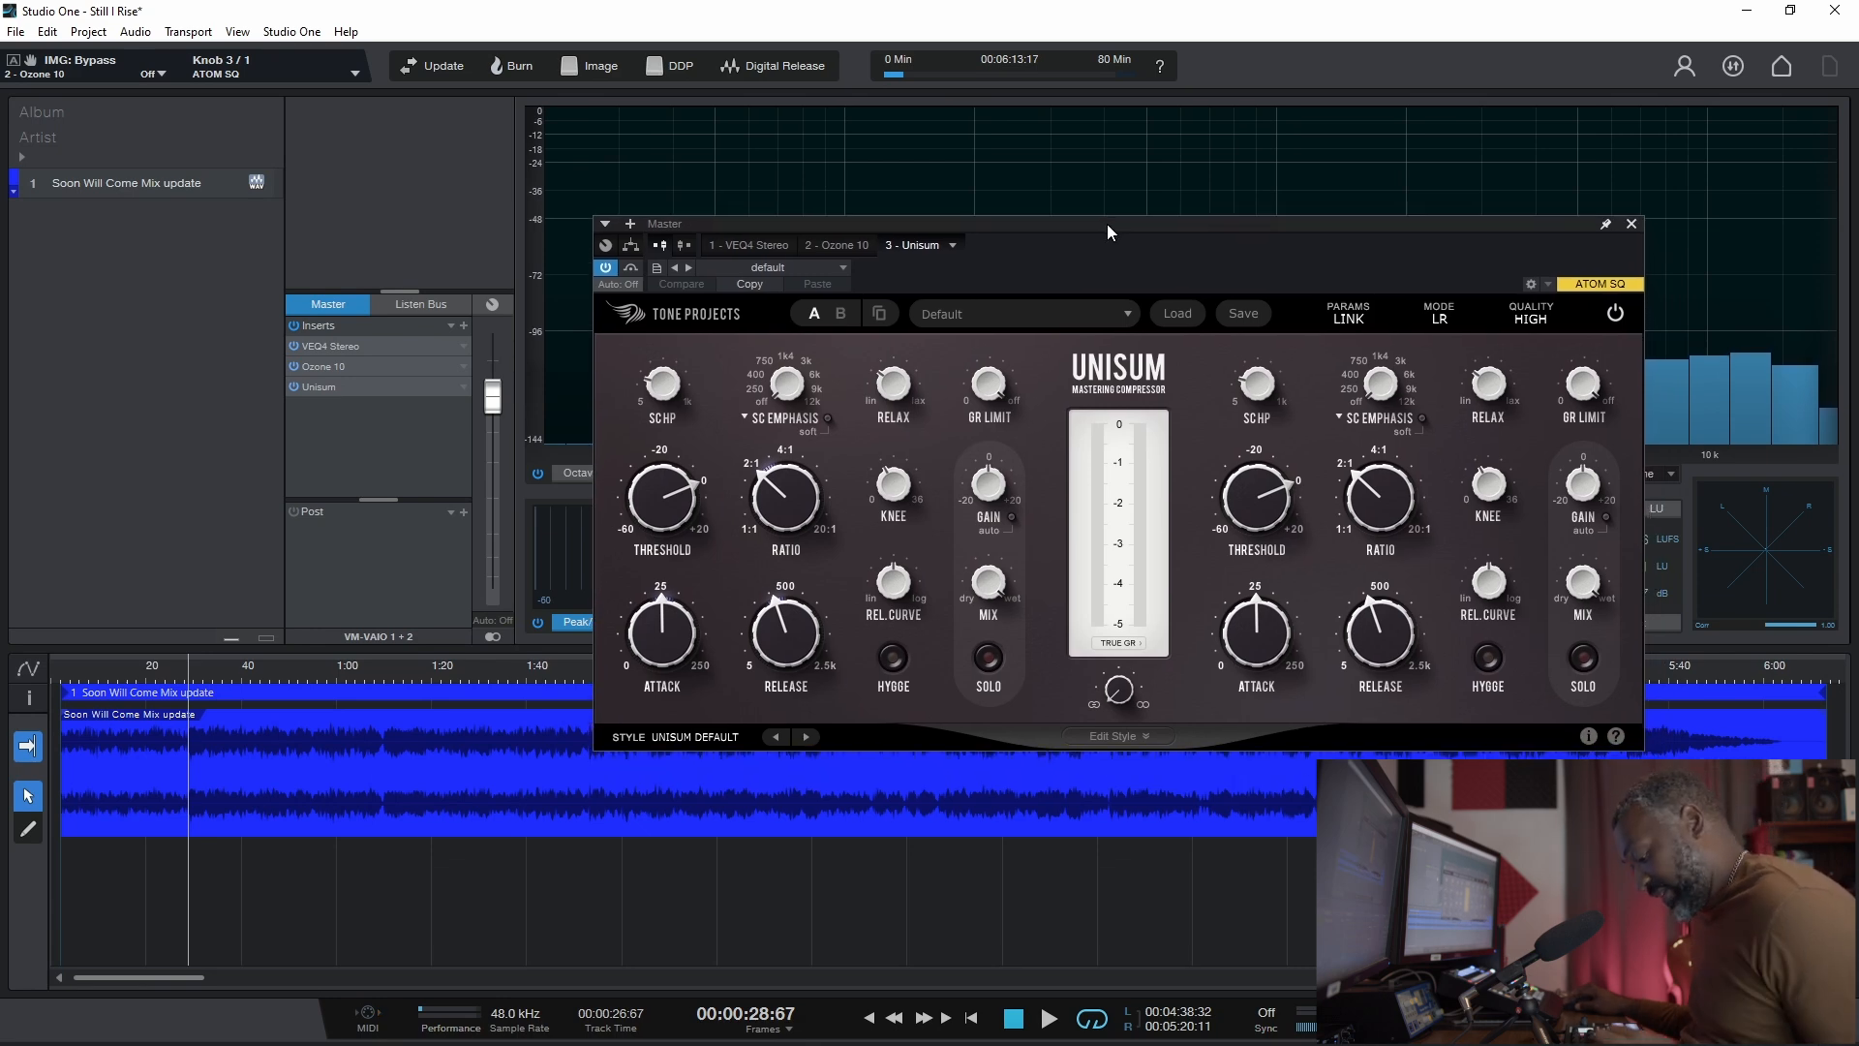
key("space")
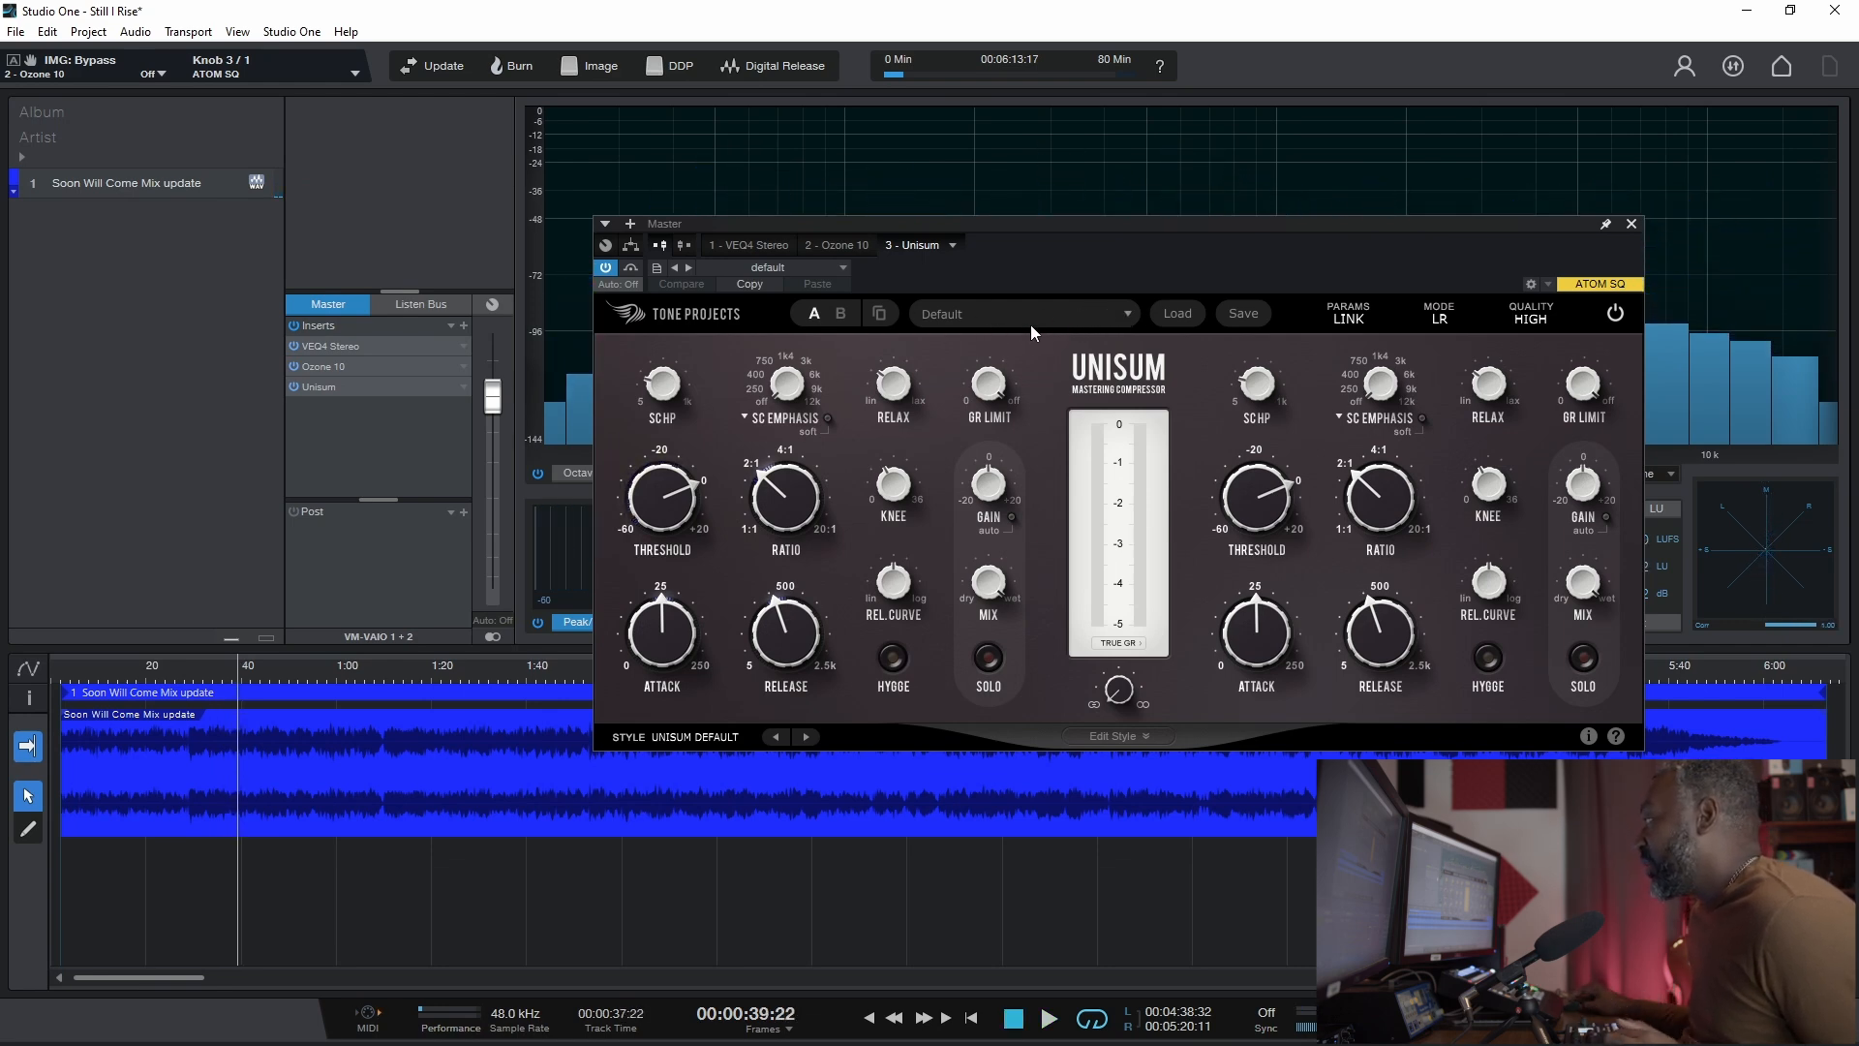
left_click(1129, 312)
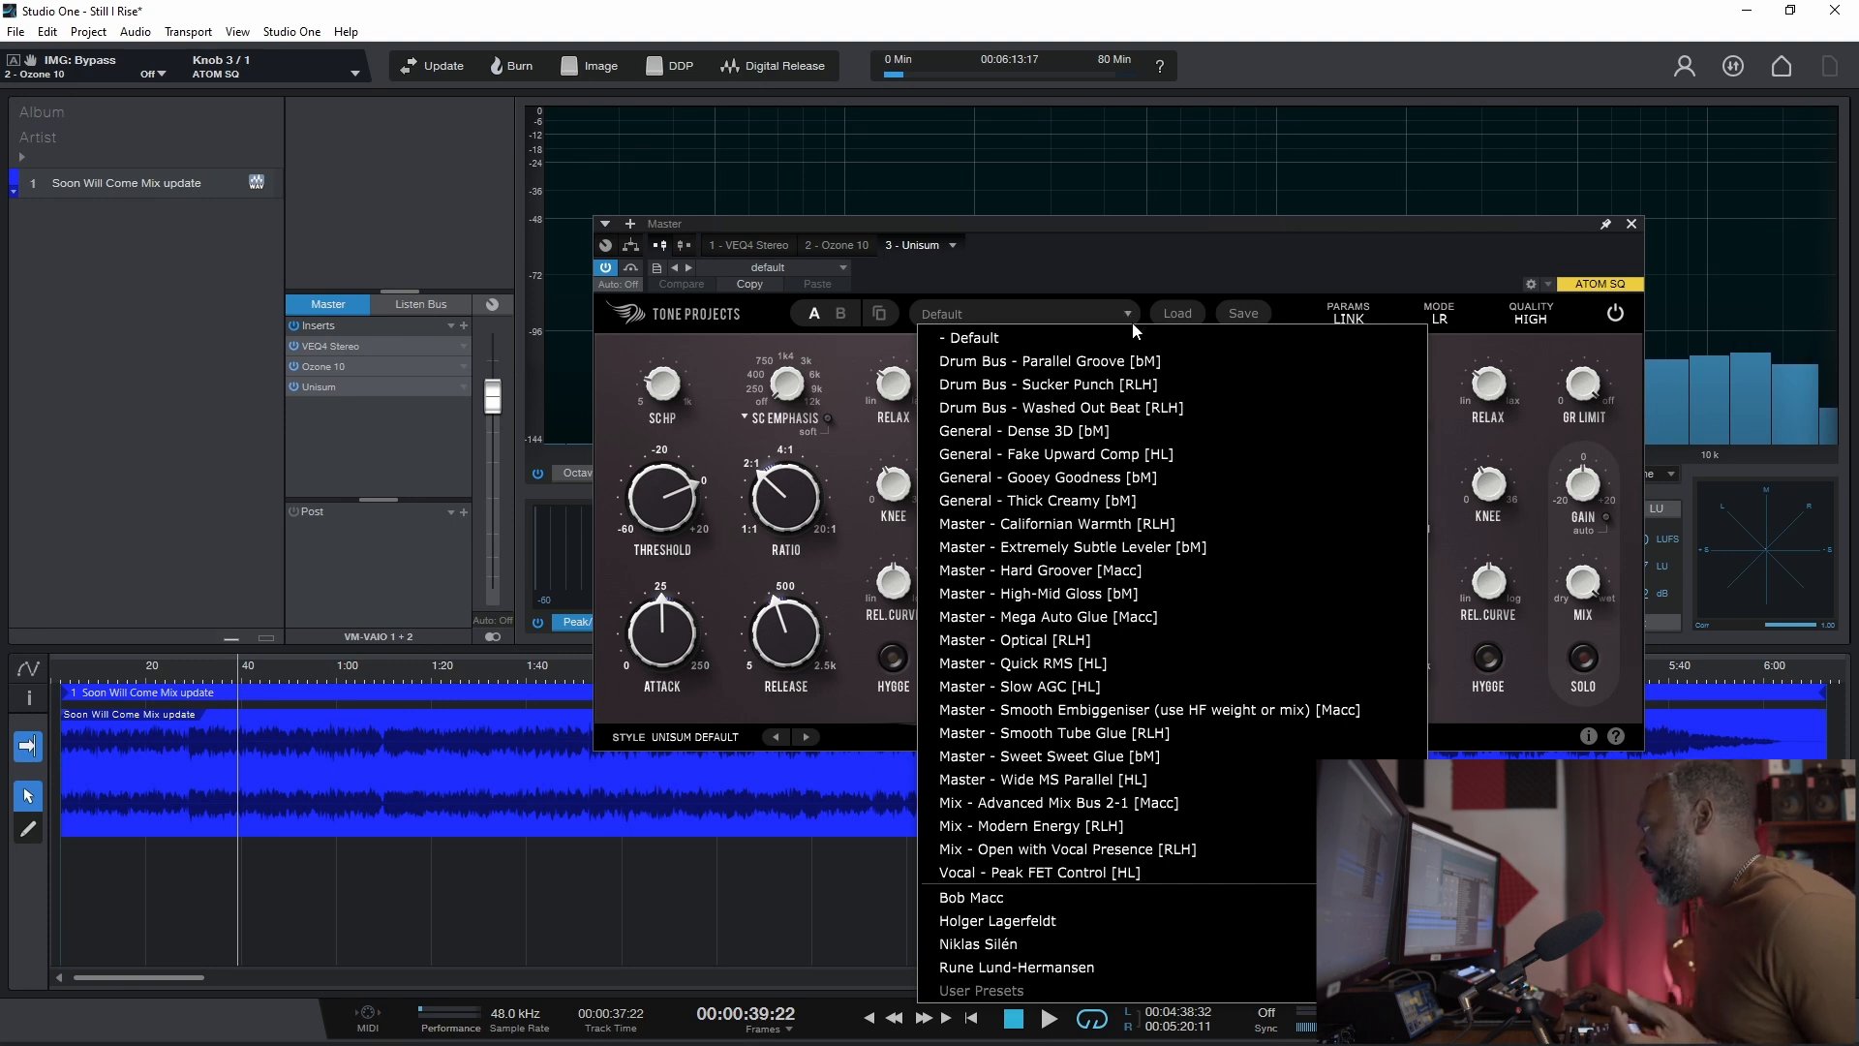
left_click(1069, 757)
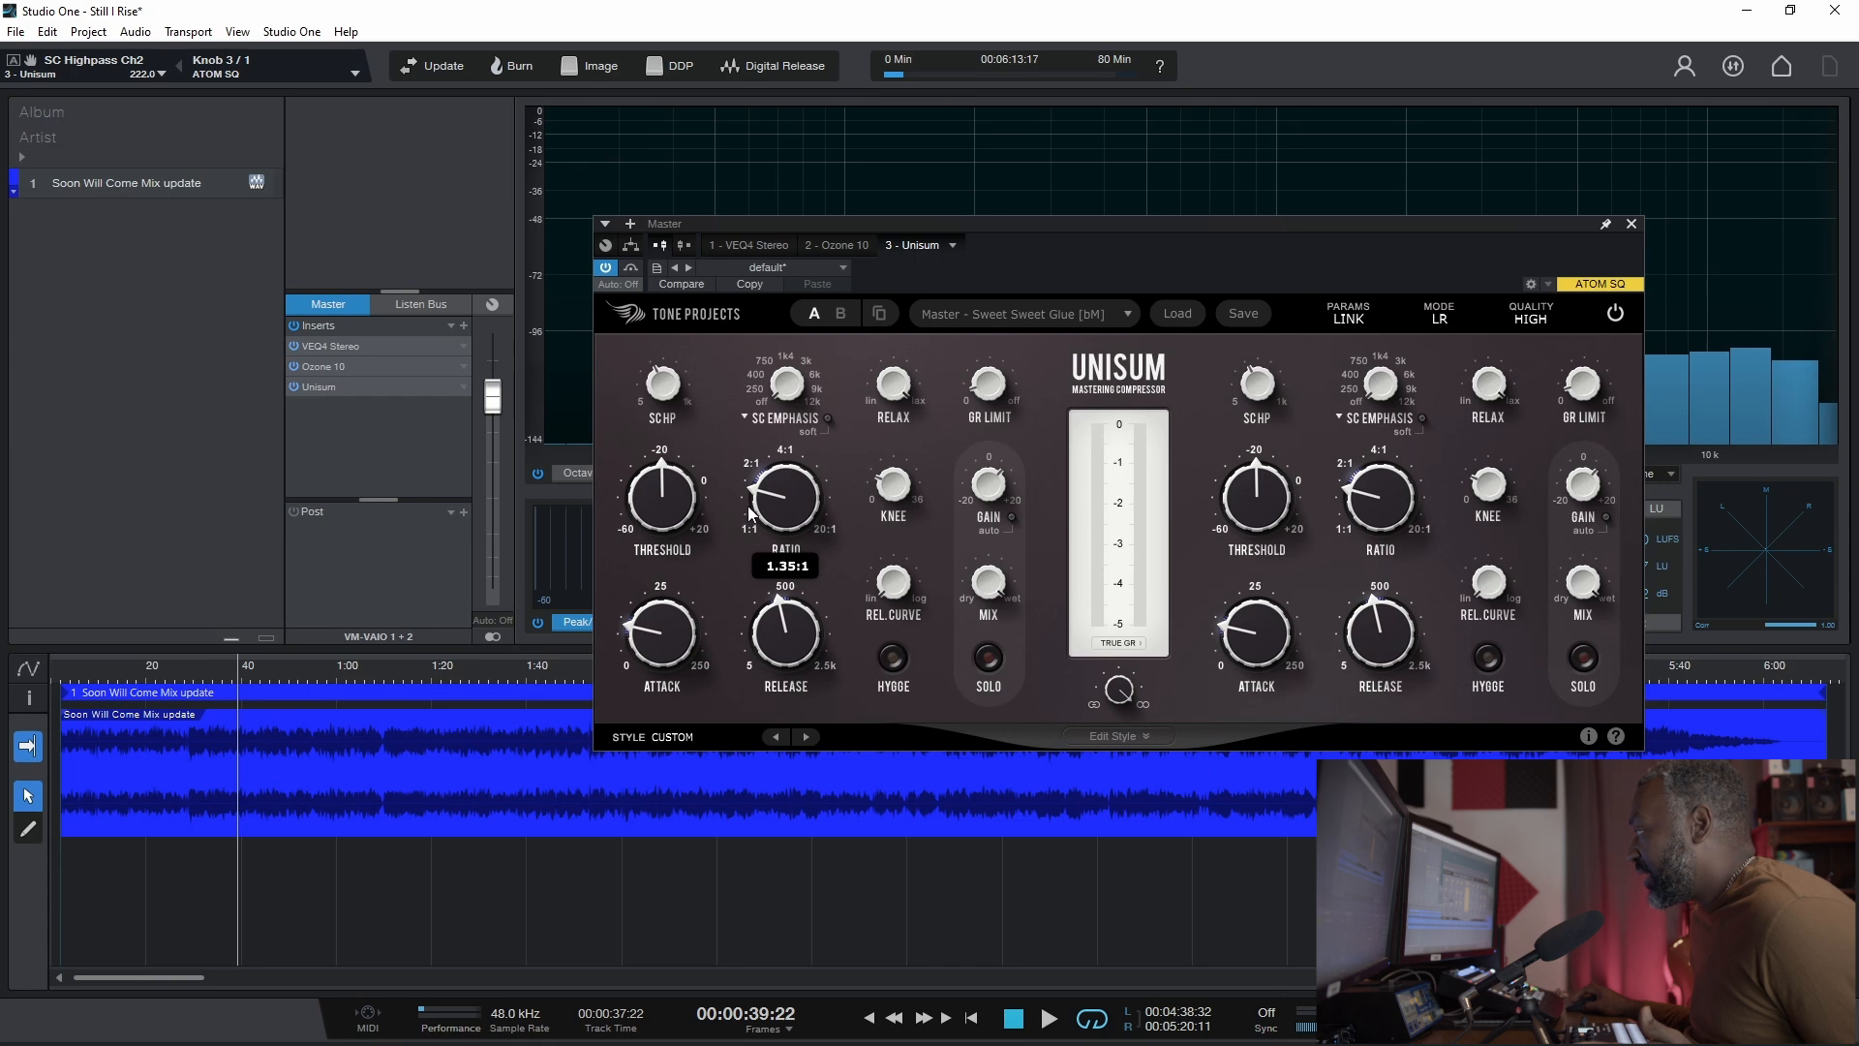
mouse_move(818, 620)
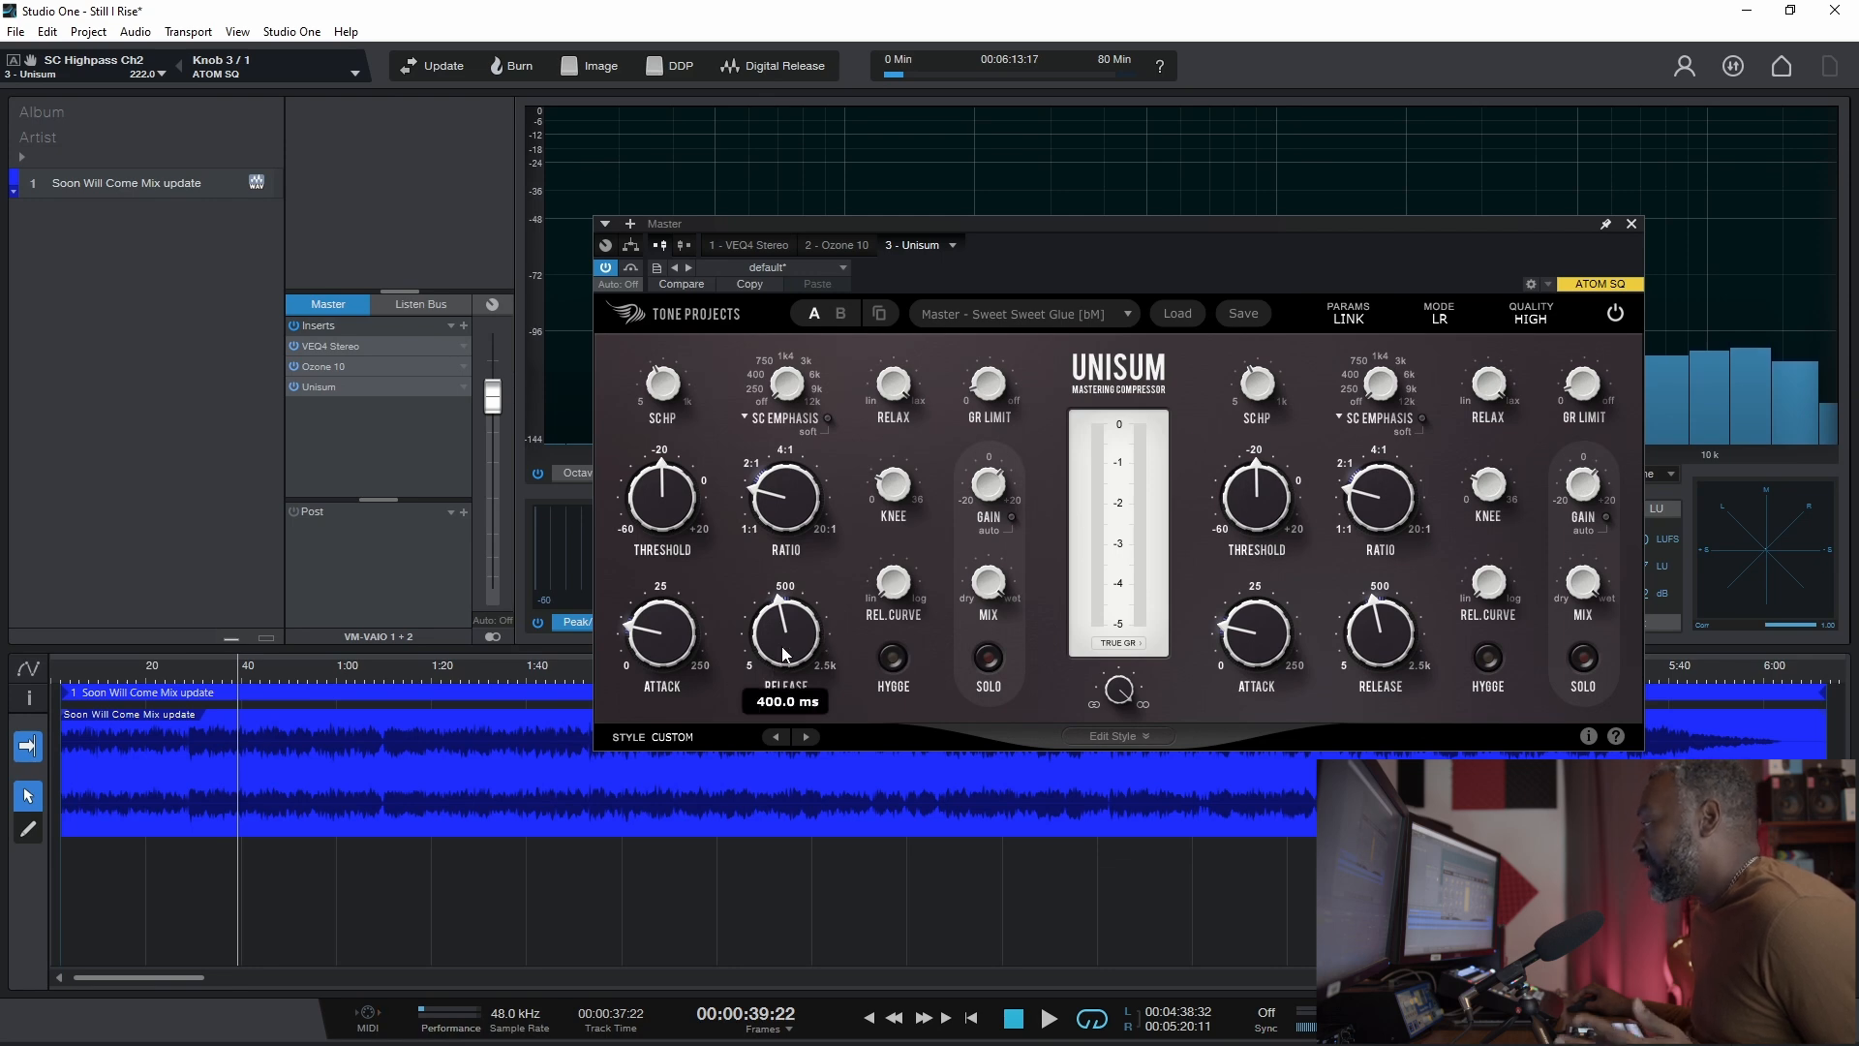
left_click_drag(785, 648, 800, 619)
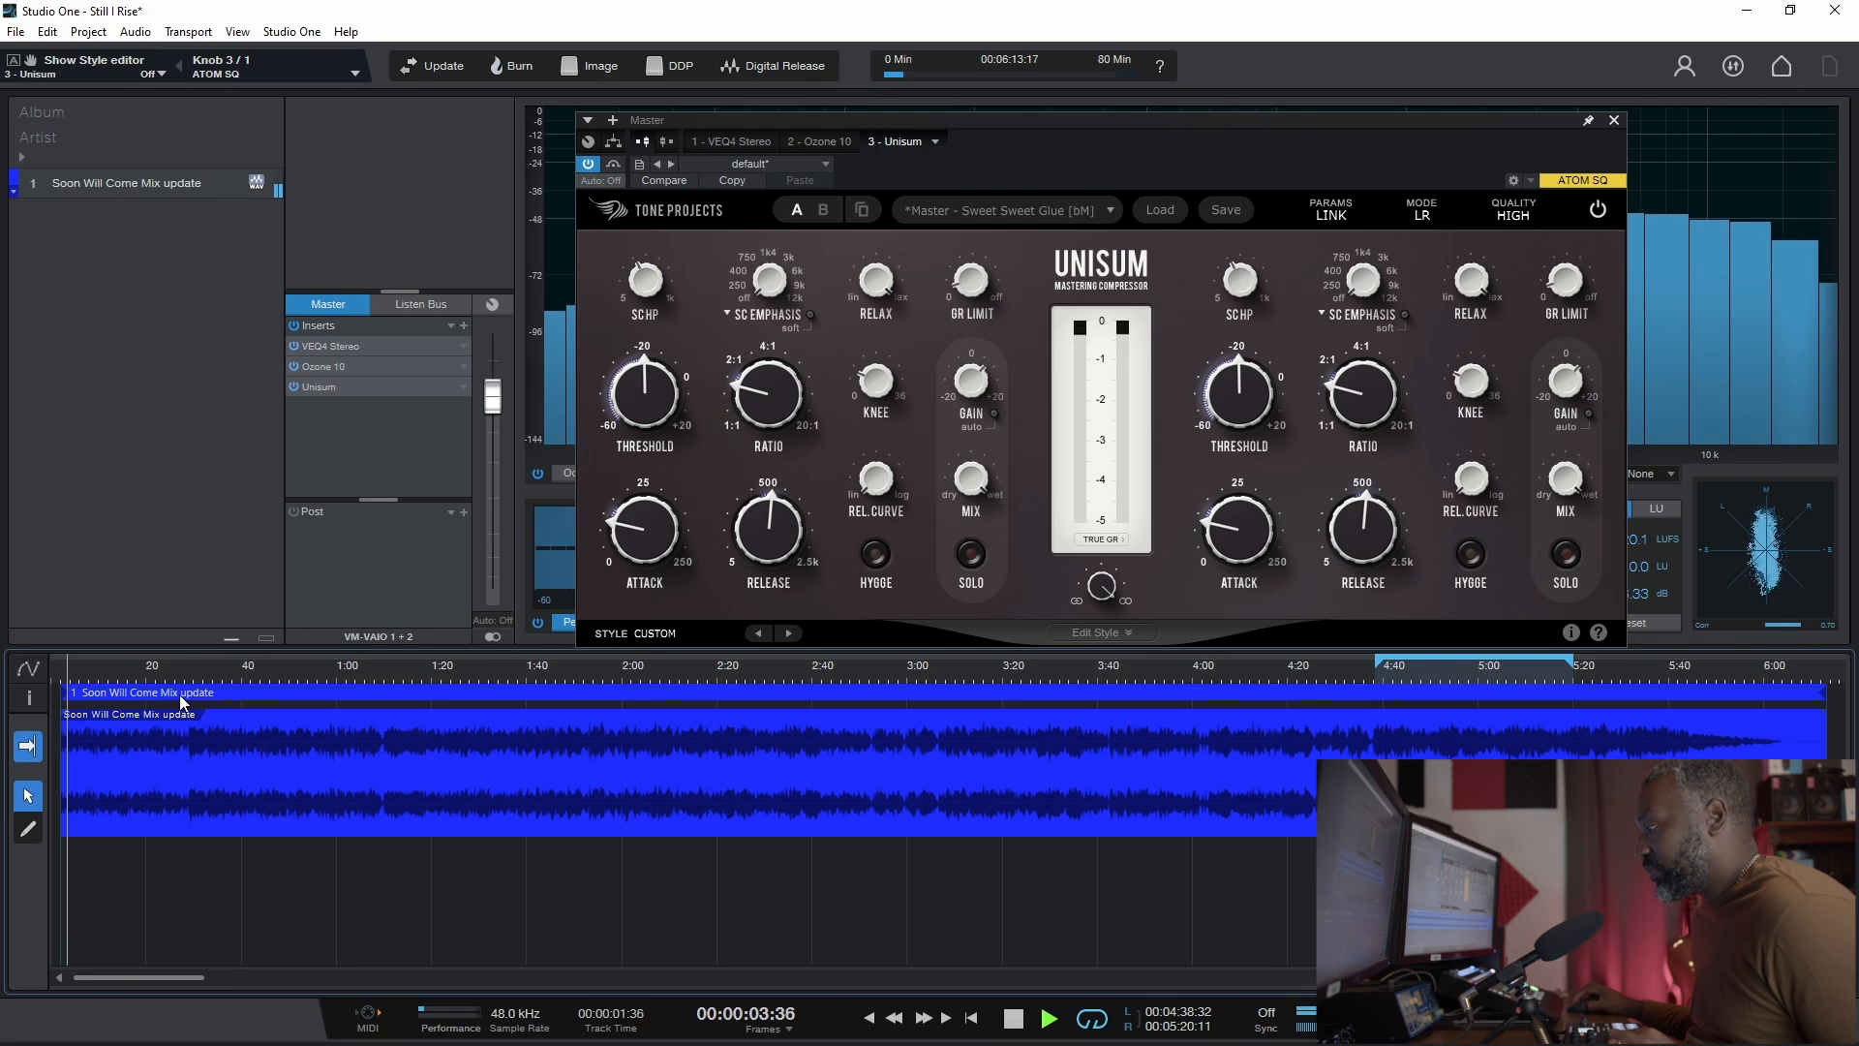
Step: Compare the track with Unisum bypassed and active during playback, leaving the compressor active
left_click(593, 164)
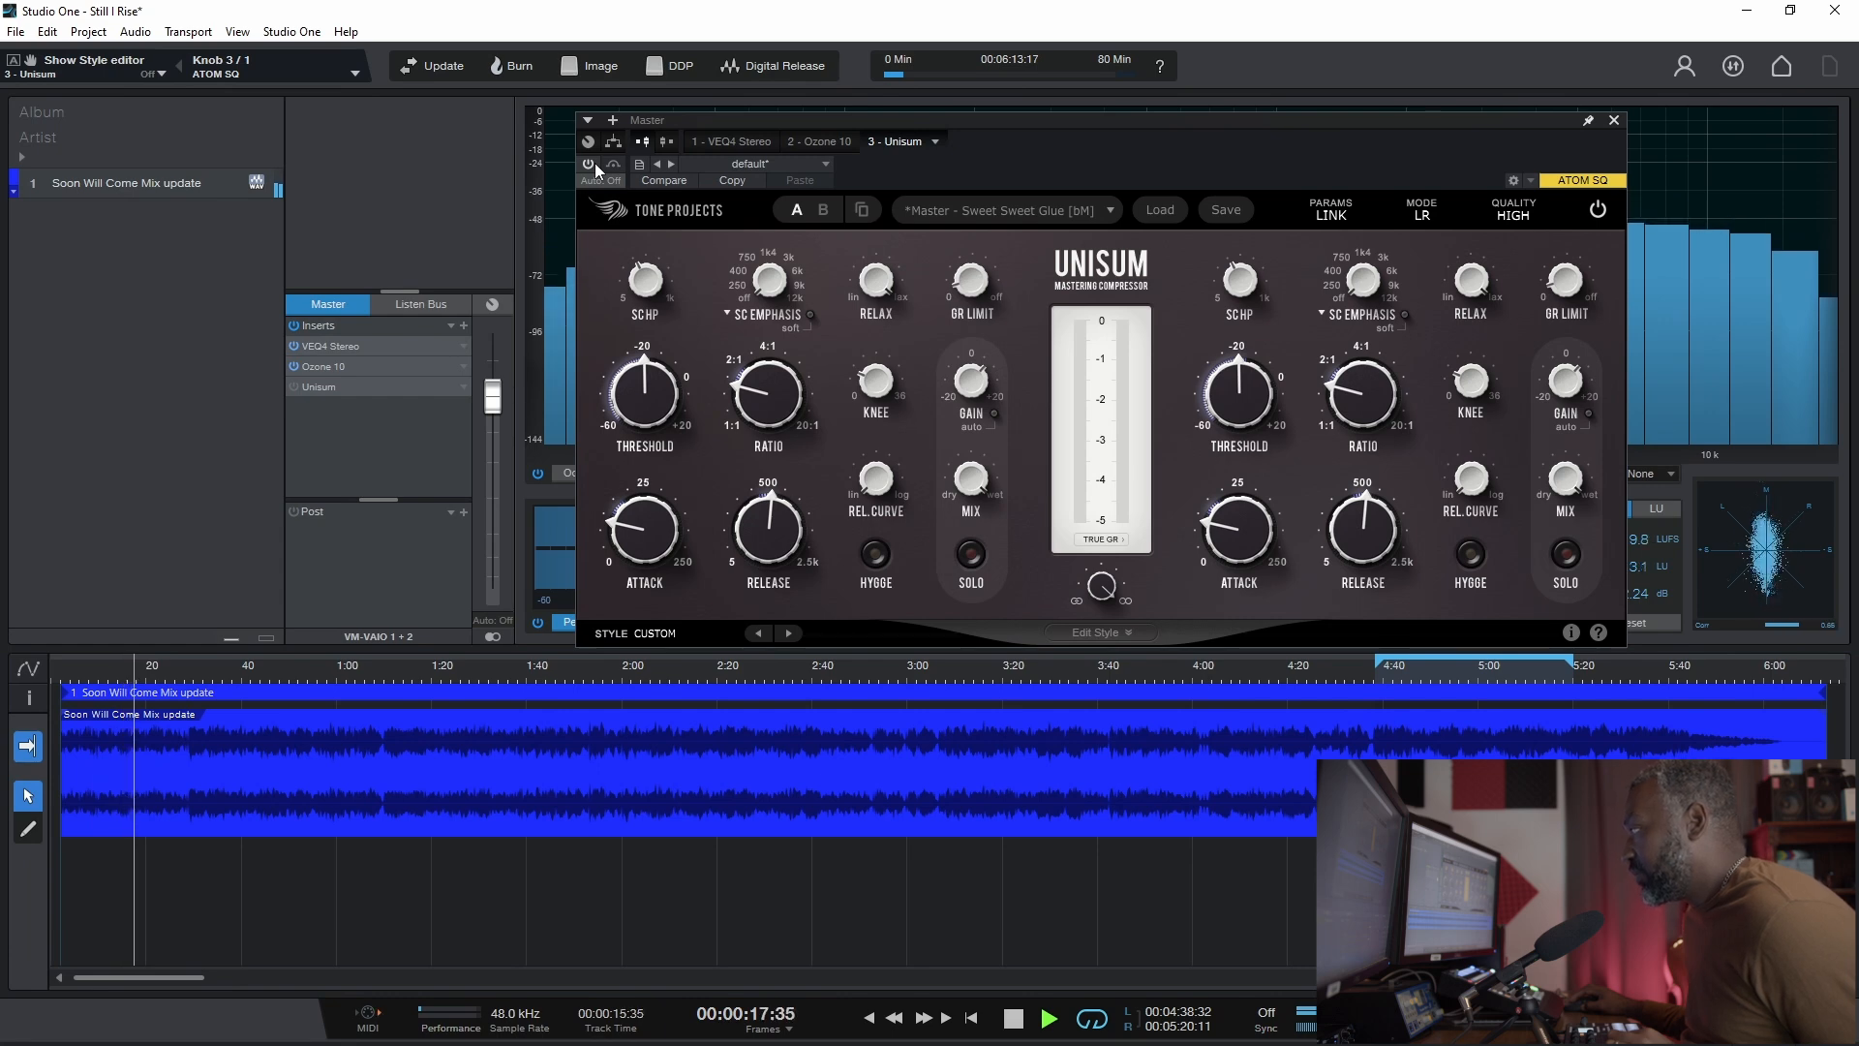
left_click(590, 165)
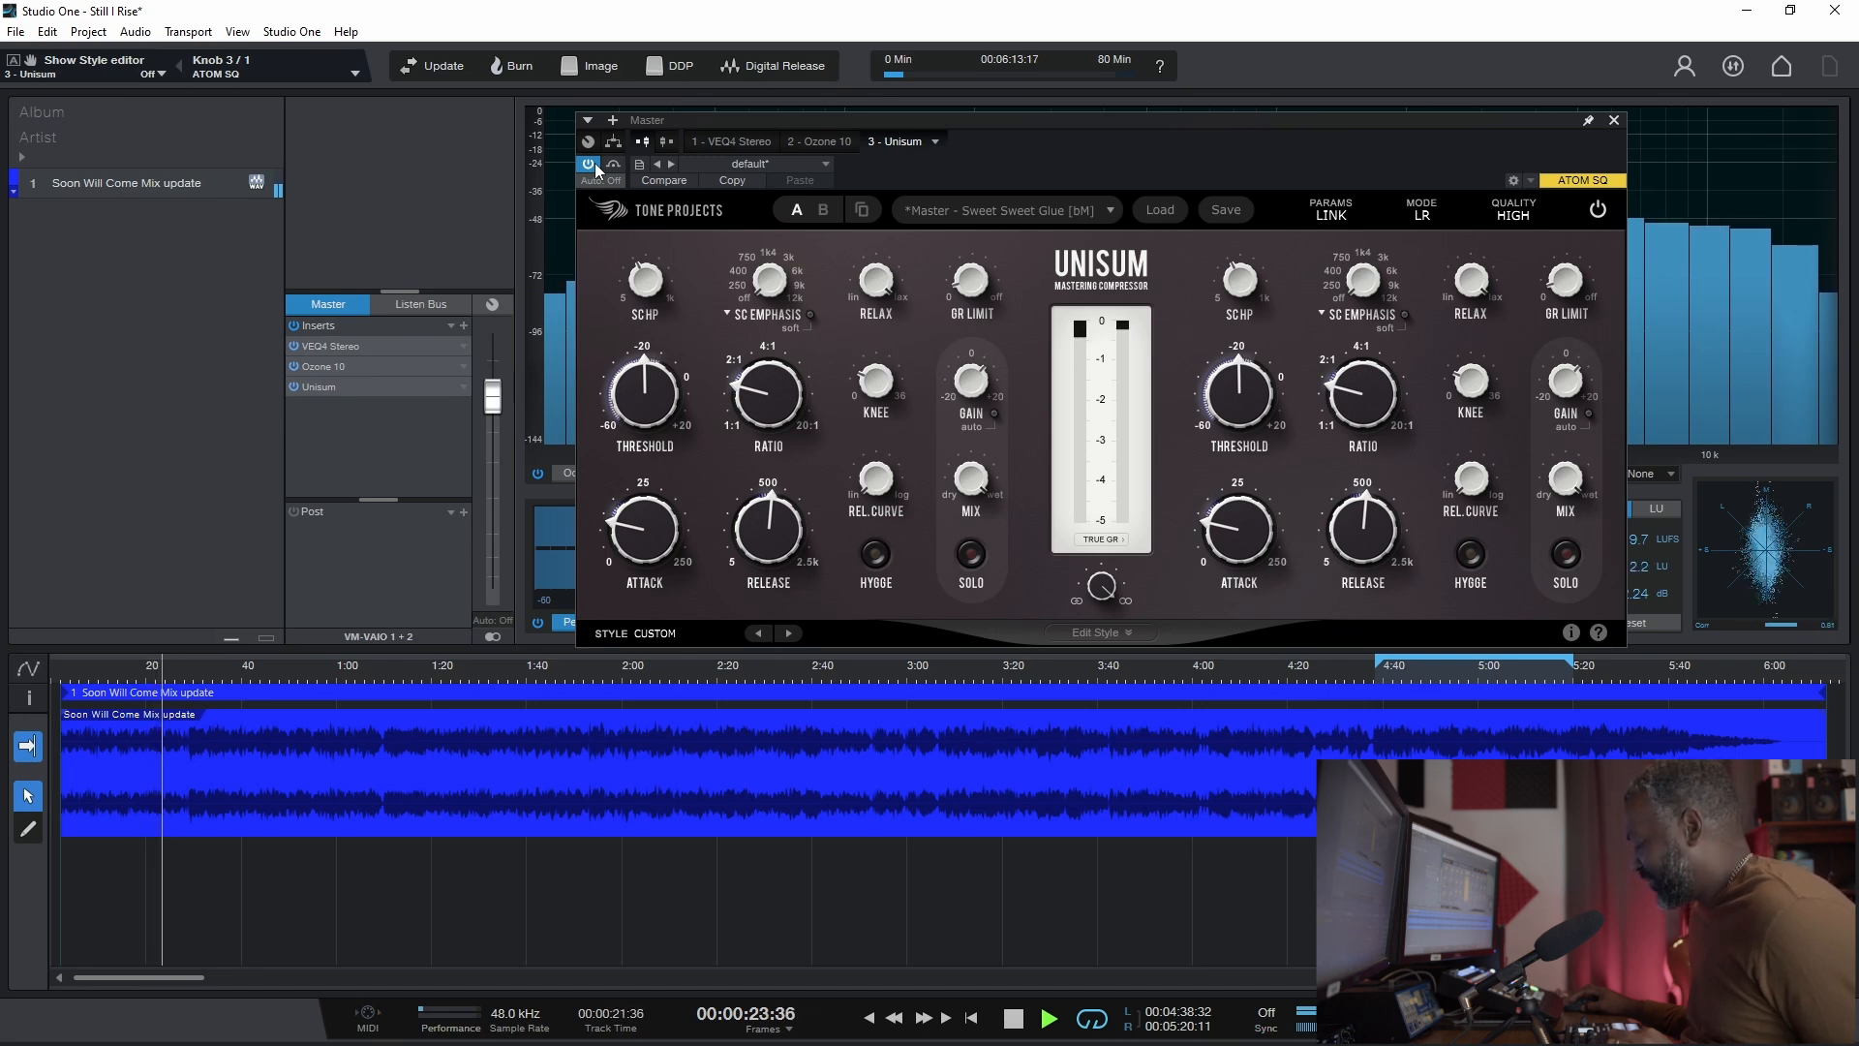
left_click(593, 165)
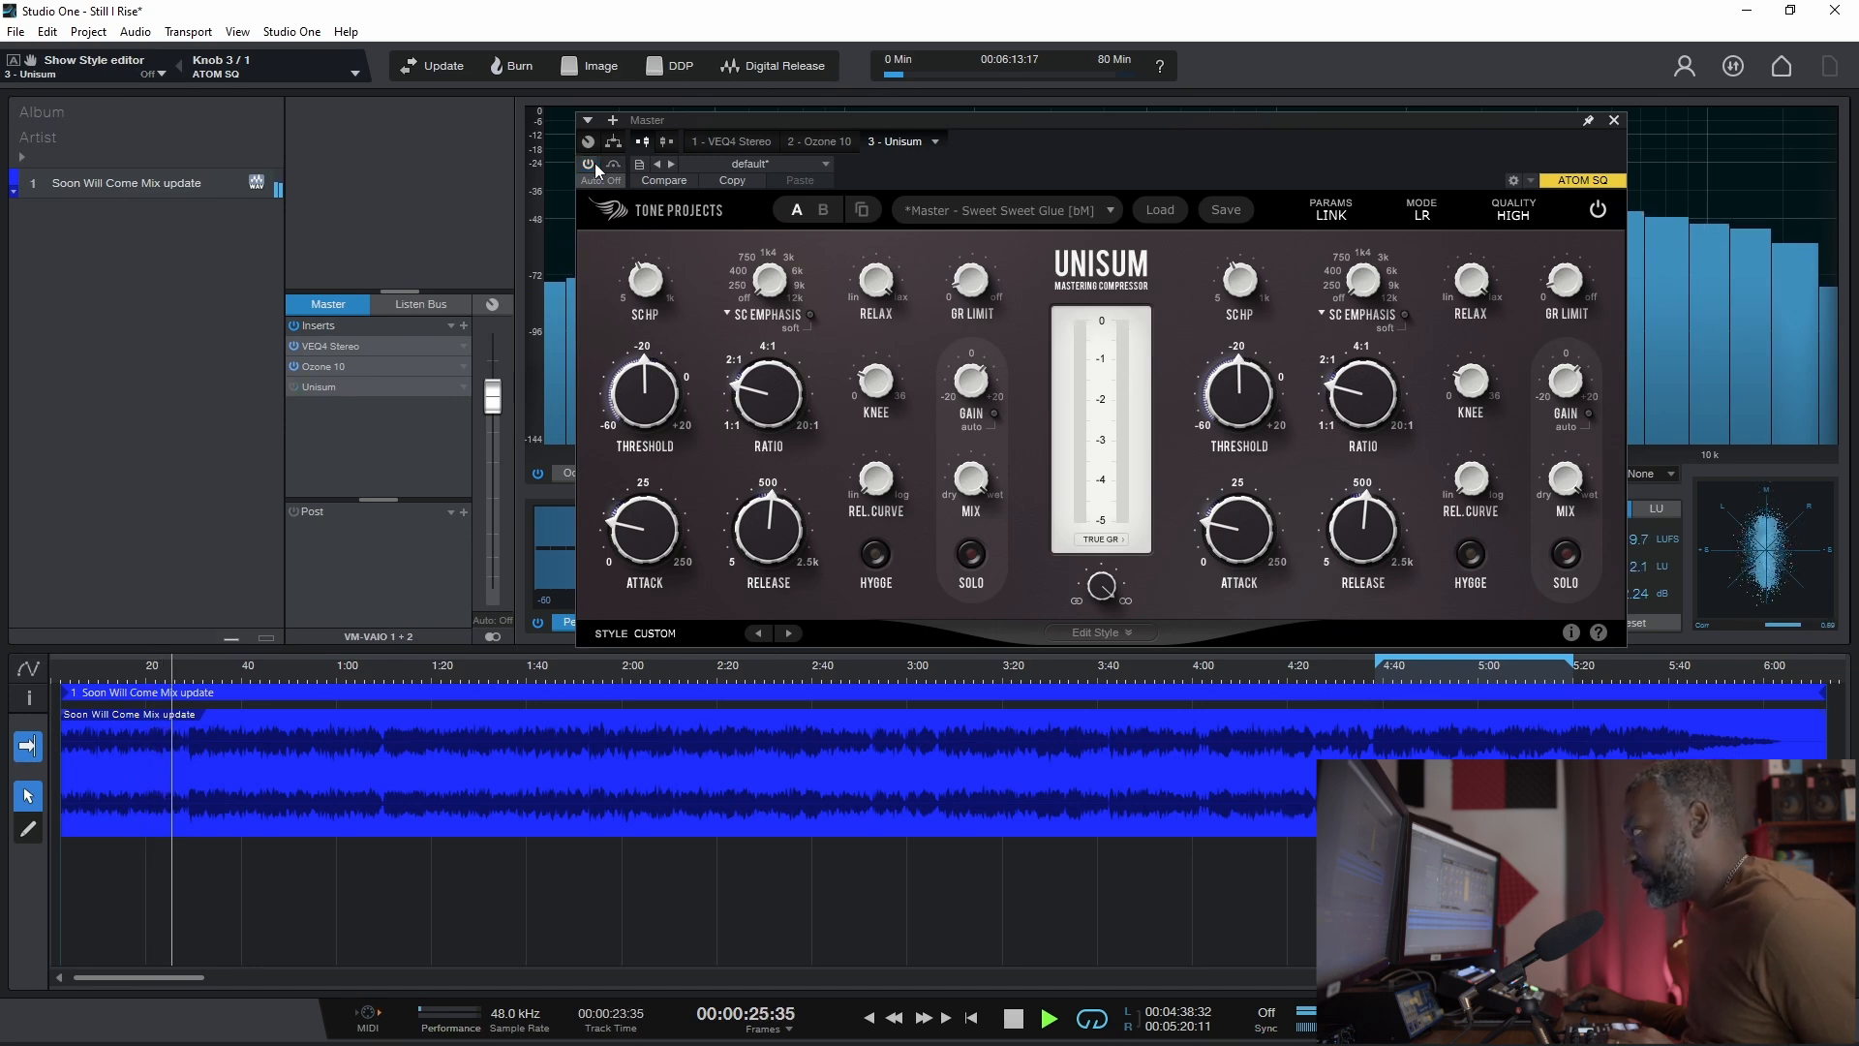
left_click(588, 165)
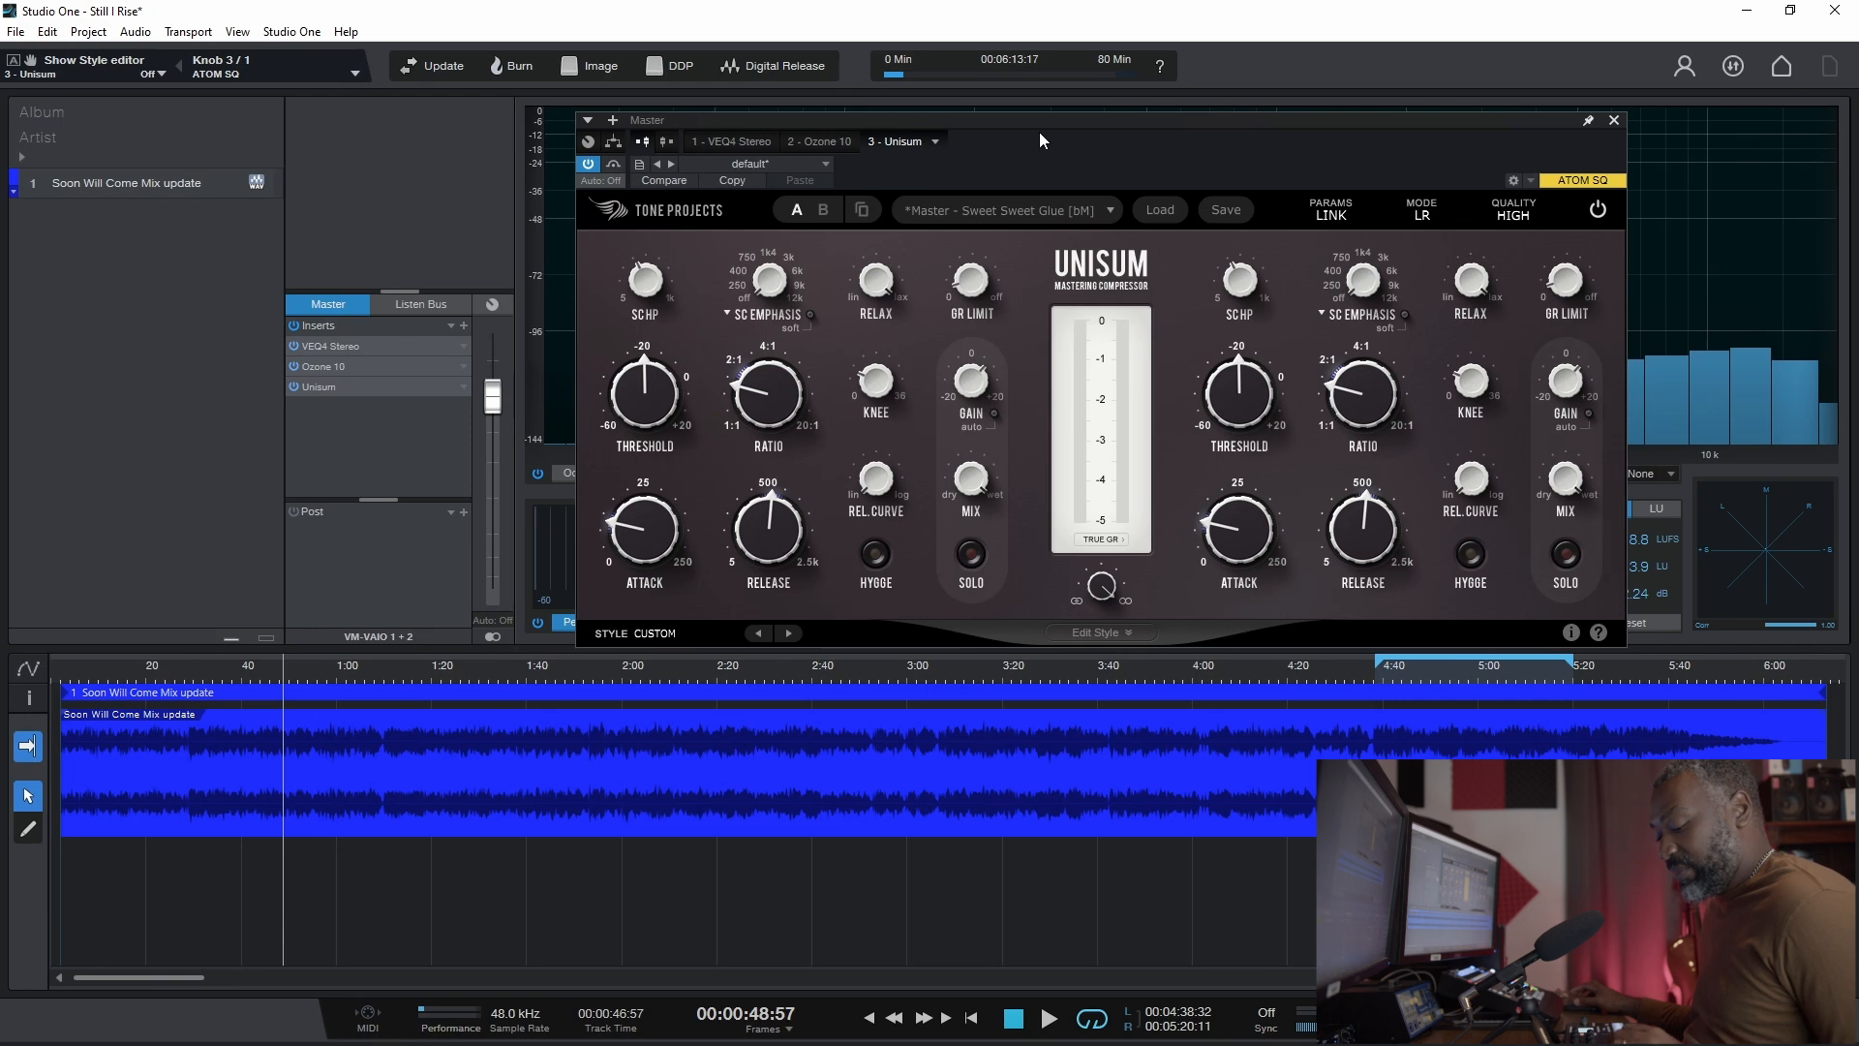
Step: Replay the track from the start and toggle the Unisum bypass to judge the compression again
key("comma")
key("space")
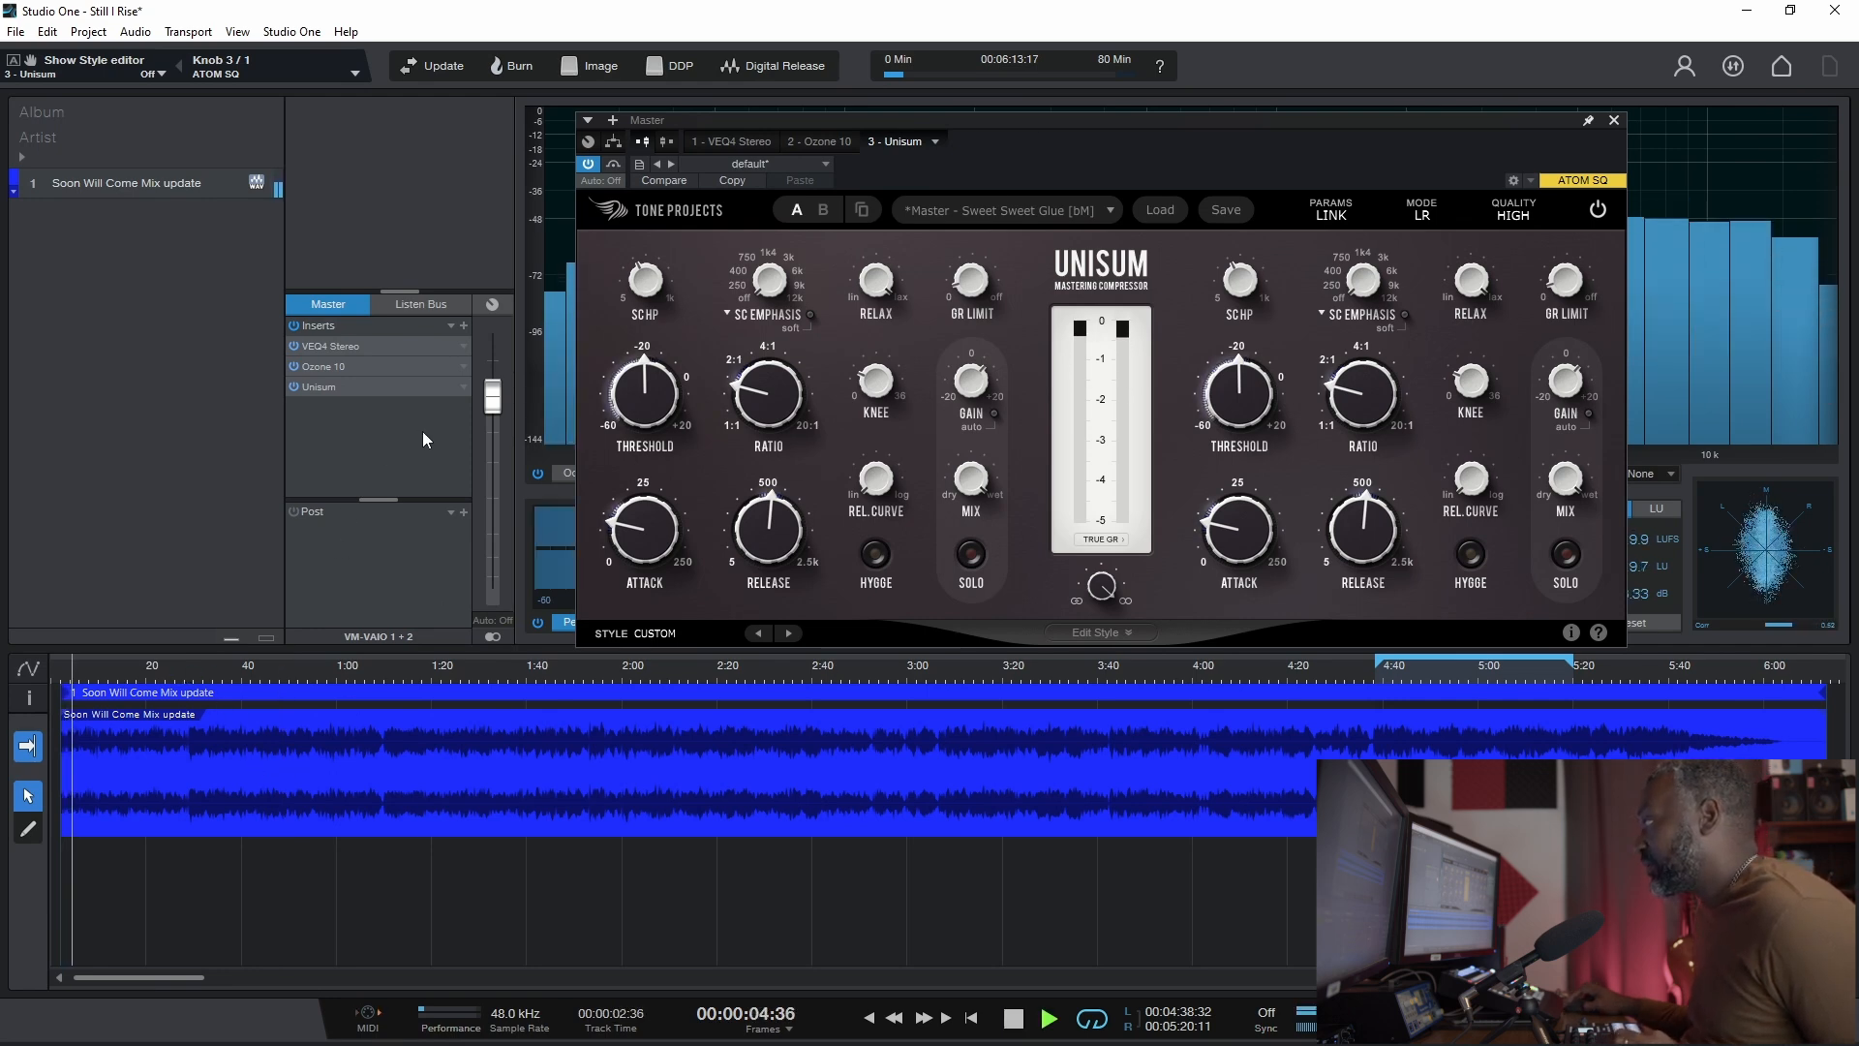
mouse_move(611, 361)
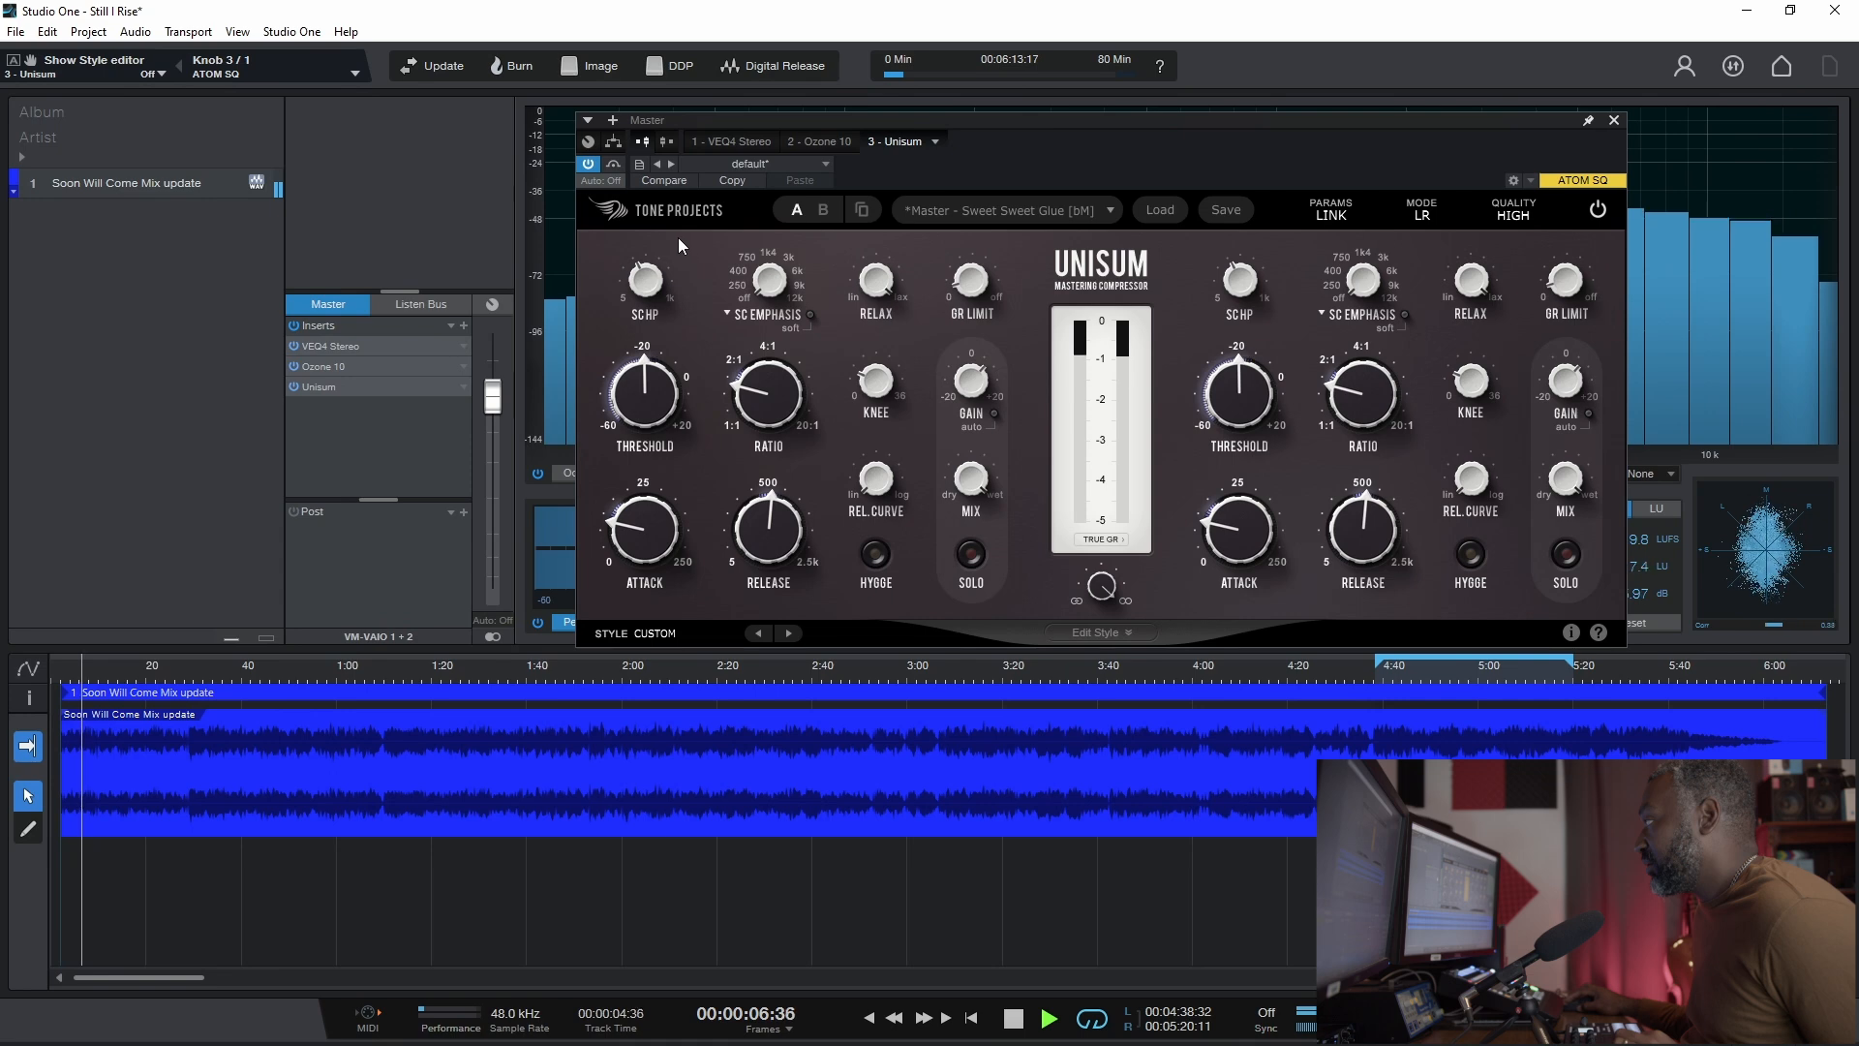
left_click(589, 164)
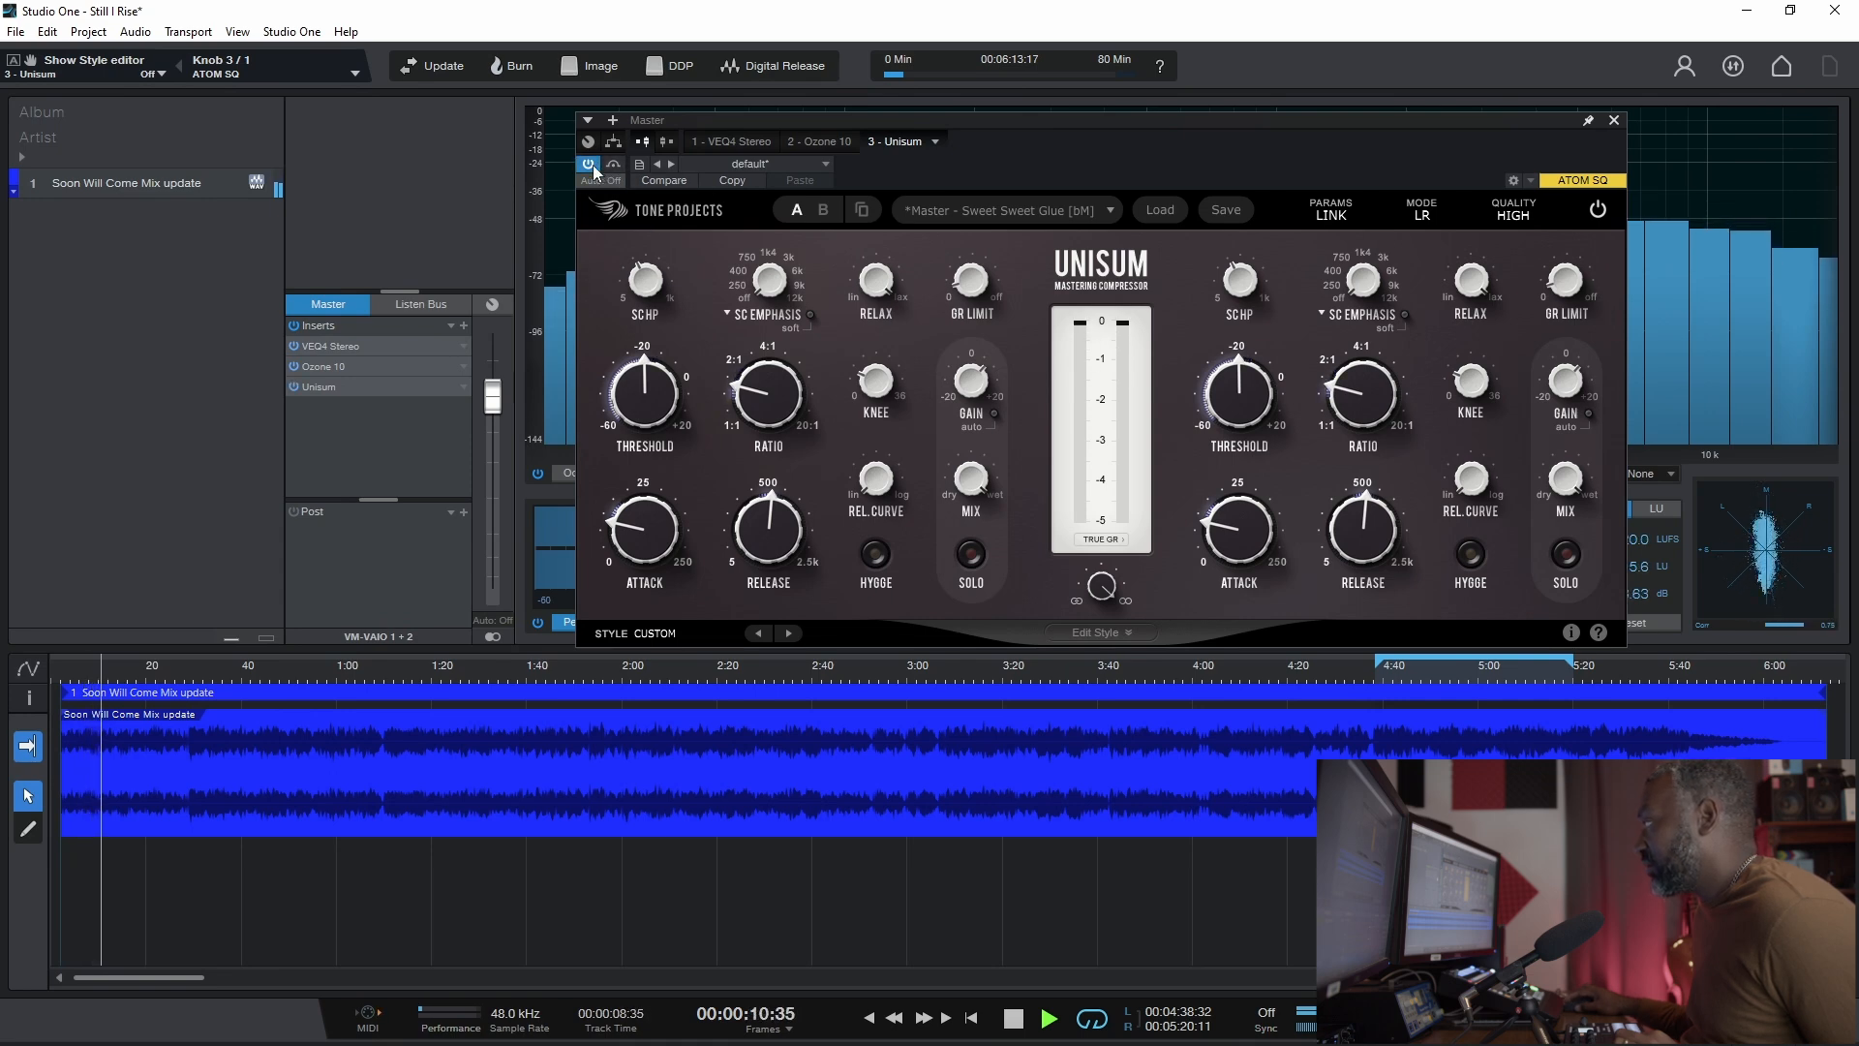
left_click(590, 165)
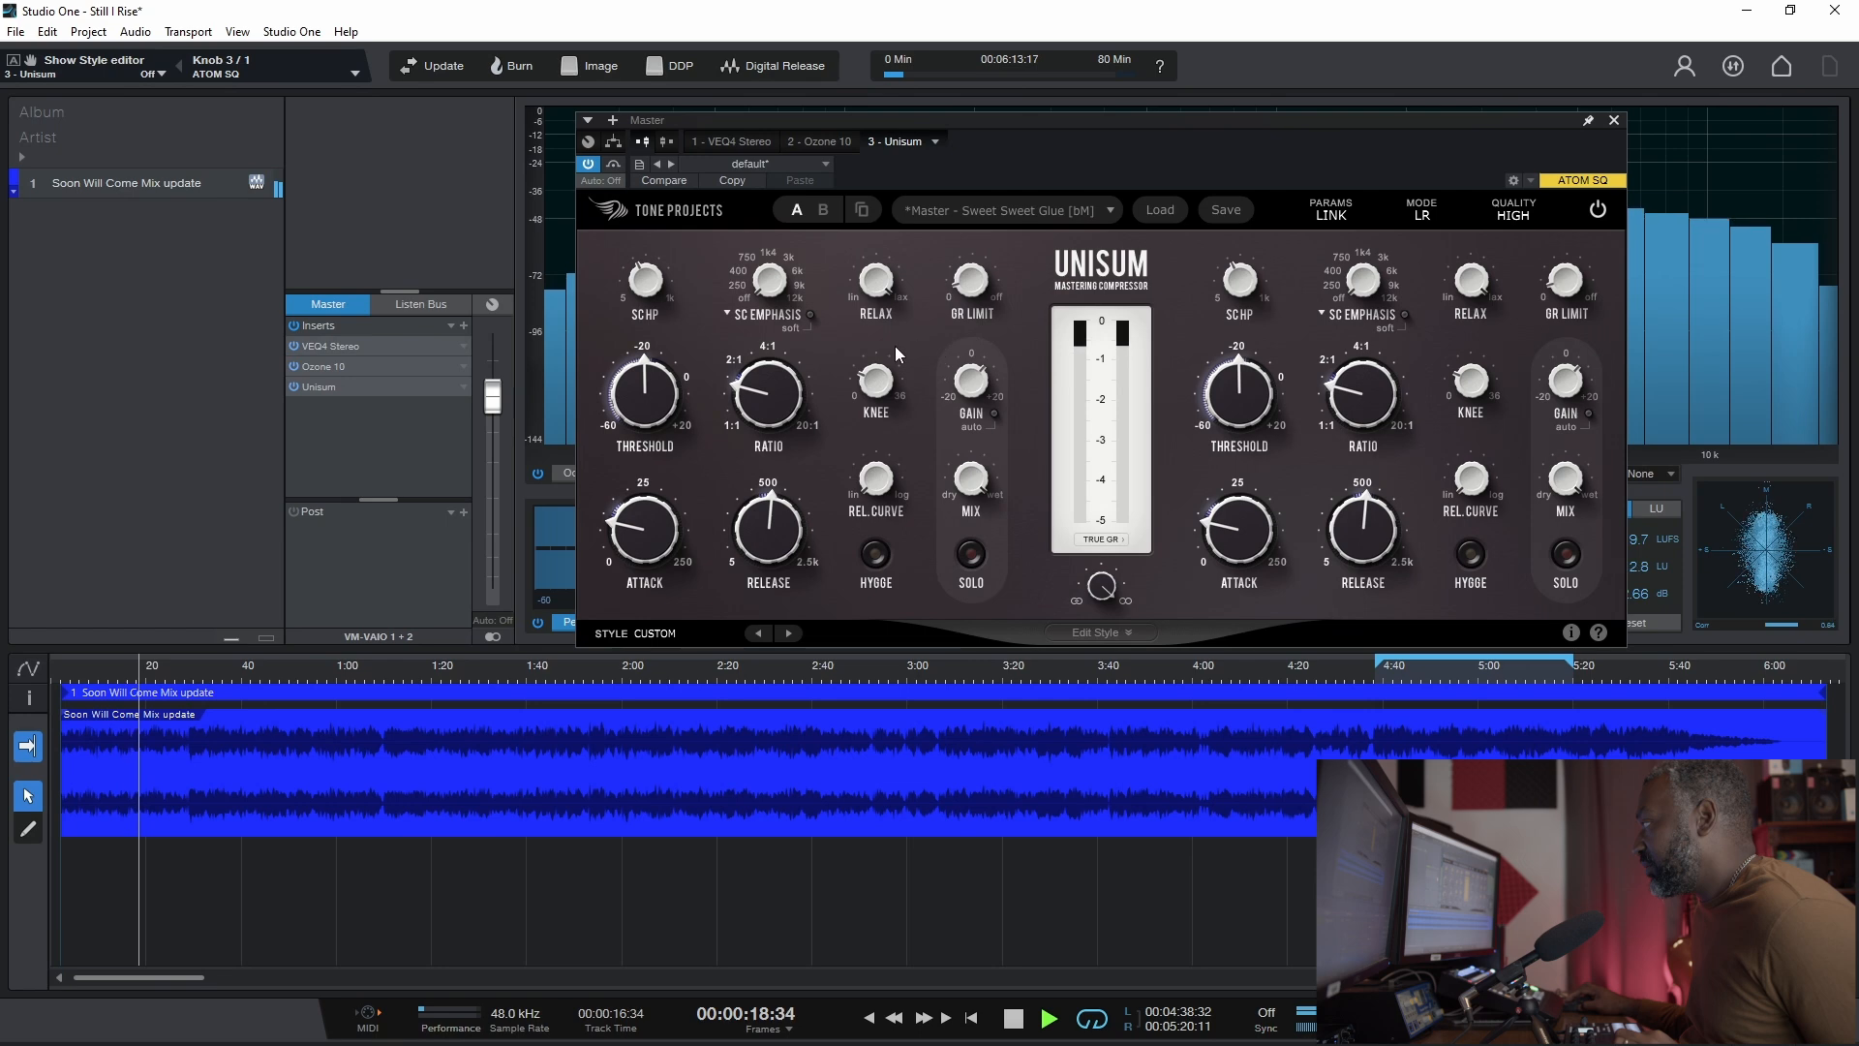
Step: Lower the Unisum ratio slightly and set its knee to 11, briefly soloing channel 1 before stopping playback
mouse_move(786, 420)
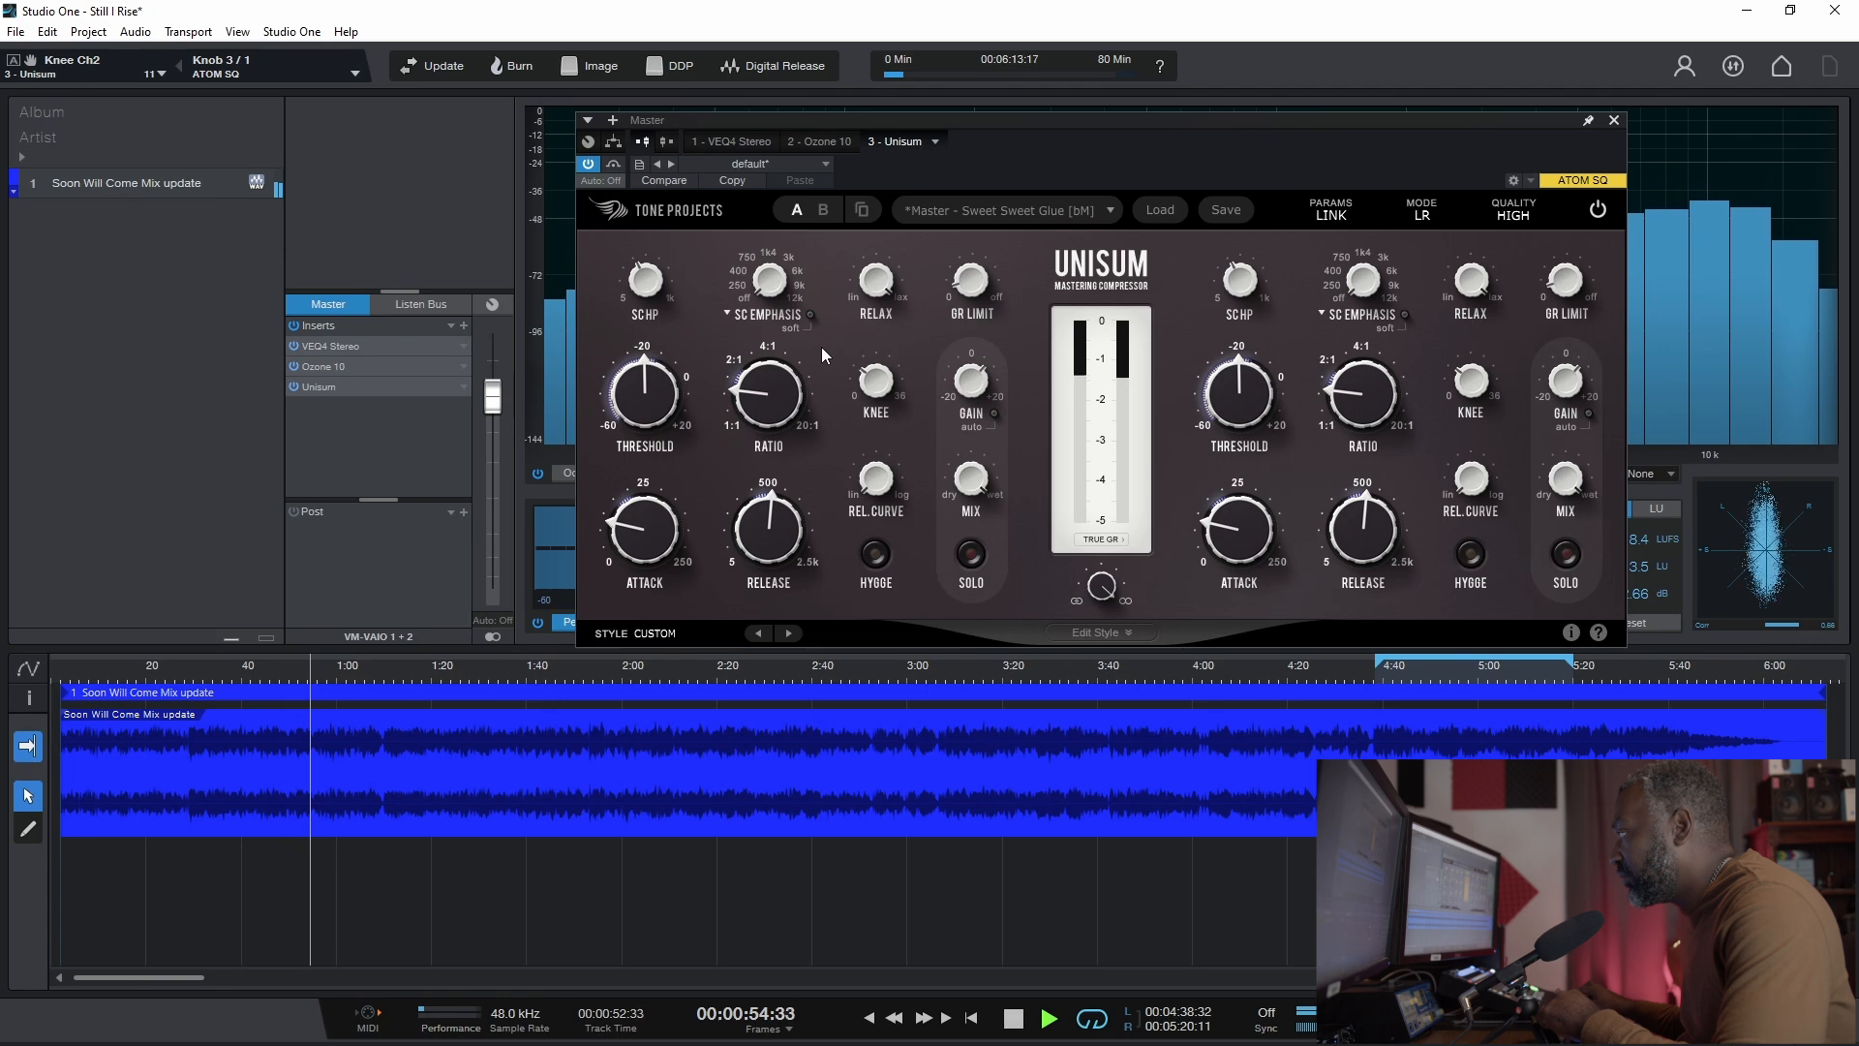
left_click(970, 555)
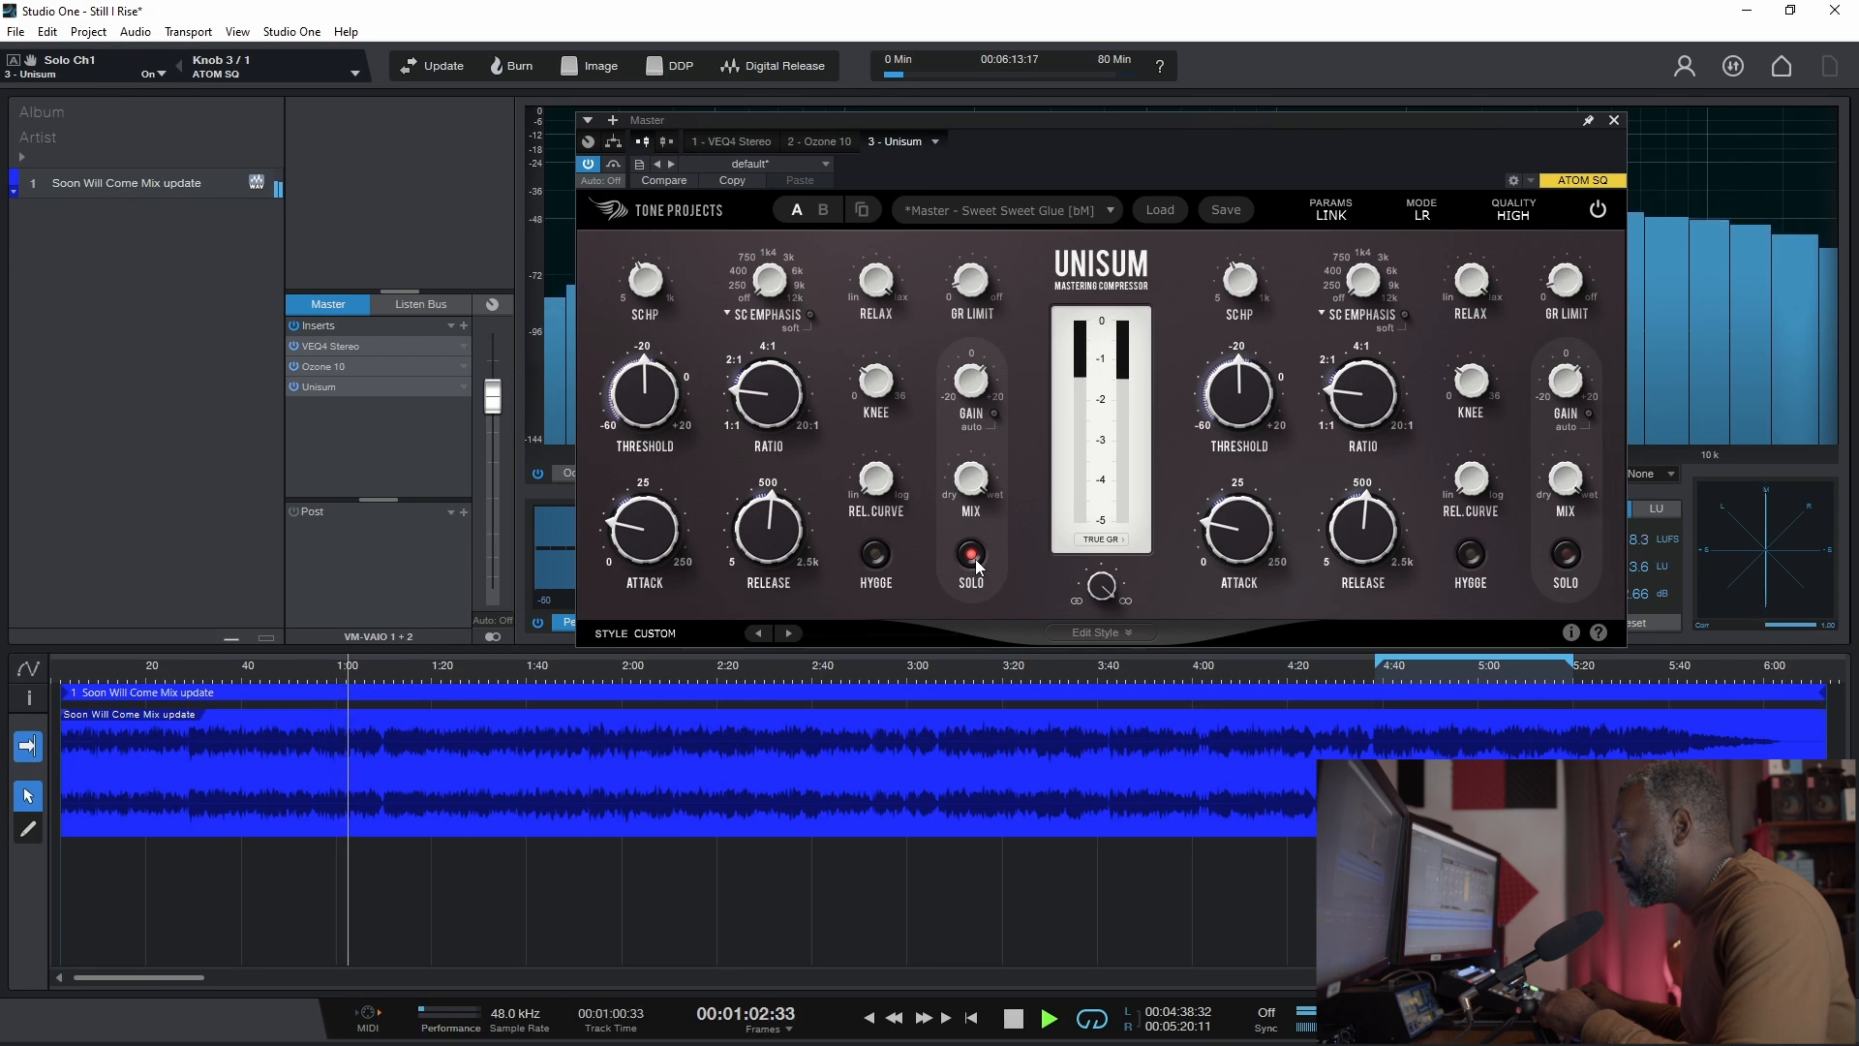
left_click(974, 560)
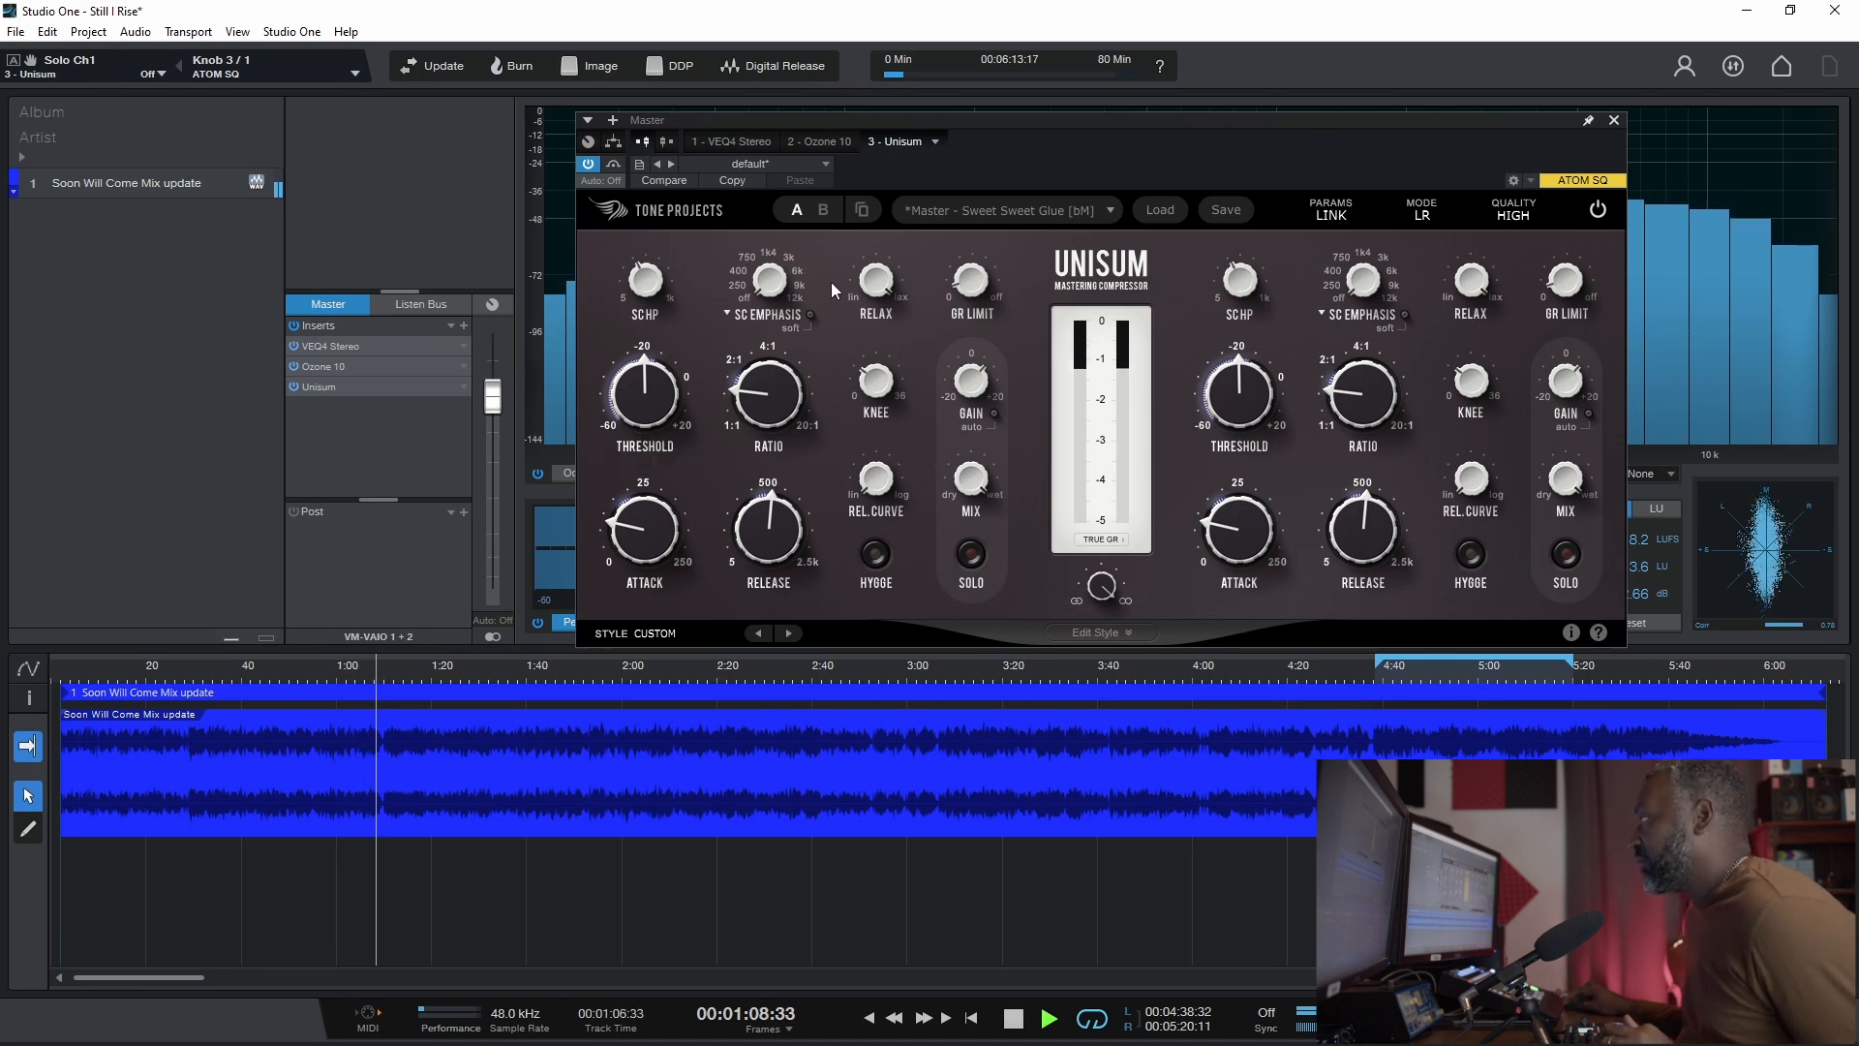
key("space")
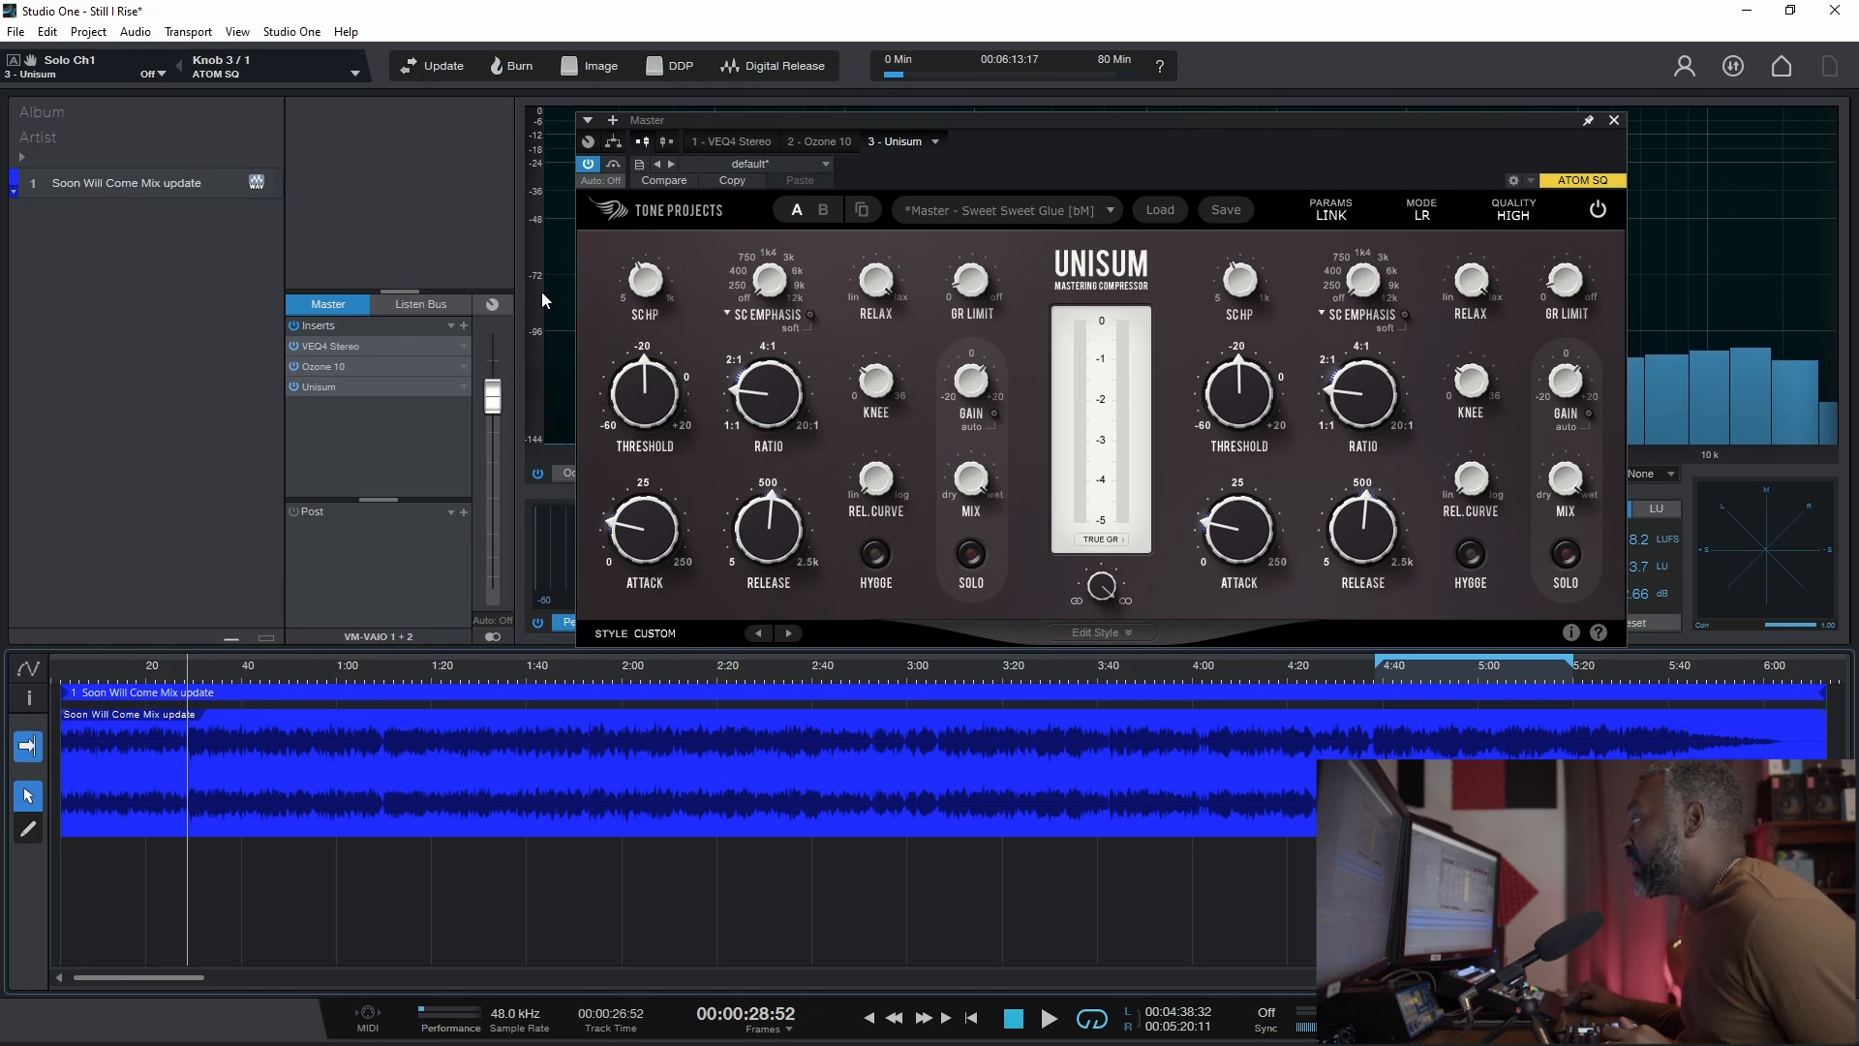
Step: Insert the T-RackS CS plug-in after Unisum on the master inserts
left_click(465, 325)
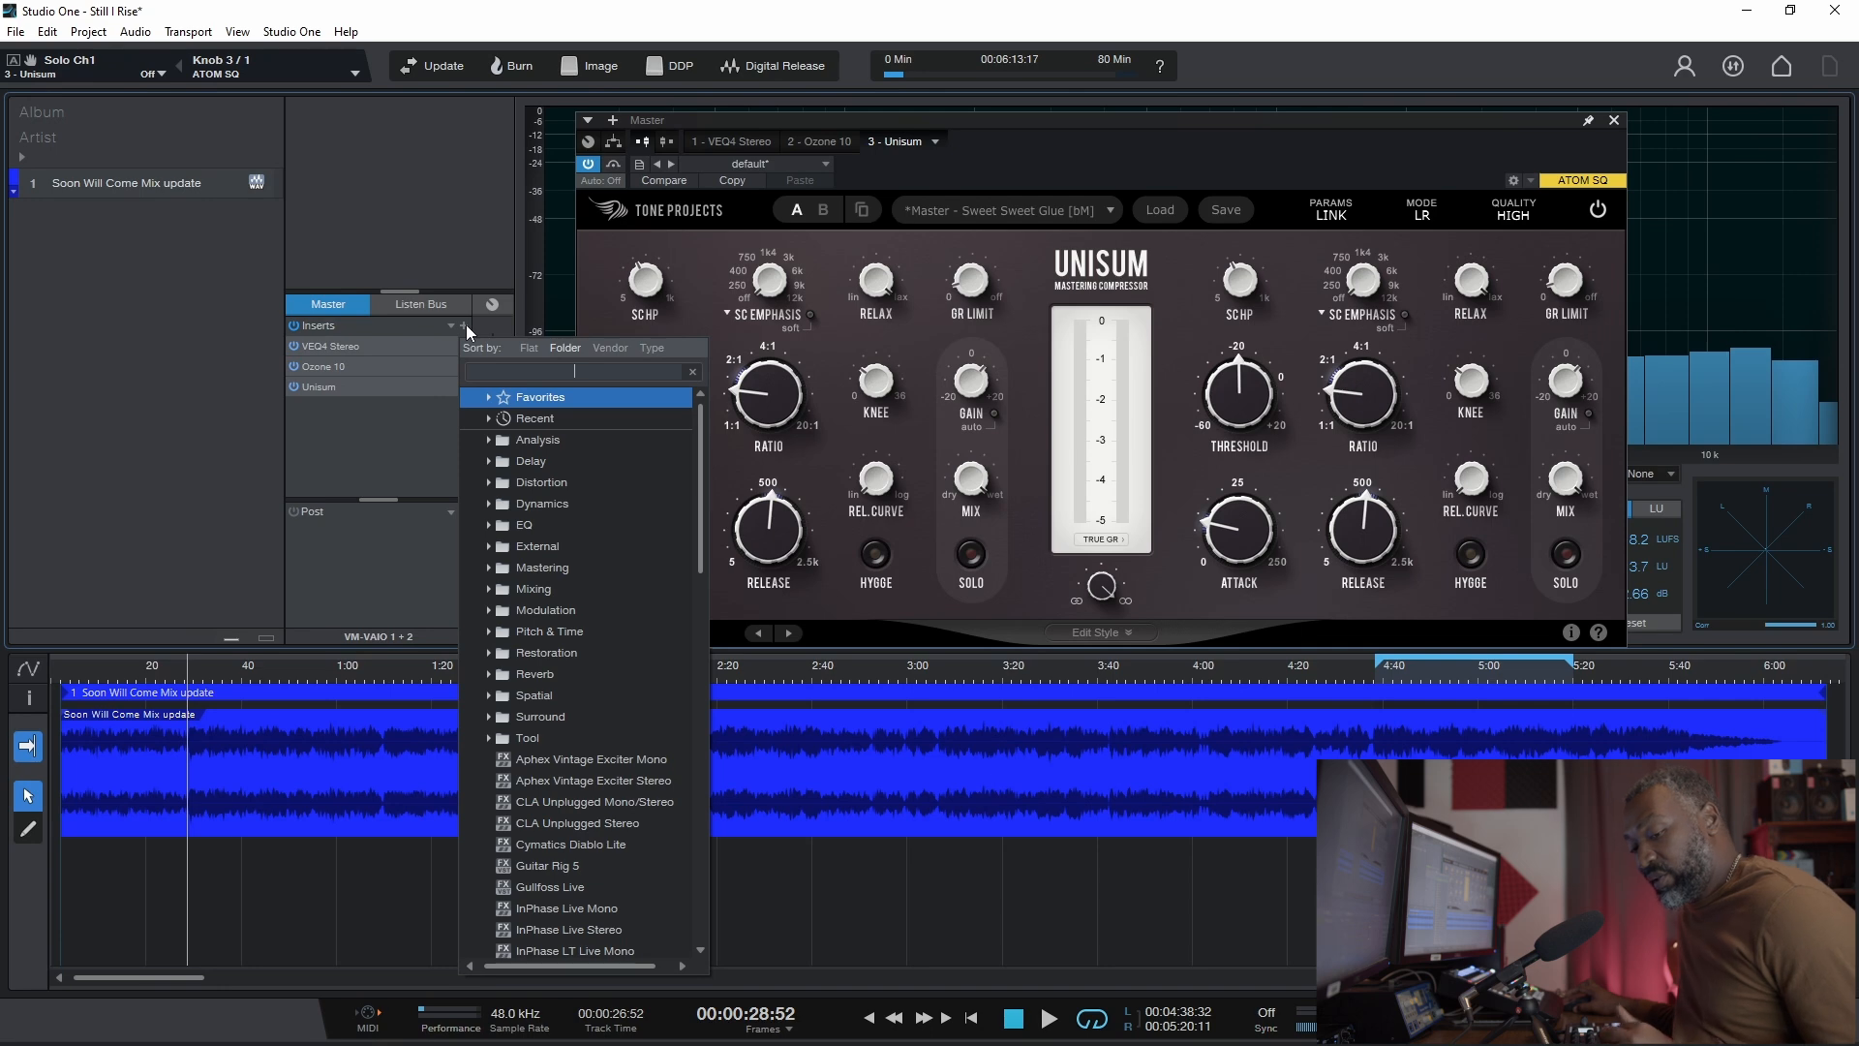
type("t-")
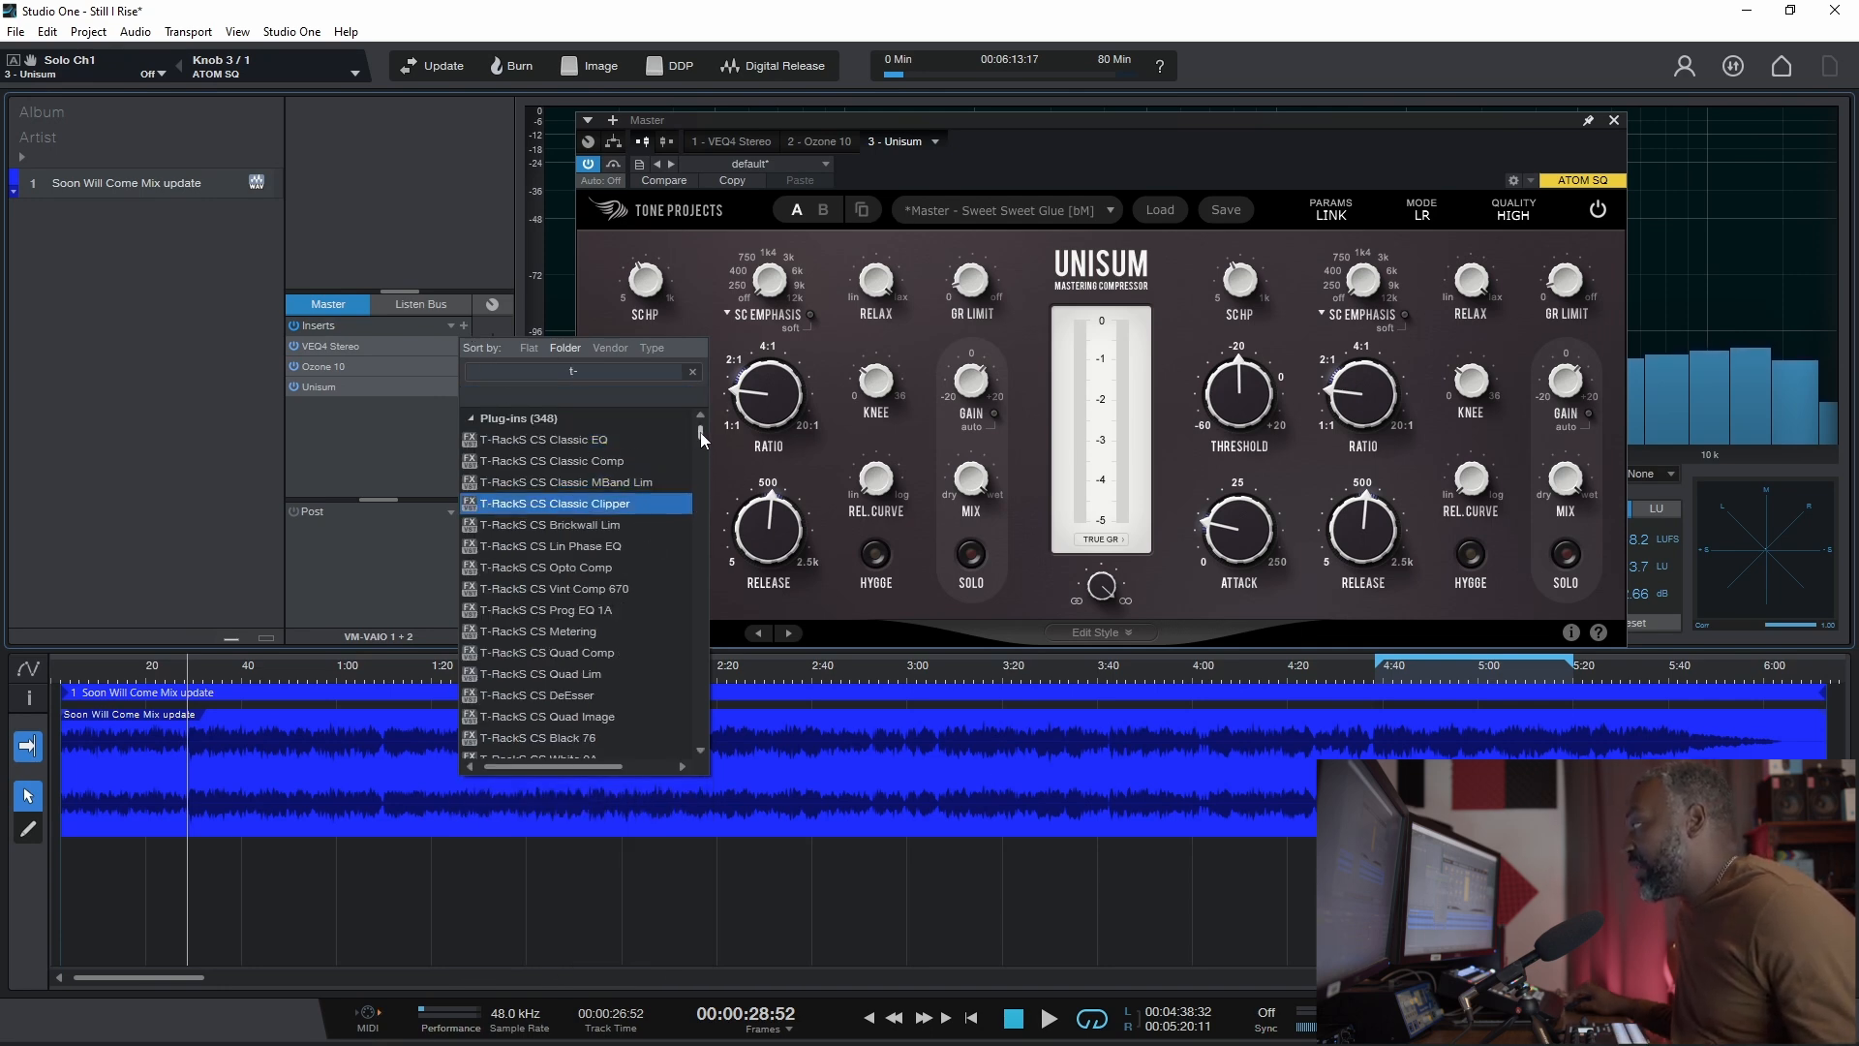
left_click_drag(700, 432, 703, 455)
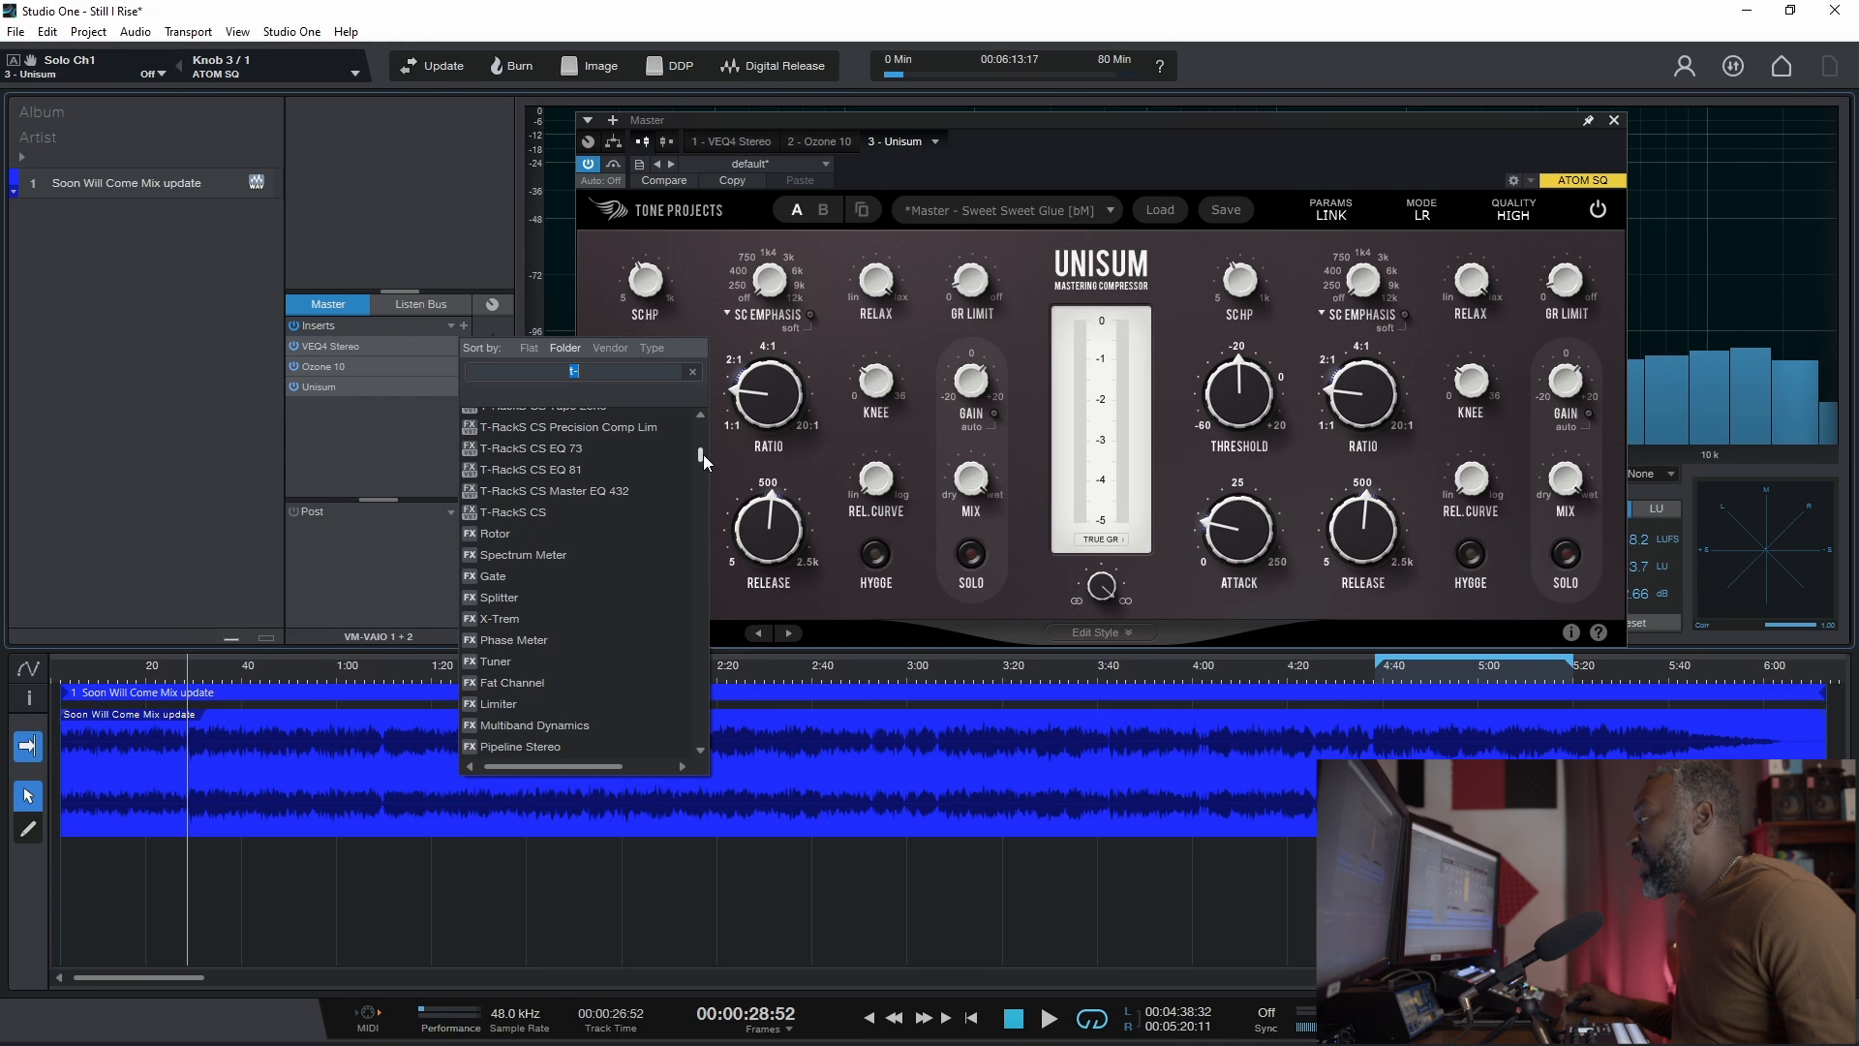
left_click(569, 559)
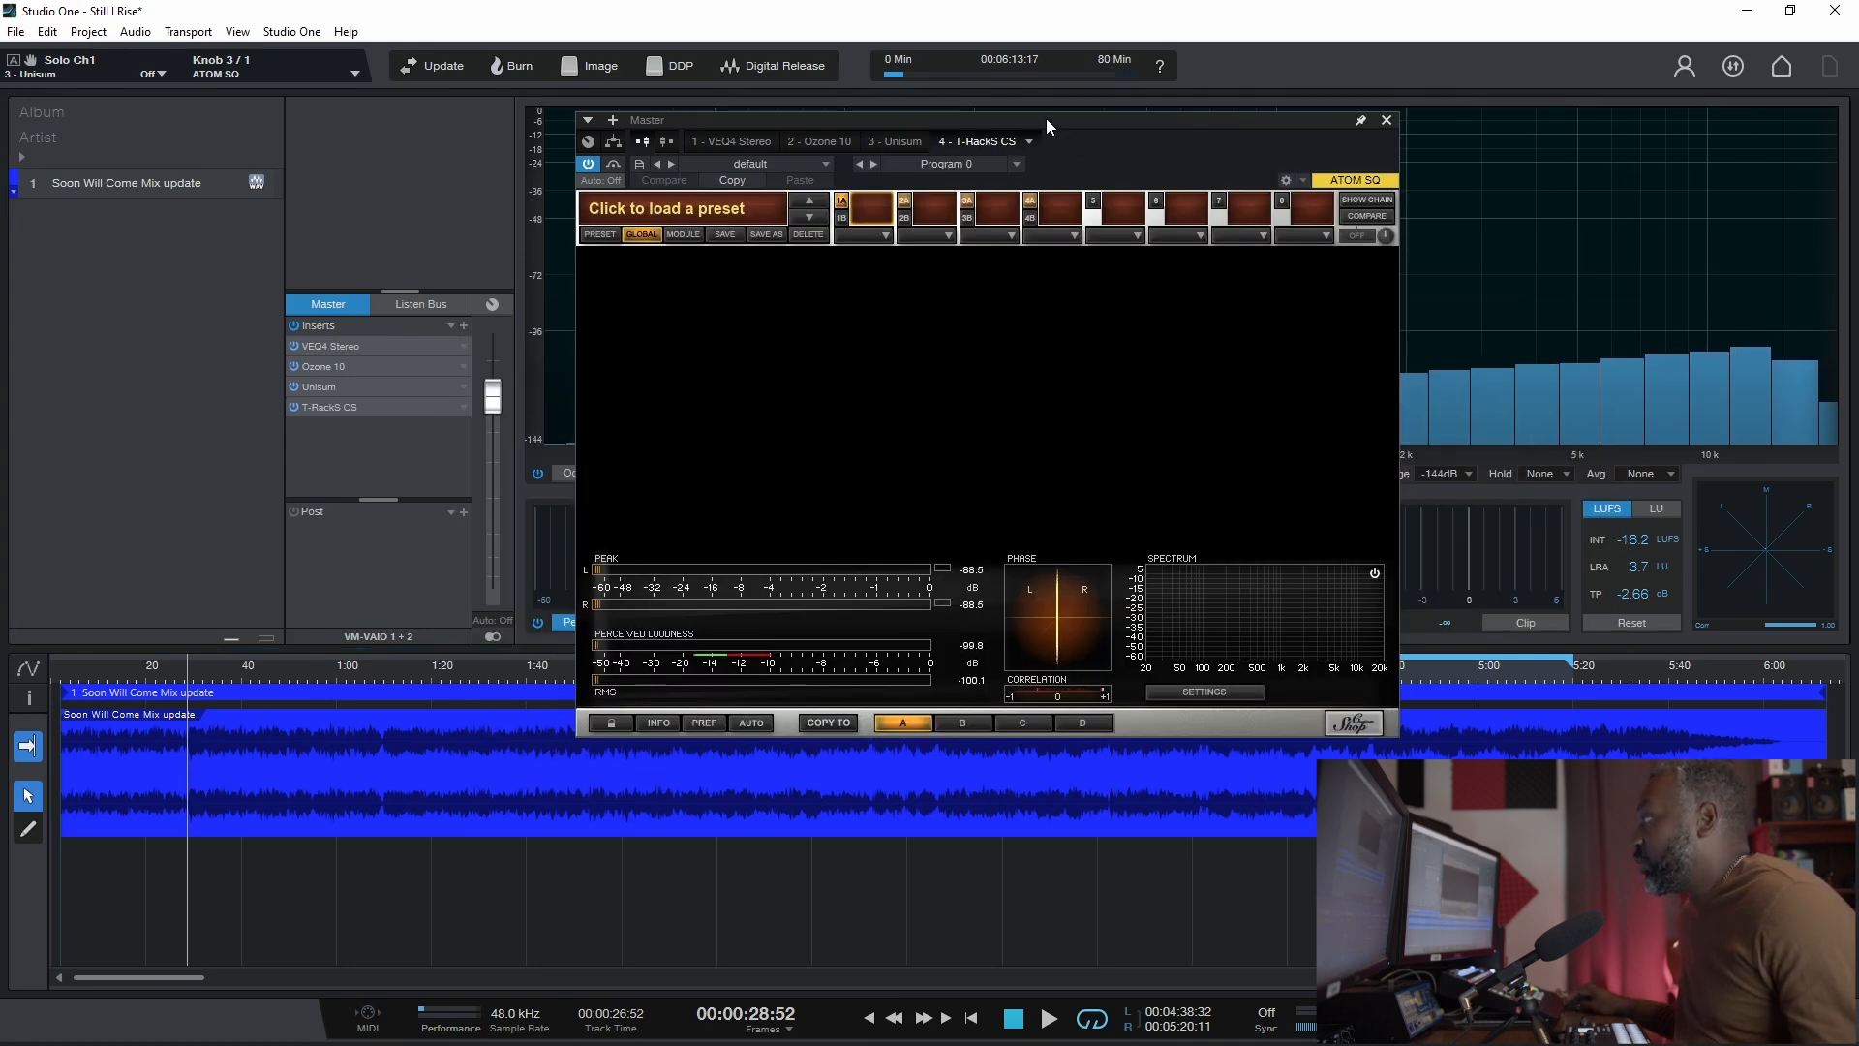
left_click_drag(1053, 124, 1089, 192)
Step: Load Vintage Compressor Model 670 into the first T-RackS slot and Brickwall Limiter into the second, and display the compressor
left_click(1009, 302)
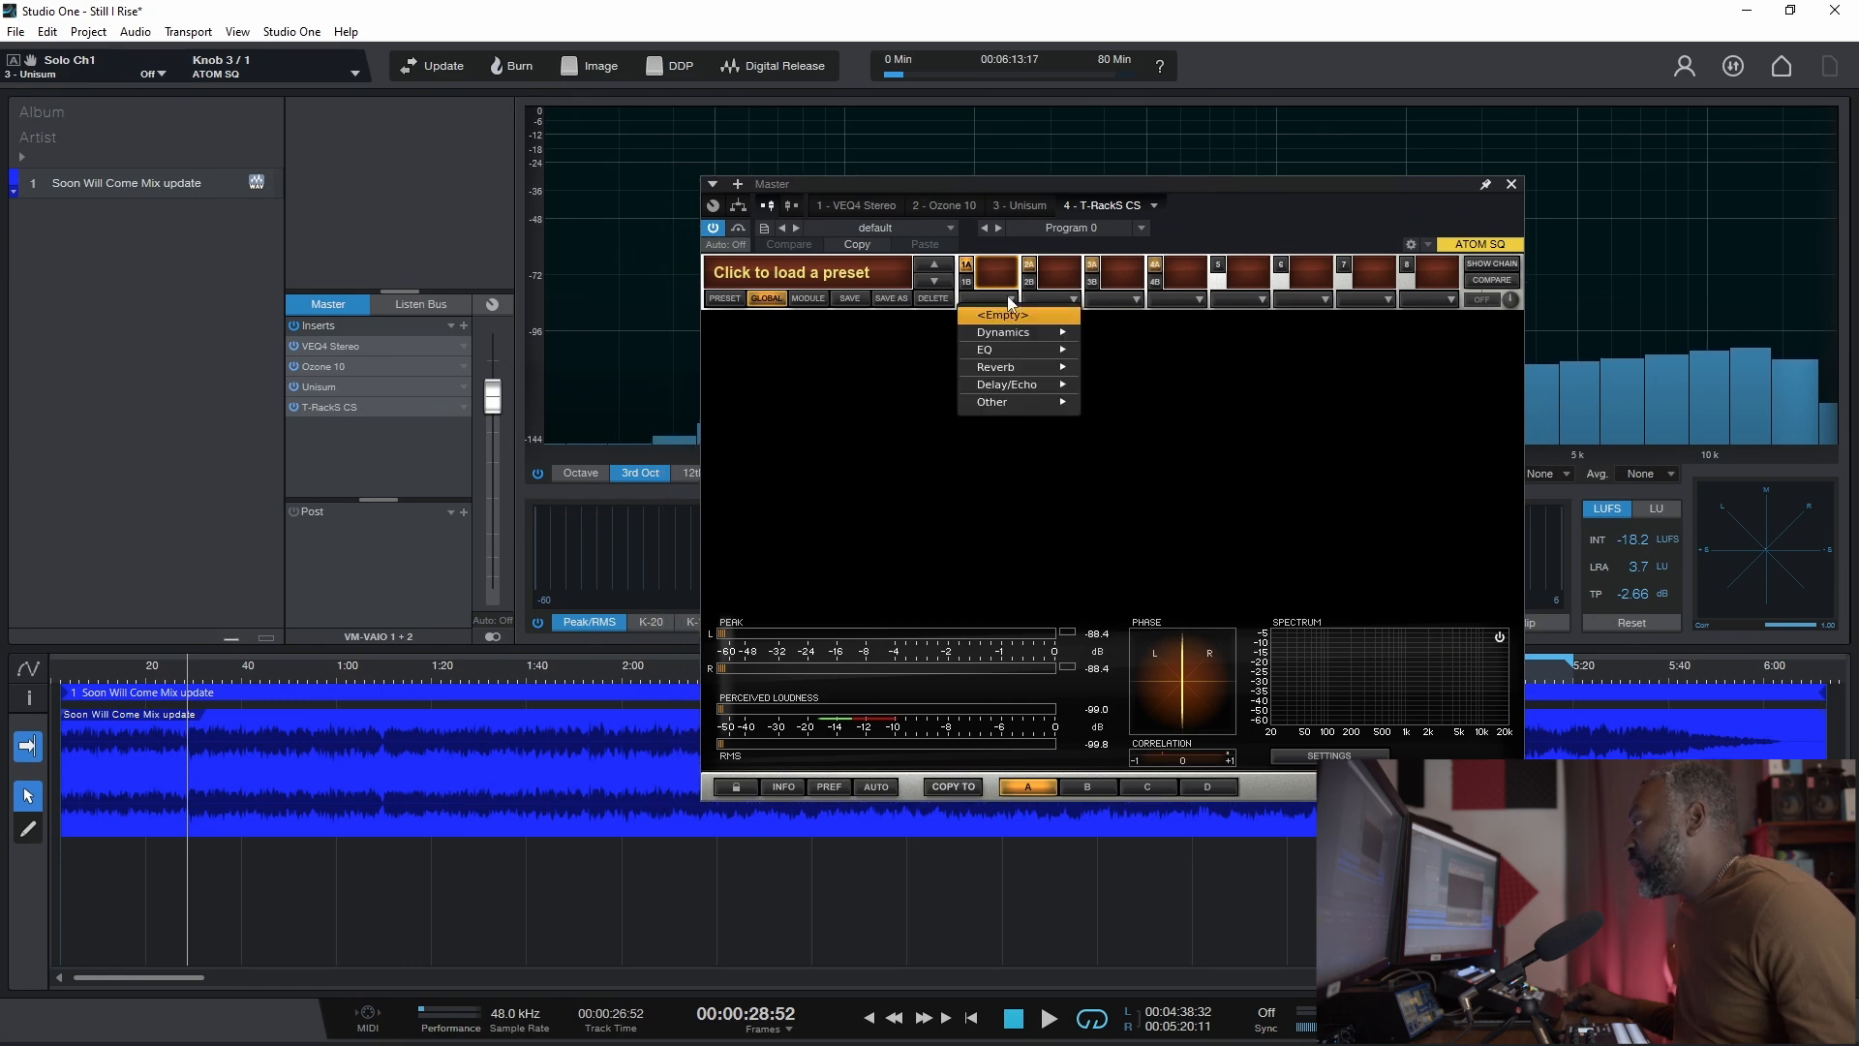
mouse_move(1040, 334)
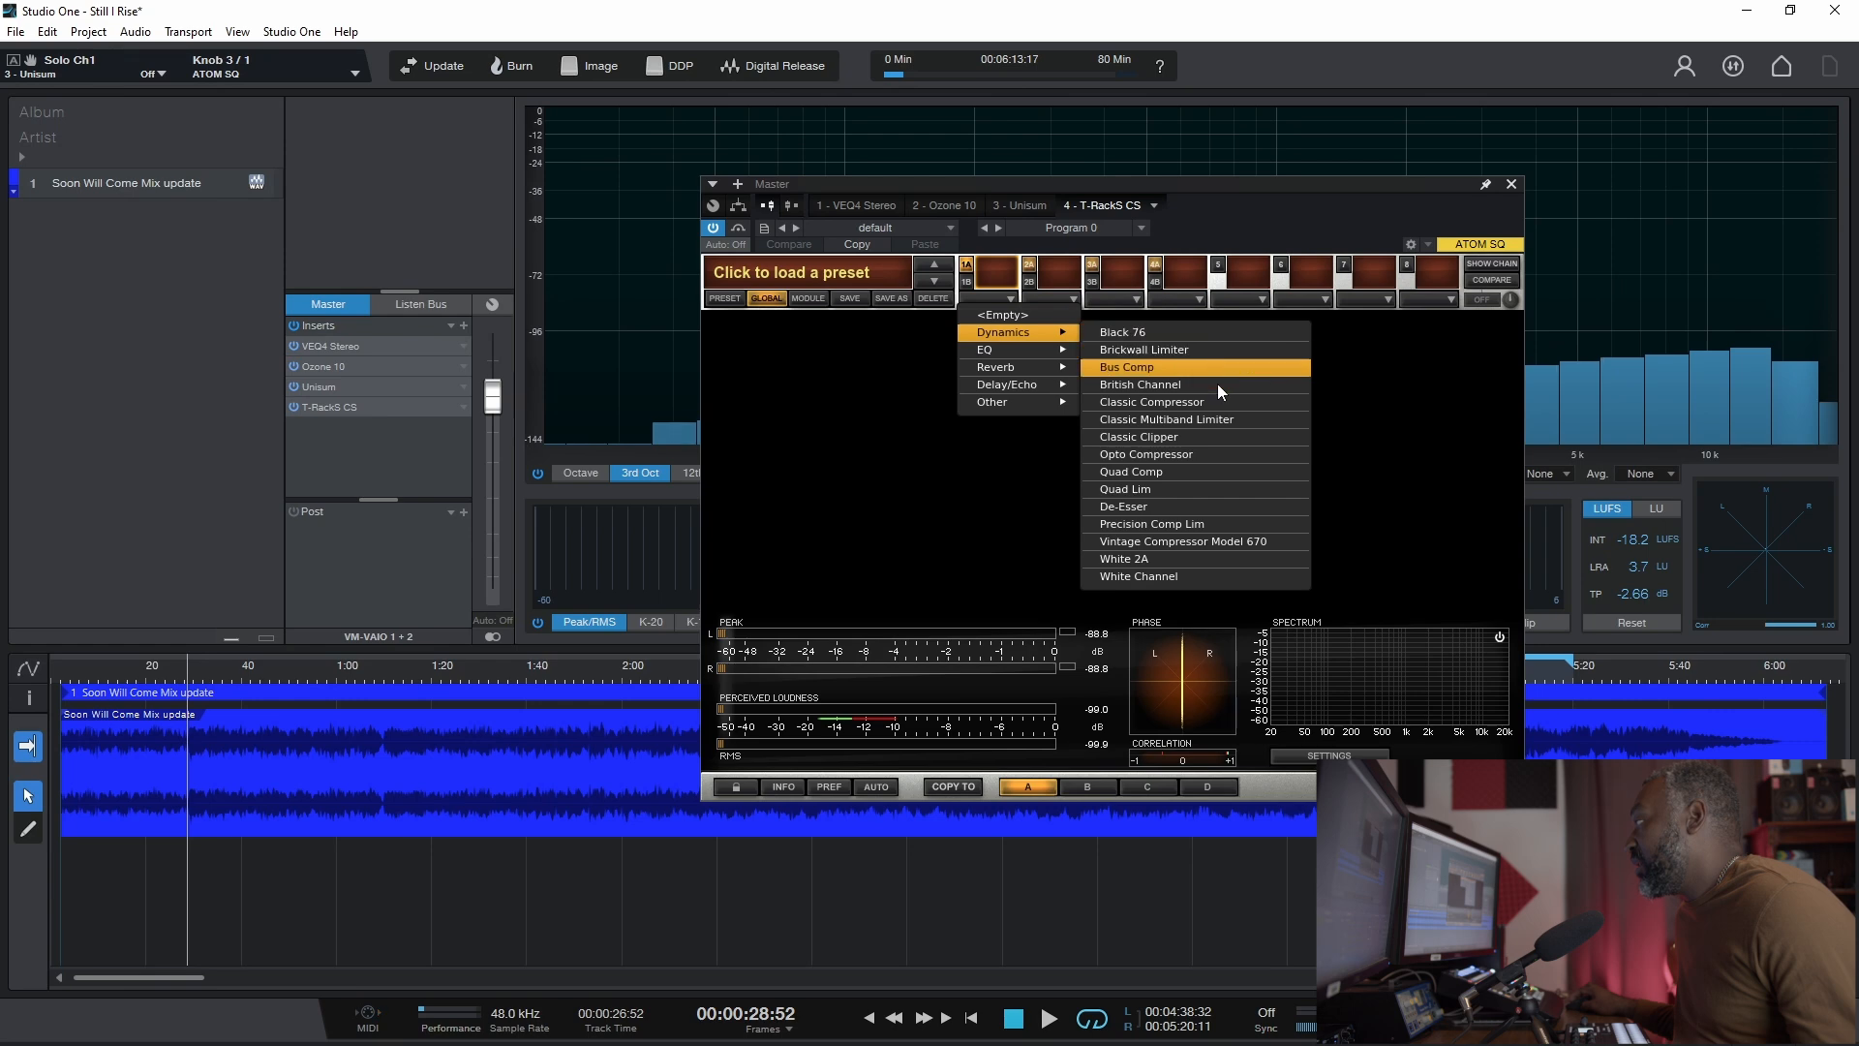
left_click(1179, 544)
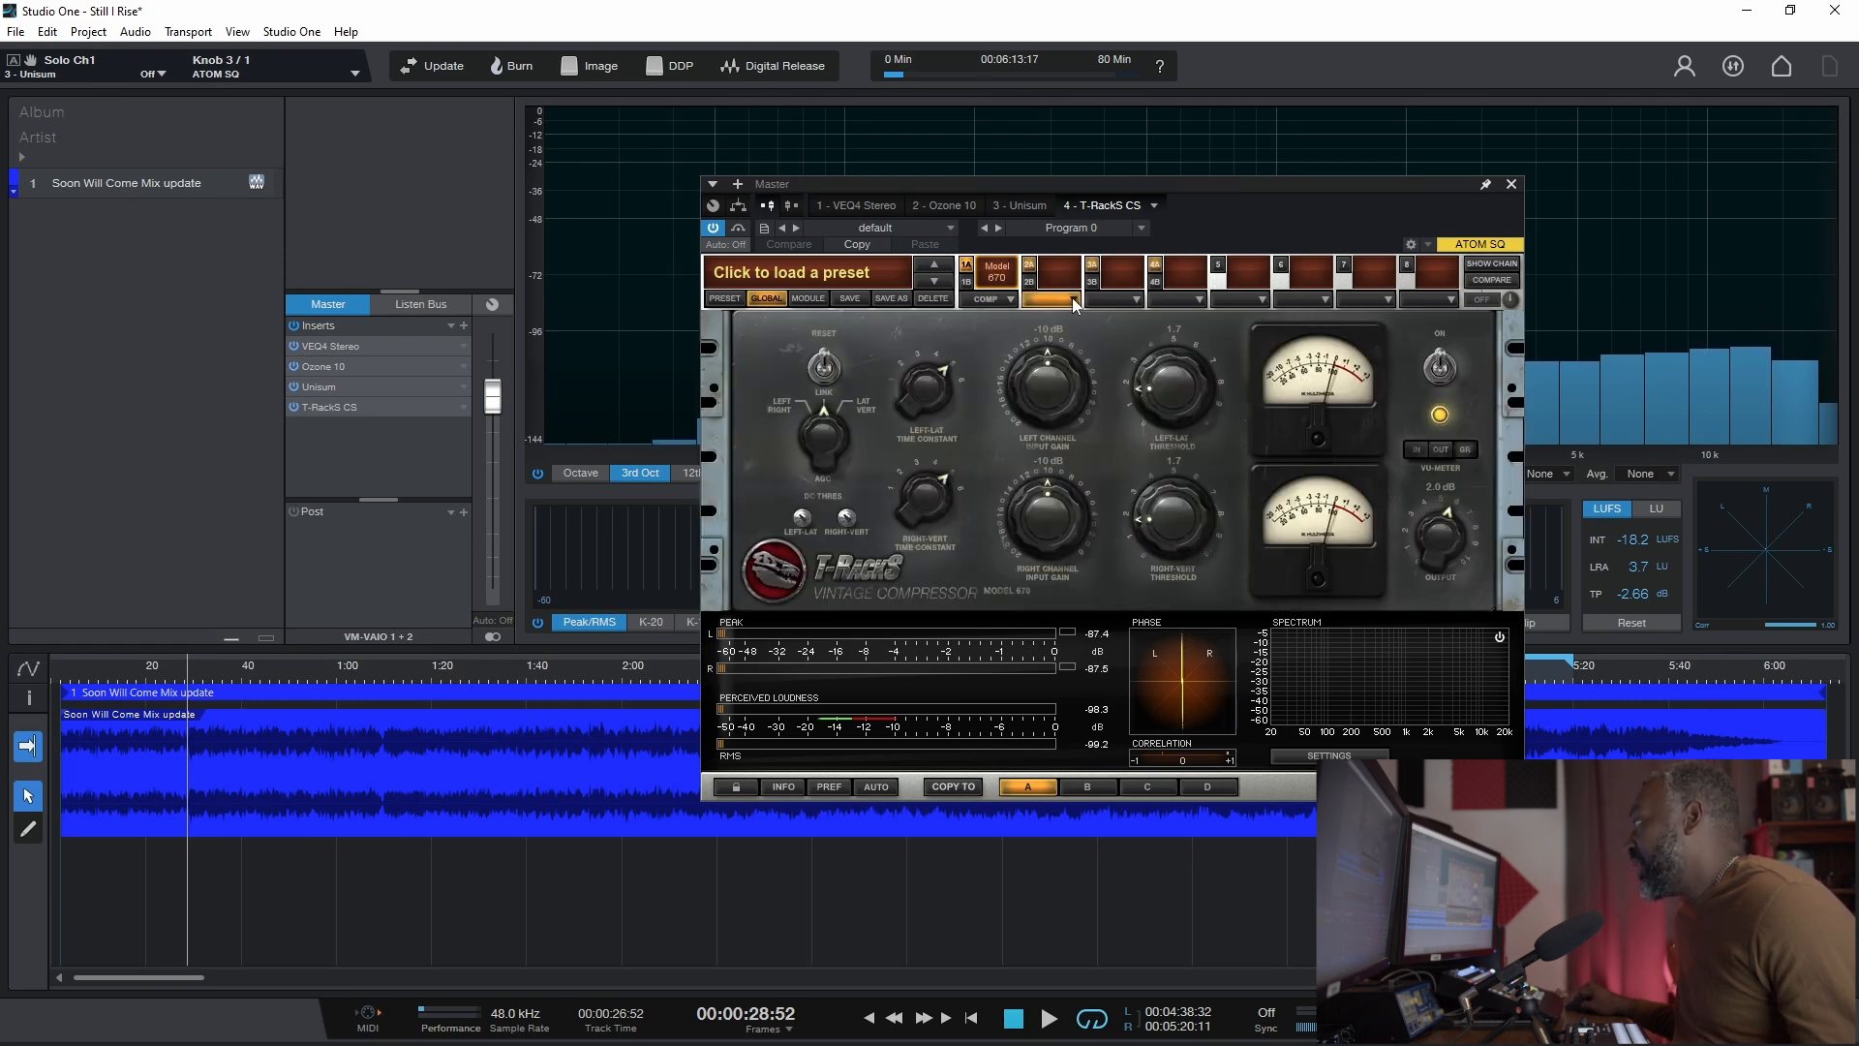
left_click(1072, 298)
mouse_move(1110, 341)
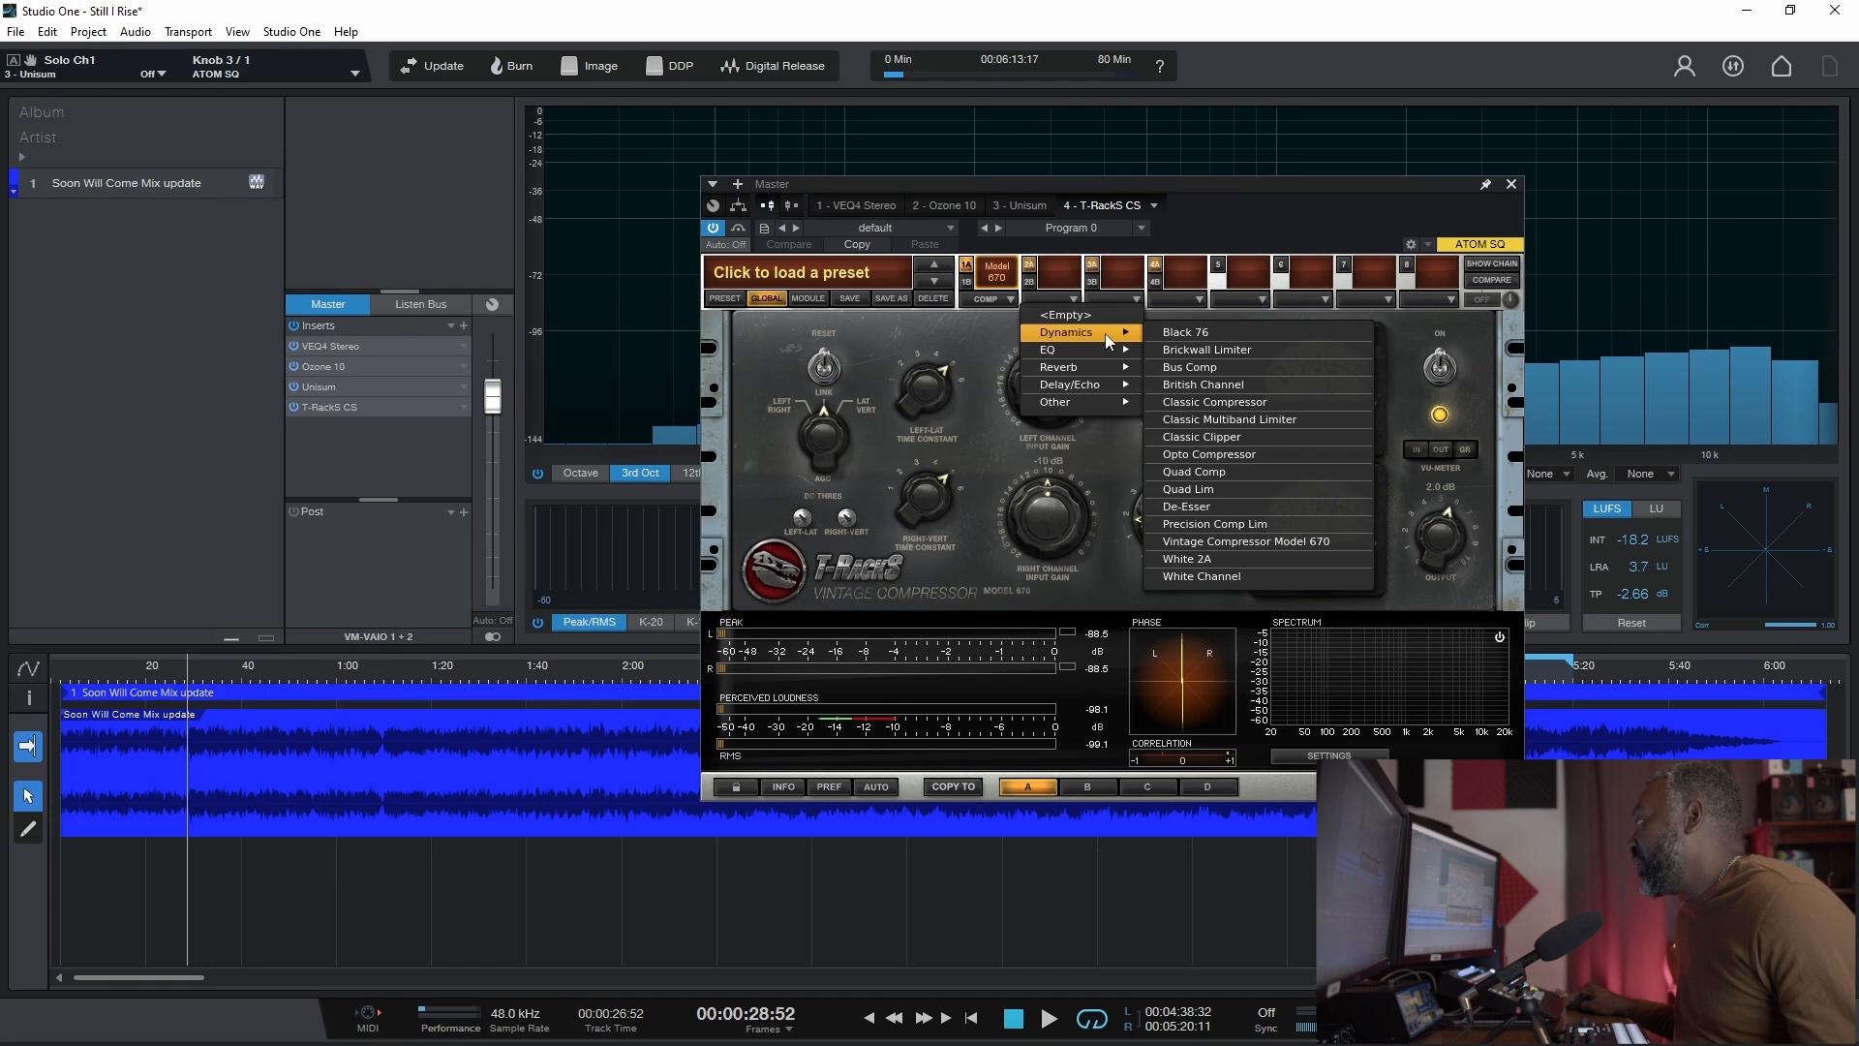
left_click(1203, 352)
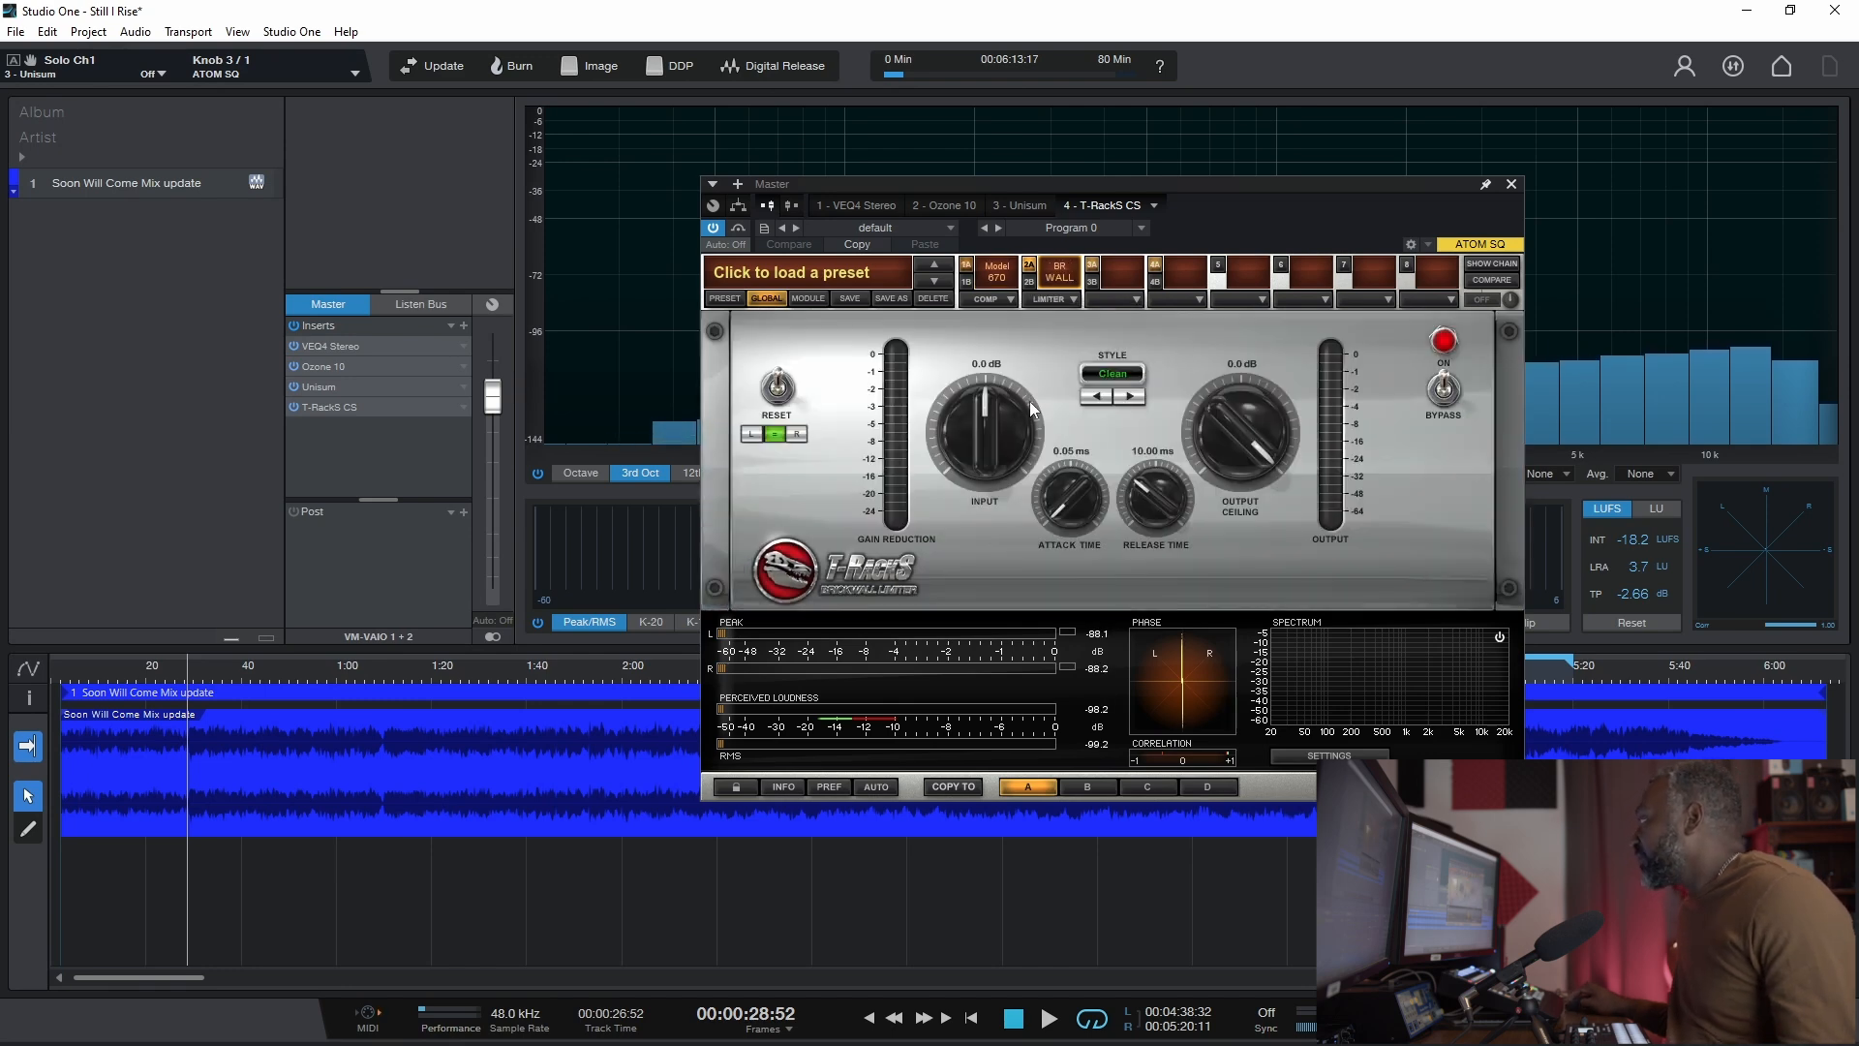
left_click_drag(955, 183, 1117, 164)
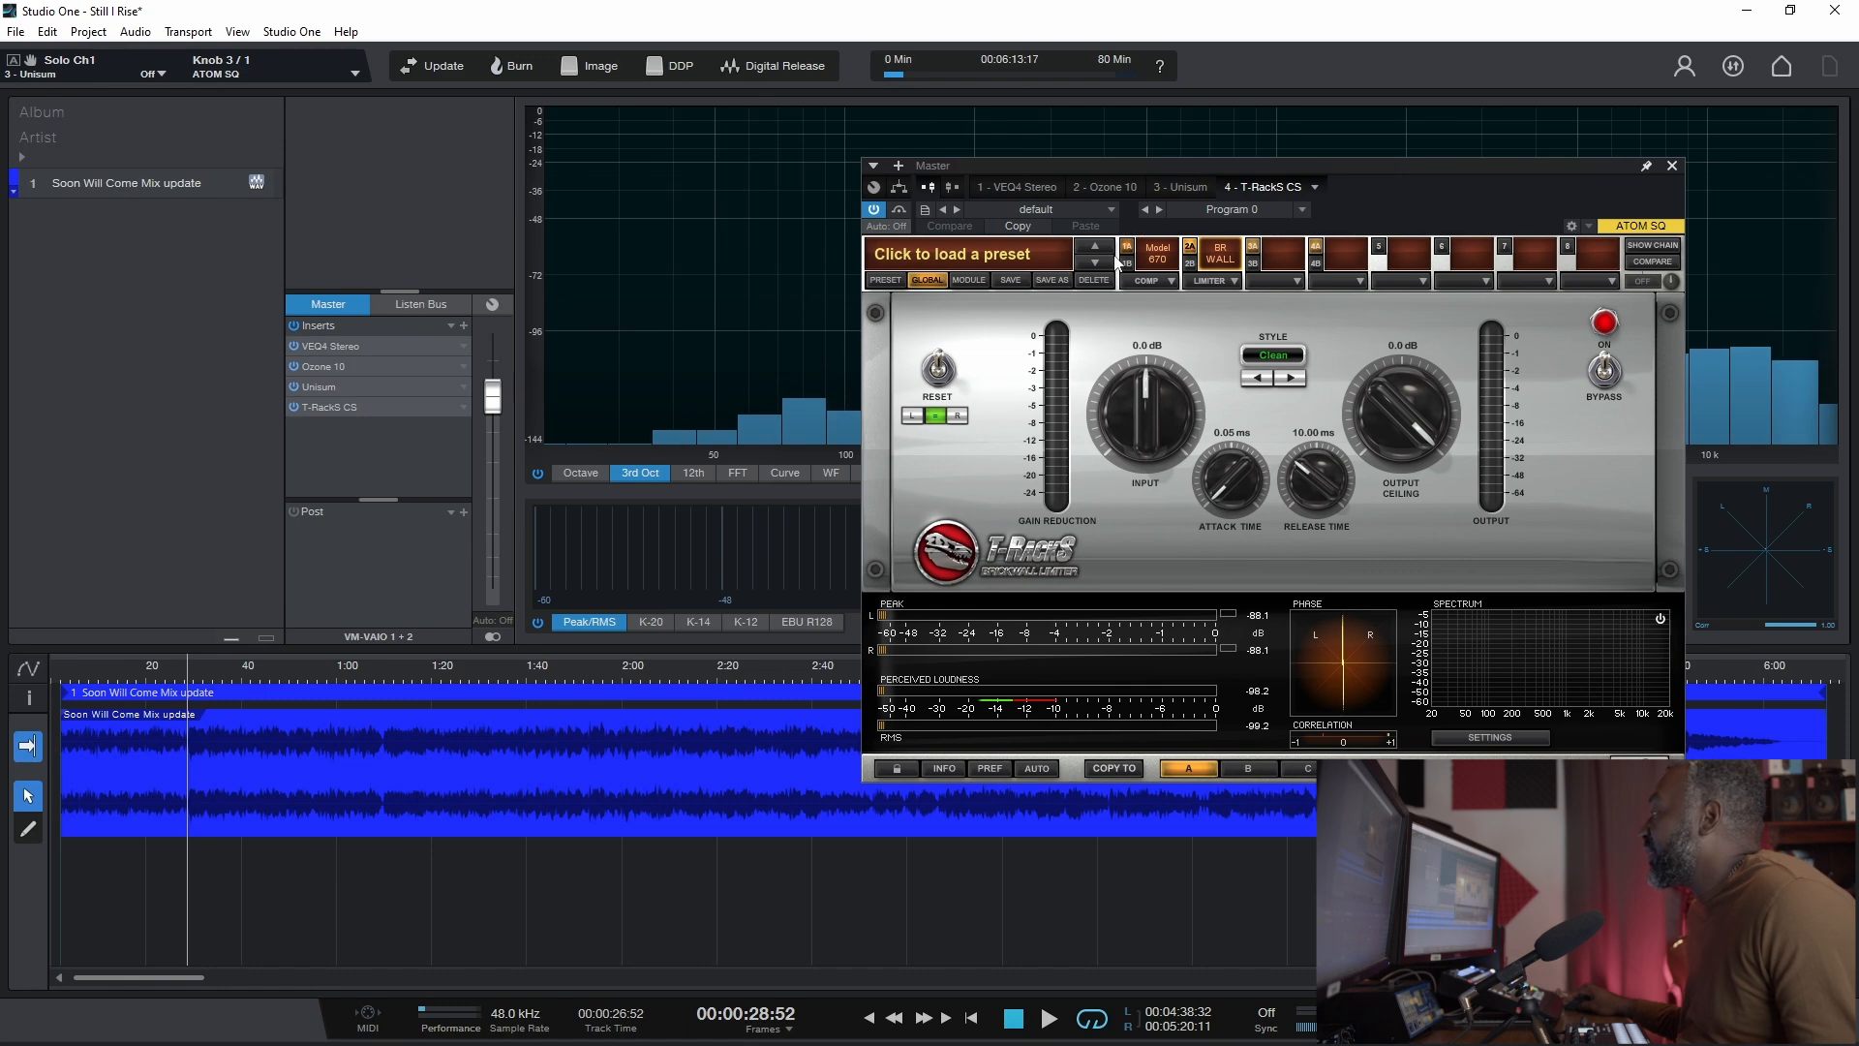
left_click(1160, 258)
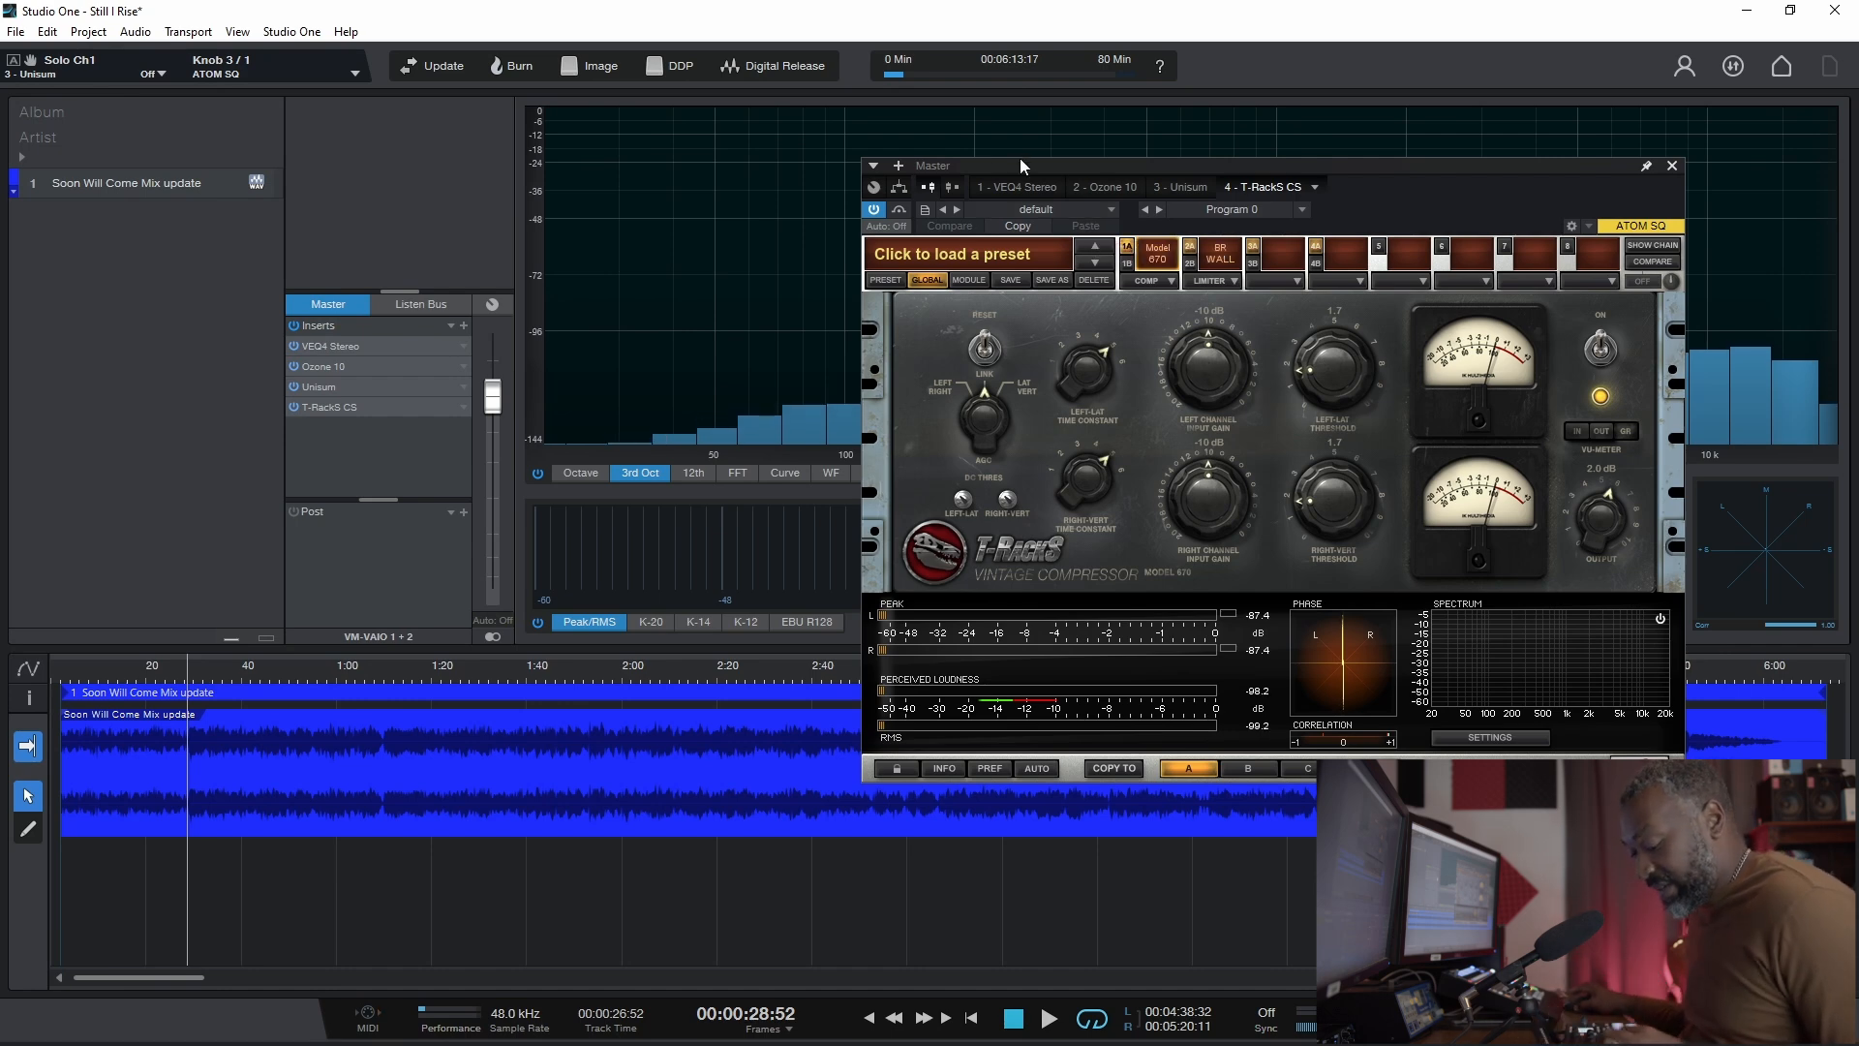
Step: Play the track from near its start and watch the T-RackS meters and the spectrum, keeping the plug-in window clear of the analyzer
left_click(64, 677)
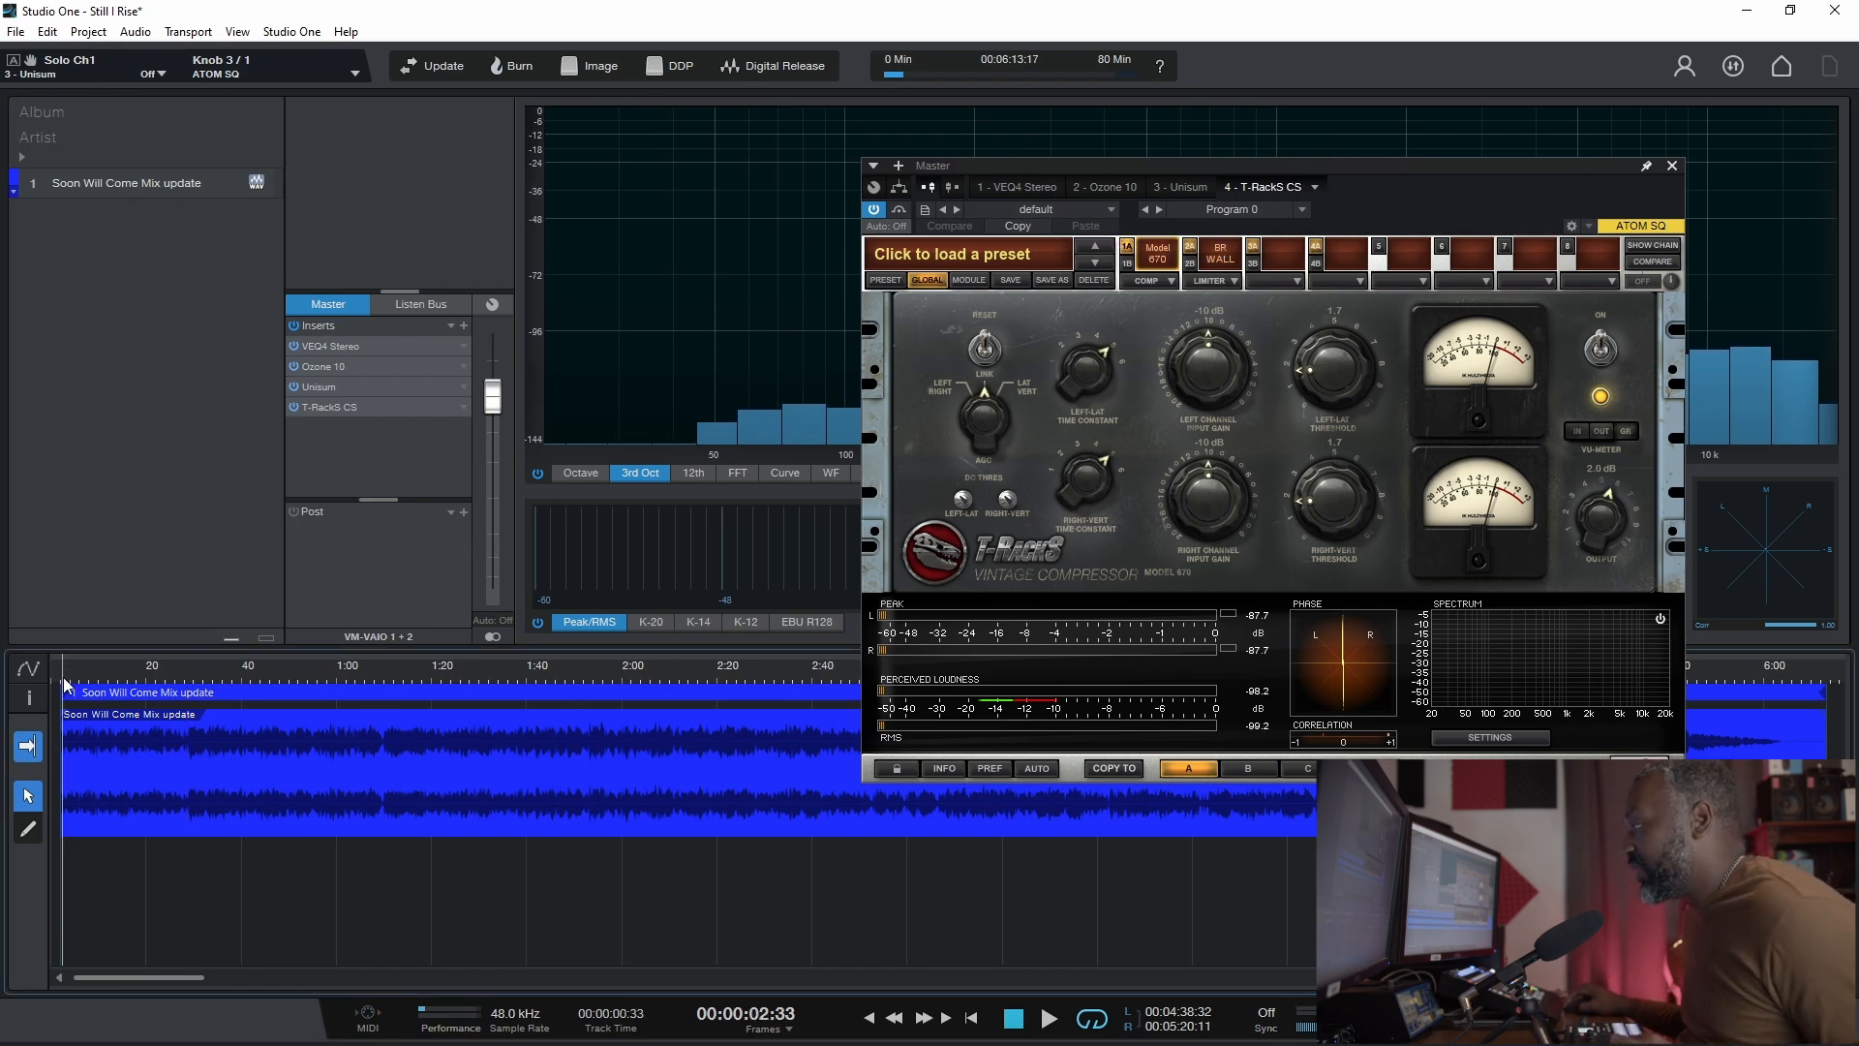
key("space")
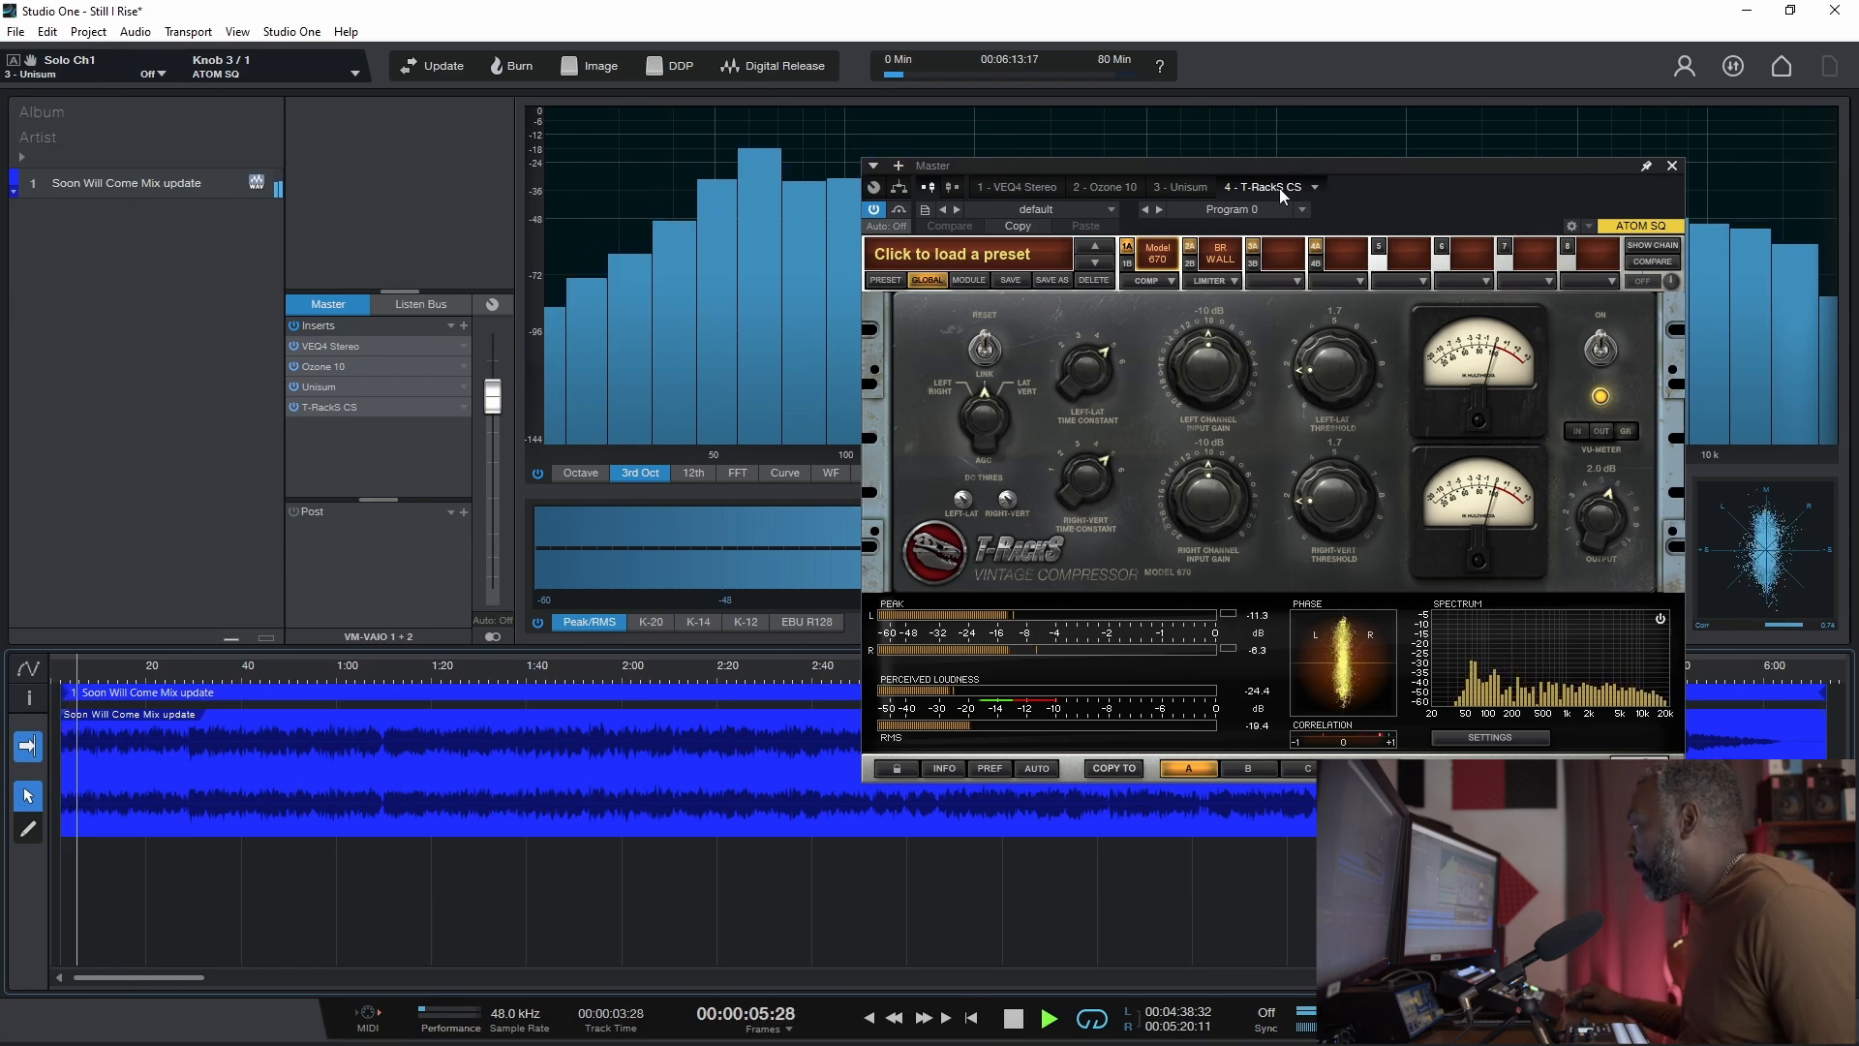
left_click_drag(1263, 174, 648, 243)
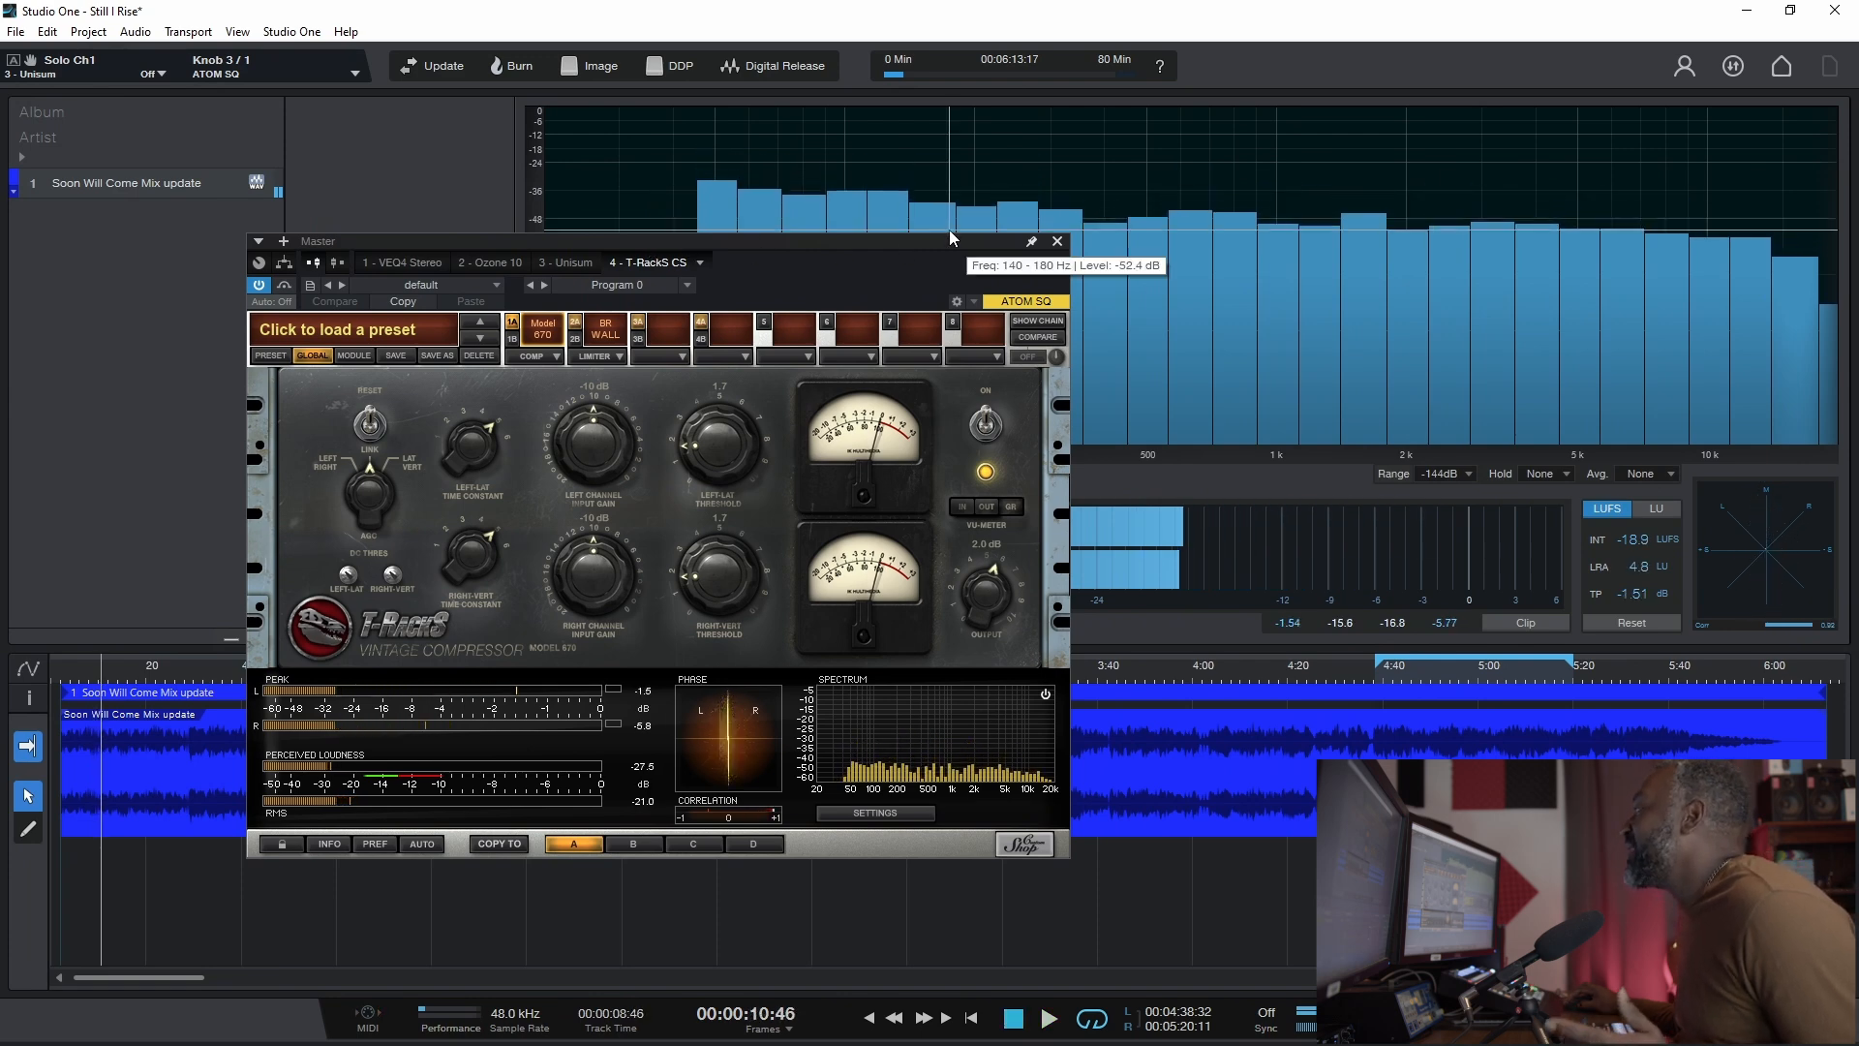
left_click_drag(897, 246, 1432, 411)
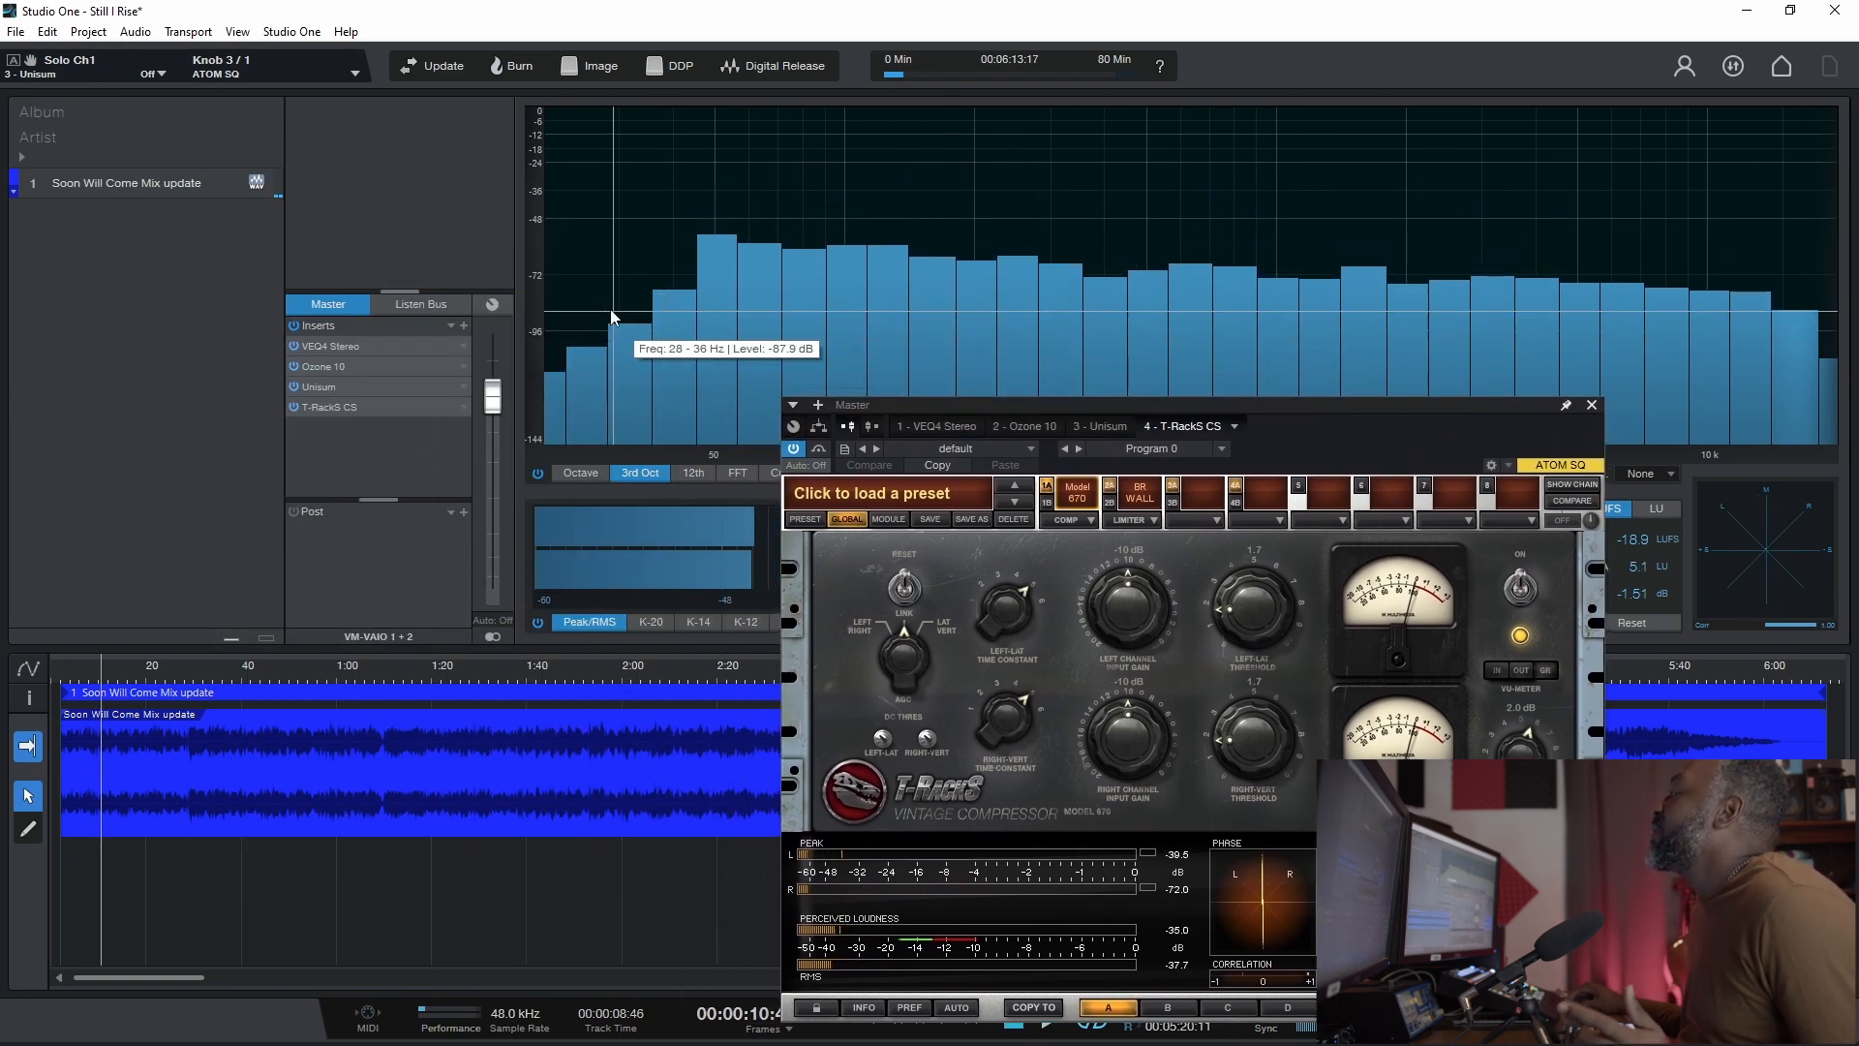
Step: Insert the PuigTec EQP1A Stereo equalizer after T-RackS CS on the master inserts
left_click(464, 326)
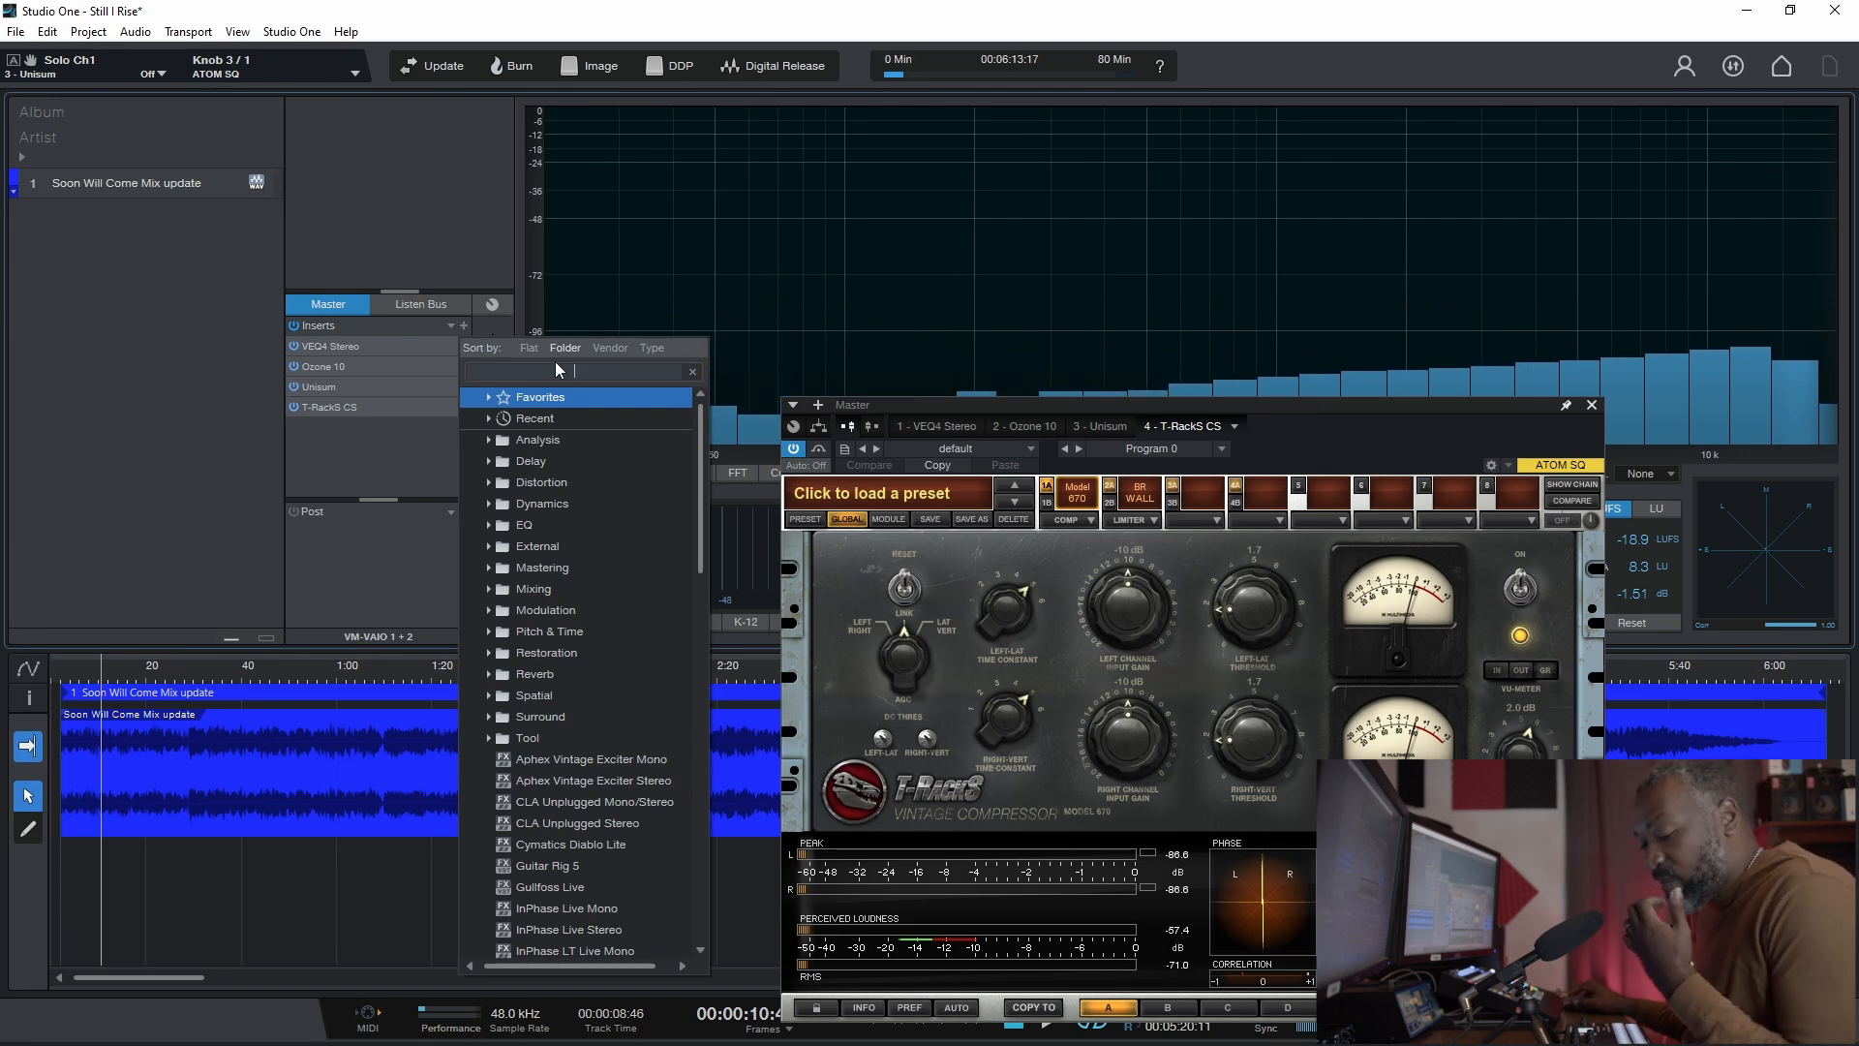
type("p")
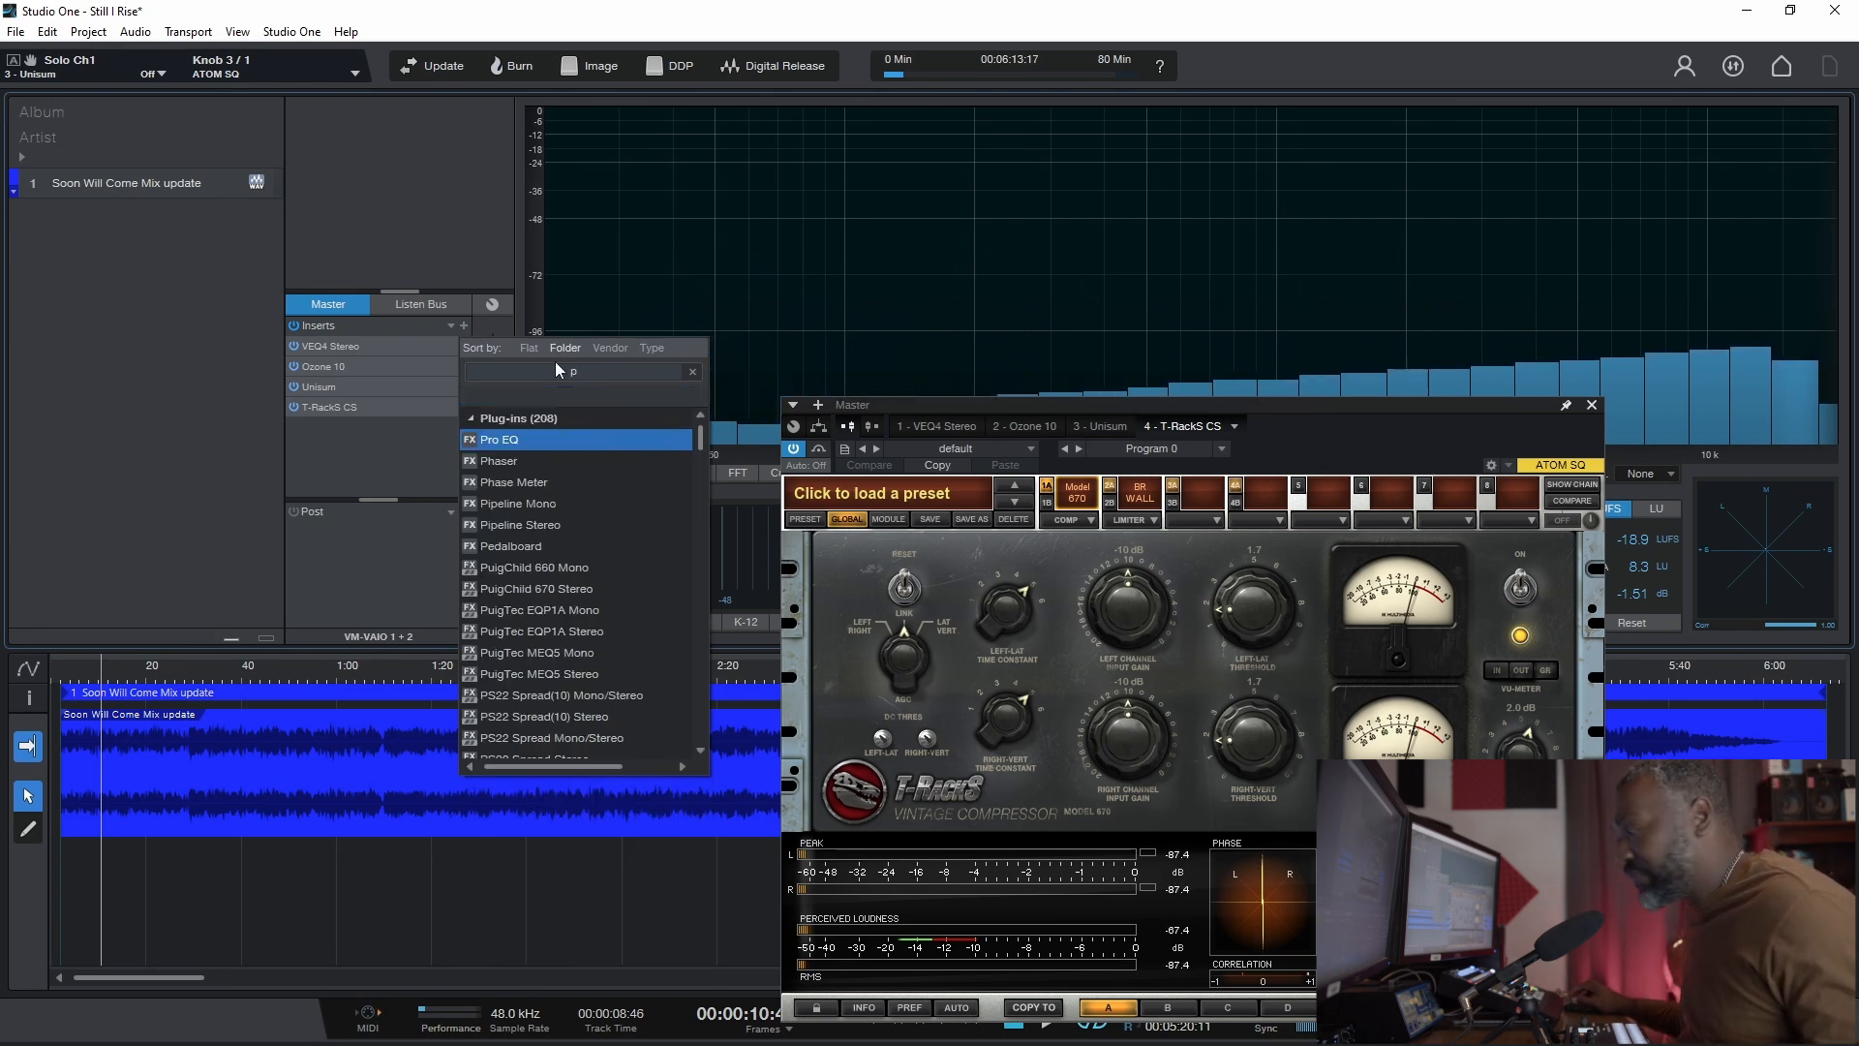
type("ui")
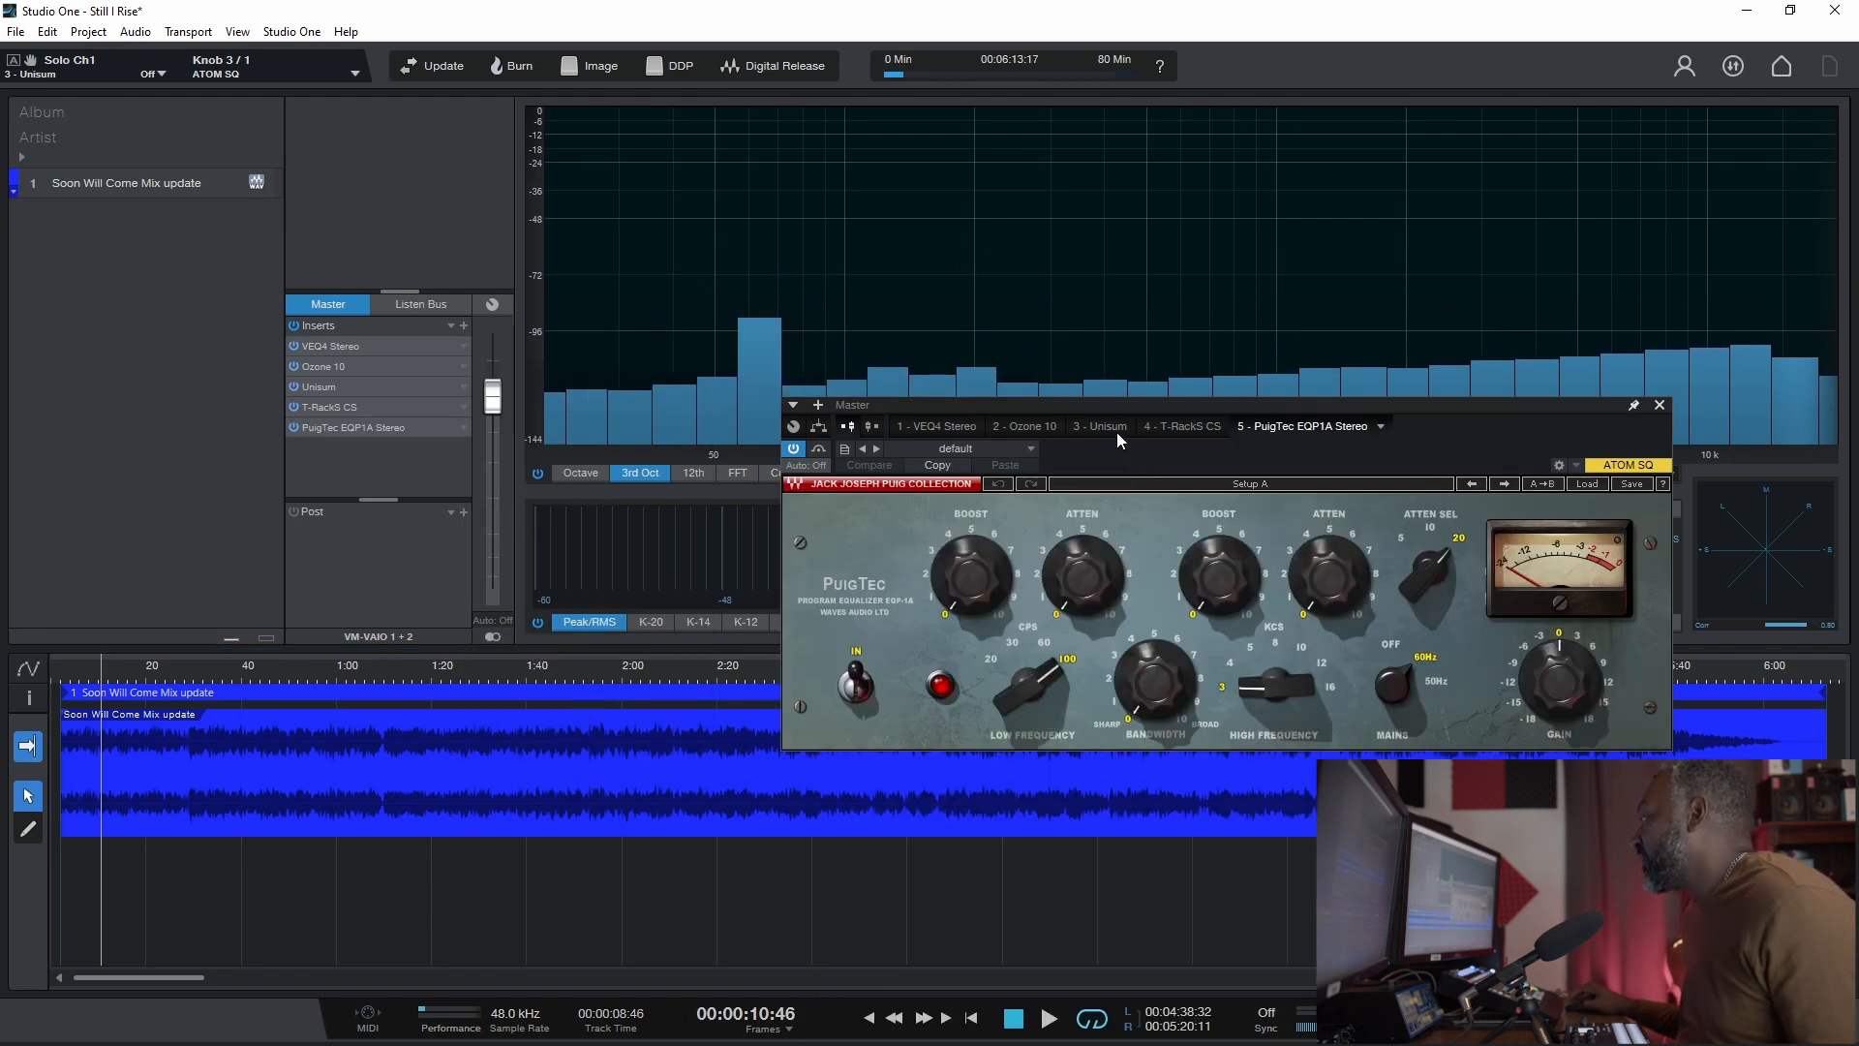
left_click_drag(1212, 399, 1159, 292)
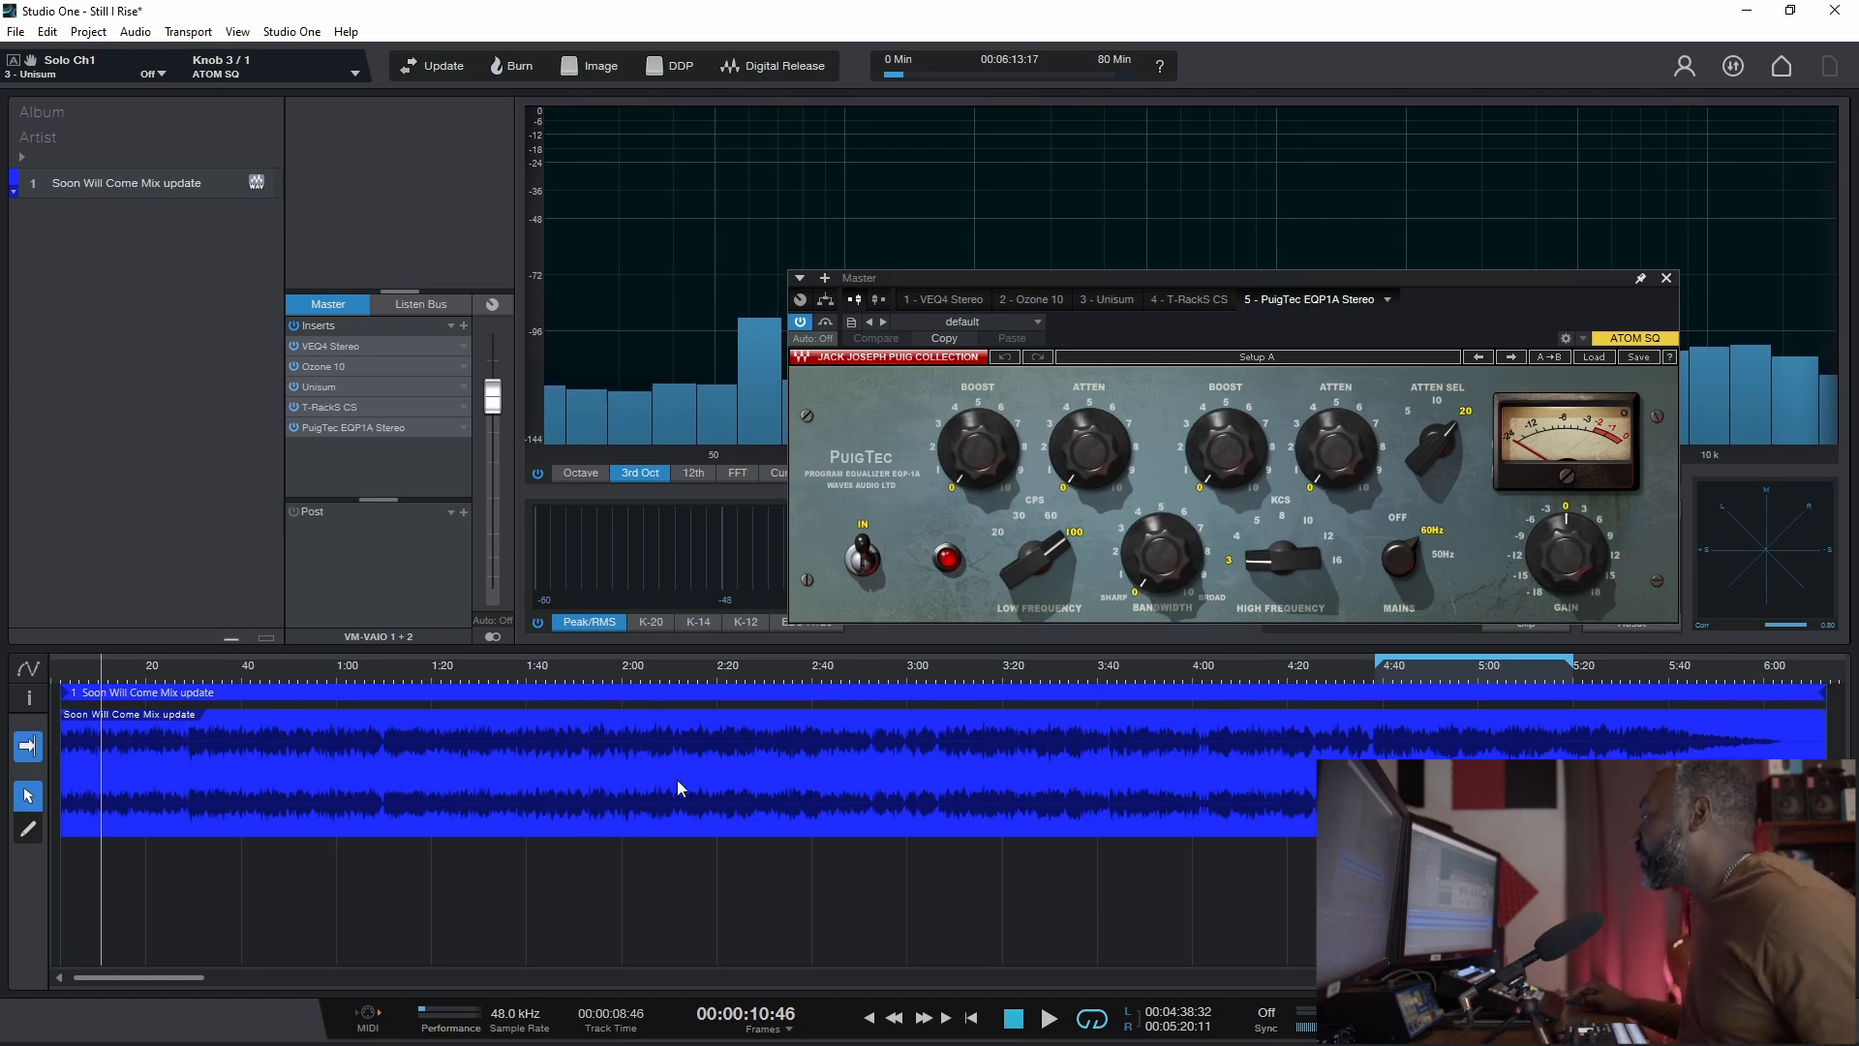
Step: Play the opening of the track and compare it with the PuigTec equalizer bypassed and active, leaving it active
key("space")
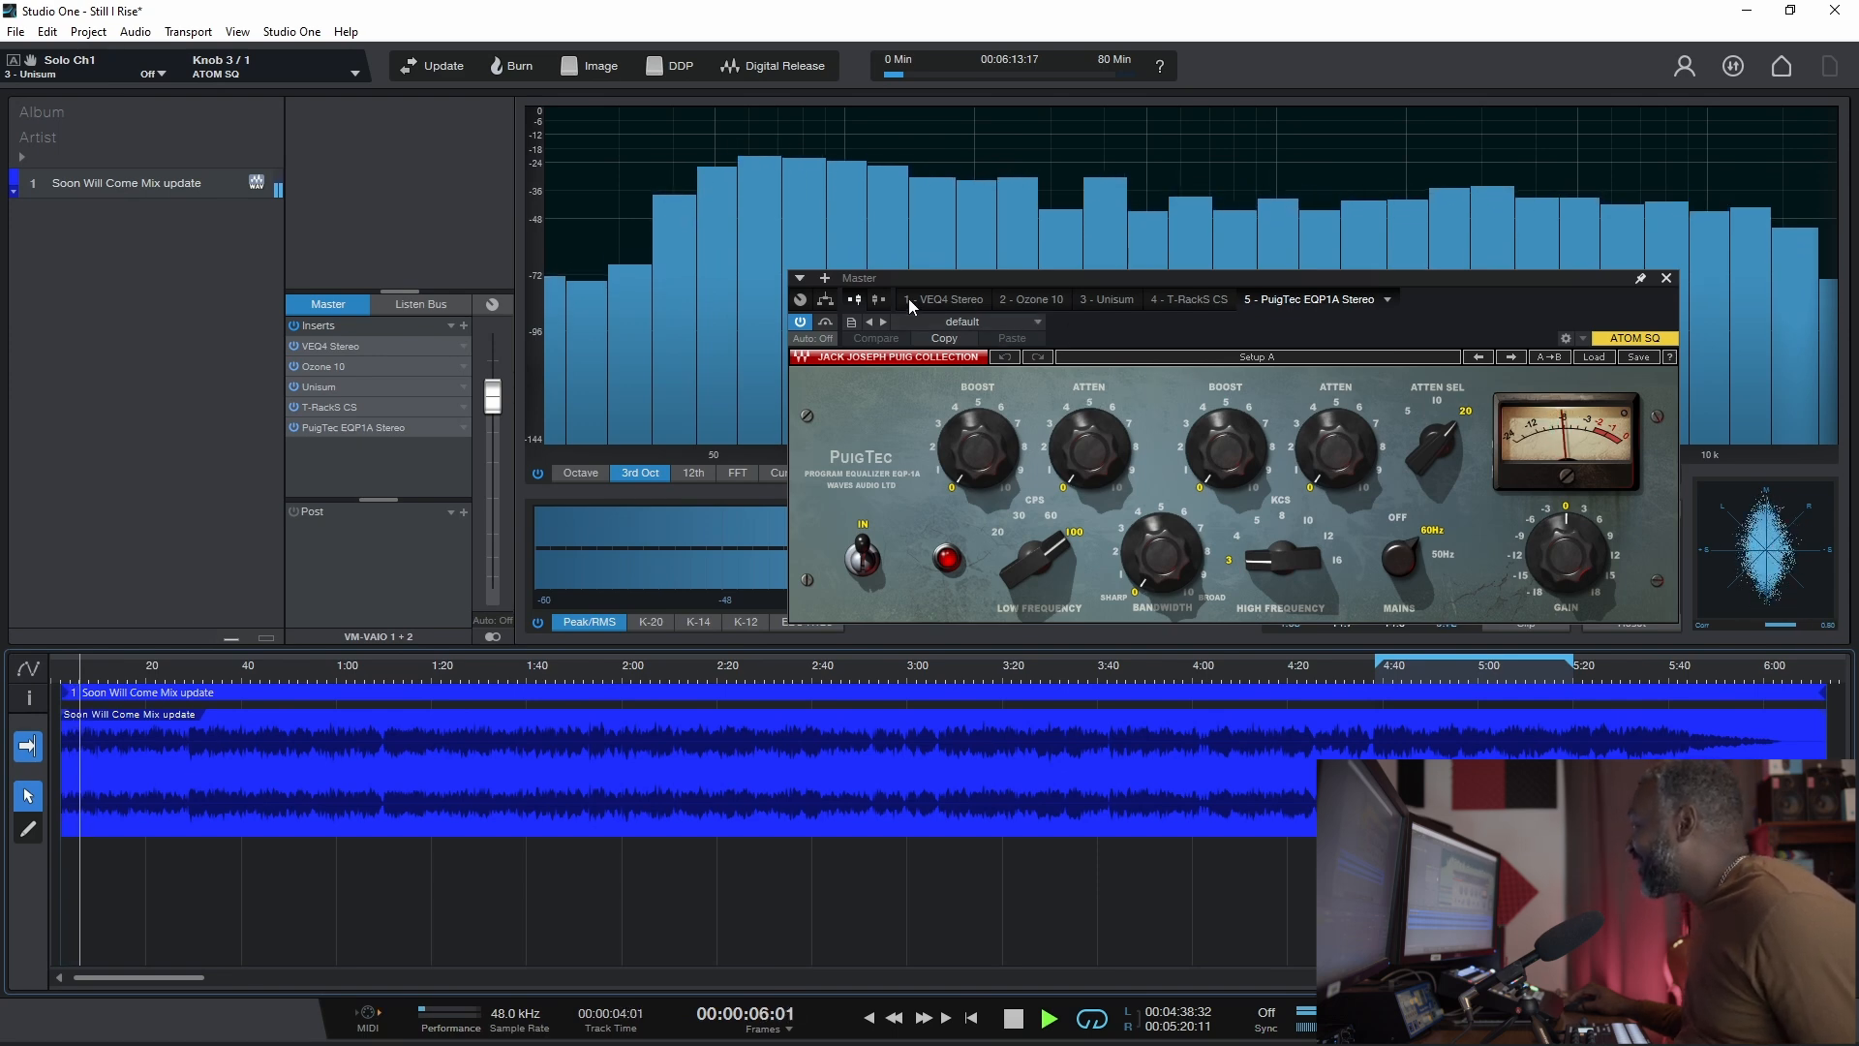
left_click(799, 322)
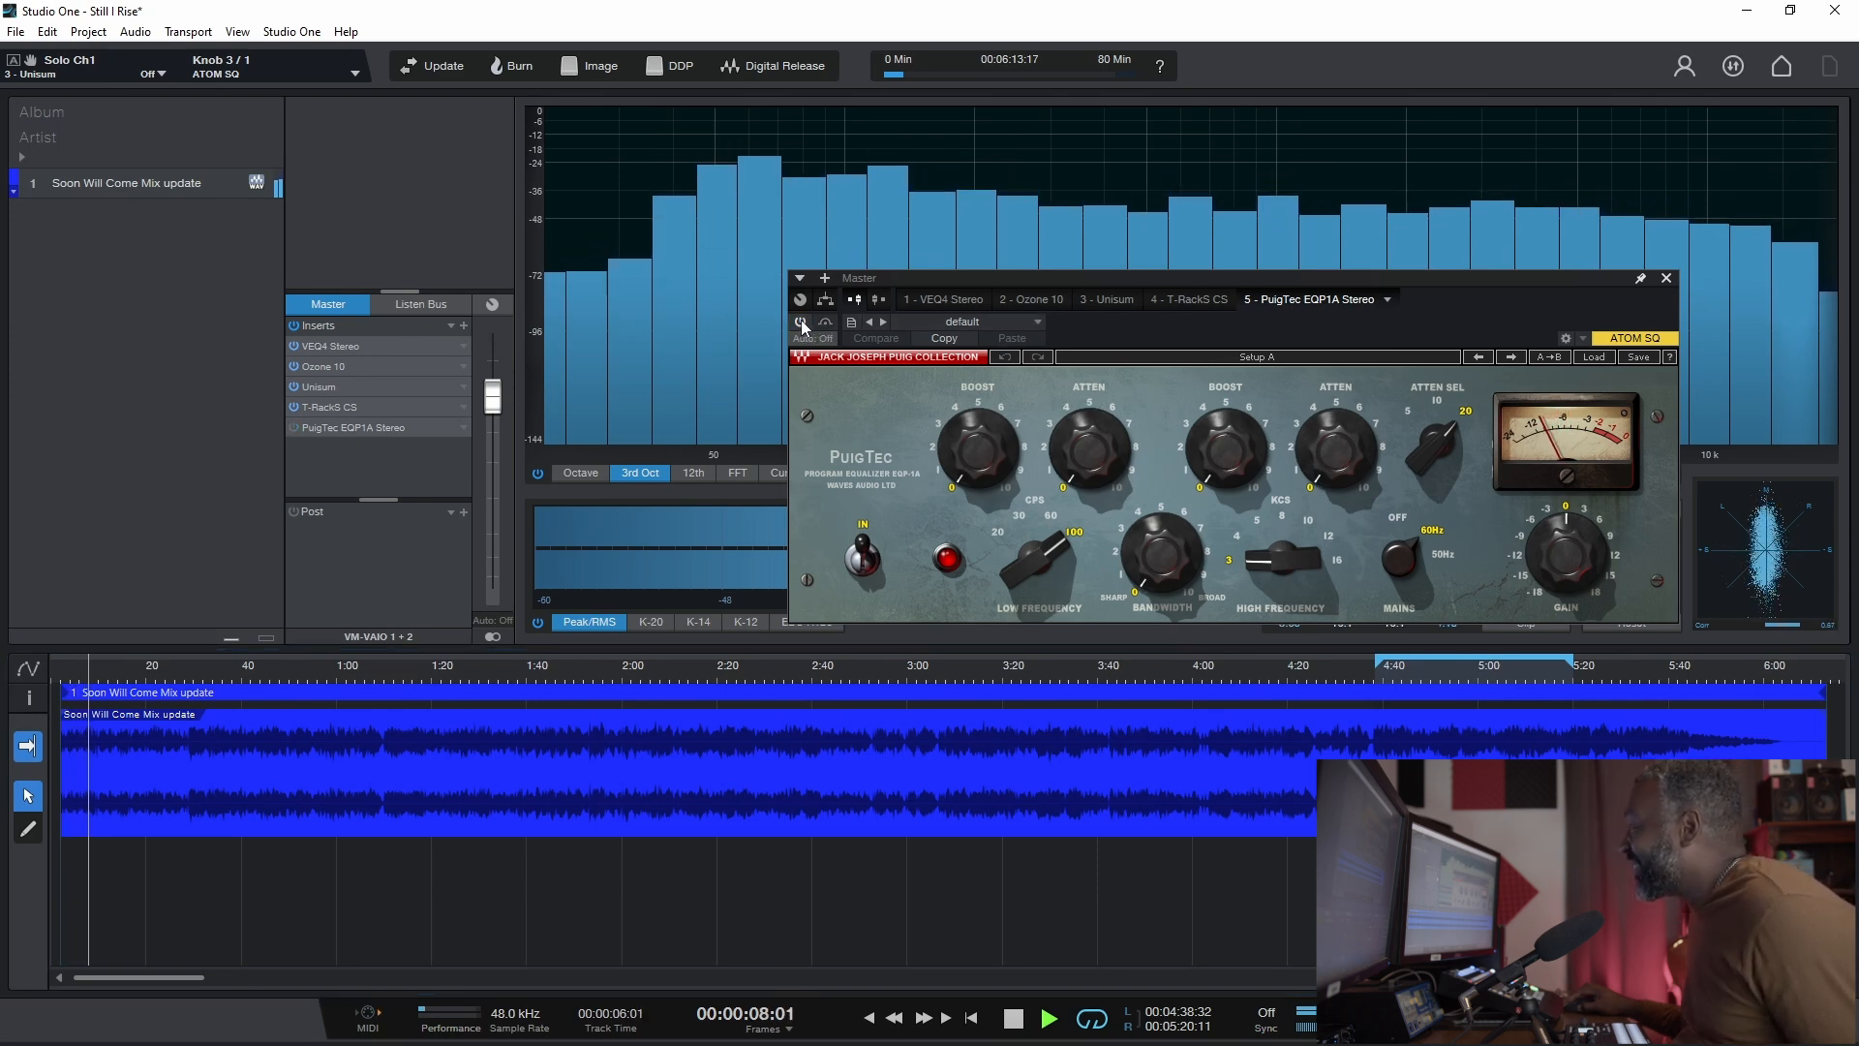
left_click(800, 321)
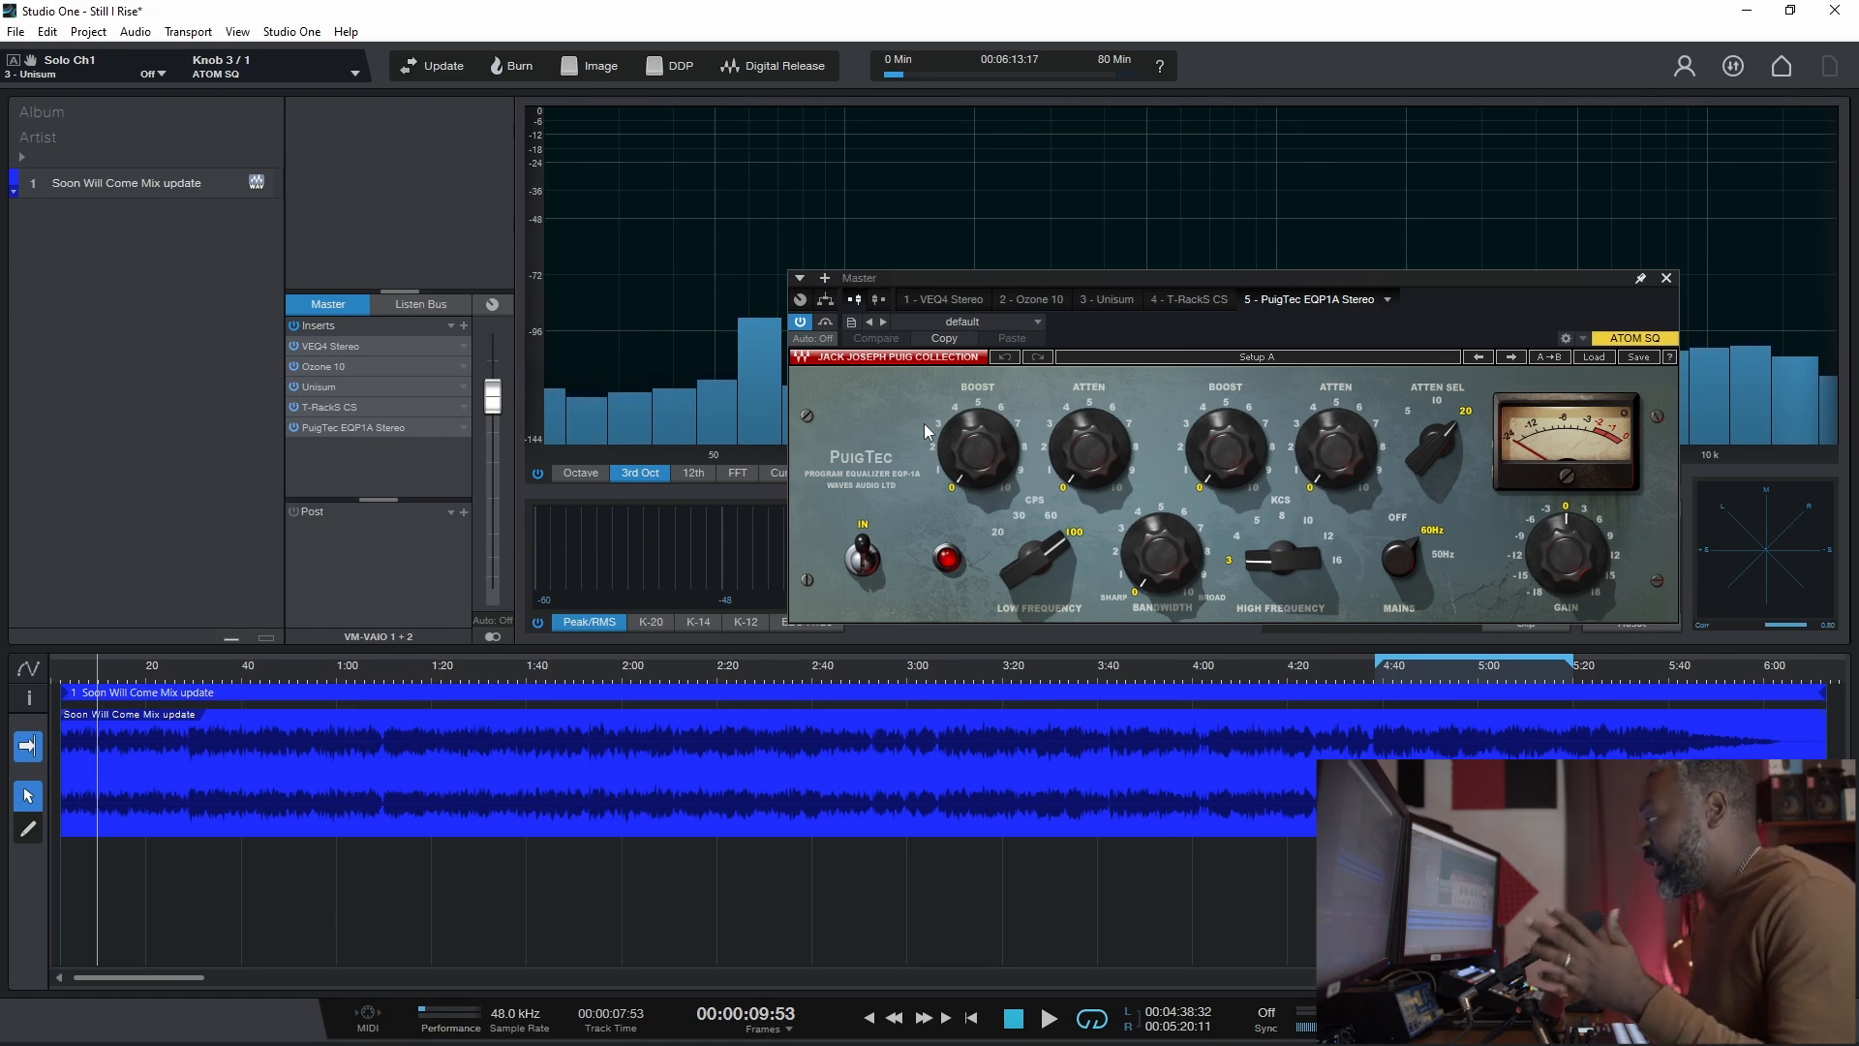
Step: During playback, compare the PuigTec high-frequency attenuation selector at 10 and 20 kHz, leaving it at 20 kHz
key("space")
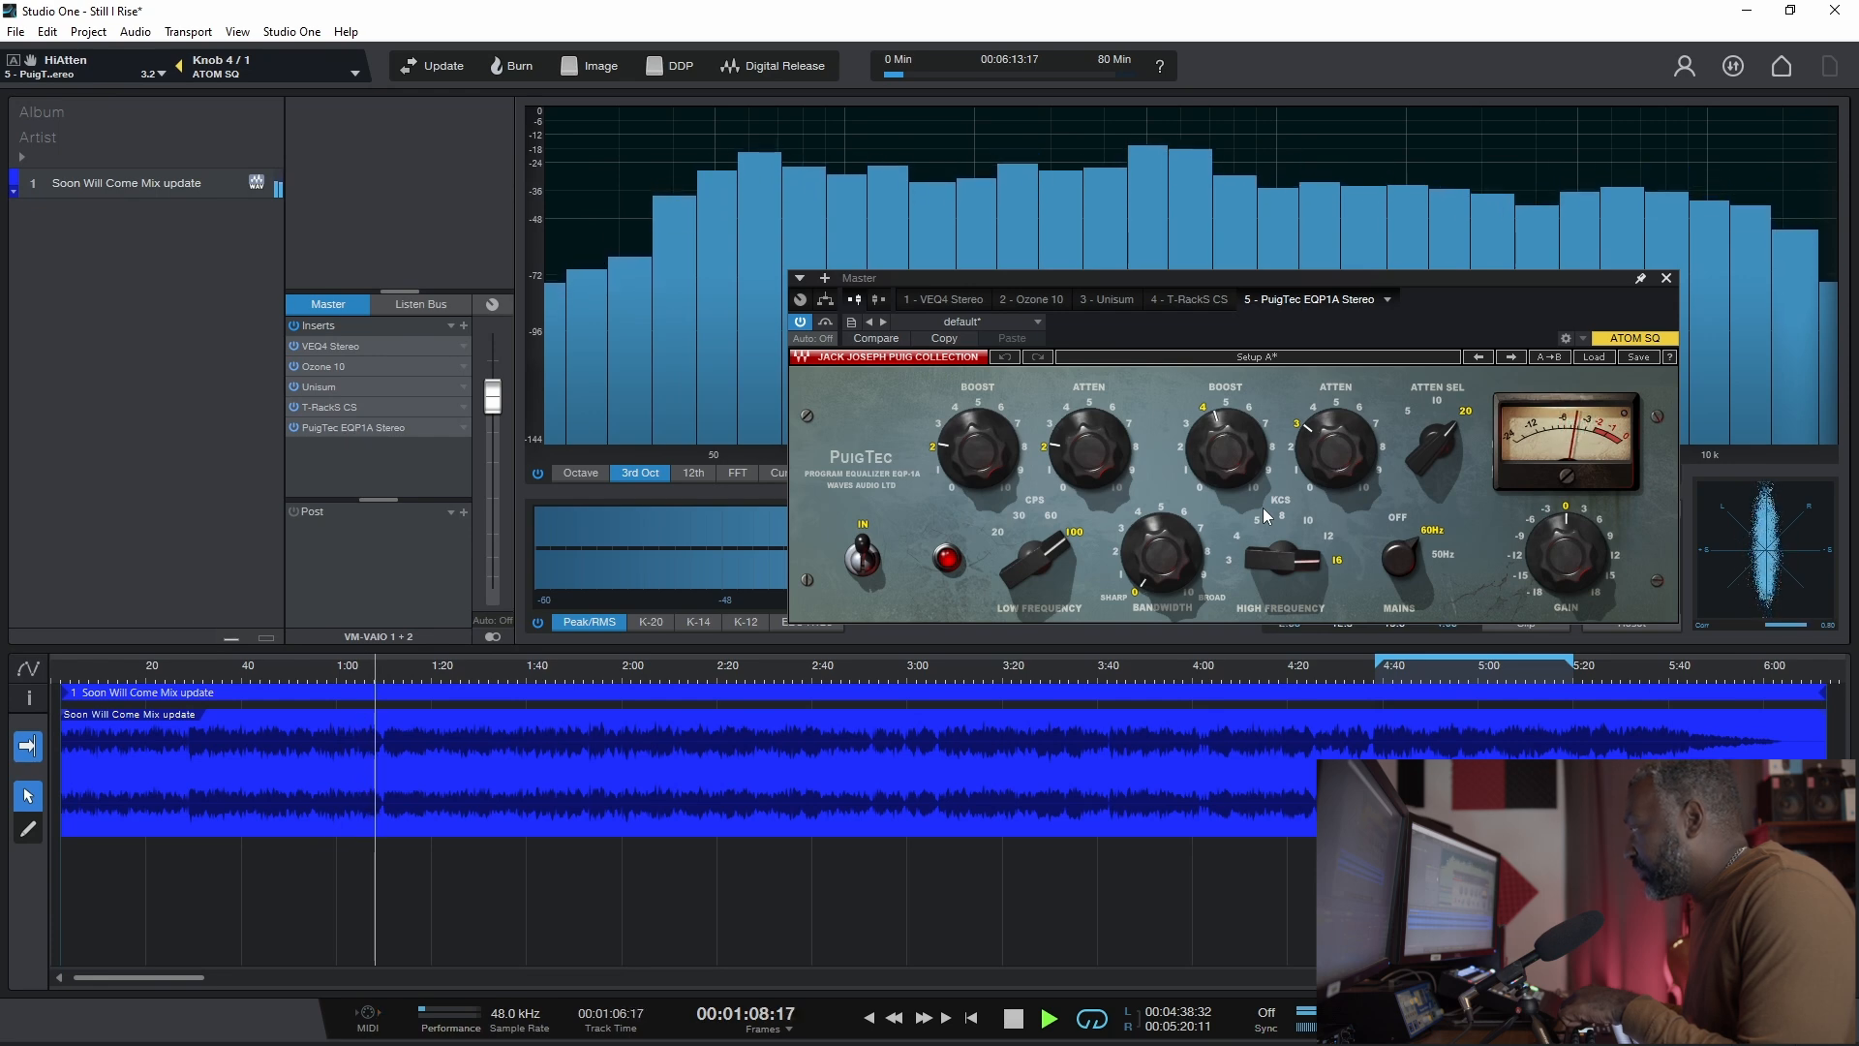
left_click_drag(1443, 473, 1445, 490)
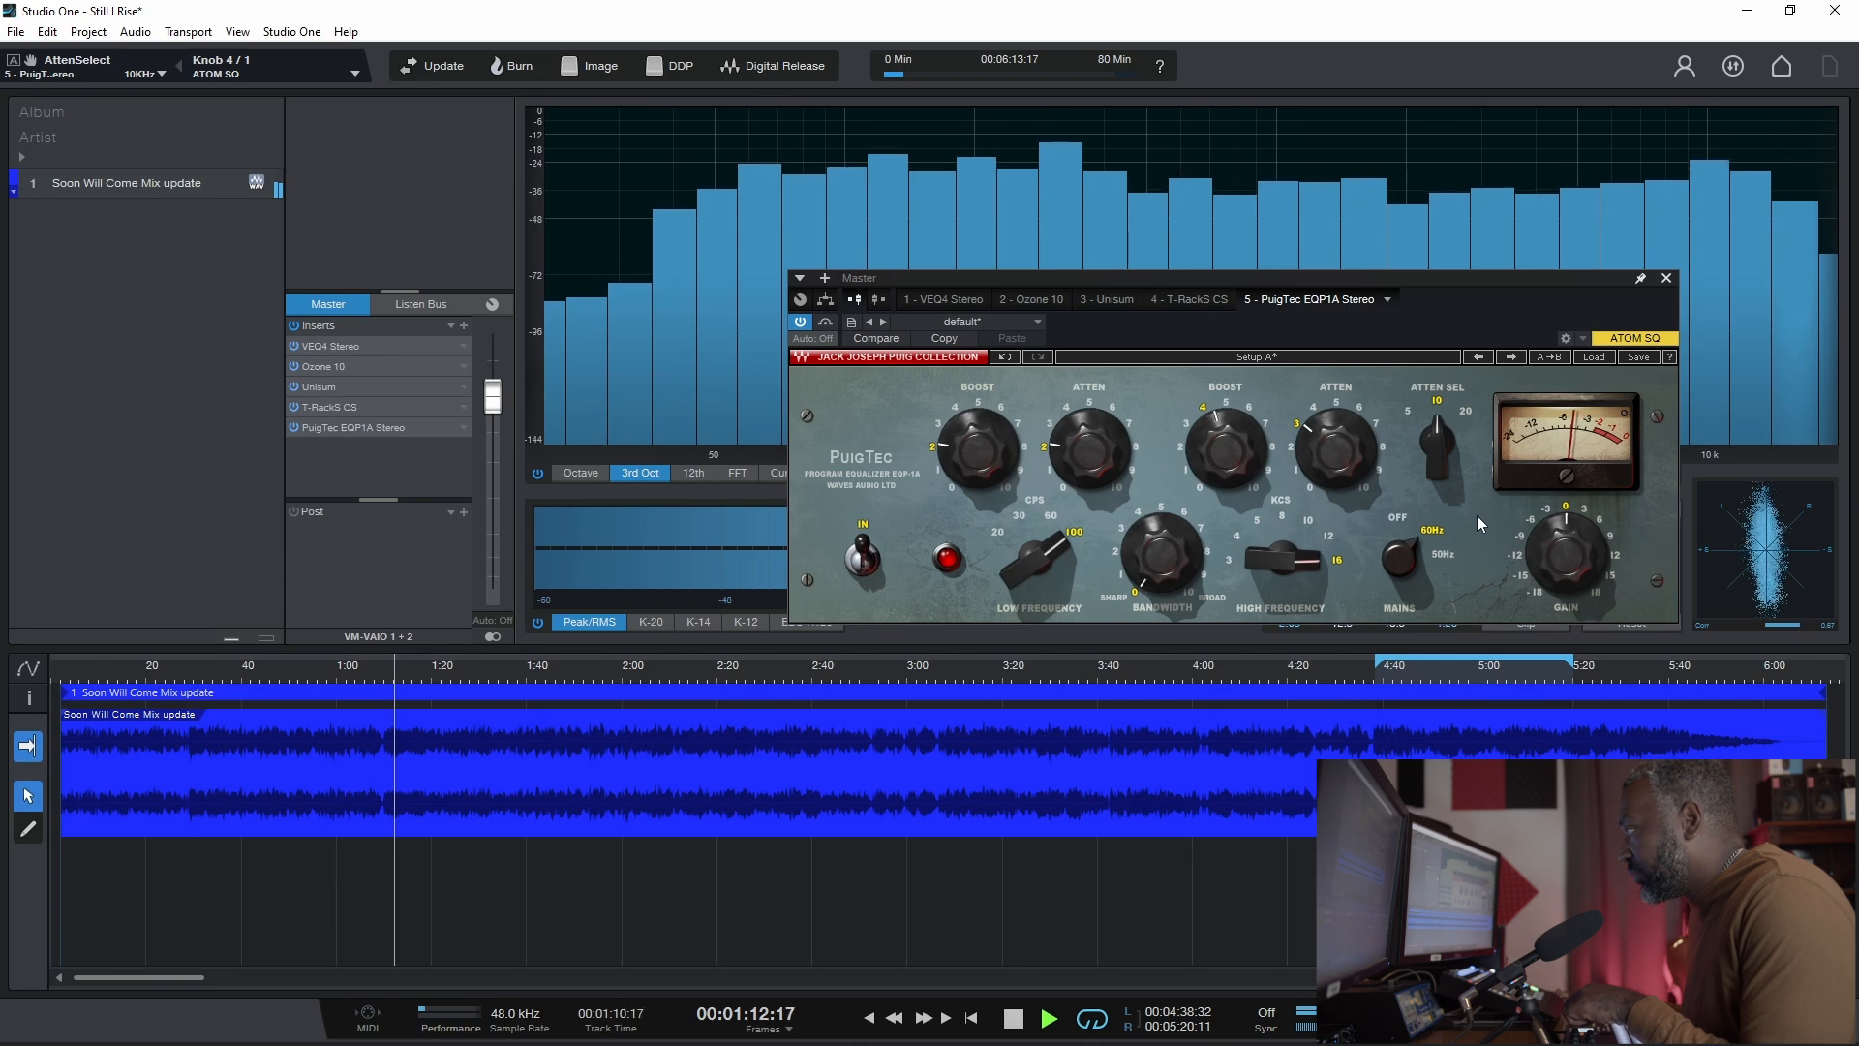
left_click(1467, 409)
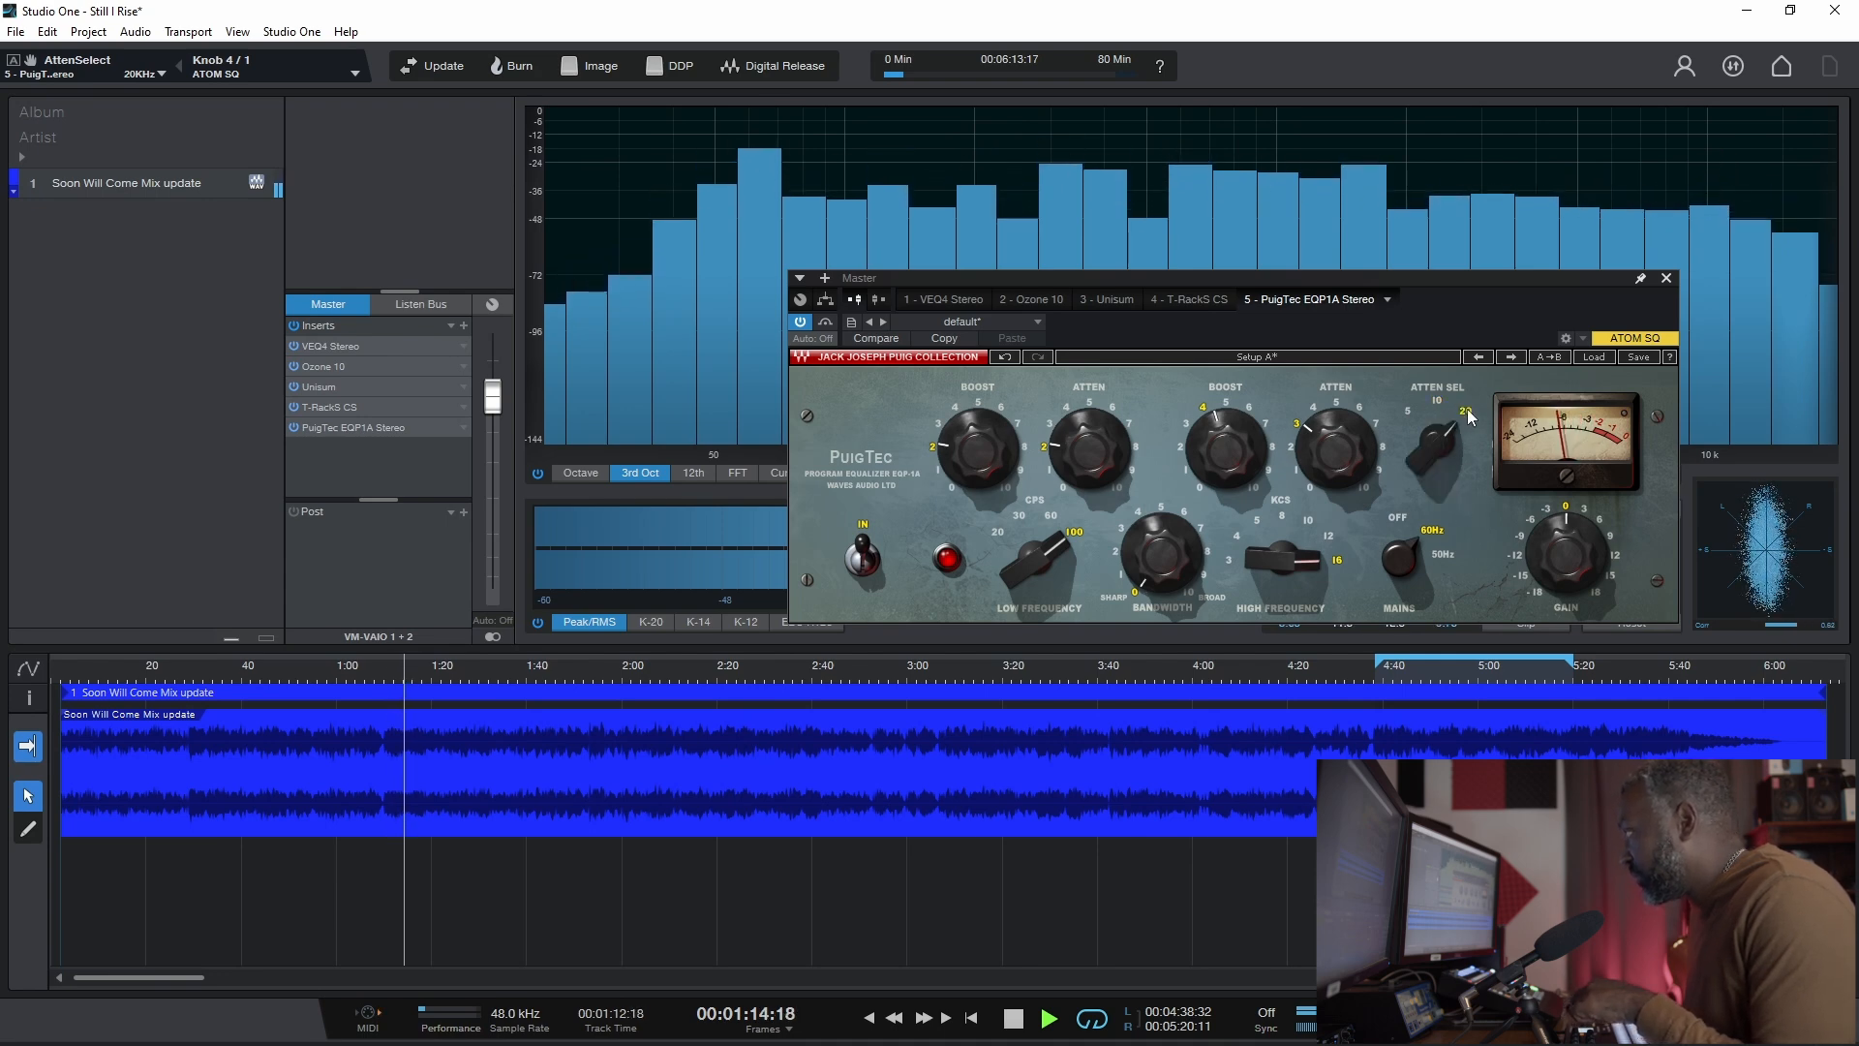
left_click(1439, 401)
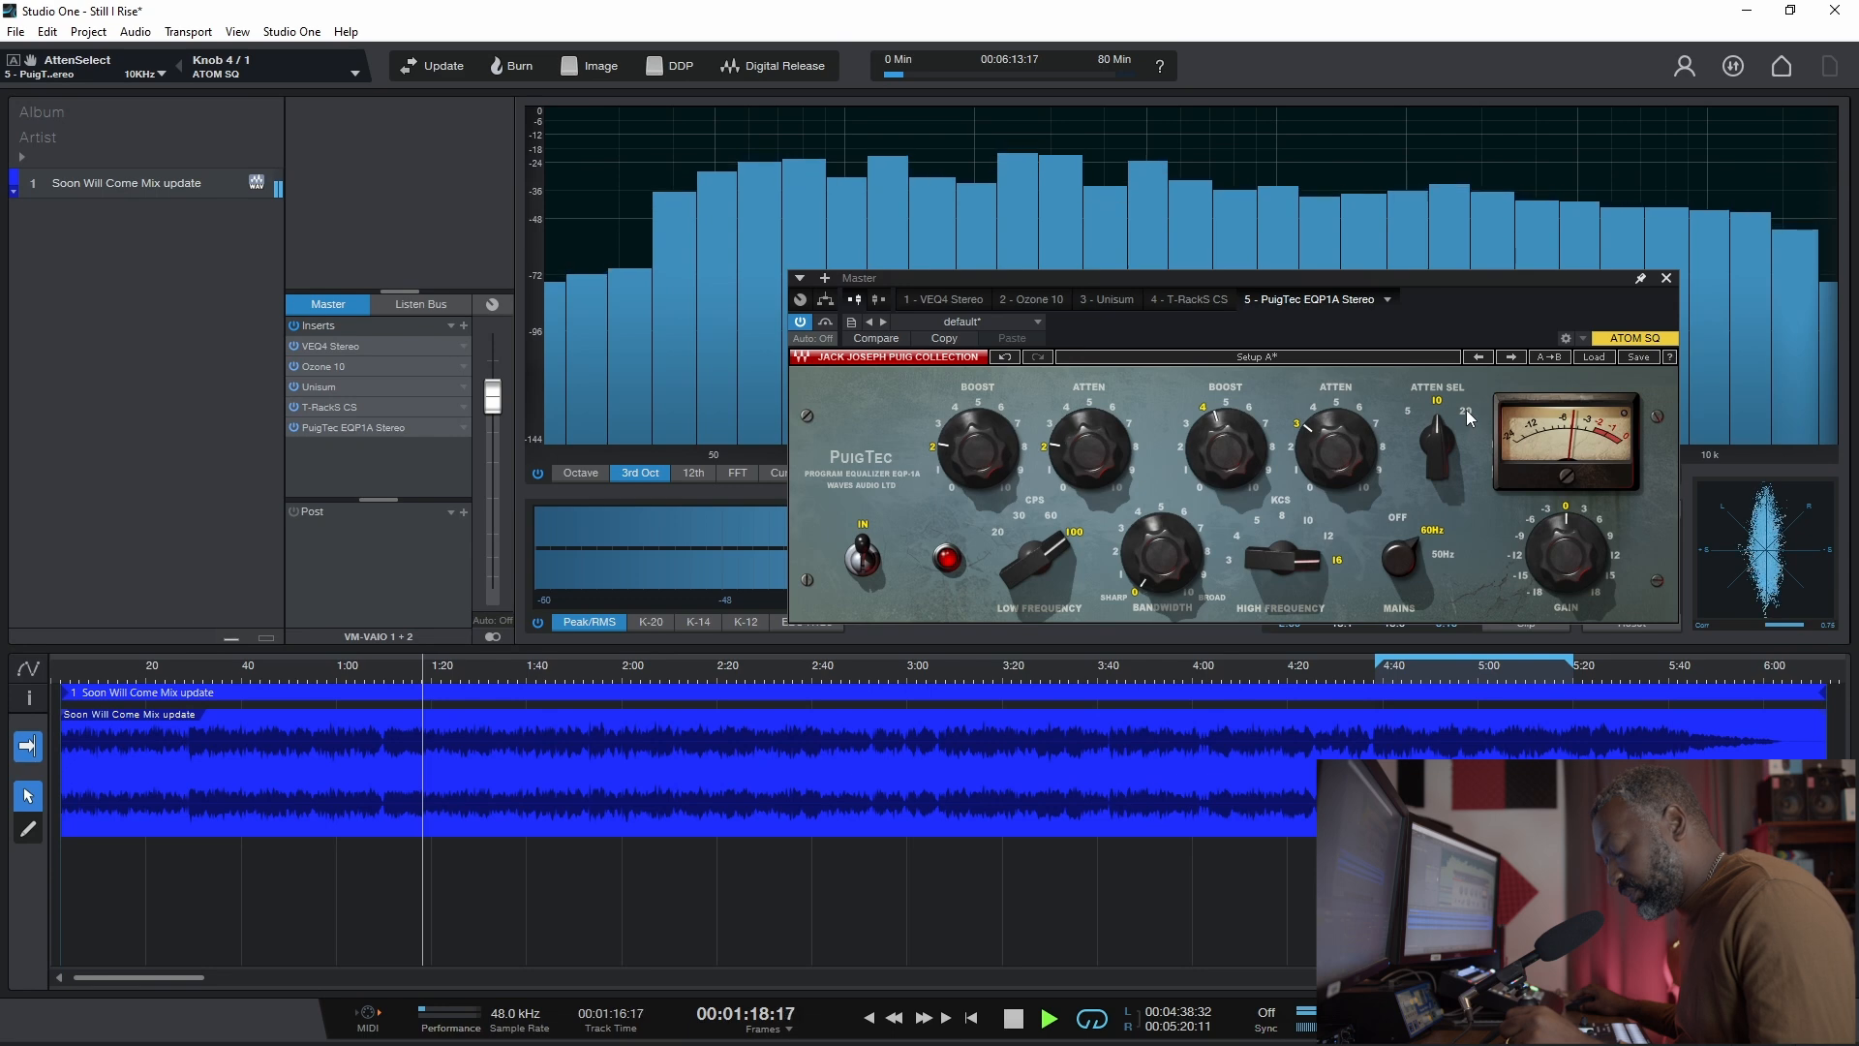
left_click(1468, 417)
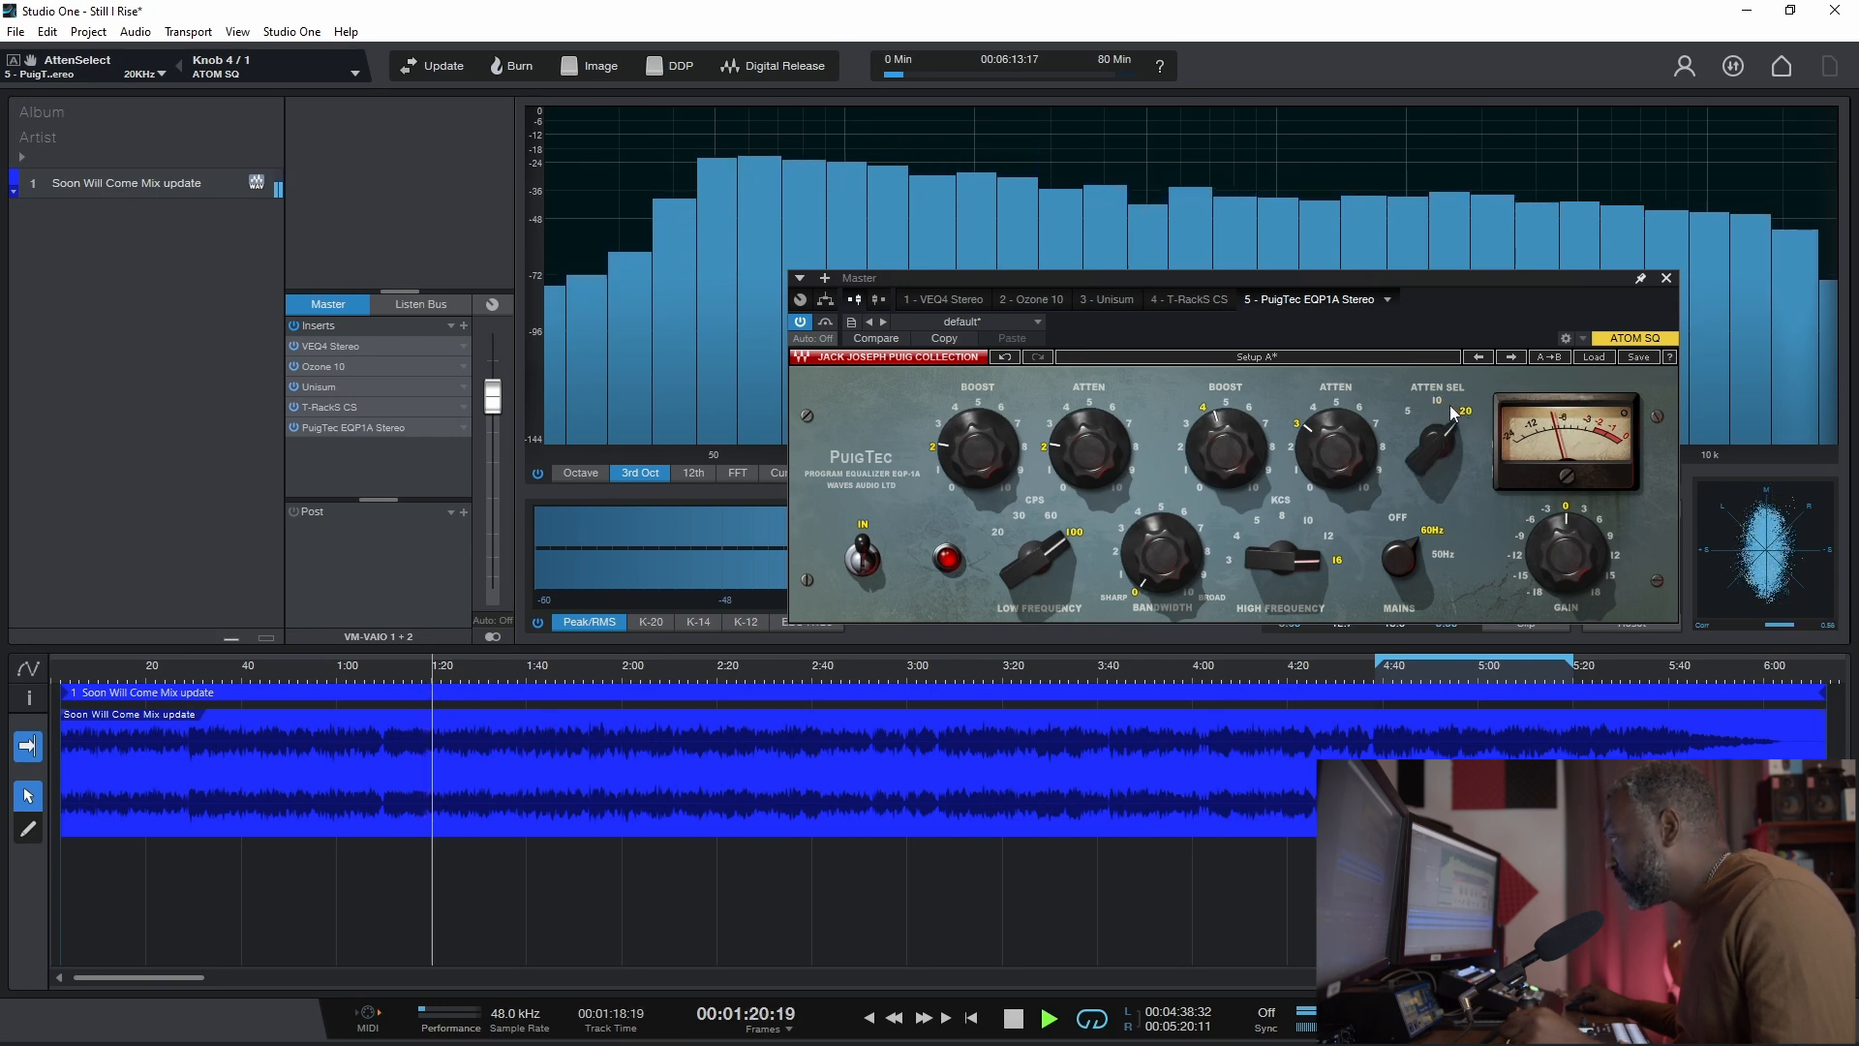
left_click(1436, 401)
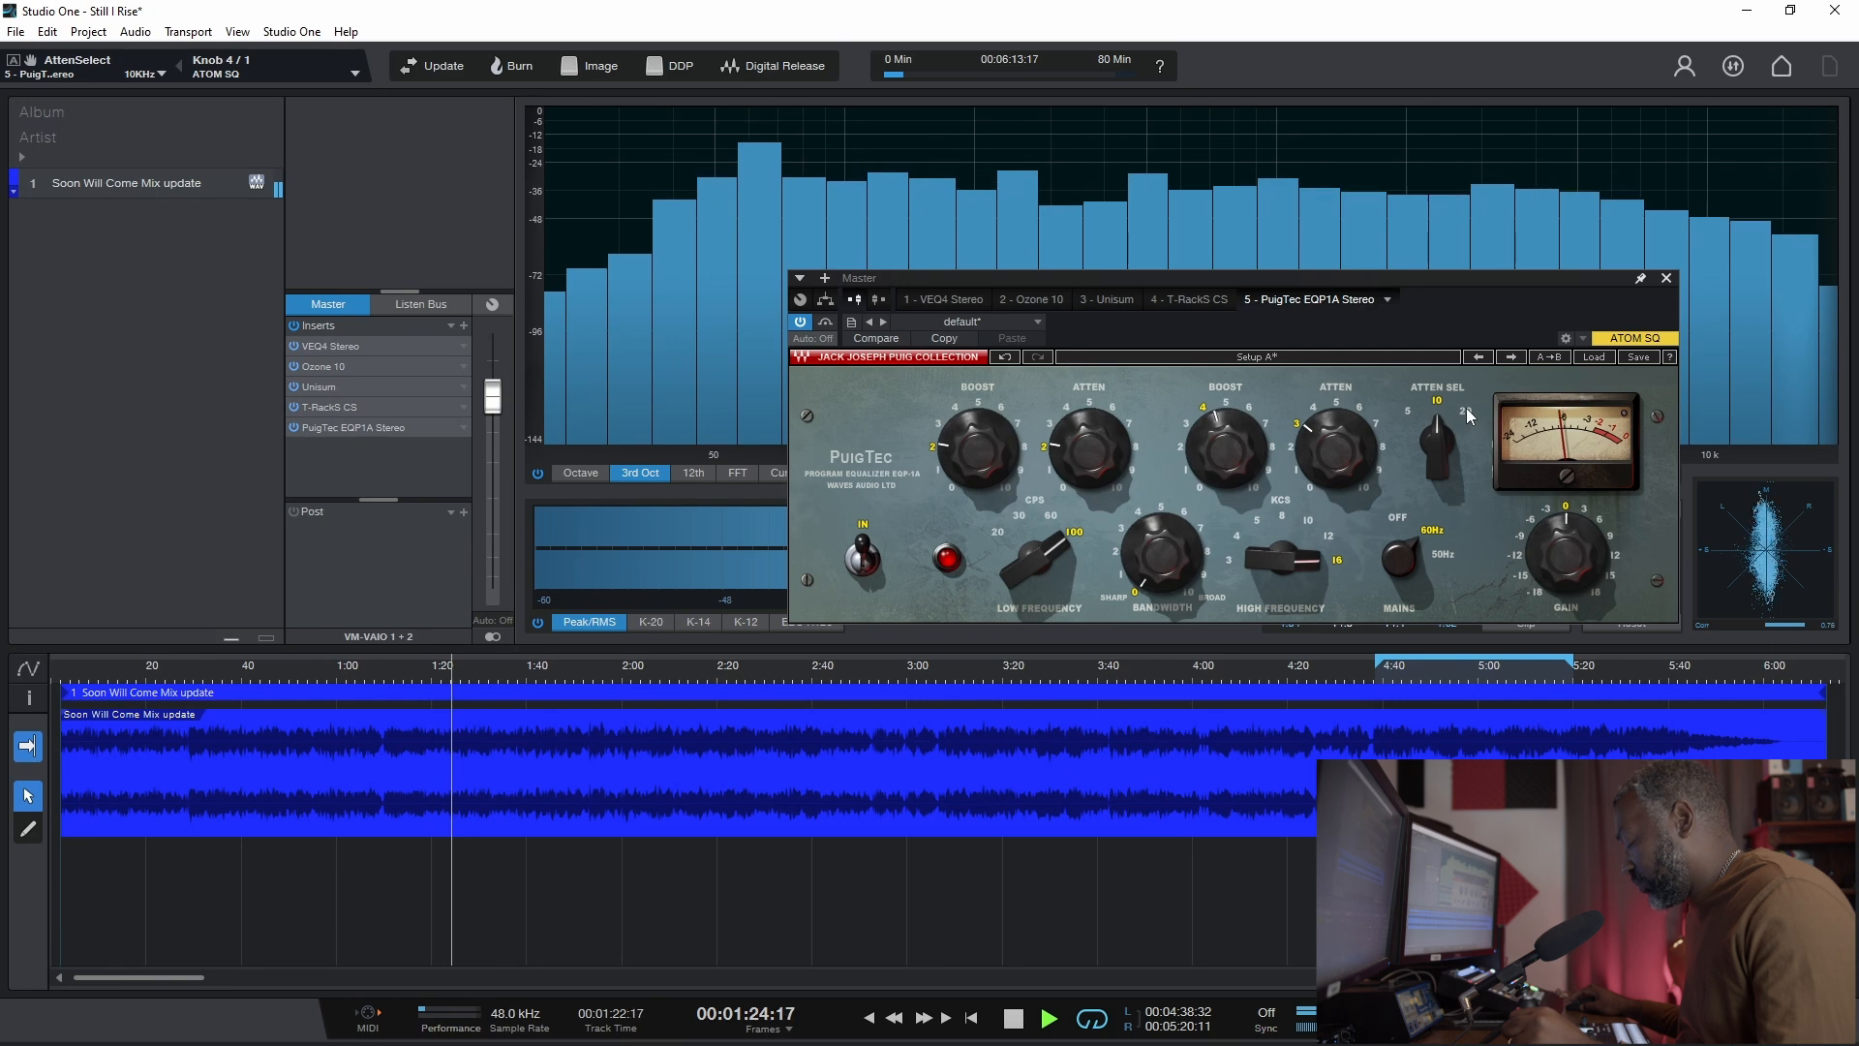
left_click(1468, 414)
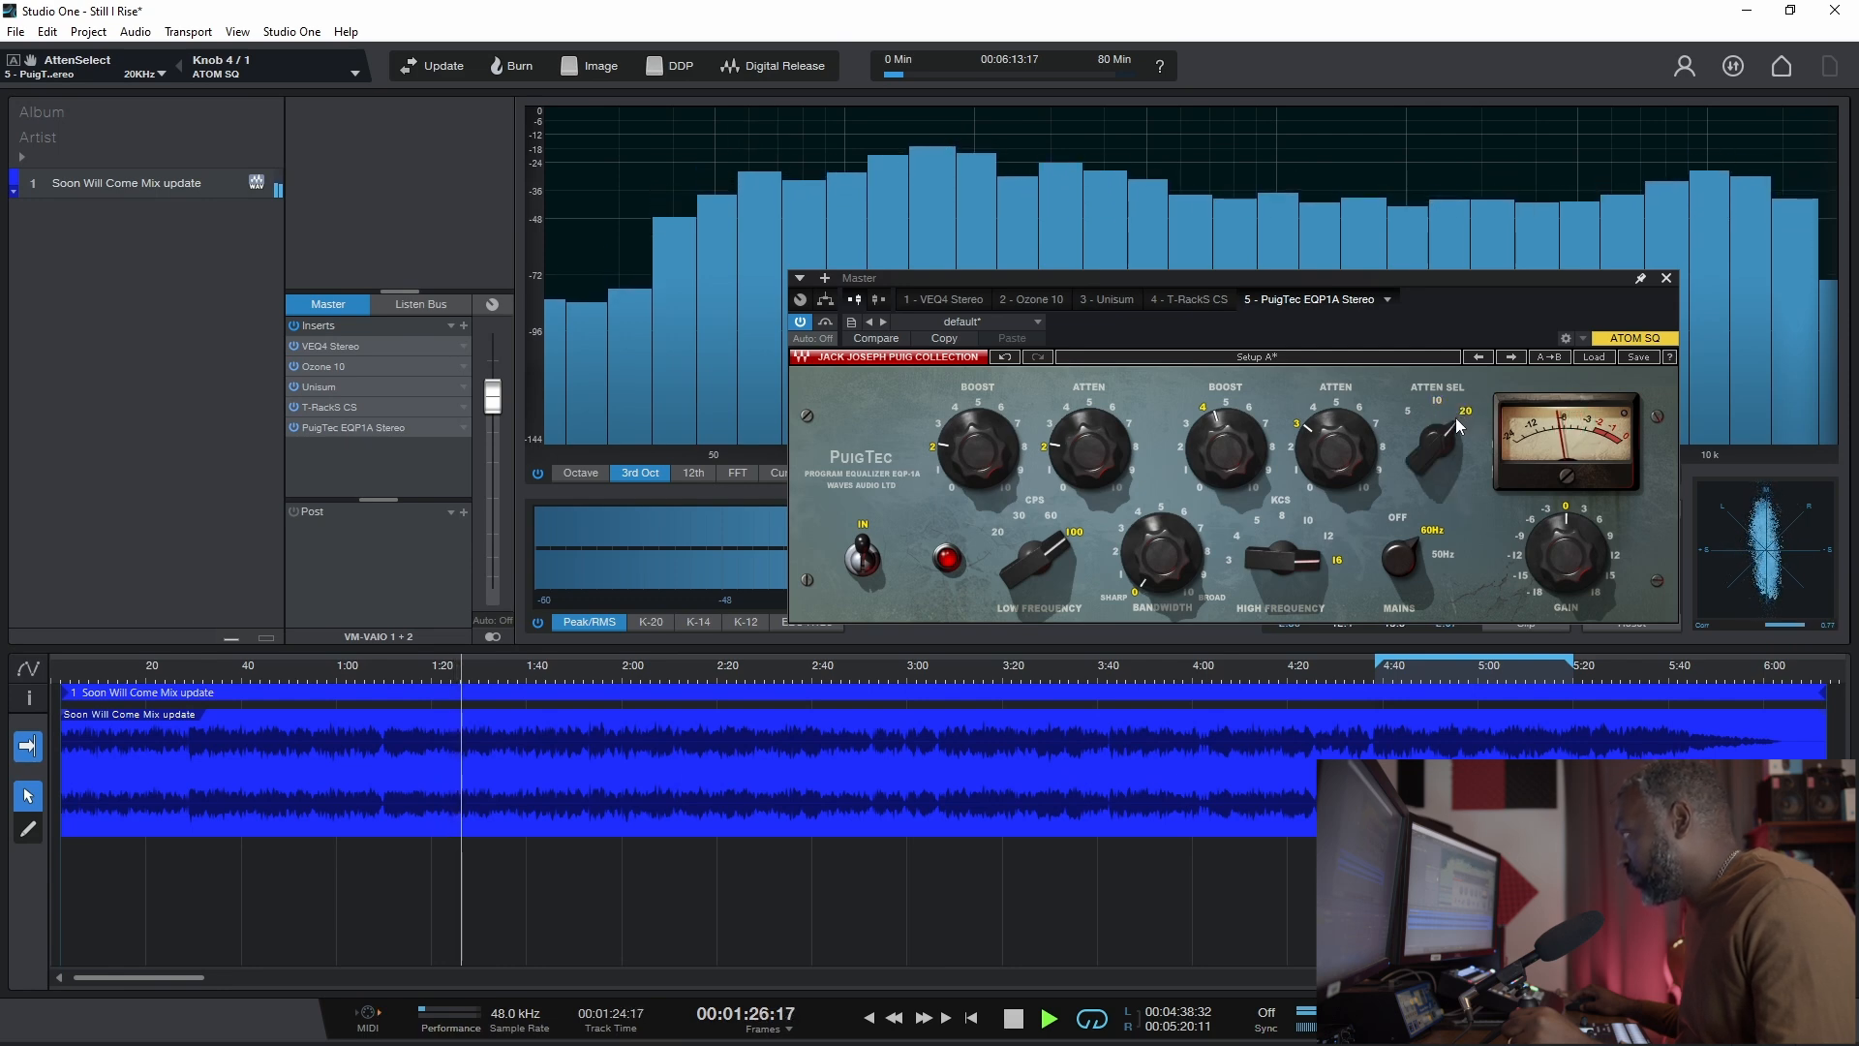
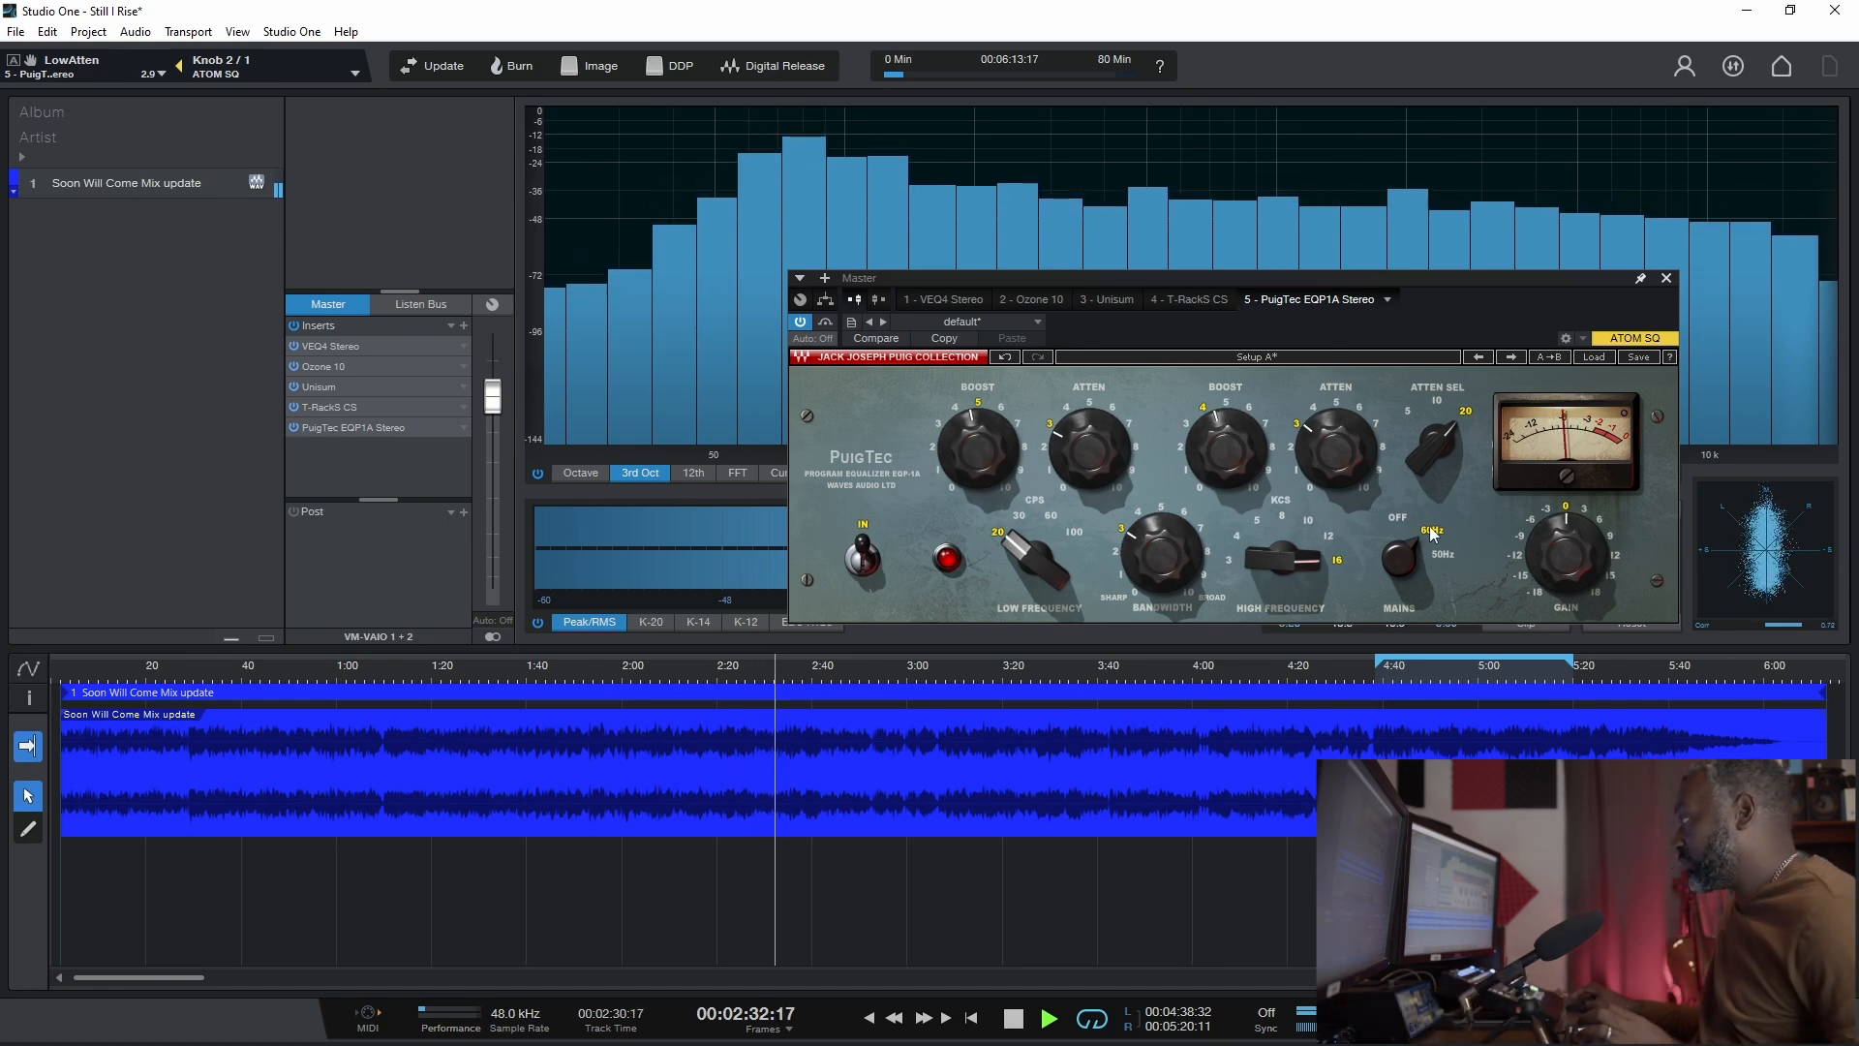
Step: Uncover the loudness meter, reset its readings during playback, check the level, and return the stopped playhead to the opening section
left_click_drag(1486, 279, 961, 278)
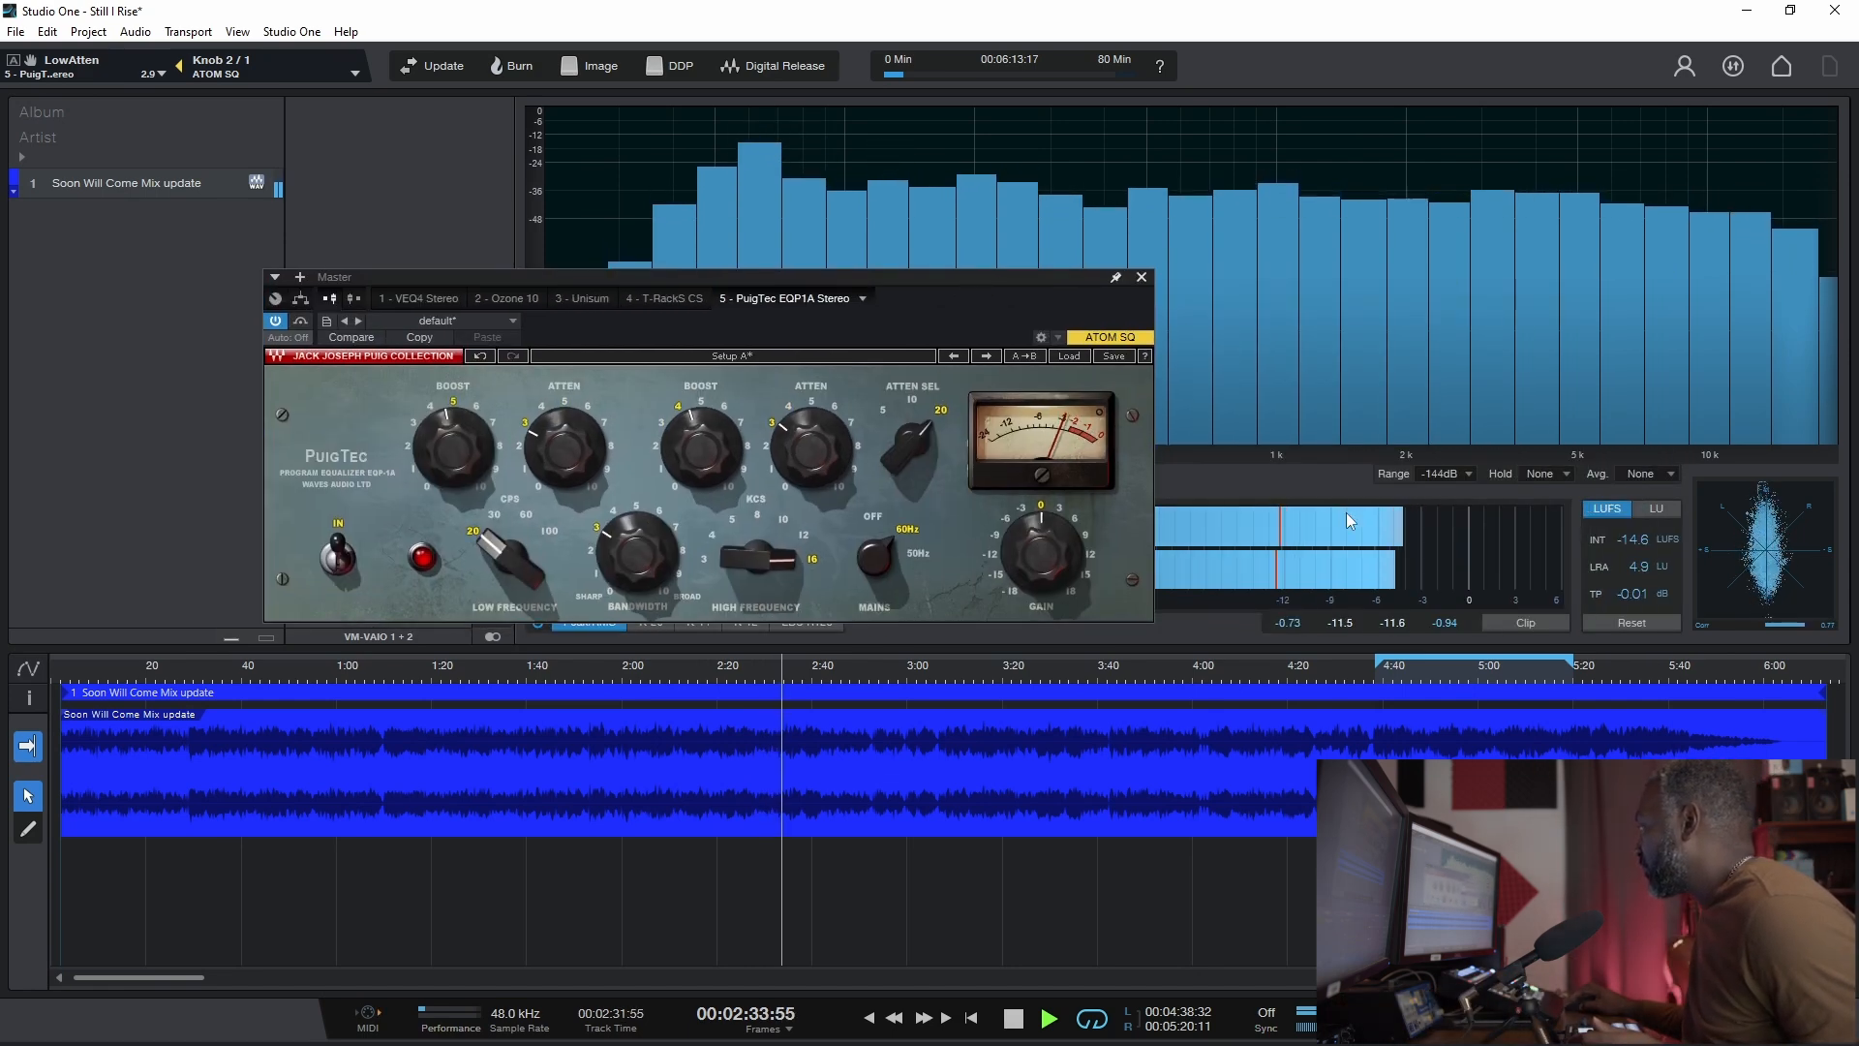
left_click(1643, 622)
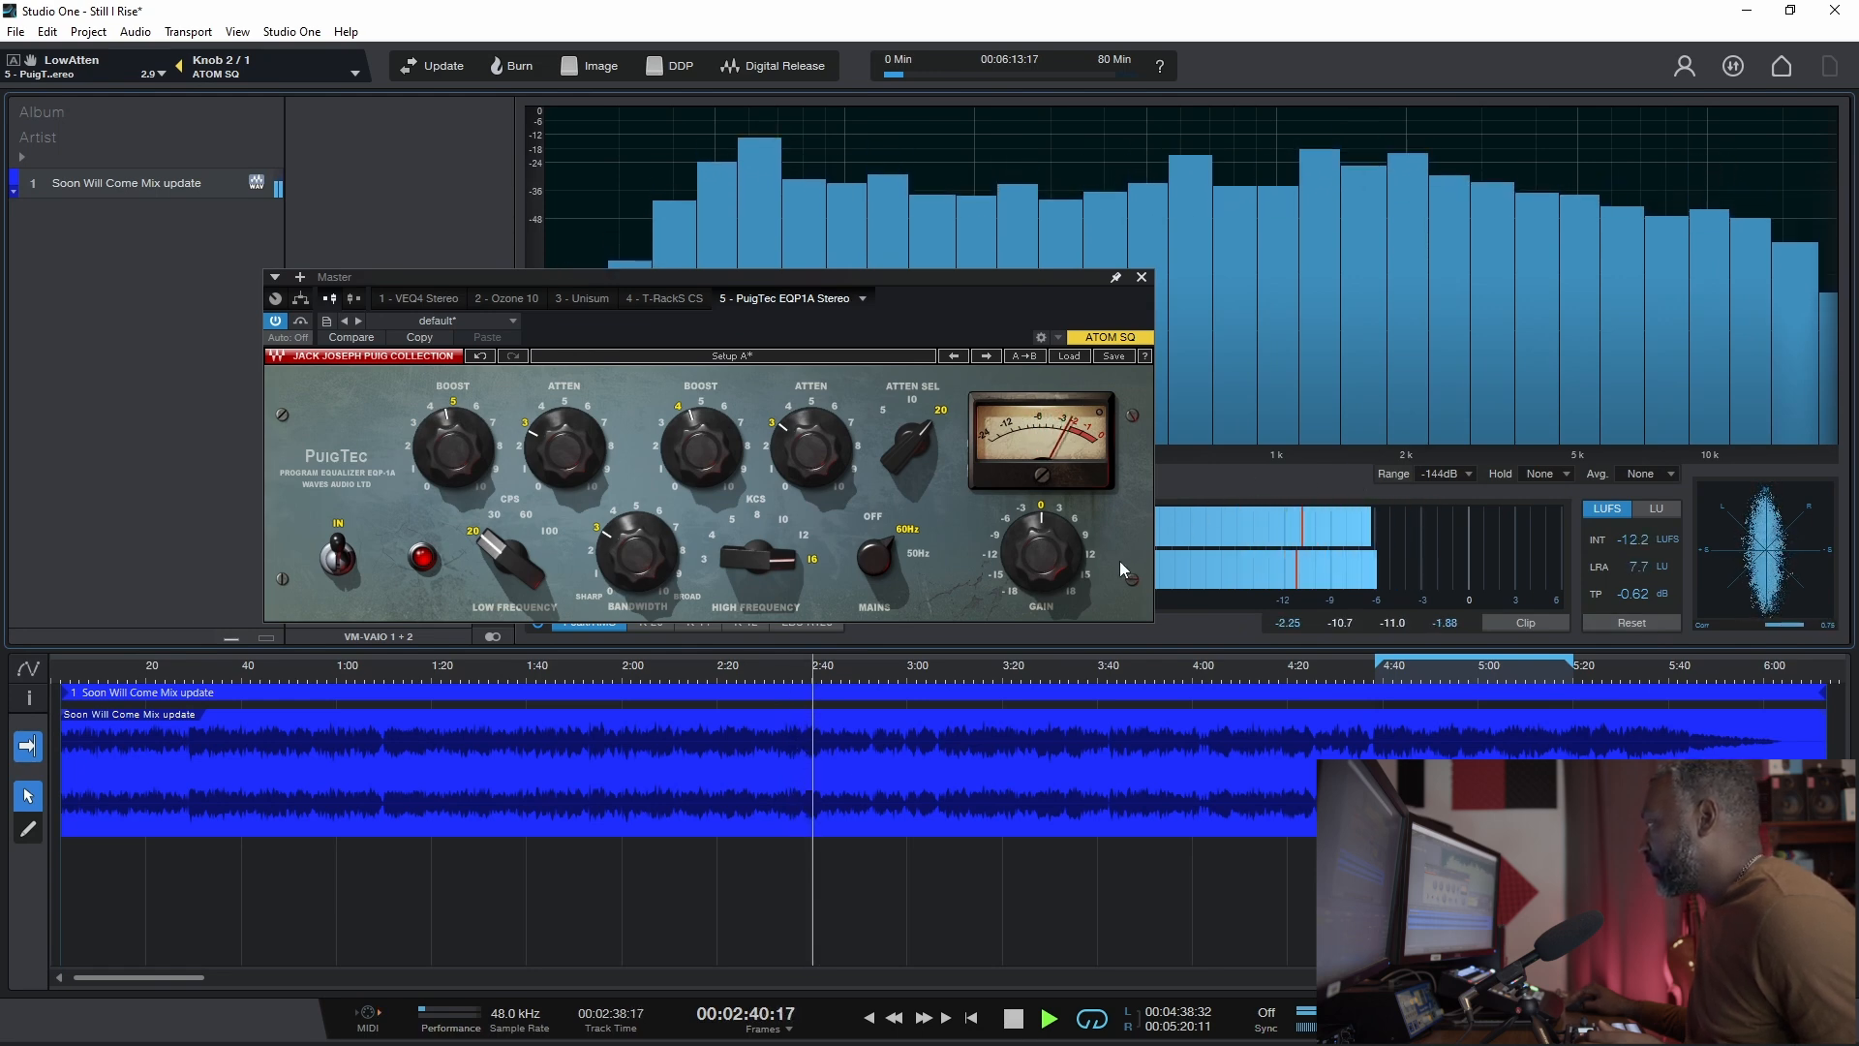
mouse_move(1120, 561)
key("space")
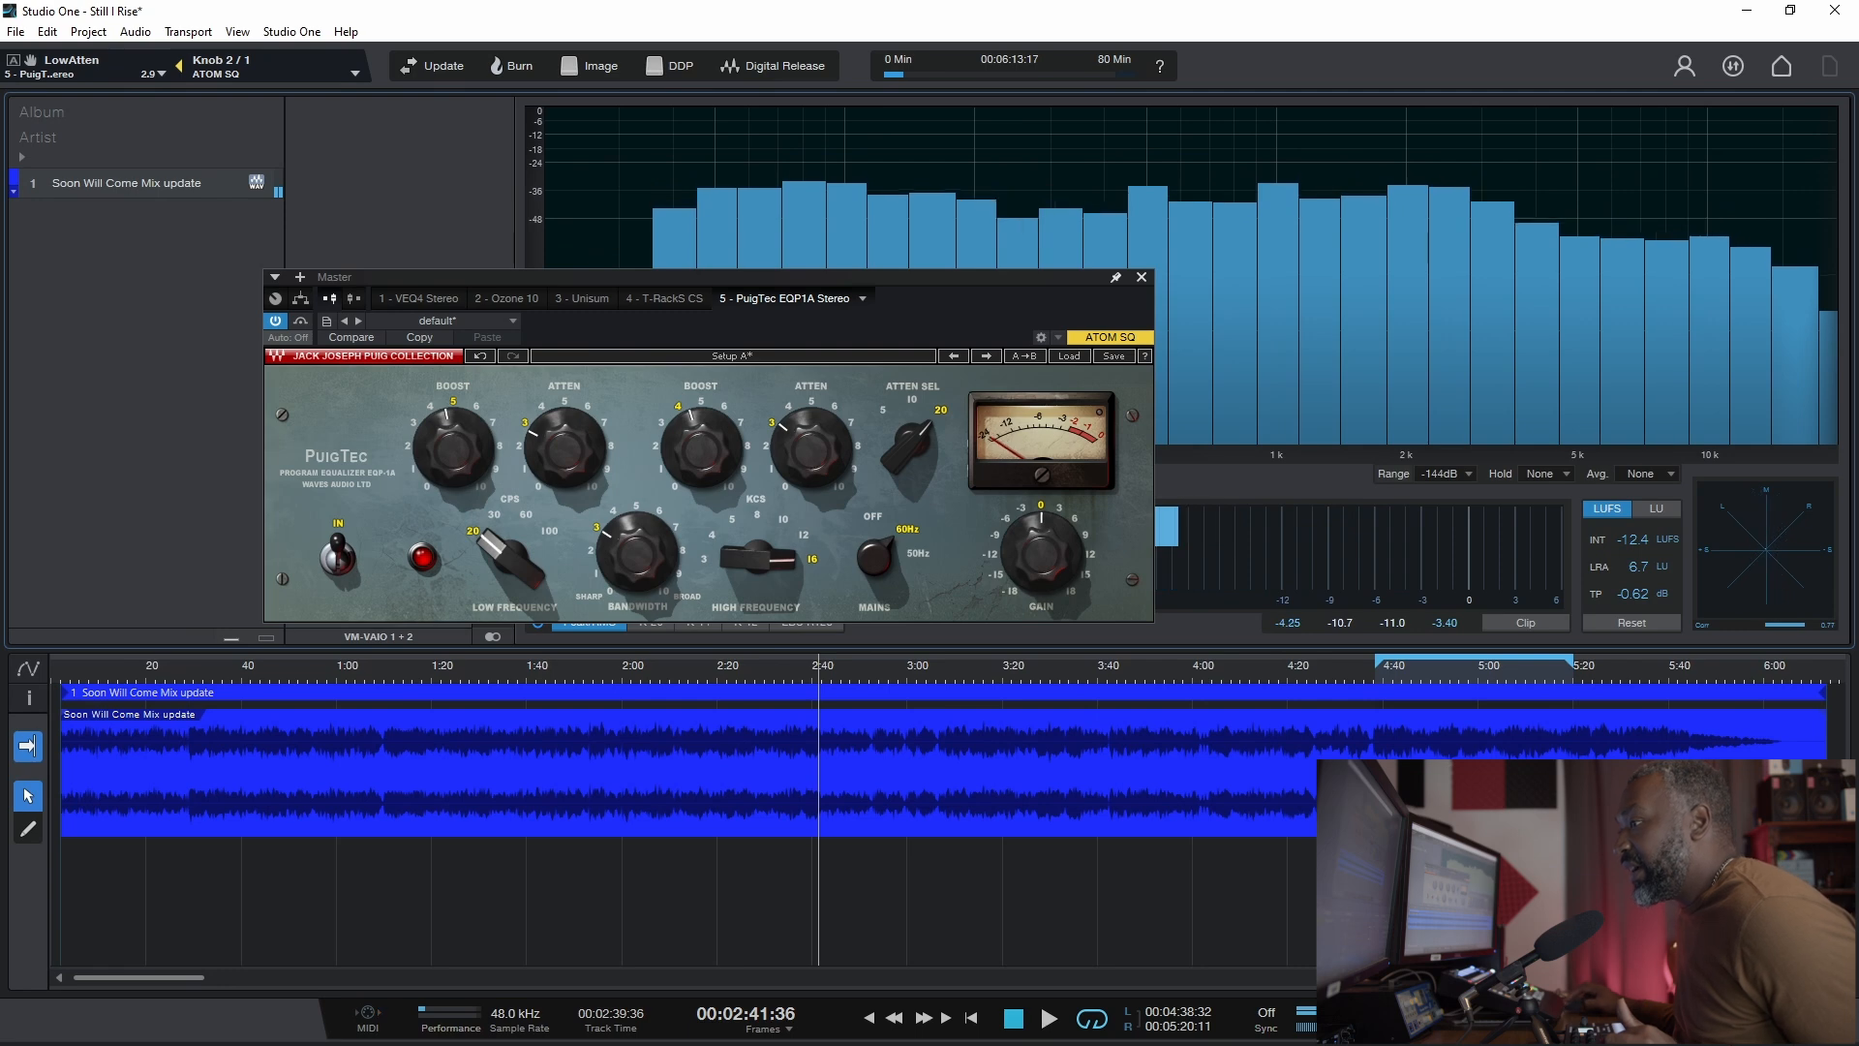
key("KP_0")
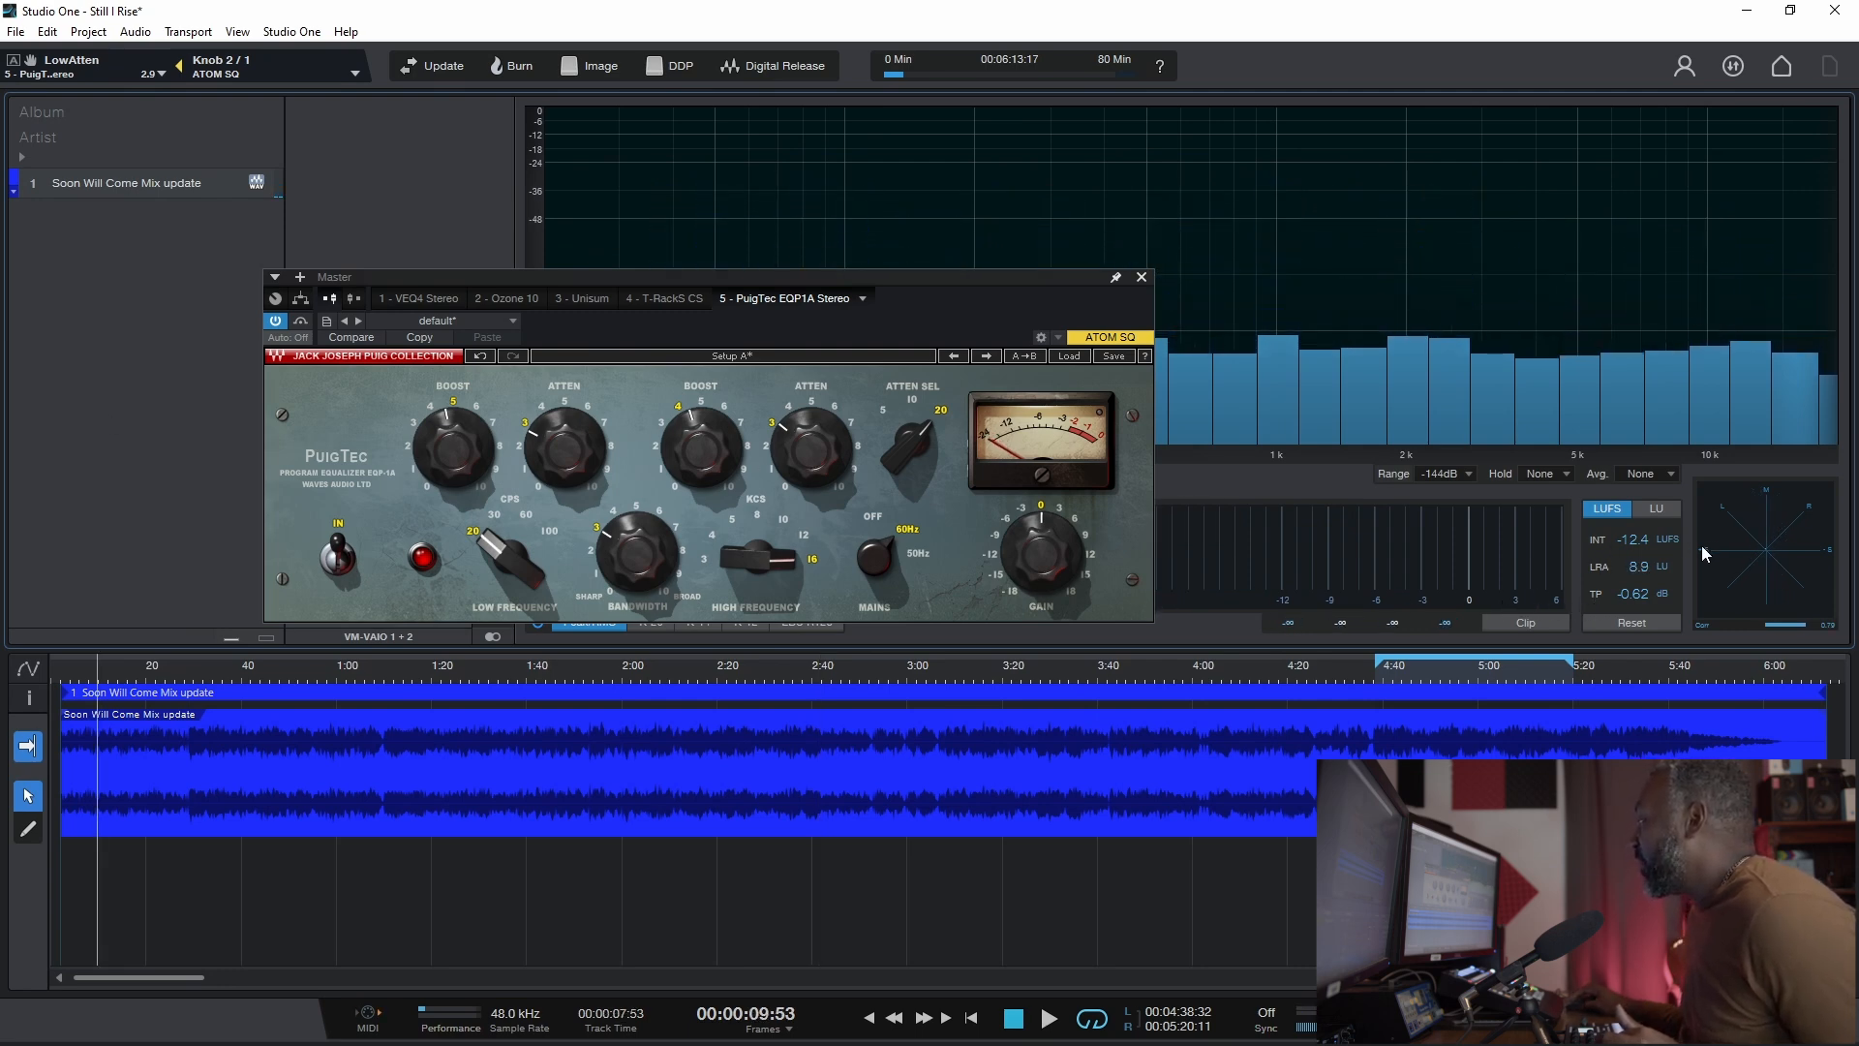
mouse_move(1046, 557)
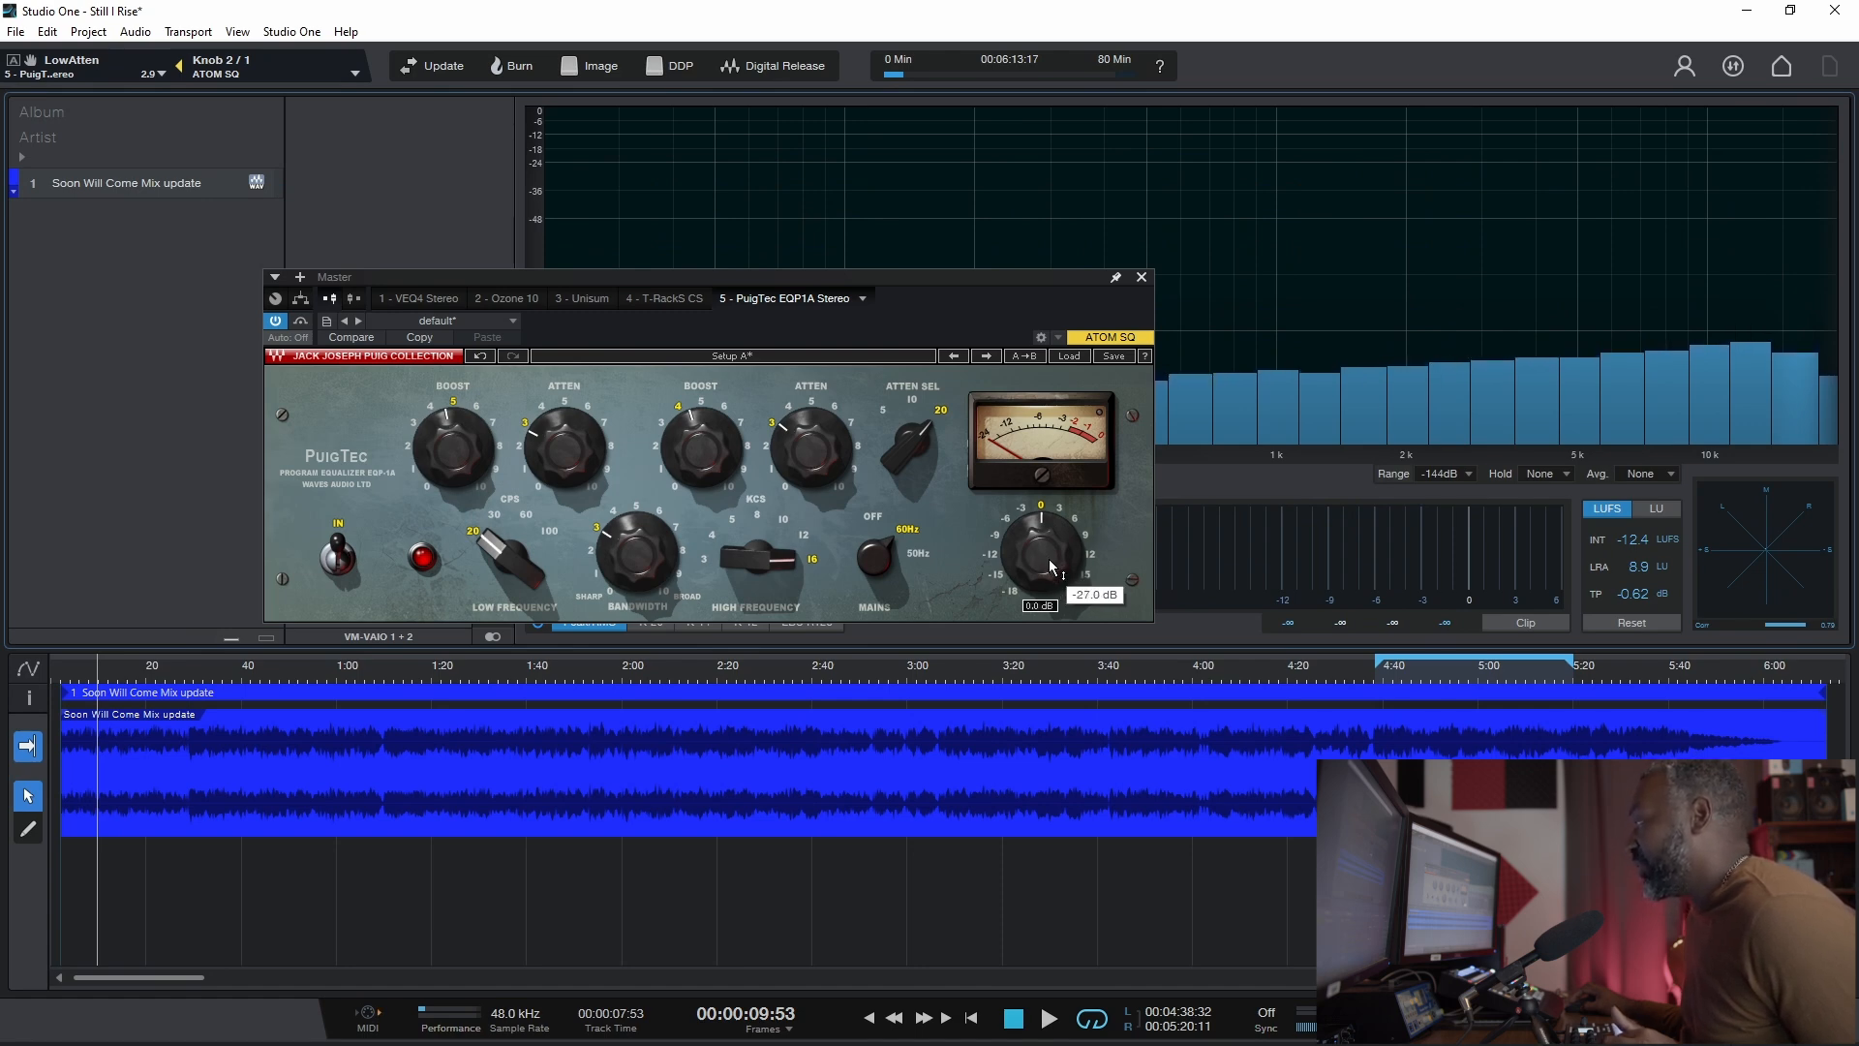
Step: Set the PuigTec output gain to 0.5 dB and reset the loudness readings during playback
left_click_drag(1051, 562, 1048, 559)
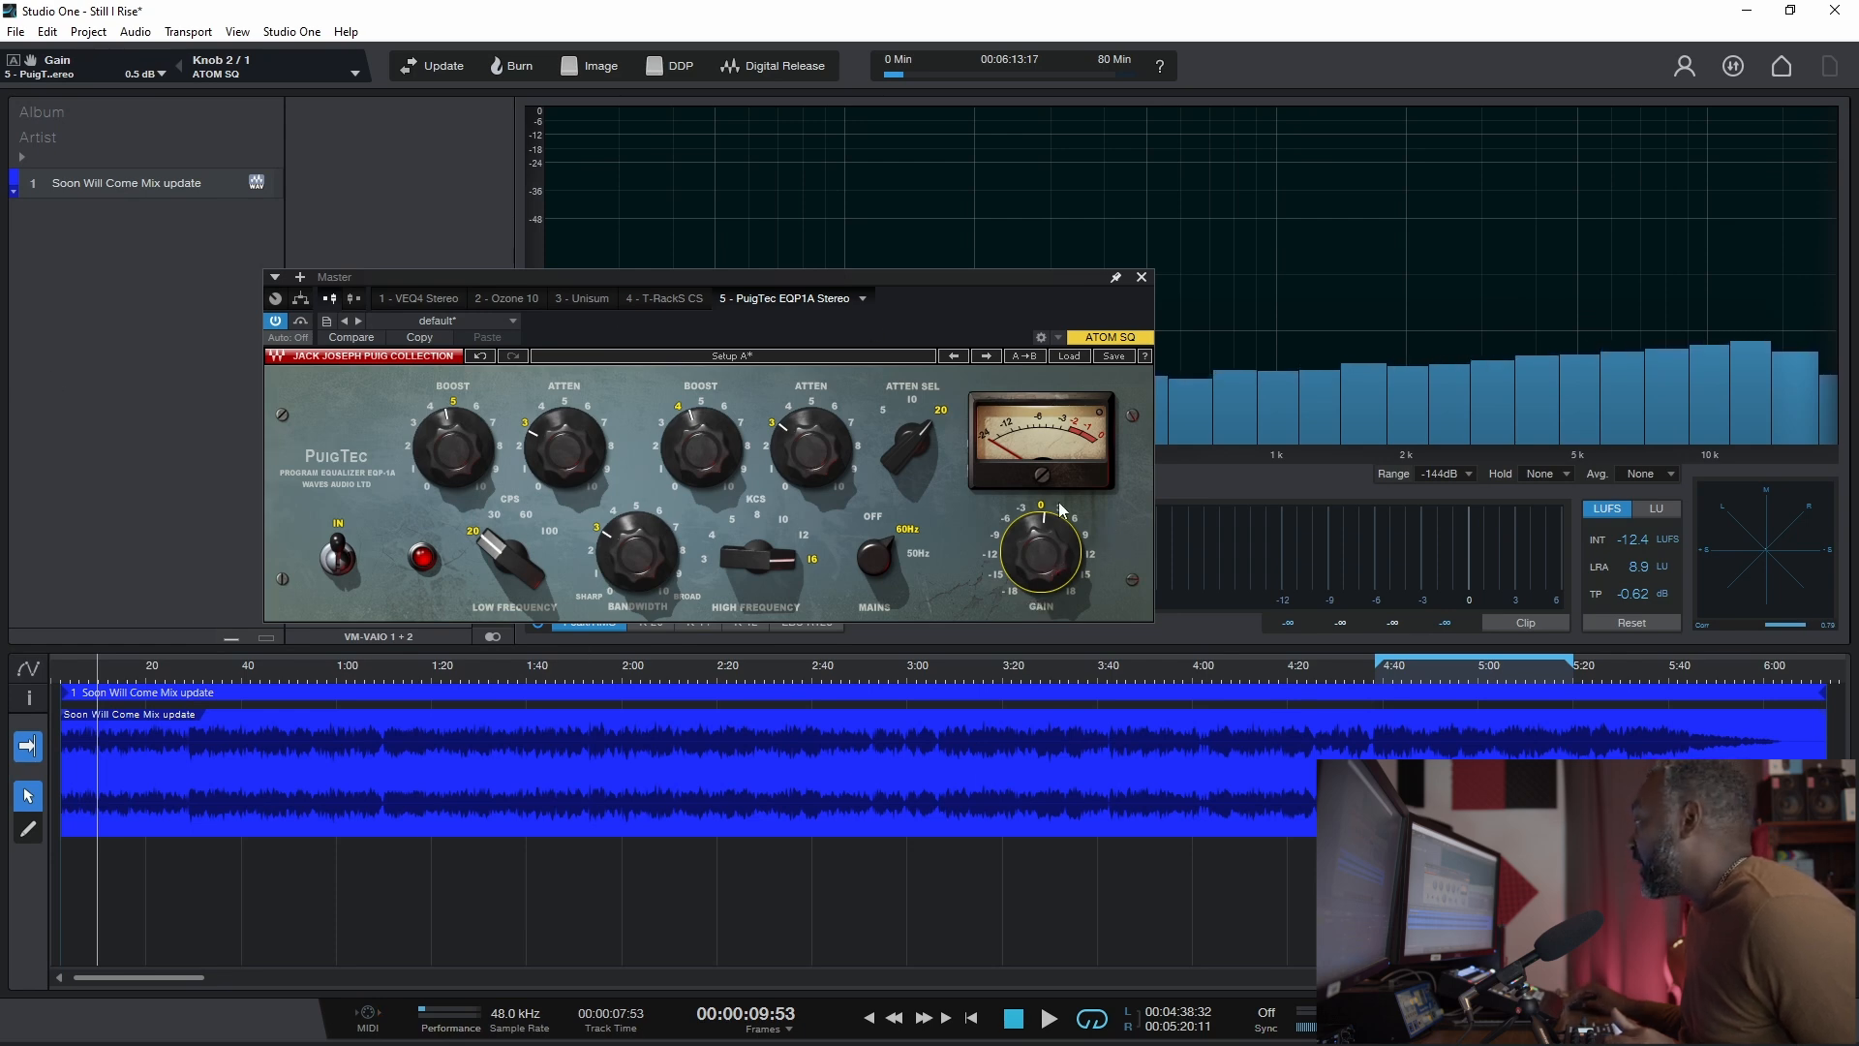
key("space")
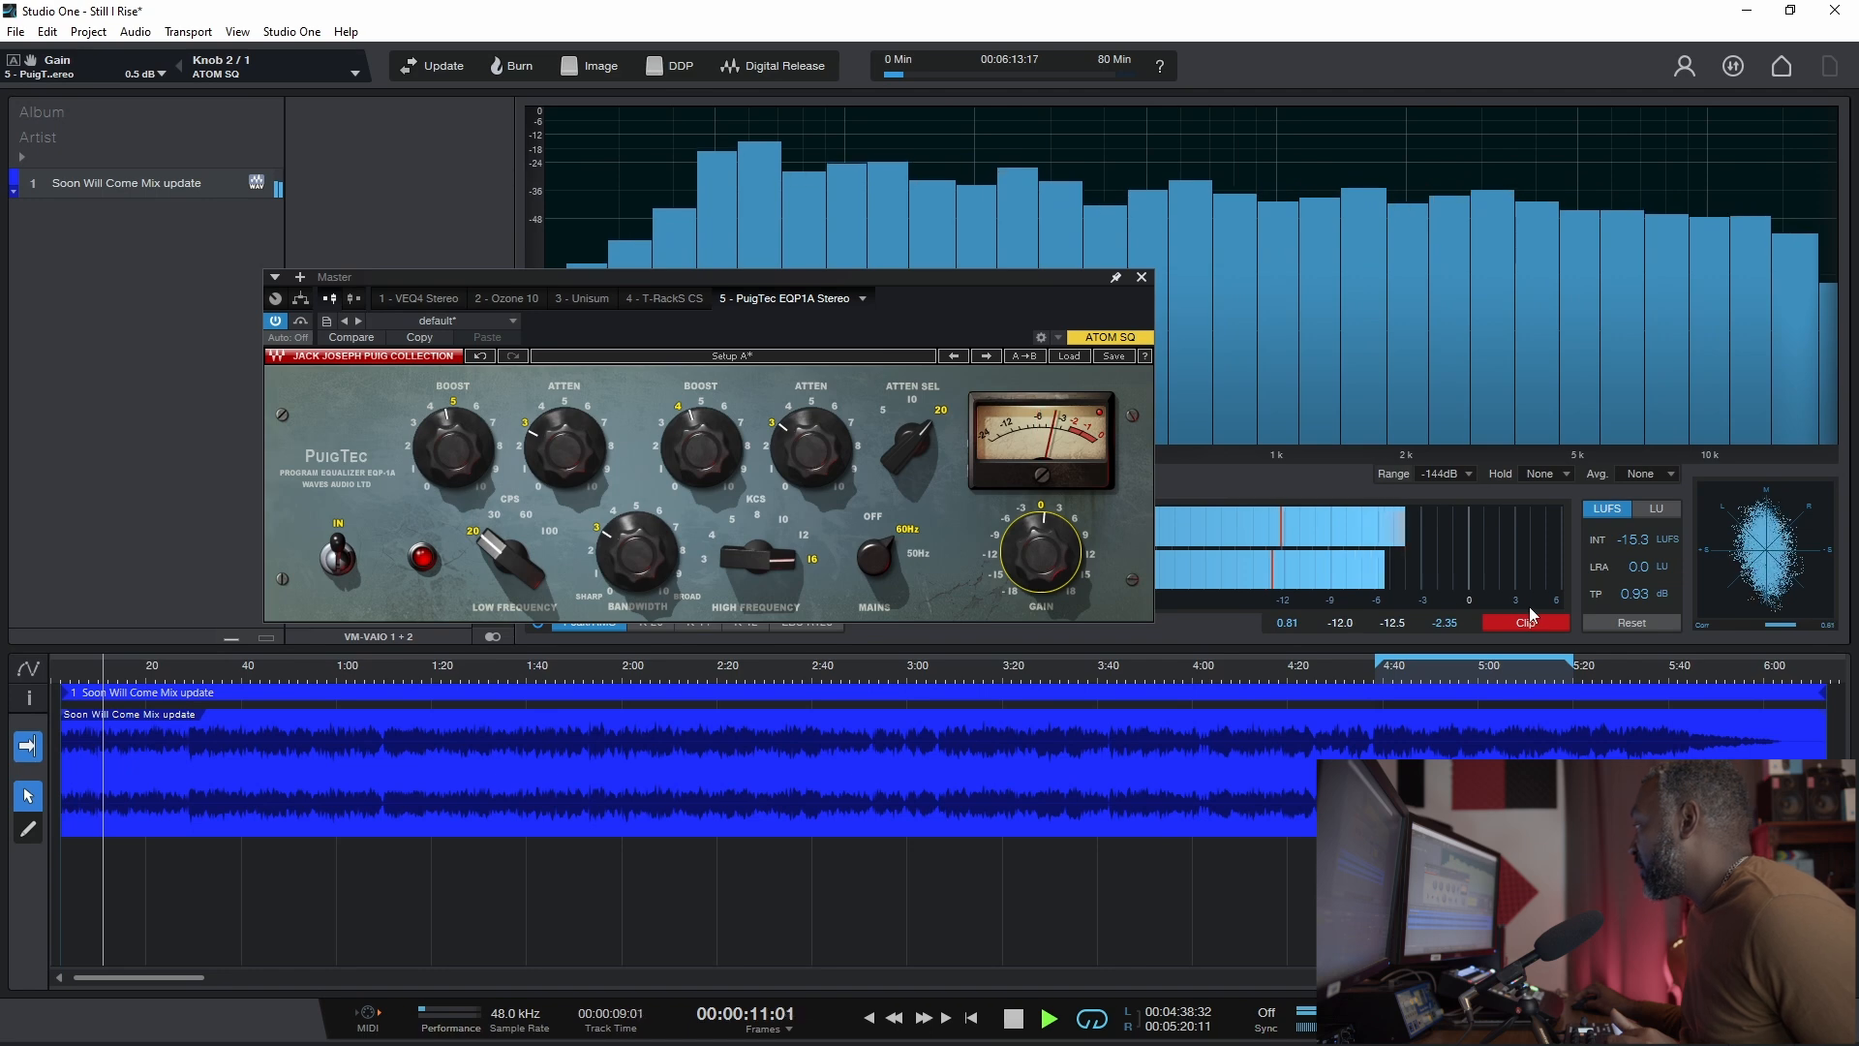
left_click(1635, 620)
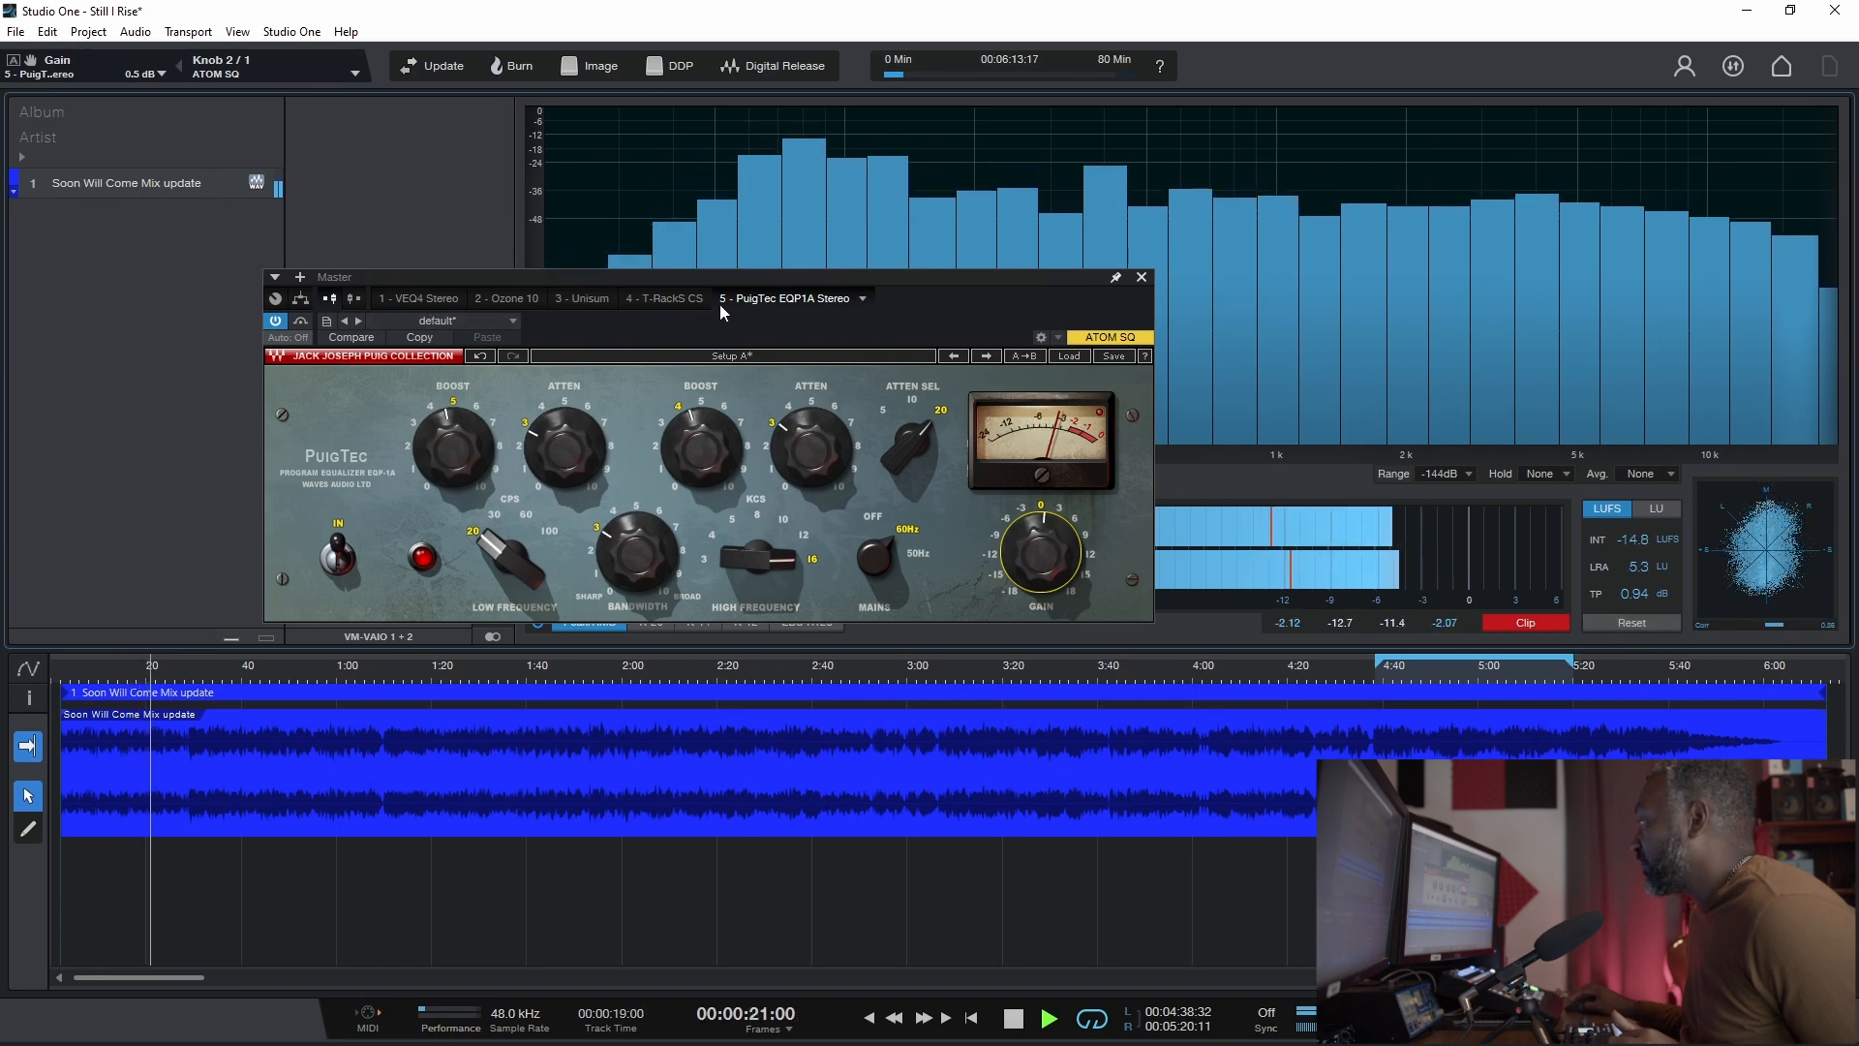
Step: Move the PuigTec EQP1A ahead of T-RackS CS in the master insert chain and clear the clip indicator
left_click_drag(781, 304, 637, 298)
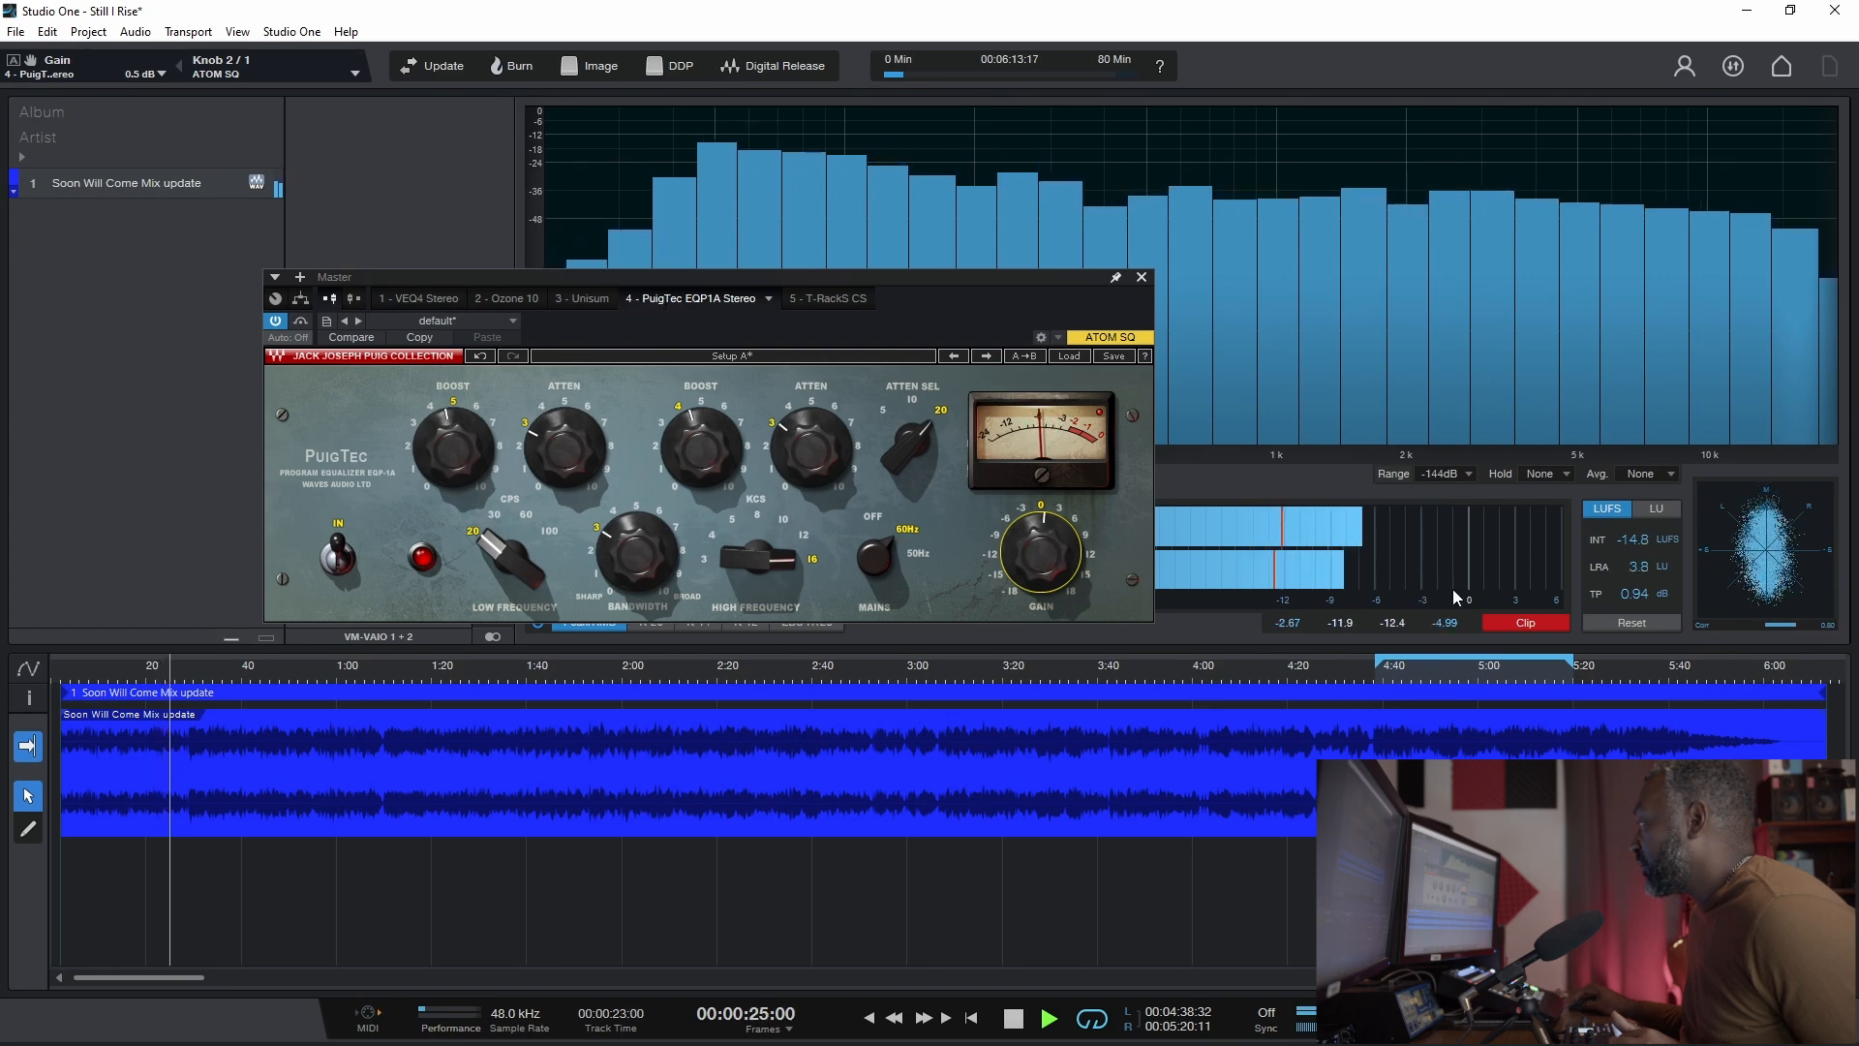
left_click(1515, 625)
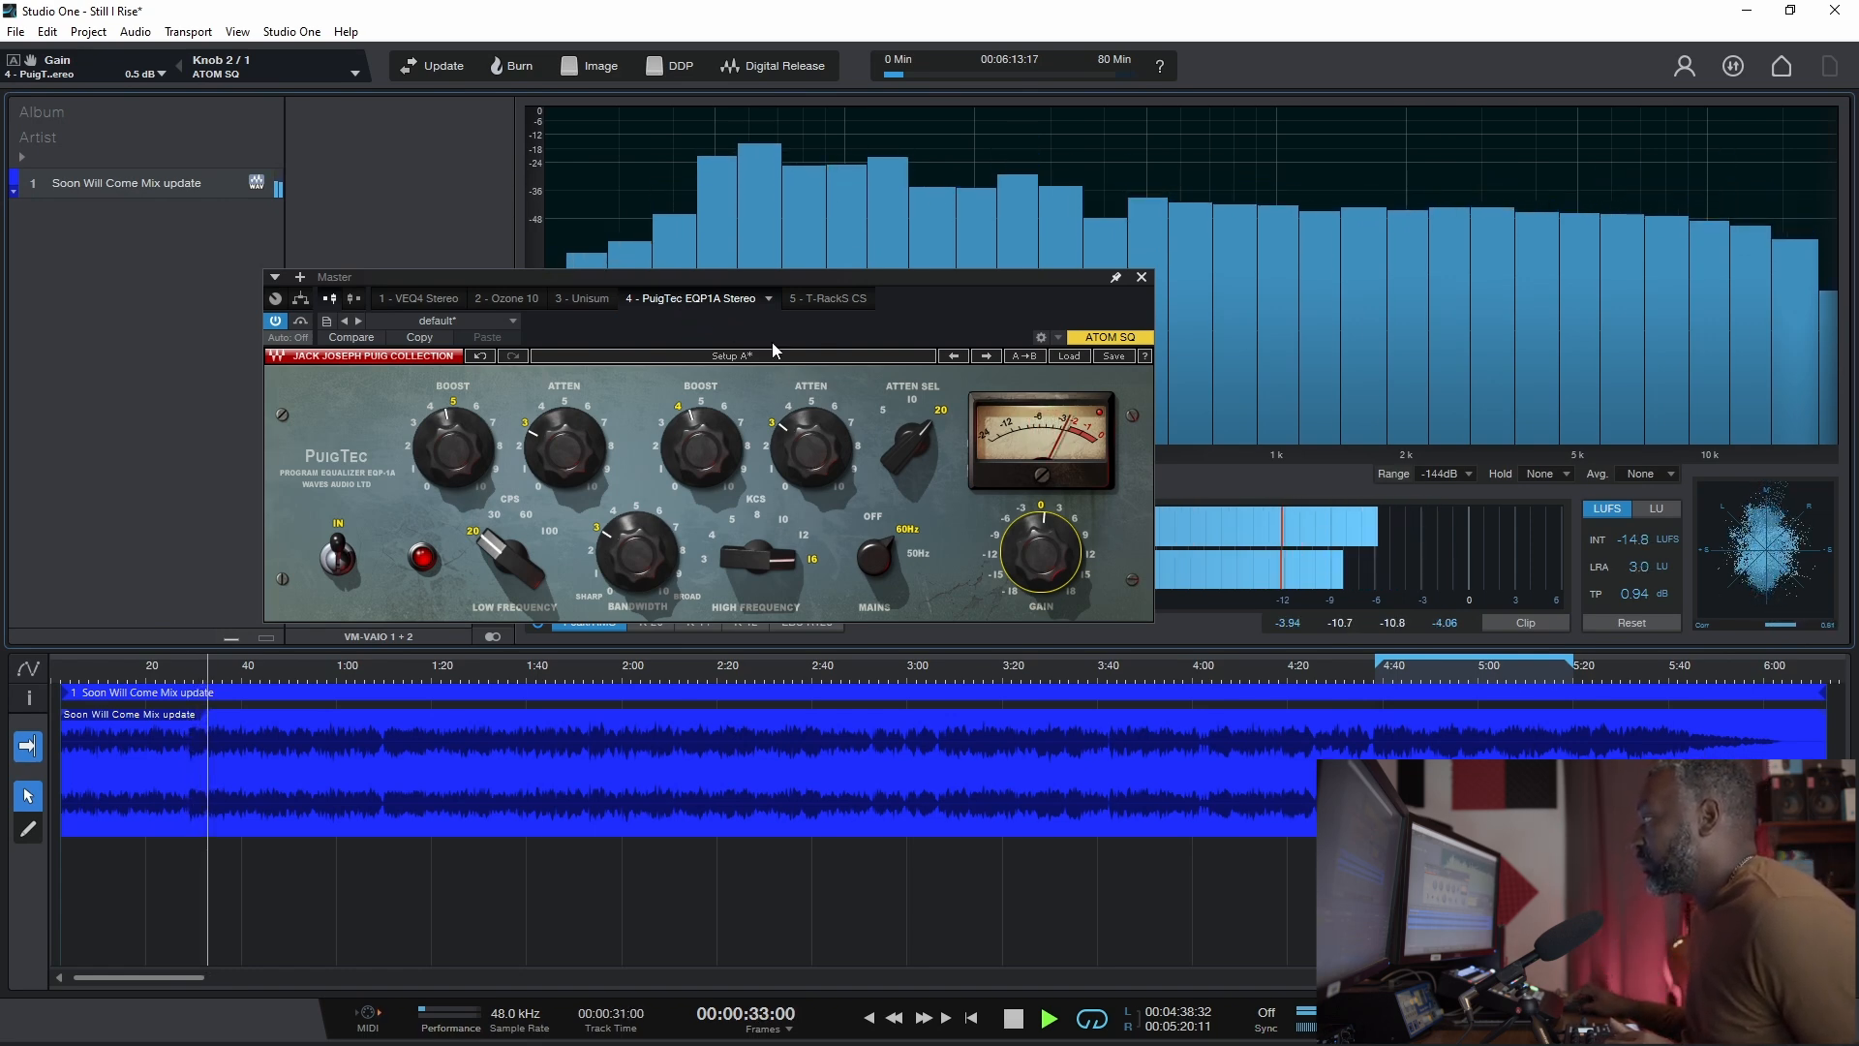
Step: In the T-RackS Model 670 compressor, set both channels' input gain to -6 dB and threshold to 1.4 during playback
left_click(823, 298)
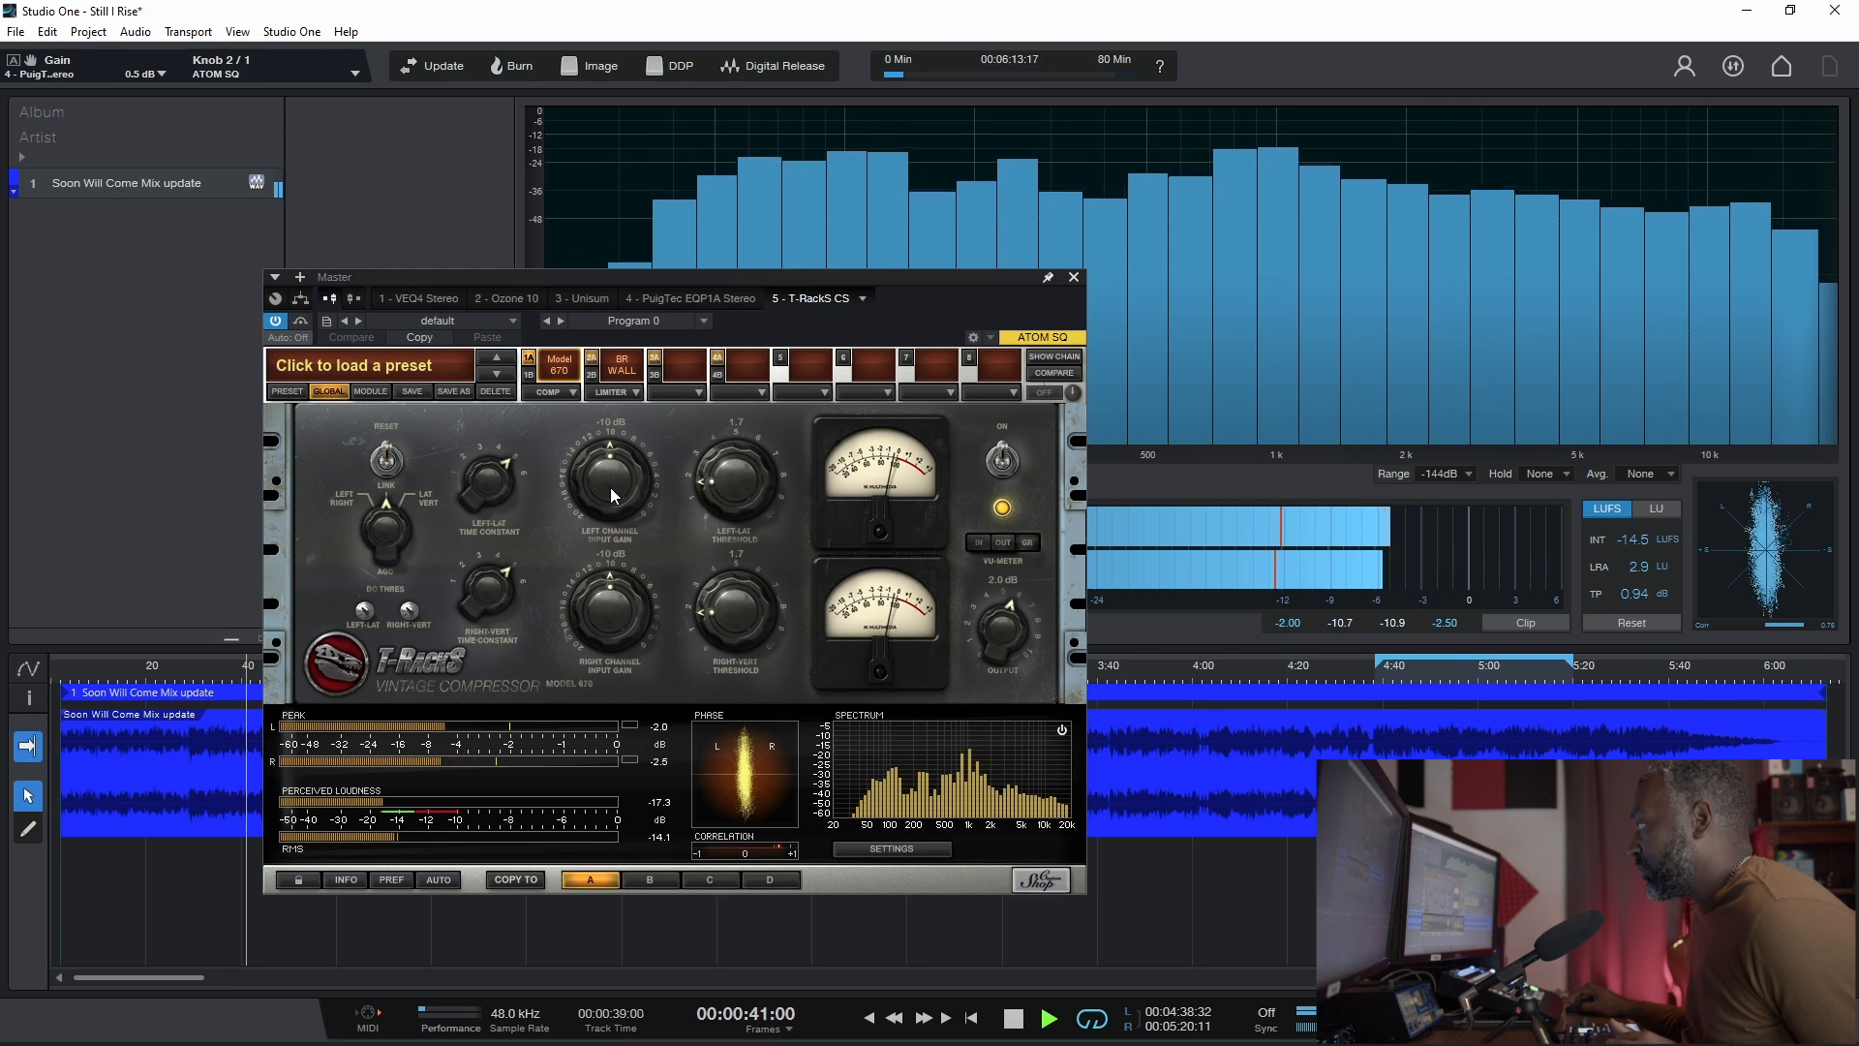
left_click_drag(612, 486, 615, 473)
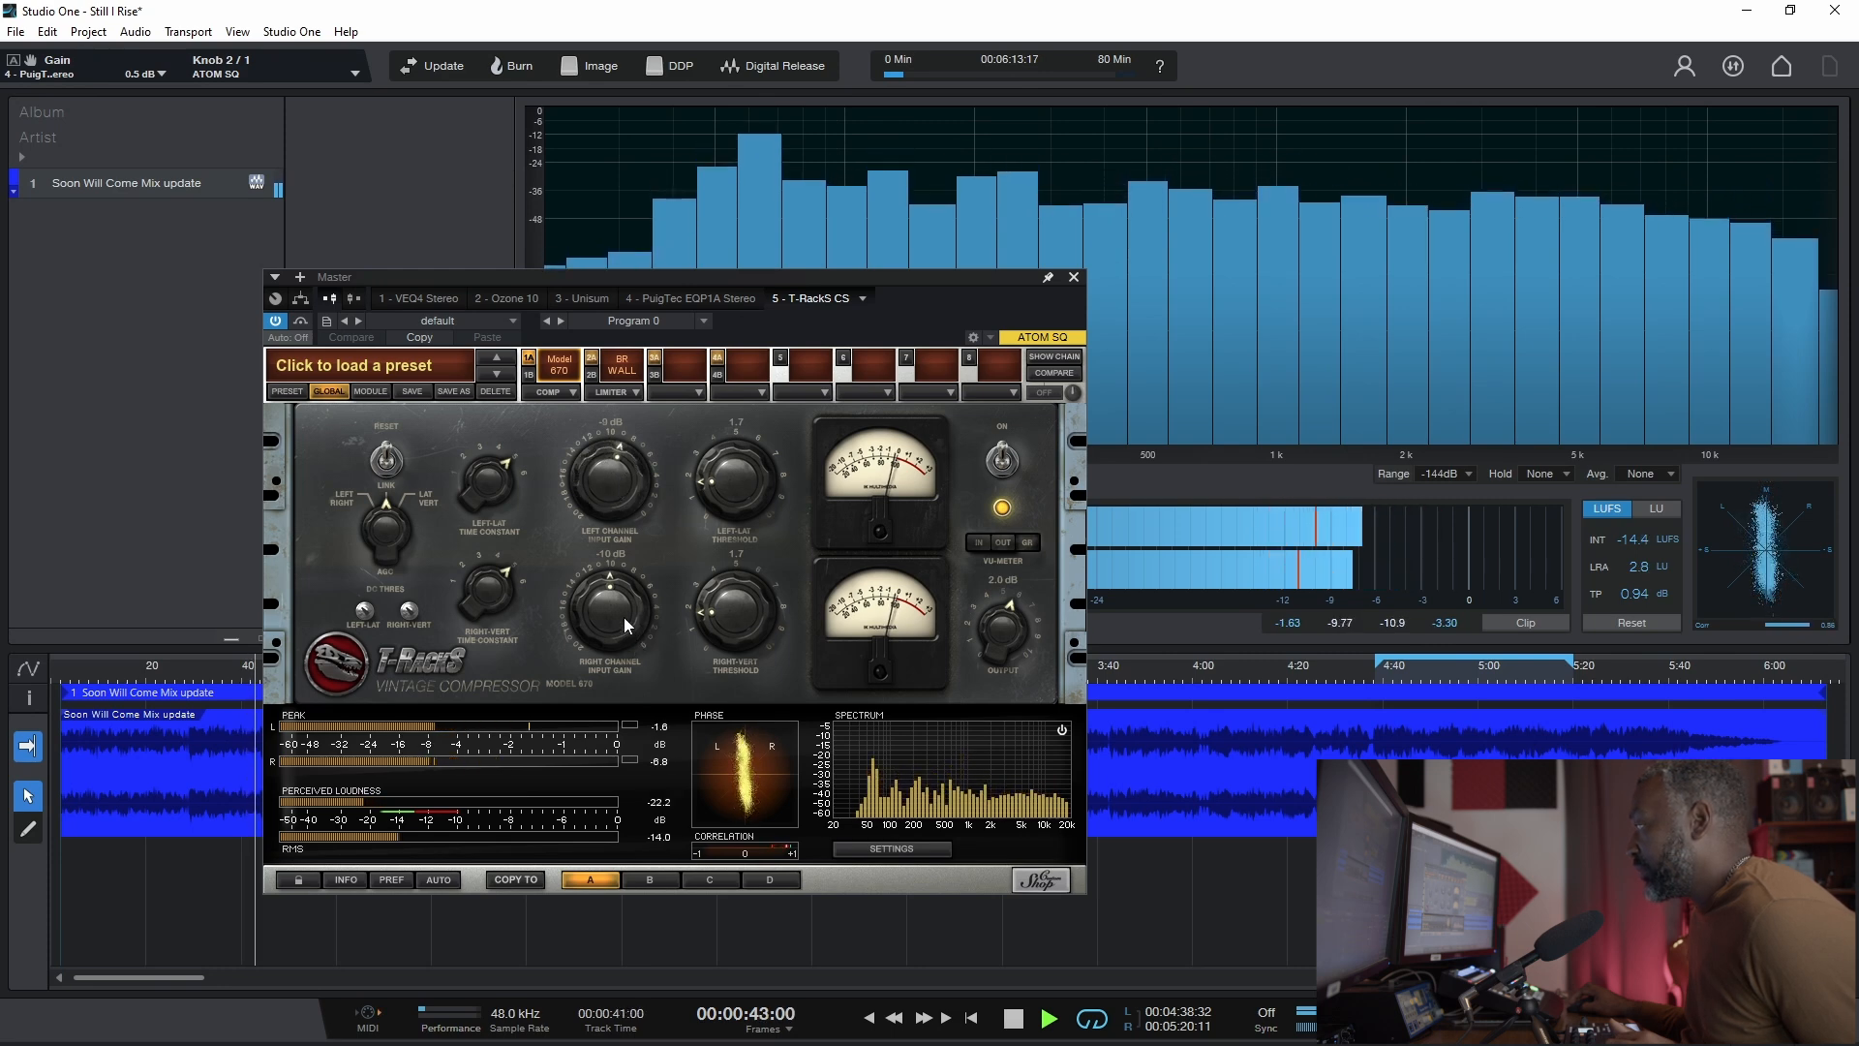
left_click_drag(624, 618, 624, 608)
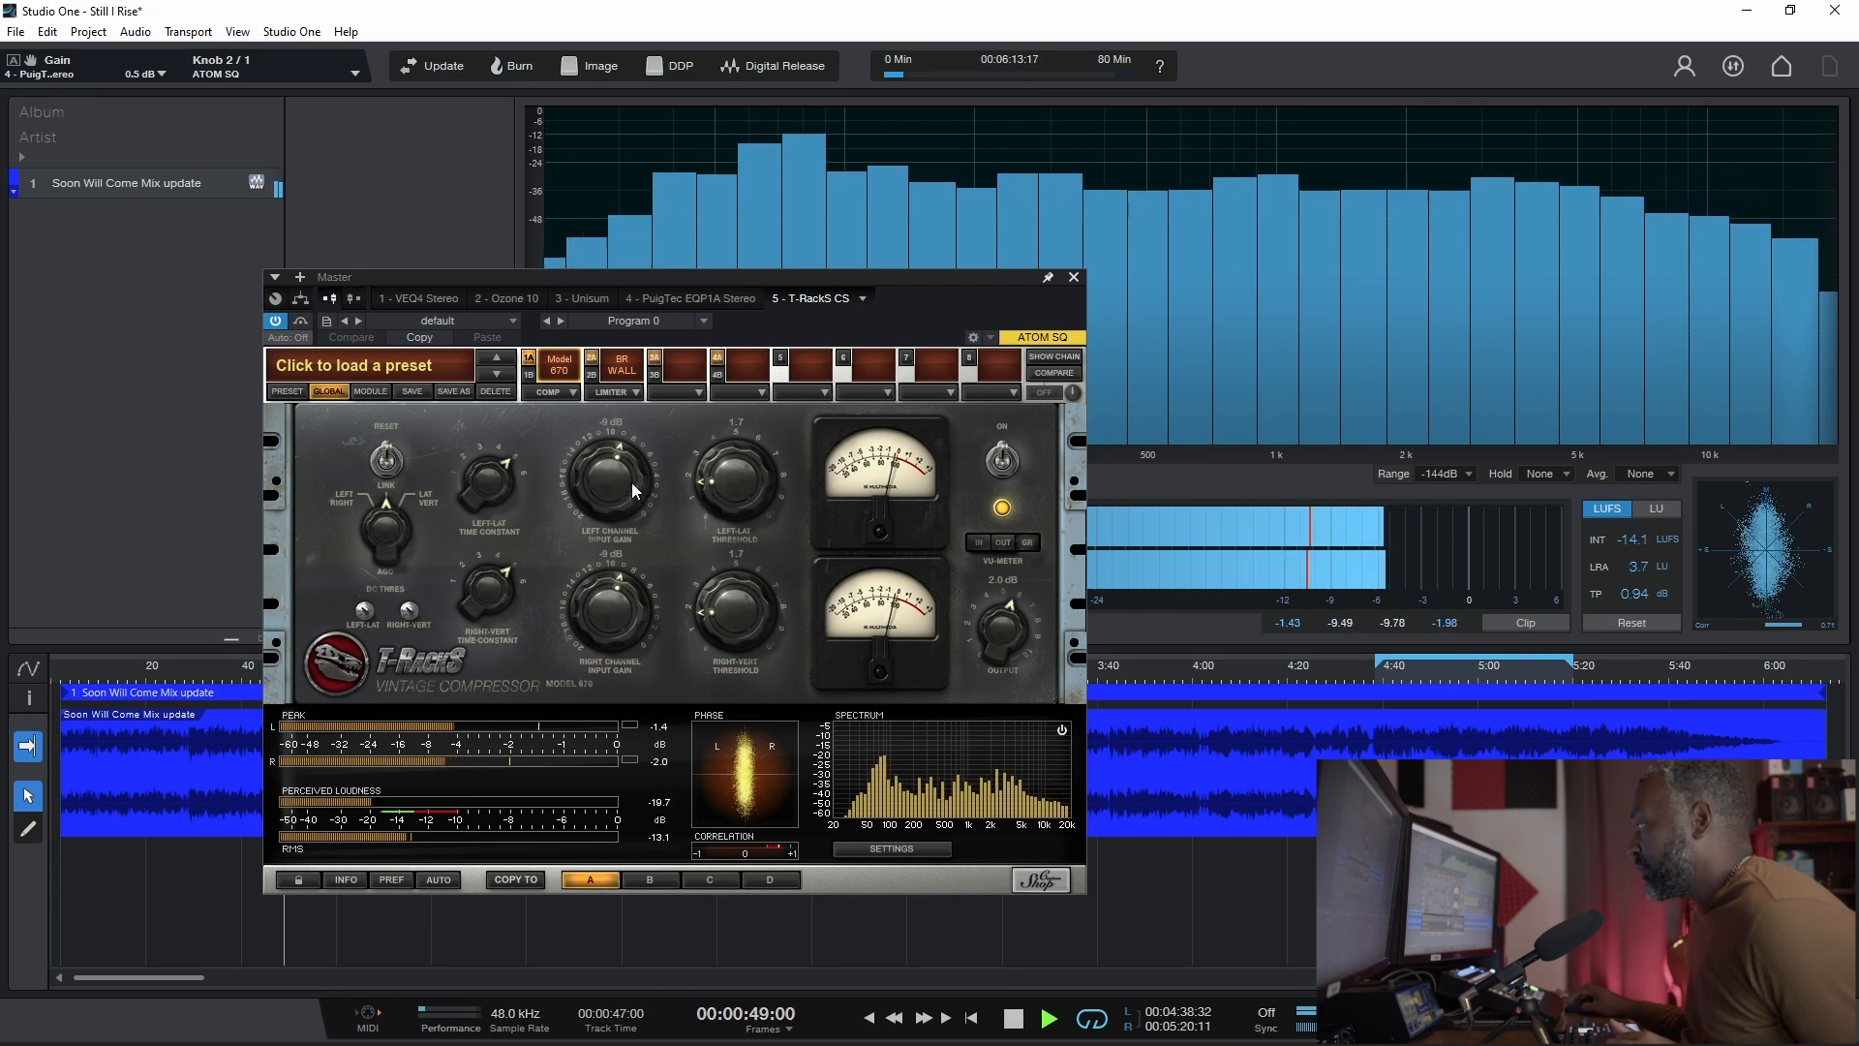
left_click_drag(629, 509, 629, 500)
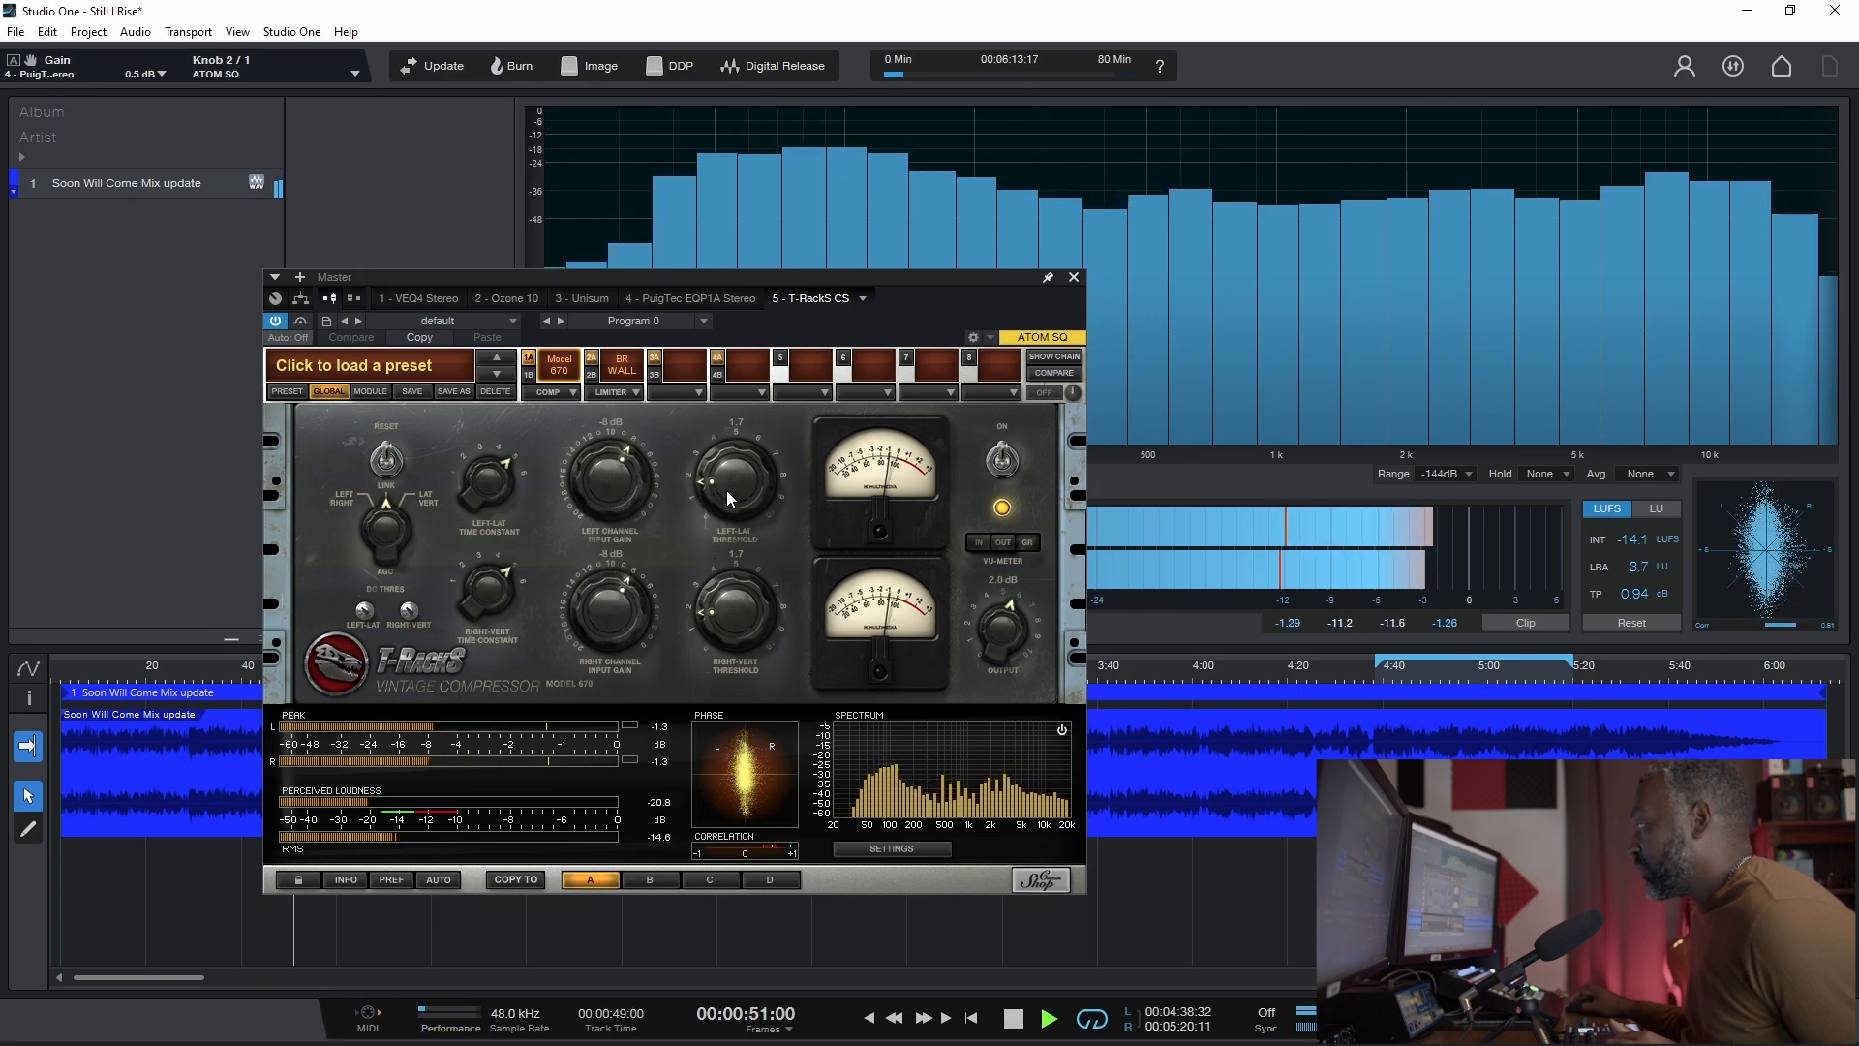
left_click_drag(734, 479, 746, 484)
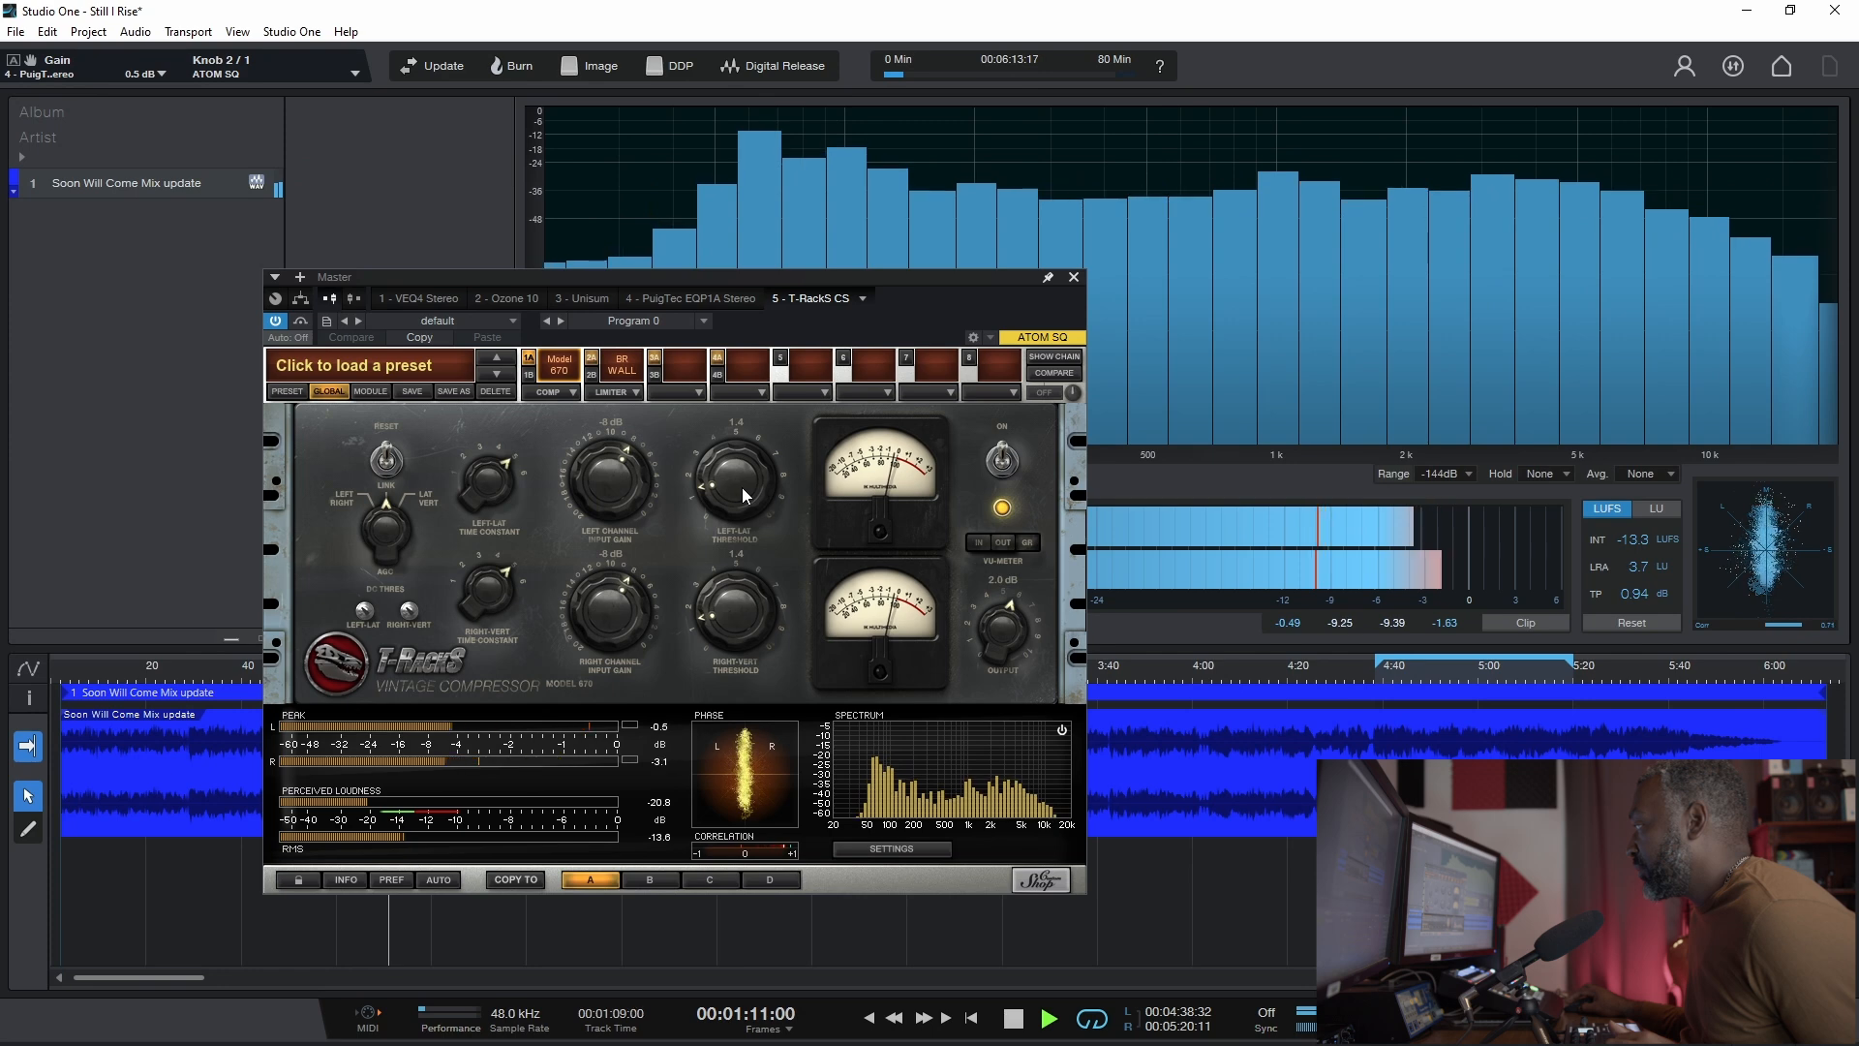
Step: Stop playback and review the Model 670 compressor and the brickwall limiter in the T-RackS chain, leaving the limiter shown
left_click(600, 365)
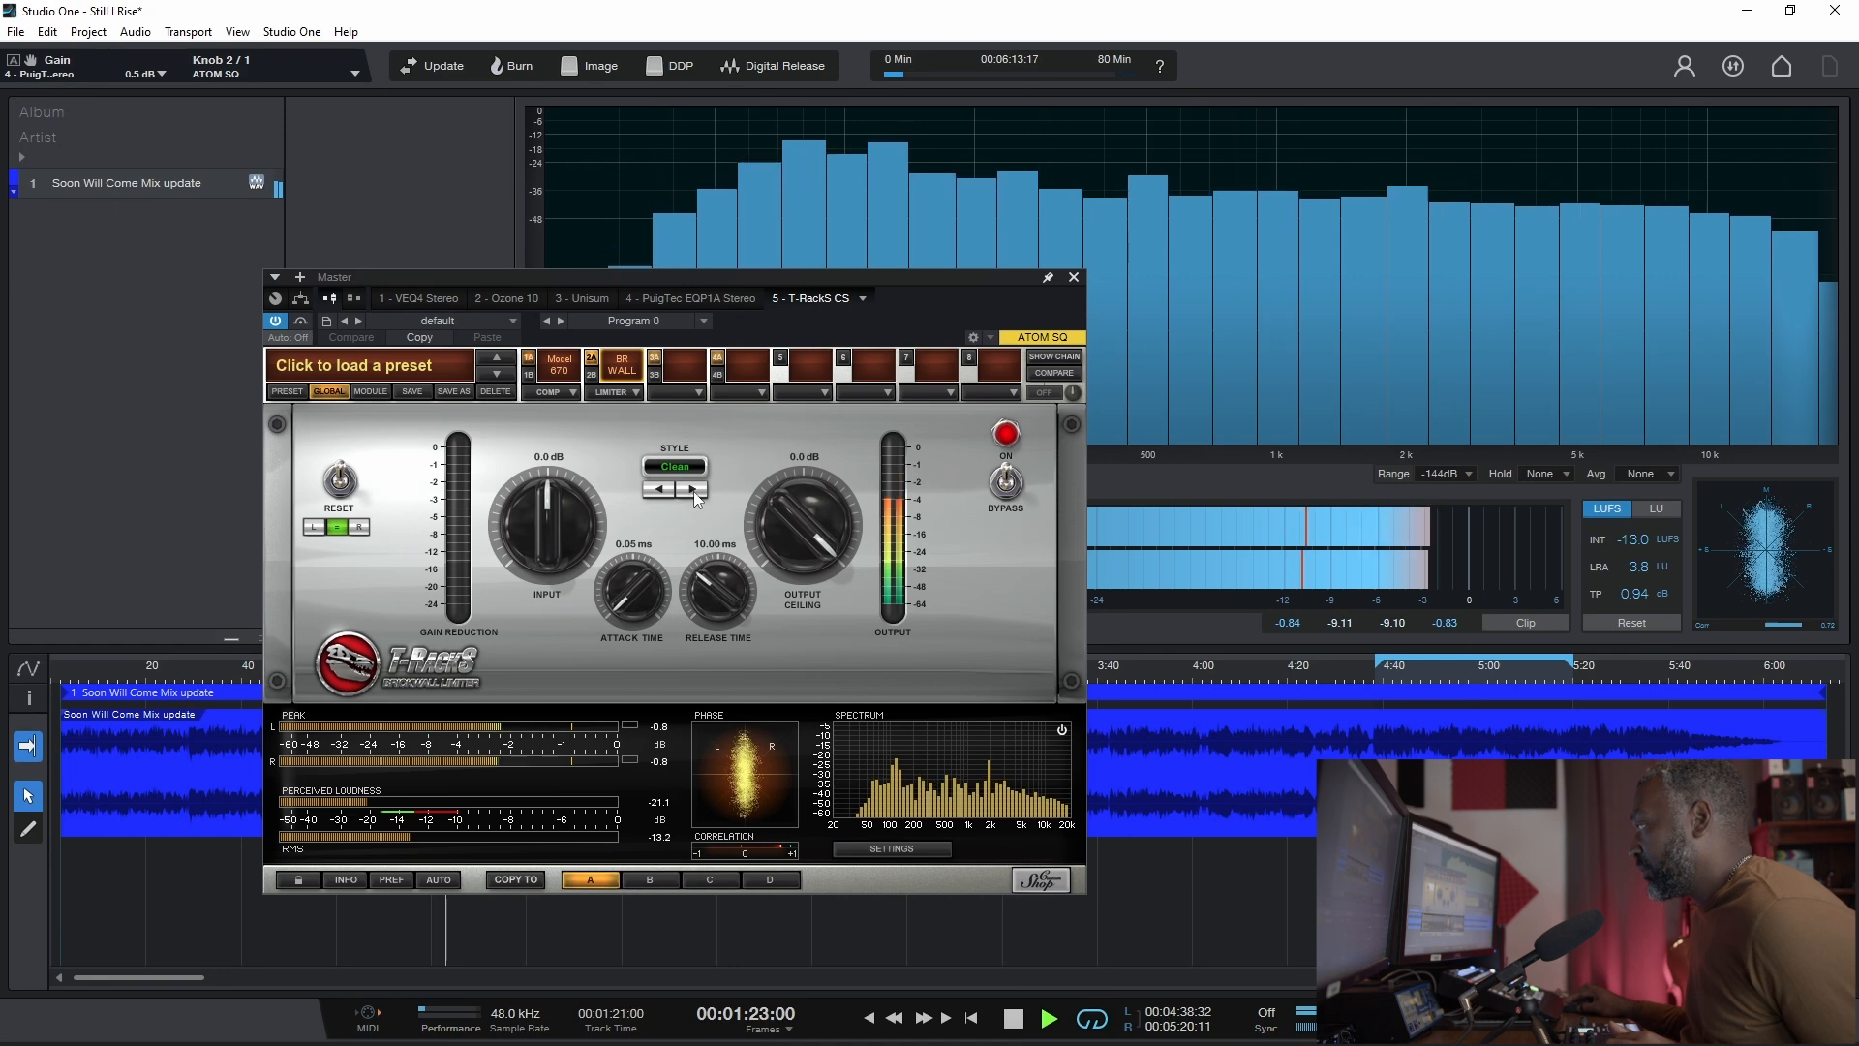
key("space")
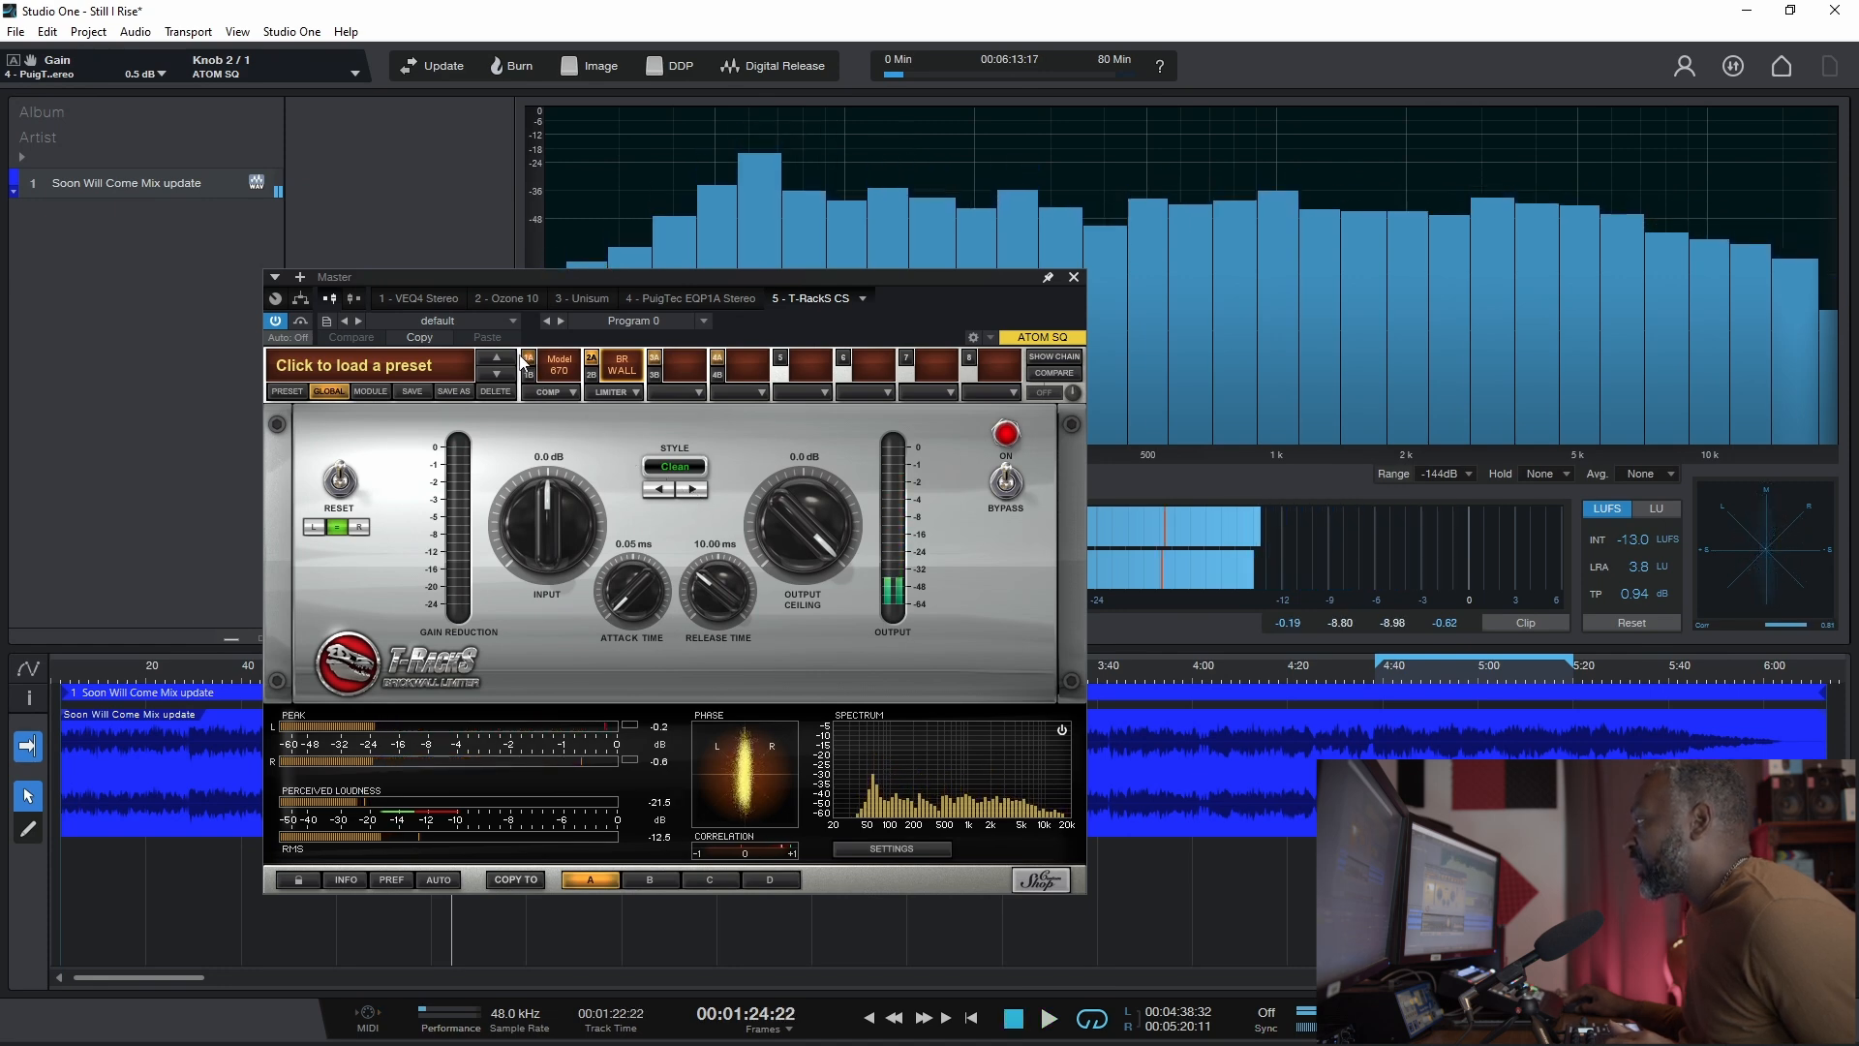
left_click(558, 365)
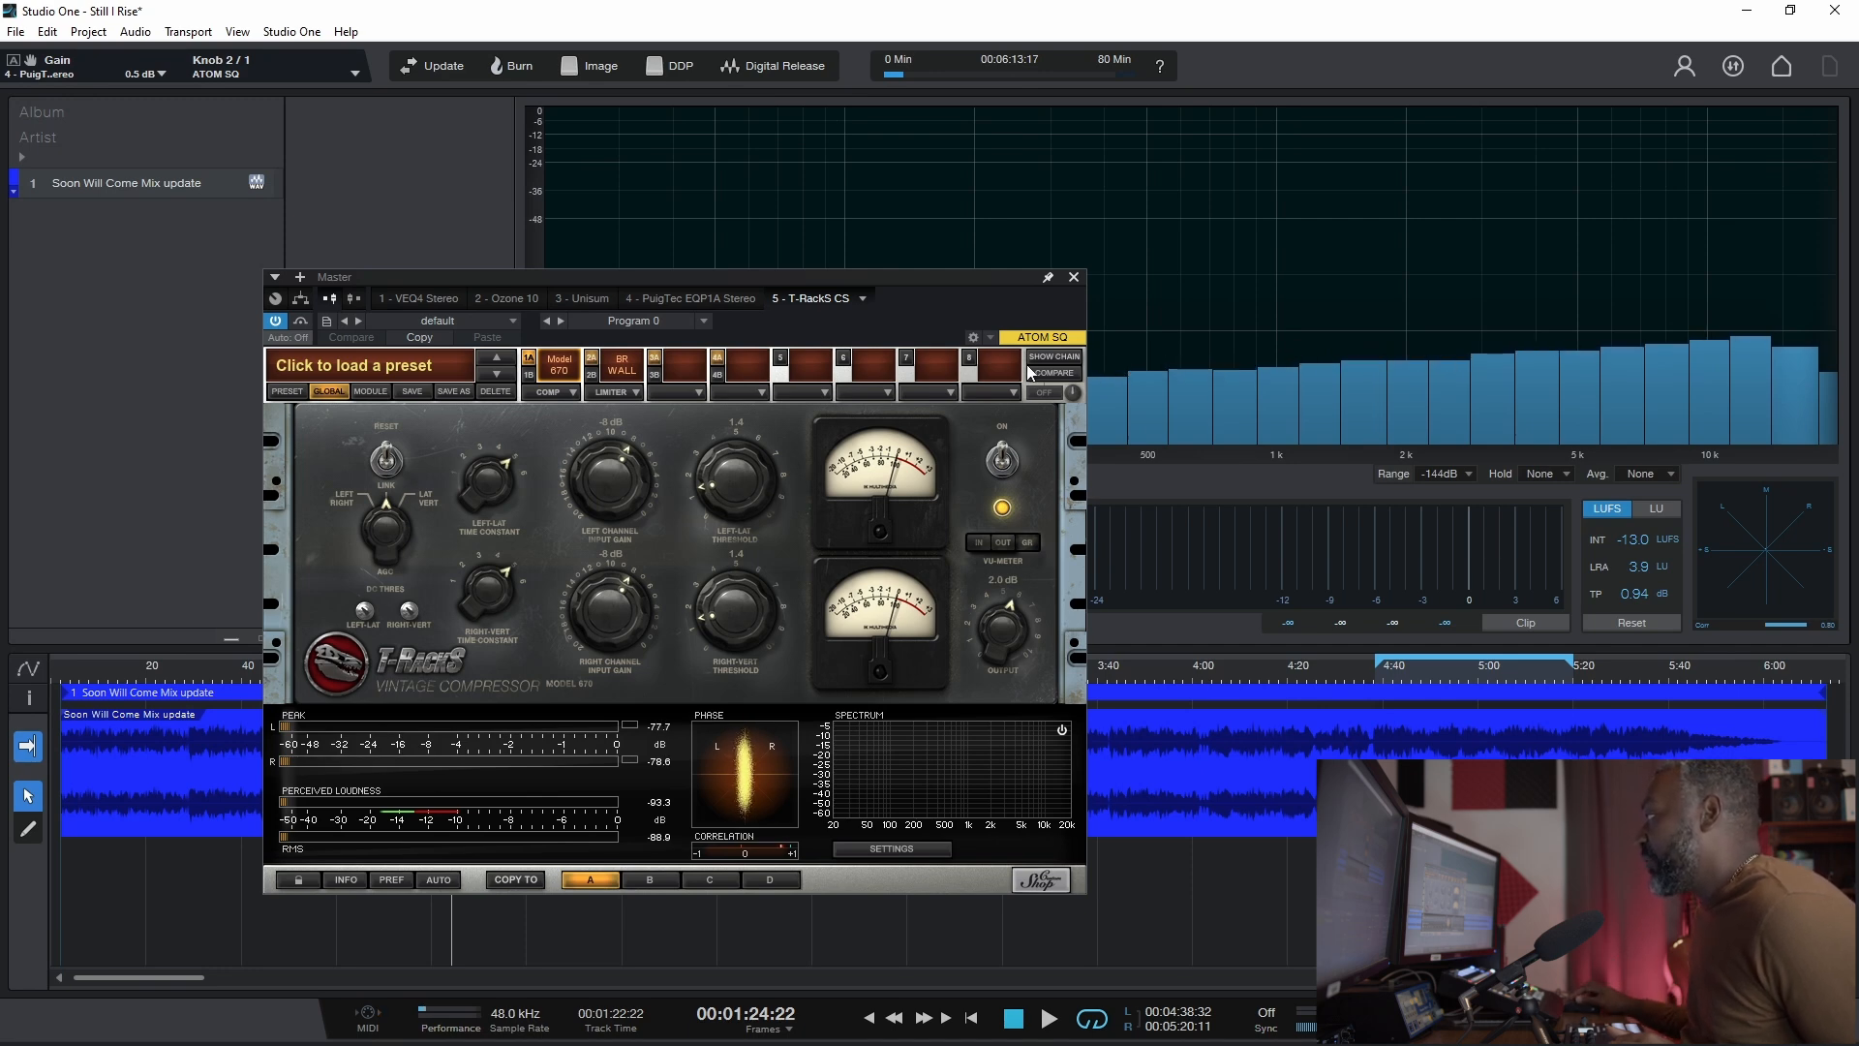
left_click(592, 368)
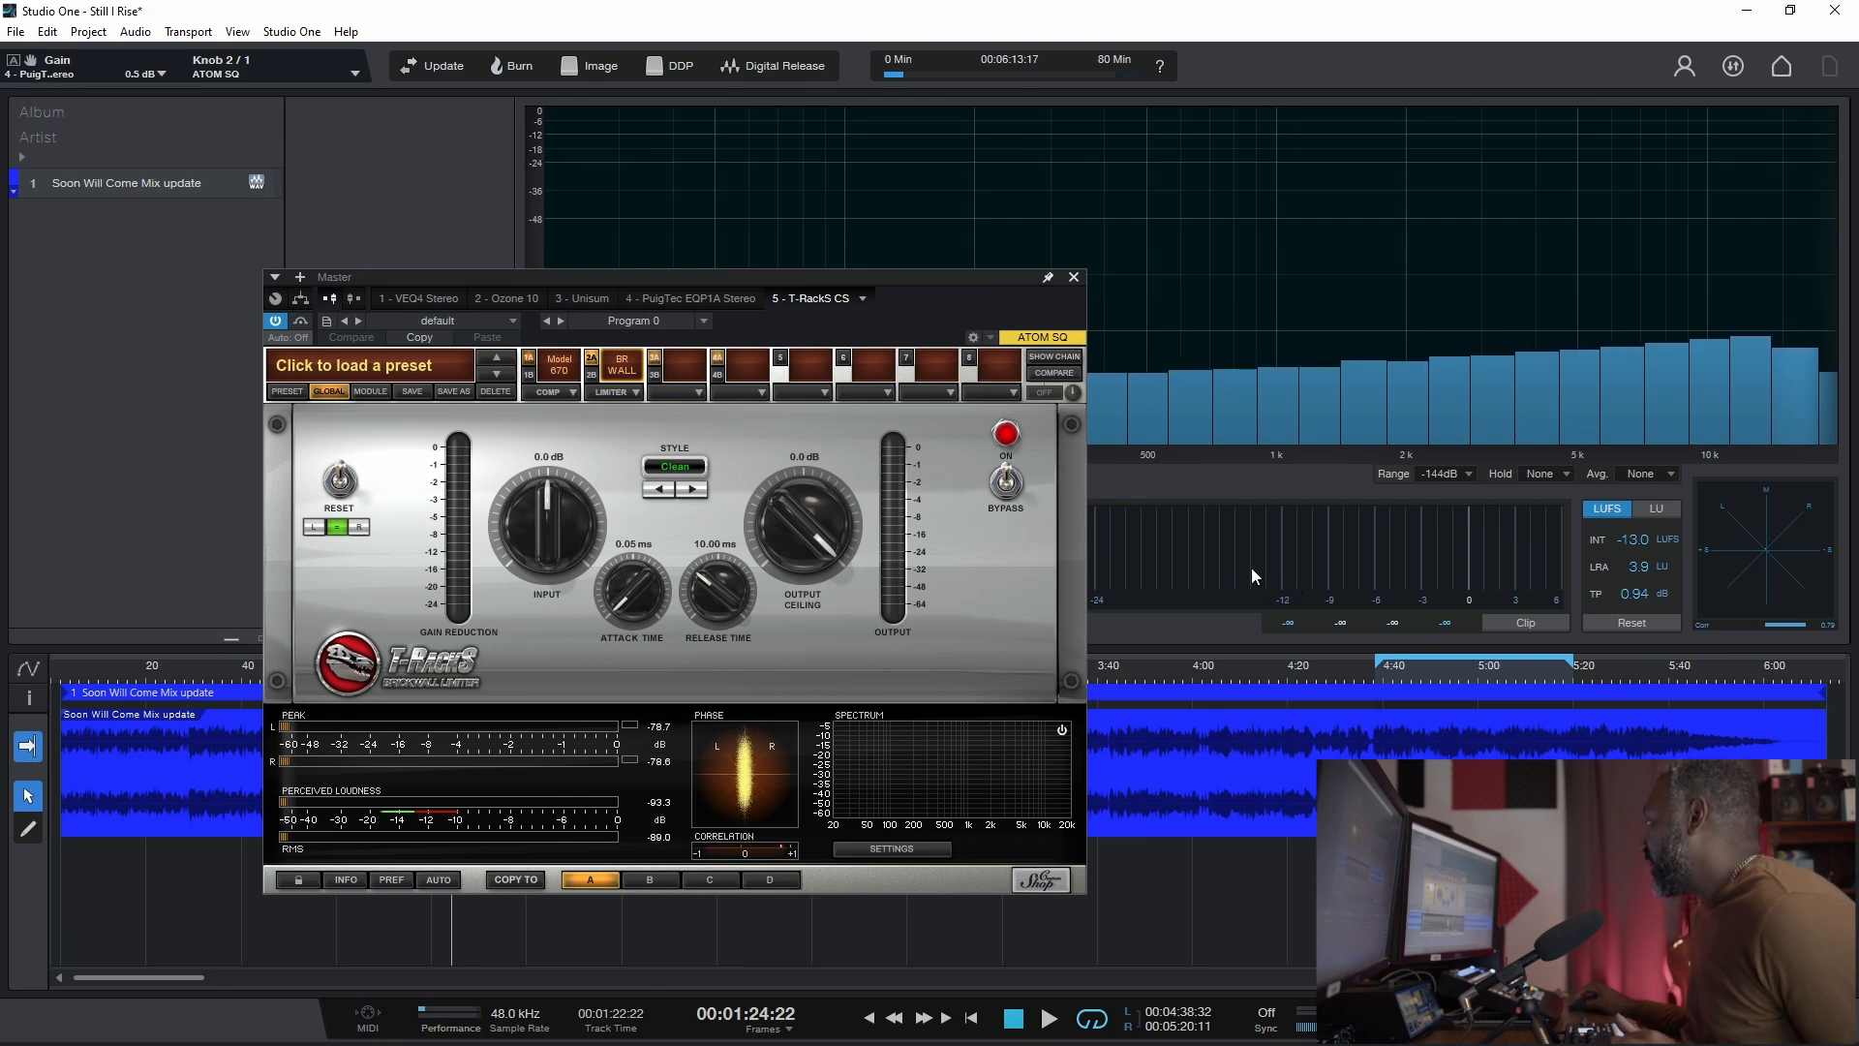
Step: Move the T-RackS window off the master inserts, play the track from the start, and reset the loudness readings
left_click_drag(758, 287, 978, 278)
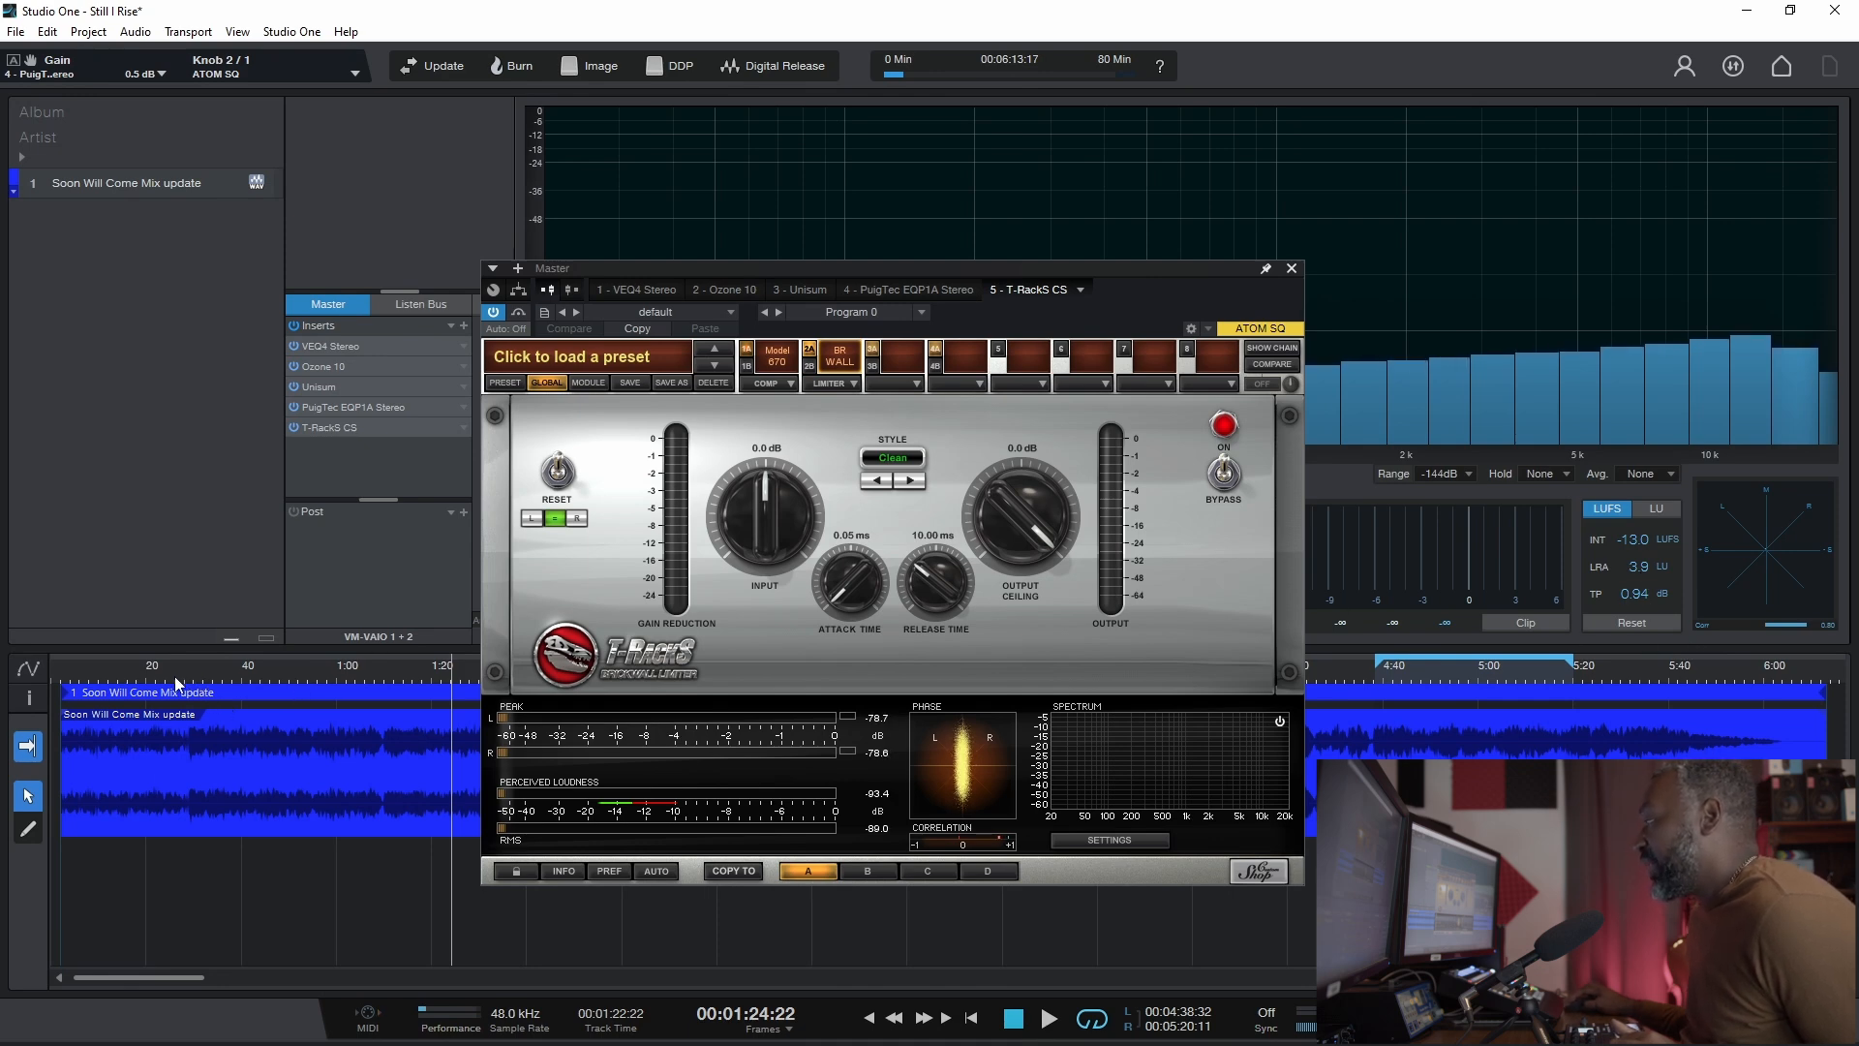
left_click(62, 678)
key("space")
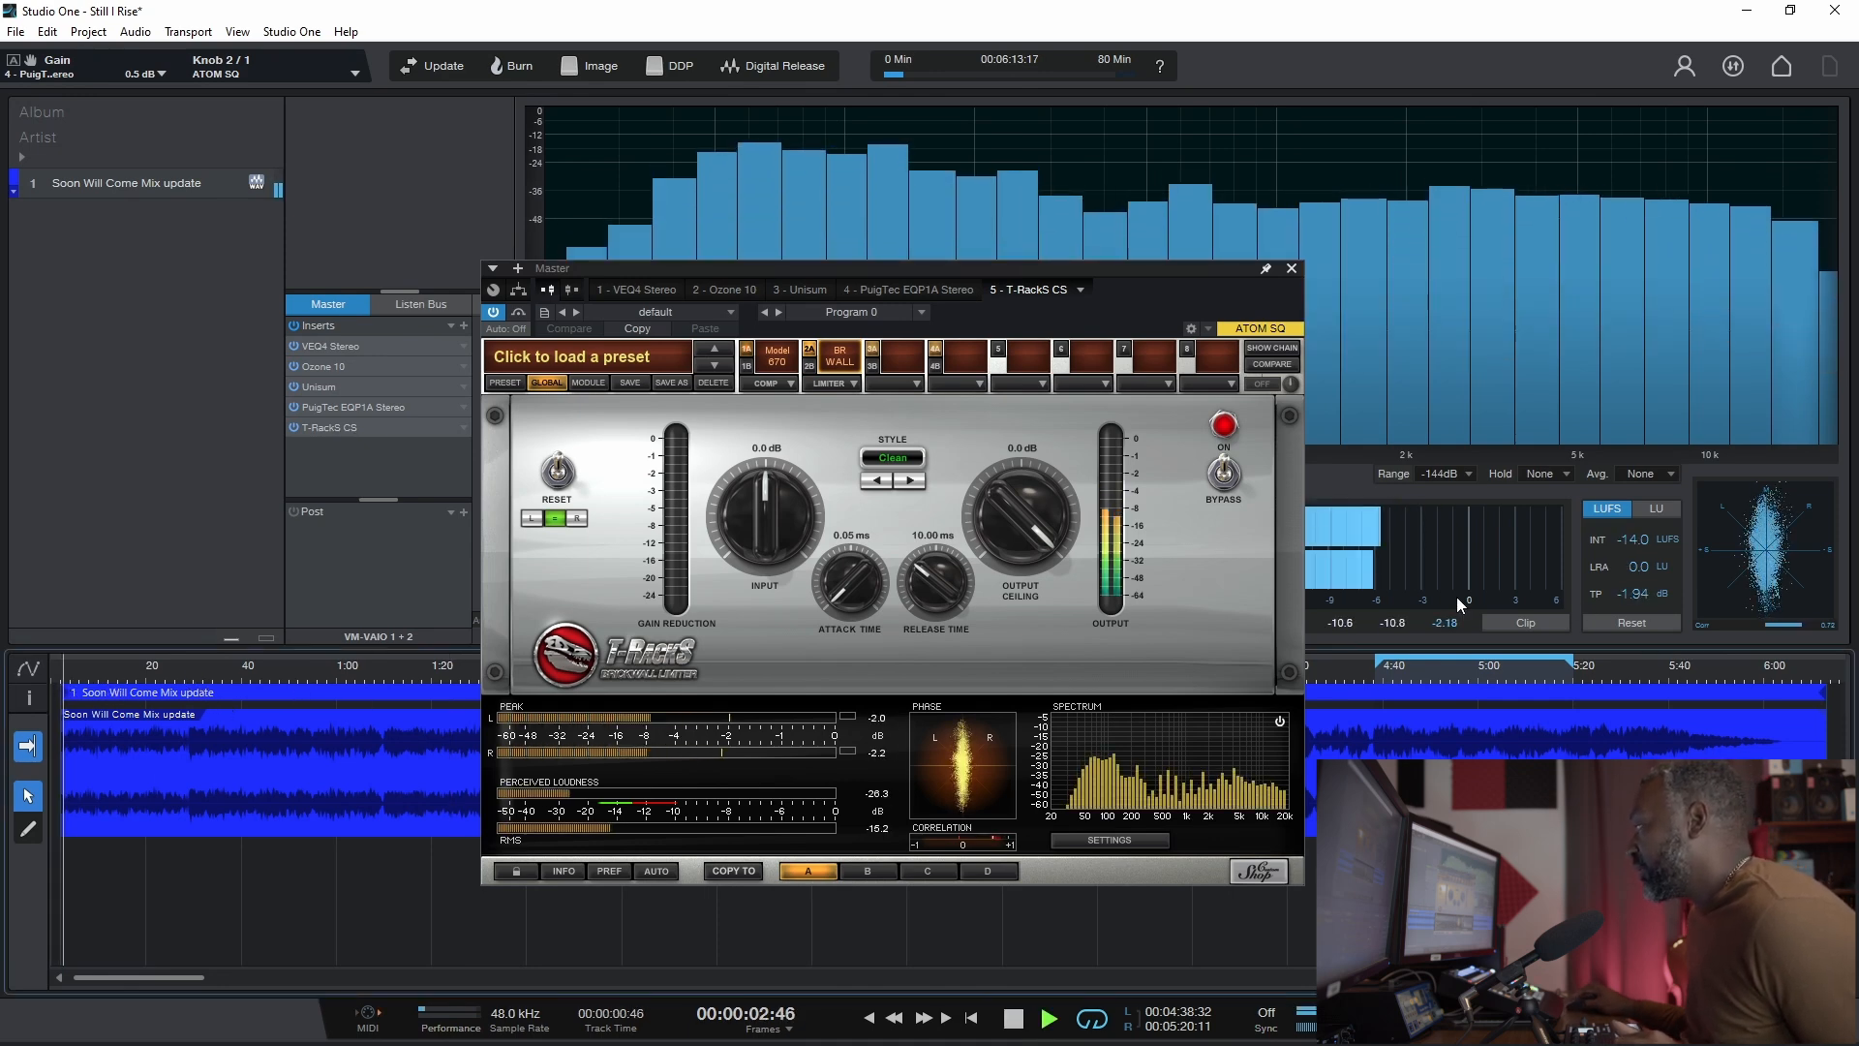
left_click(1642, 619)
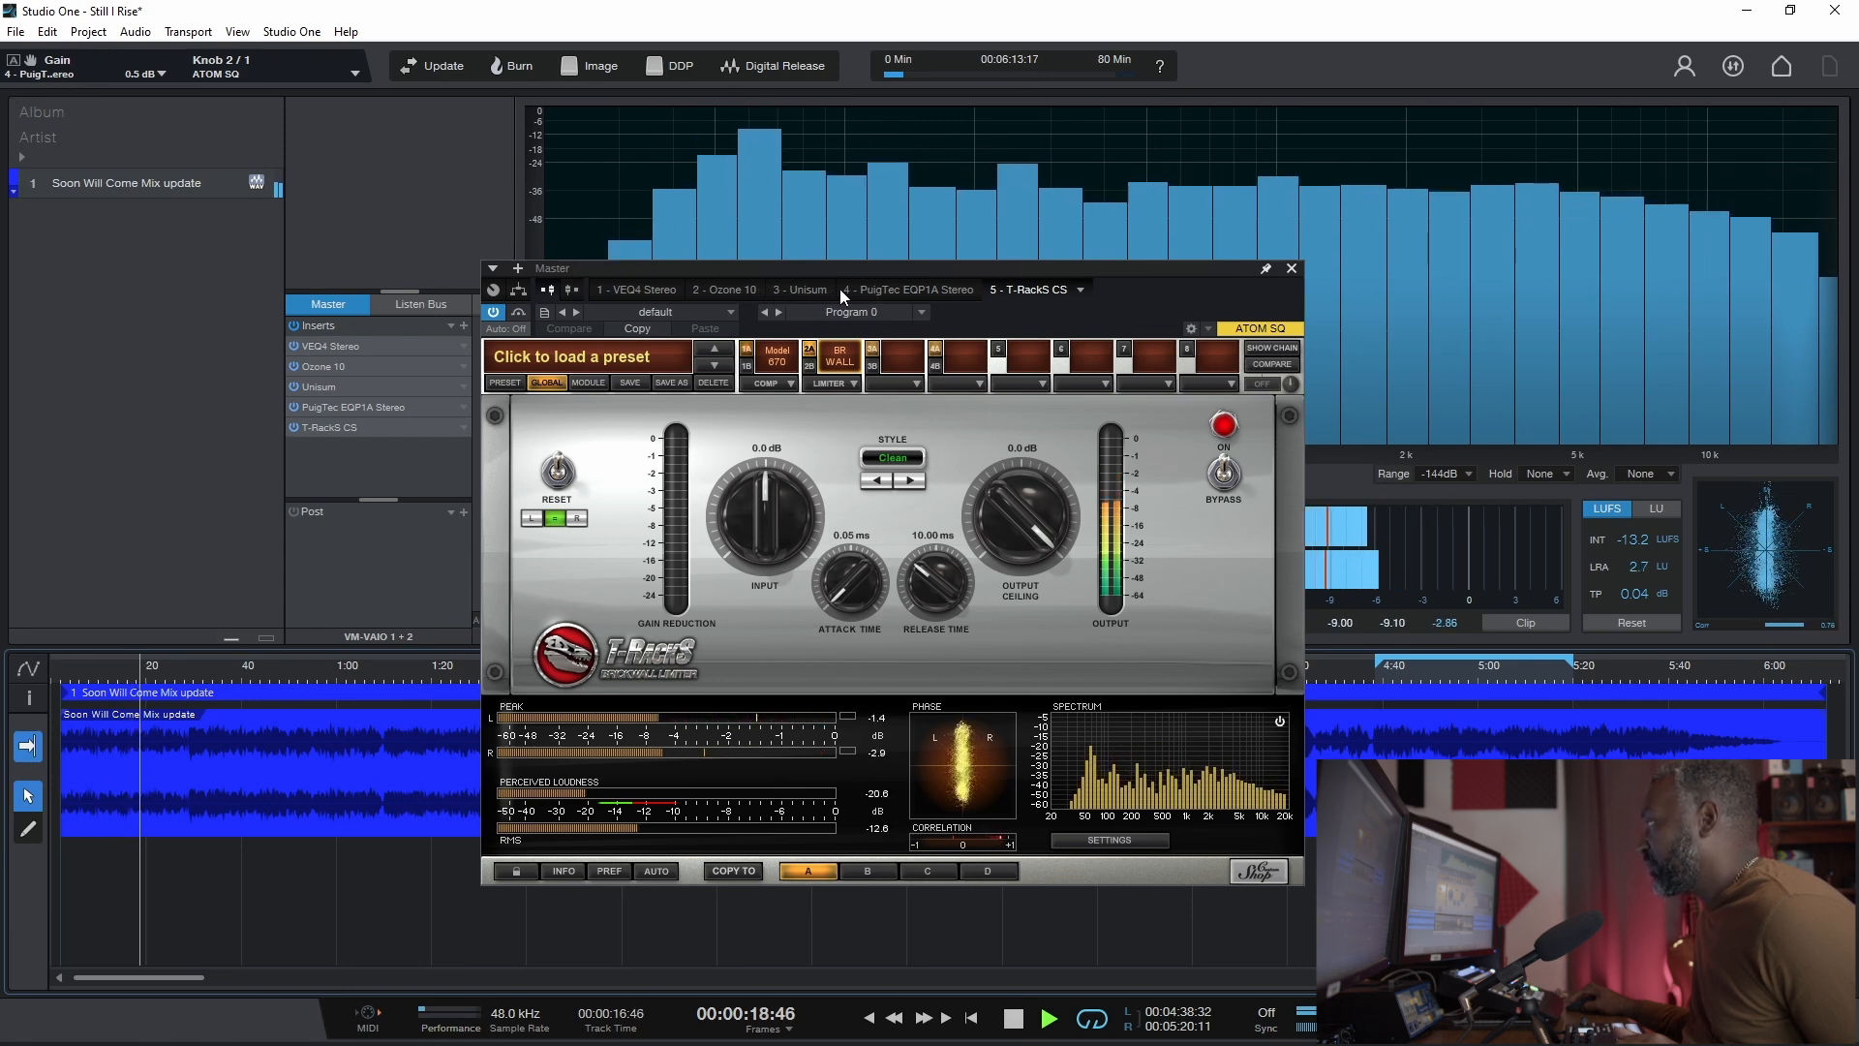
Step: Set the PuigTec low-frequency boost to about 3 and attenuation to 3.3, return to T-RackS CS, and reset the loudness readings
left_click(893, 288)
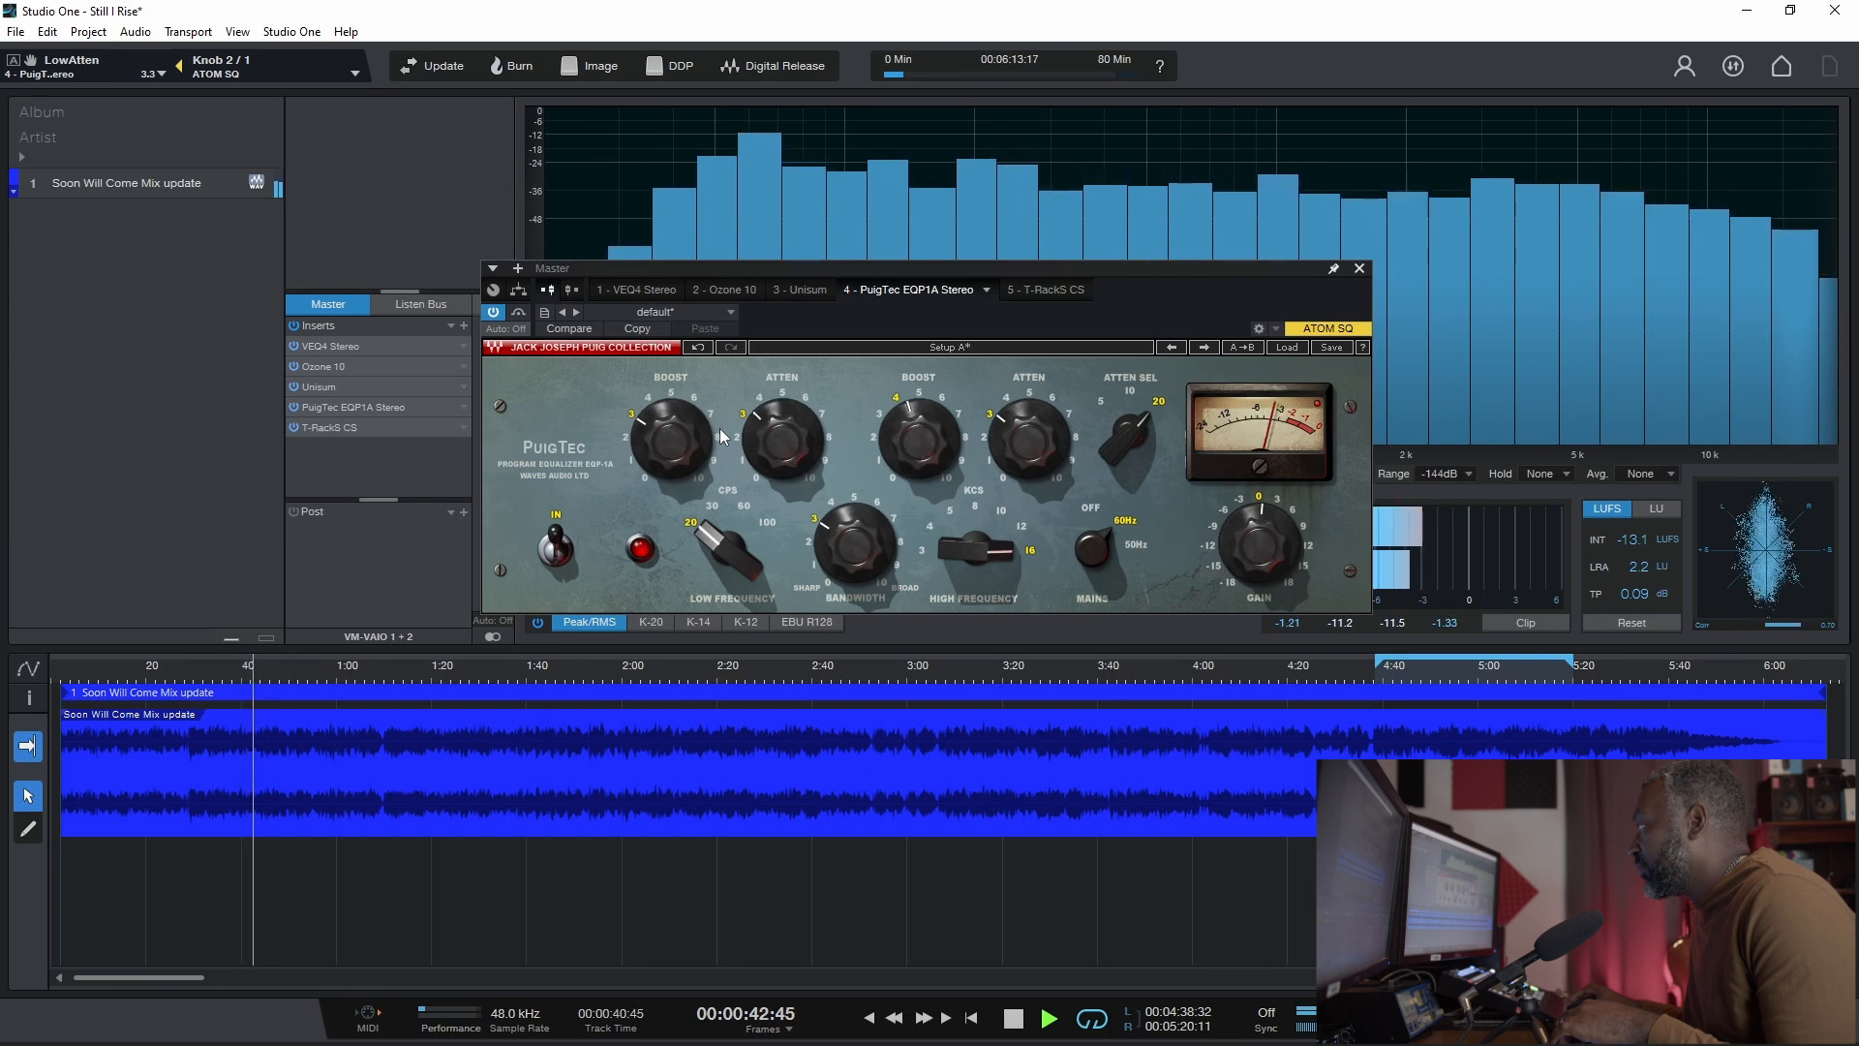
left_click(1046, 289)
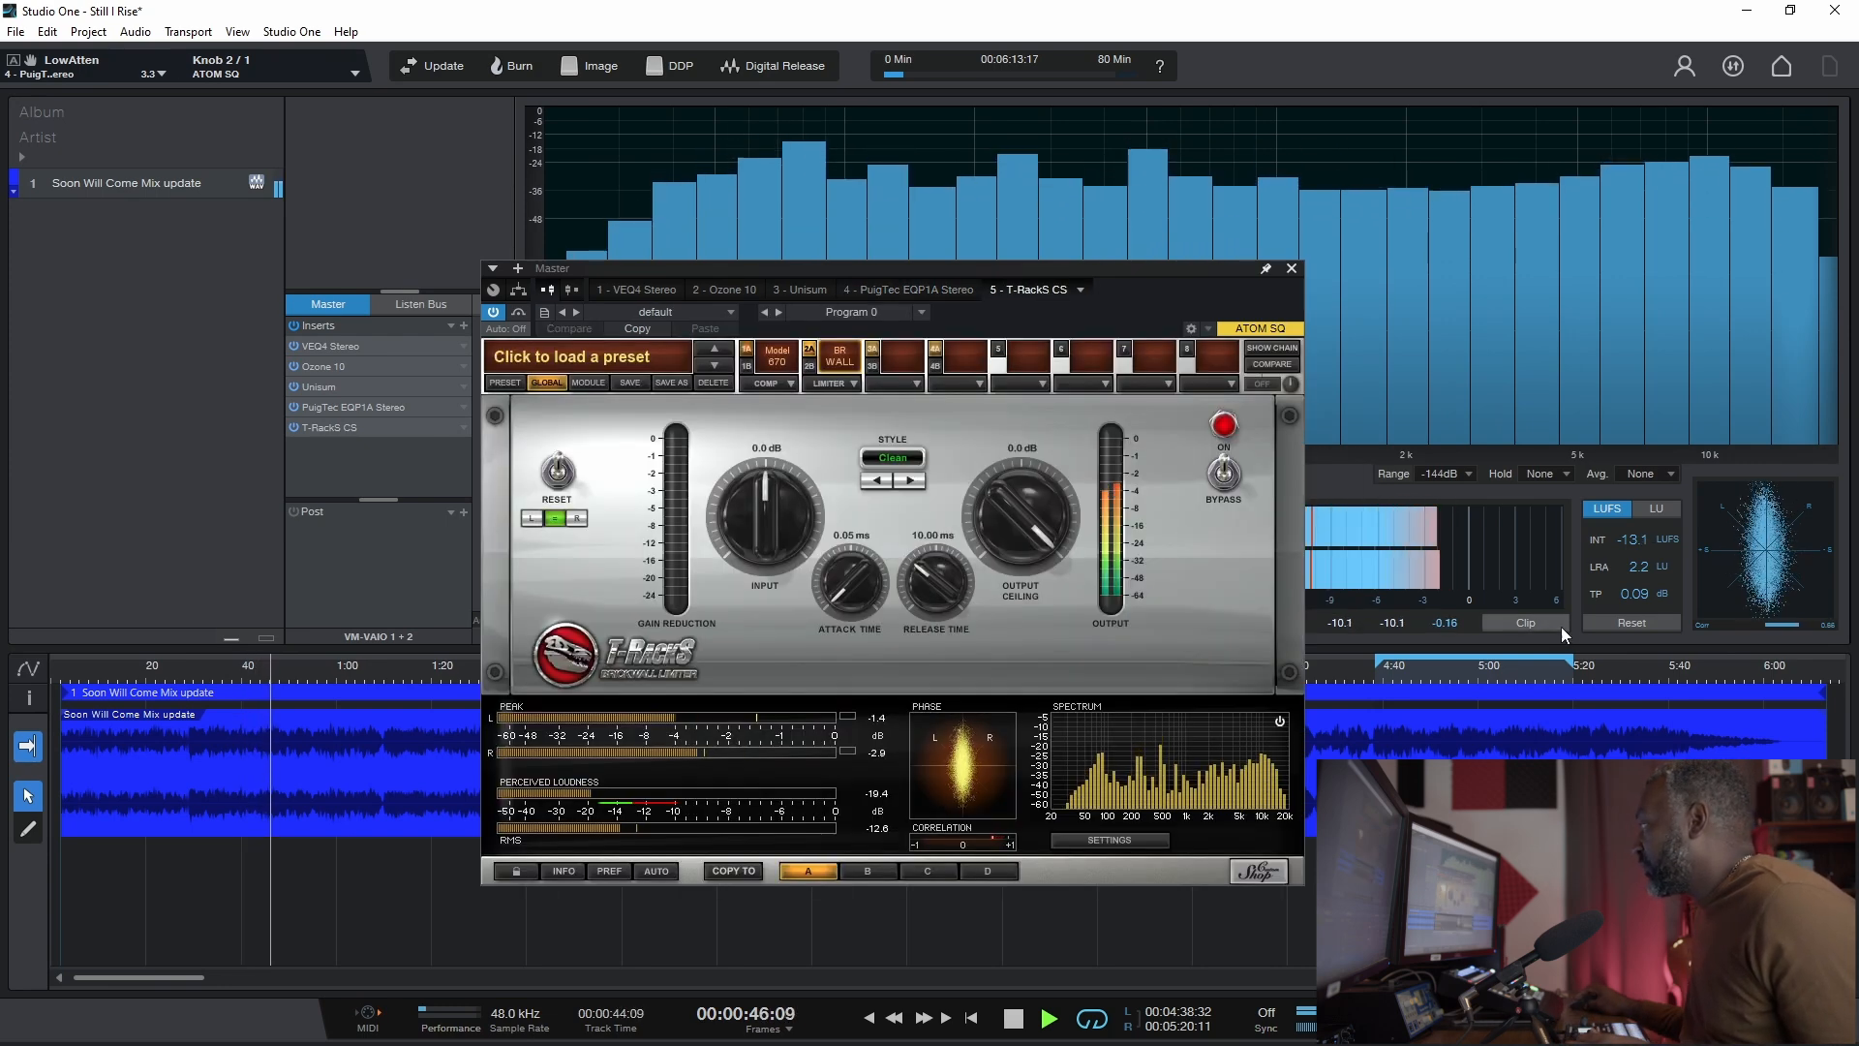
left_click(1635, 622)
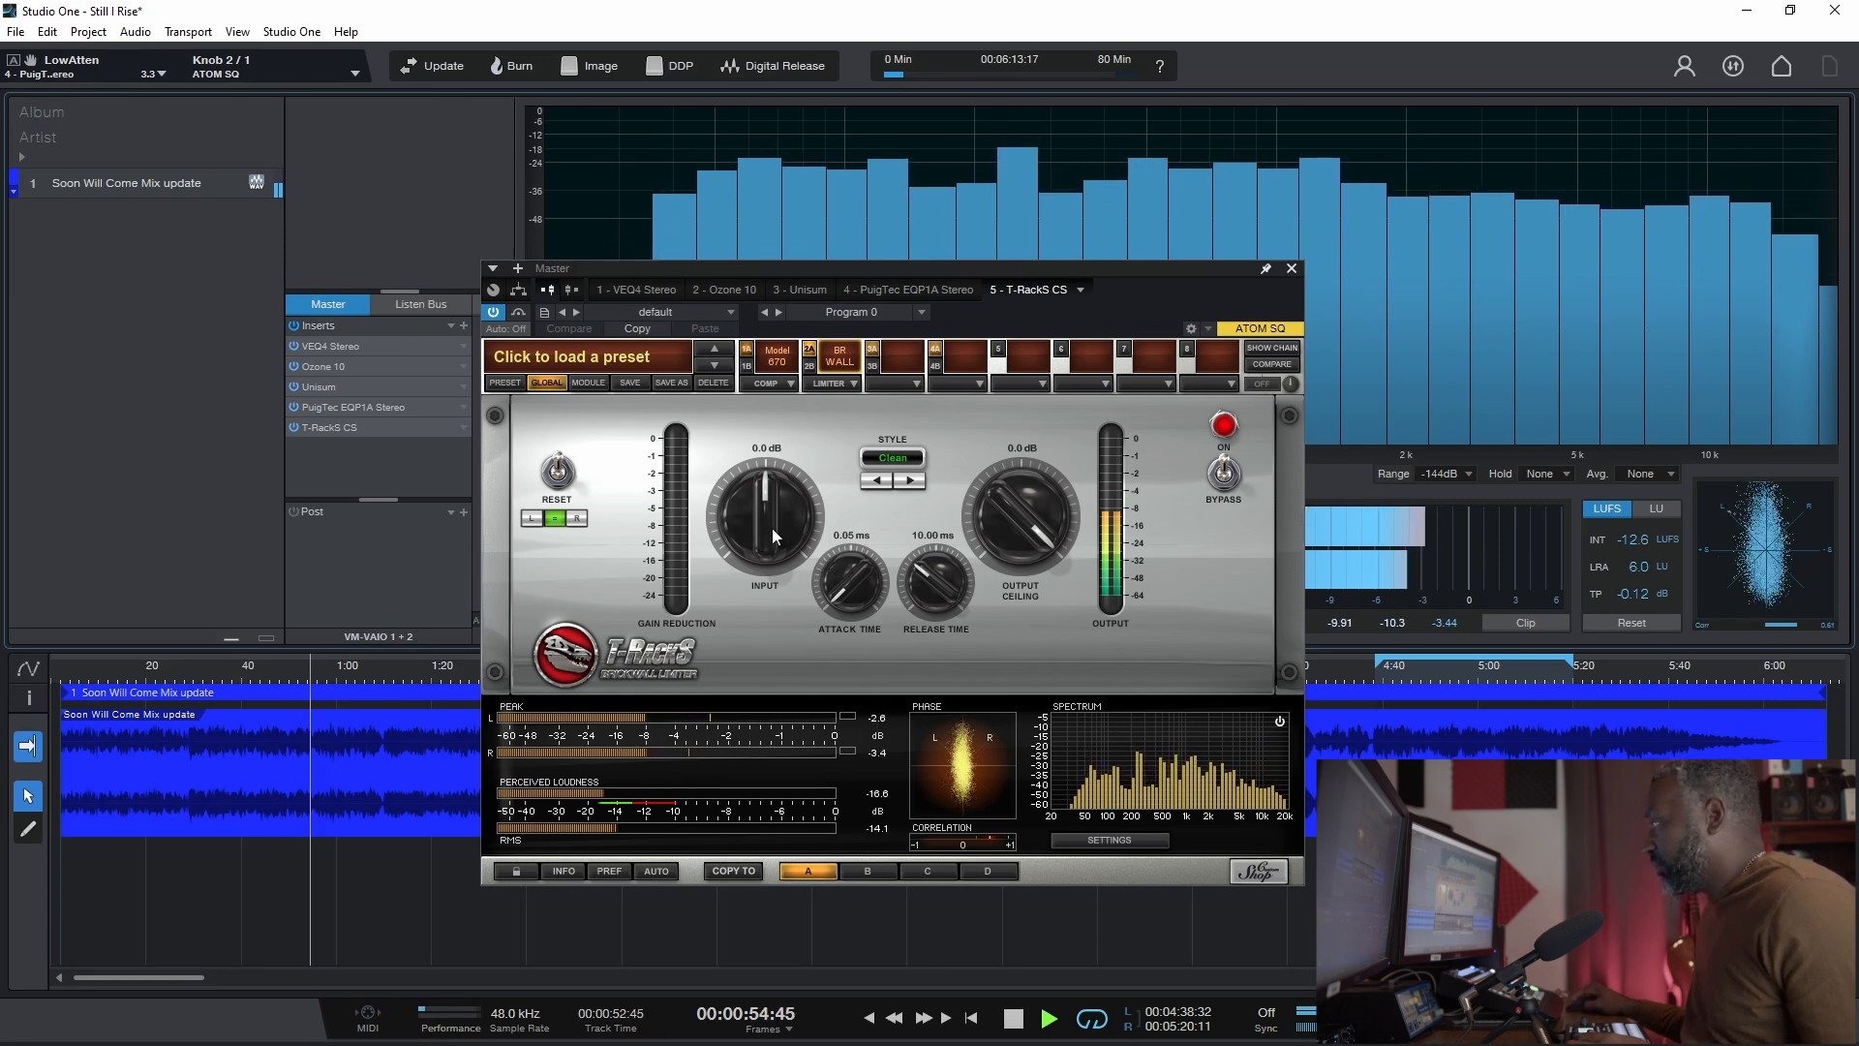
Step: Set the brickwall limiter to 1.5 dB input, Advanced 1 style and a -0.2 dB output ceiling, and reset the loudness readings
left_click_drag(771, 527, 780, 508)
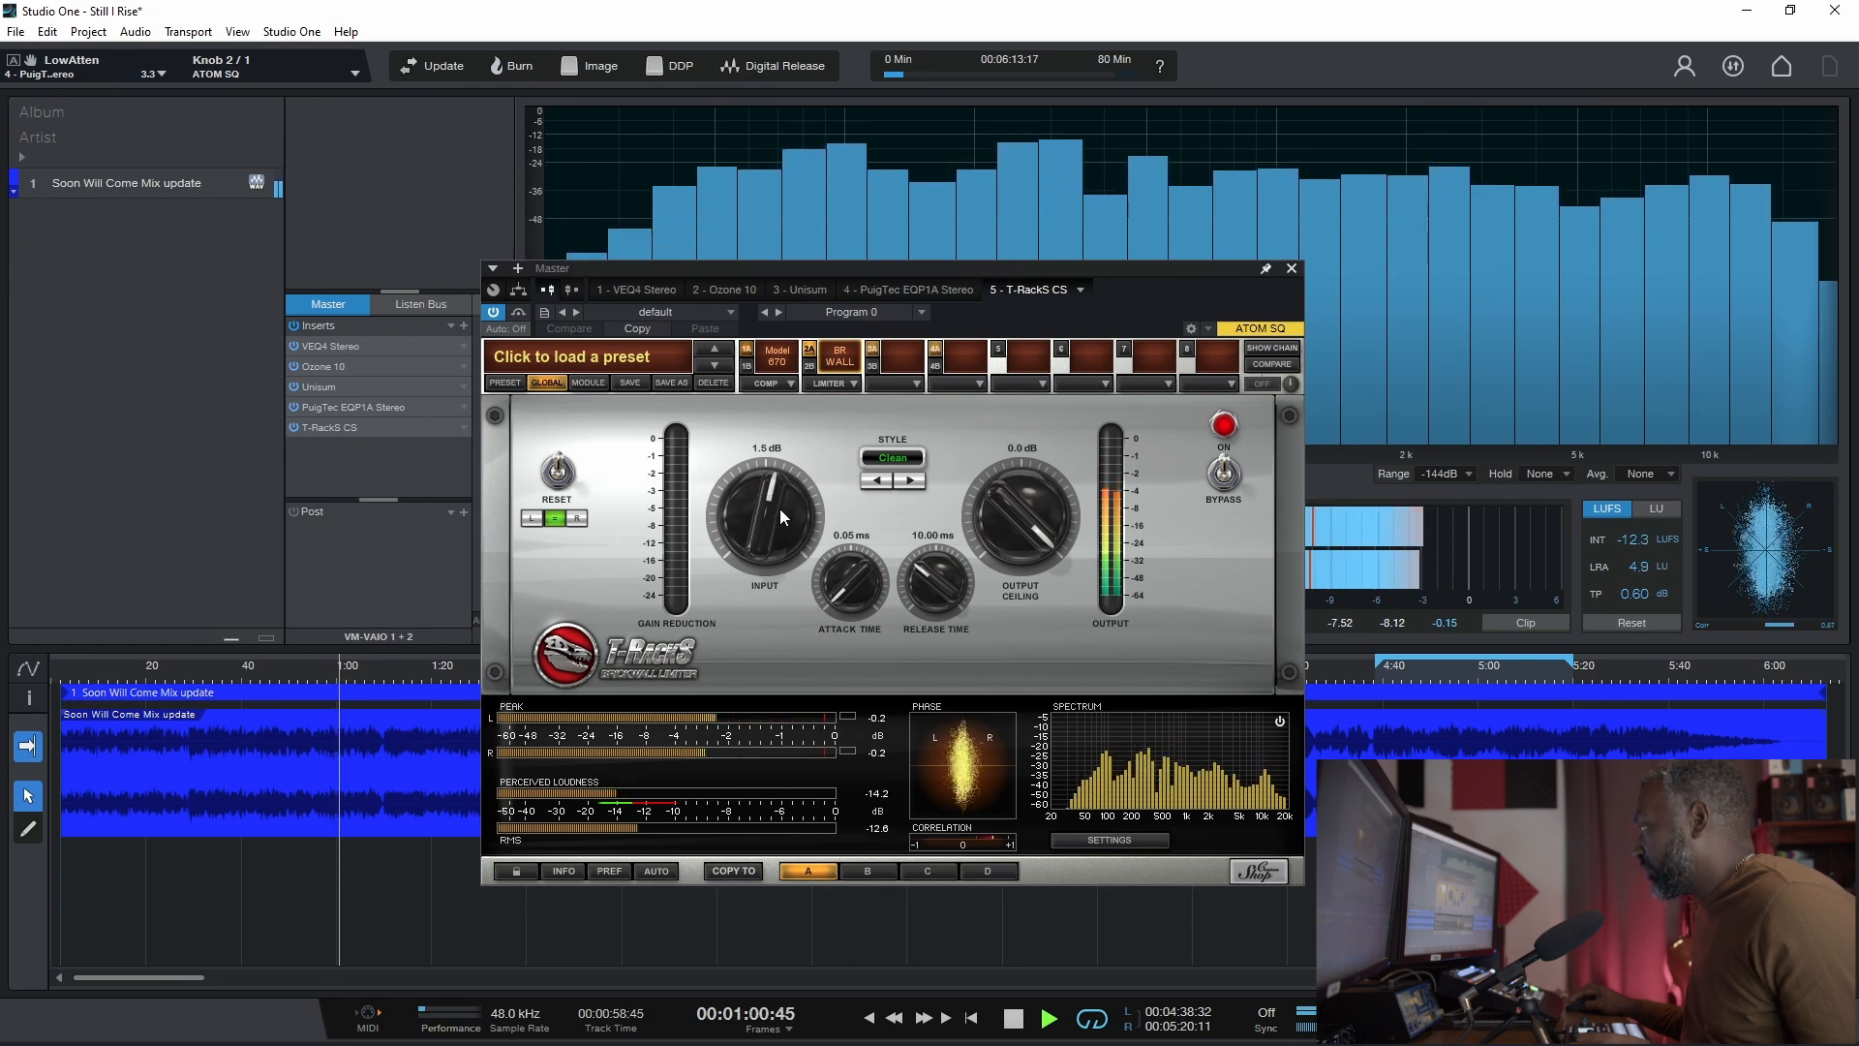
left_click(912, 480)
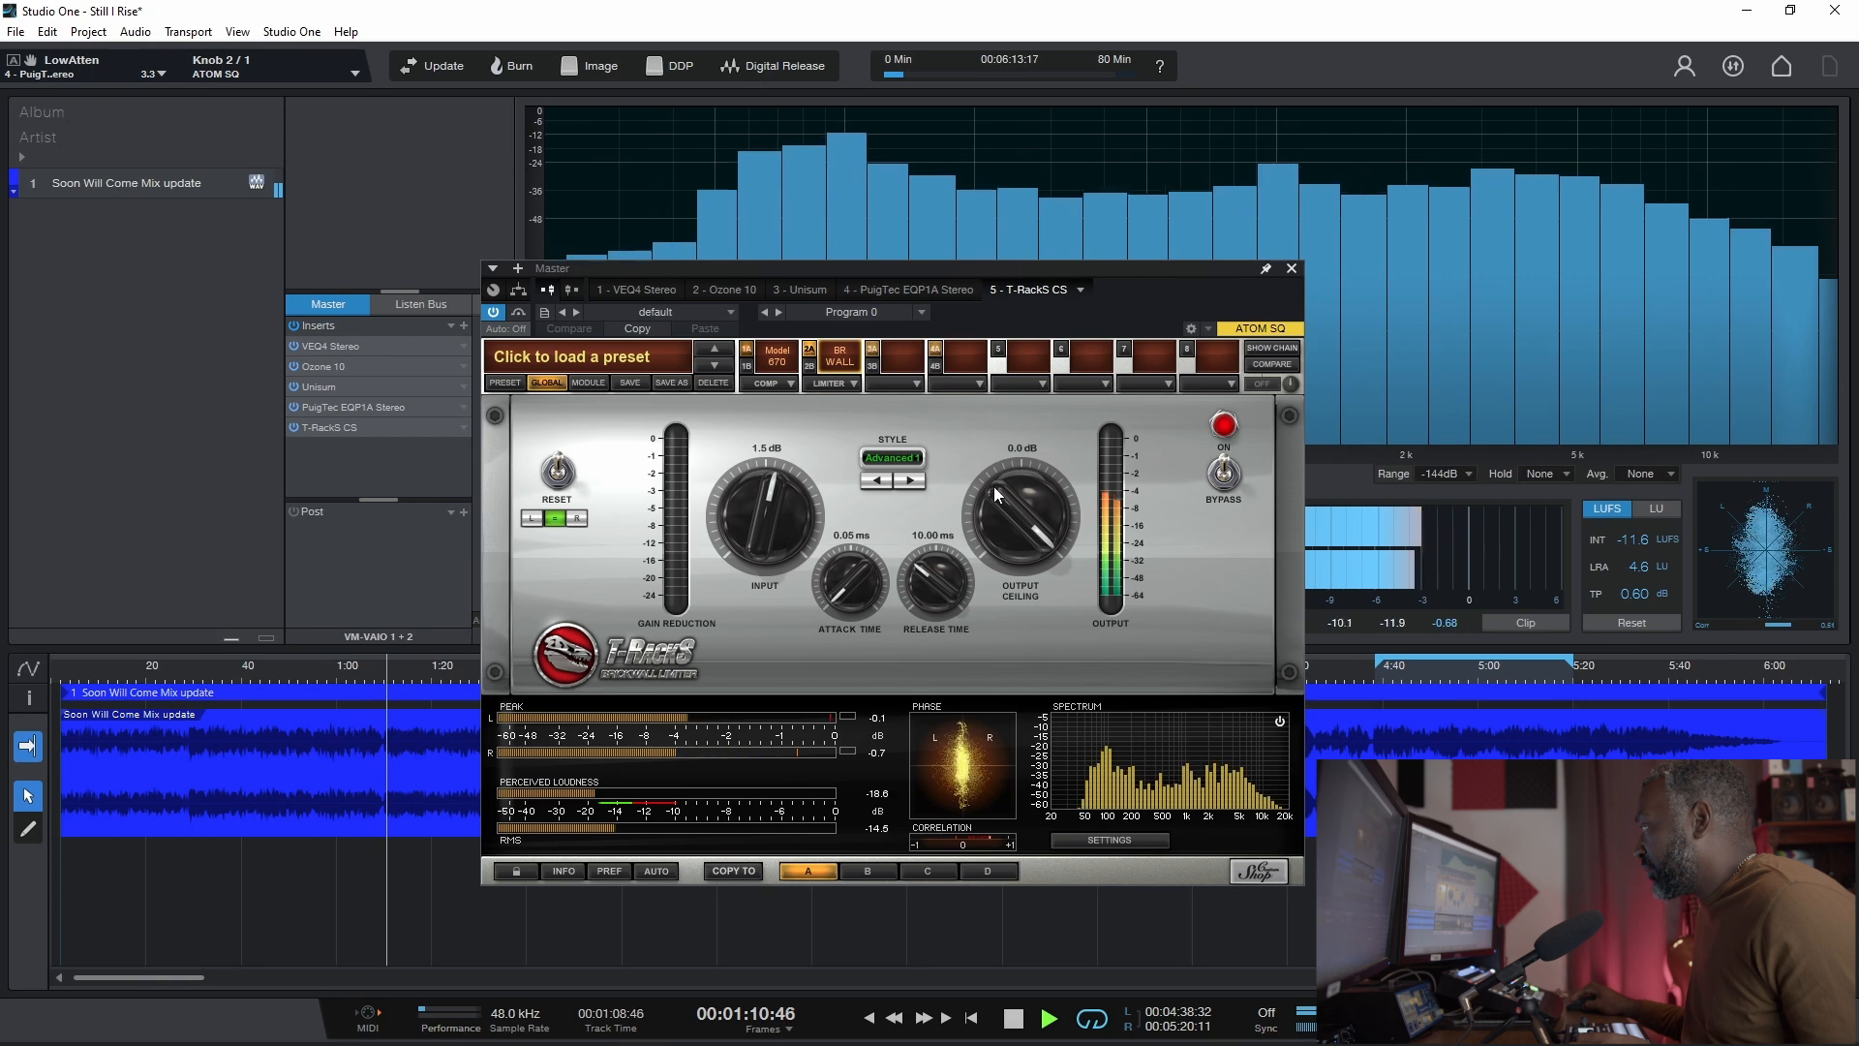
left_click_drag(992, 488, 990, 491)
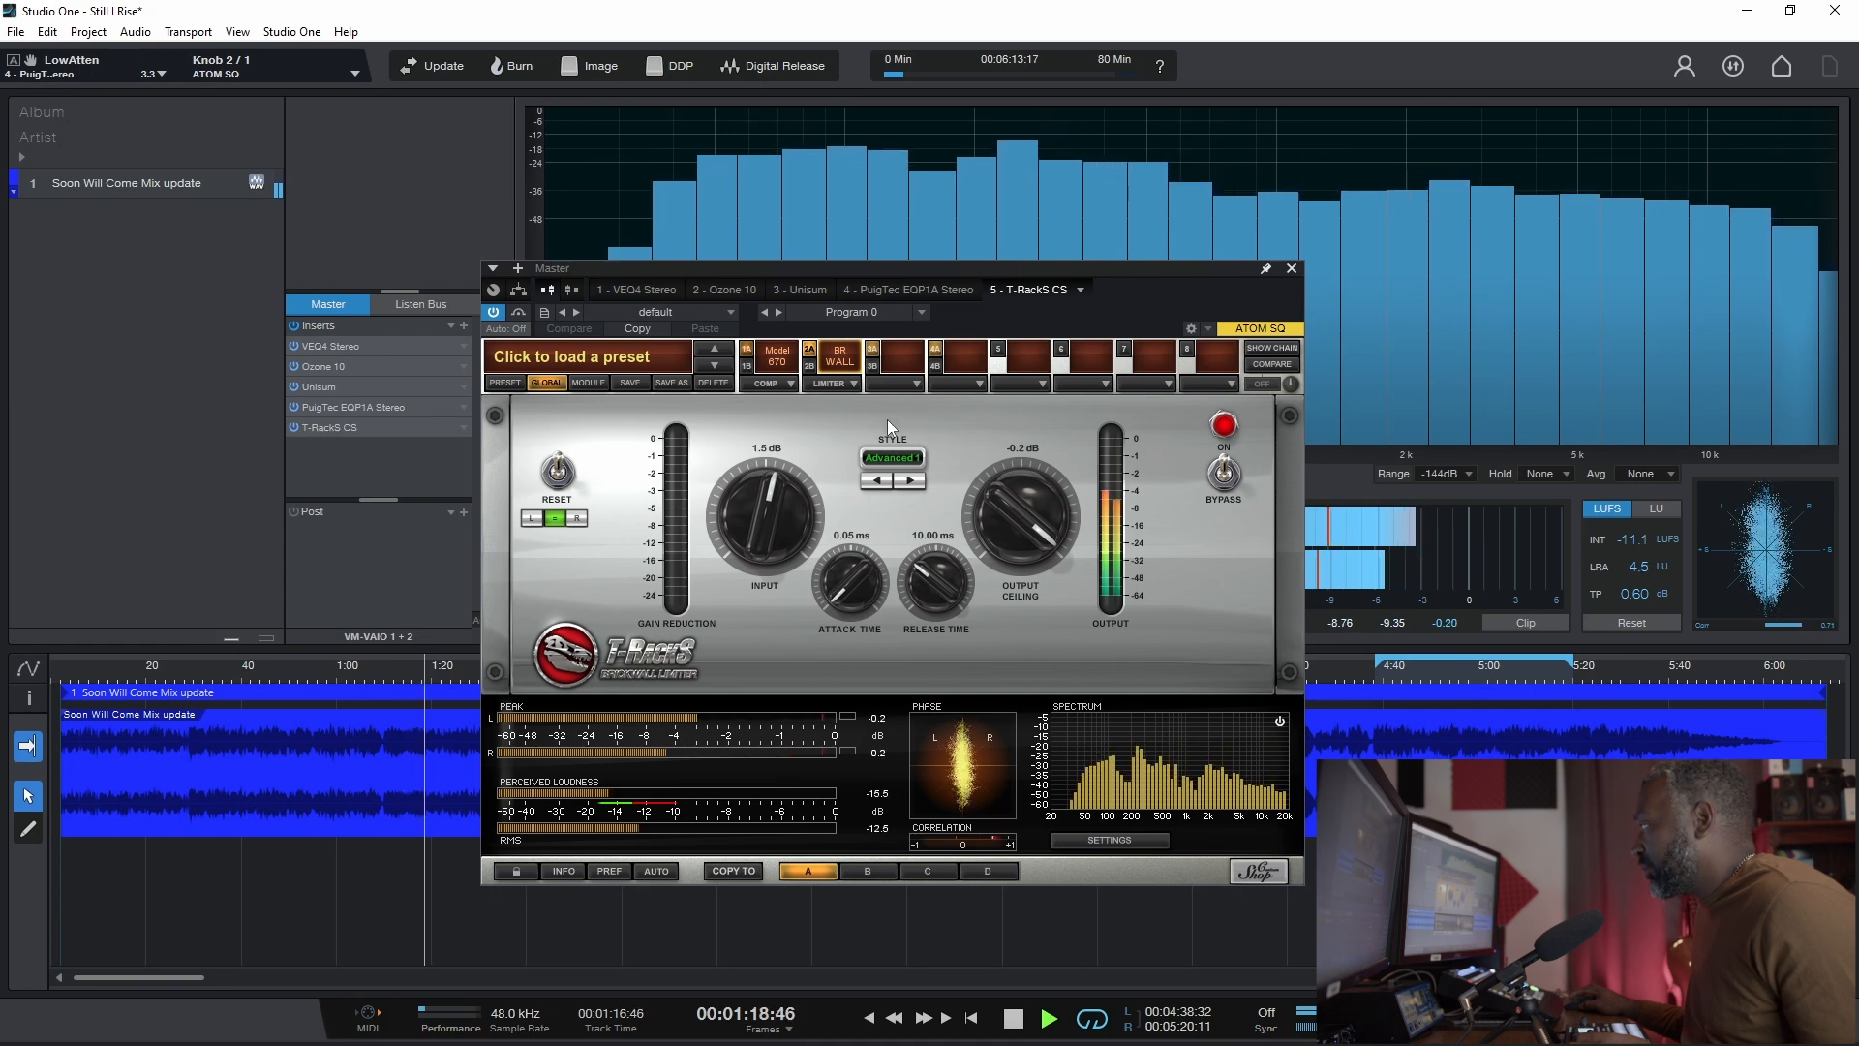
left_click(1627, 623)
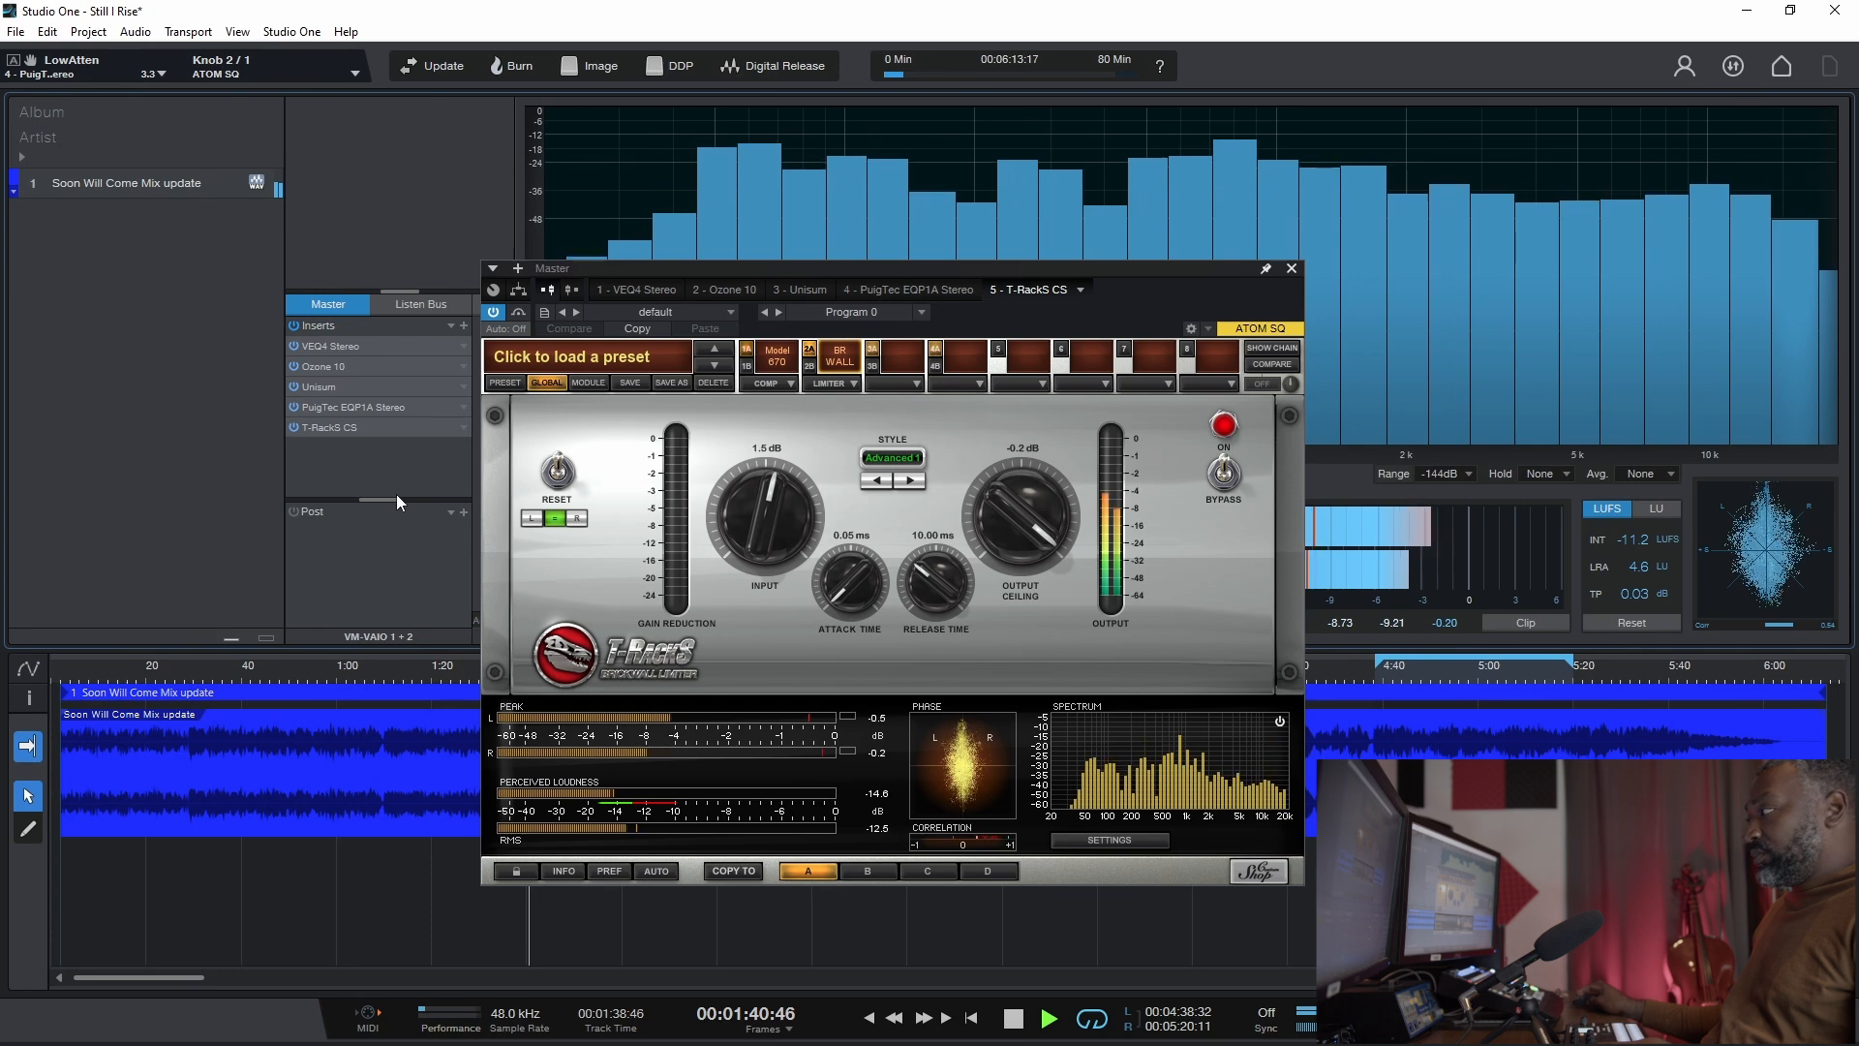
Step: Play the section from the loop start near 4:38 and check its loudness from fresh readings while viewing the PuigTec and T-RackS CS
left_click_drag(962, 268, 491, 331)
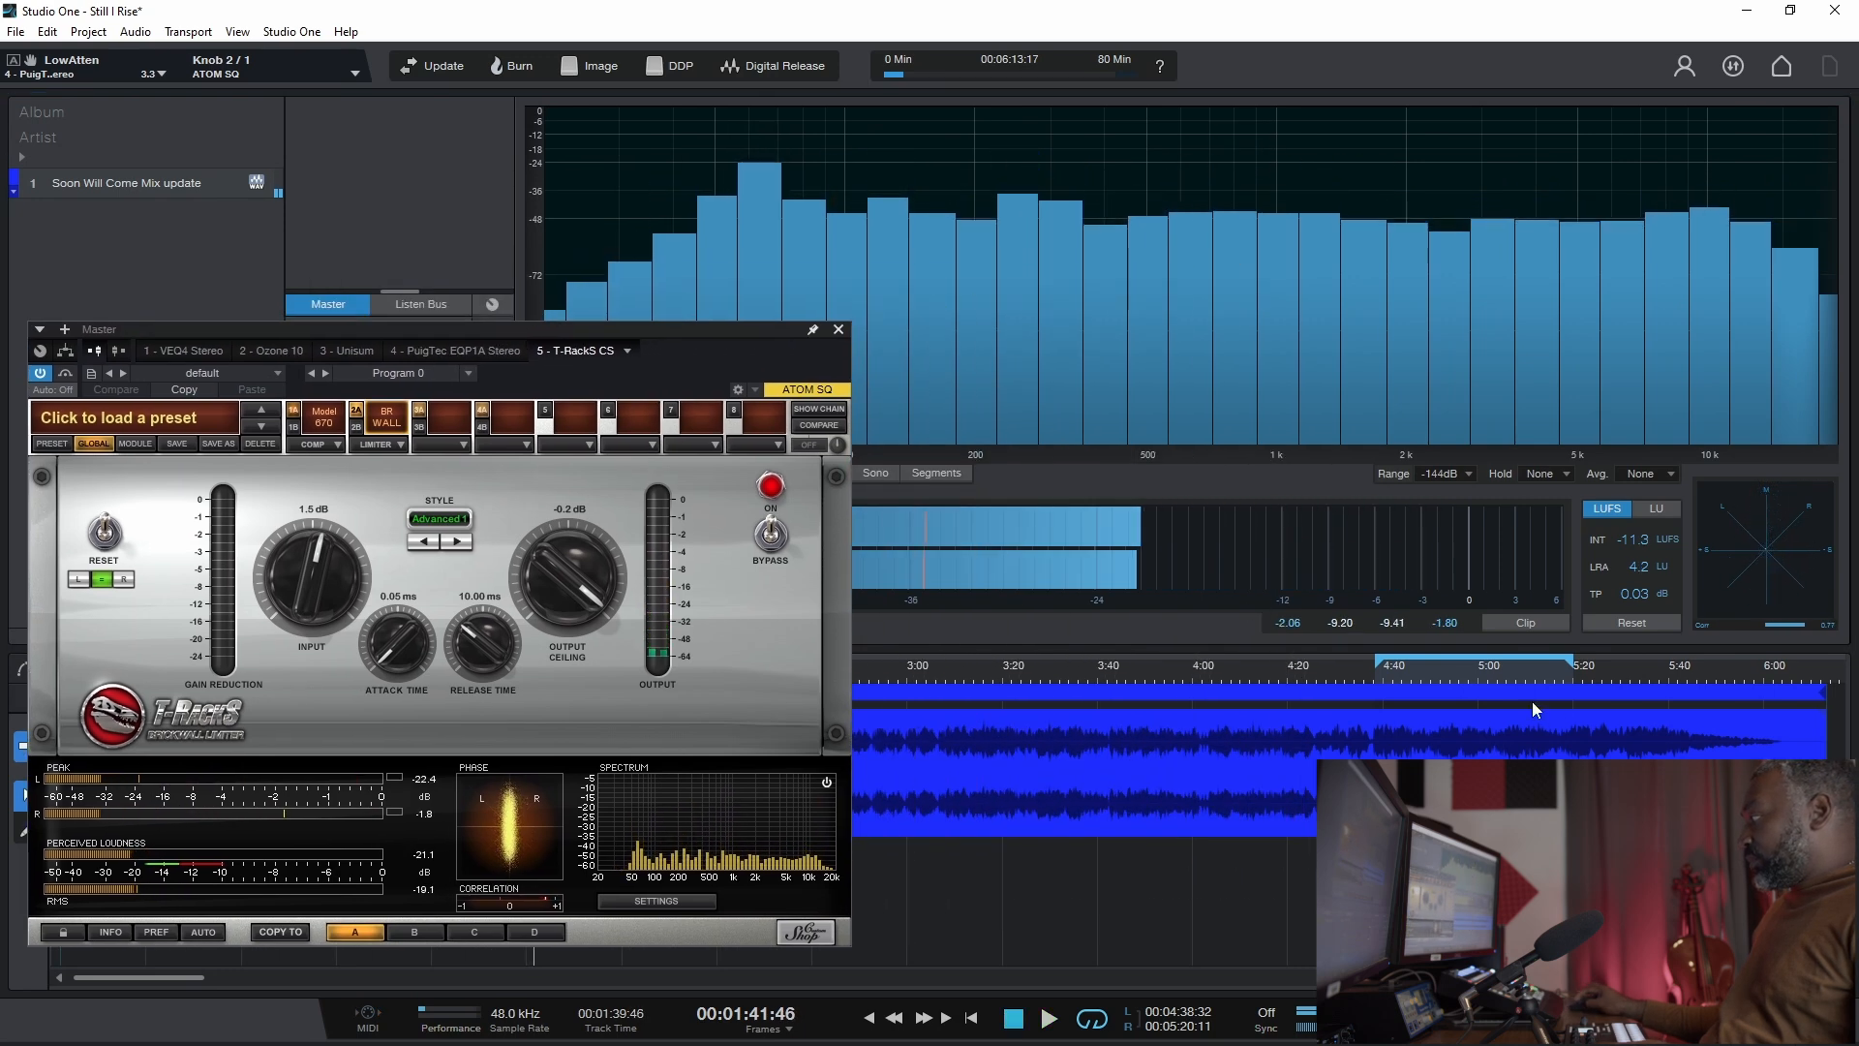
left_click(1375, 671)
left_click_drag(642, 333, 666, 148)
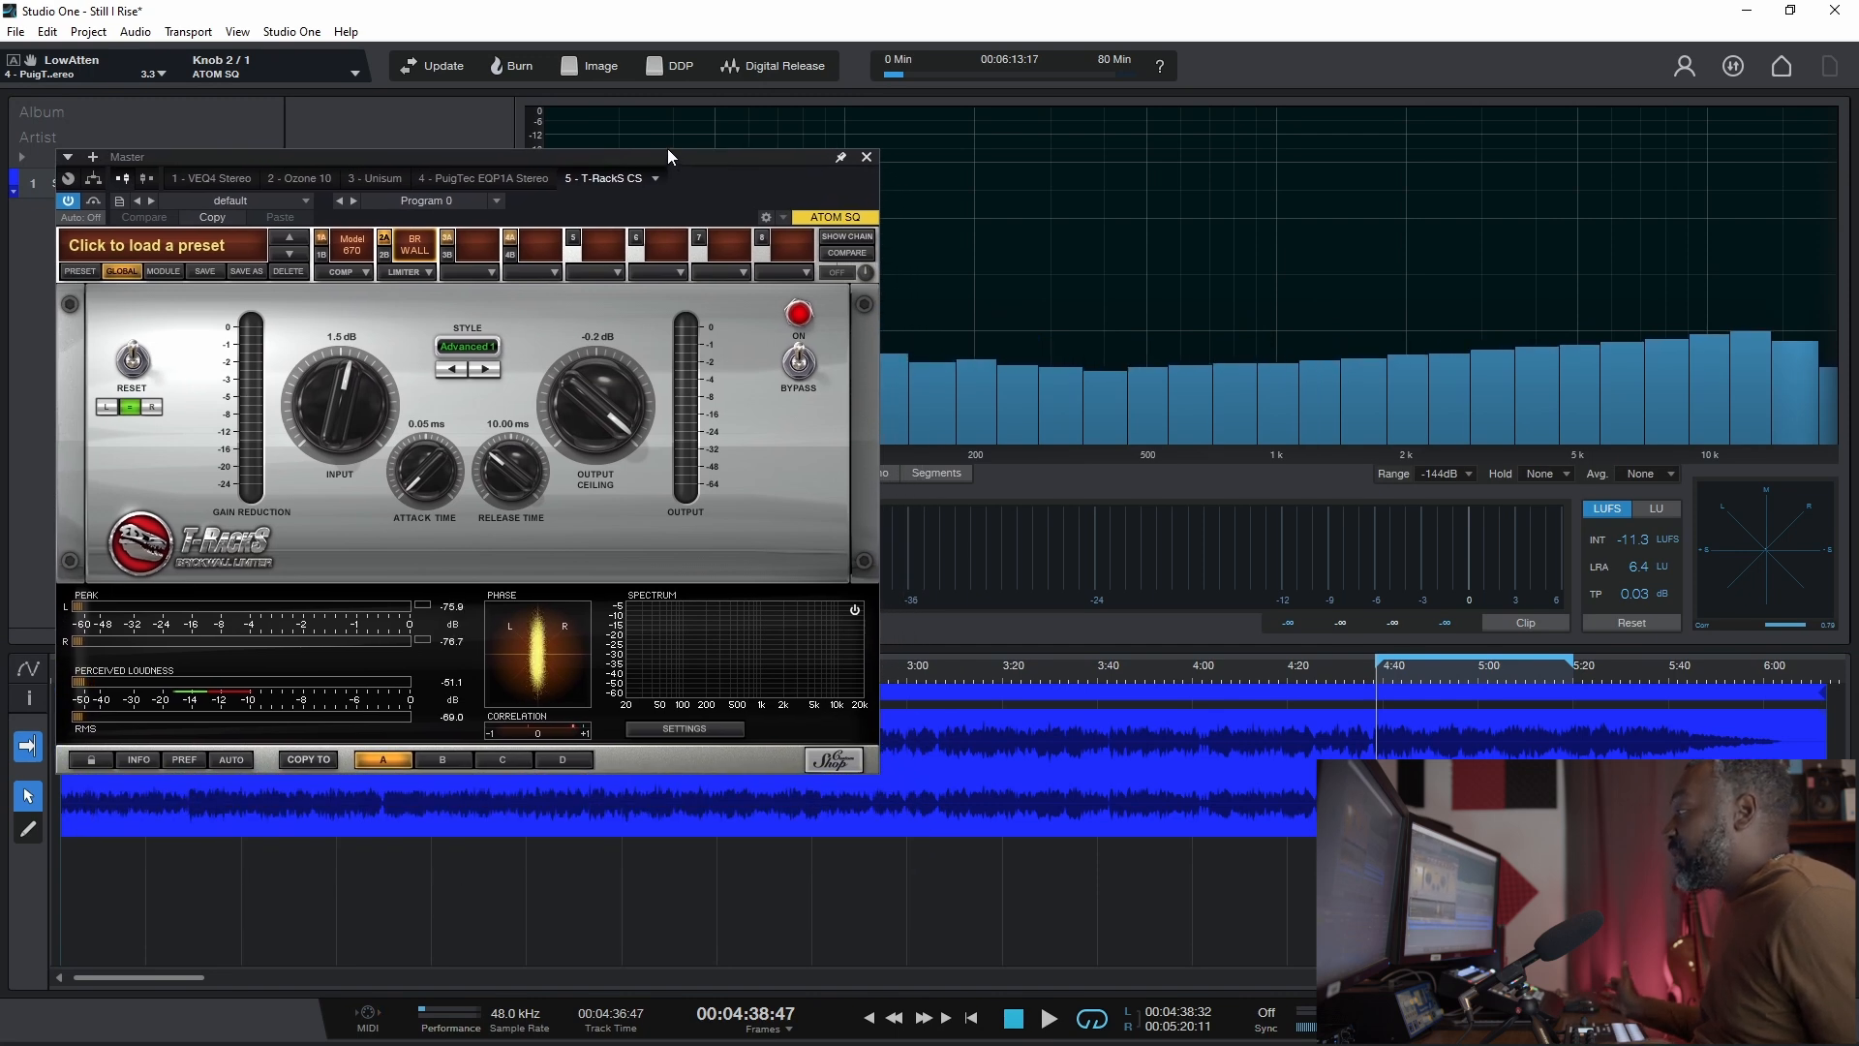
left_click(474, 179)
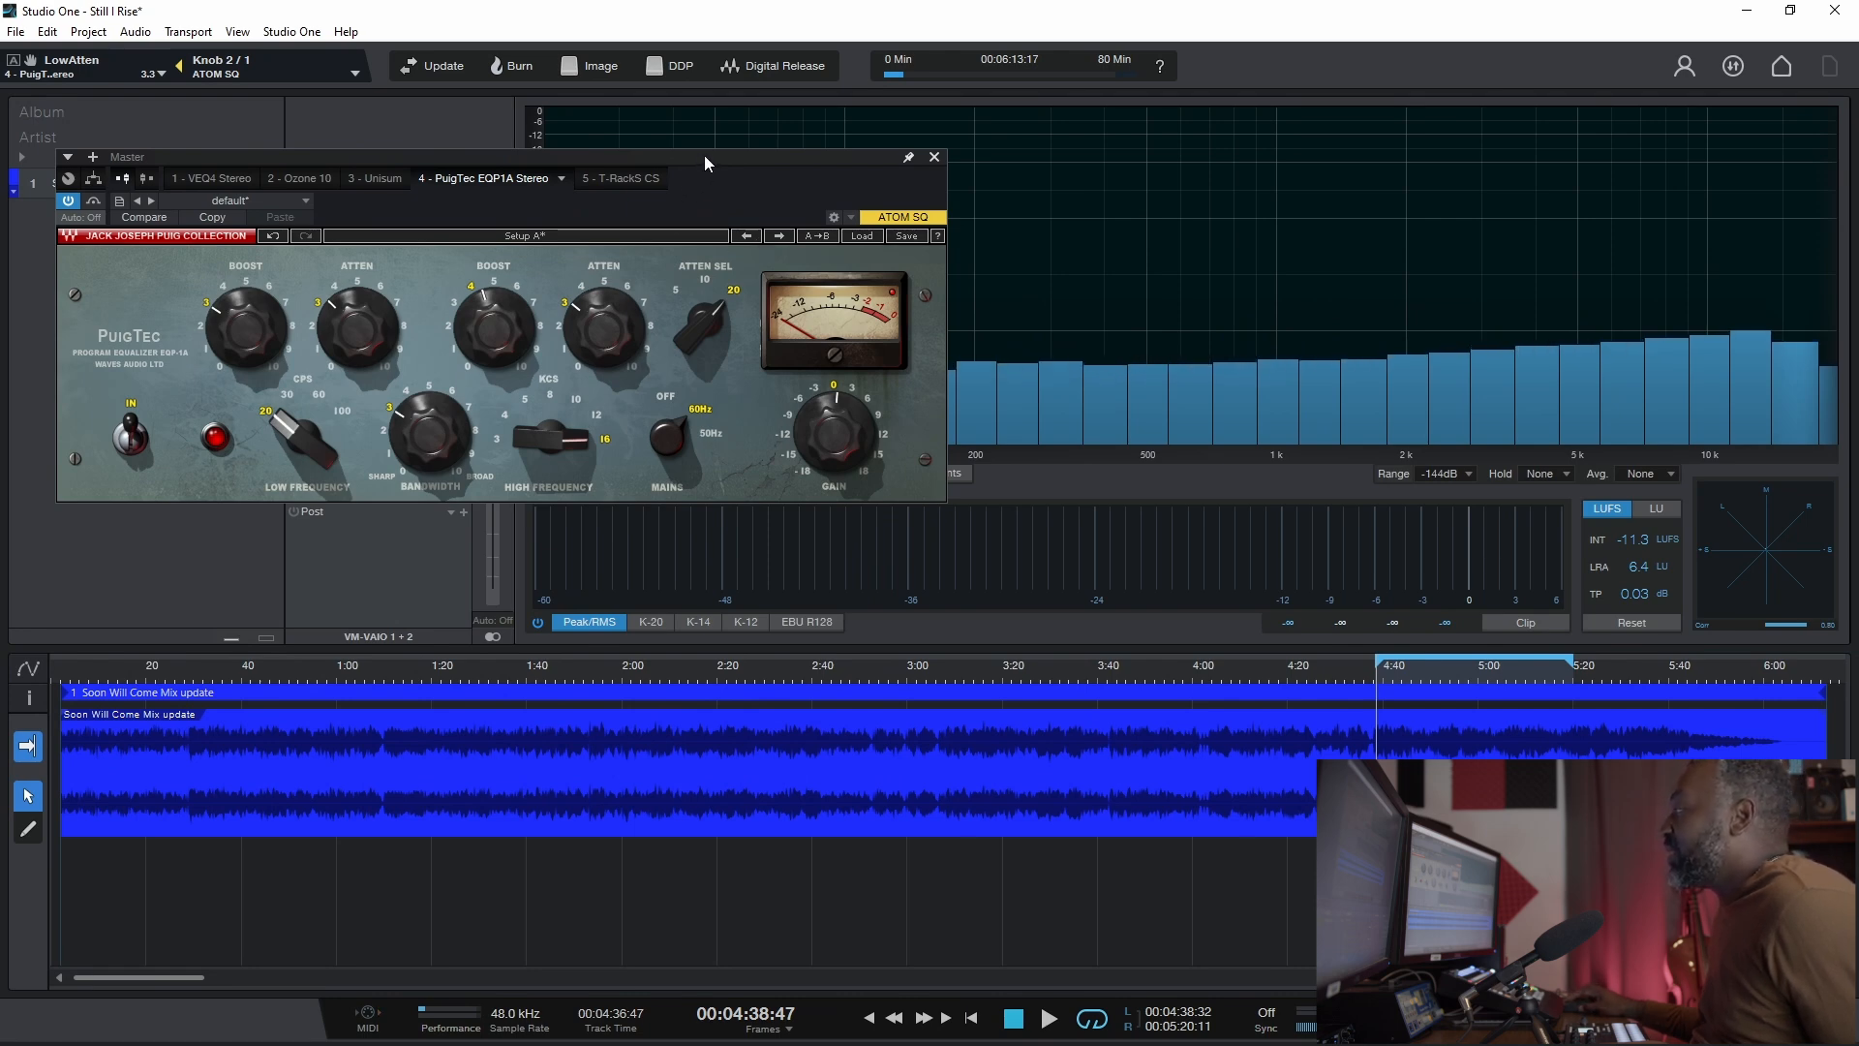
left_click_drag(705, 155, 782, 228)
key("space")
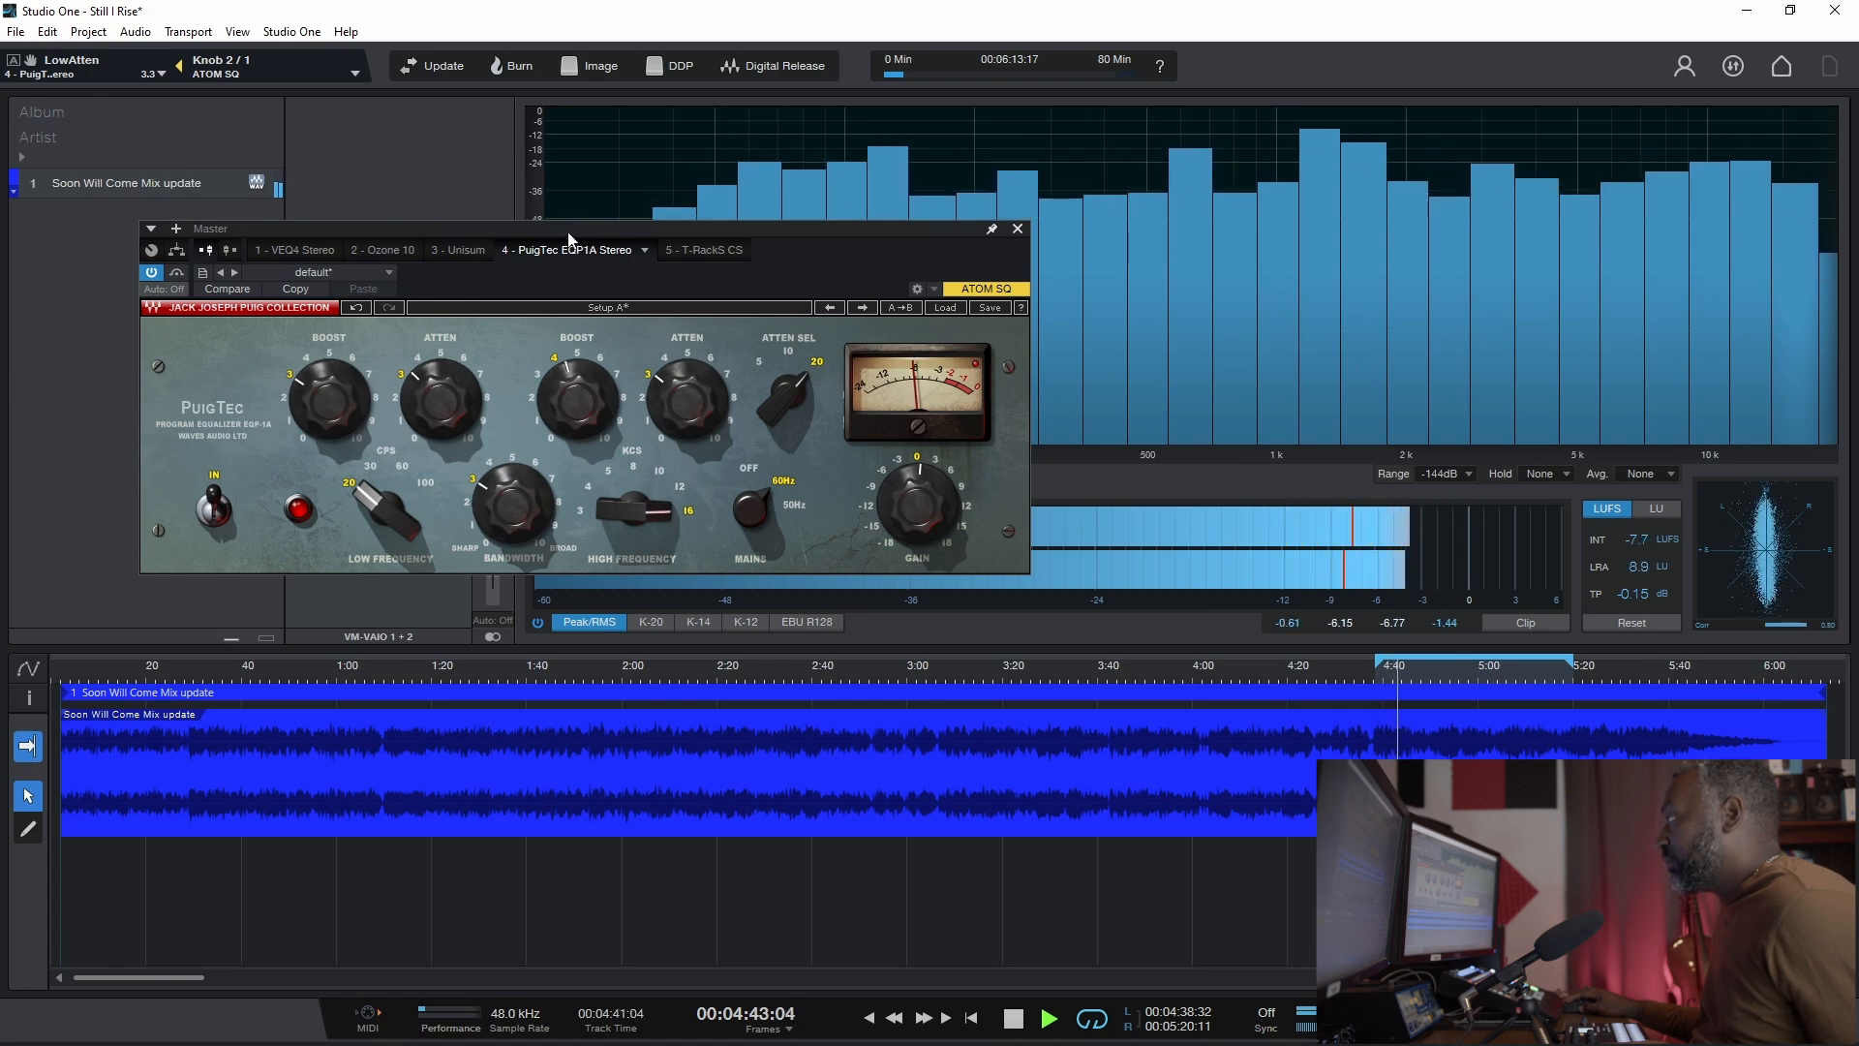
left_click(701, 248)
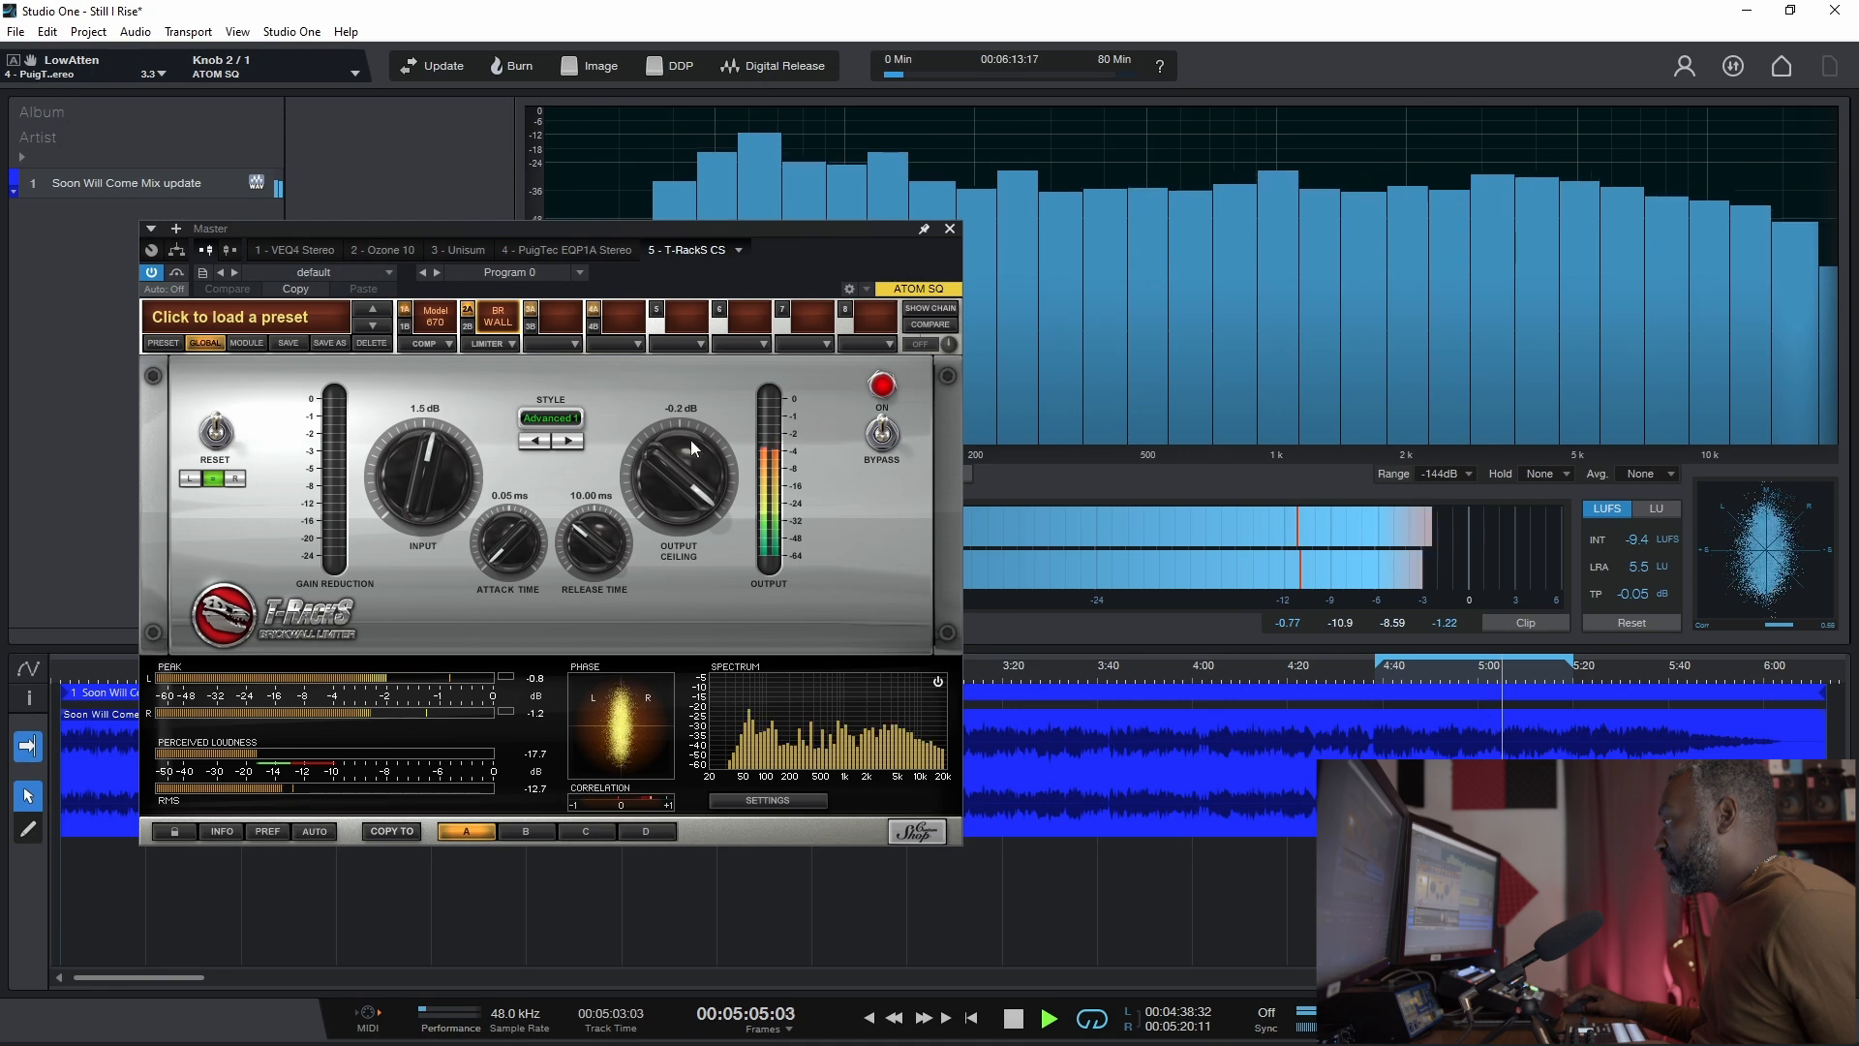
left_click(1637, 621)
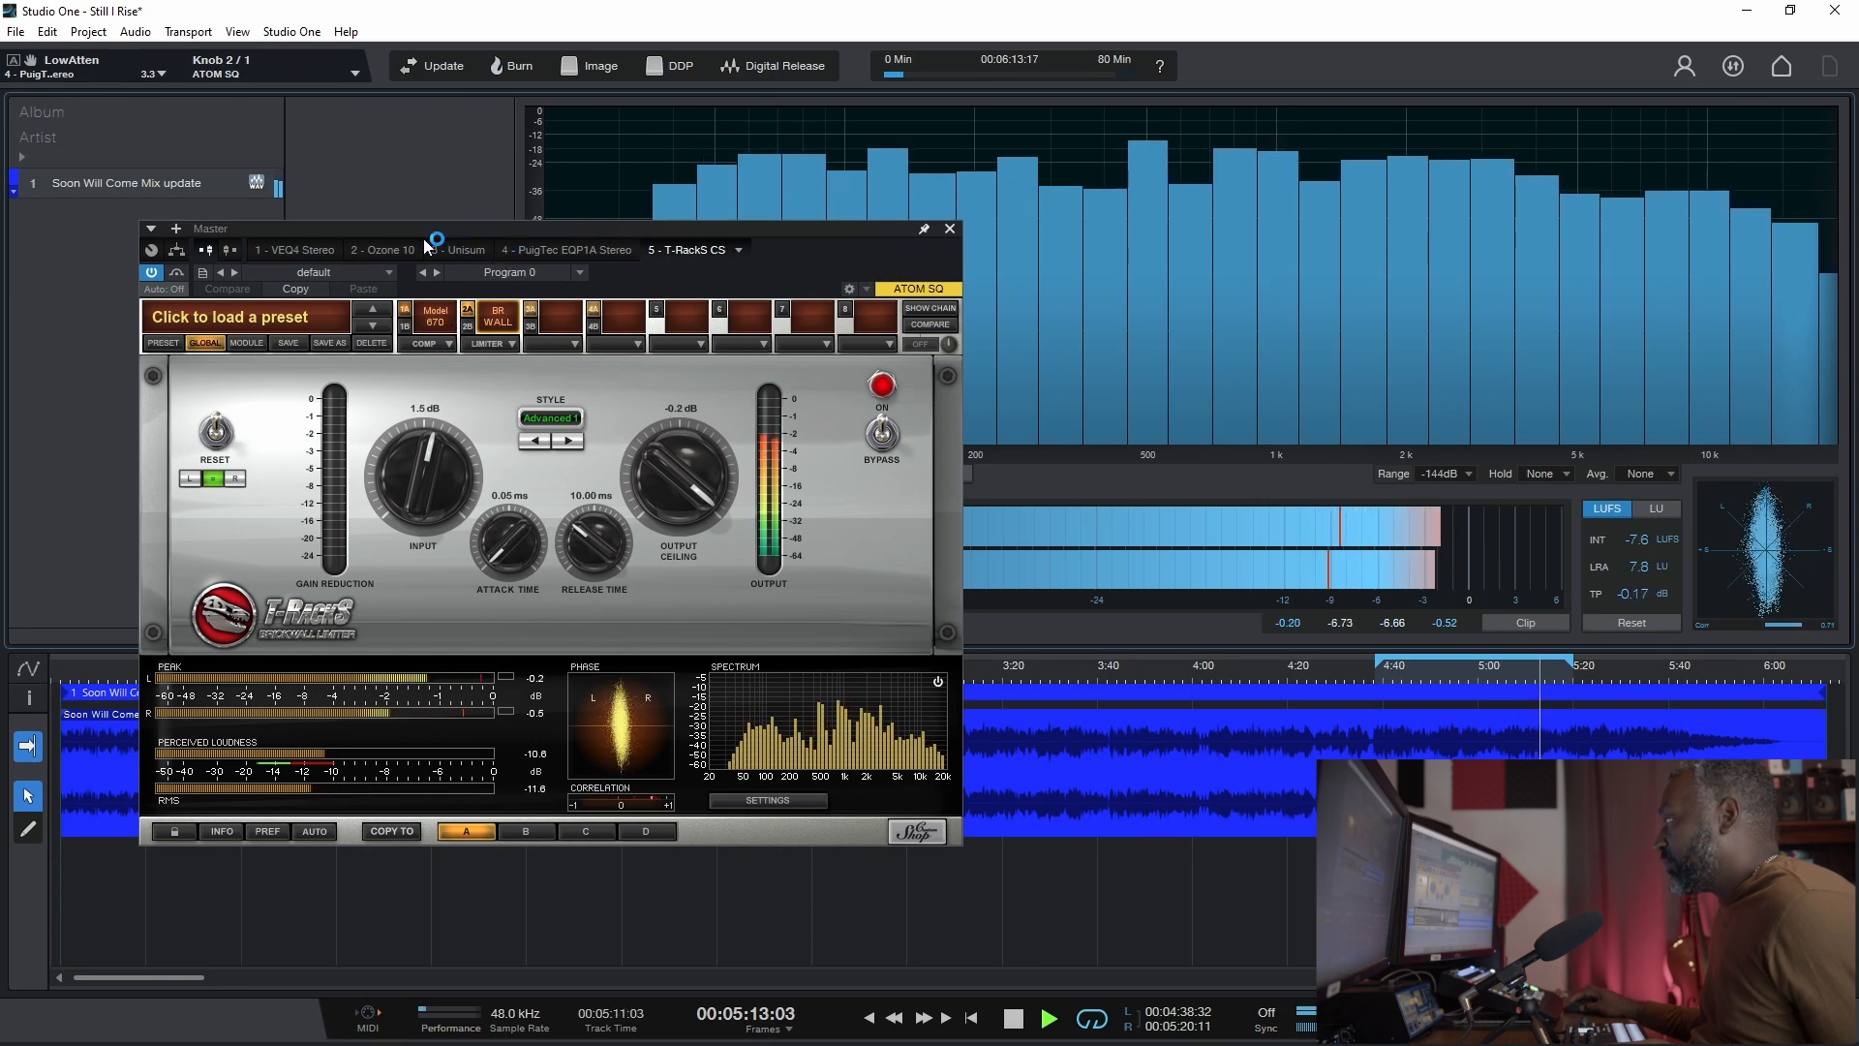
Step: Stop playback, show Ozone 10's Dynamics module, and return the playhead to the loop start near 4:38
left_click(385, 250)
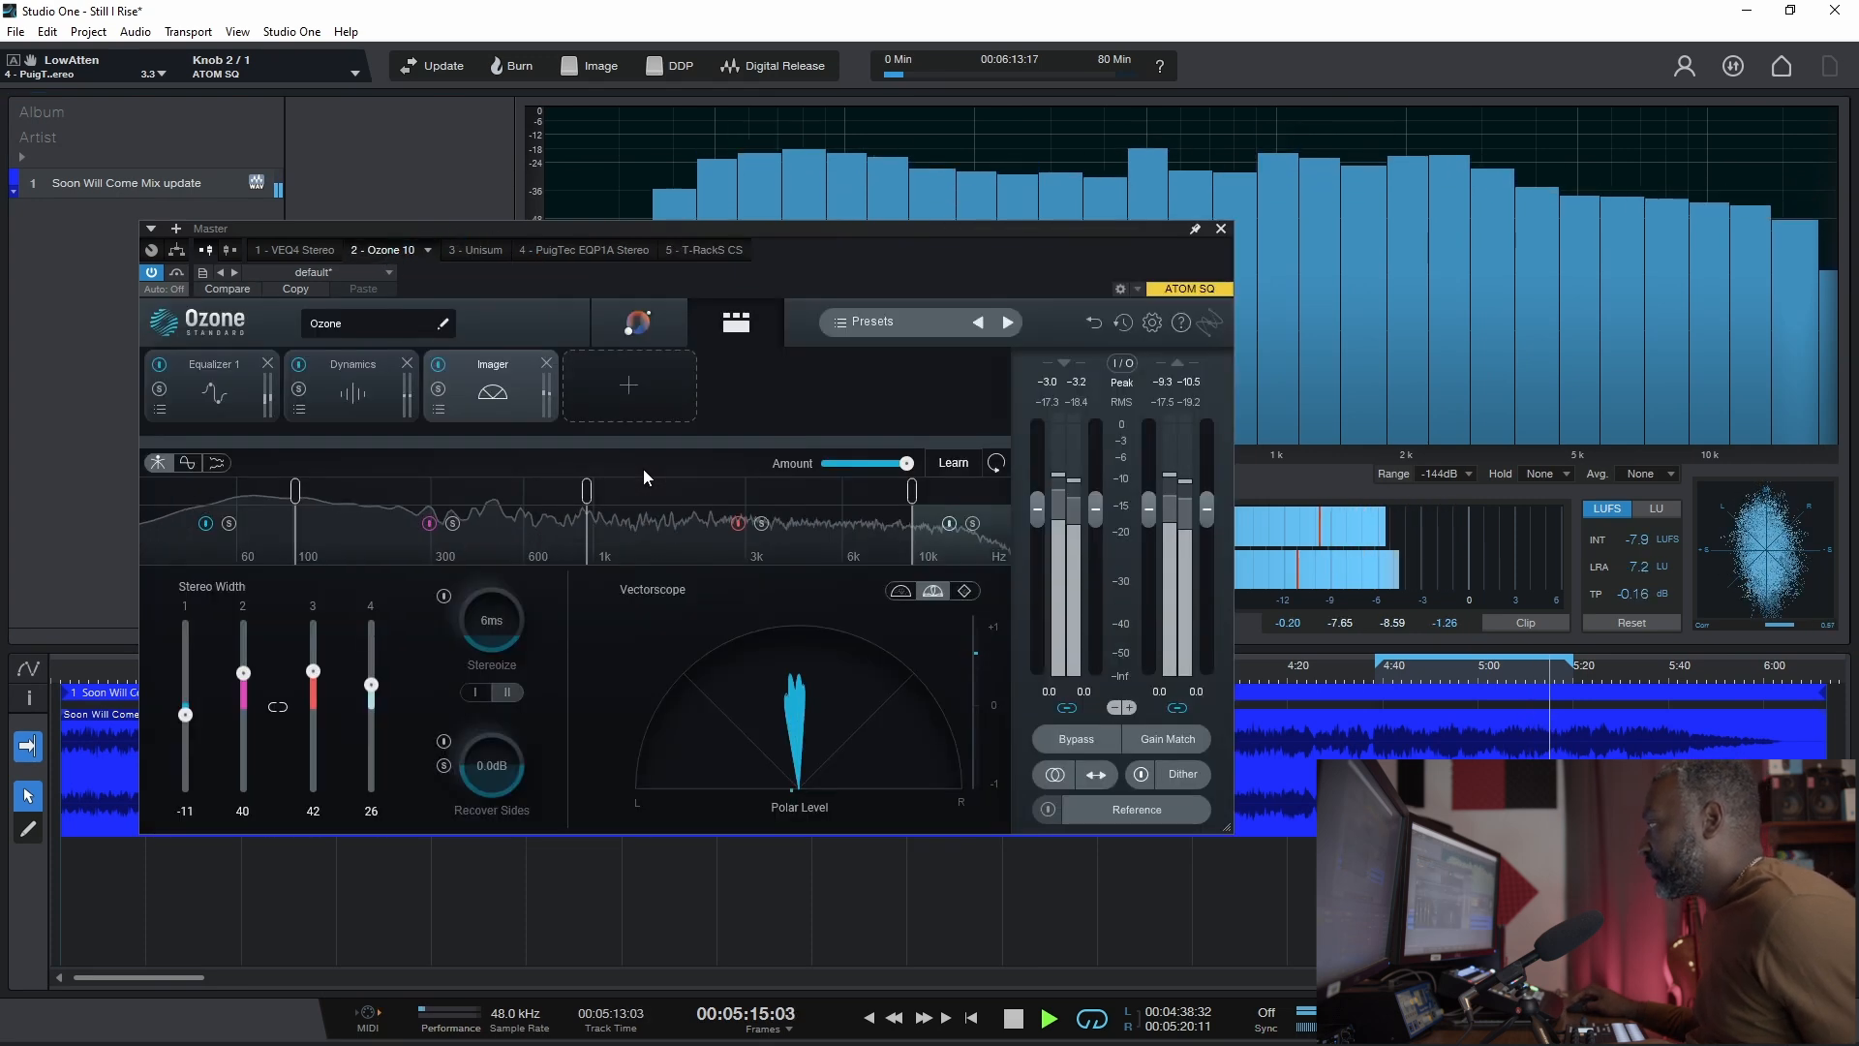
key("space")
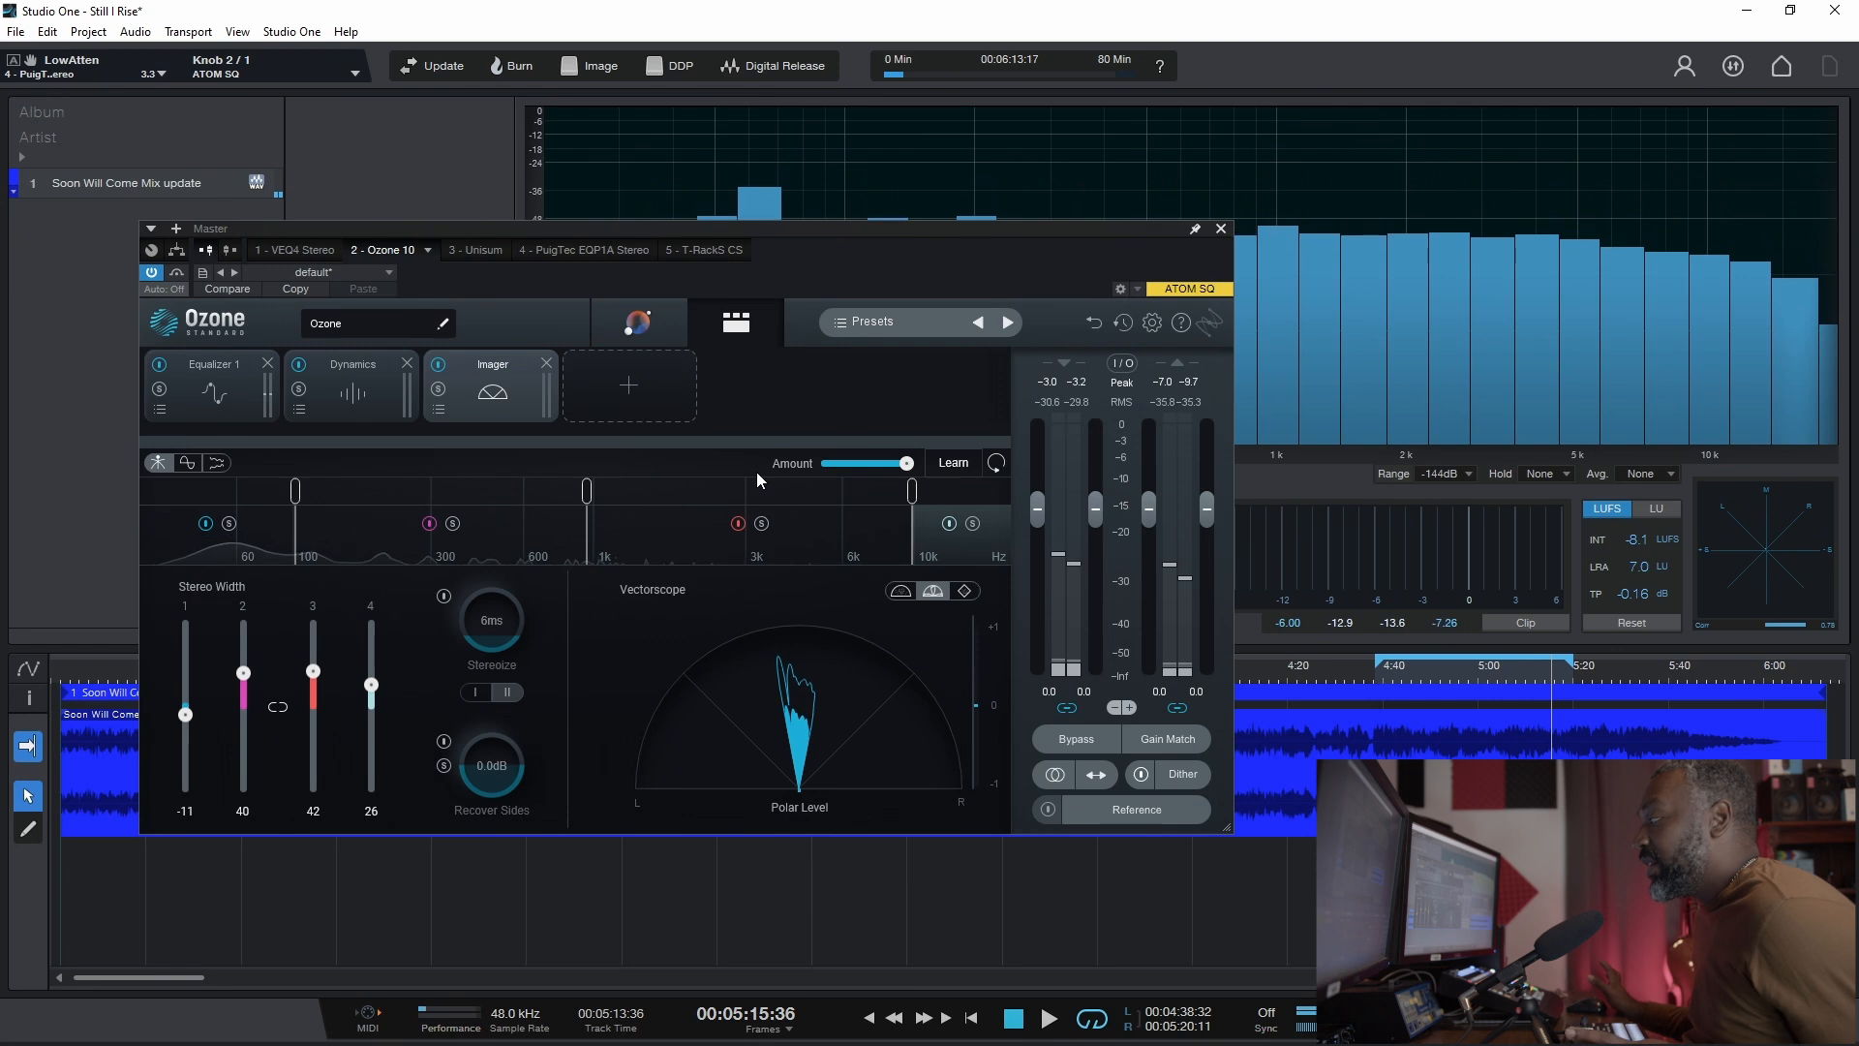
left_click(344, 394)
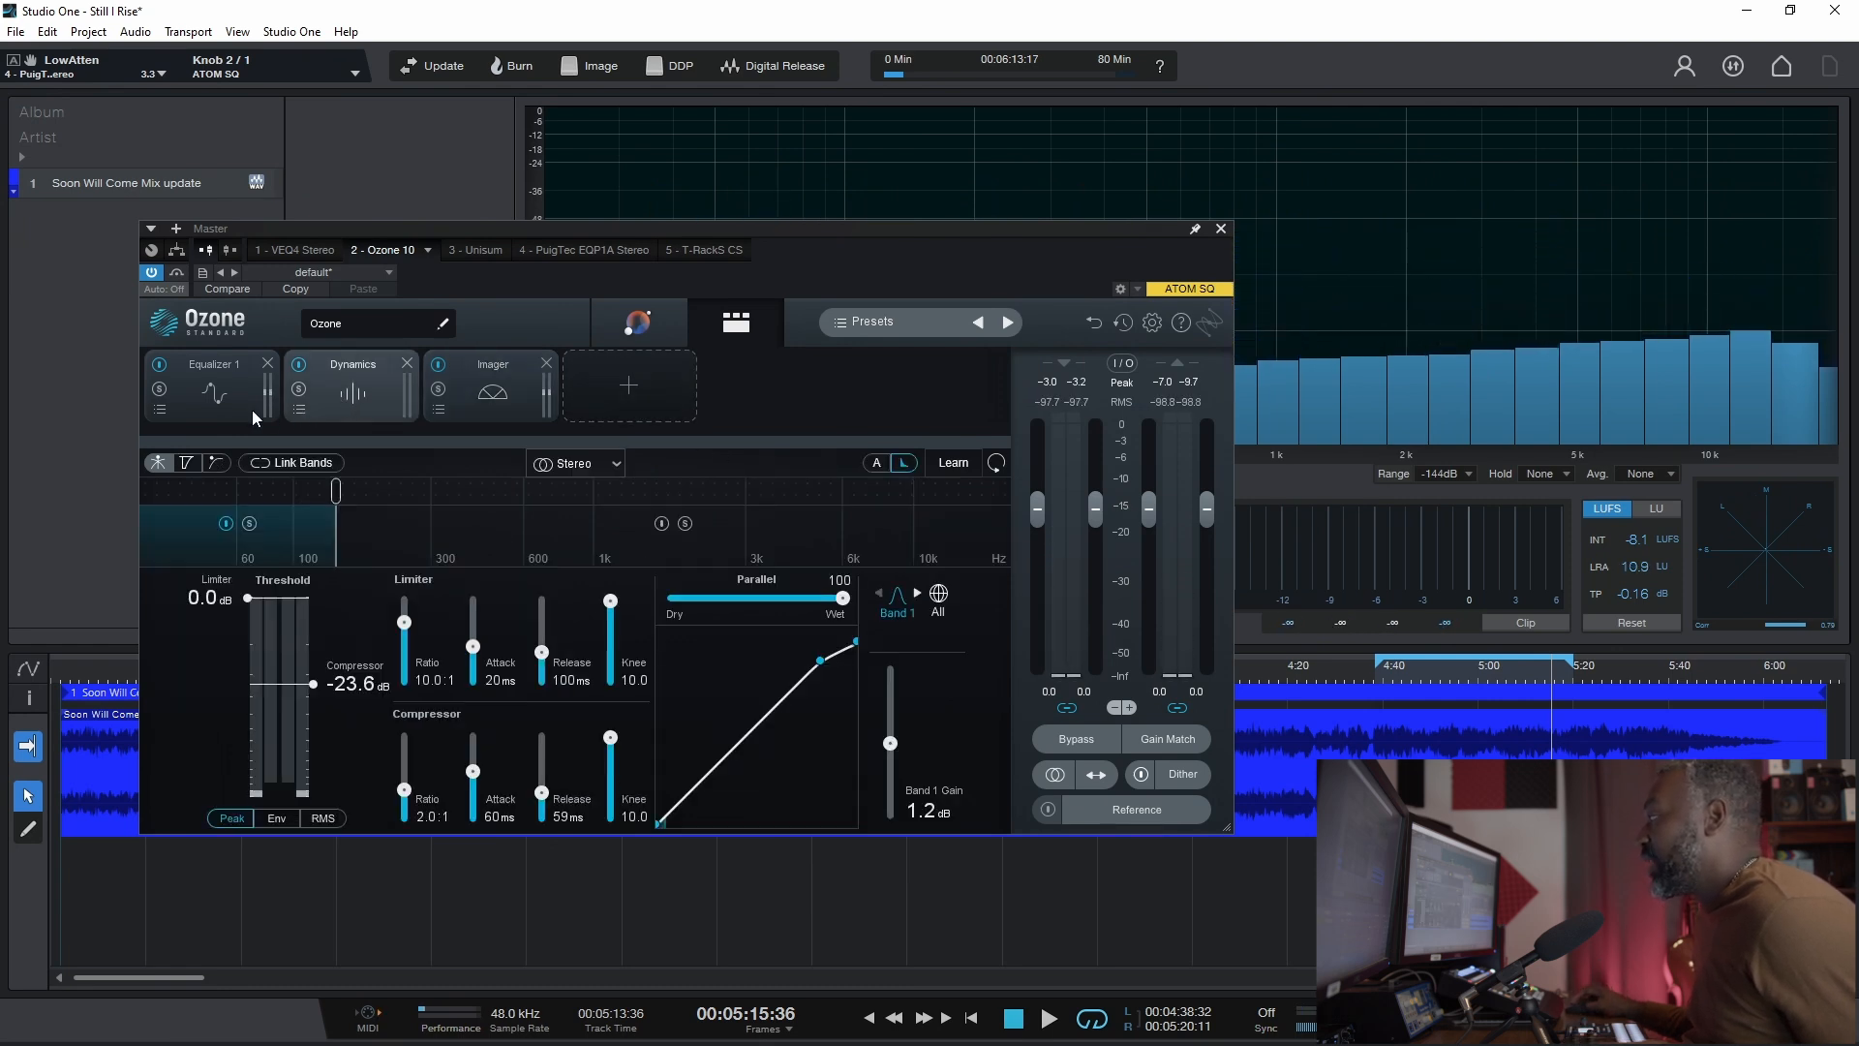
left_click(1380, 685)
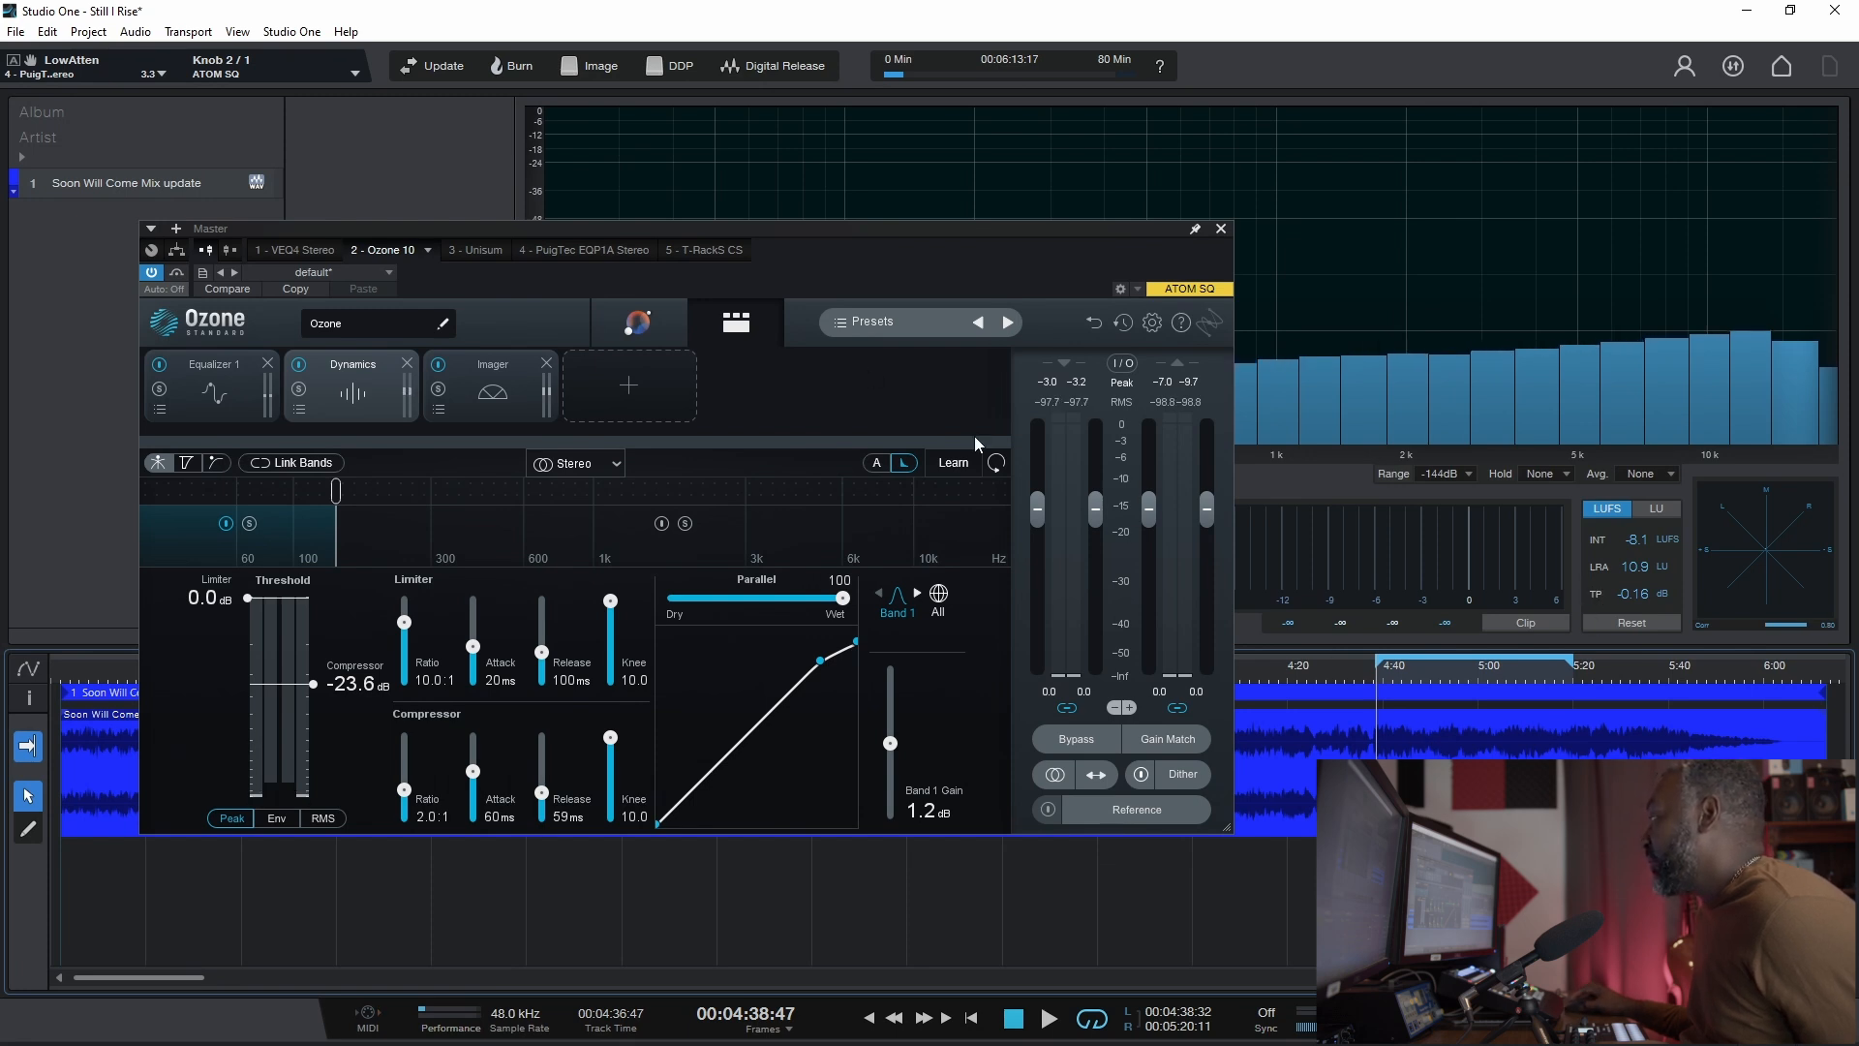
left_click_drag(765, 235, 944, 101)
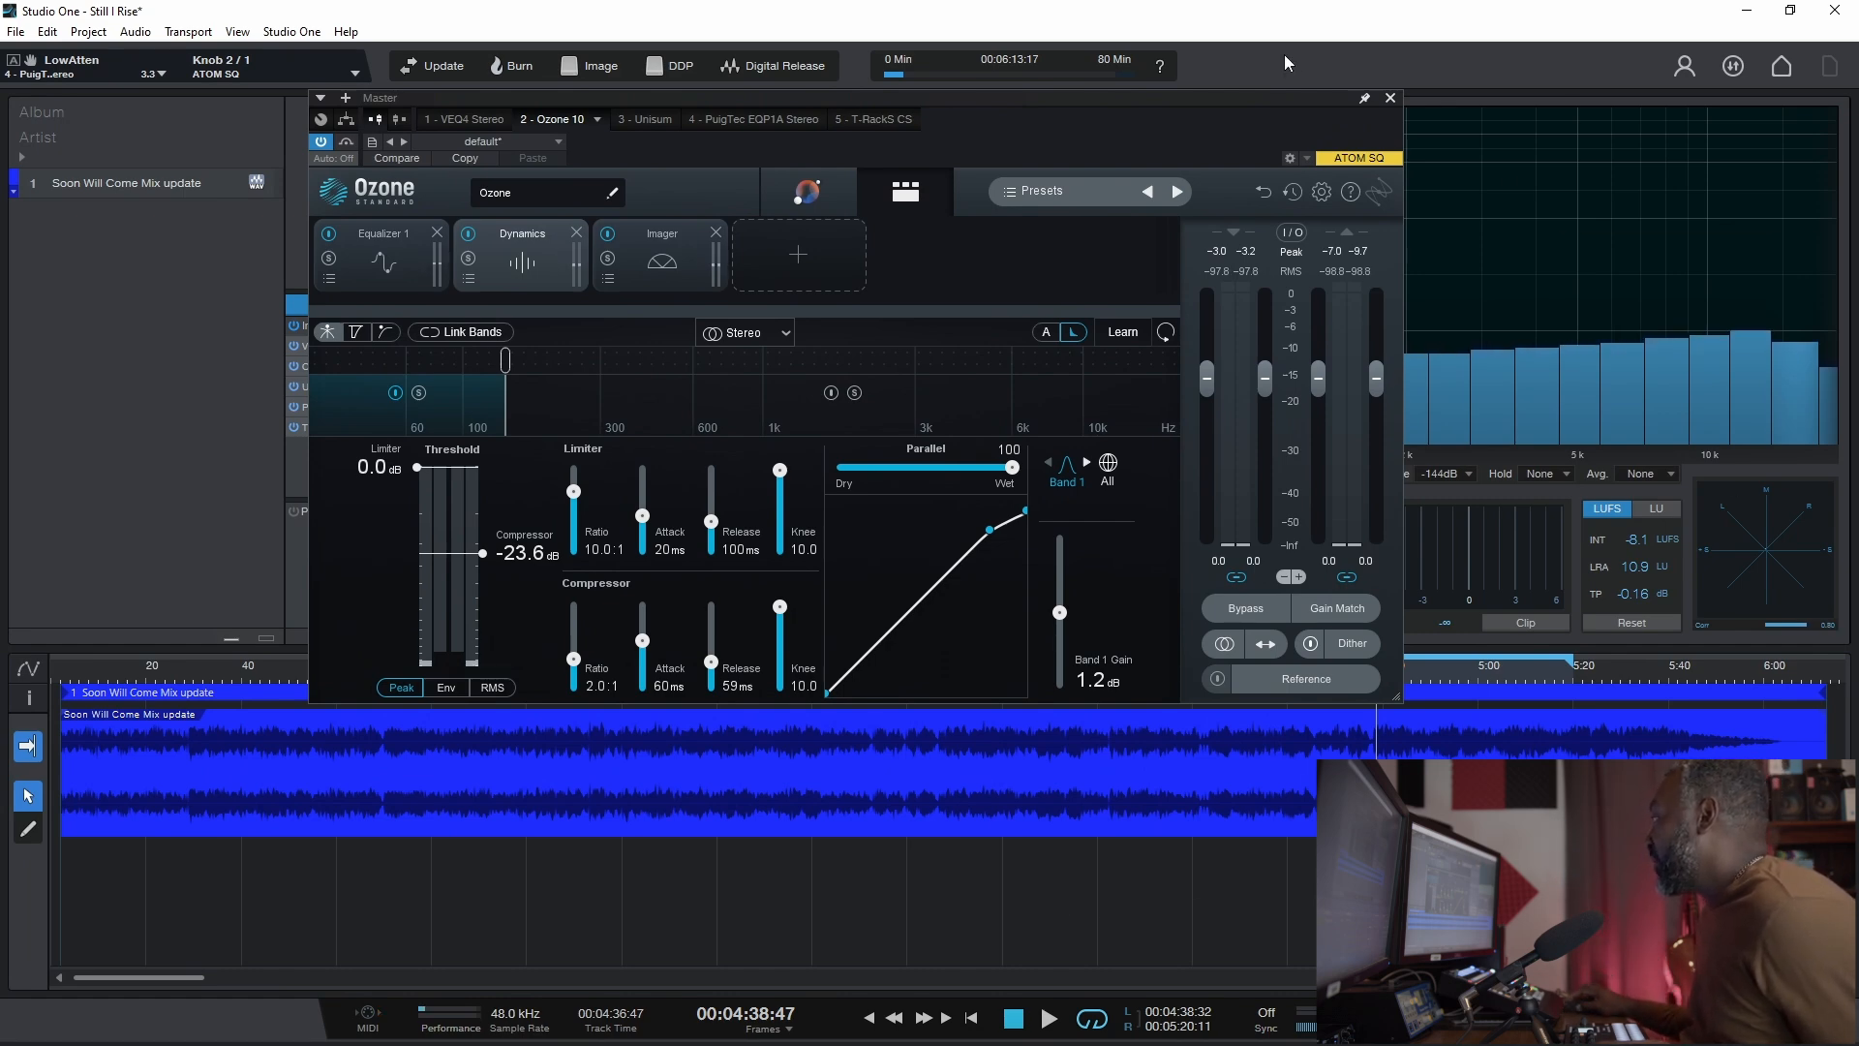
Step: Play the loop and split Ozone's Dynamics into four bands by adding crossovers at about 850 Hz and 5 kHz
left_click_drag(1200, 97, 956, 91)
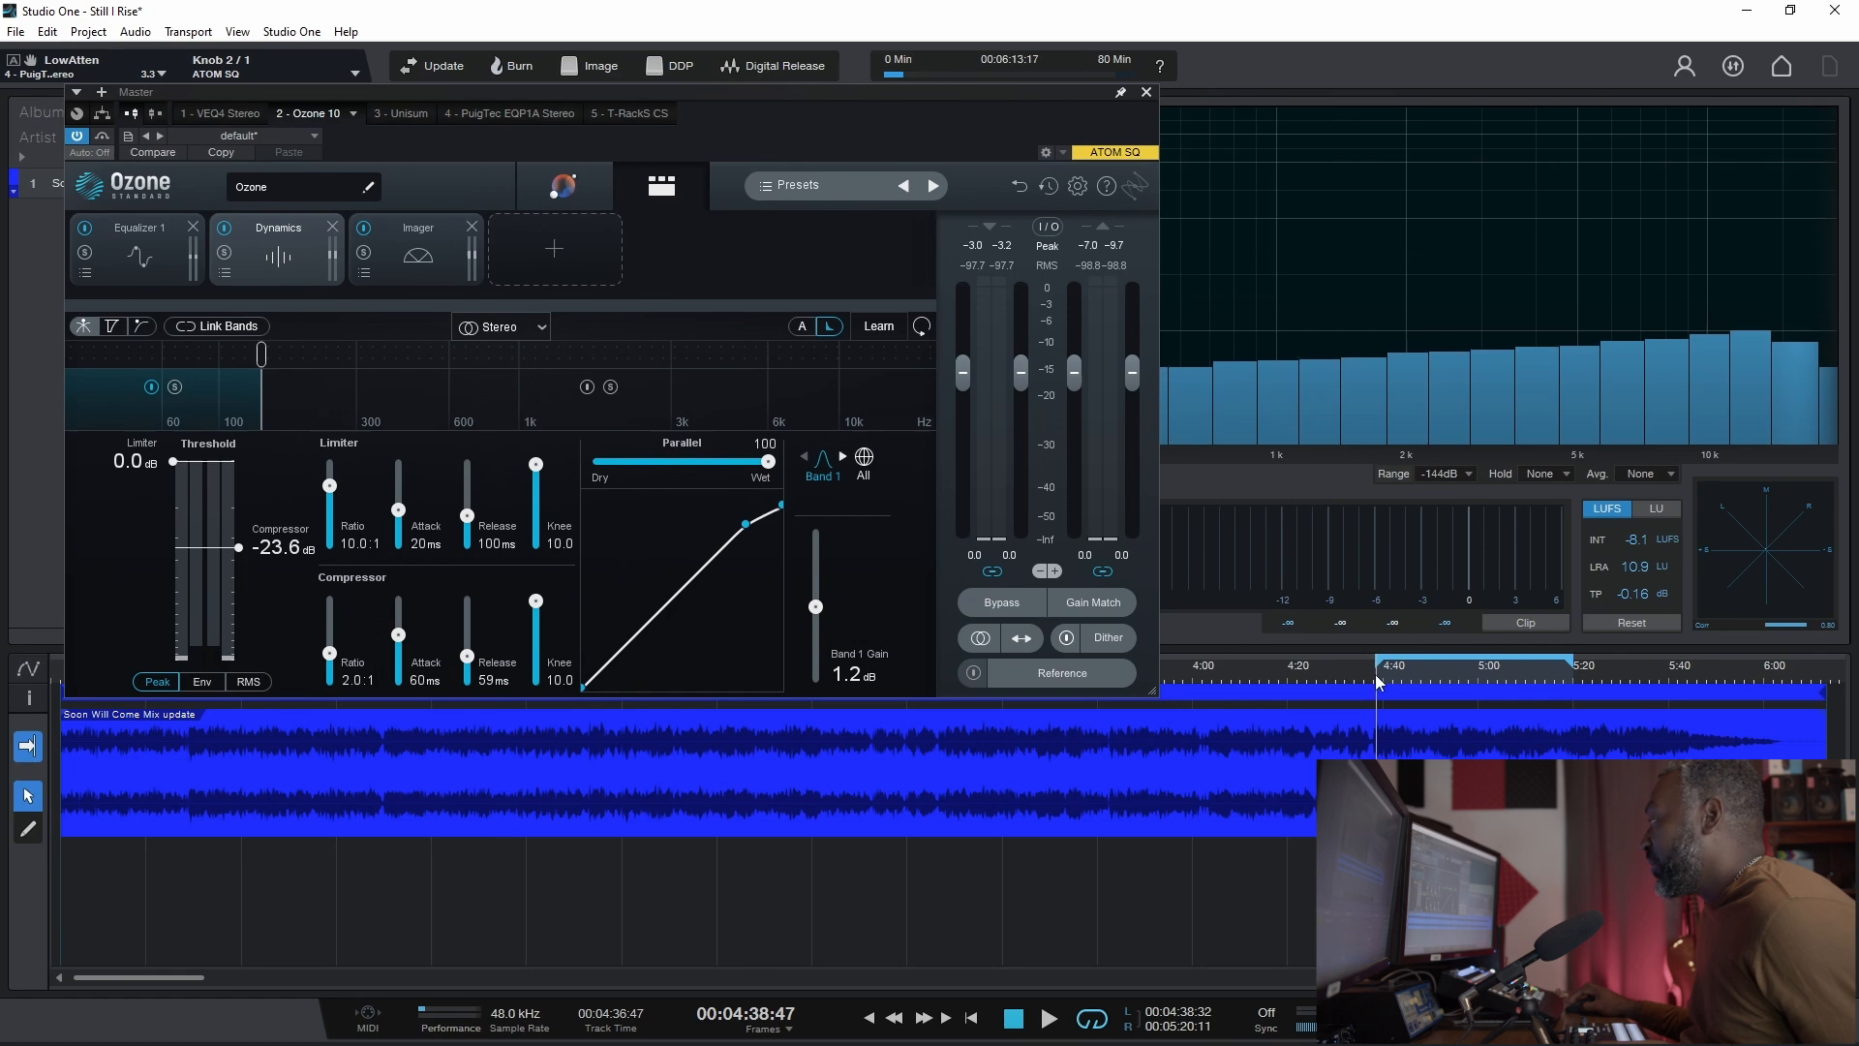
key("space")
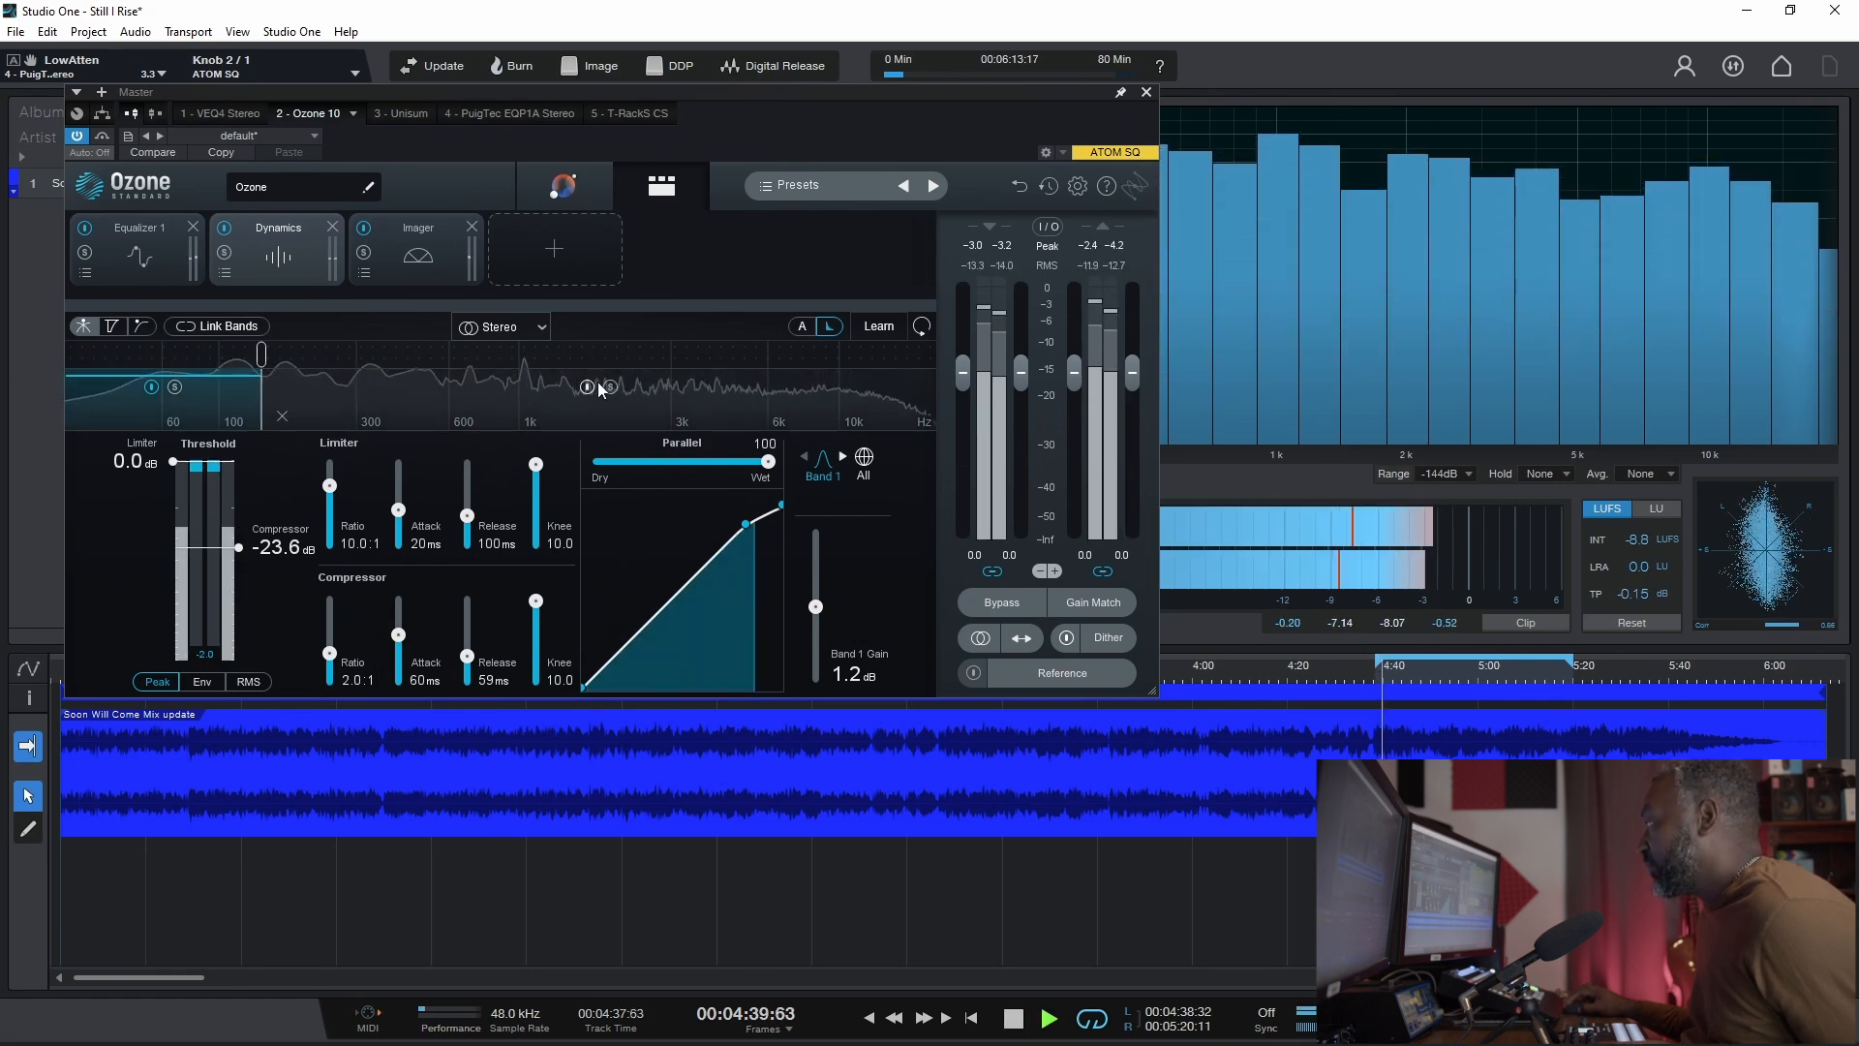
left_click(559, 356)
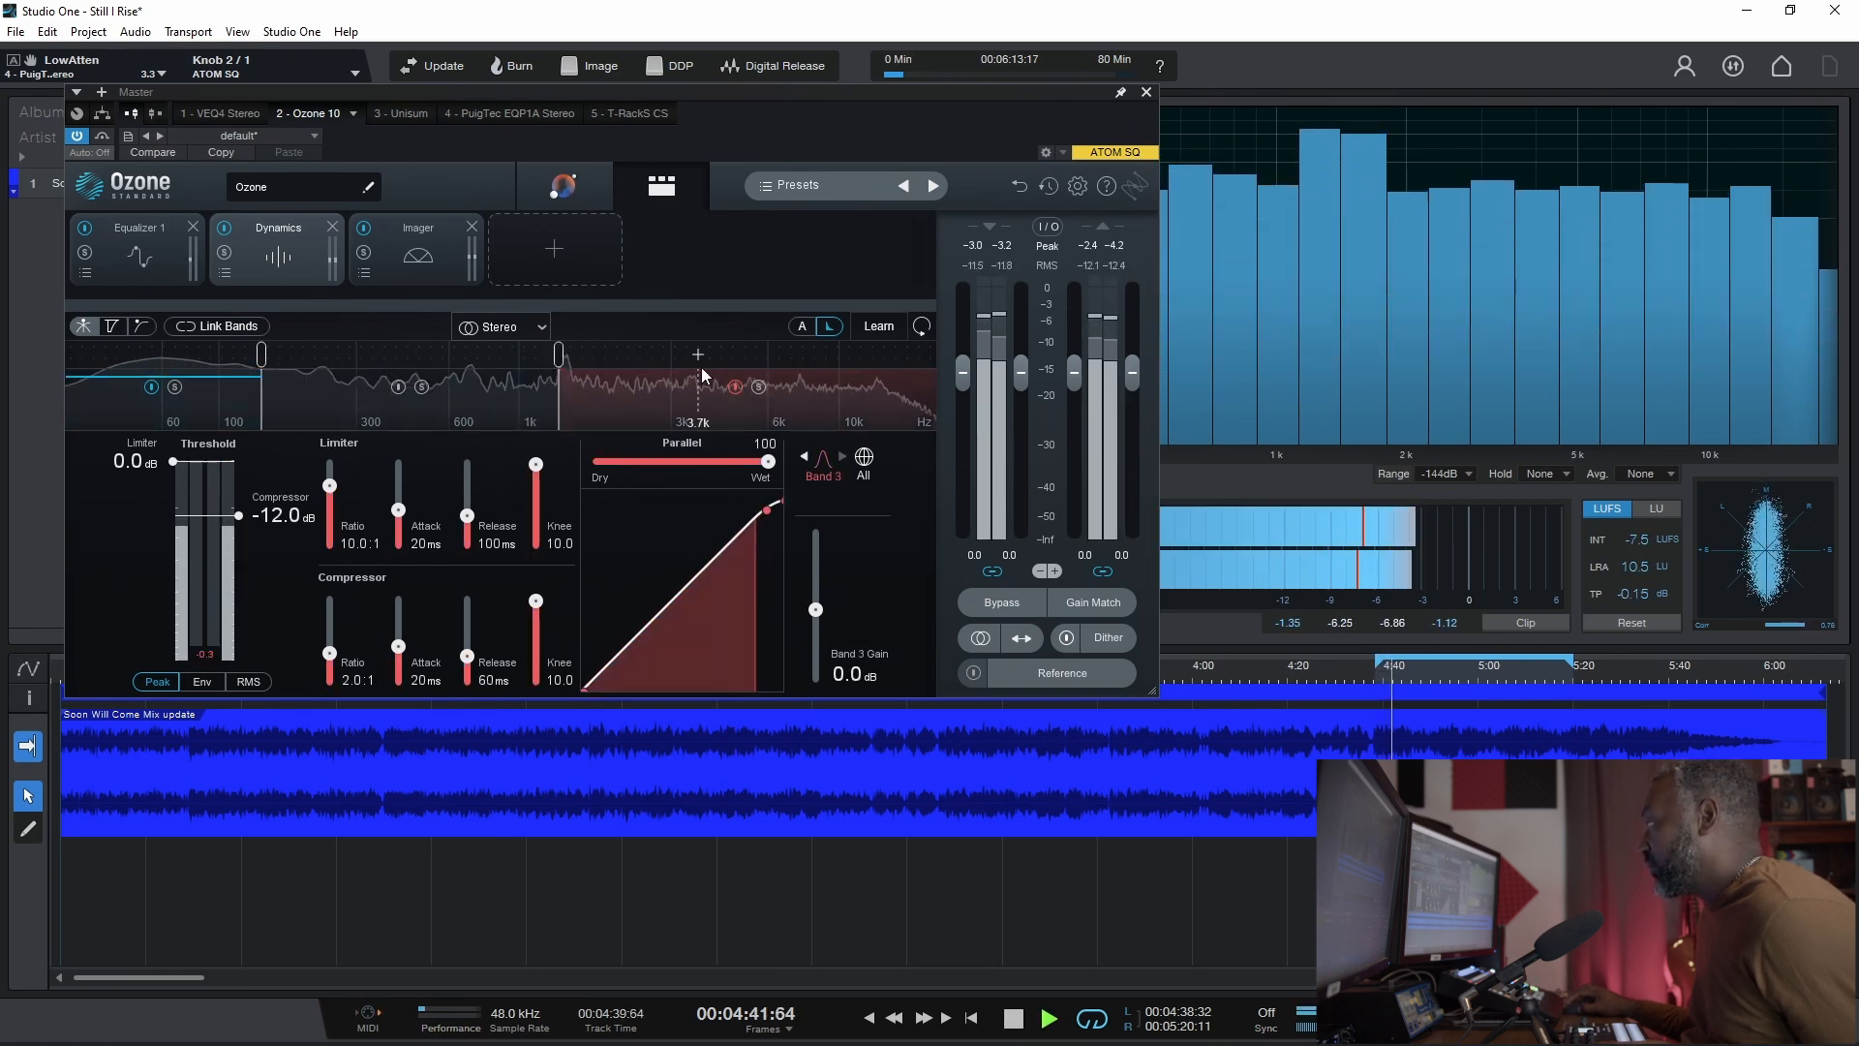
left_click(759, 356)
left_click_drag(559, 355, 507, 356)
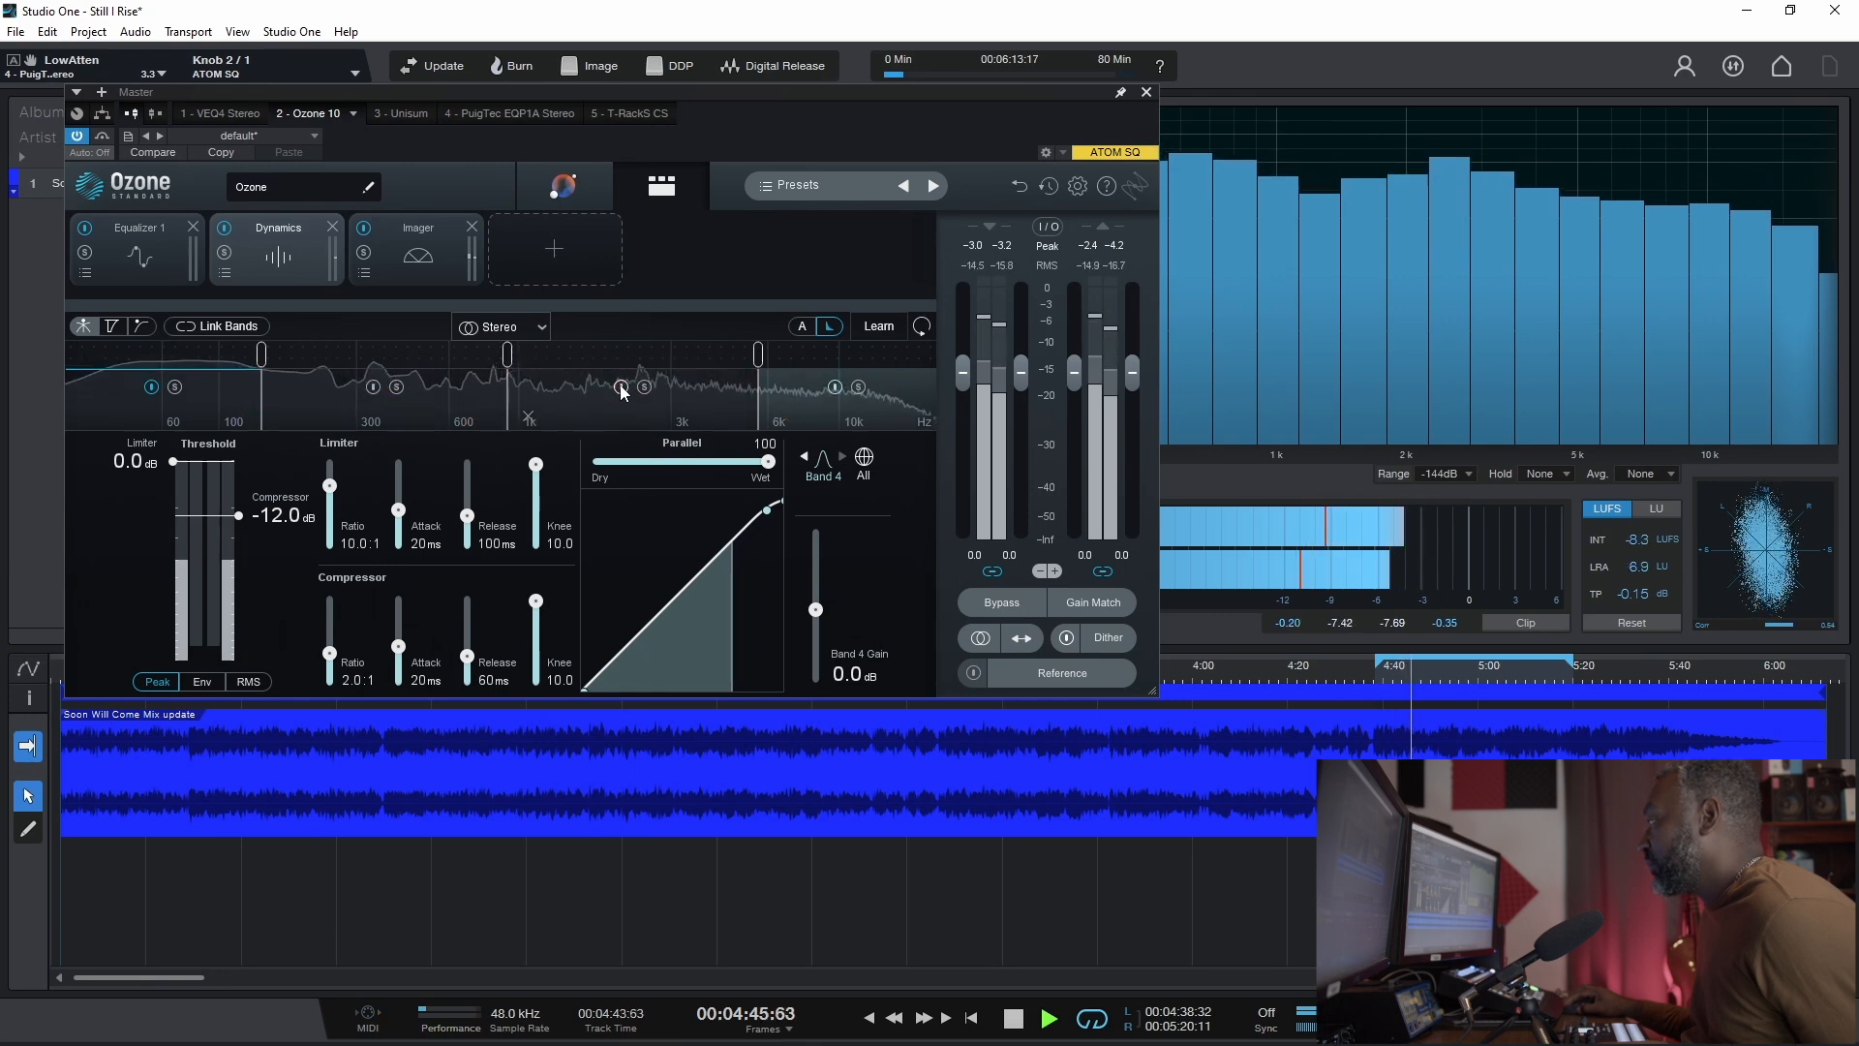
Step: Solo the third Dynamics band and set its compressor to a -16.0 dB threshold, 2.2:1 ratio and 30 ms attack
left_click(645, 387)
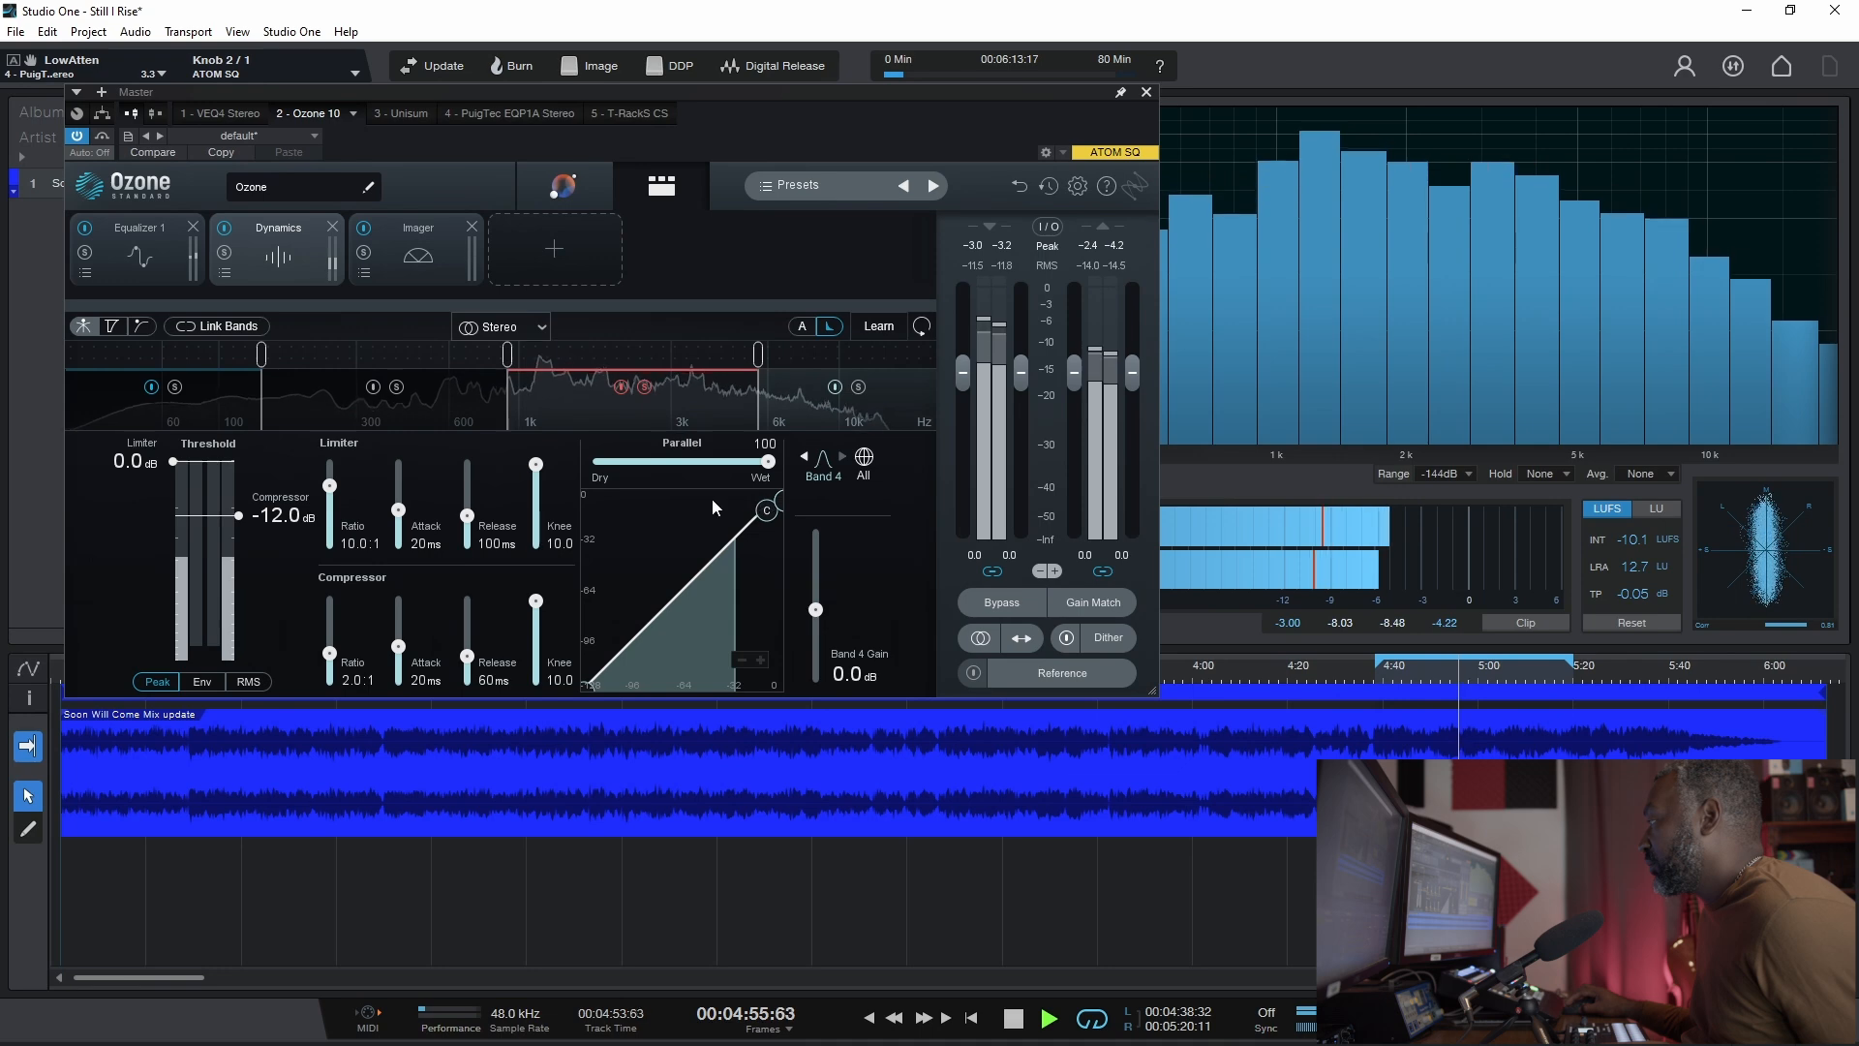
left_click(619, 399)
left_click_drag(239, 516, 239, 549)
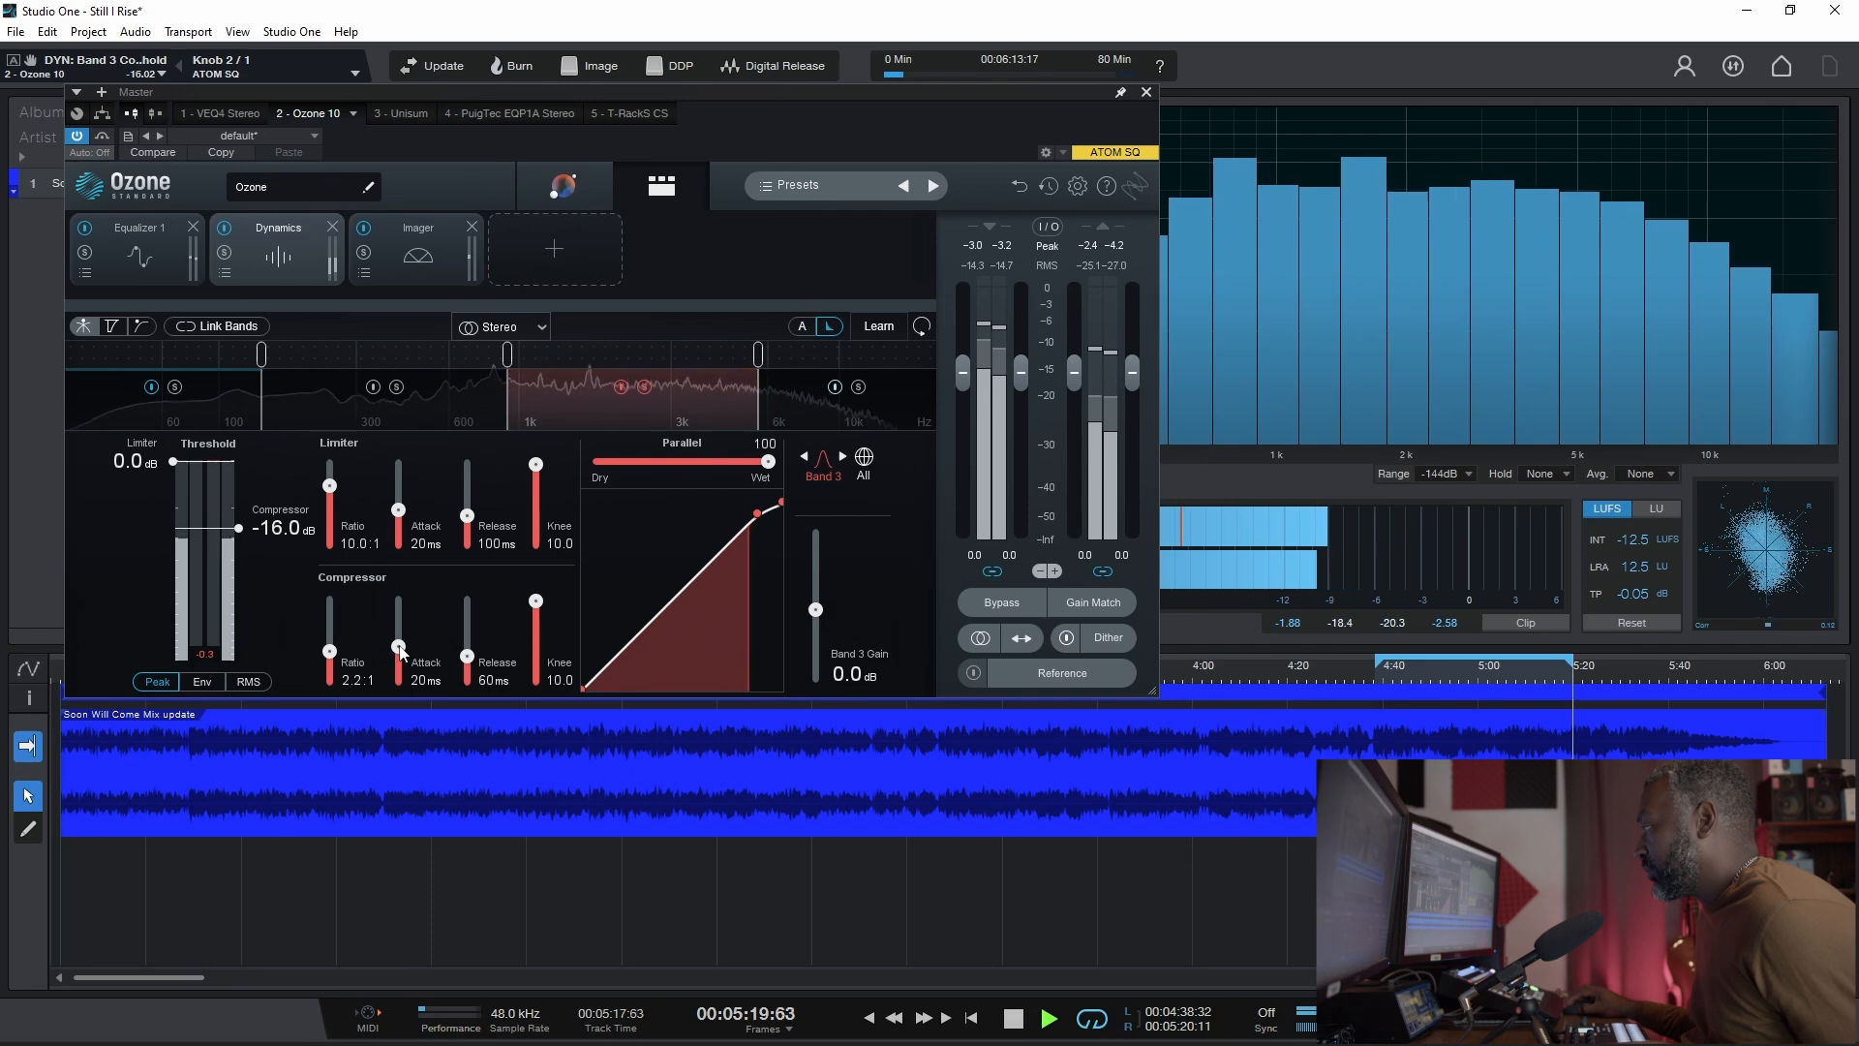
left_click_drag(400, 651, 403, 647)
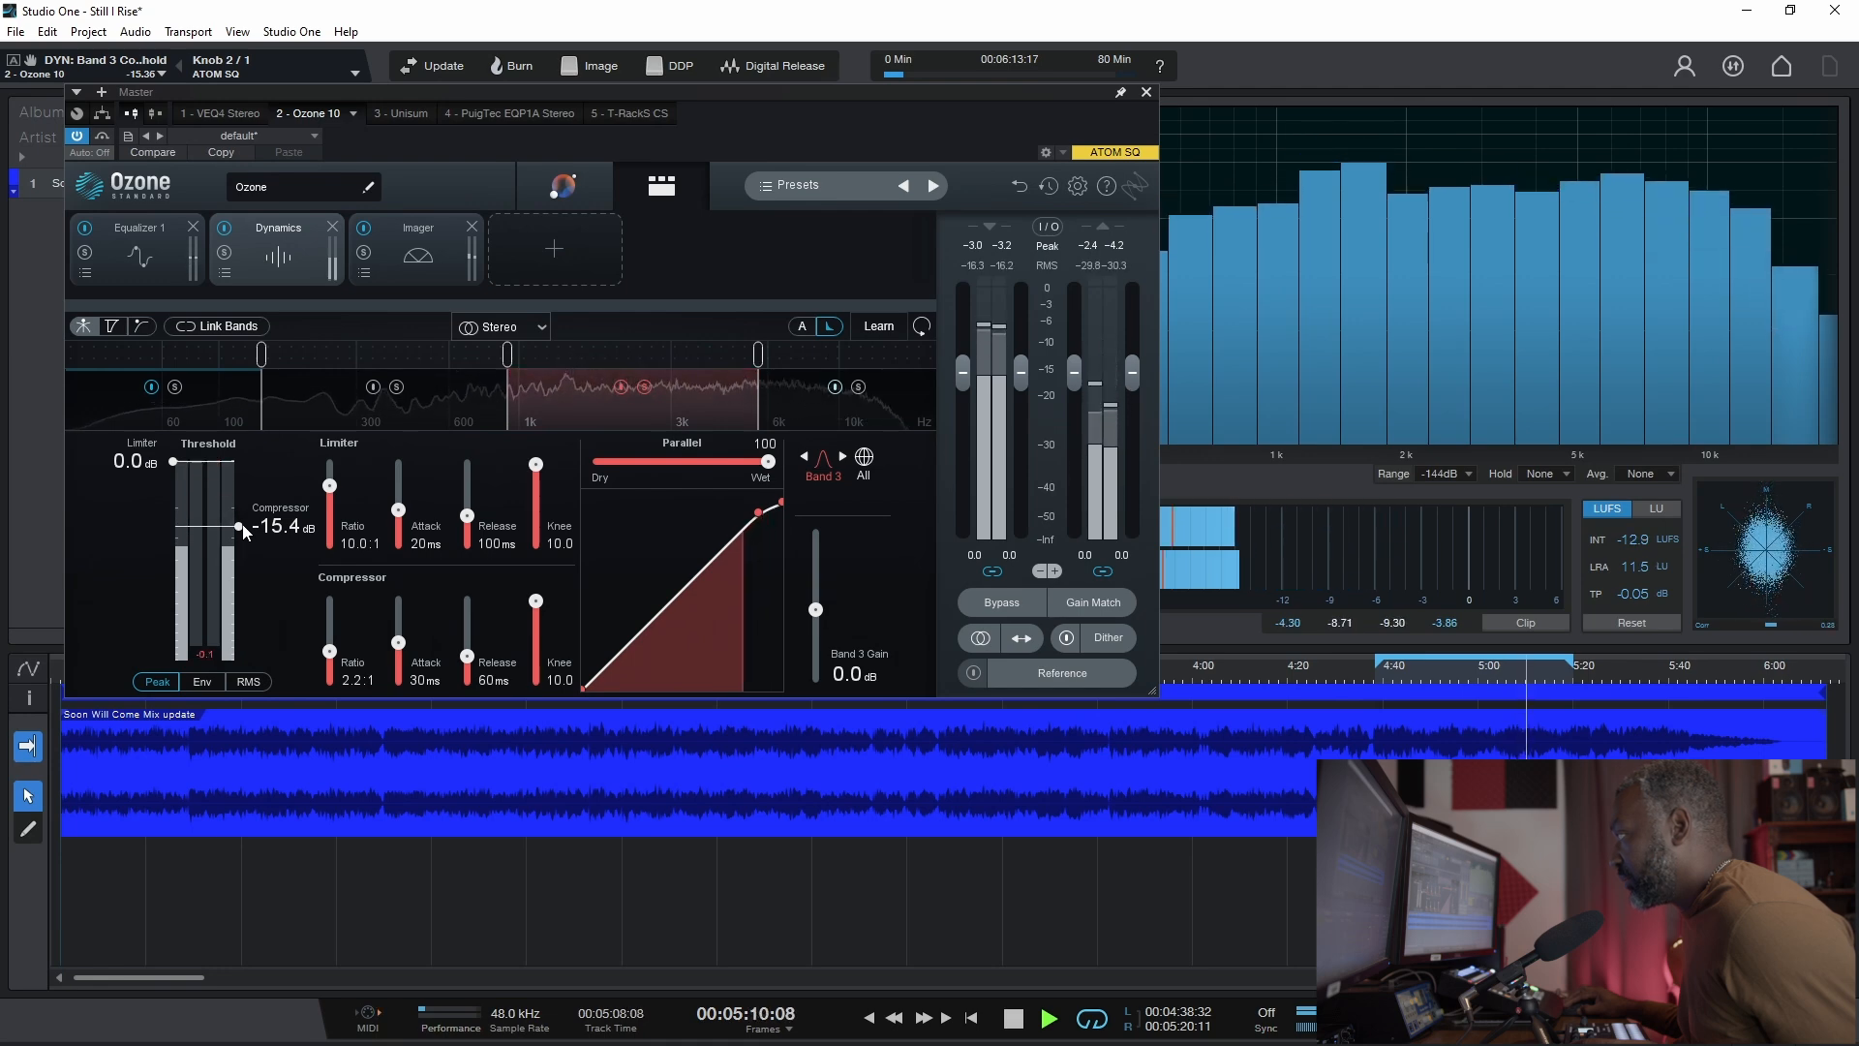
Step: Fine-tune the third band's compressor to a -14.7 dB threshold and 39 ms attack, with the band's solo off
left_click_drag(243, 525, 246, 524)
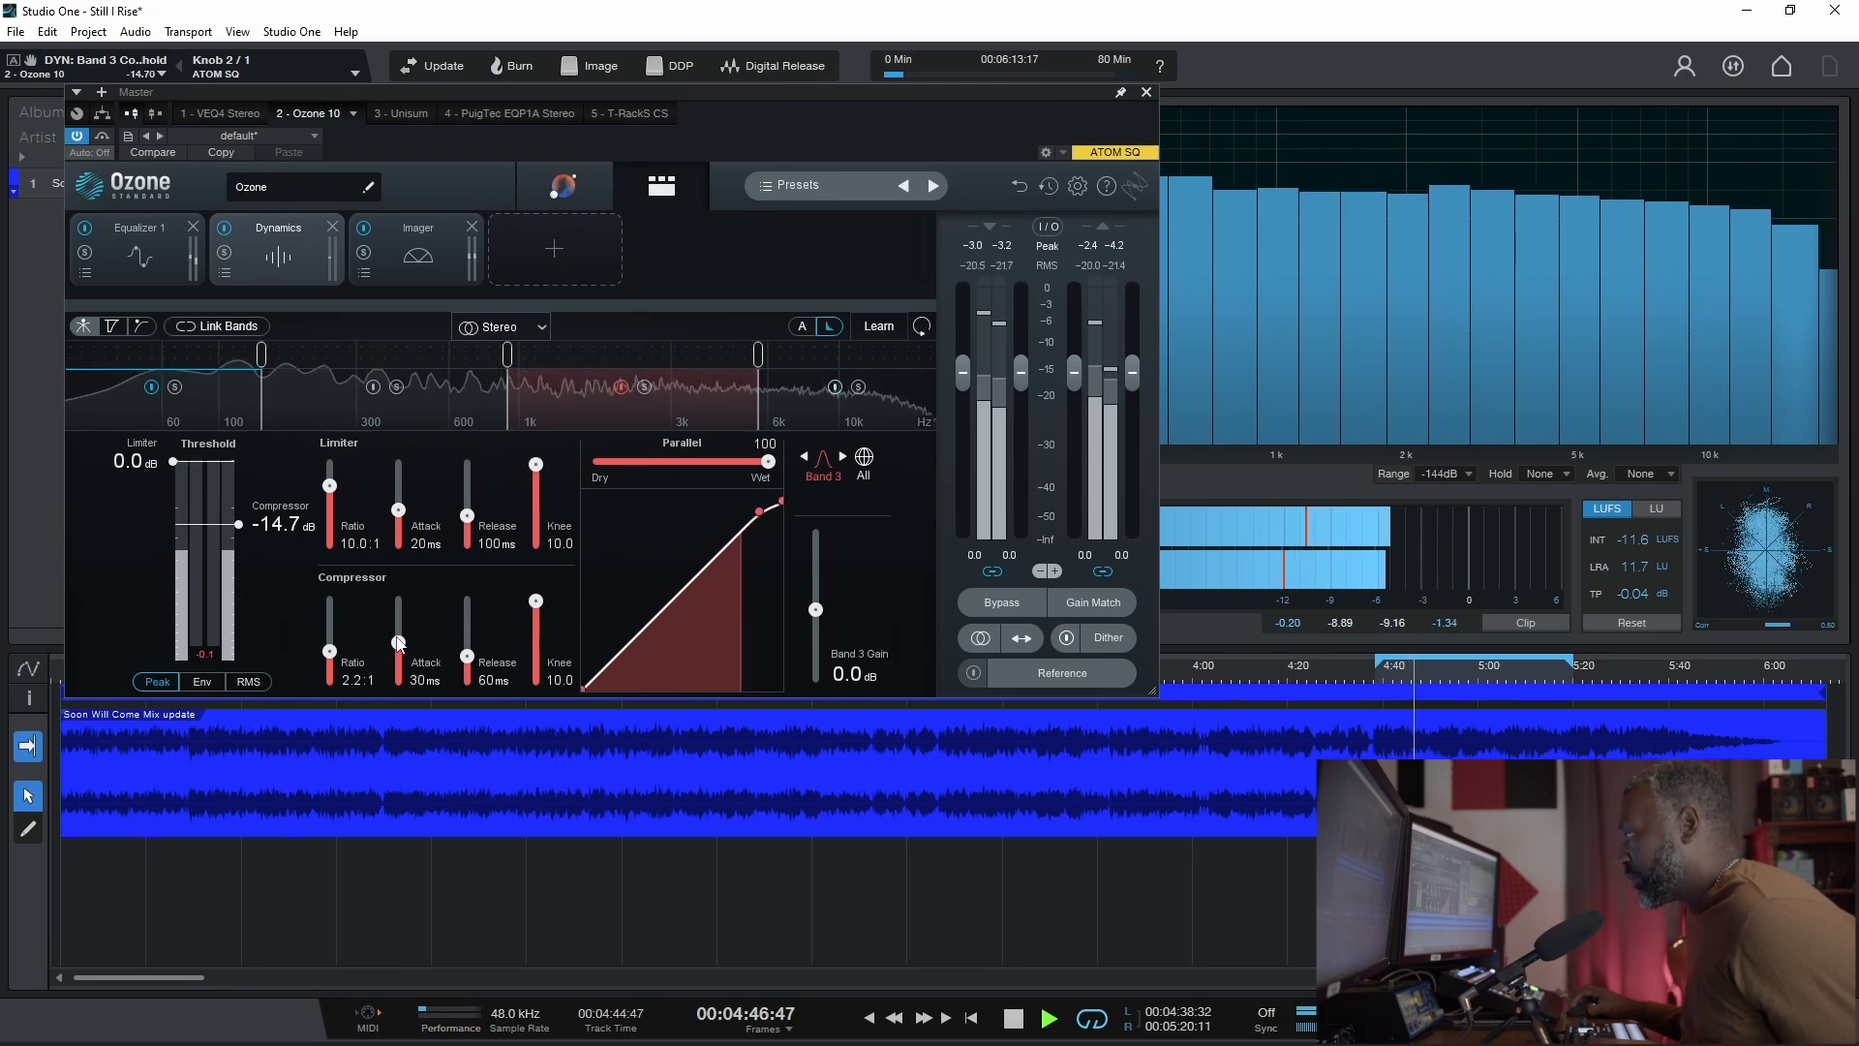
left_click_drag(398, 641, 399, 640)
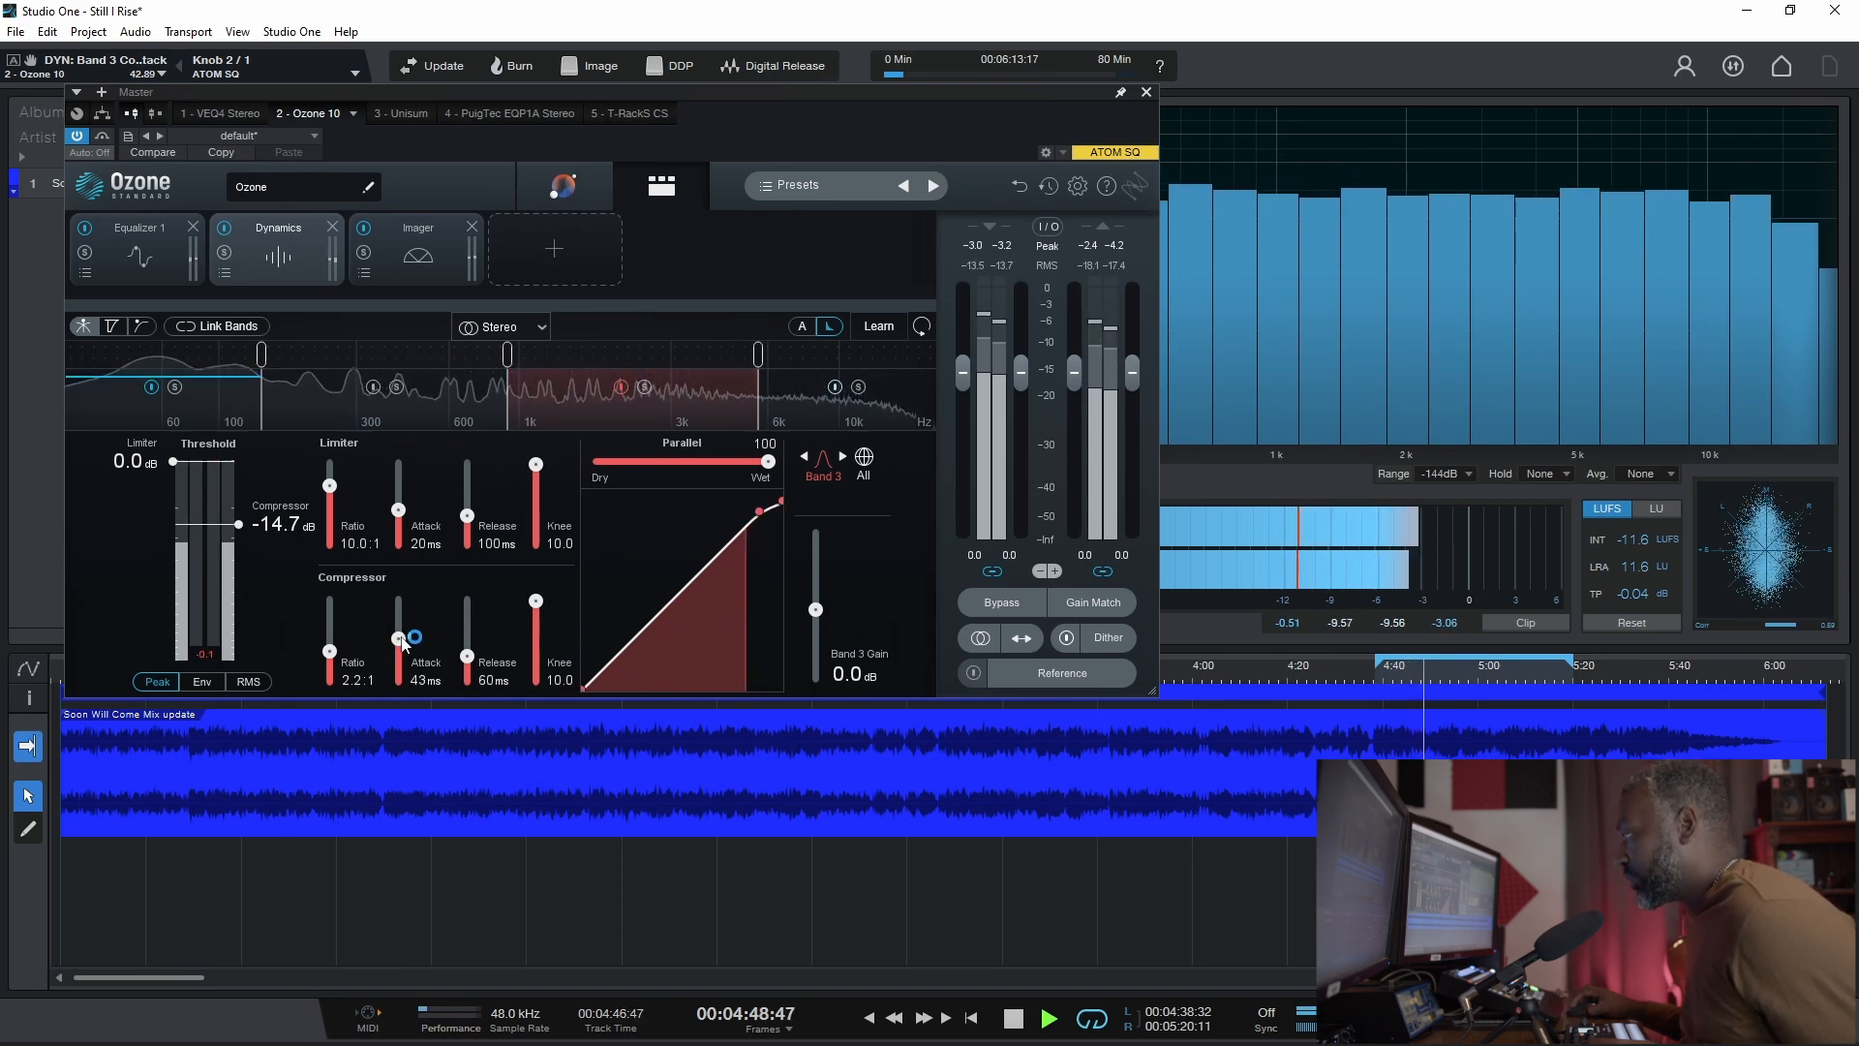
scroll(401, 638, "down", 2)
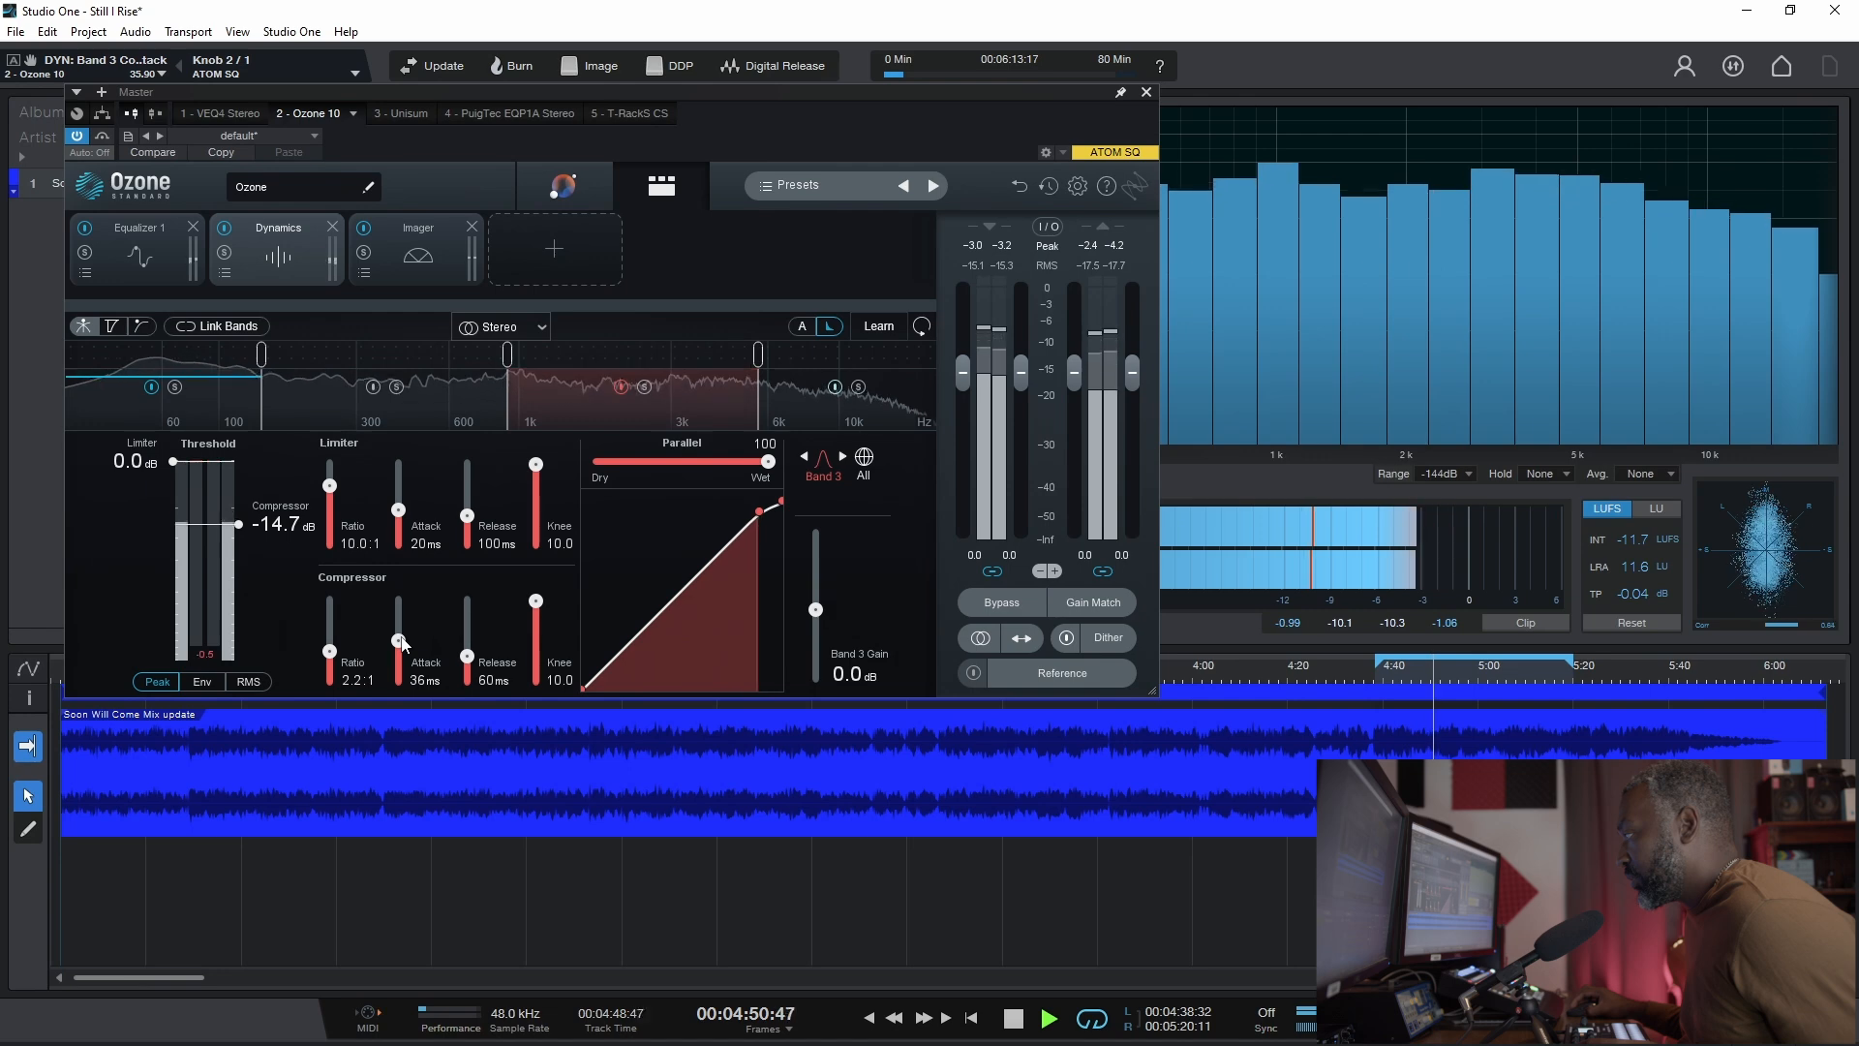
scroll(403, 643, "up", 2)
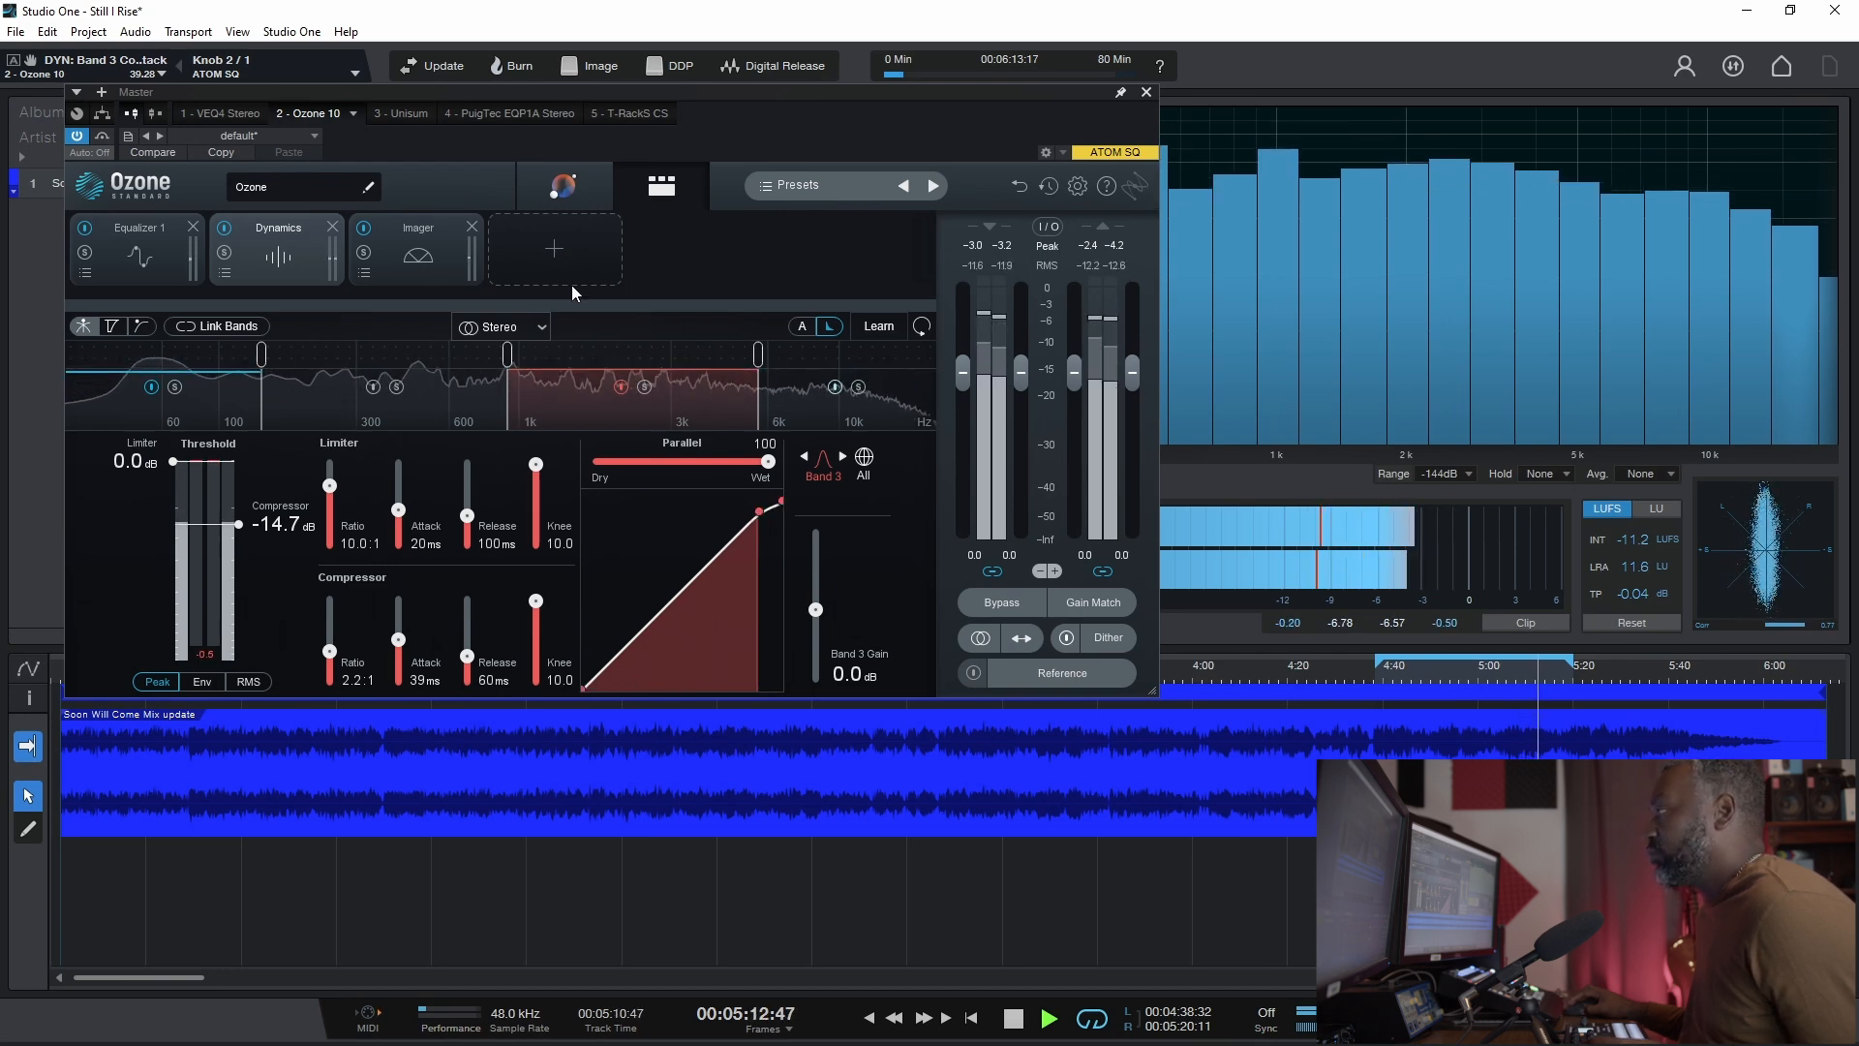
Step: Lower the T-RackS brickwall limiter's input to 1.0 dB and reset the loudness readings
left_click(618, 117)
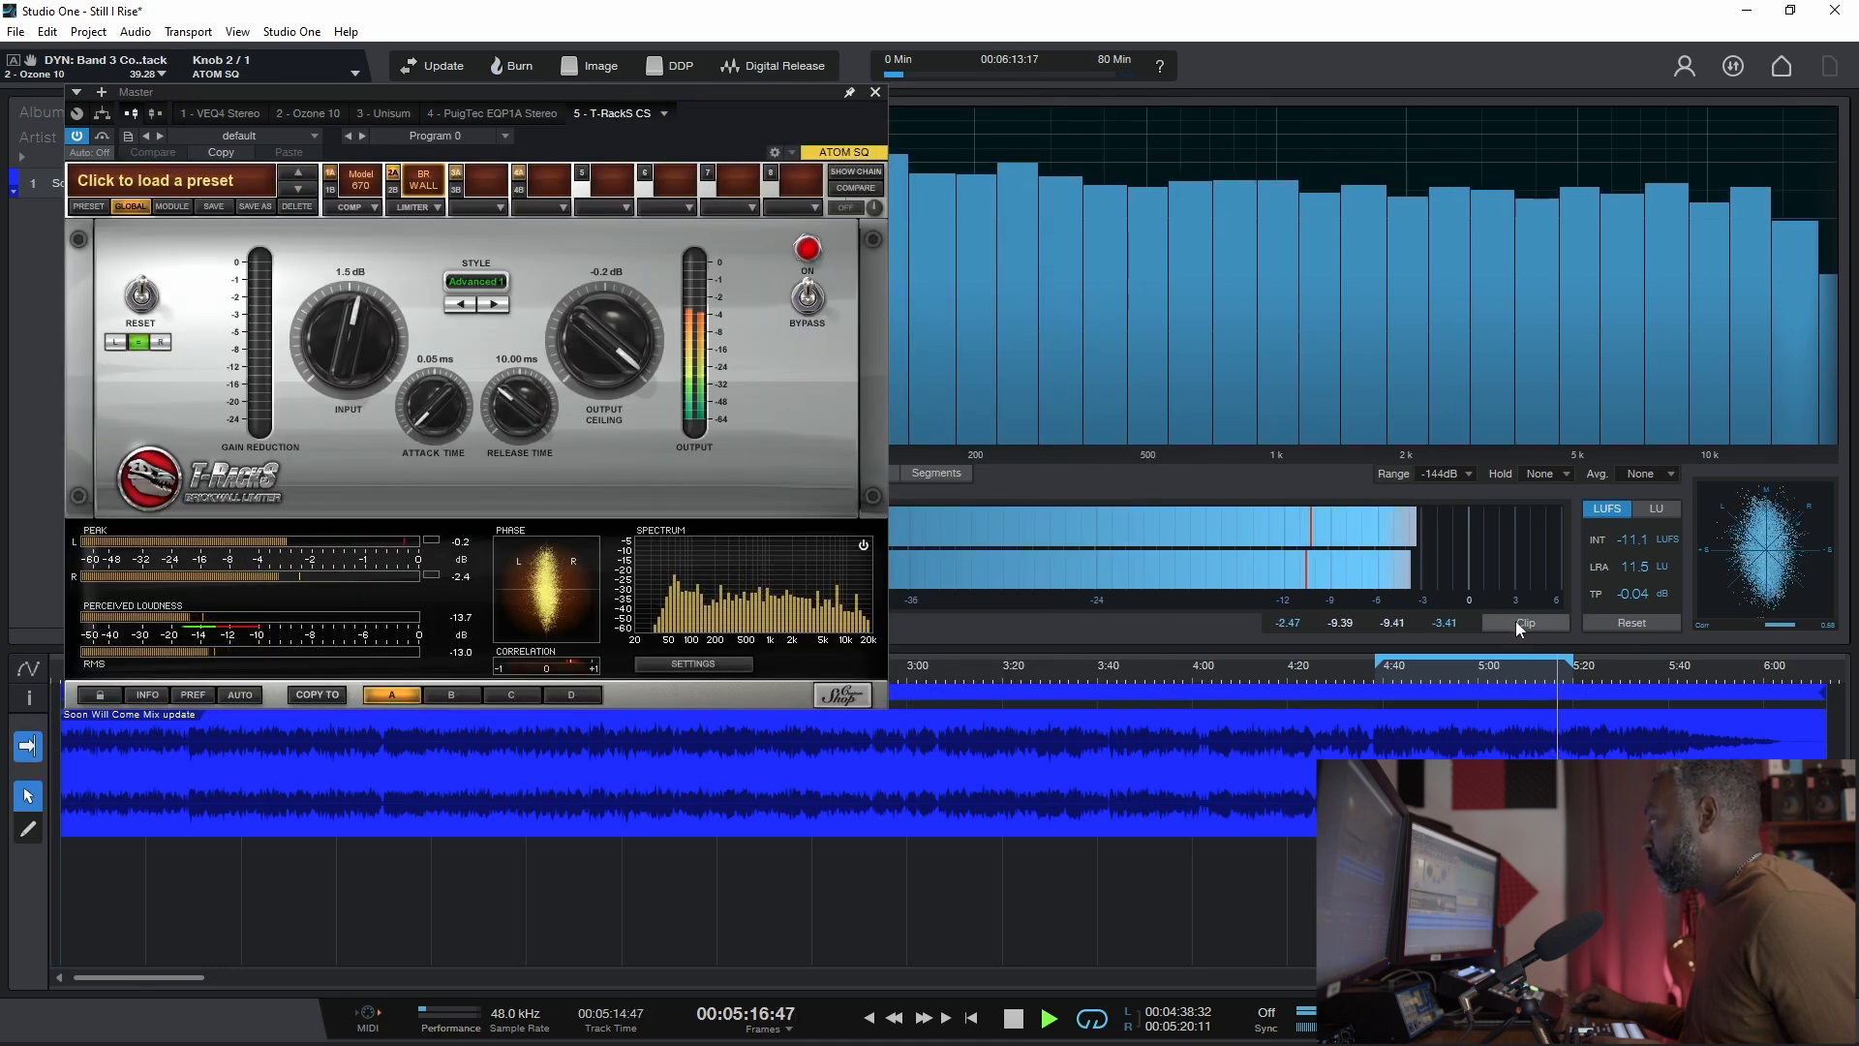
left_click(1613, 622)
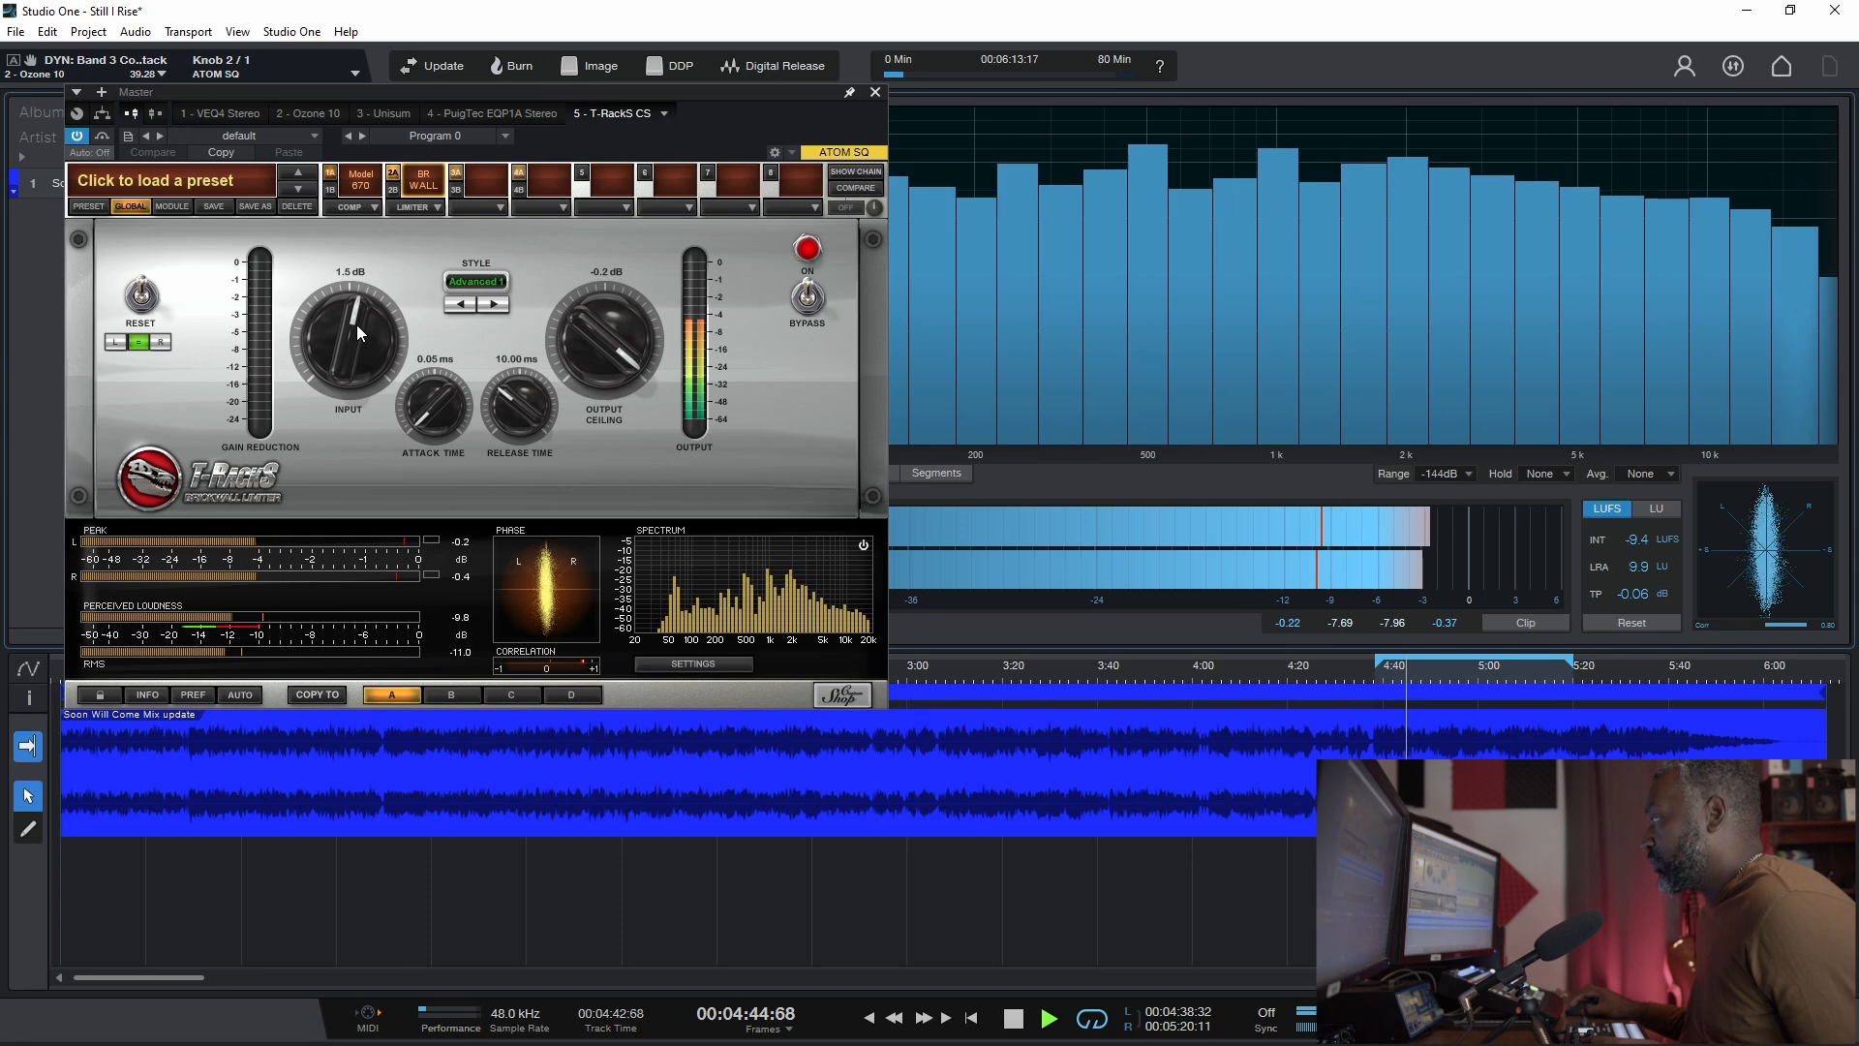
left_click(333, 174)
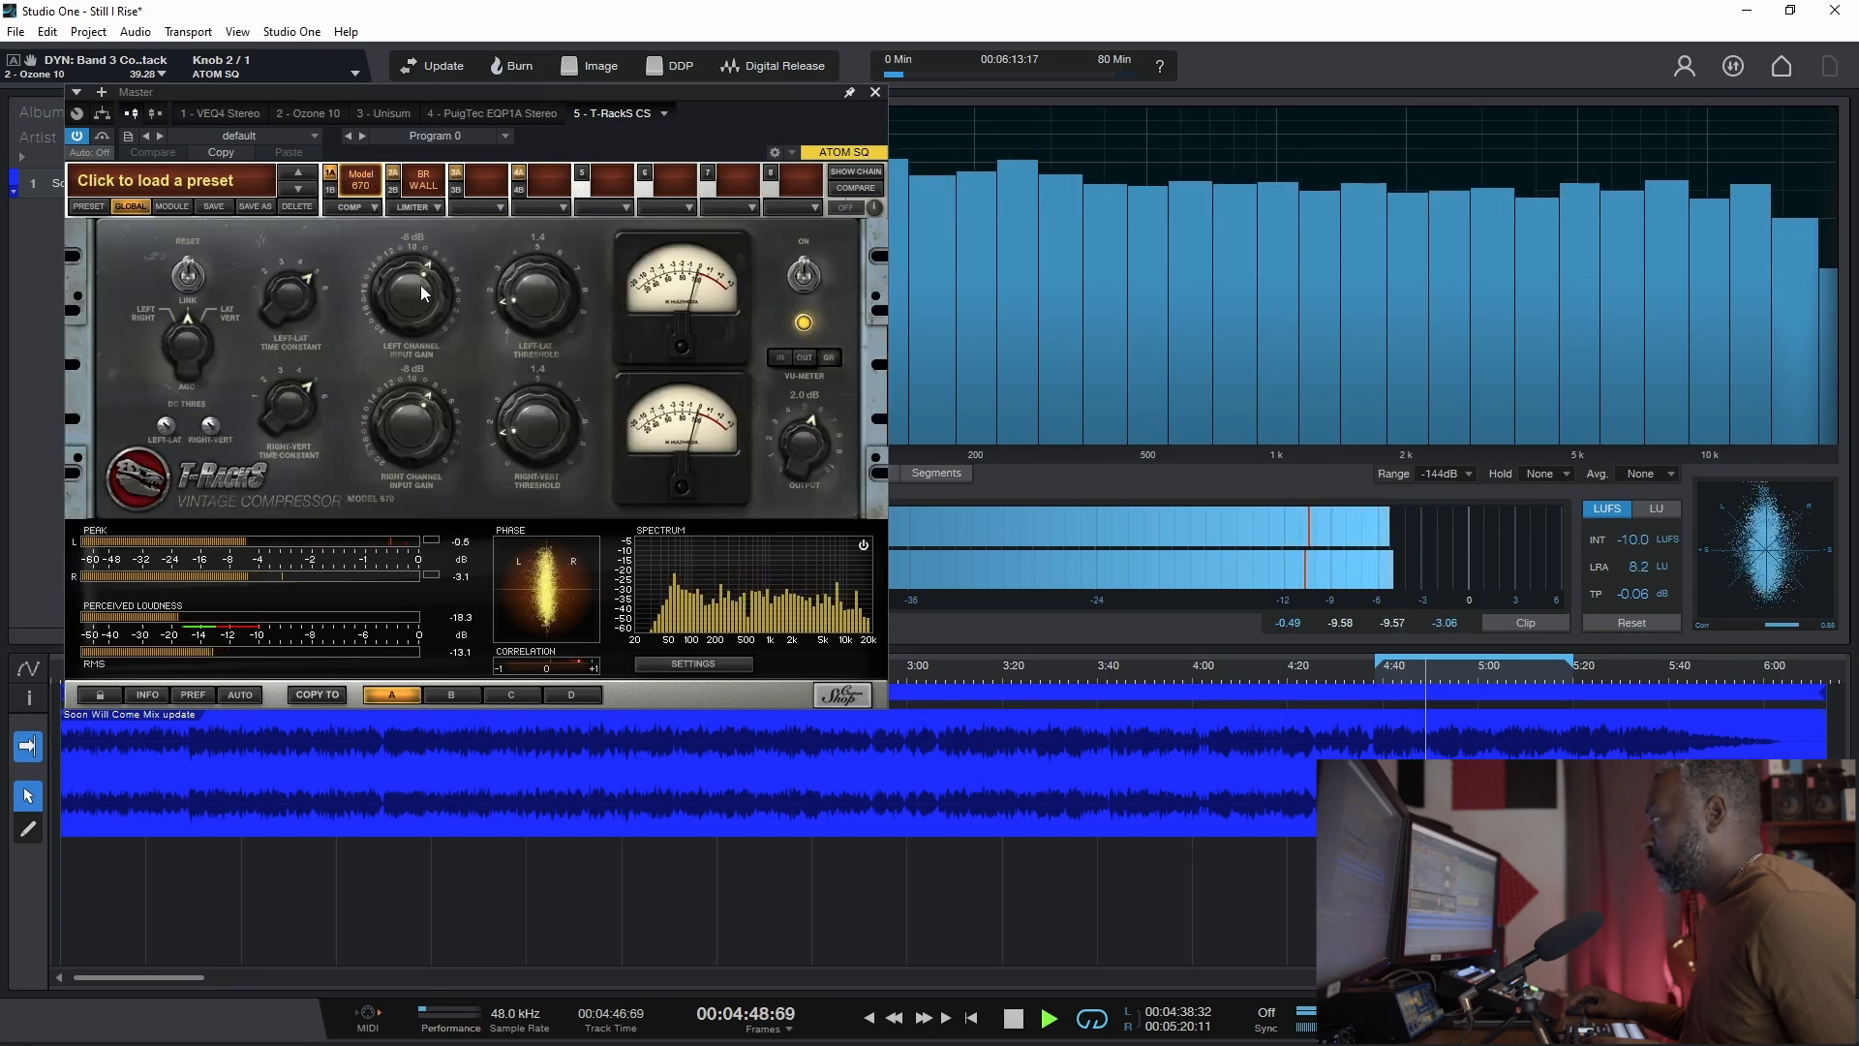
left_click(421, 180)
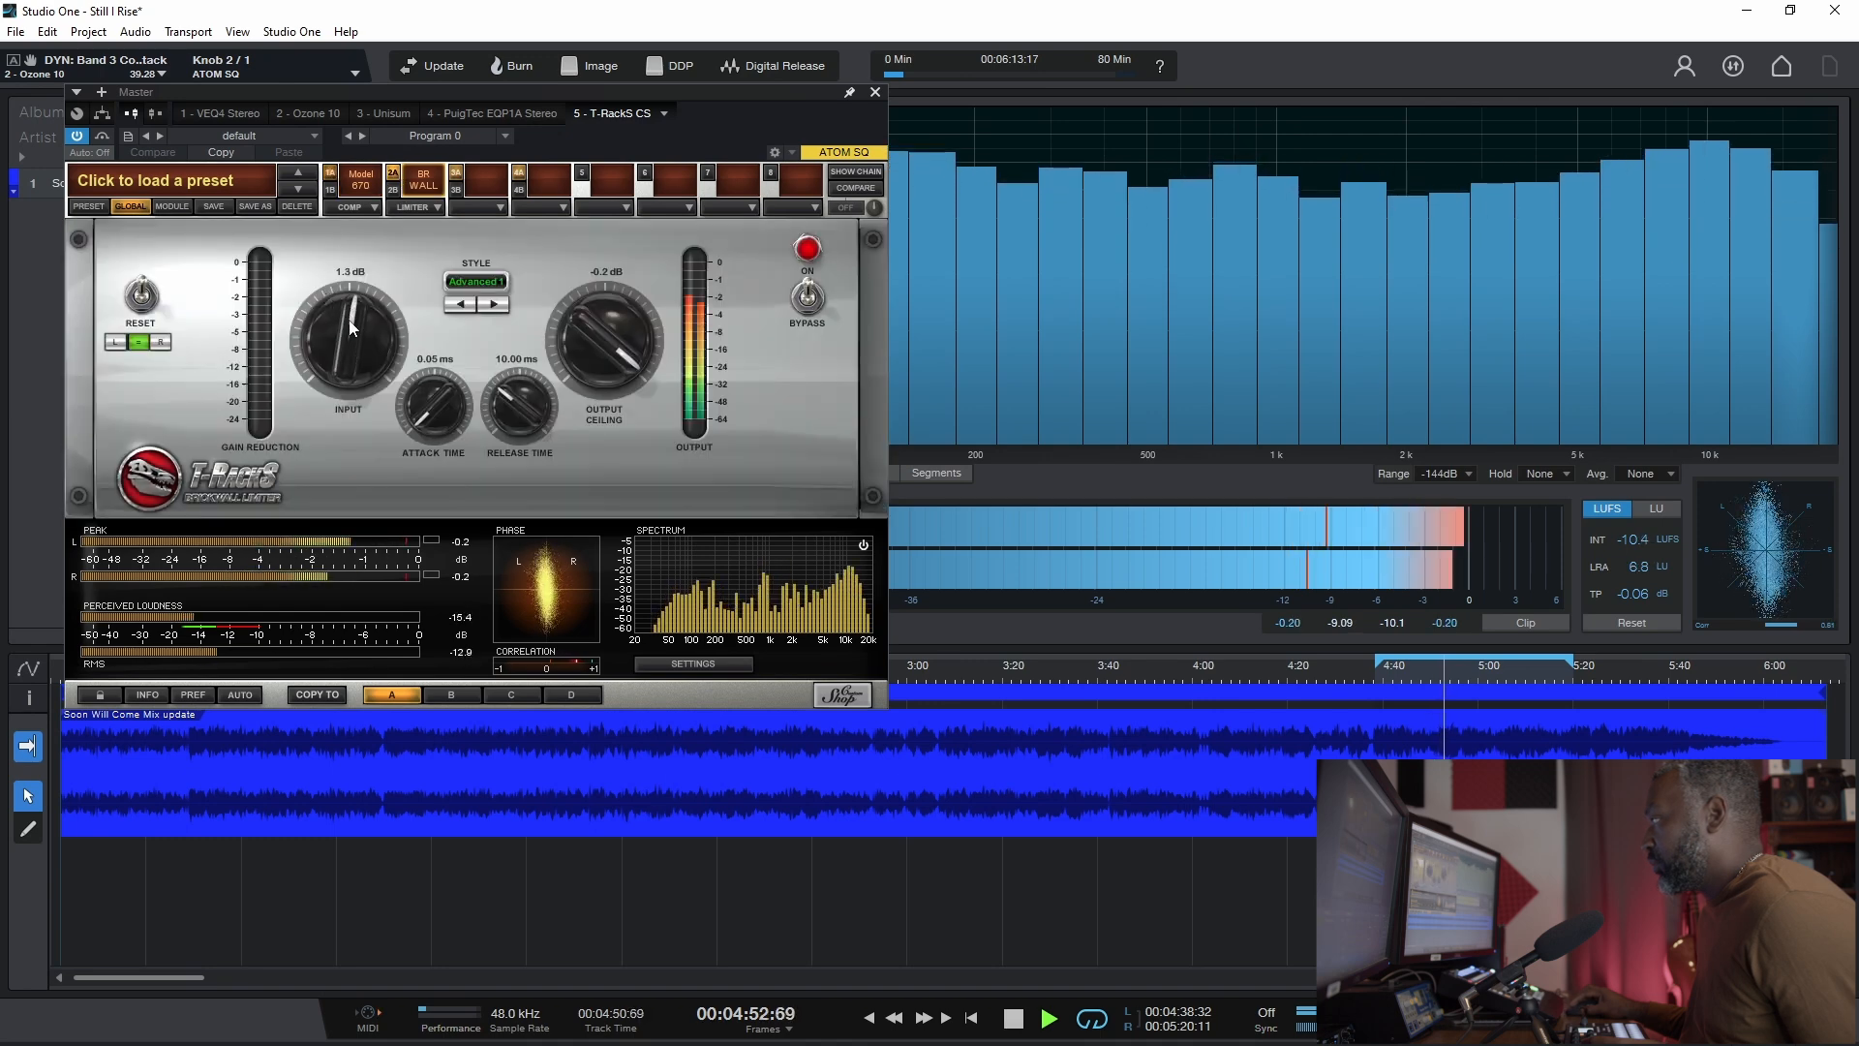
left_click_drag(348, 315, 348, 324)
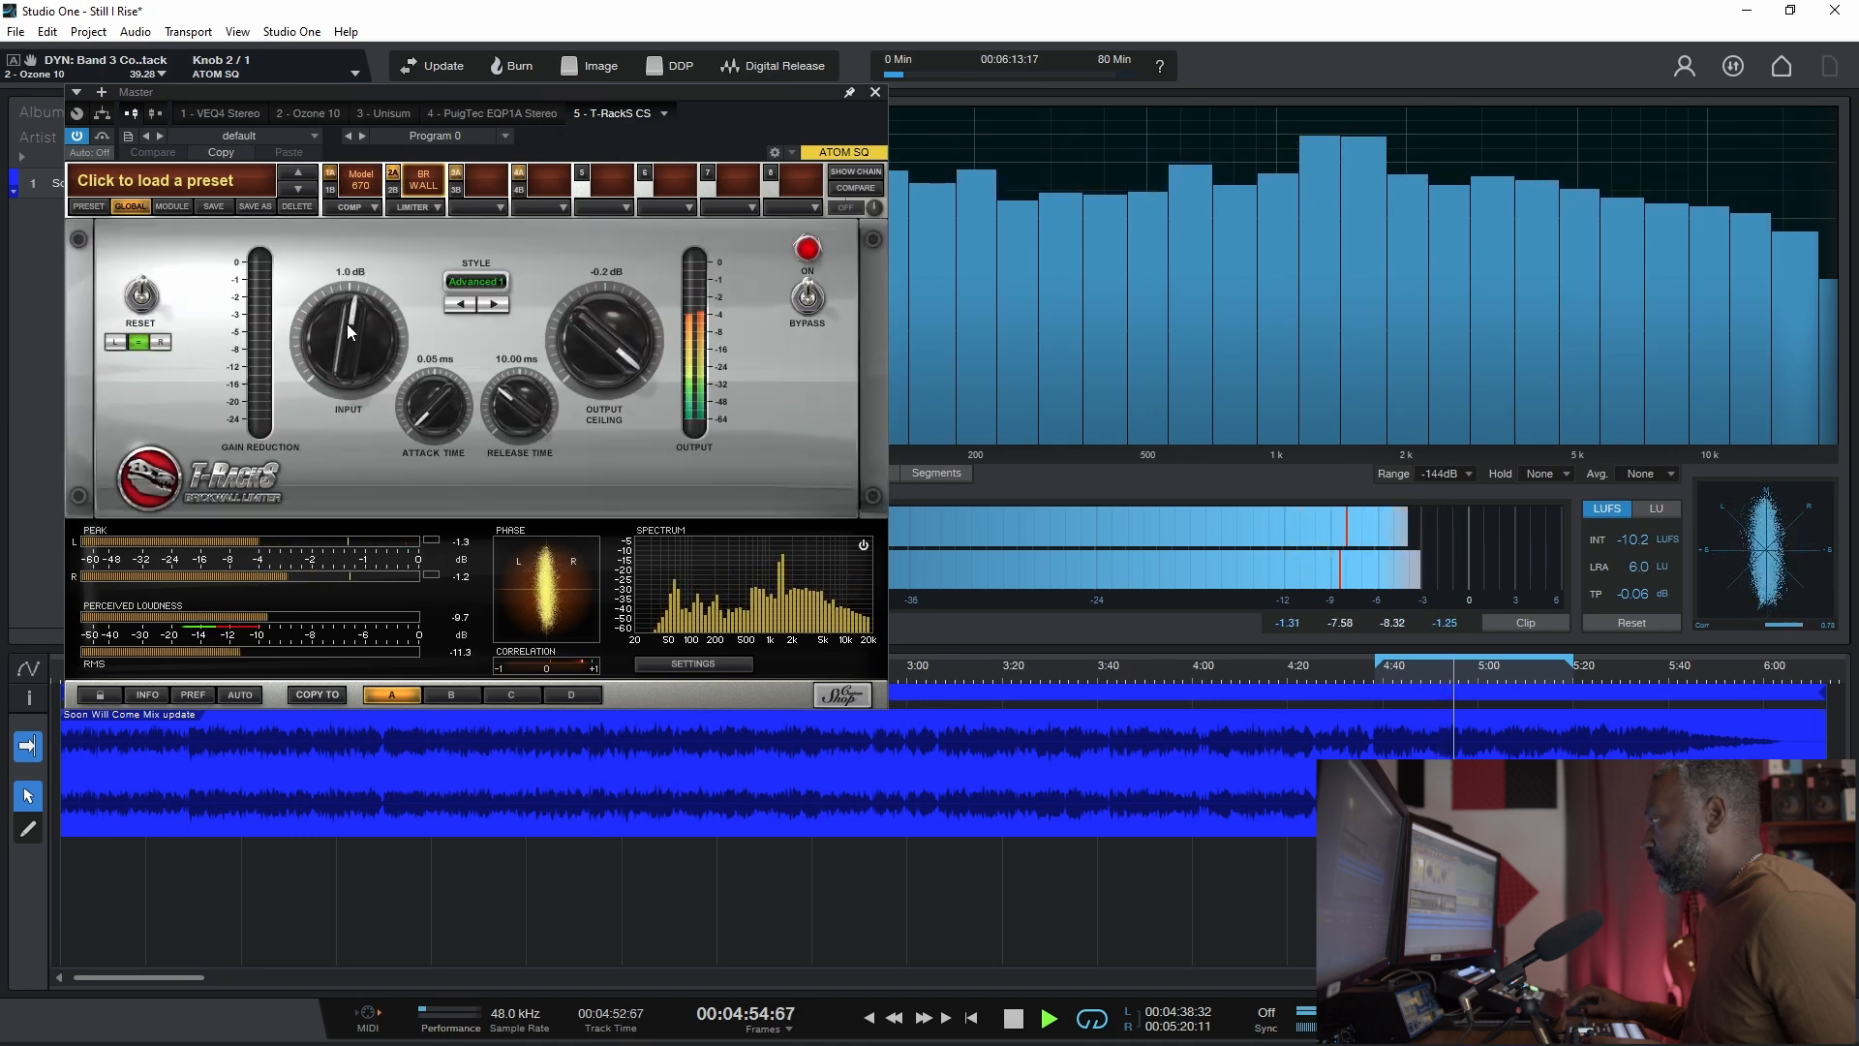
left_click(1636, 626)
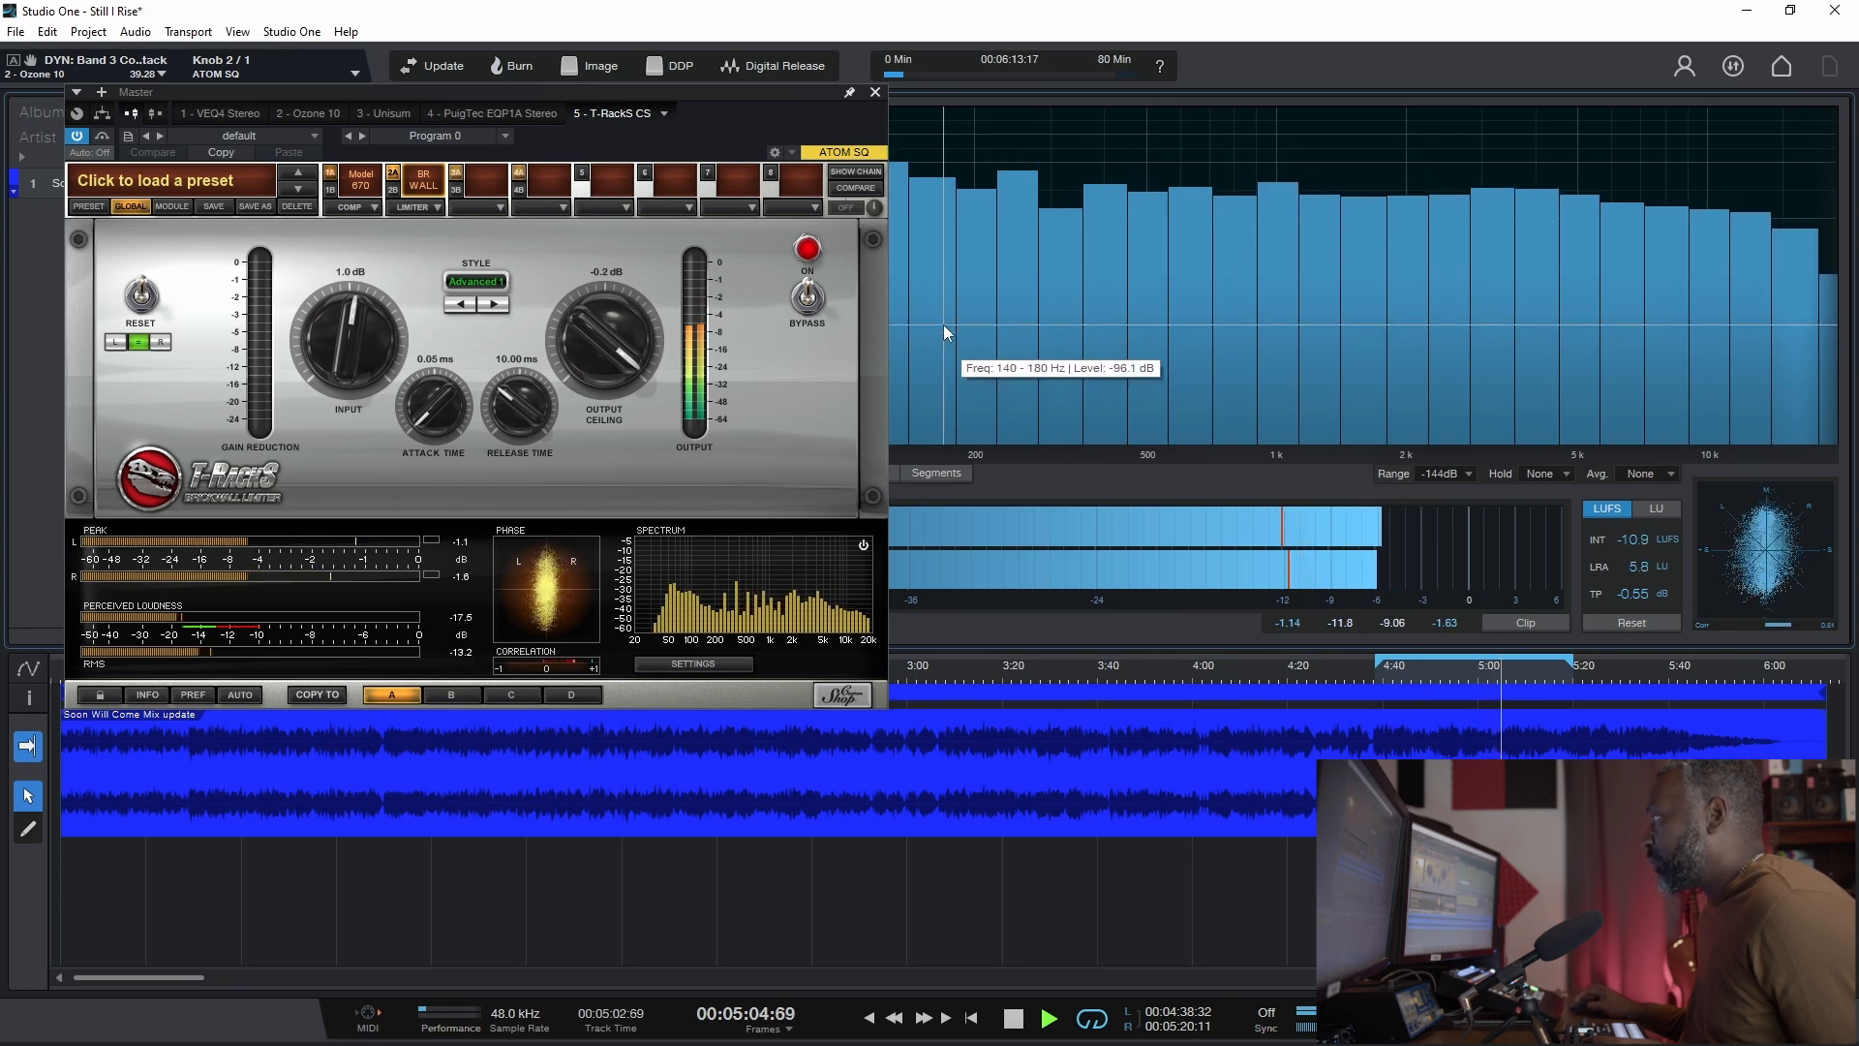
Step: Stop playback and close the plug-in window to compare the track's Pre FX and Post FX loudness information
key("space")
left_click(875, 92)
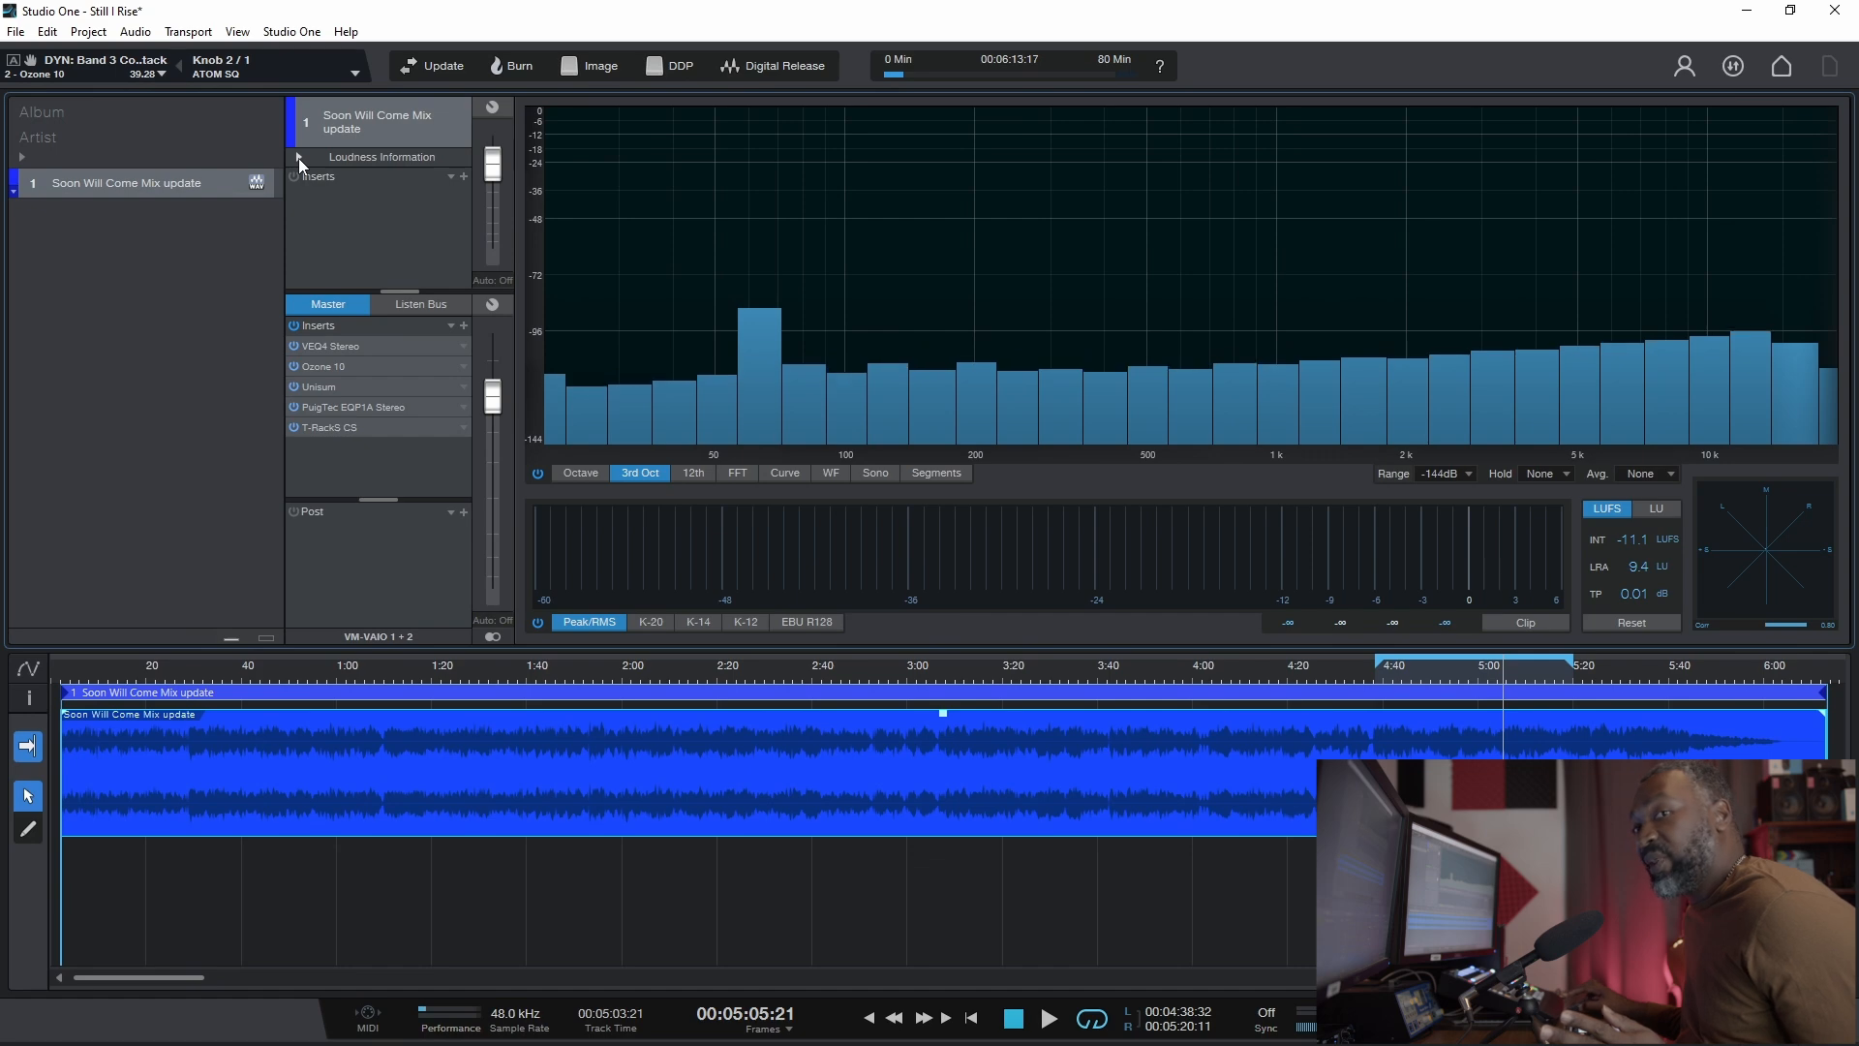
left_click(298, 159)
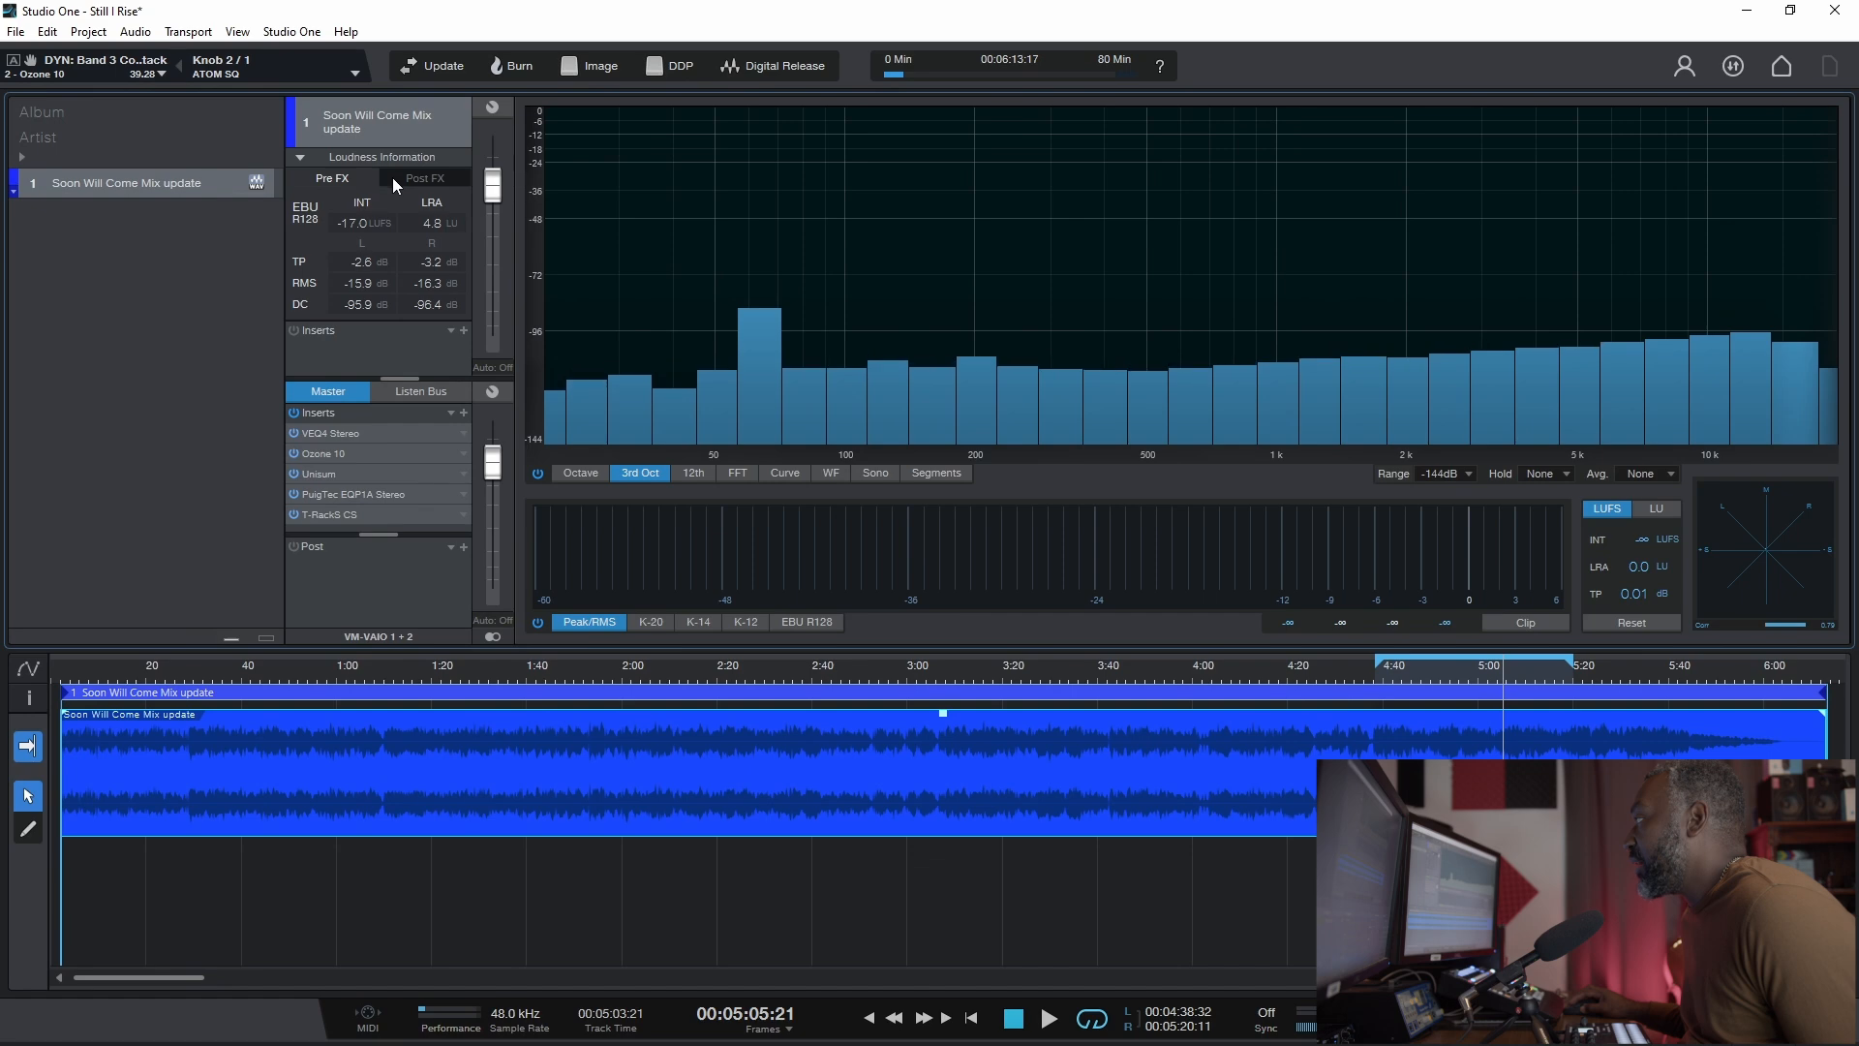
left_click(416, 179)
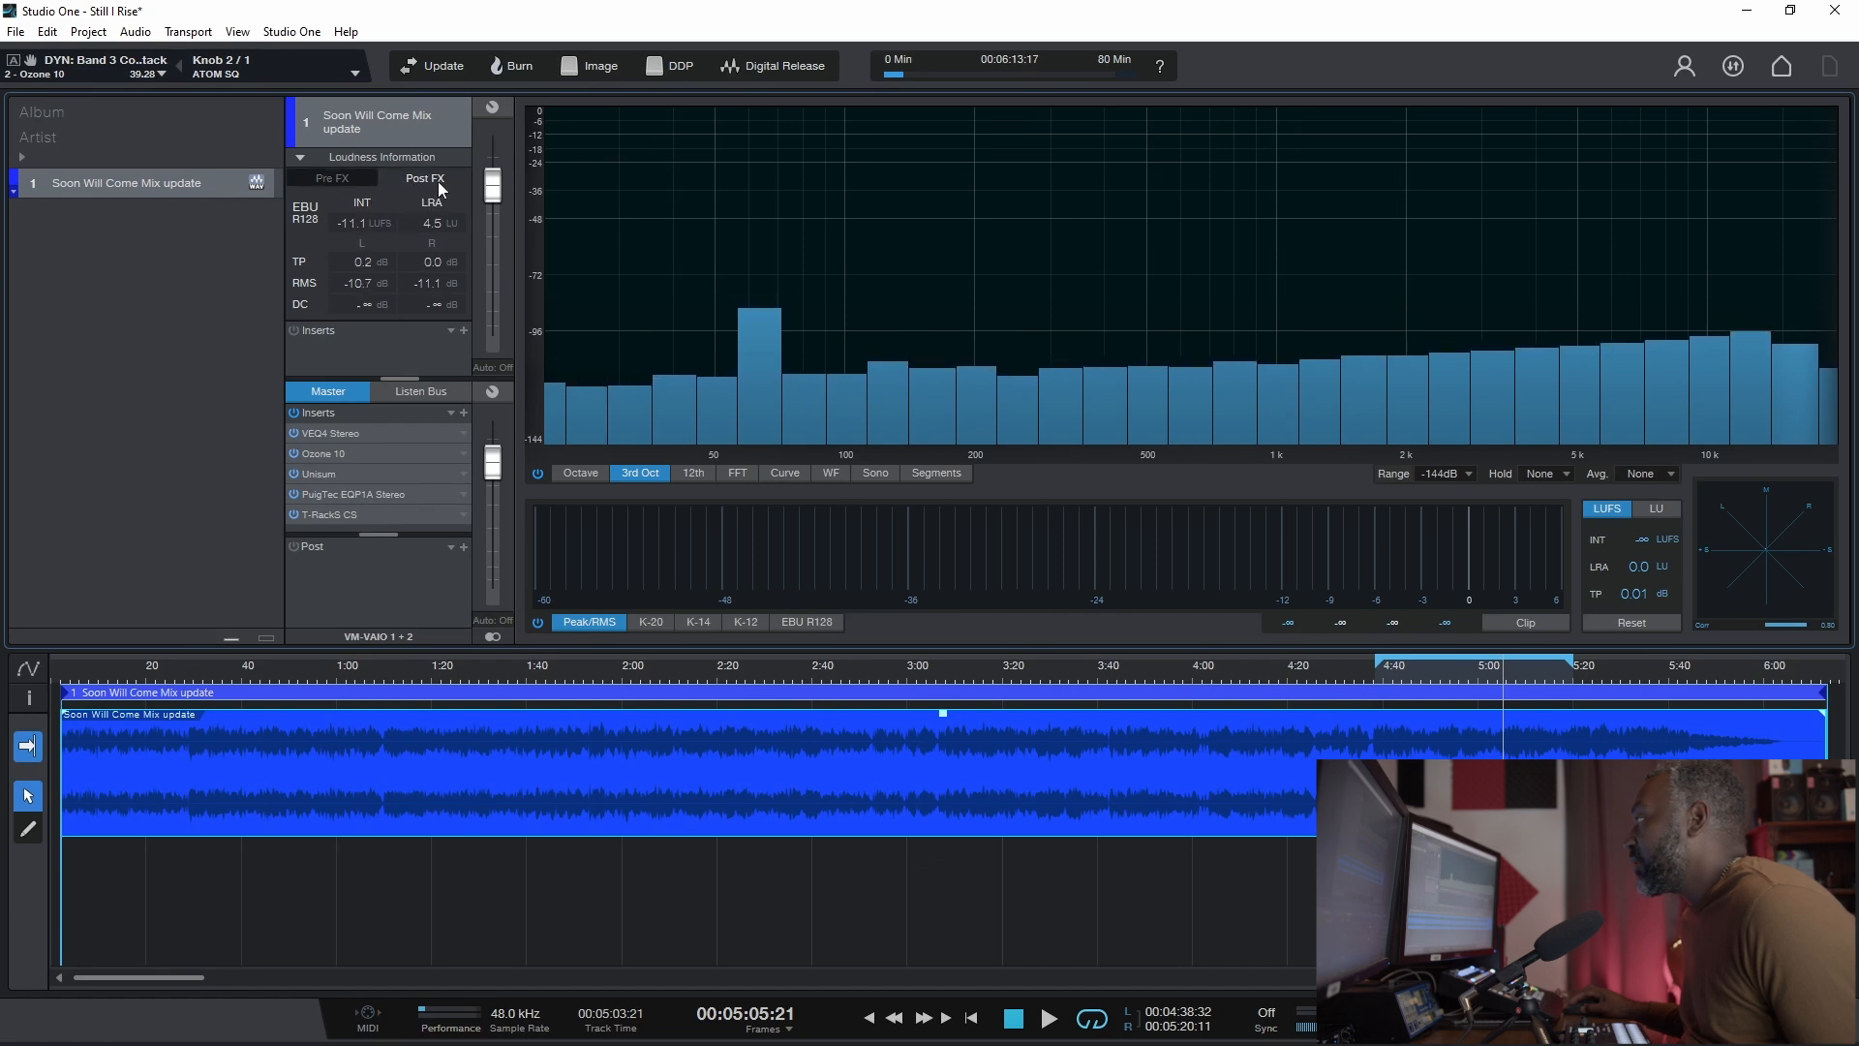
left_click(347, 179)
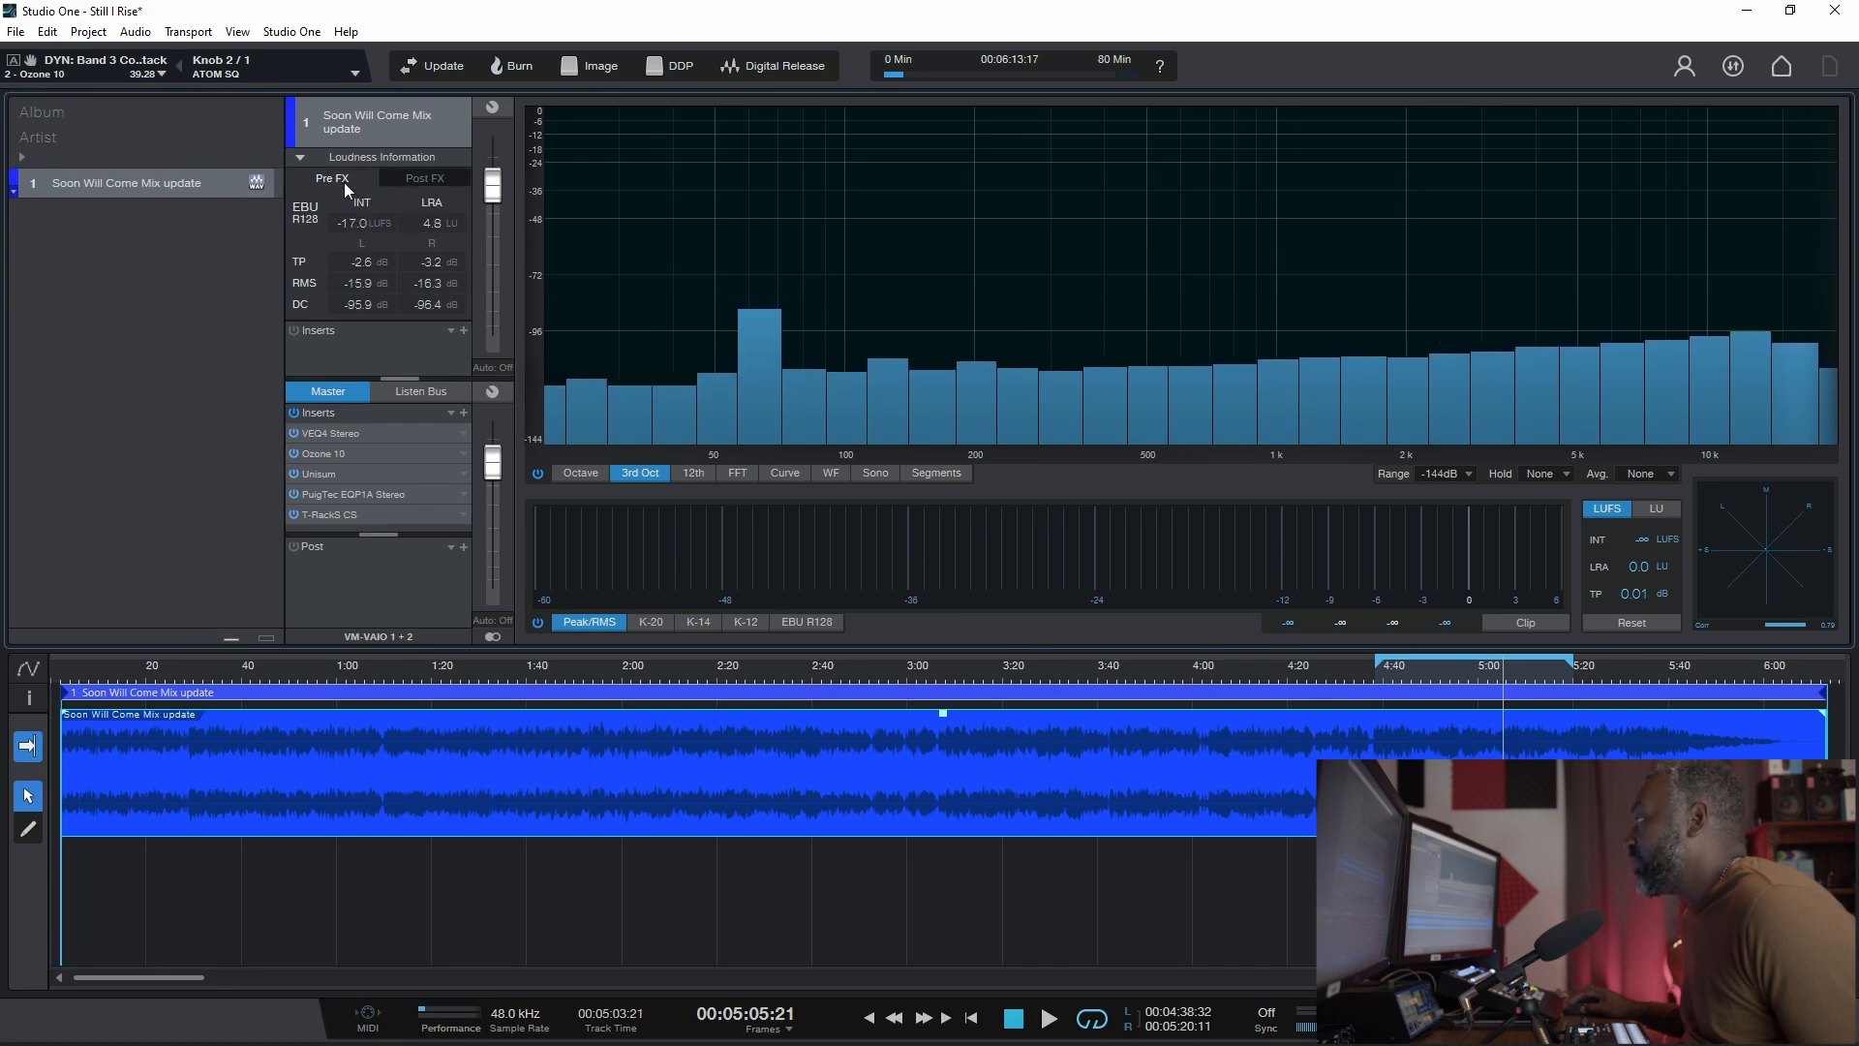
left_click(425, 180)
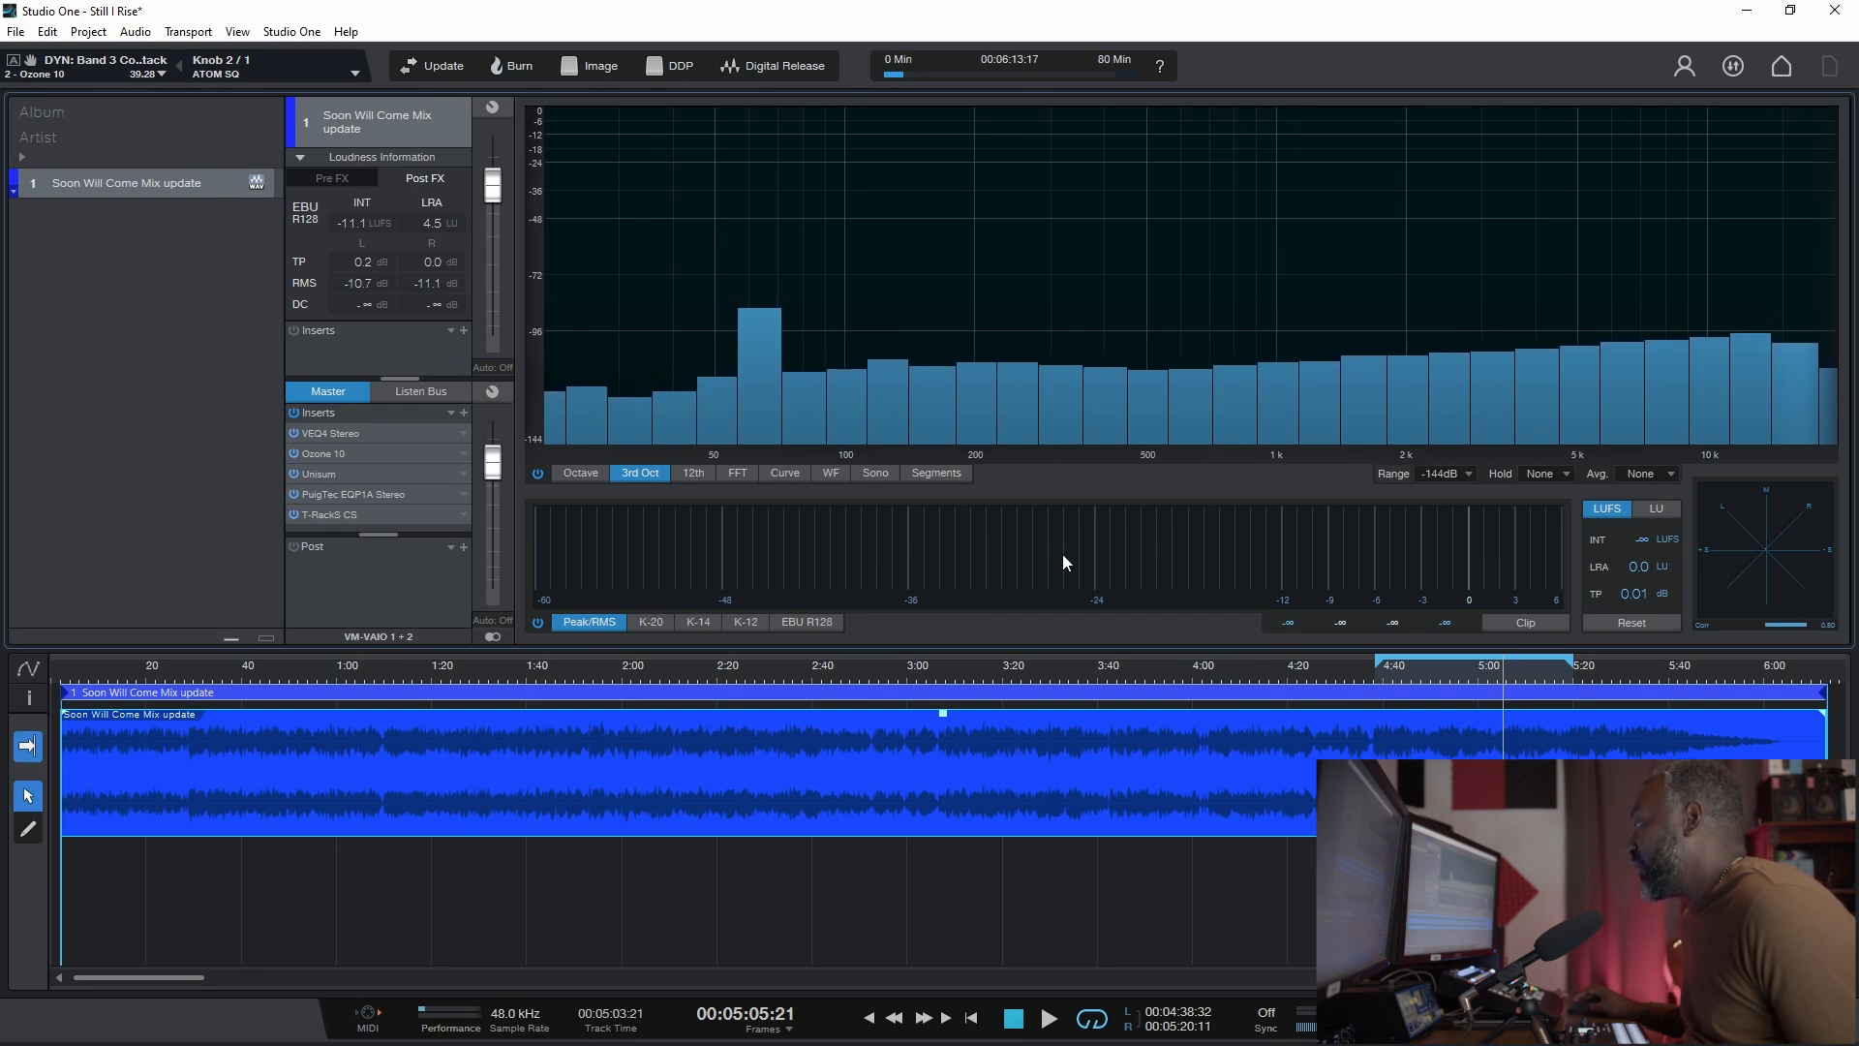
Step: Extend the loop range to span the whole track, from its beginning to its end near 6:13
left_click_drag(1573, 667, 1826, 678)
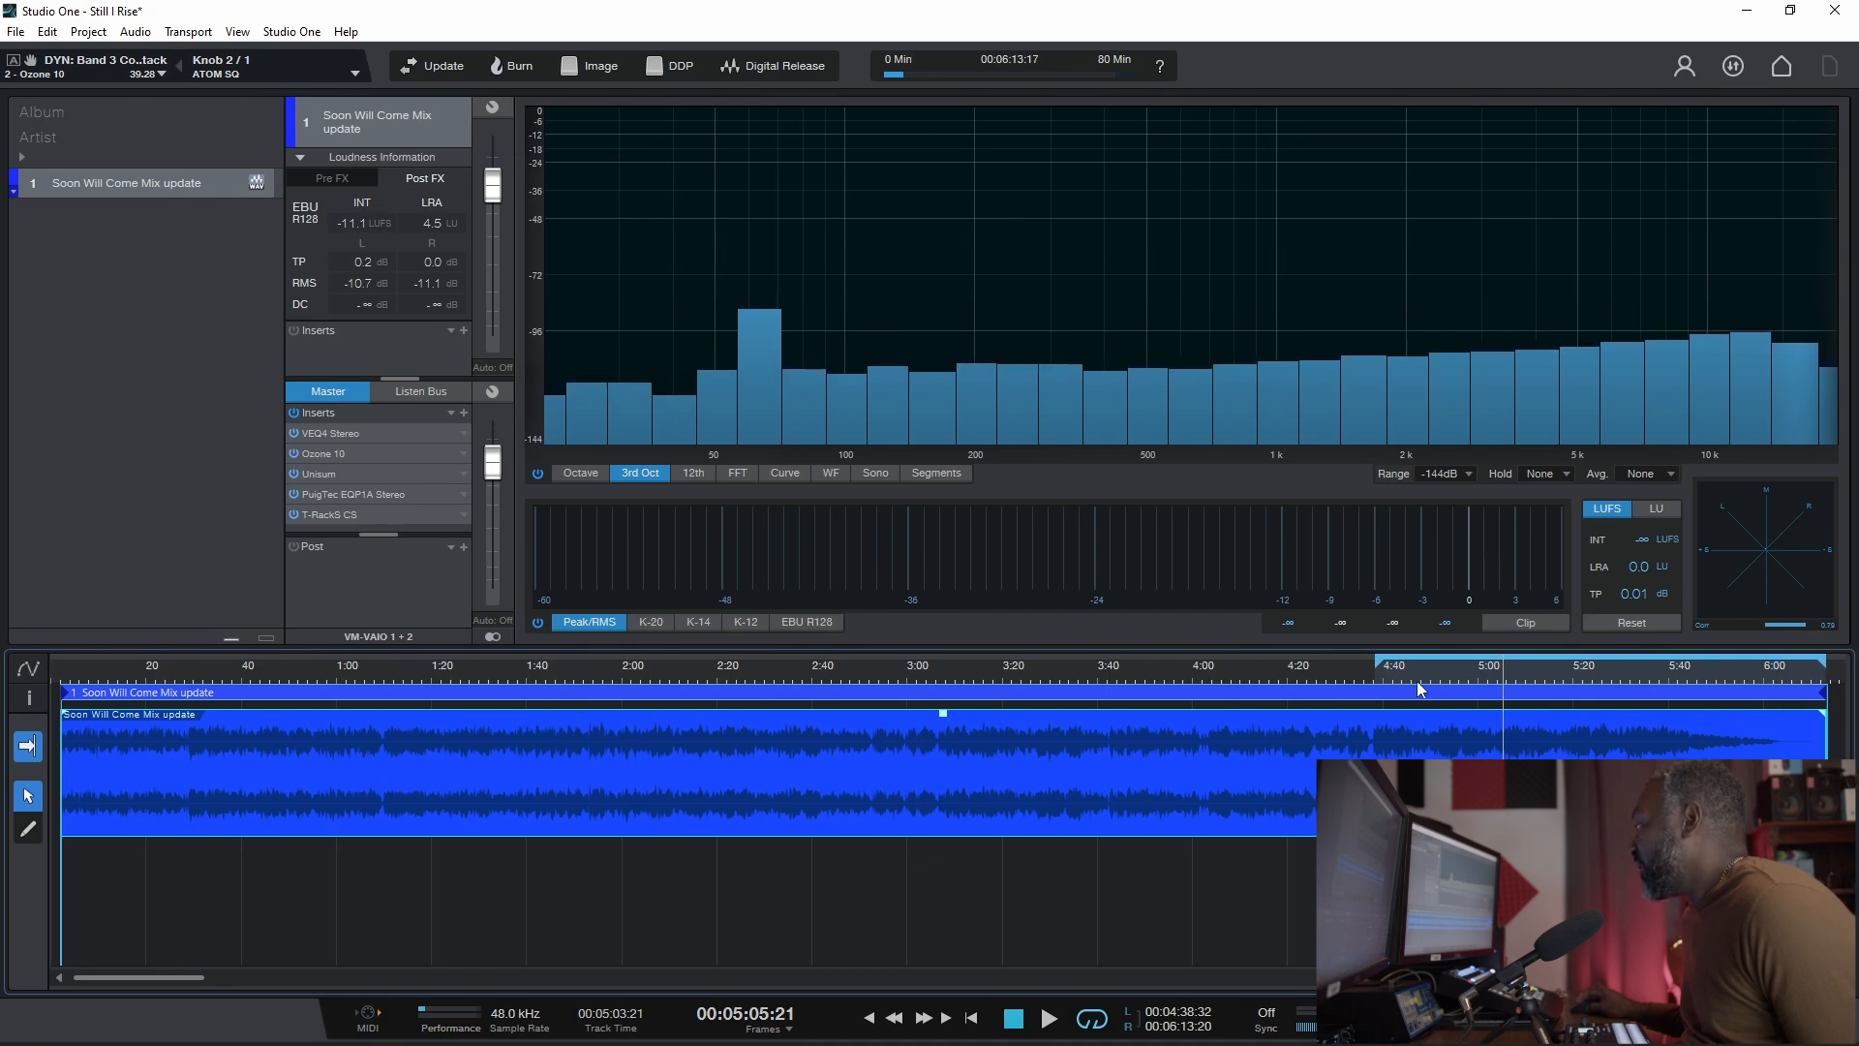
mouse_move(1378, 664)
left_mouse_down()
mouse_move(76, 717)
mouse_move(55, 744)
left_mouse_up()
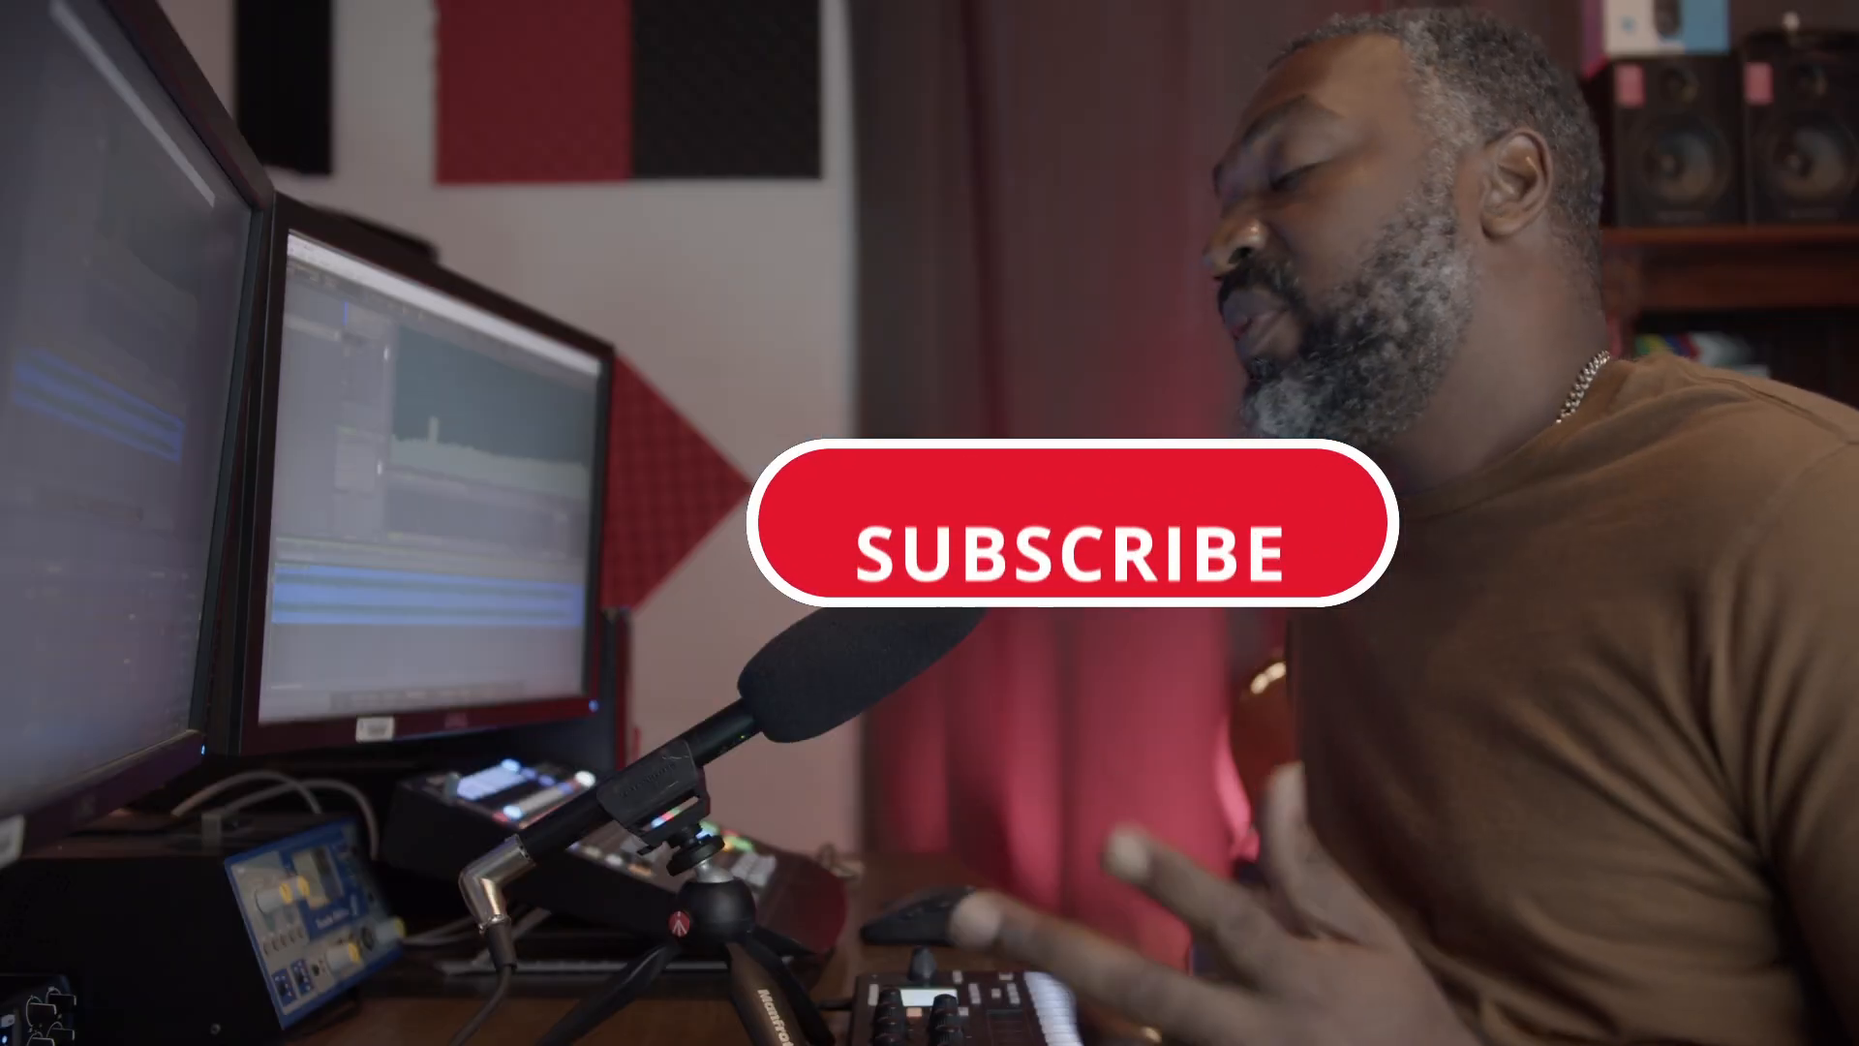